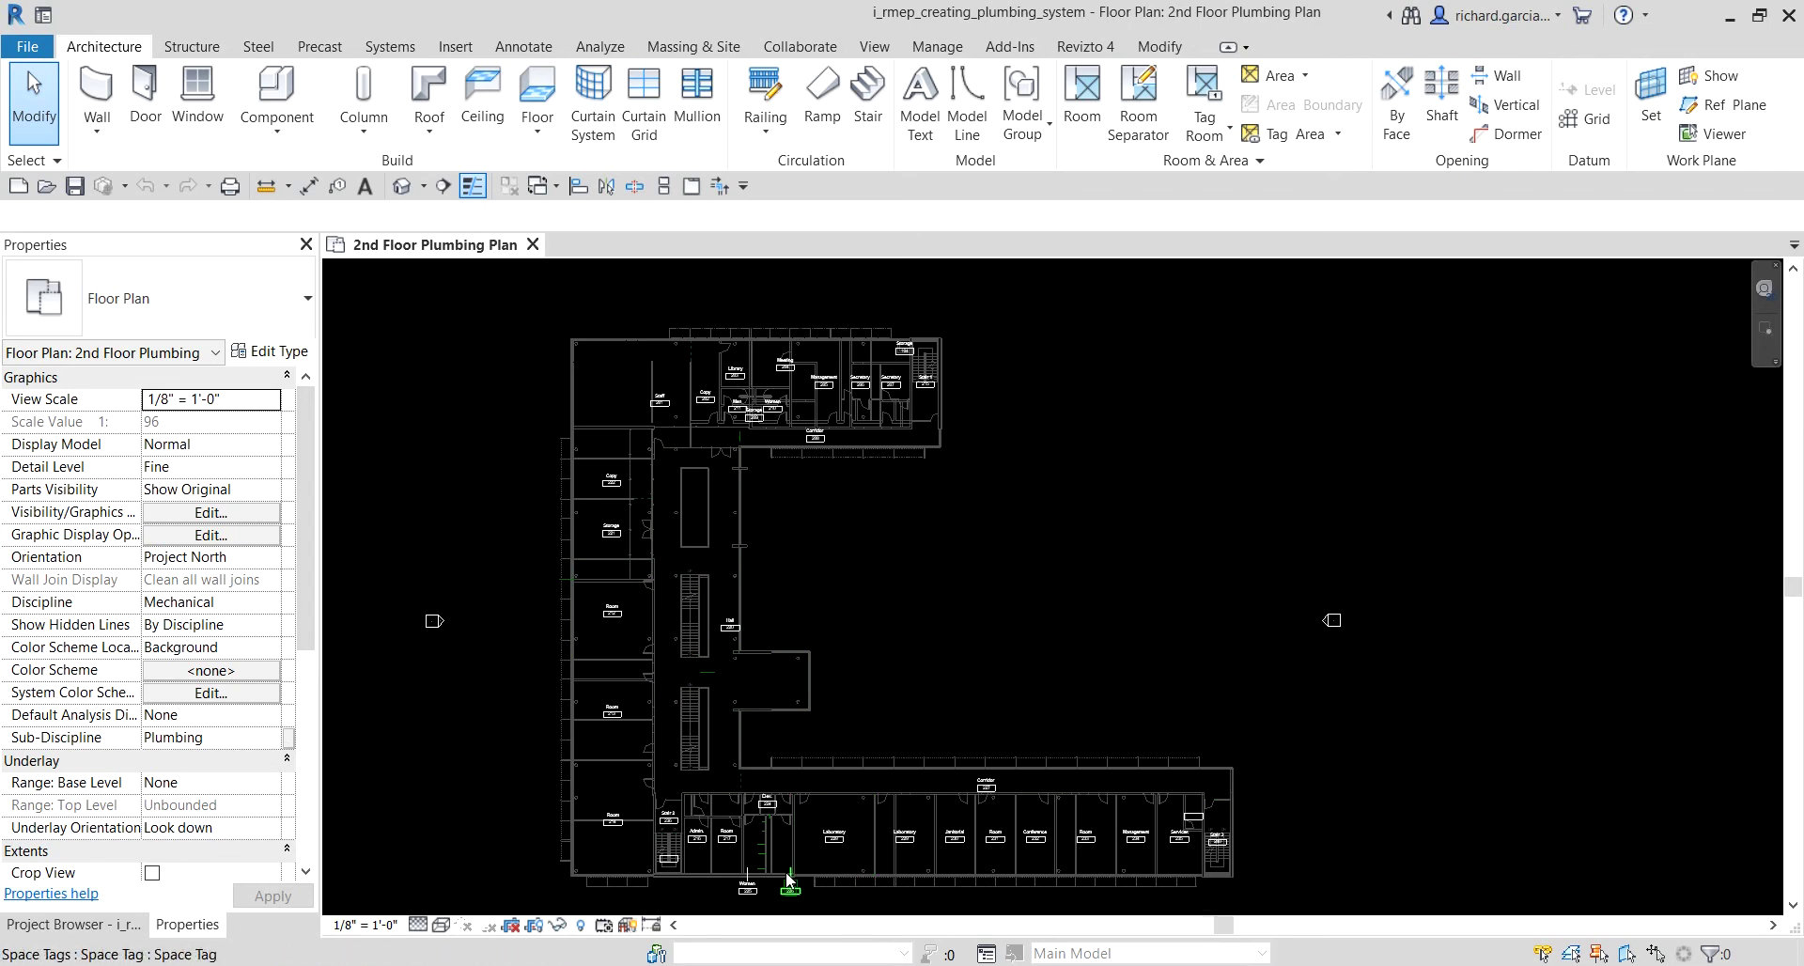
Step: Start placing a plumbing fixture for Women 225, using the Lavatory - Wall Mounted 19"x14" - Public type
scroll(787, 879, up, 3)
scroll(752, 856, up, 3)
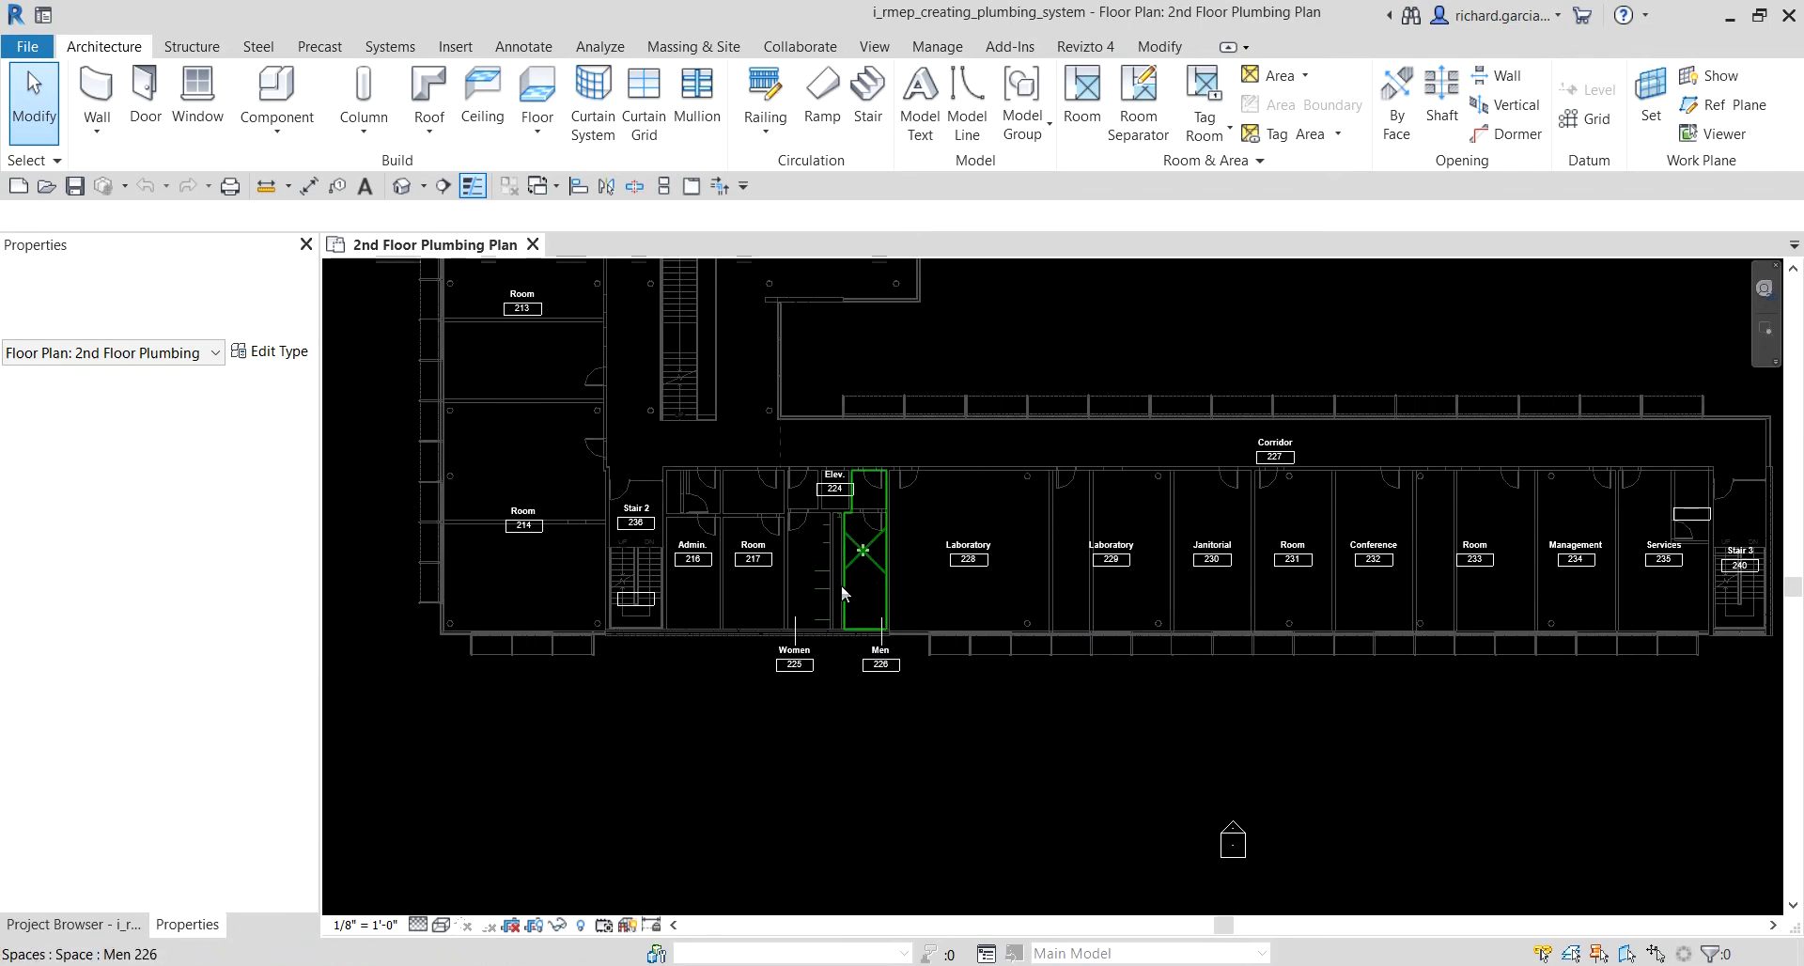
scroll(837, 588, up, 5)
middle_drag(858, 576, 903, 596)
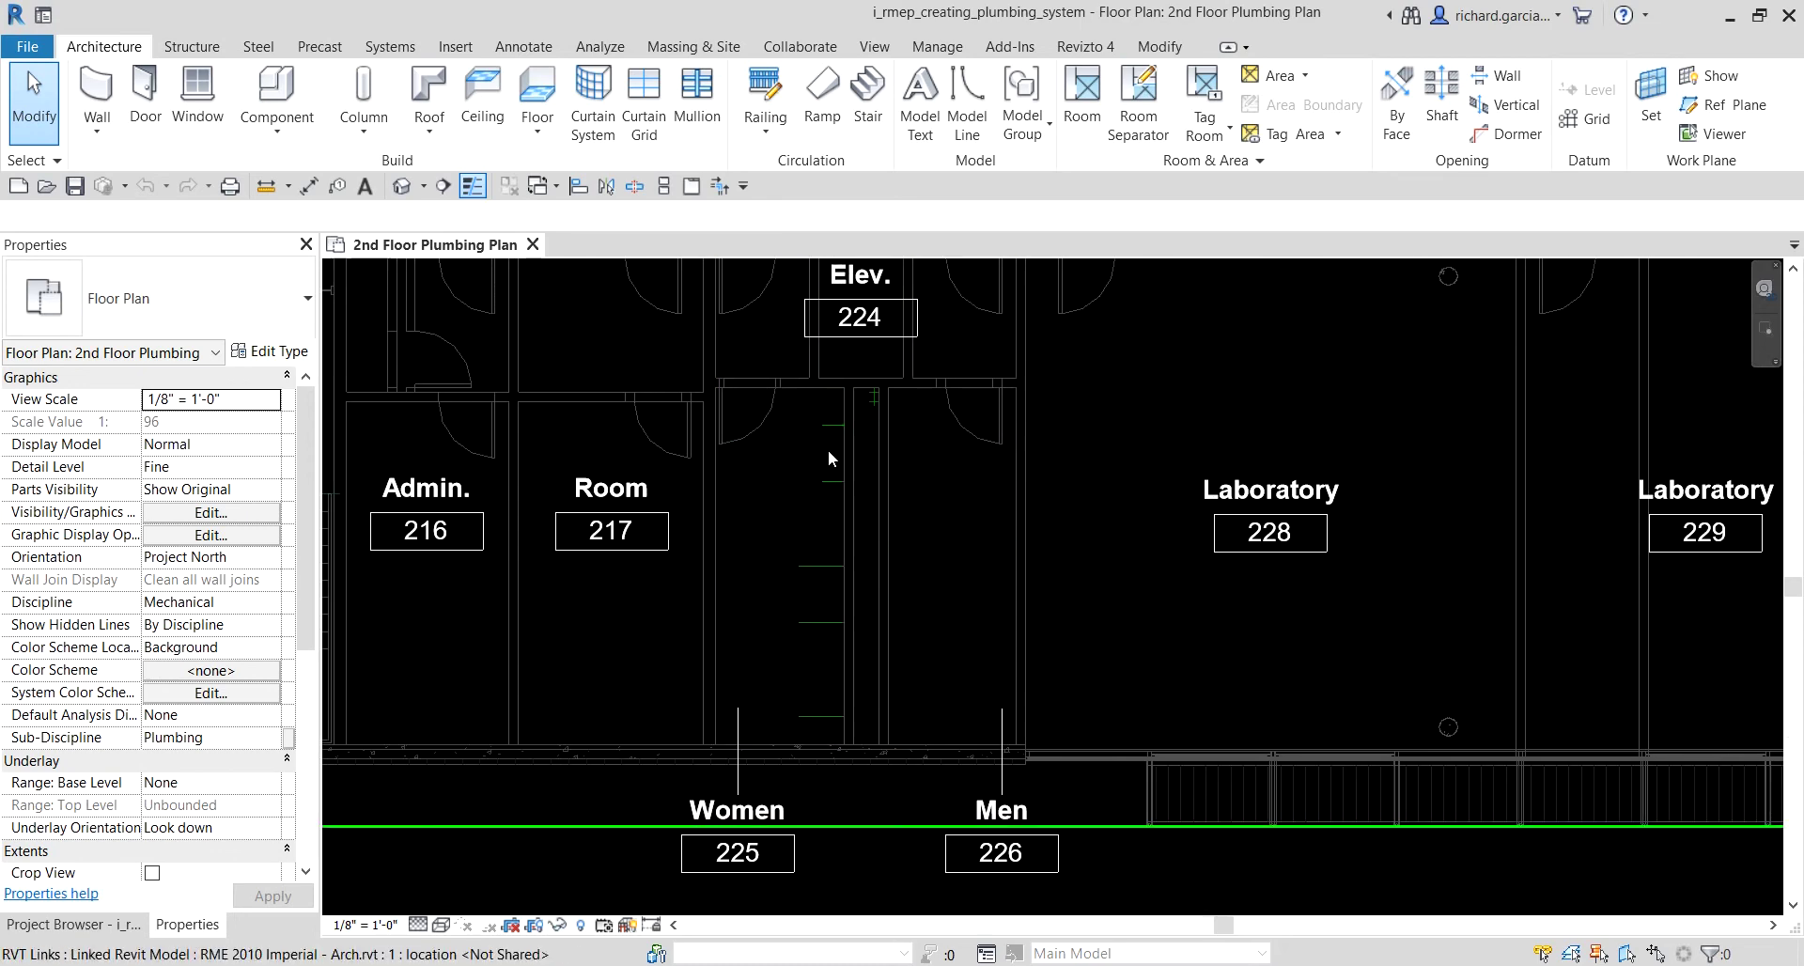
click(829, 481)
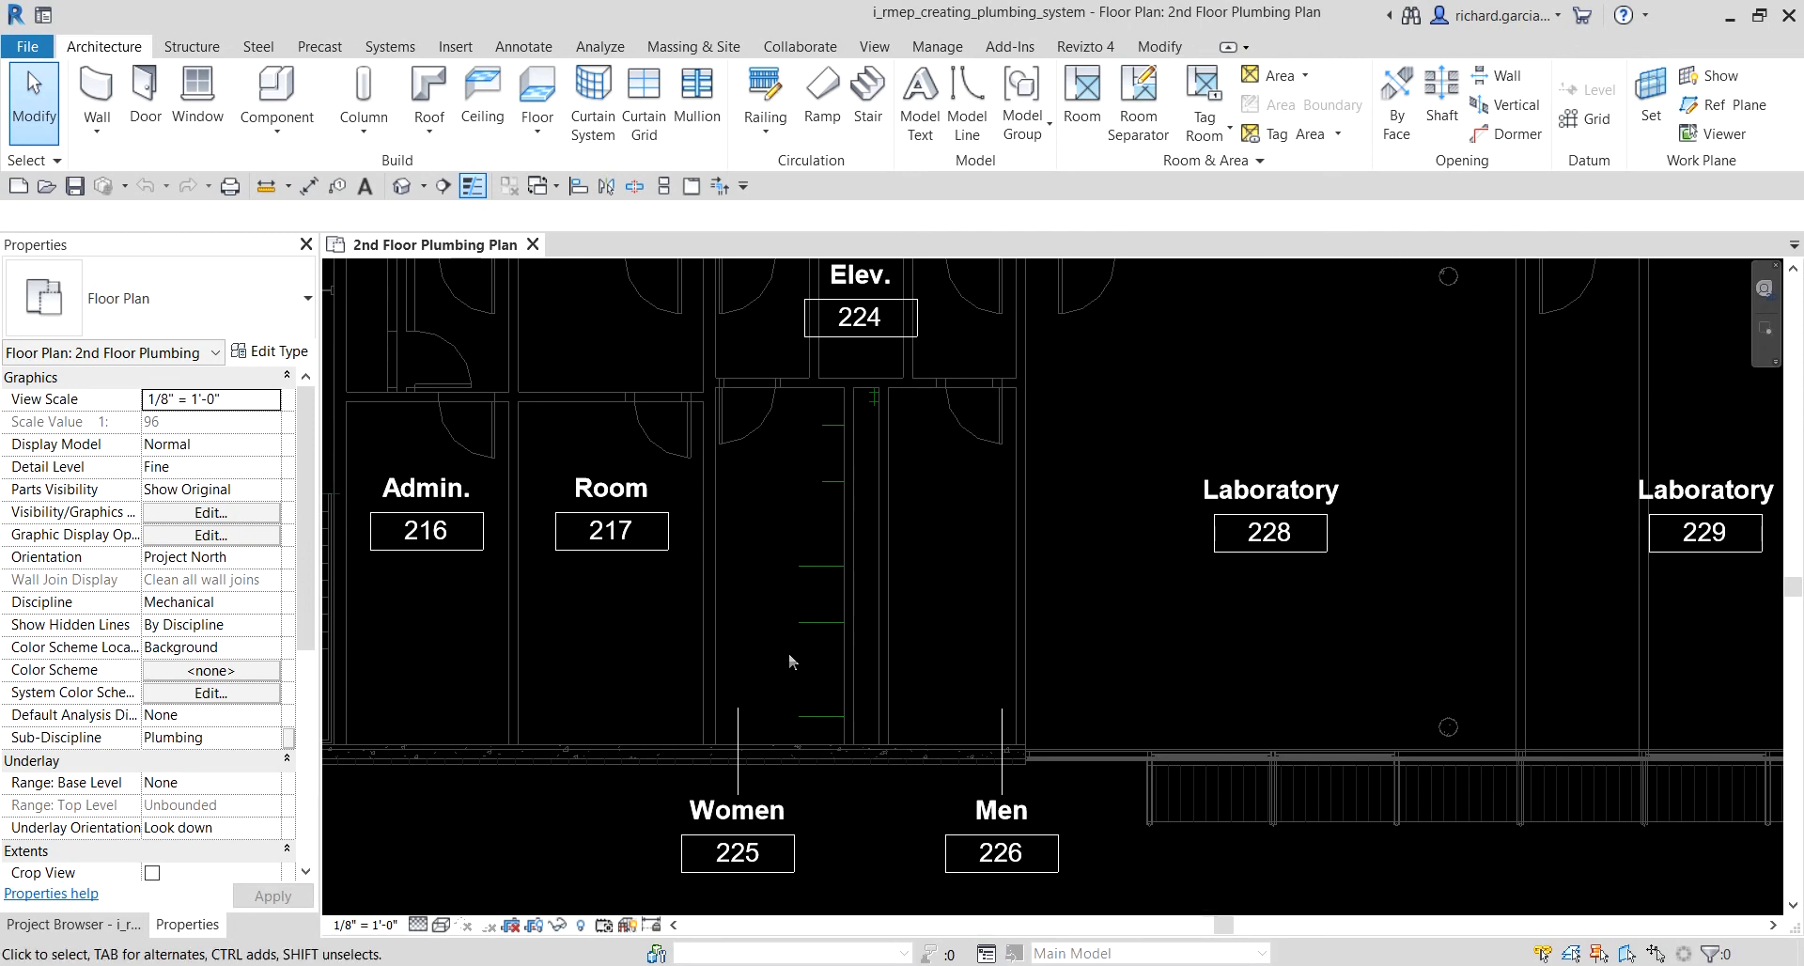
click(399, 52)
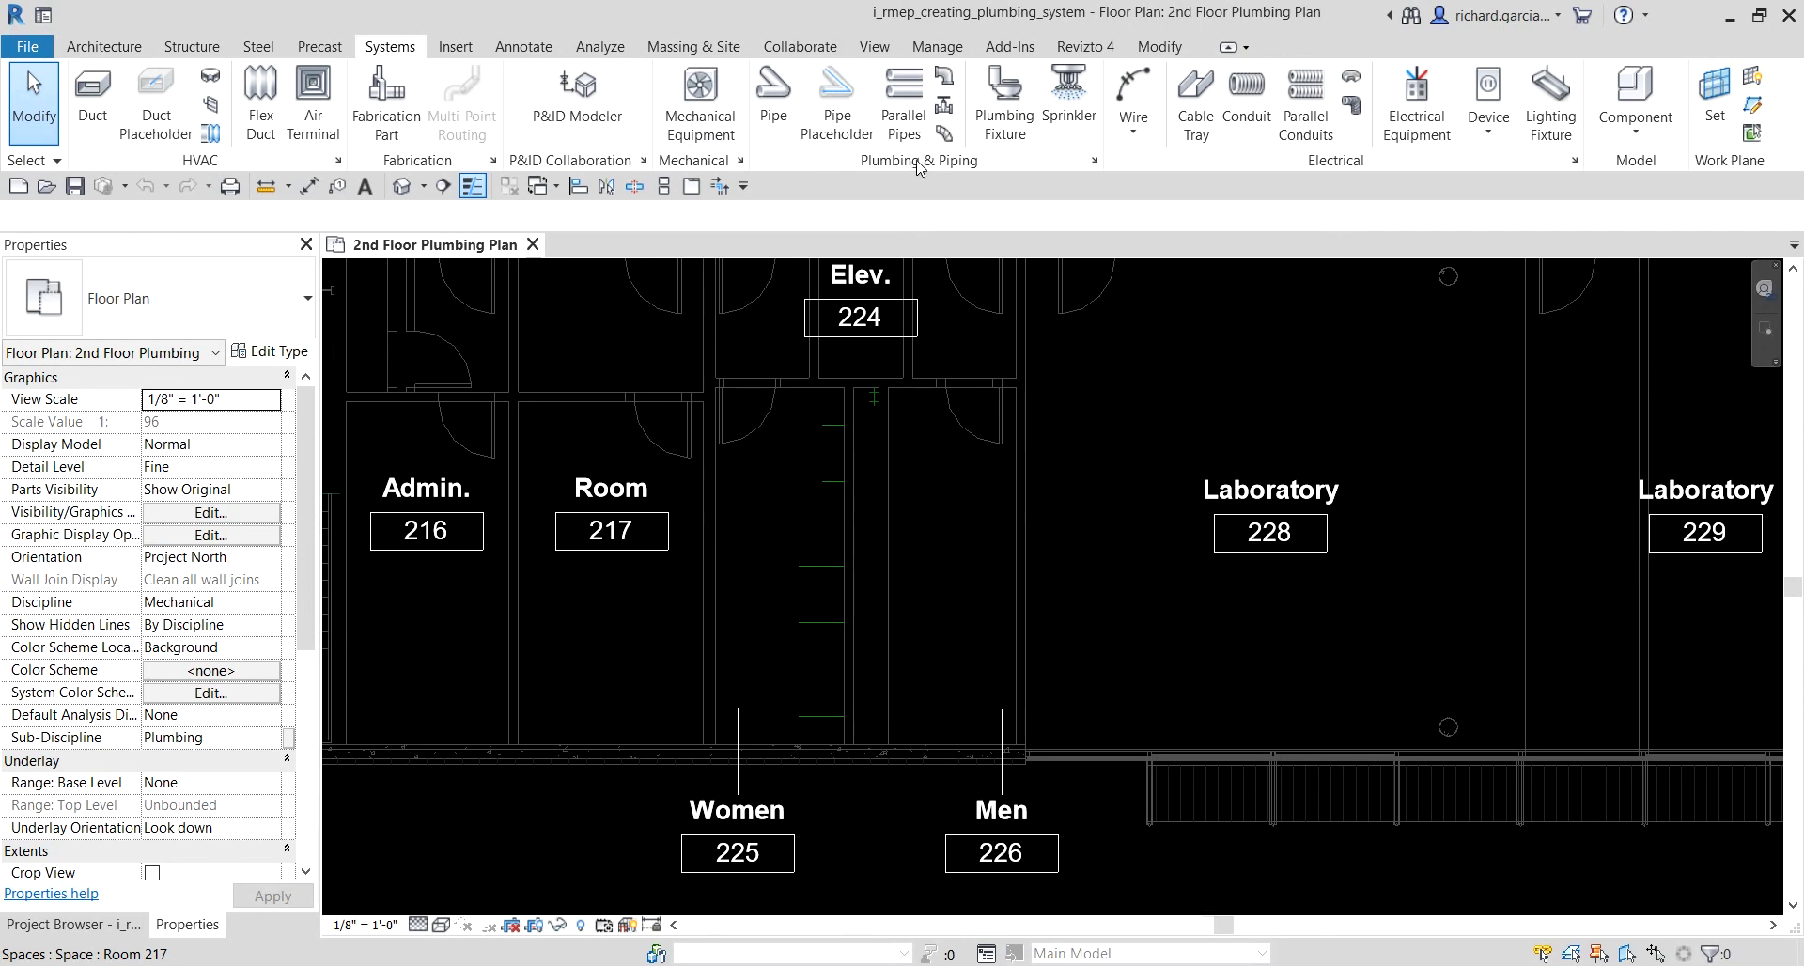
click(991, 101)
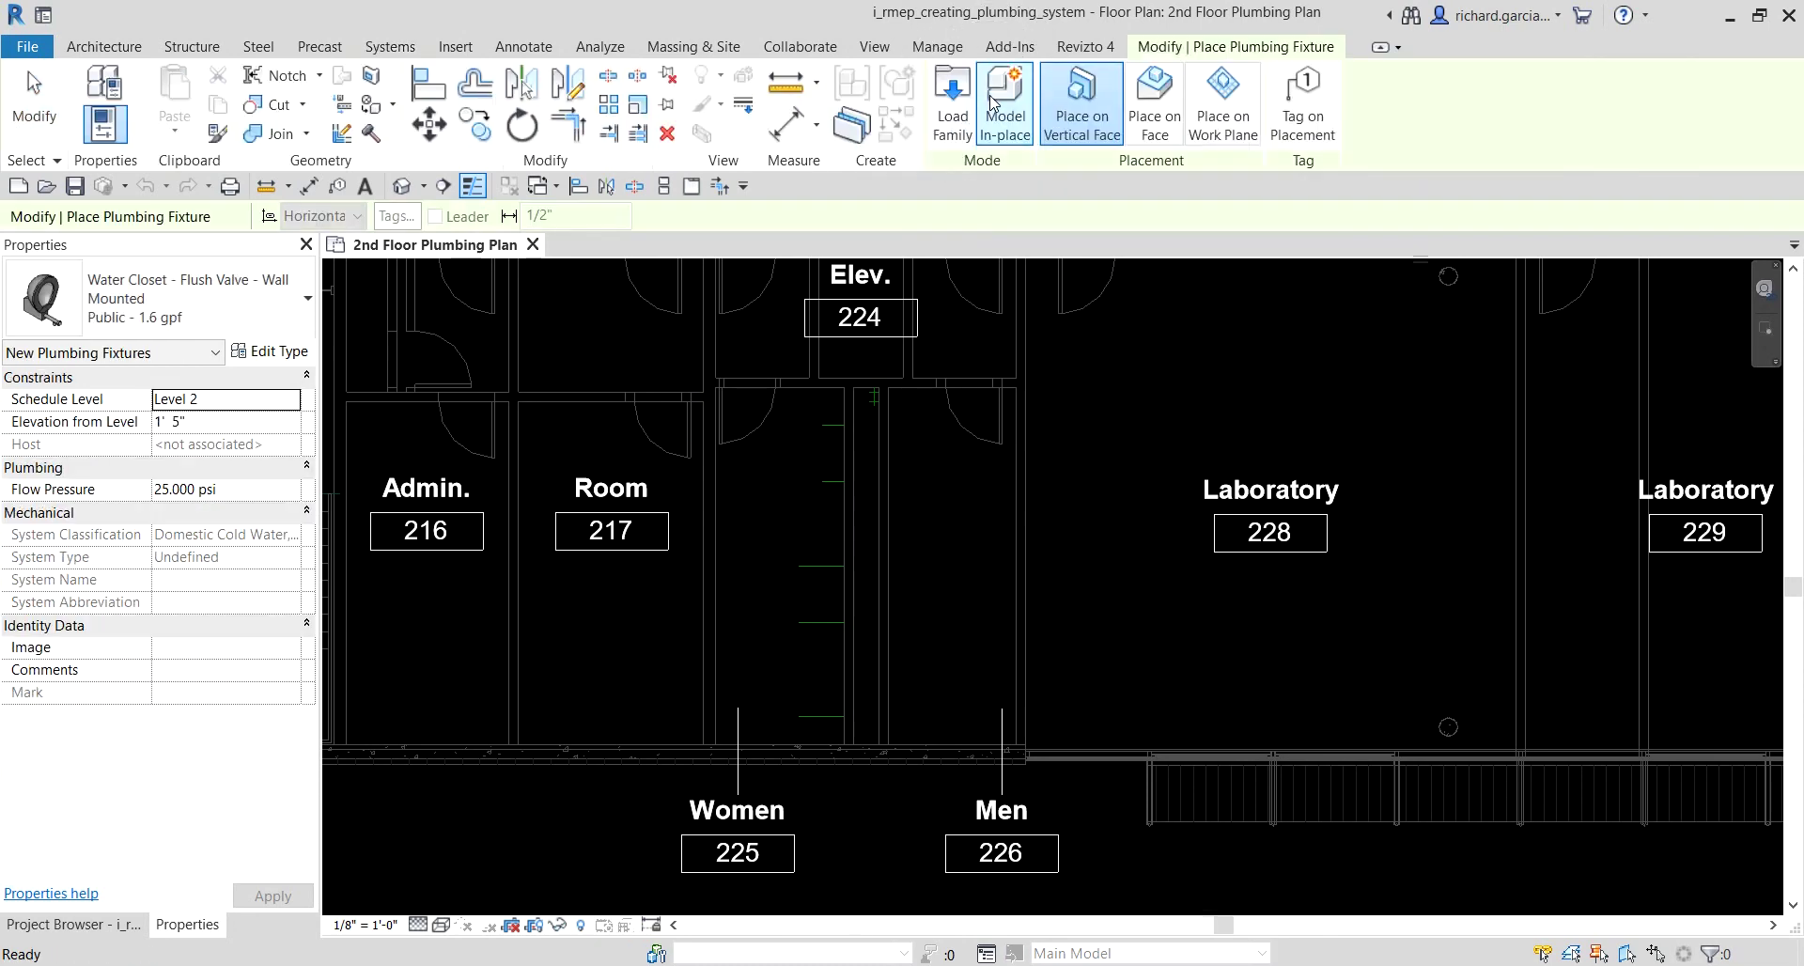
click(214, 303)
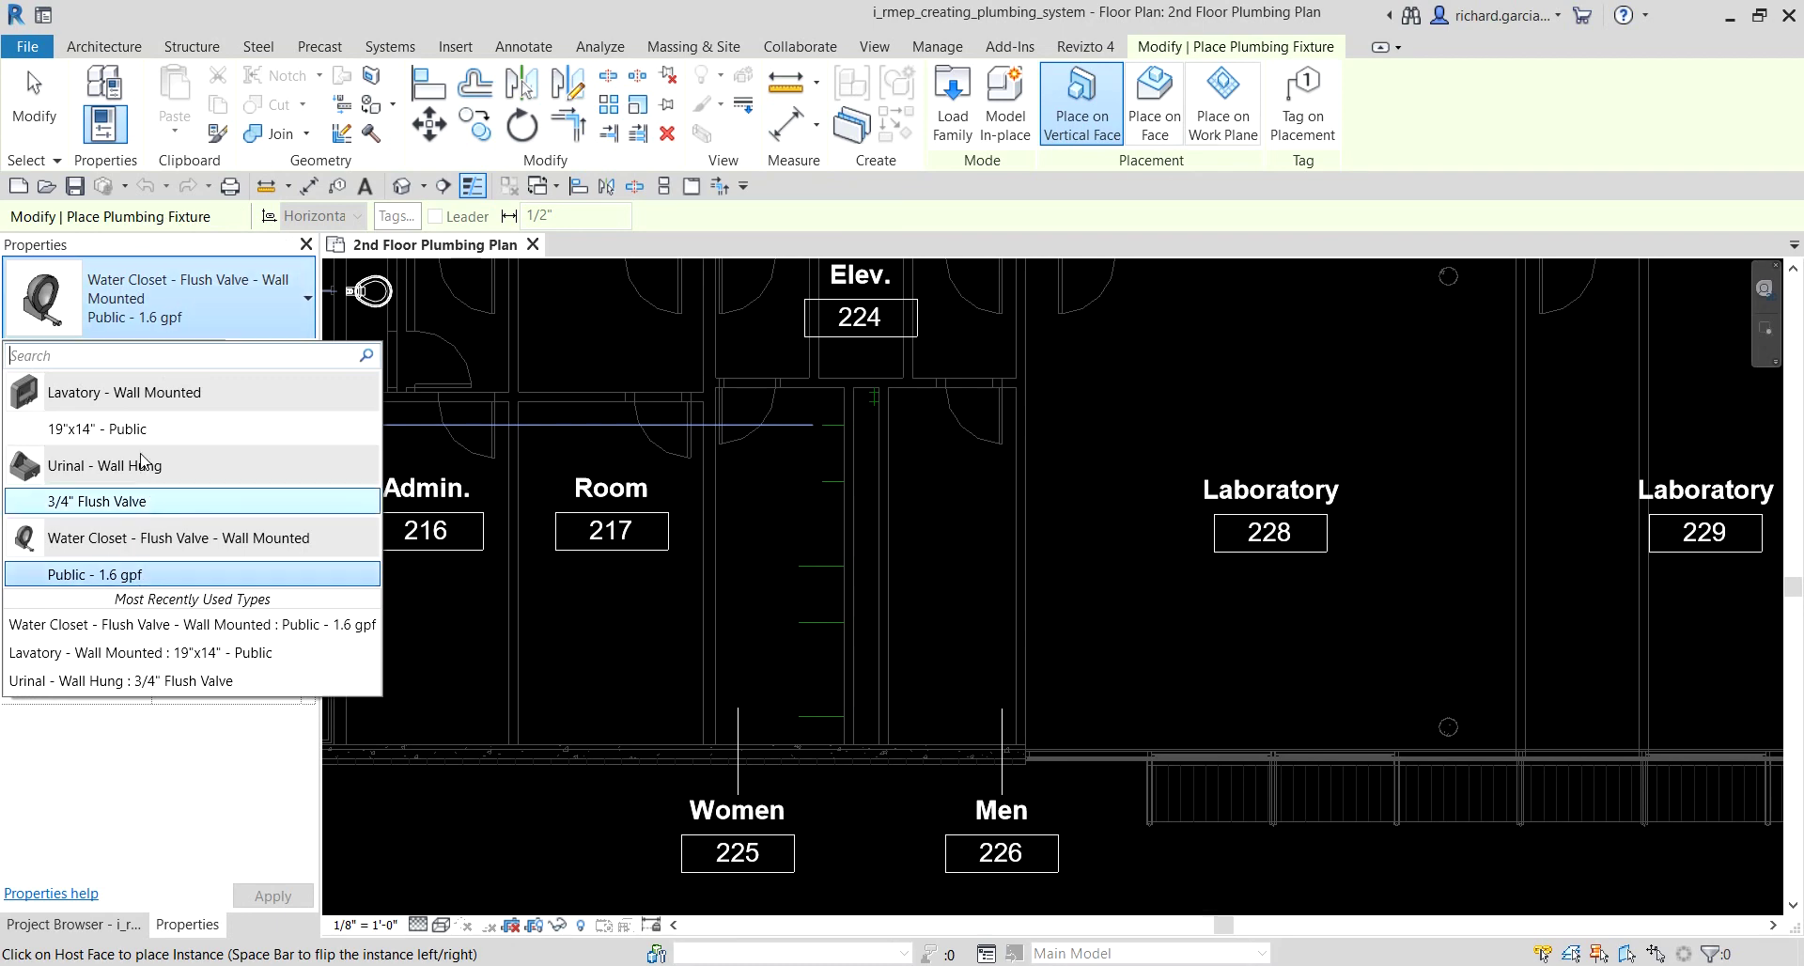
mouse_move(130, 432)
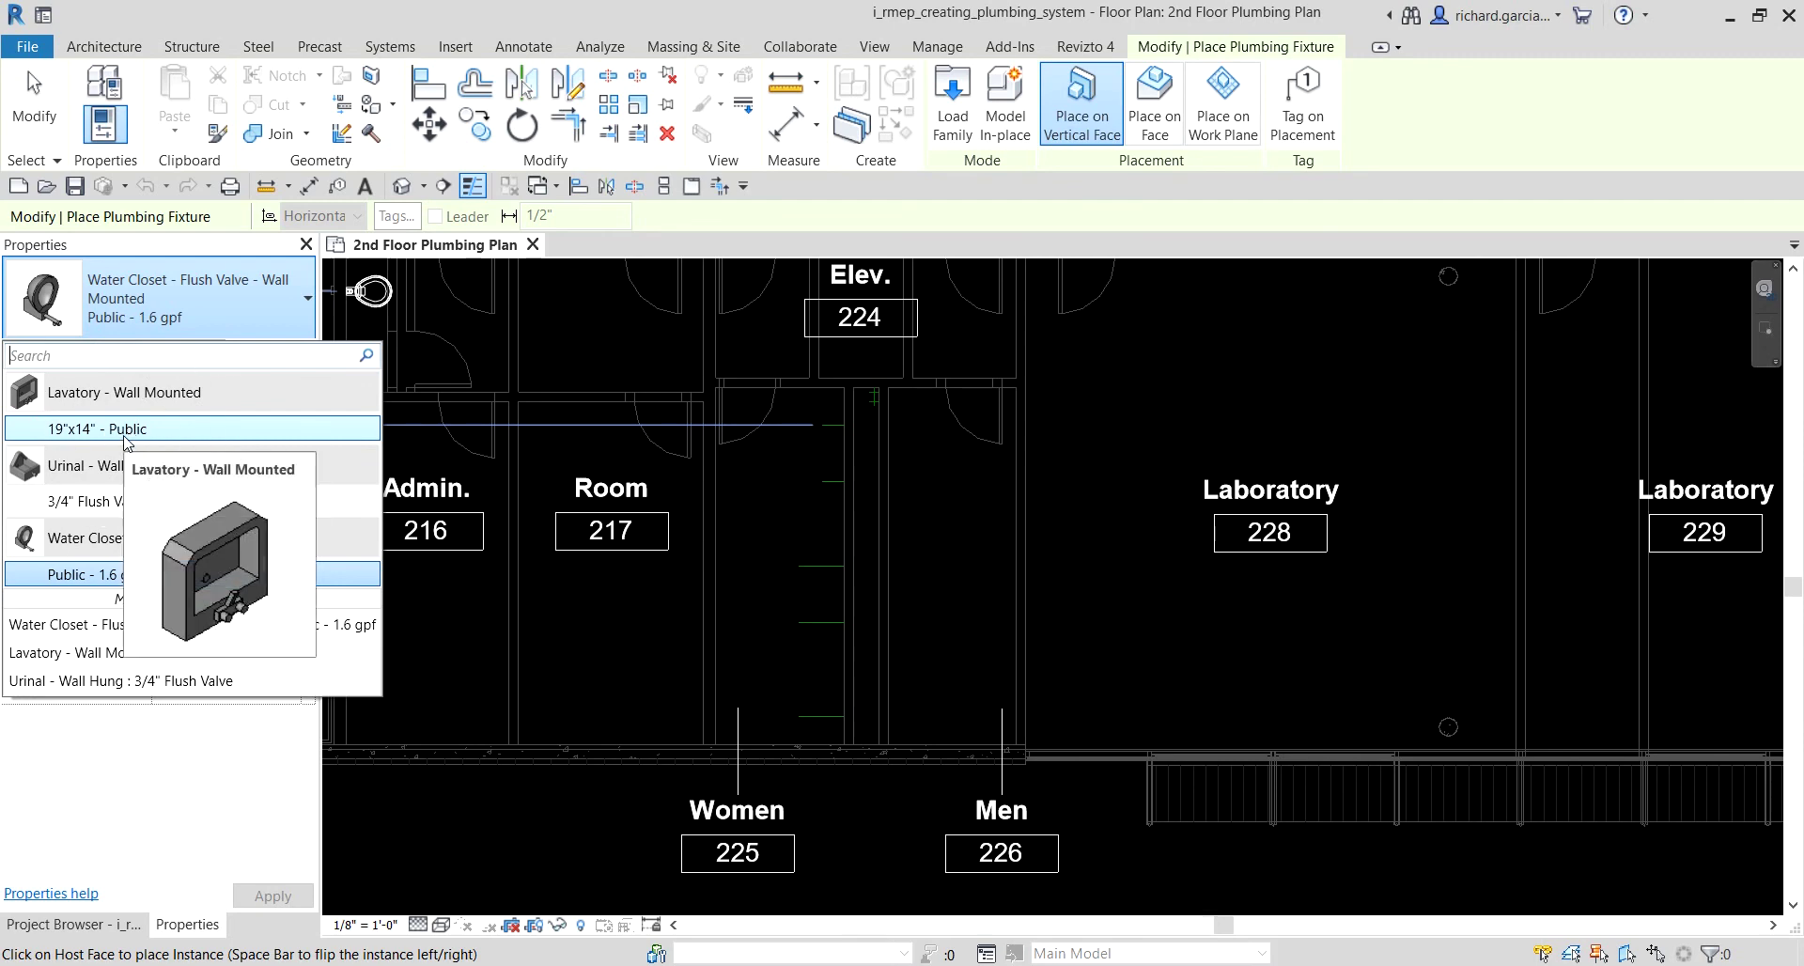
click(128, 434)
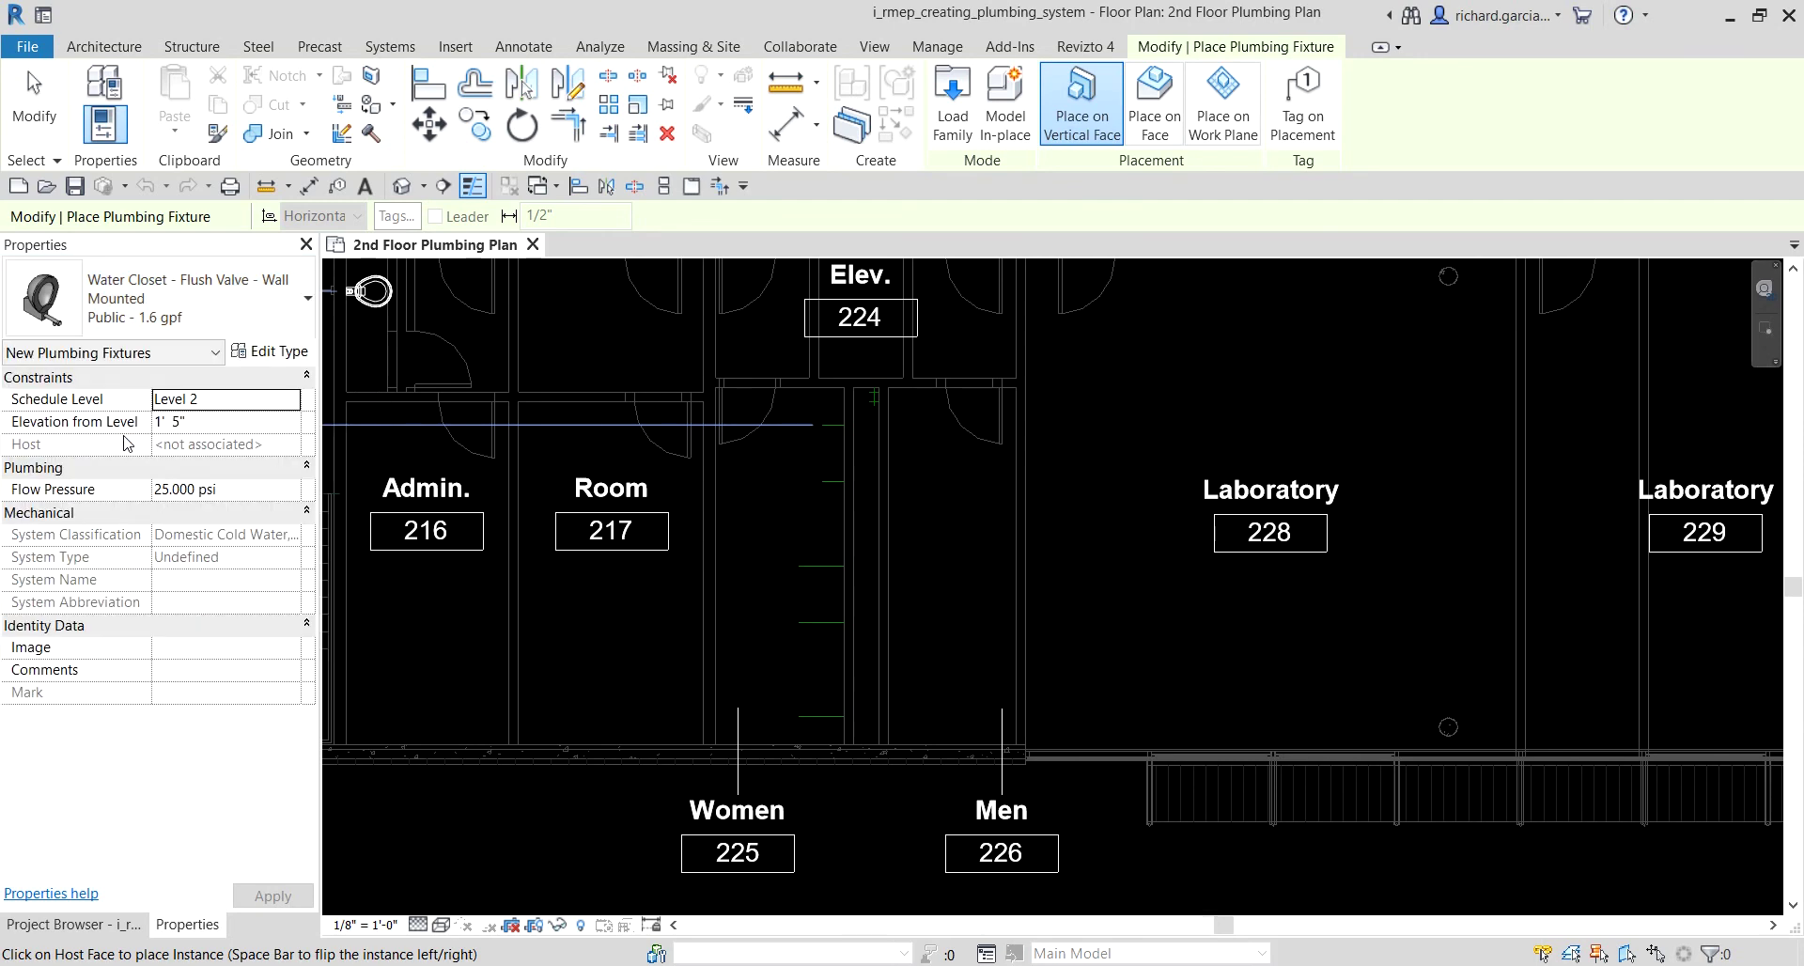
Step: Place two wall-mounted lavatories on the plumbing wall of Women 225, near the two upper reference lines
scroll(781, 445, up, 1)
scroll(779, 443, up, 1)
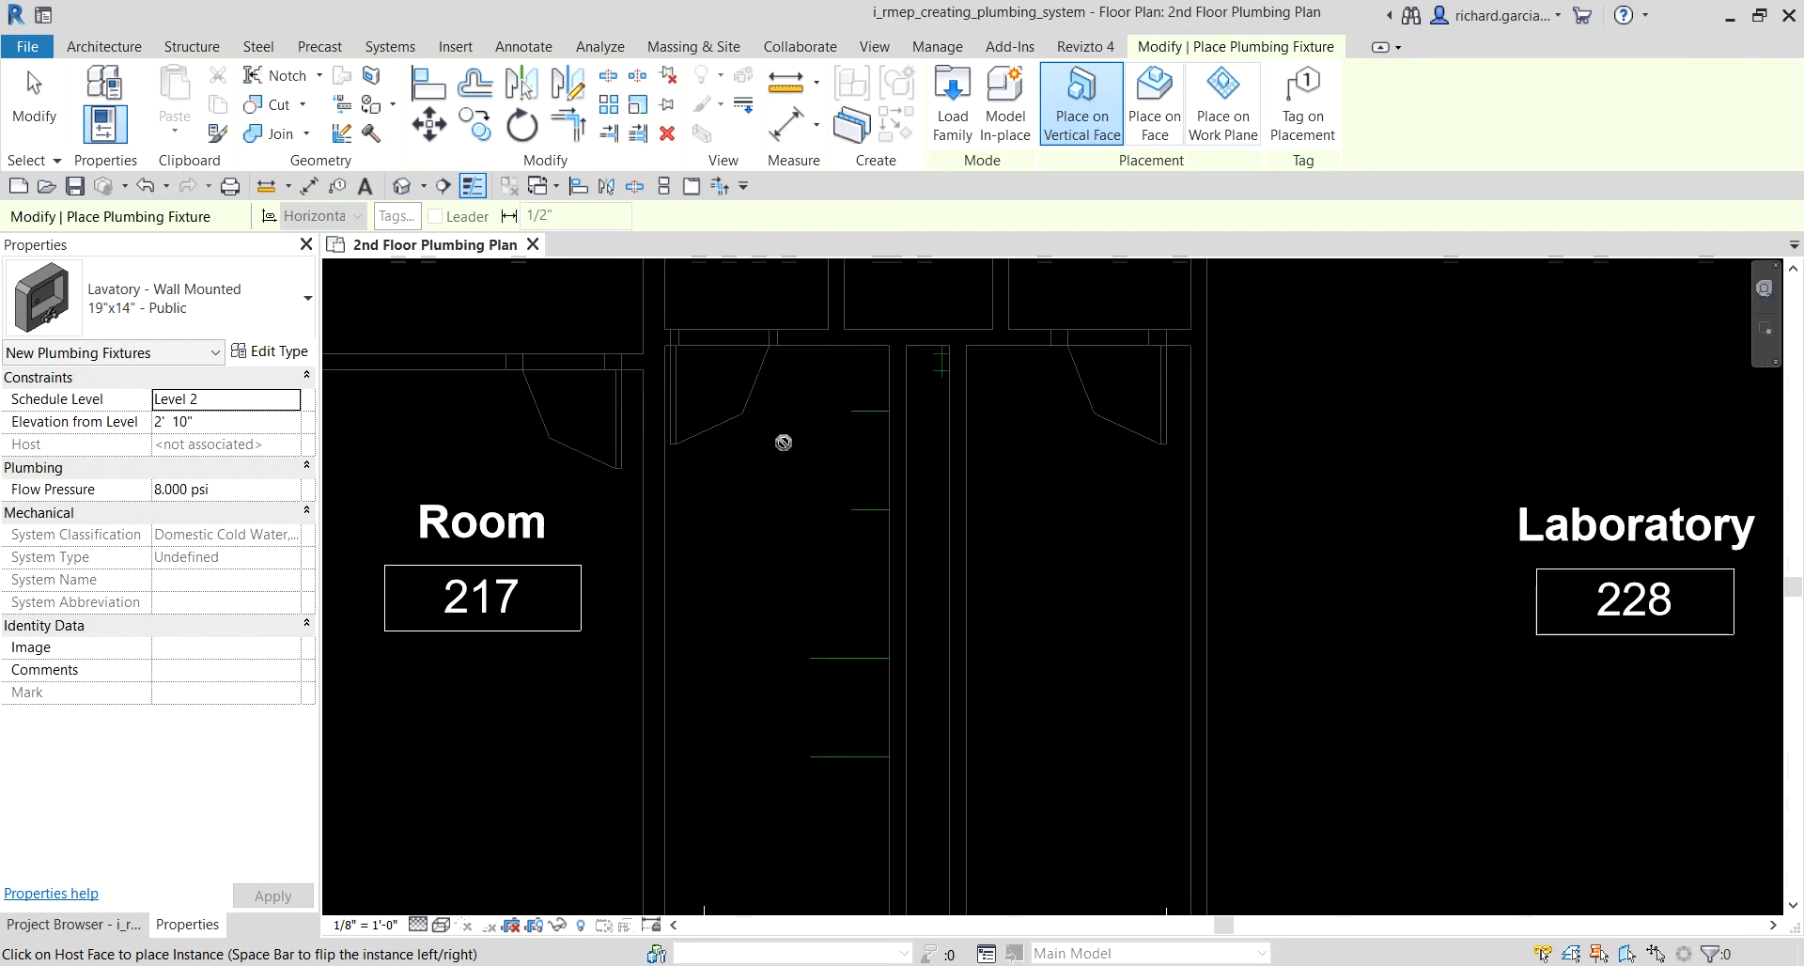
scroll(779, 442, up, 2)
middle_drag(779, 443, 887, 591)
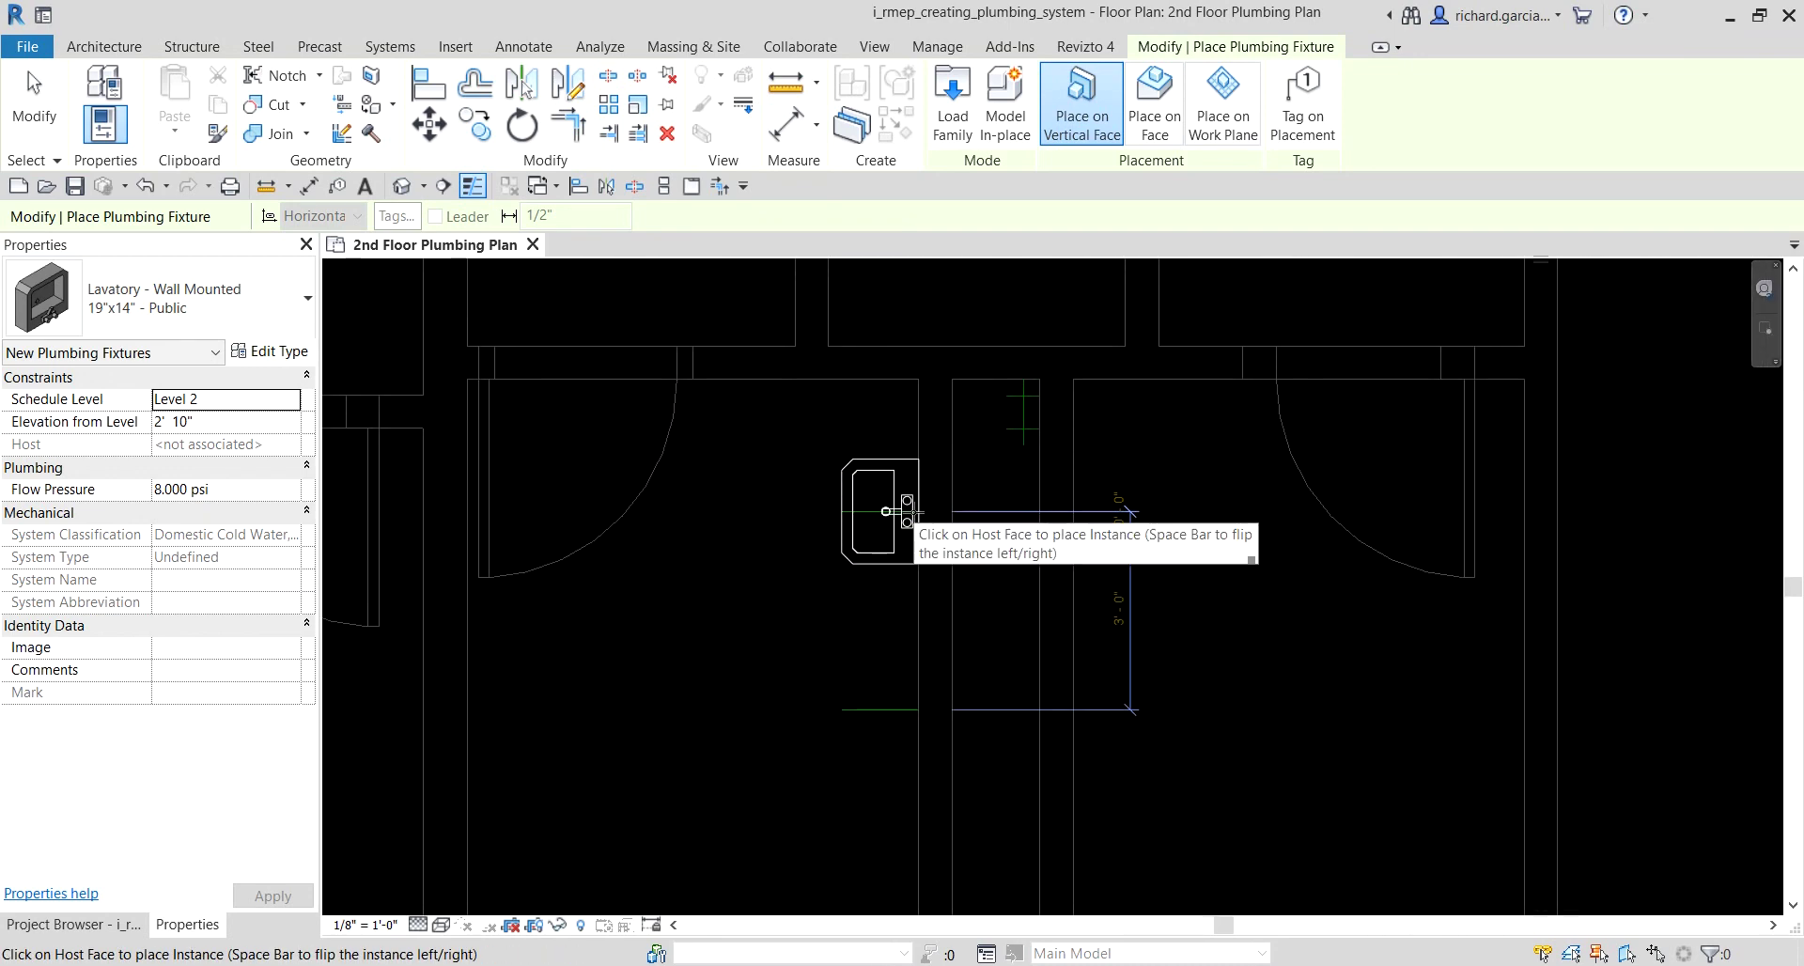
scroll(909, 512, up, 3)
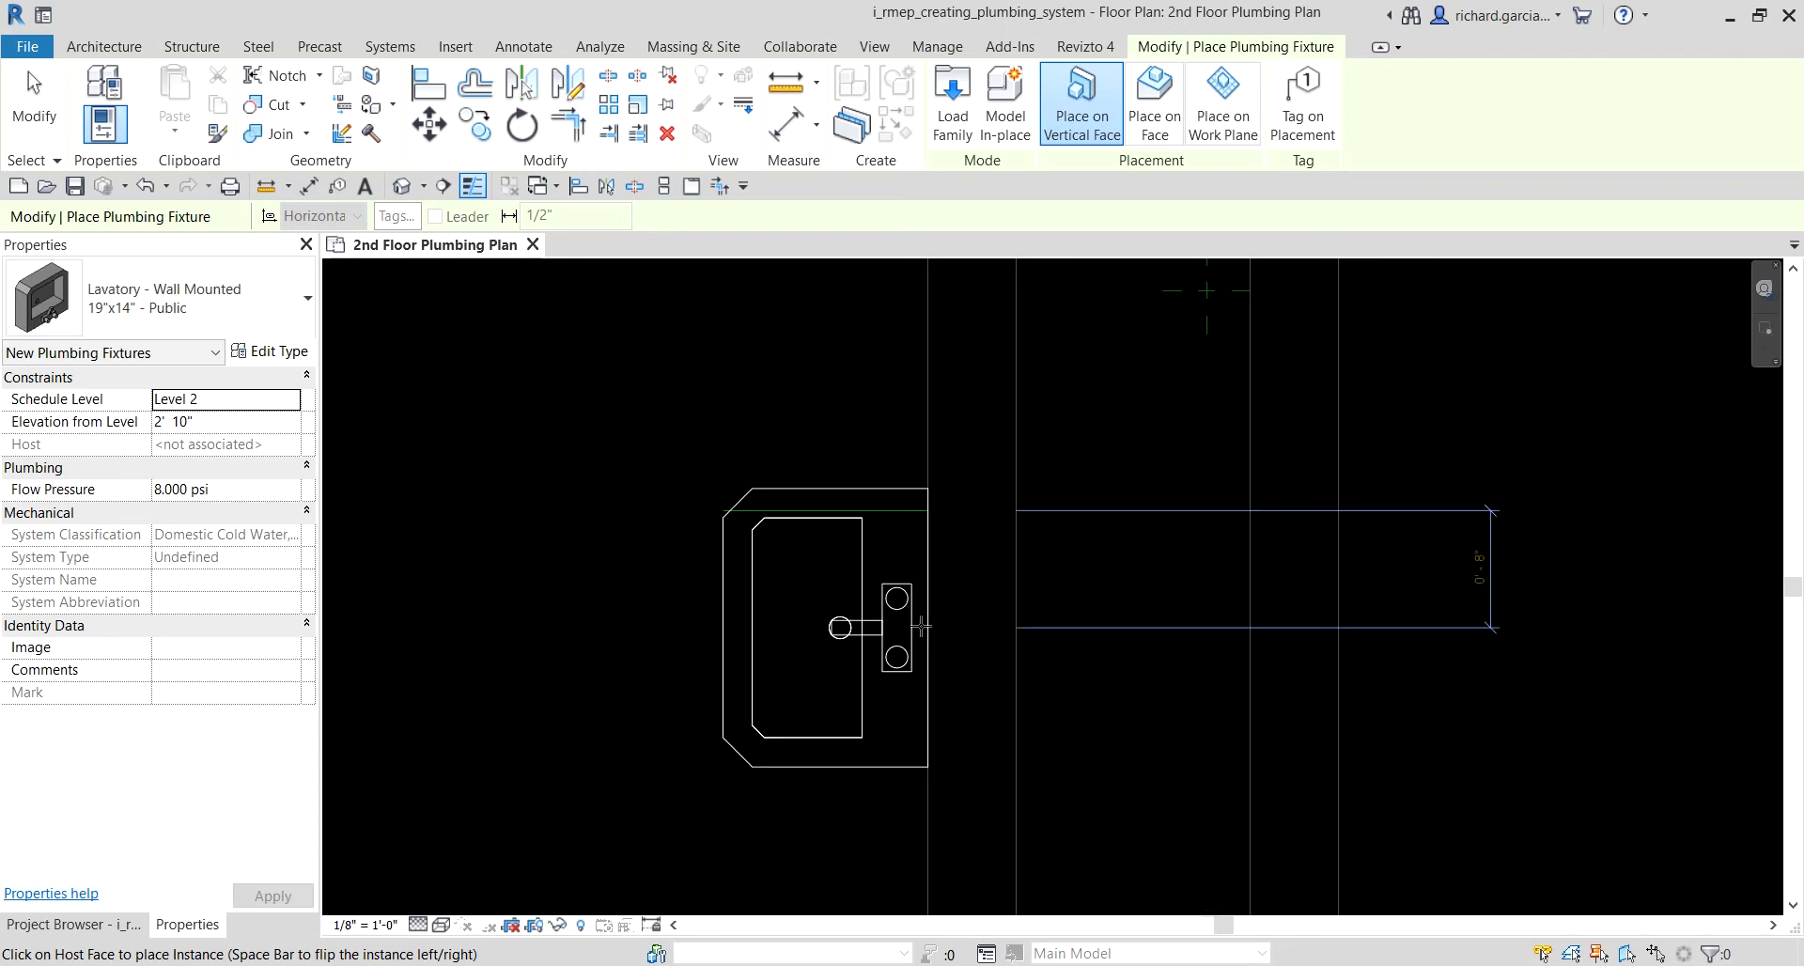
click(921, 626)
scroll(921, 626, down, 2)
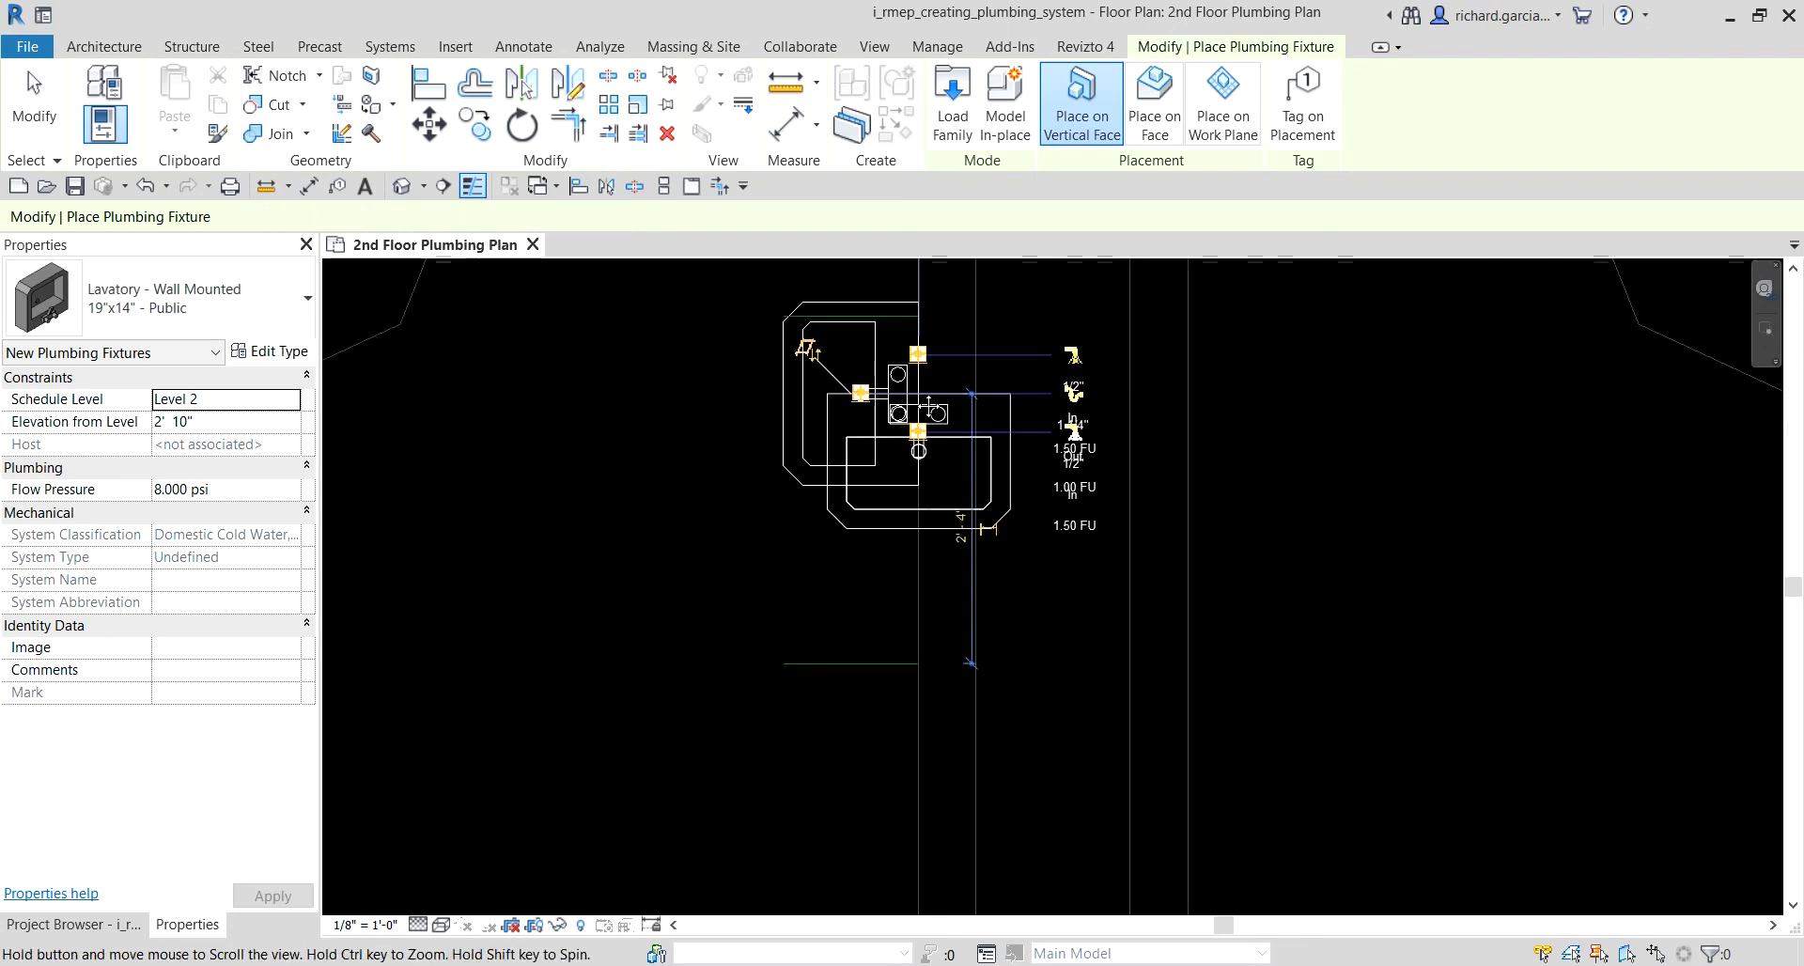
middle_drag(926, 758, 887, 717)
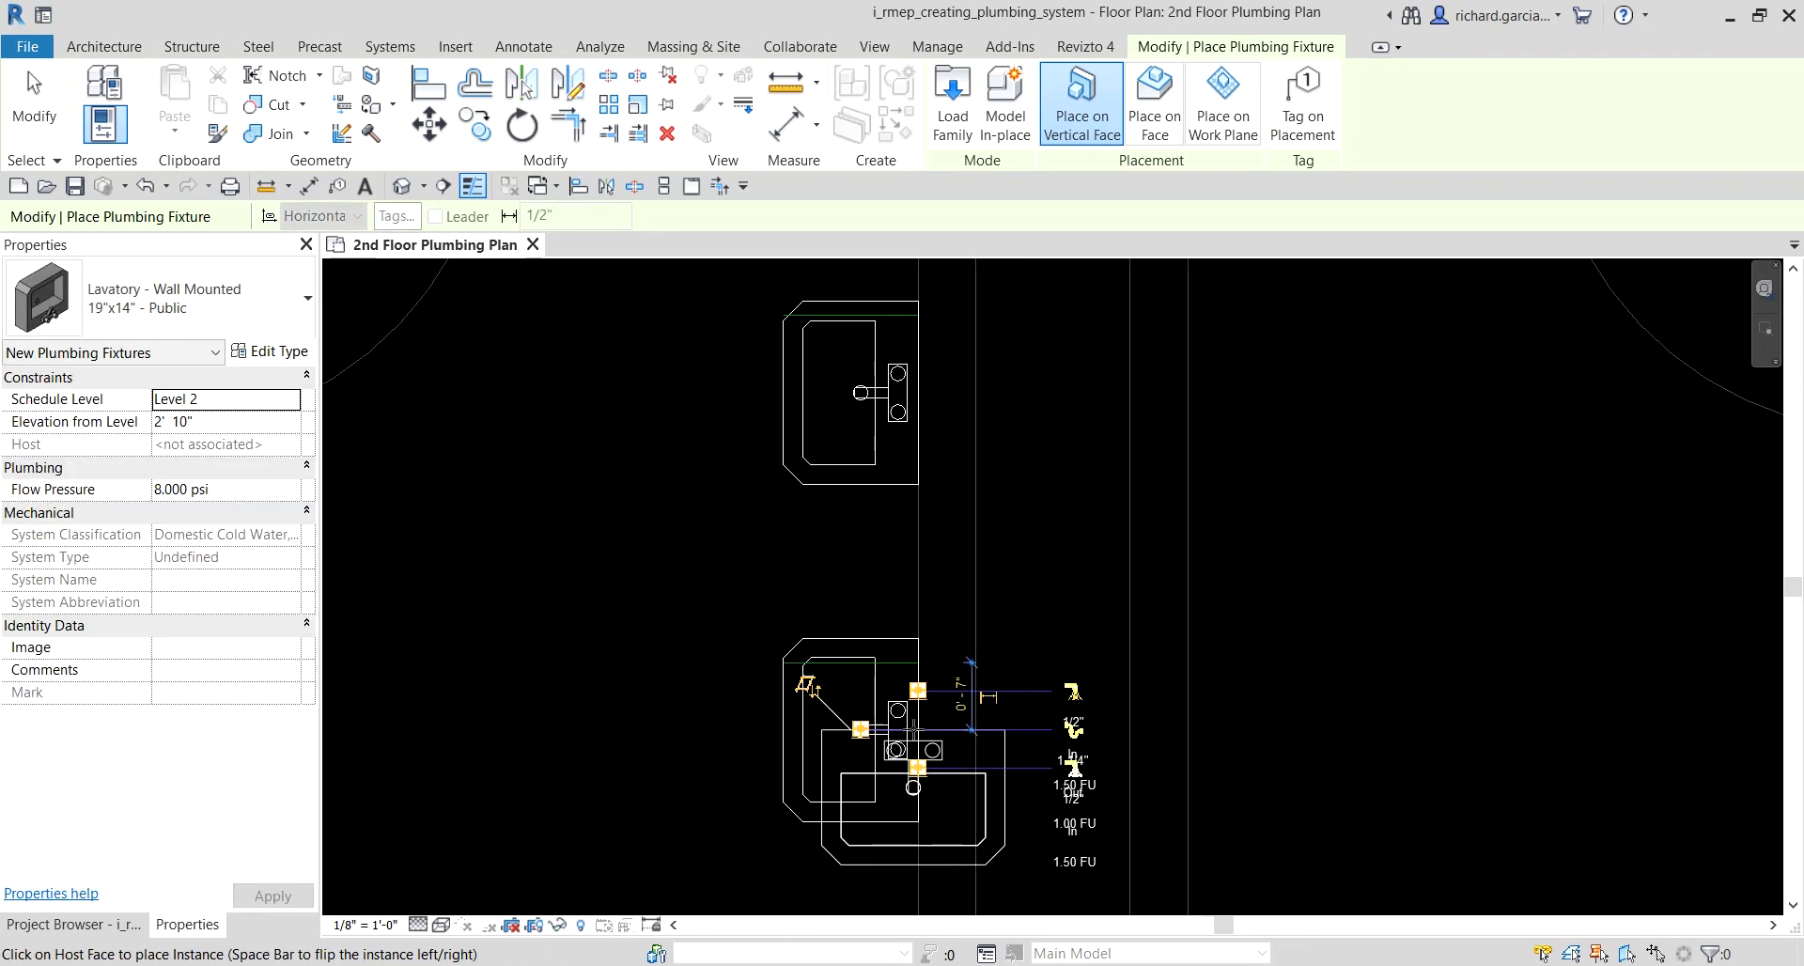
Step: Align the upper lavatory's centerline with the first reference detail line in Women 225
click(429, 86)
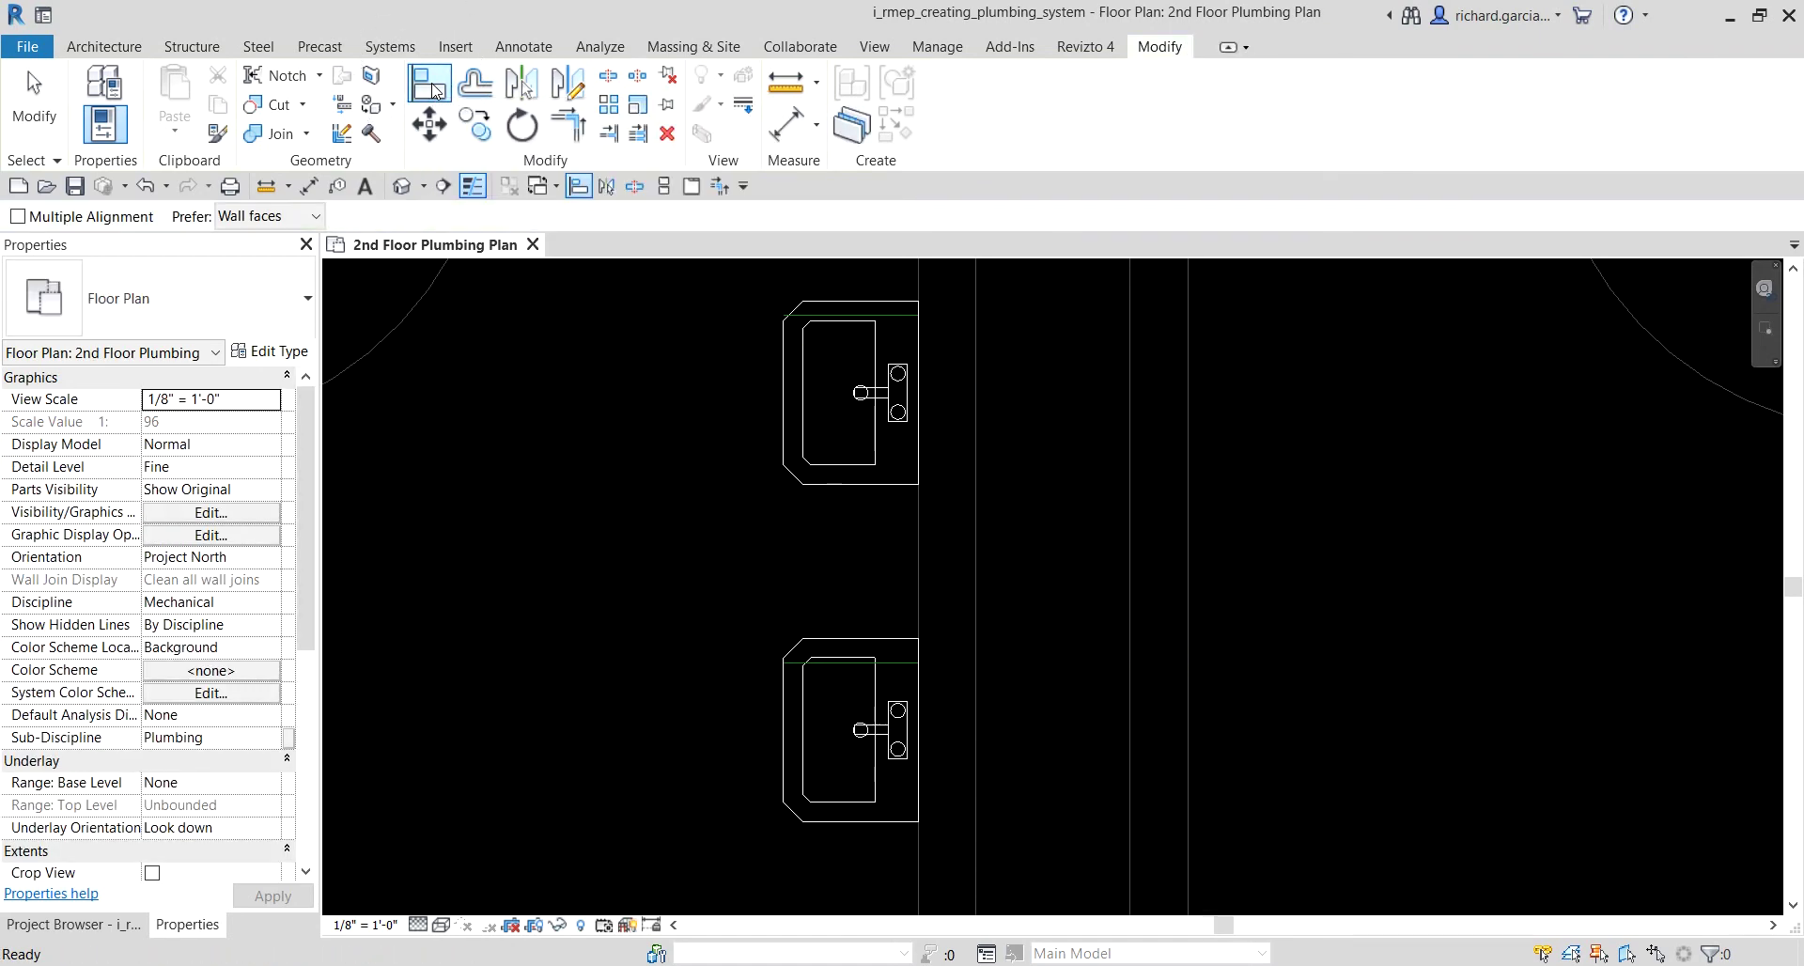
scroll(861, 470, up, 2)
scroll(861, 471, up, 3)
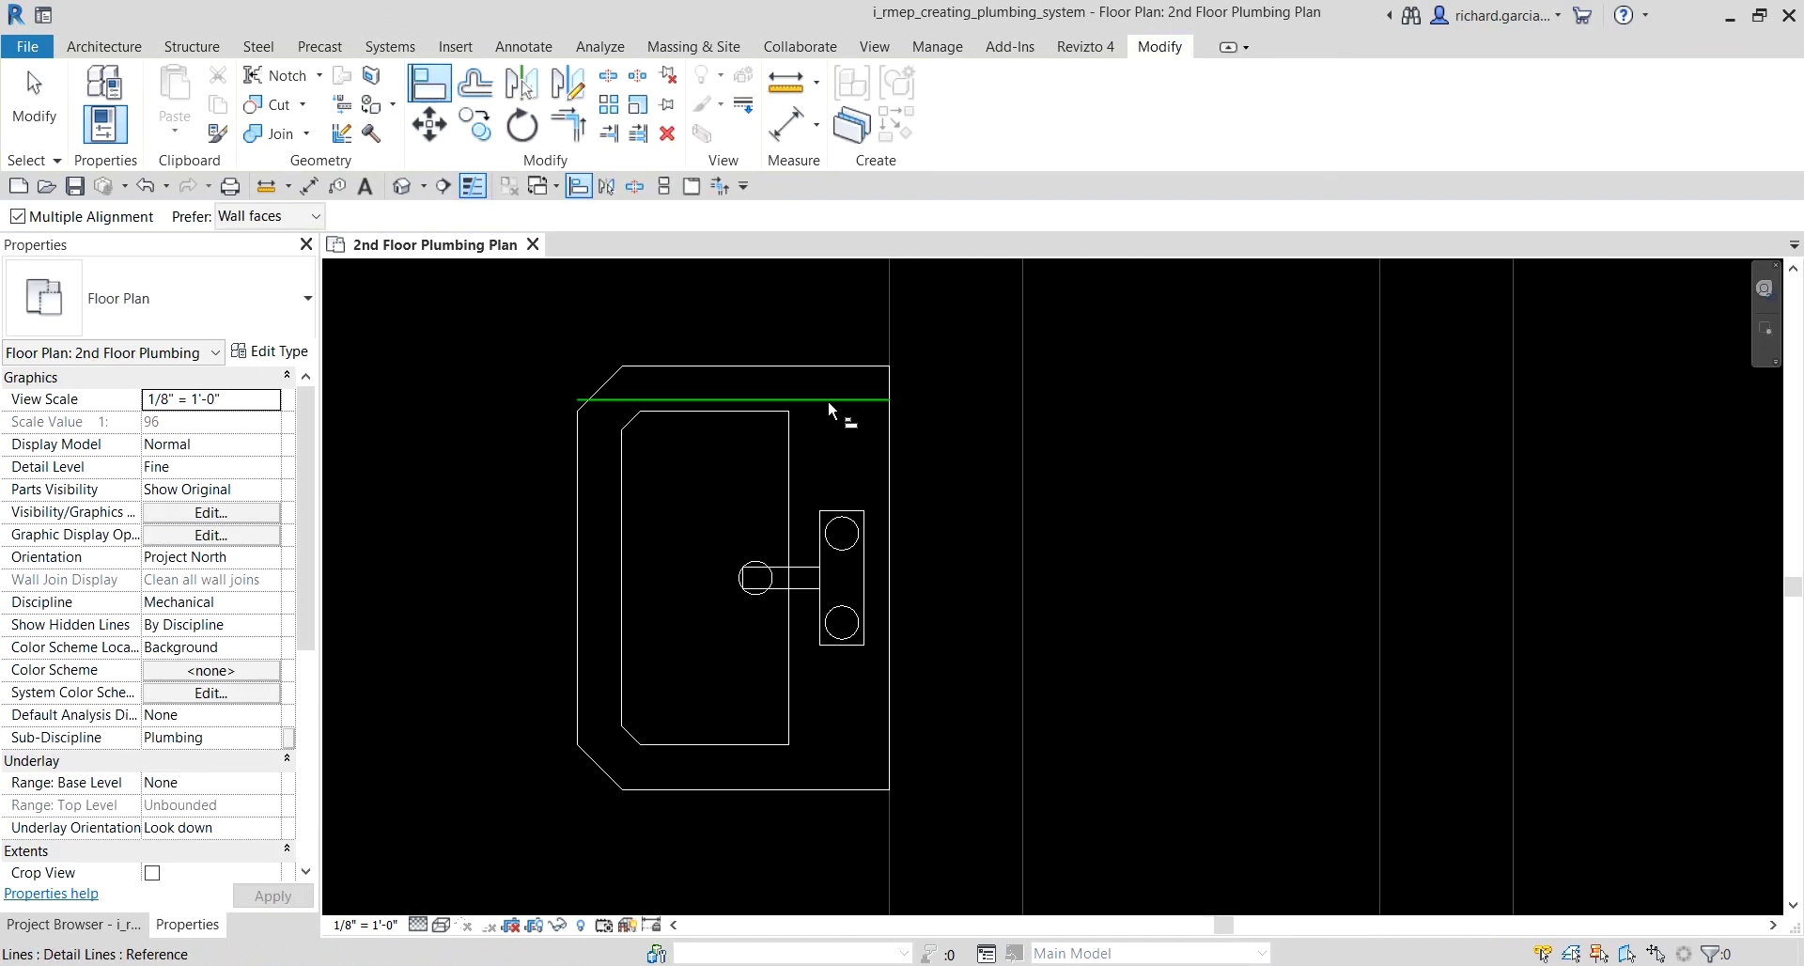
click(827, 400)
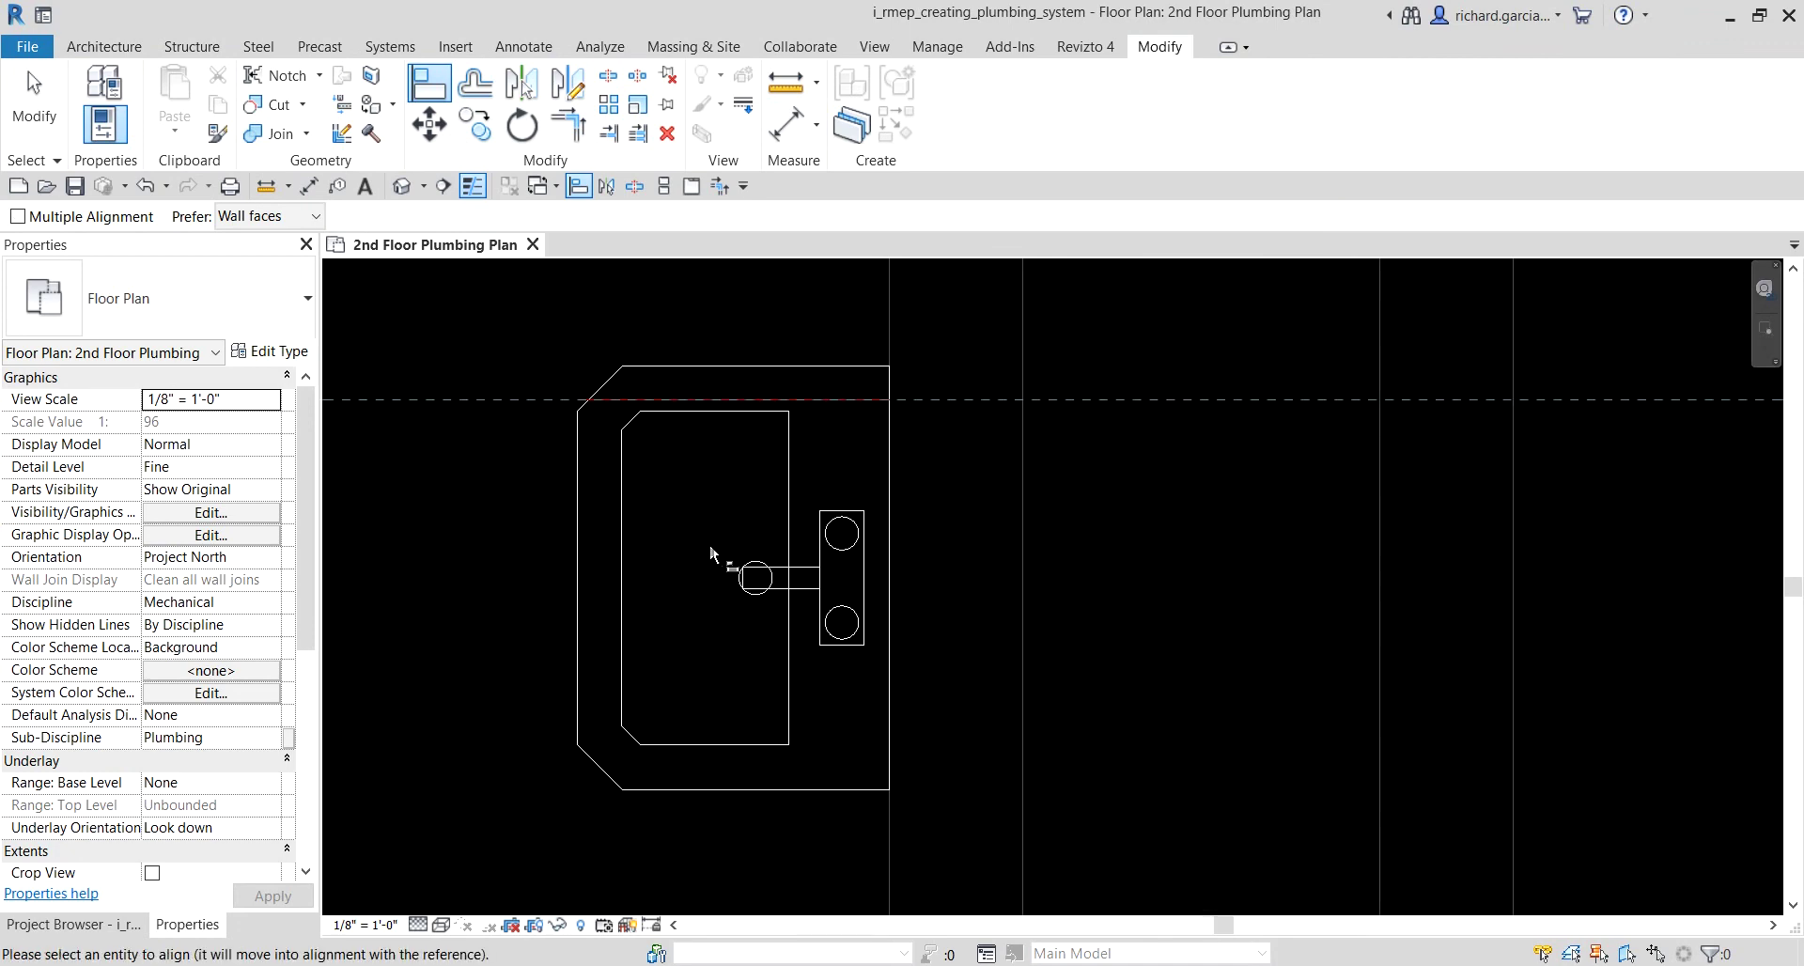
click(709, 577)
scroll(712, 578, down, 4)
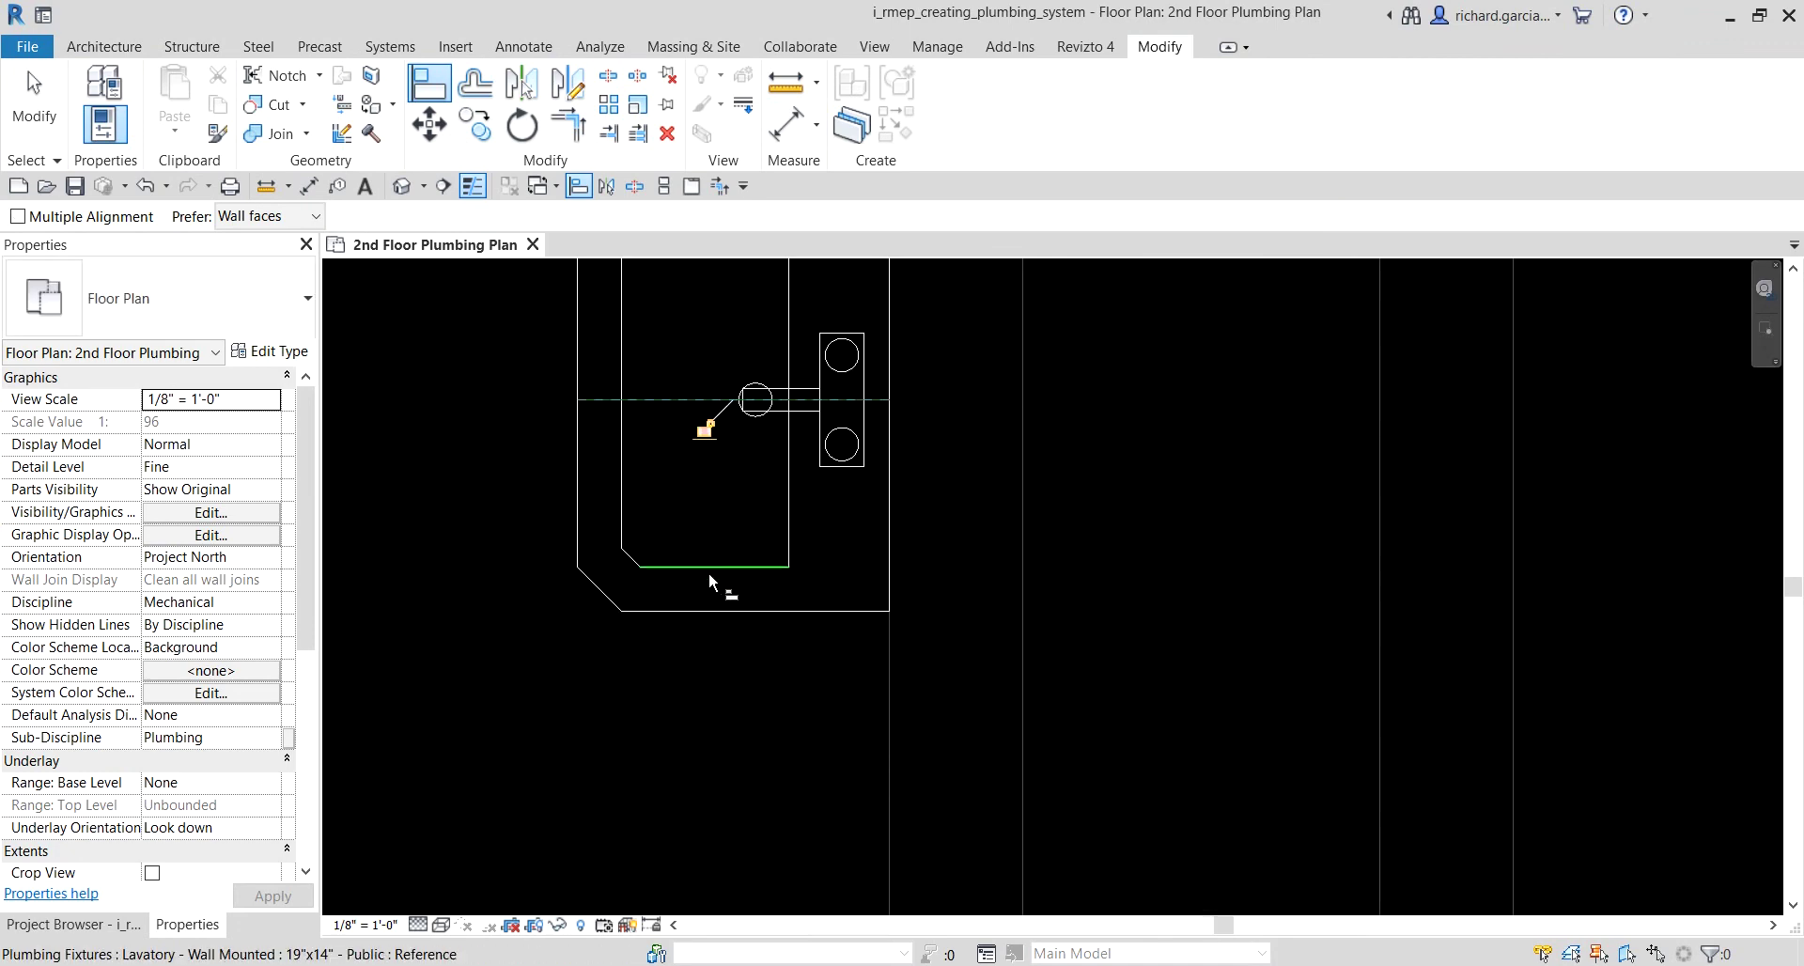
Step: Align the lower lavatory's centerline with the second reference detail line and end the Align command
middle_drag(795, 658, 863, 360)
scroll(714, 526, up, 2)
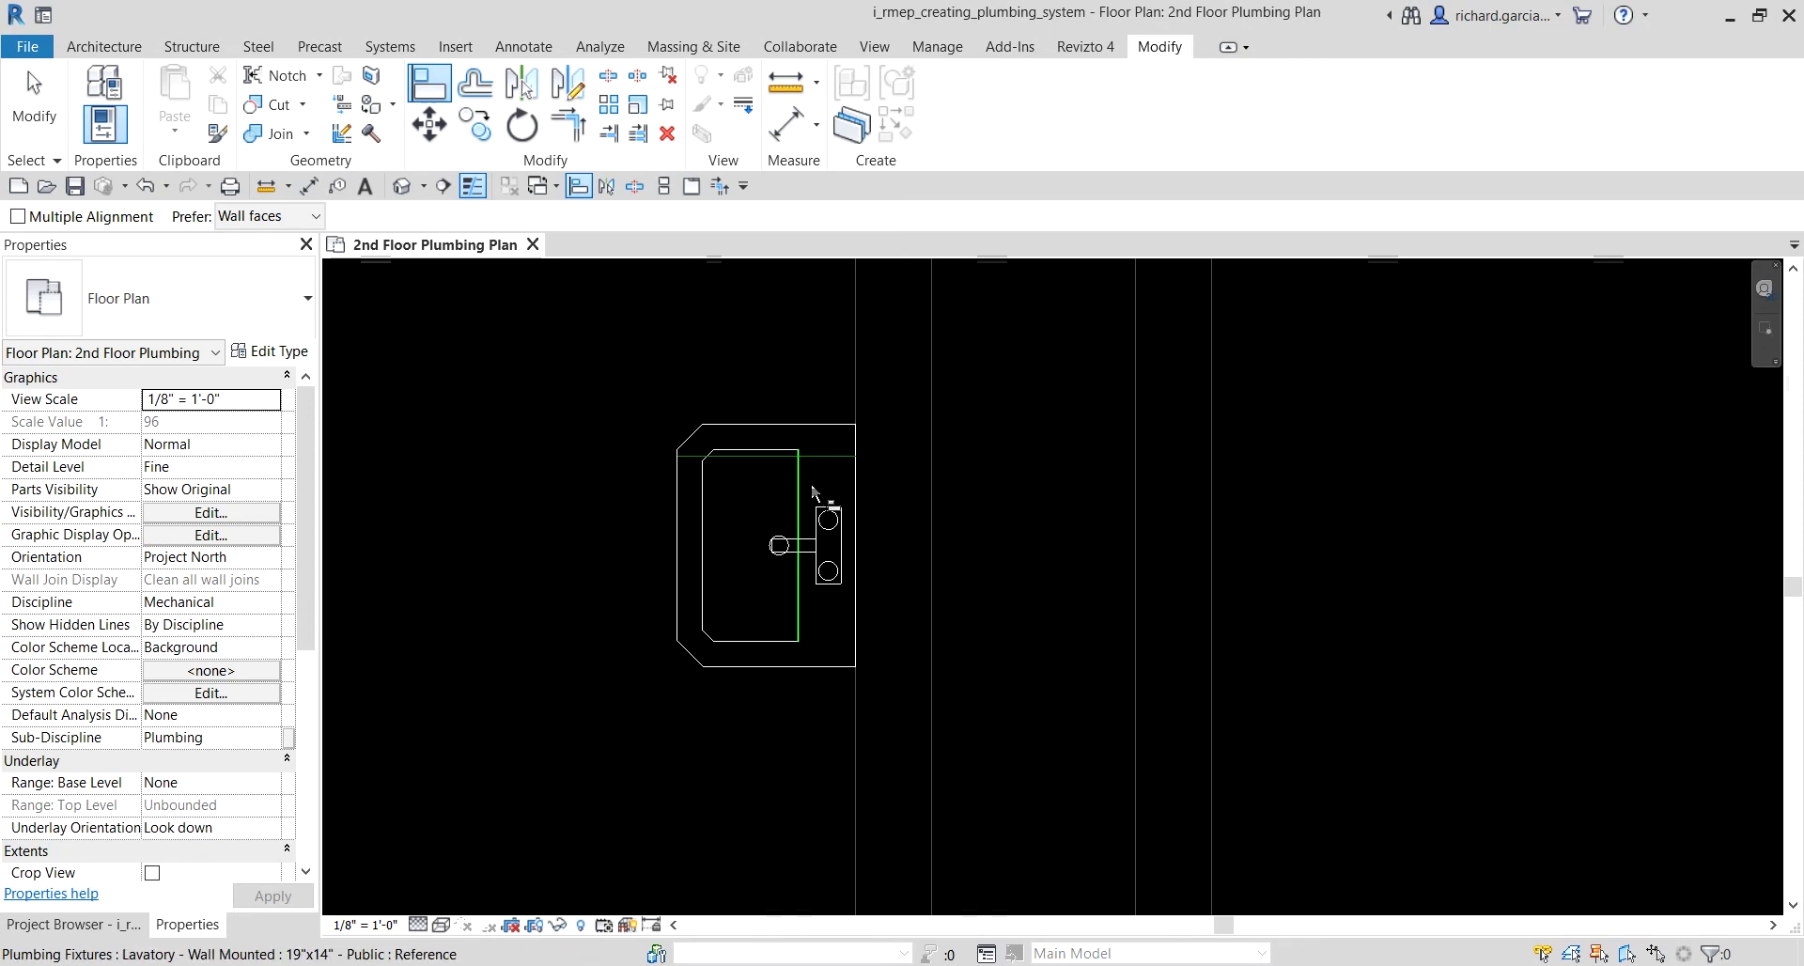
click(821, 461)
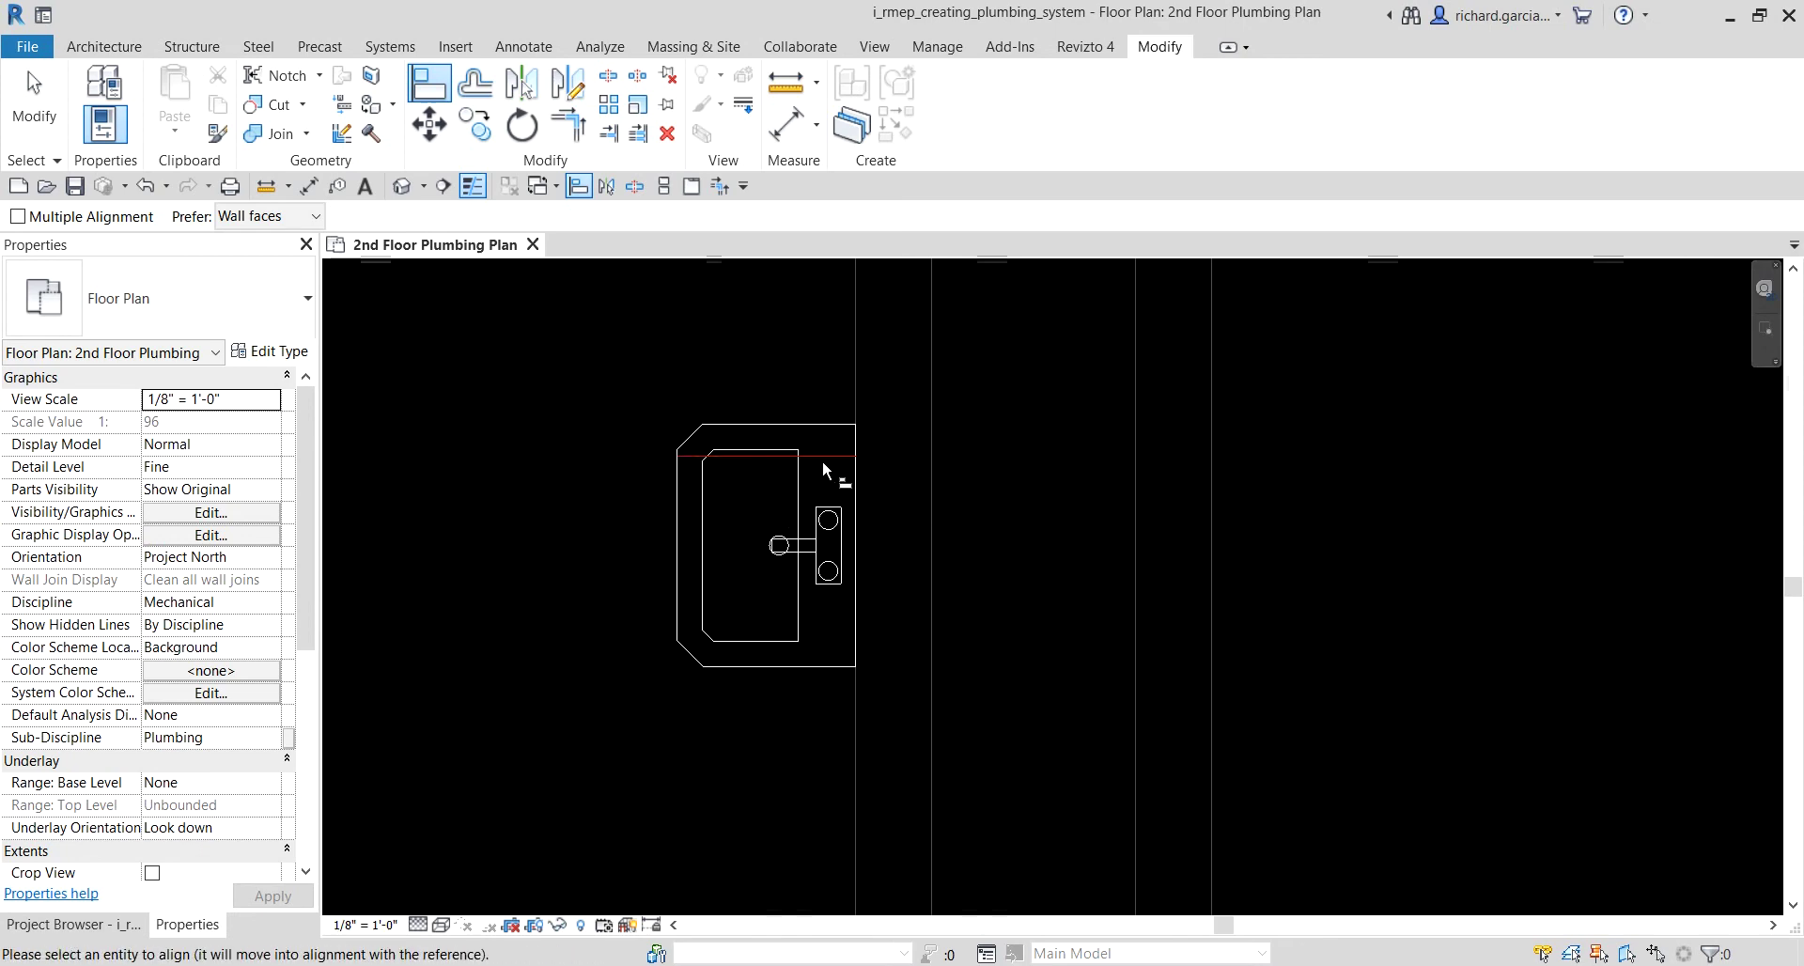
click(744, 544)
scroll(620, 531, down, 3)
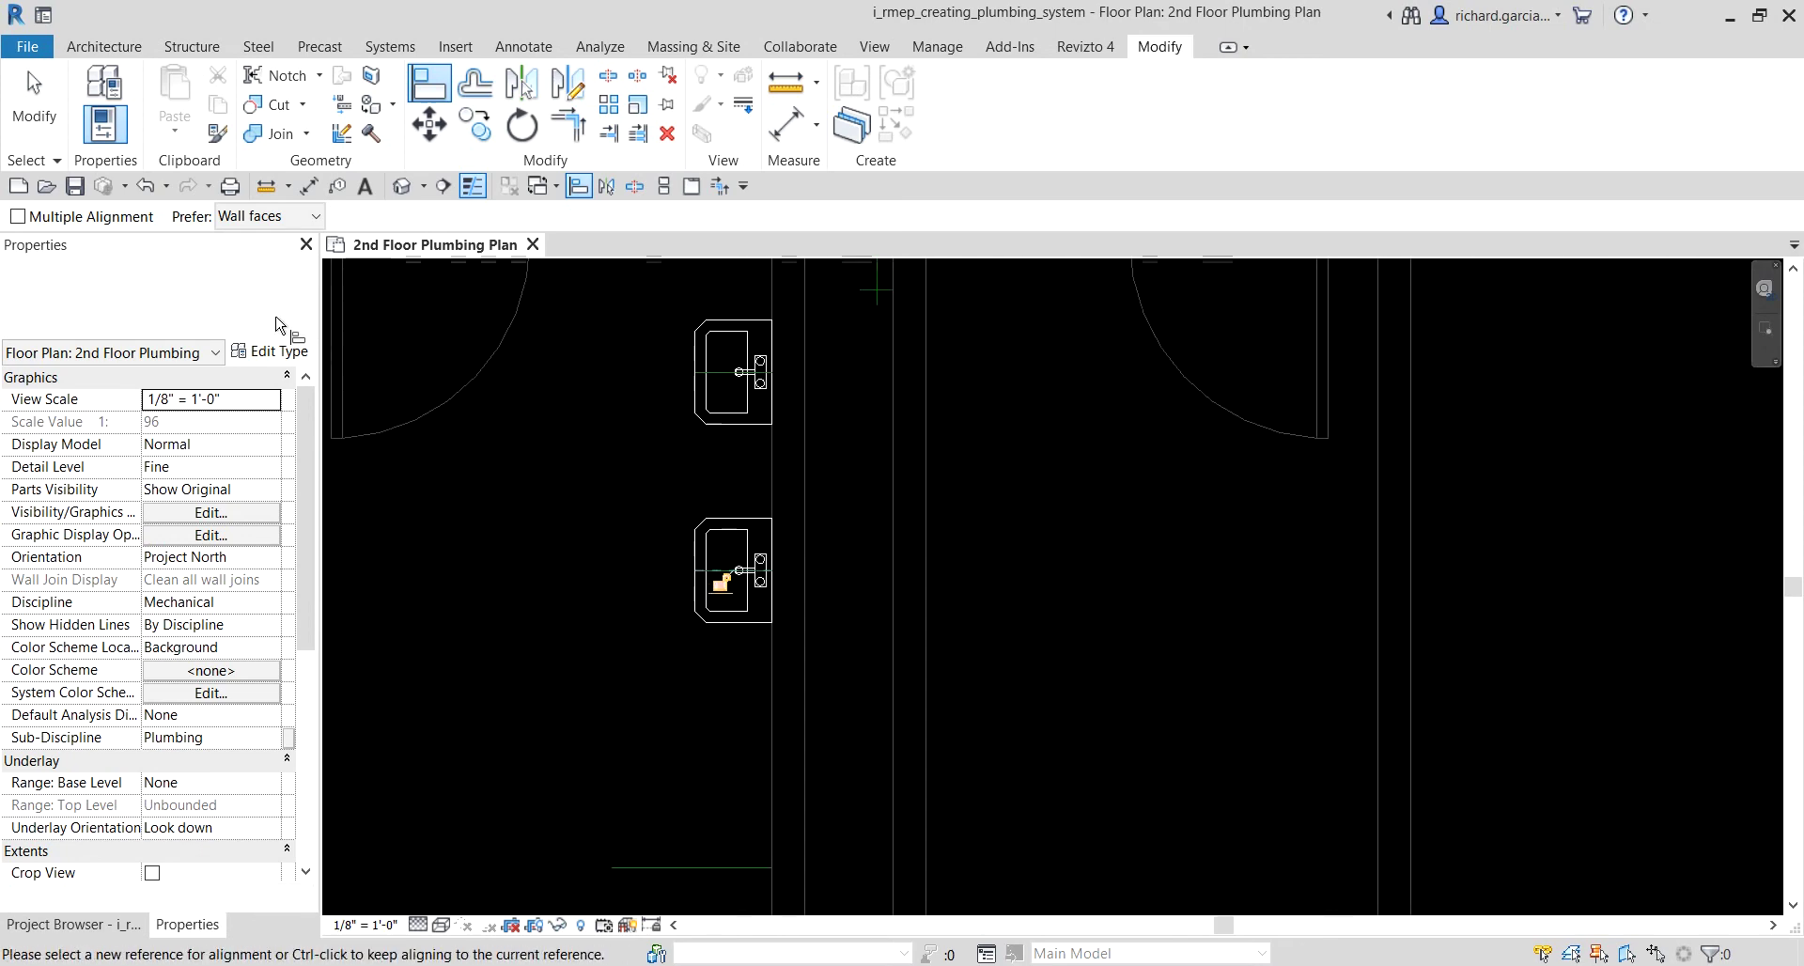
click(28, 106)
Step: Start placing another plumbing fixture, using the Water Closet - Flush Valve - Wall Mounted, Public - 1.6 gpf type
scroll(768, 498, down, 3)
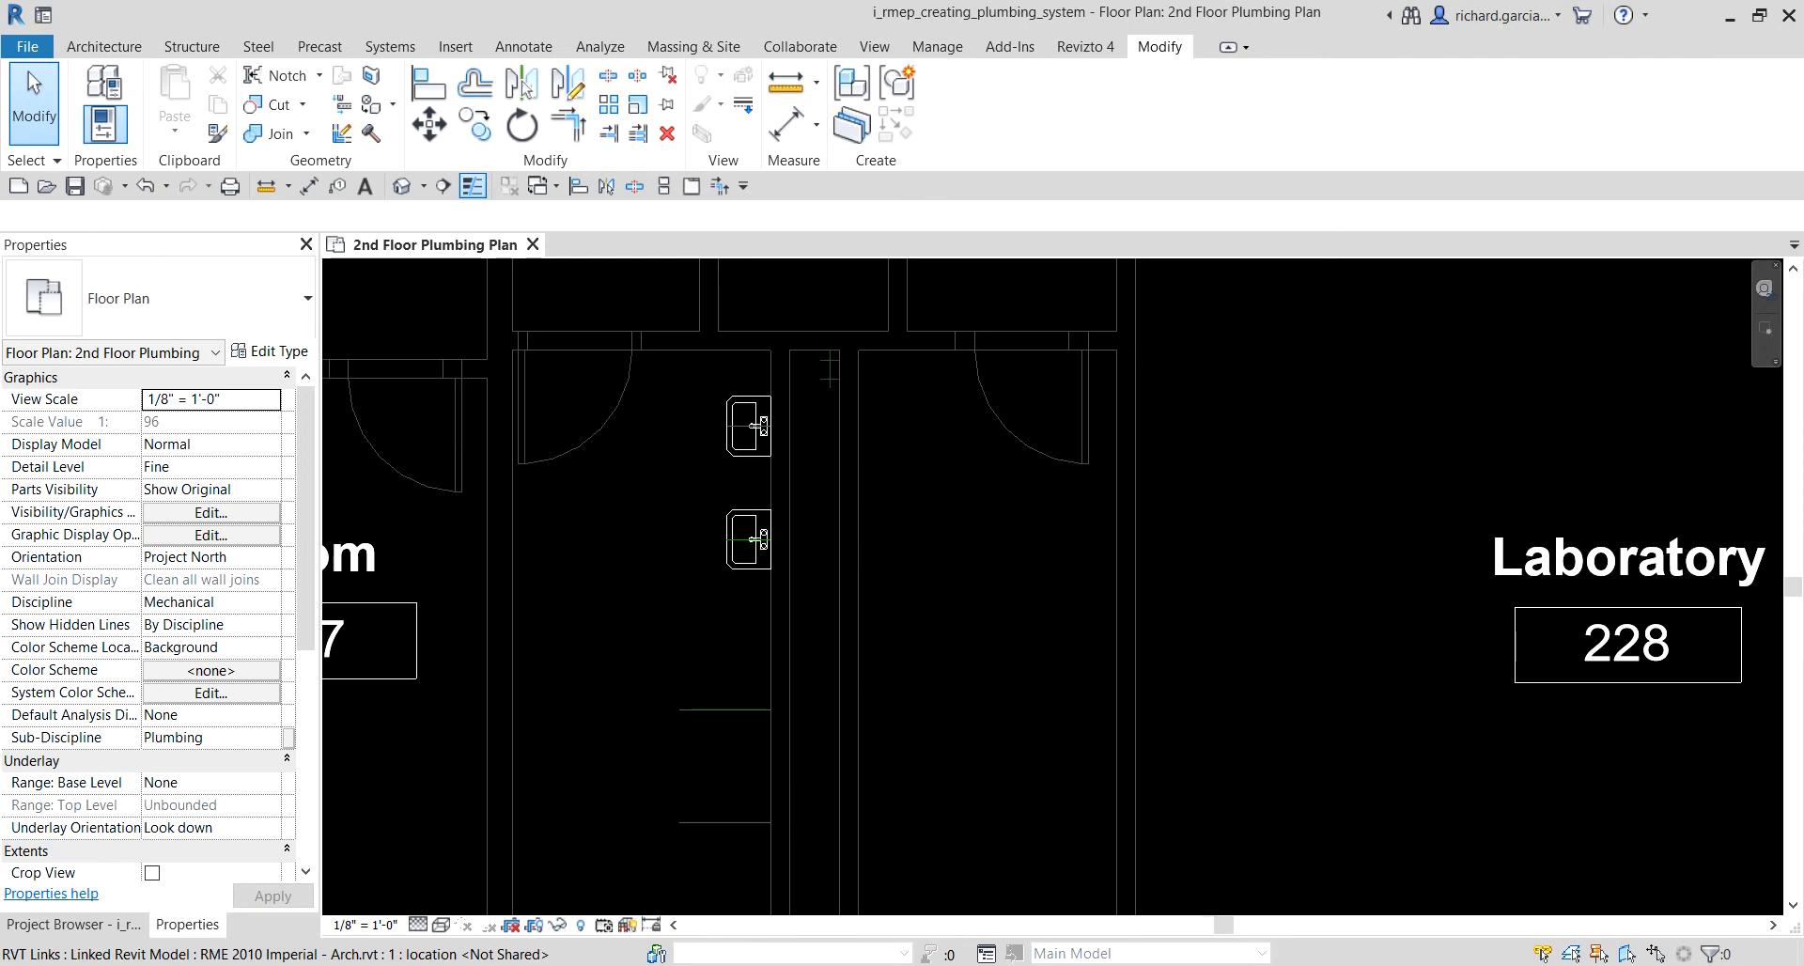
scroll(685, 673, down, 2)
middle_drag(701, 679, 802, 488)
scroll(748, 528, up, 5)
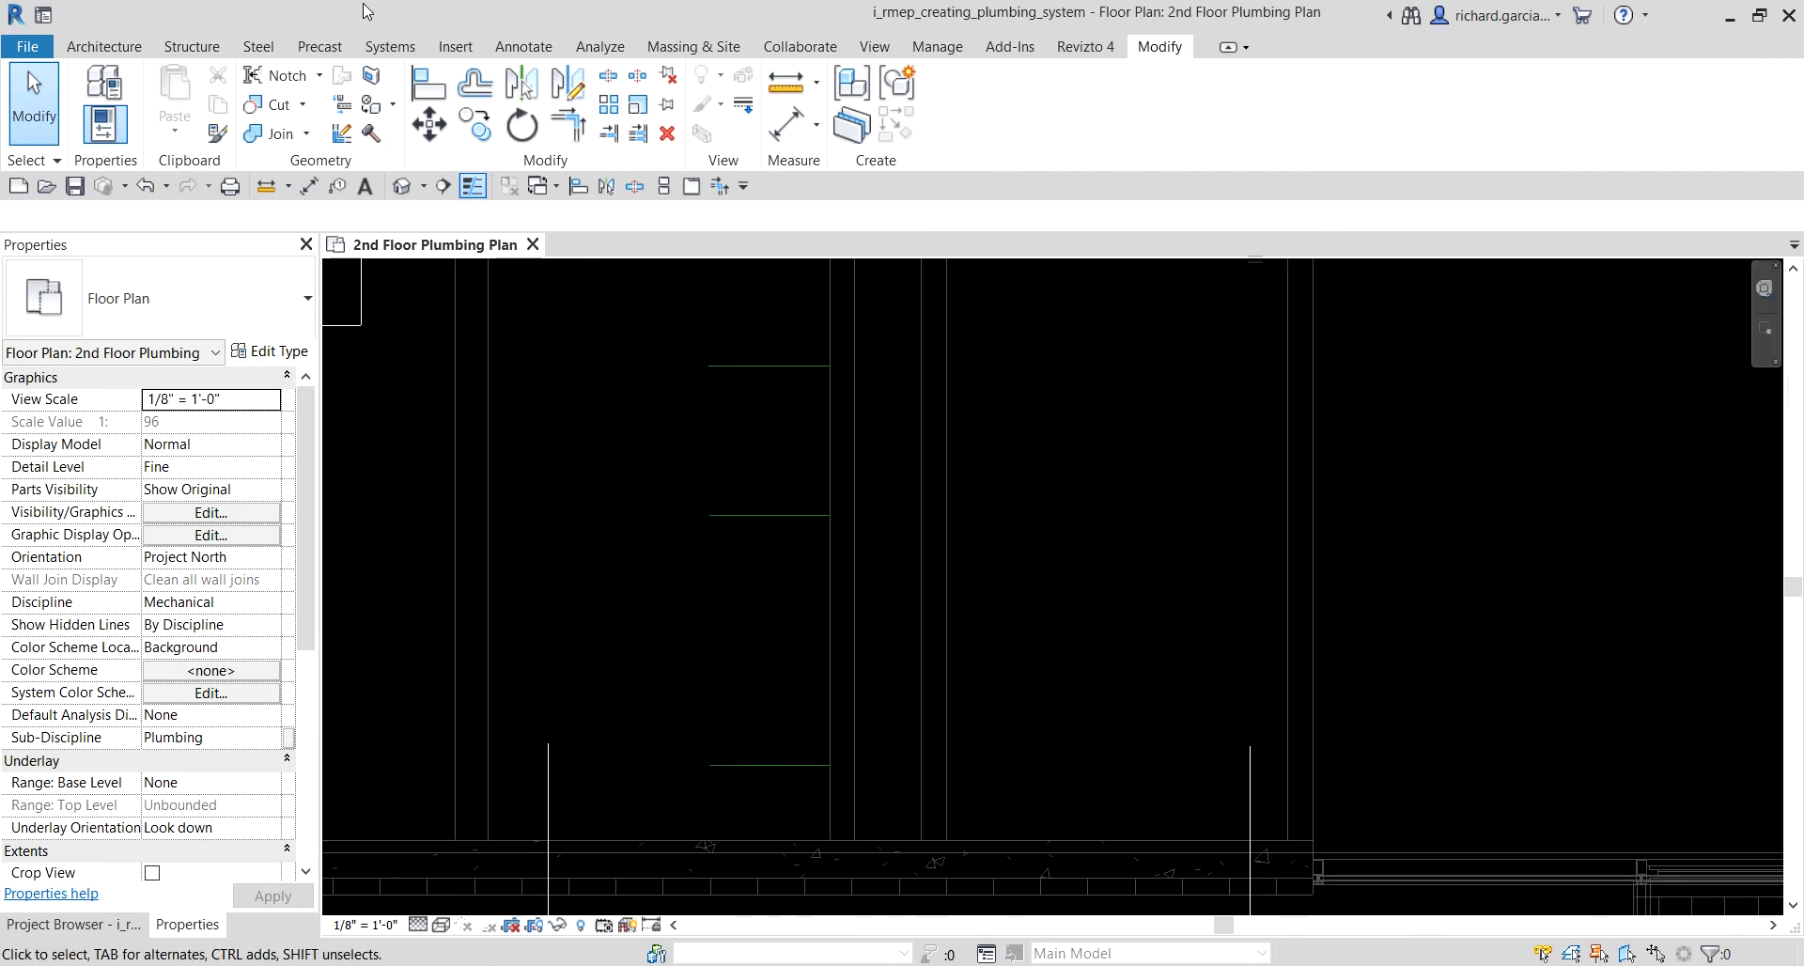
click(389, 47)
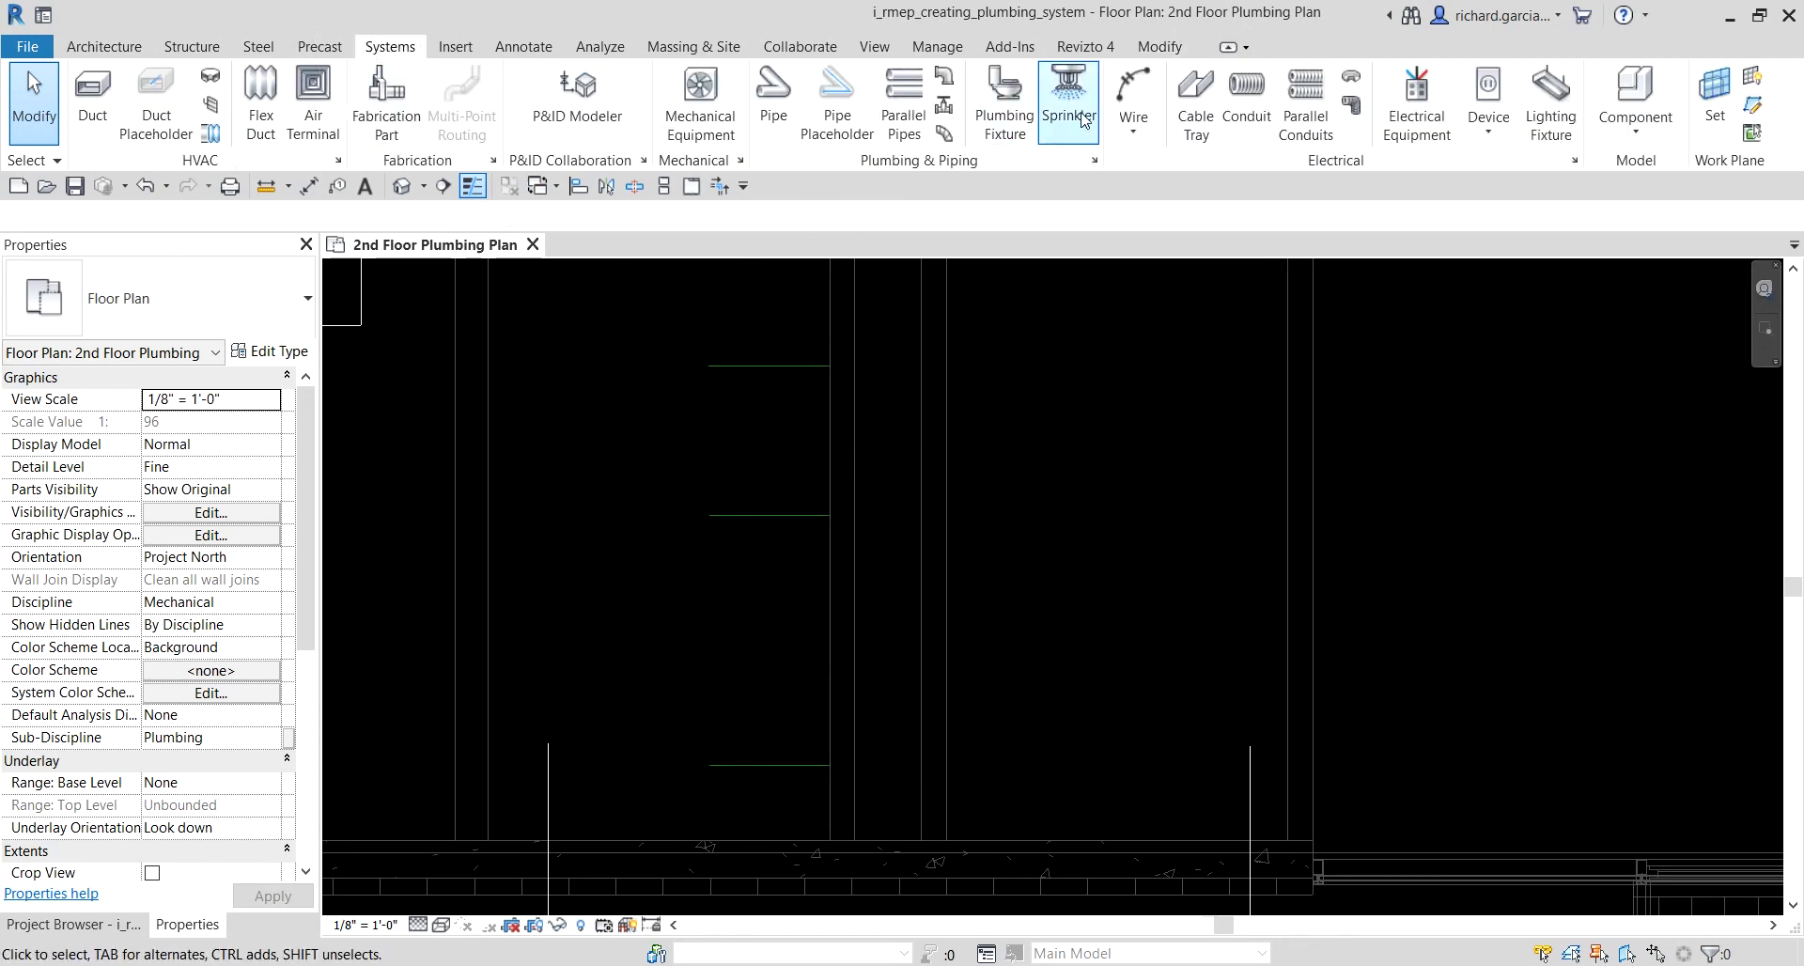
click(1005, 99)
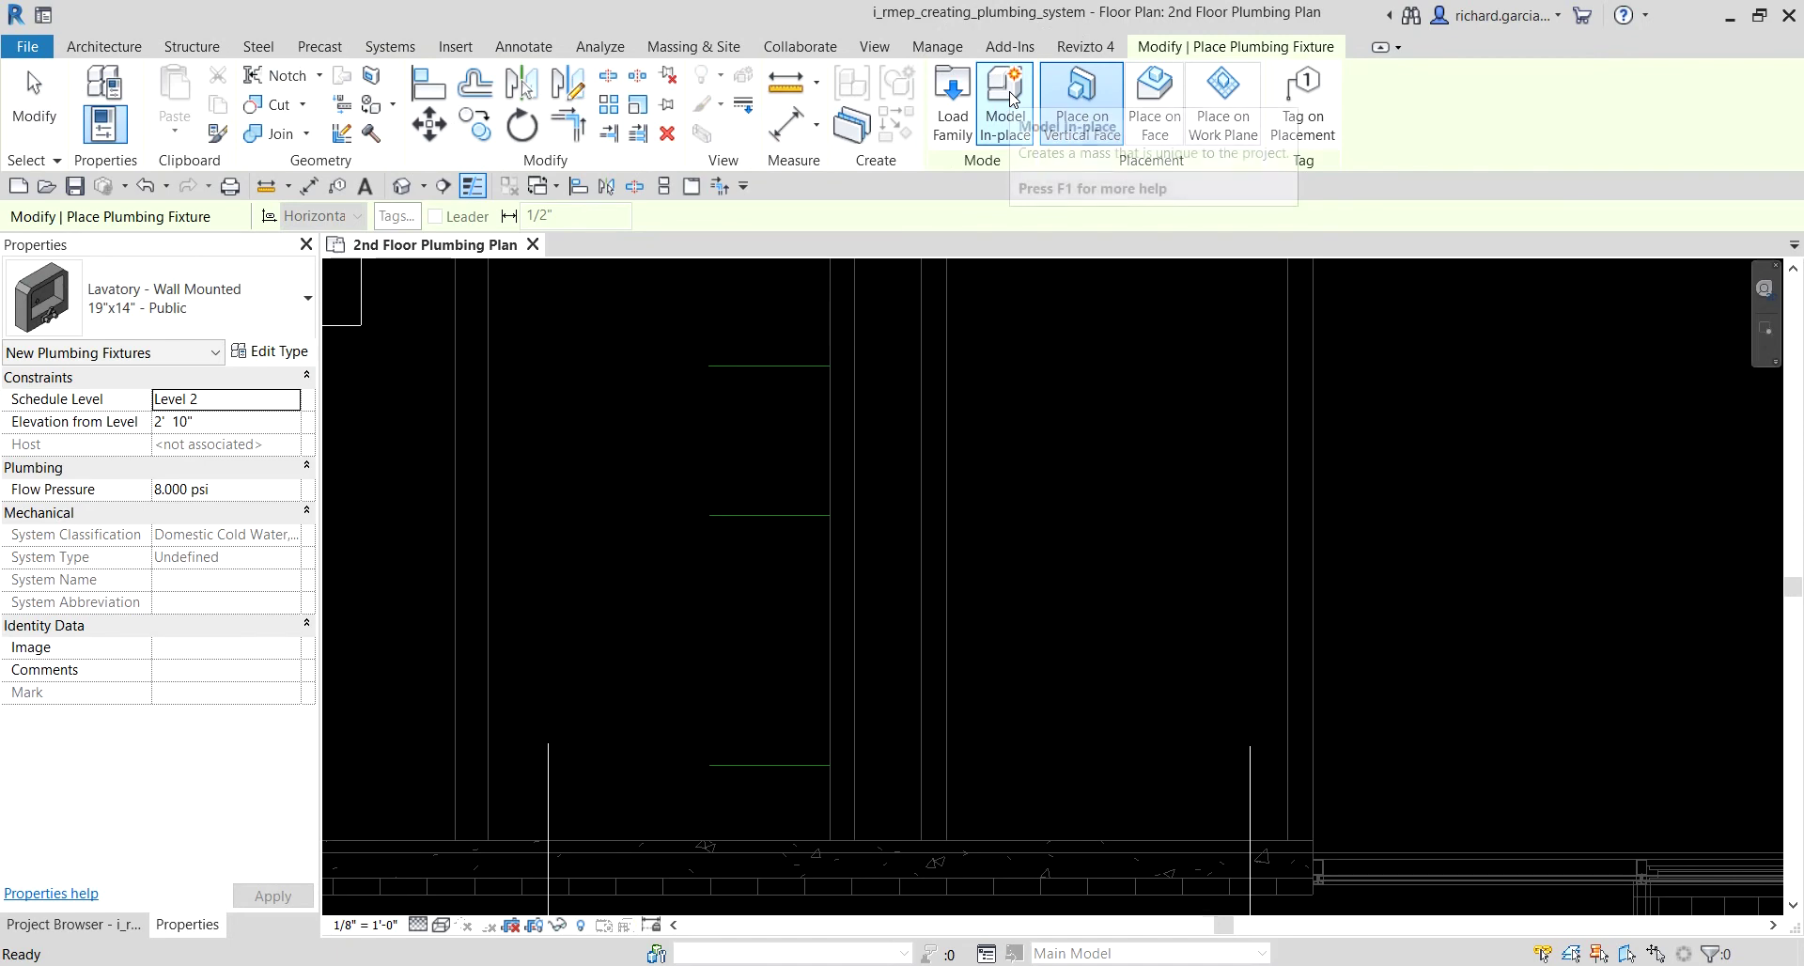
click(167, 303)
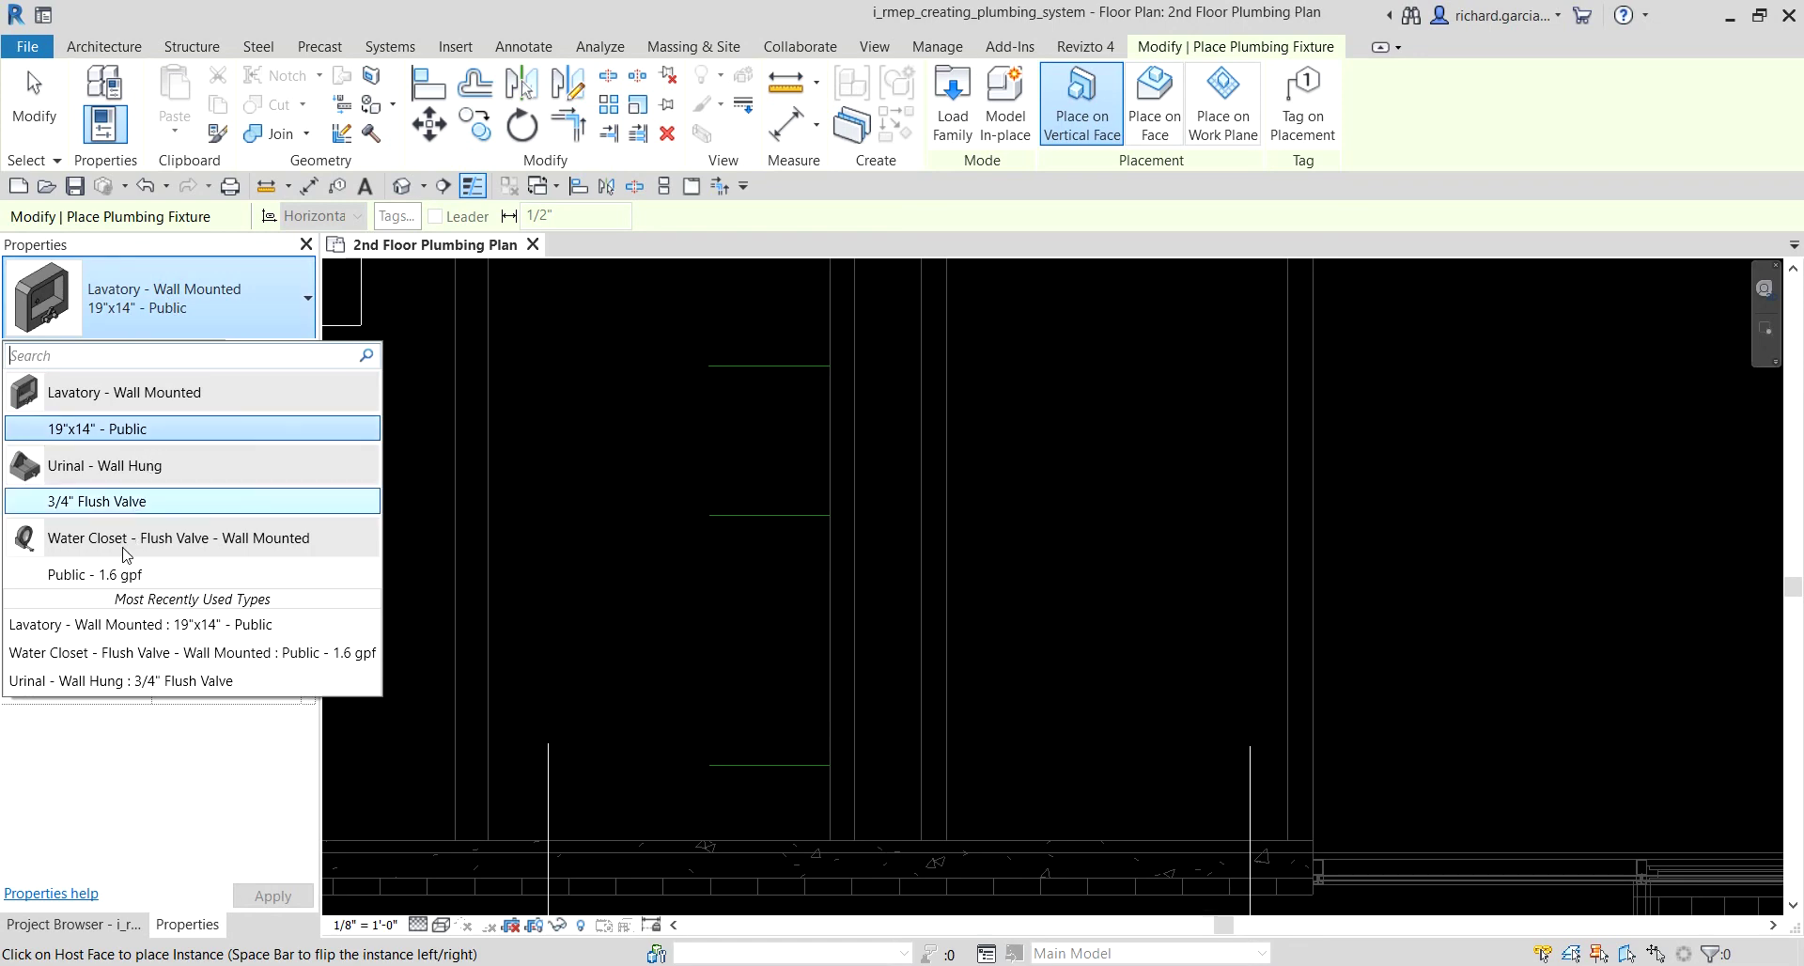
click(113, 578)
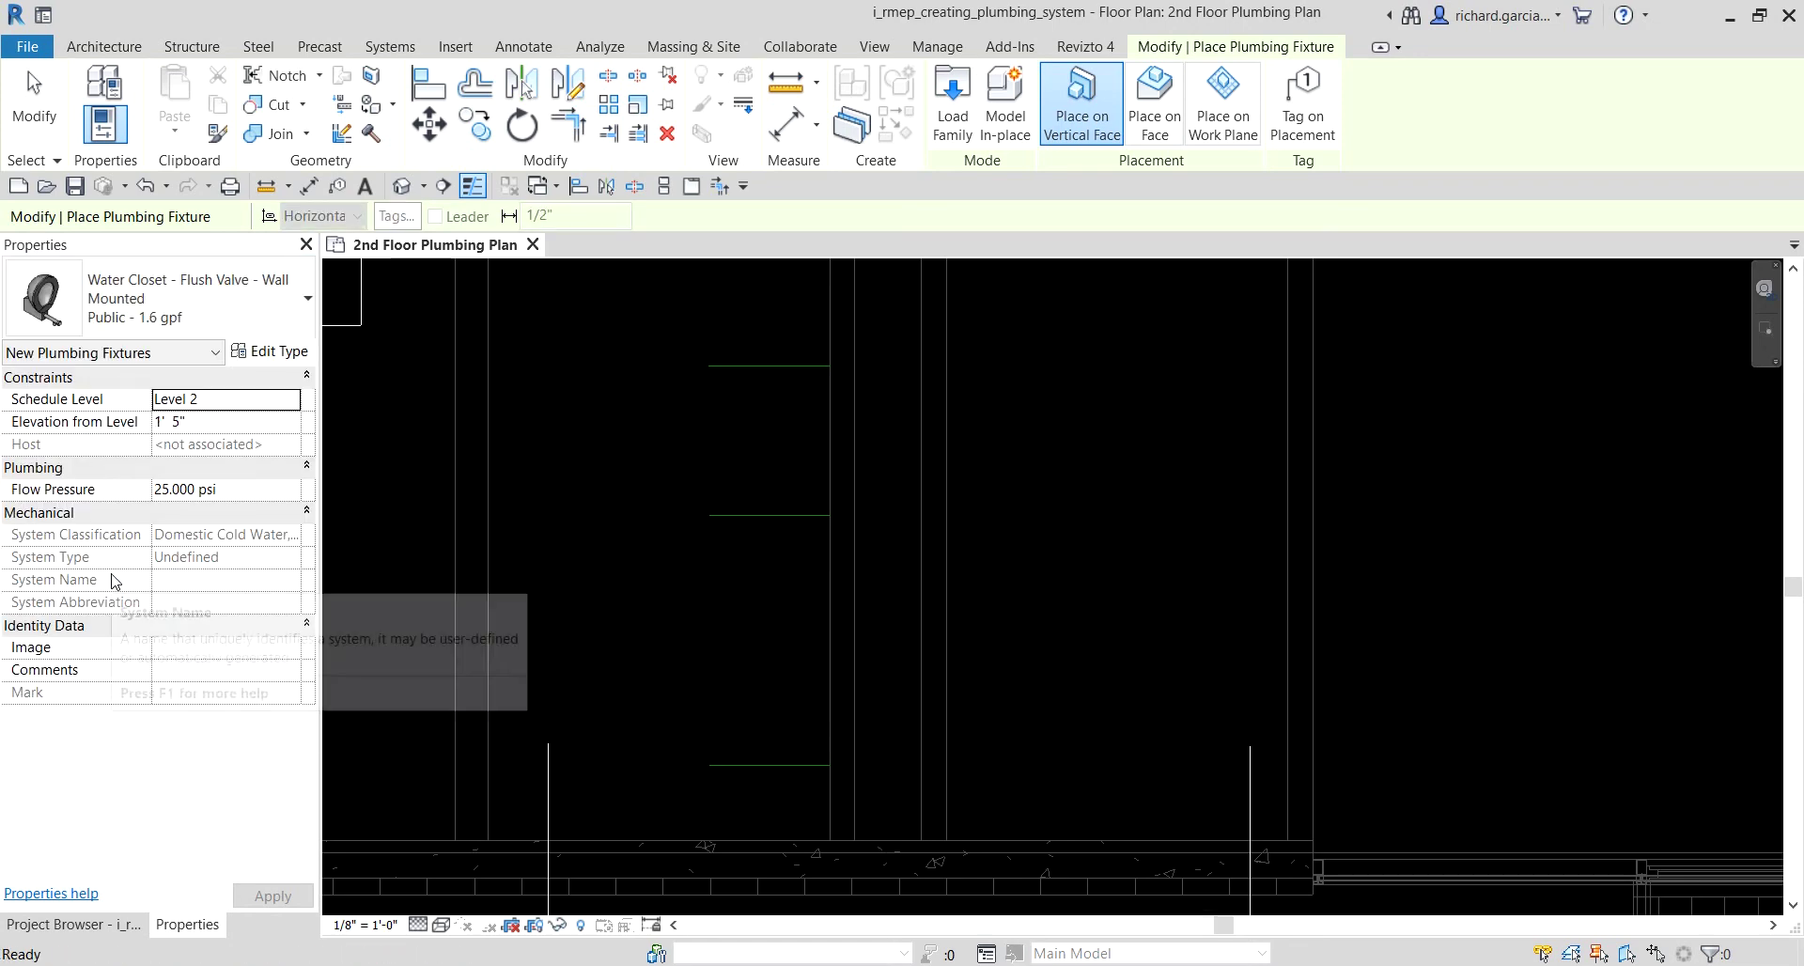
Step: Place three wall-mounted water closets on the plumbing wall of Women 225, one at each remaining reference line
scroll(806, 413, up, 3)
scroll(806, 425, up, 1)
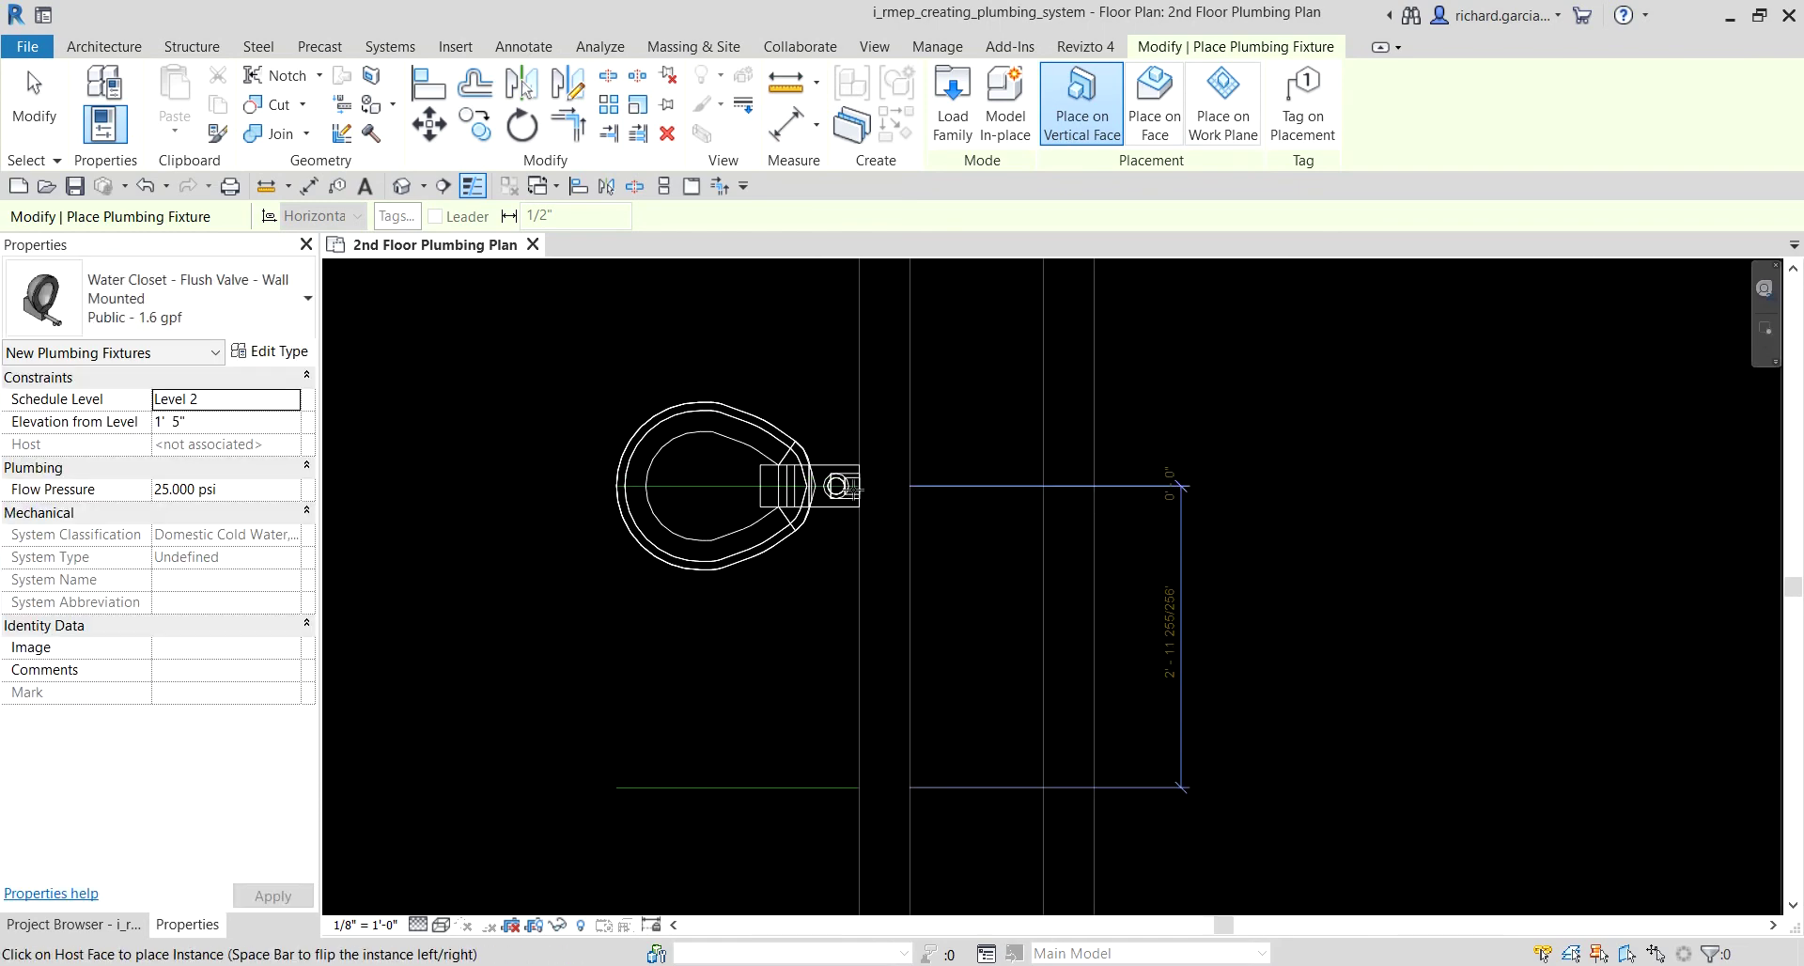
scroll(858, 404, up, 2)
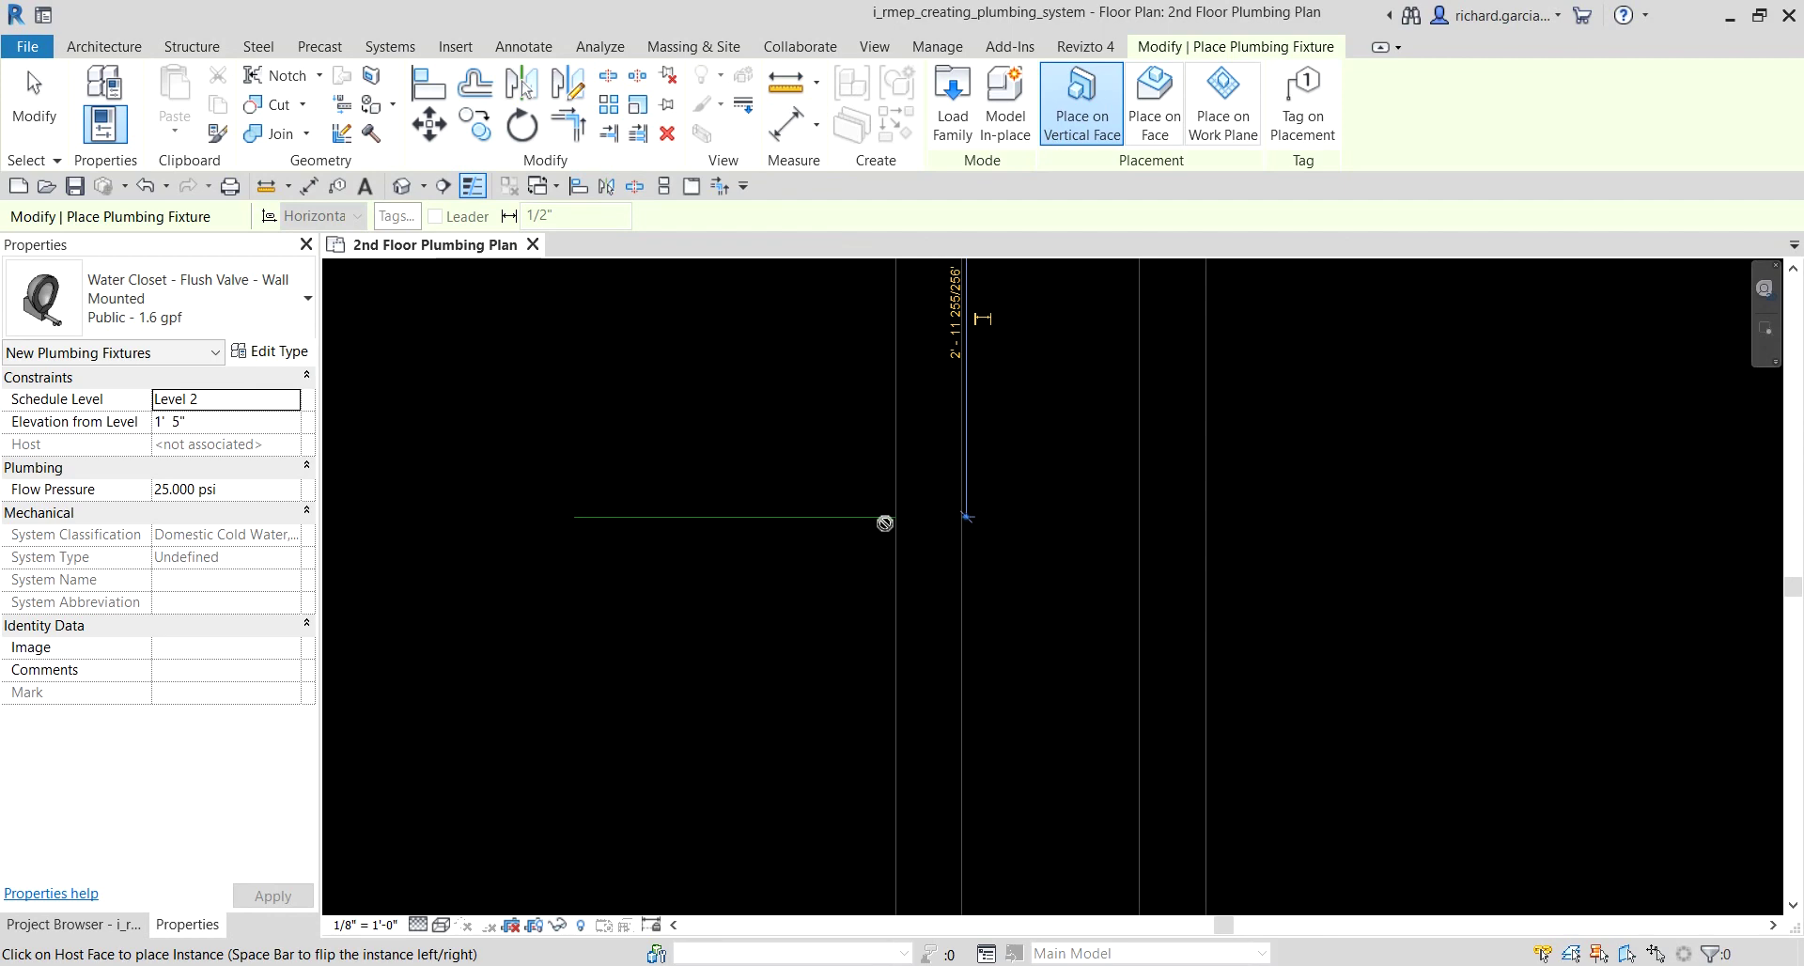
scroll(880, 509, down, 2)
scroll(864, 546, down, 1)
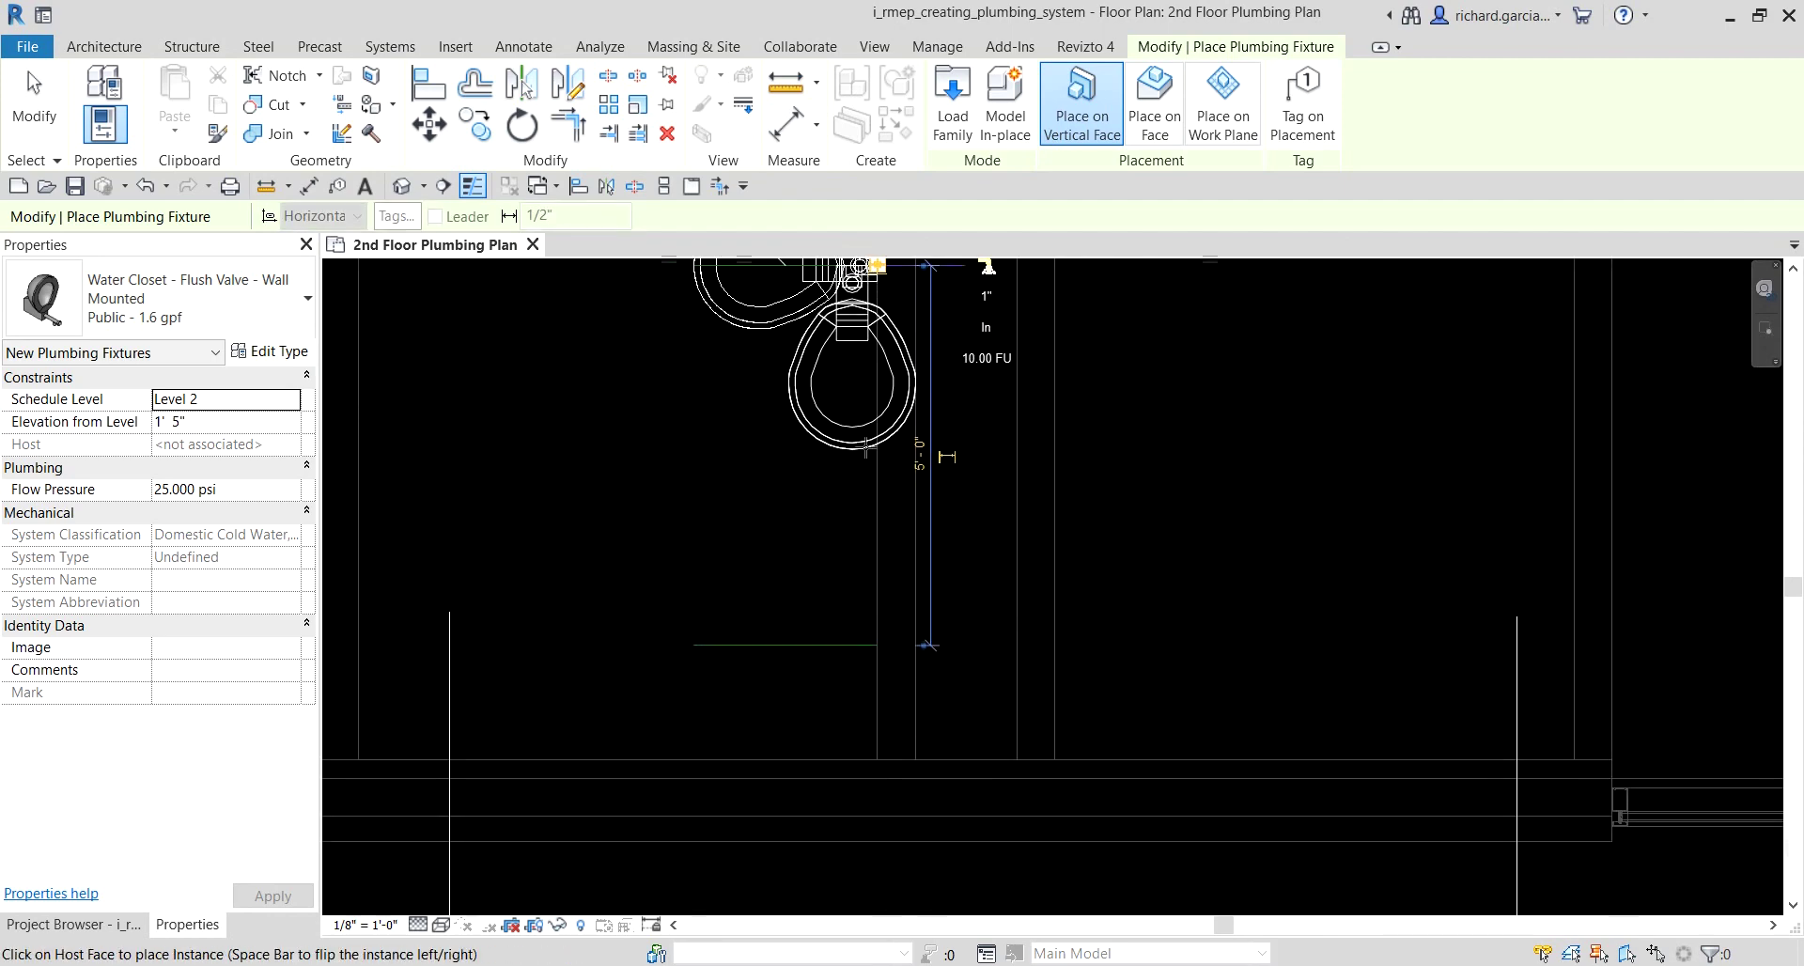
scroll(870, 697, down, 4)
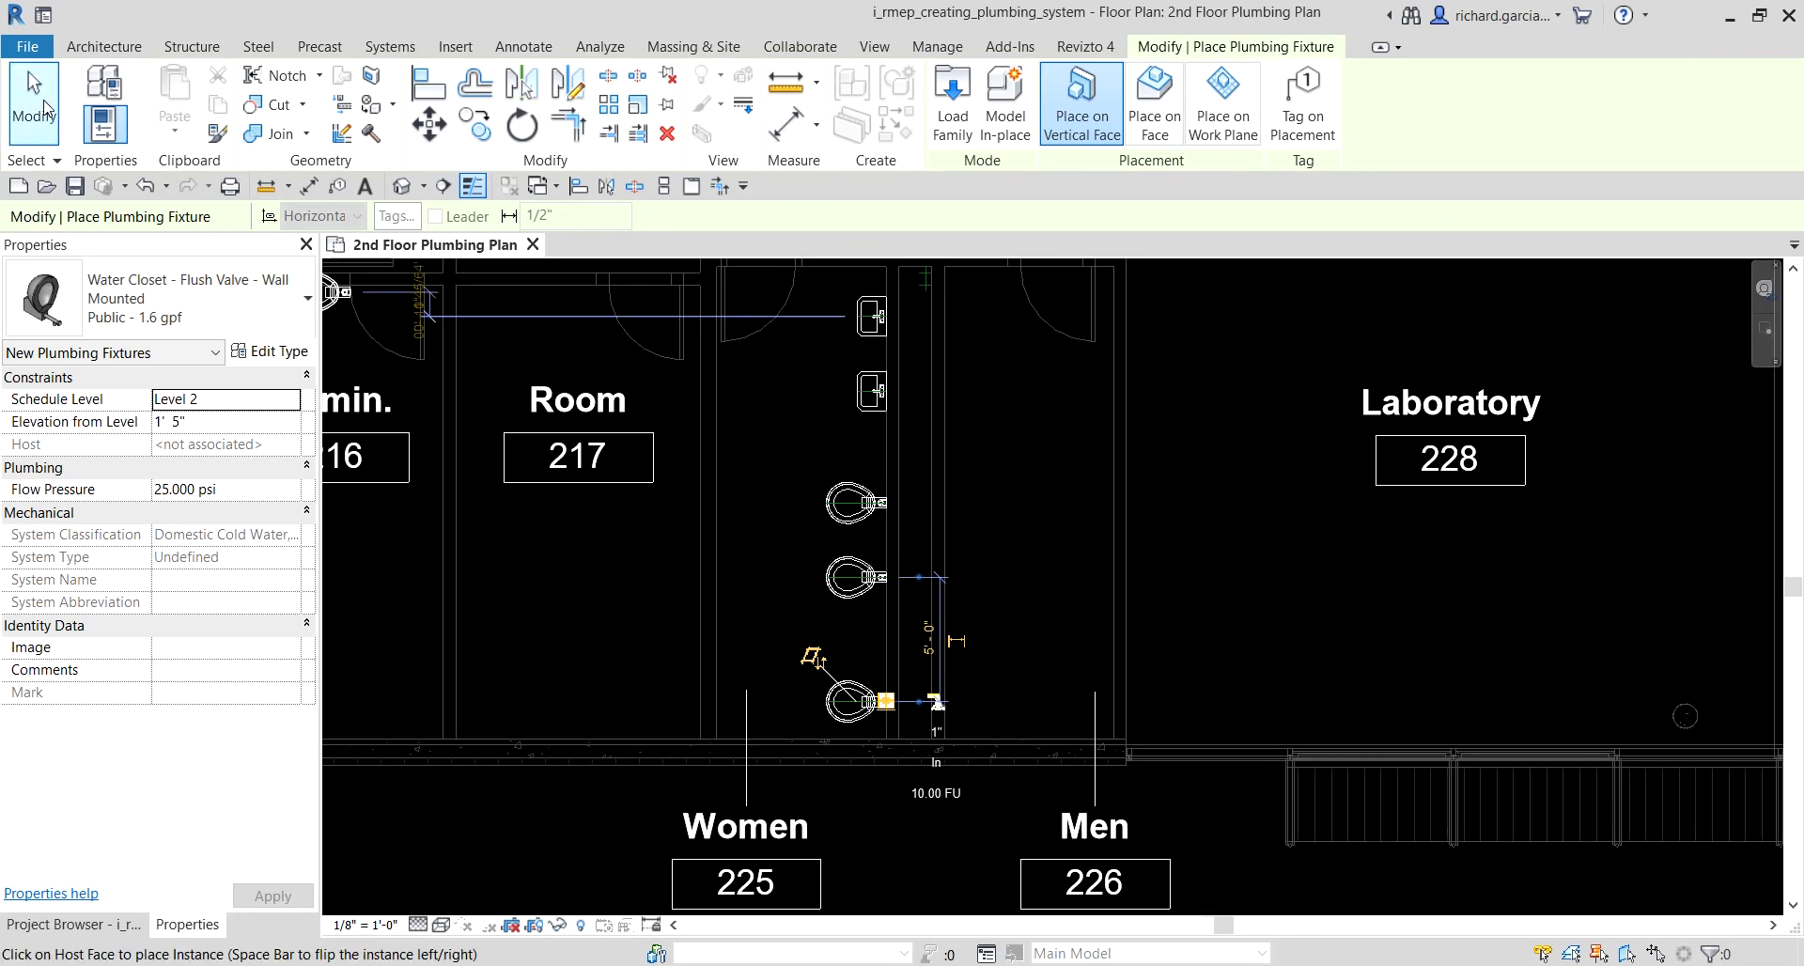
key(Escape)
key(Escape)
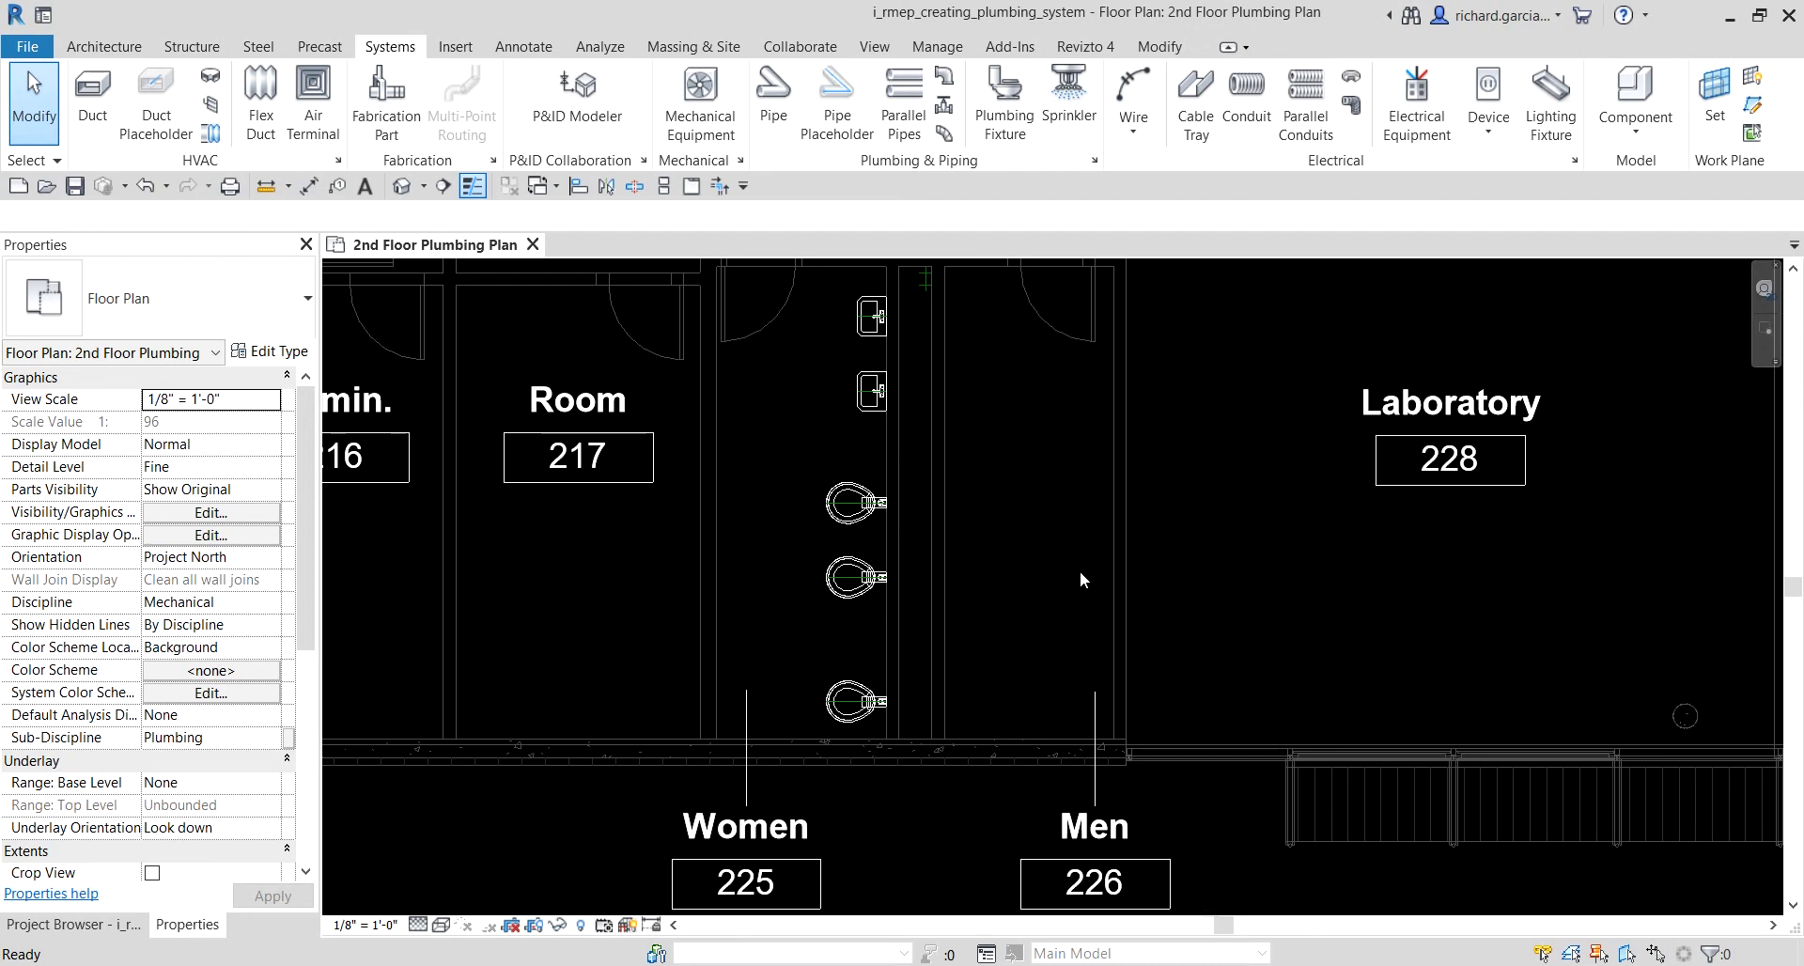
Step: Mirror copies of the two lavatories and three water closets in Women 225 into Men 226 about a vertical axis through the plumbing chase's midpoint
key(ctrl)
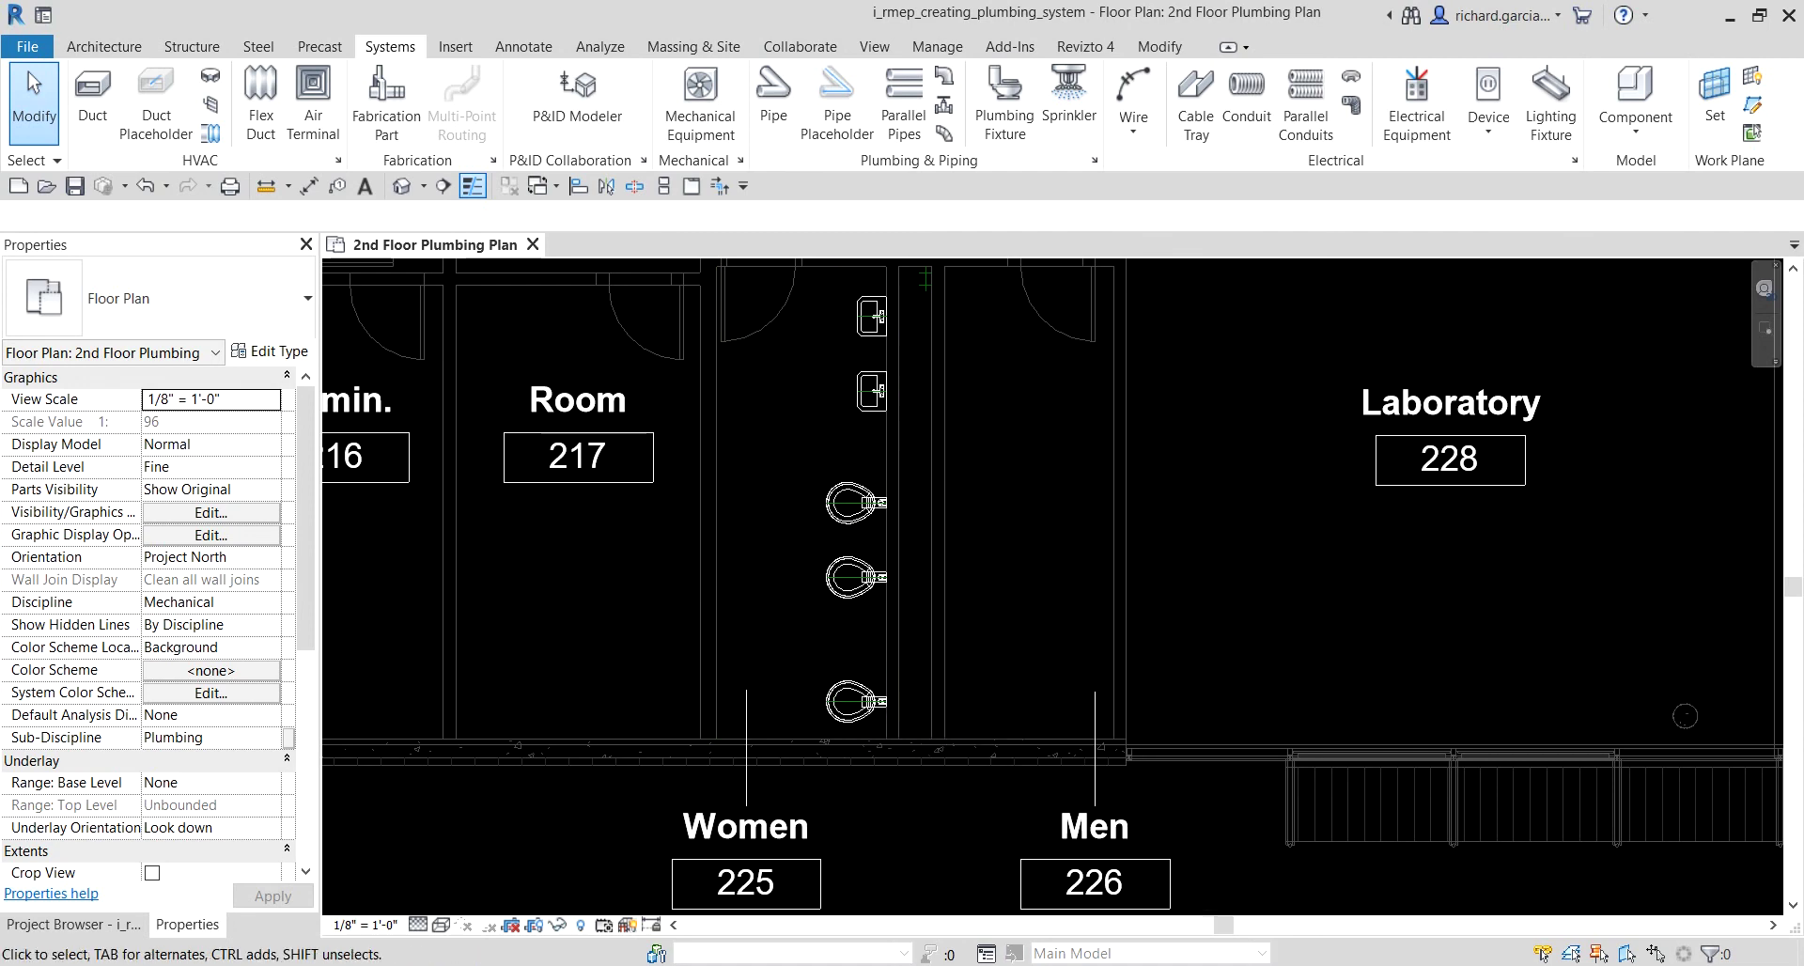
scroll(844, 357, up, 3)
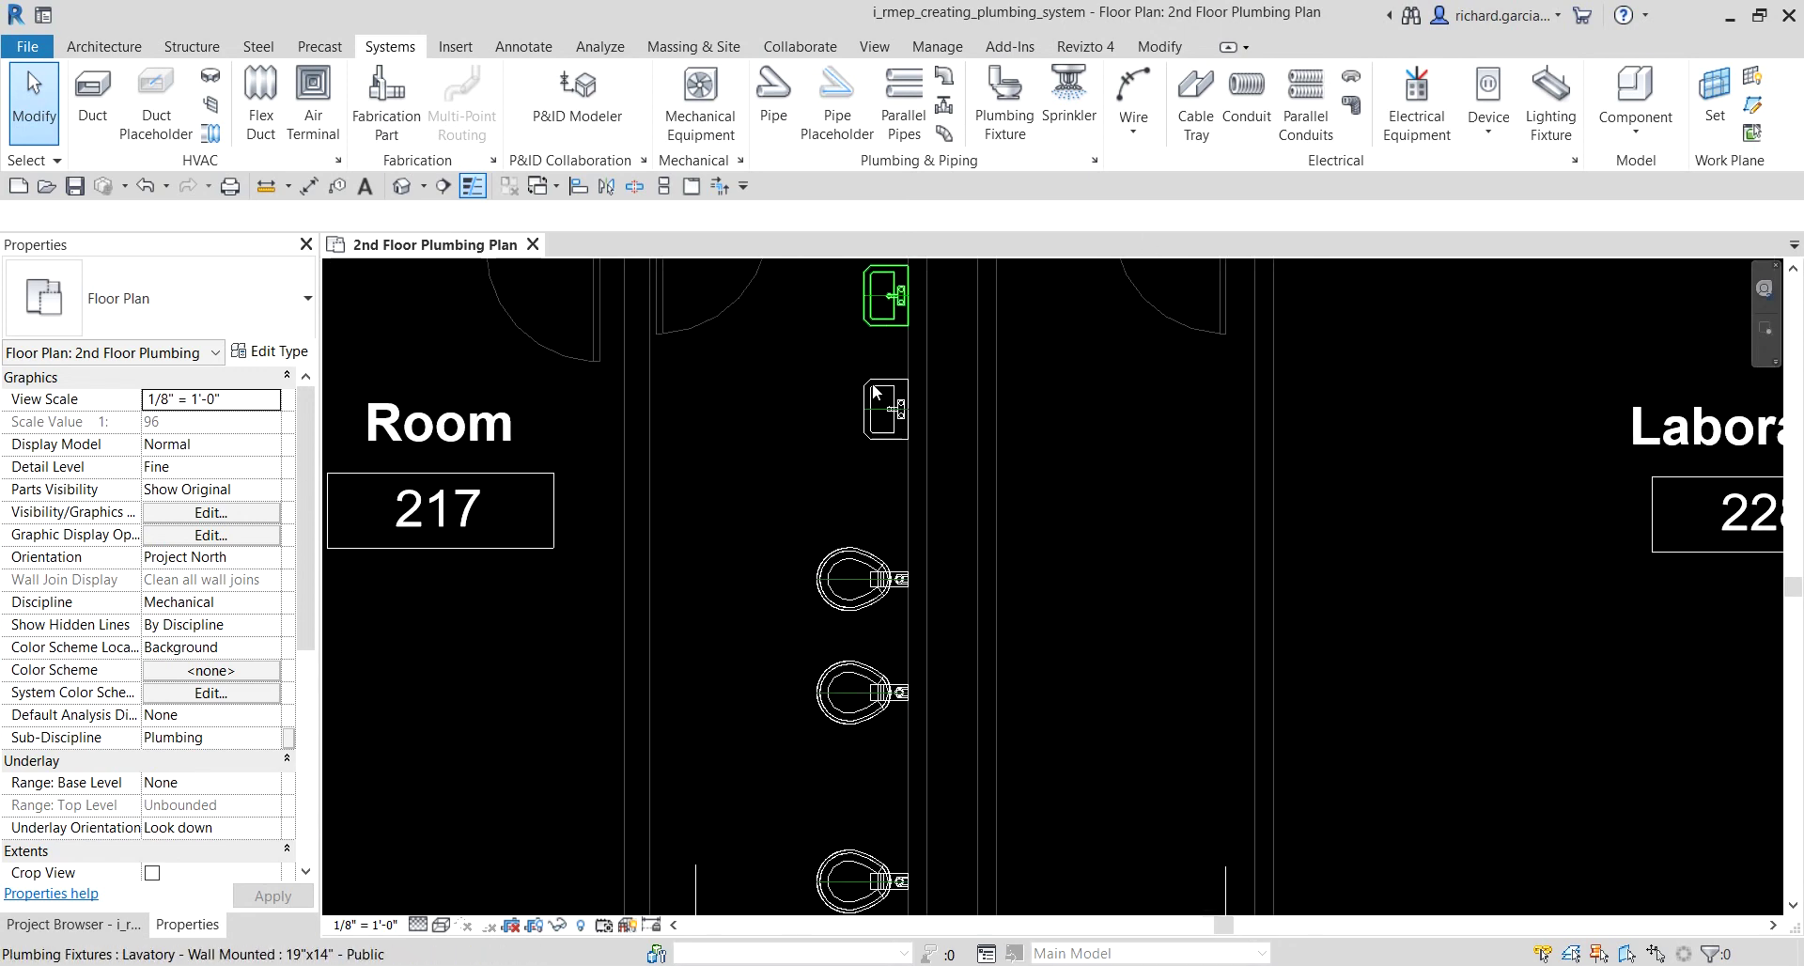
click(873, 387)
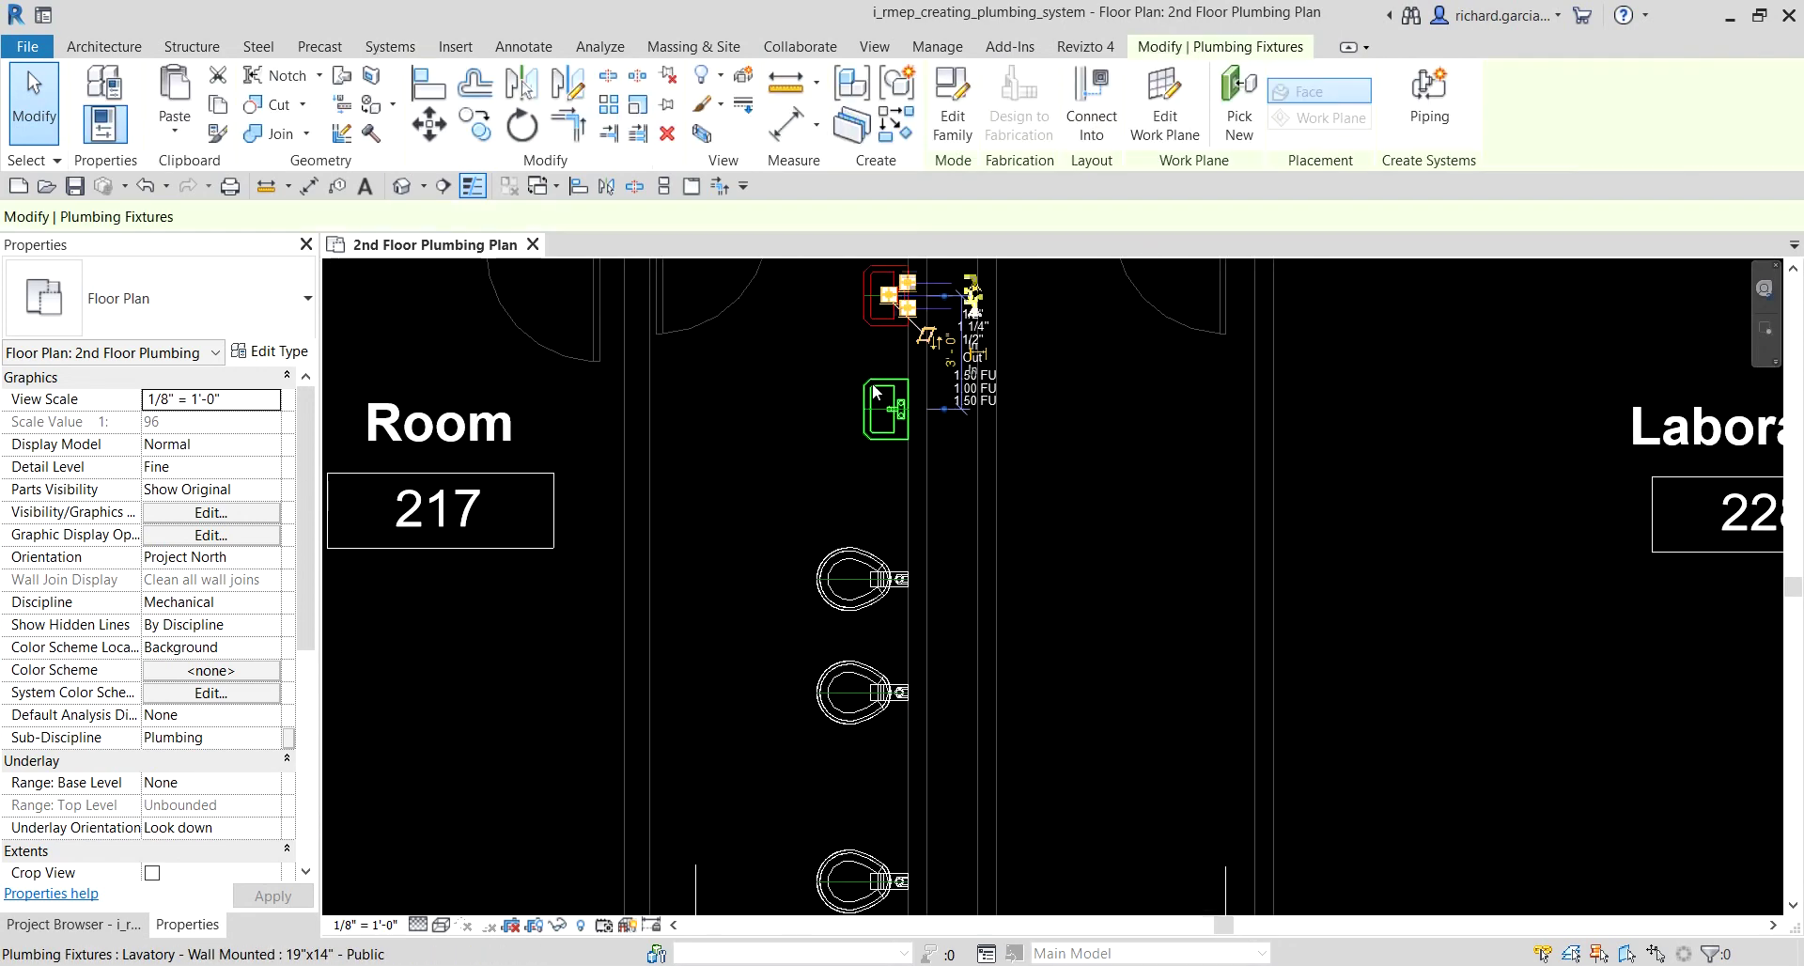
ctrl+click(860, 561)
ctrl+click(891, 669)
middle_drag(891, 669, 1083, 402)
ctrl+click(893, 653)
scroll(928, 568, down, 2)
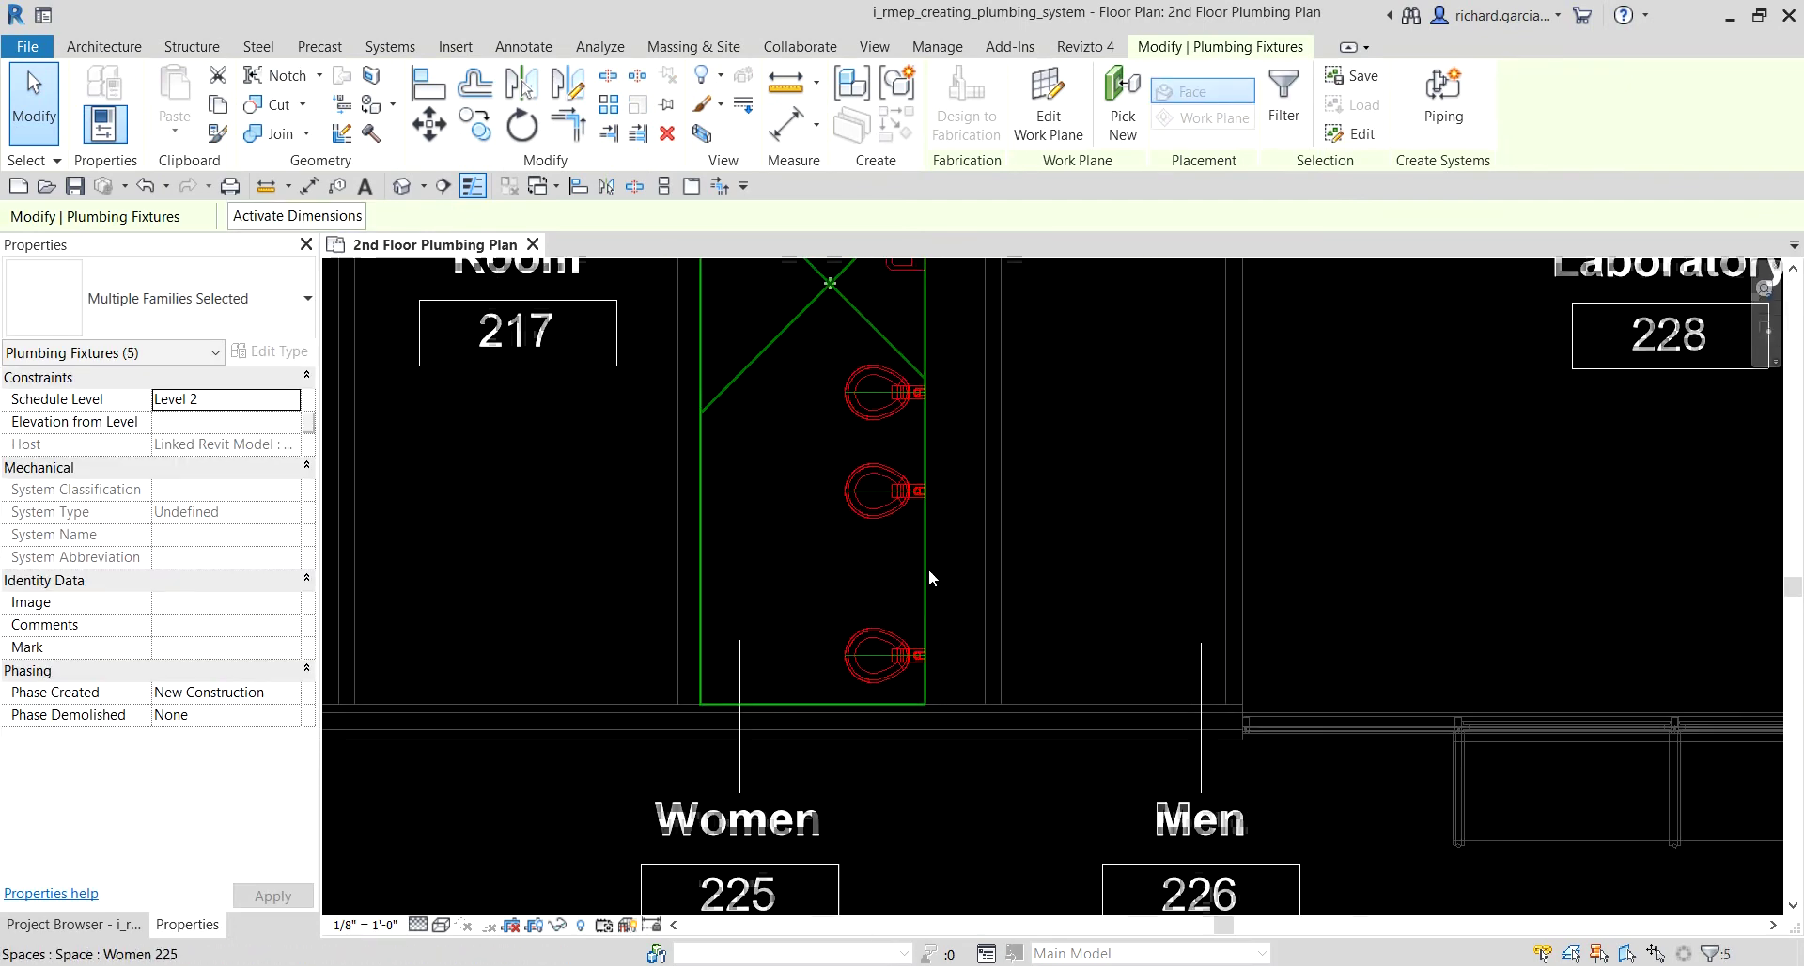
middle_drag(929, 567, 919, 616)
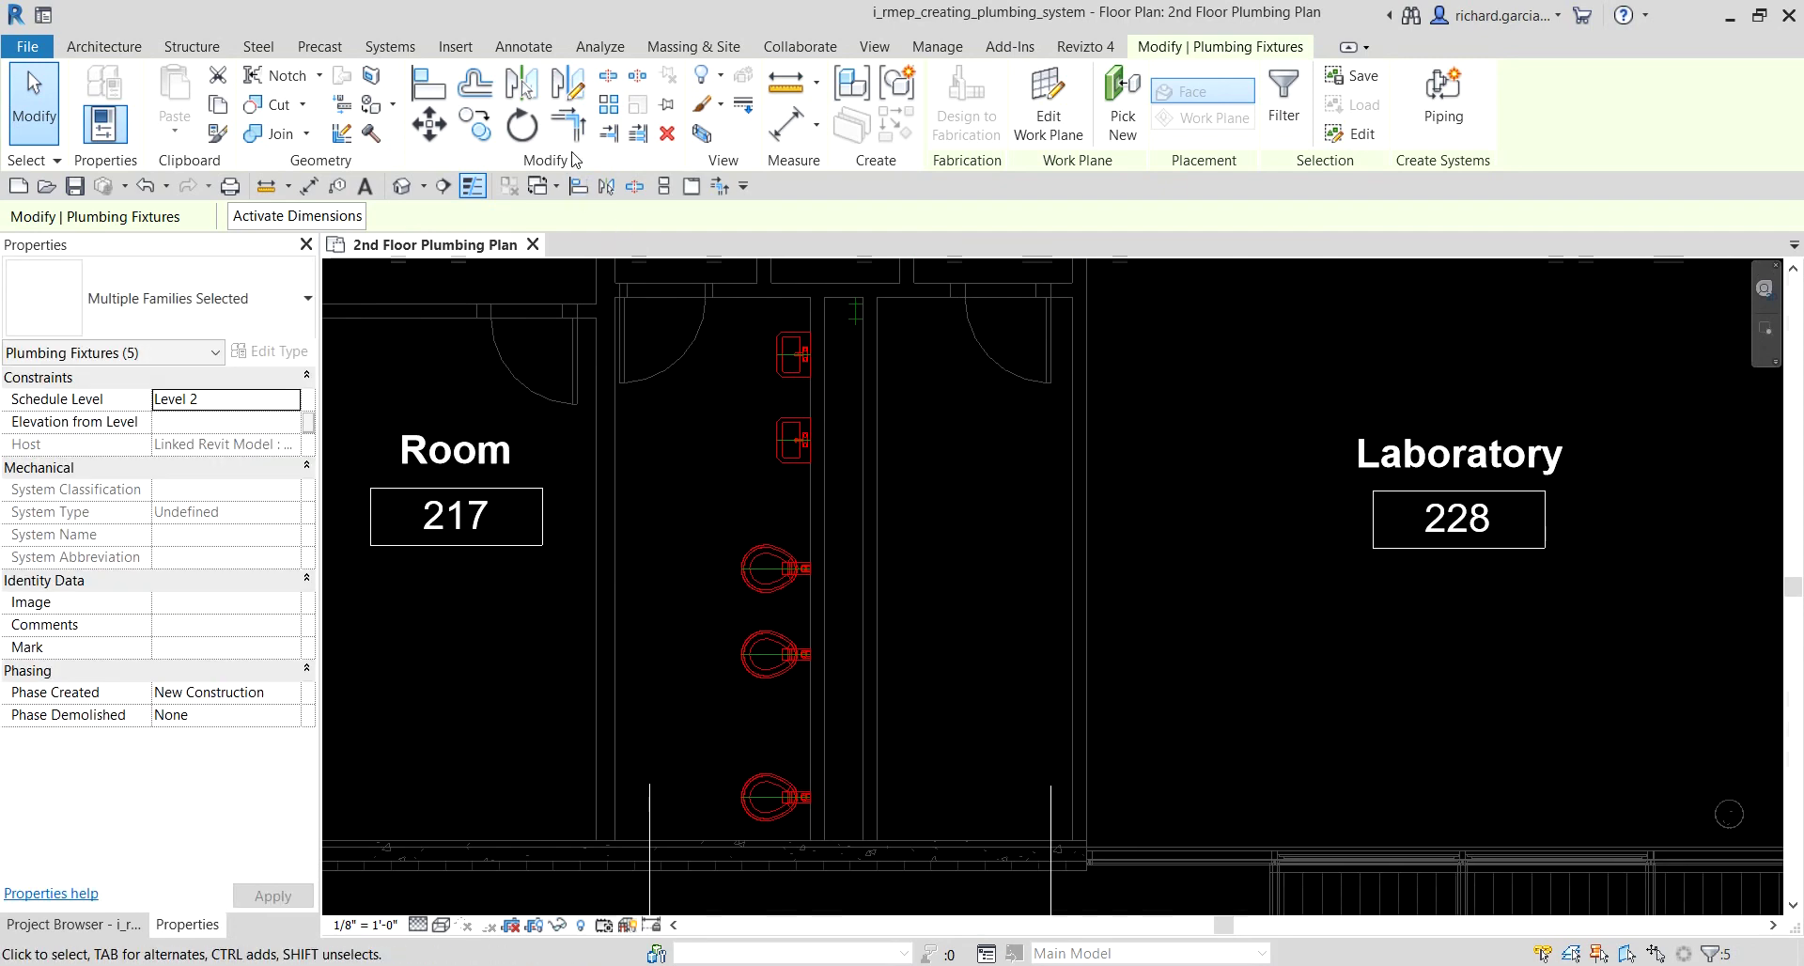
click(570, 84)
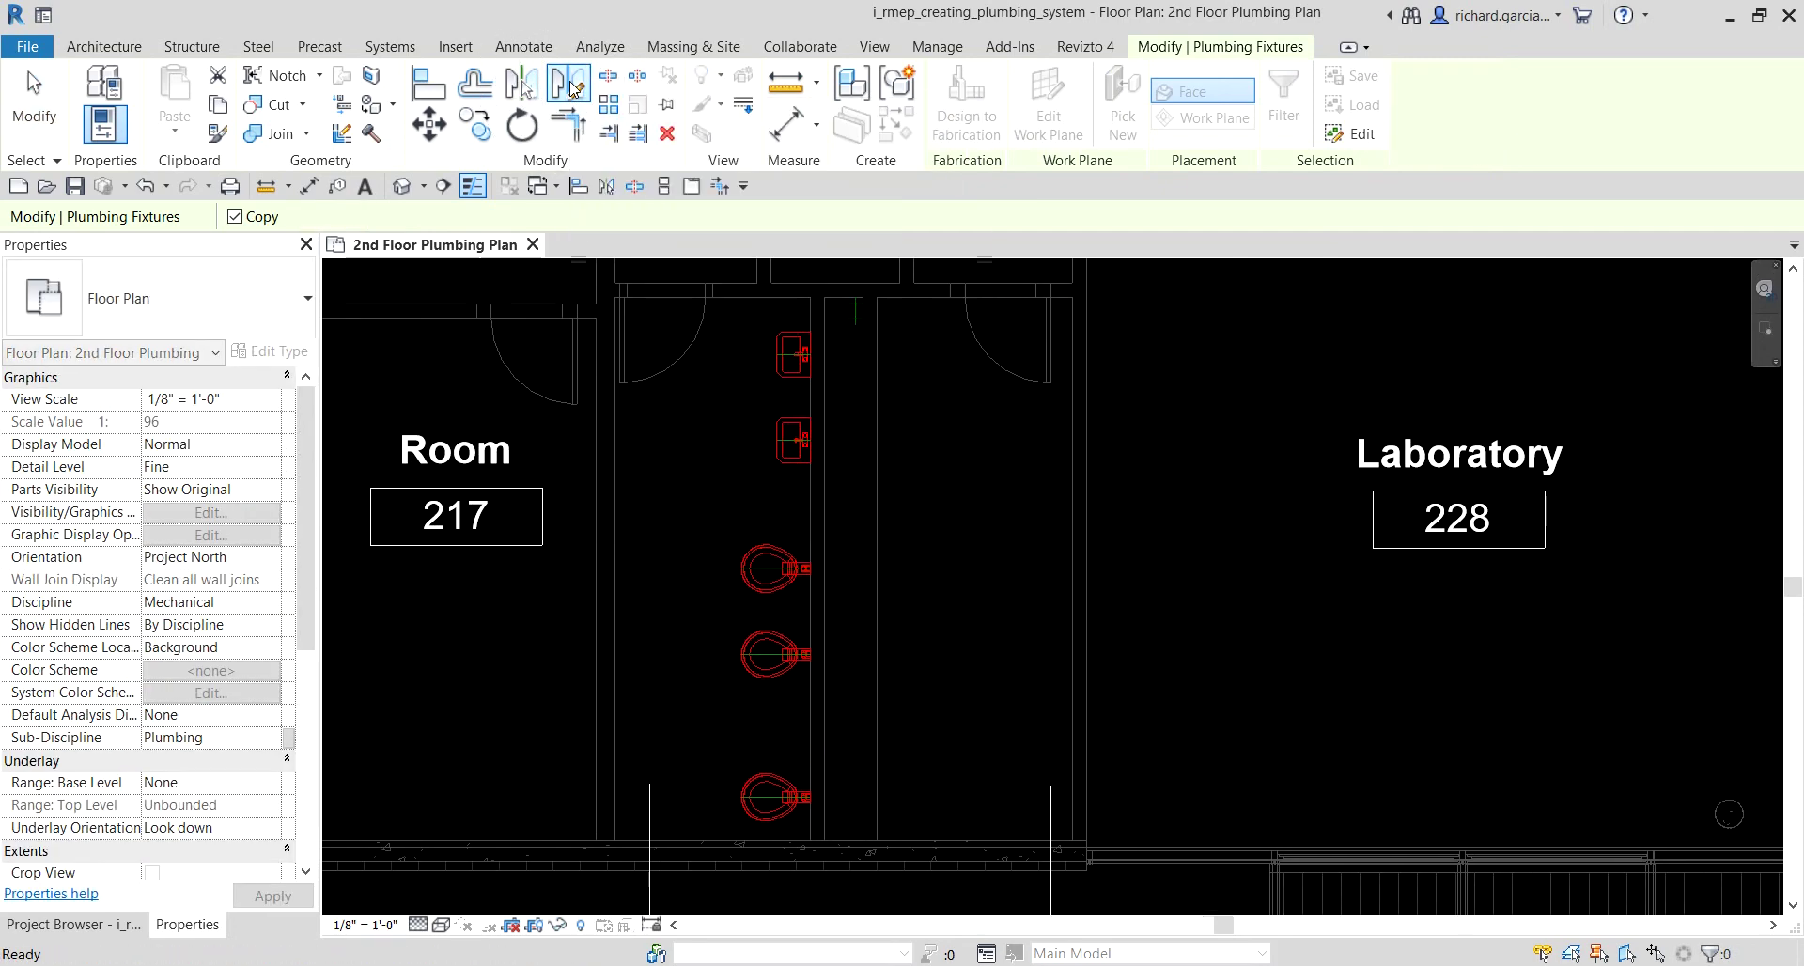
scroll(859, 374, up, 3)
middle_drag(1012, 625, 879, 487)
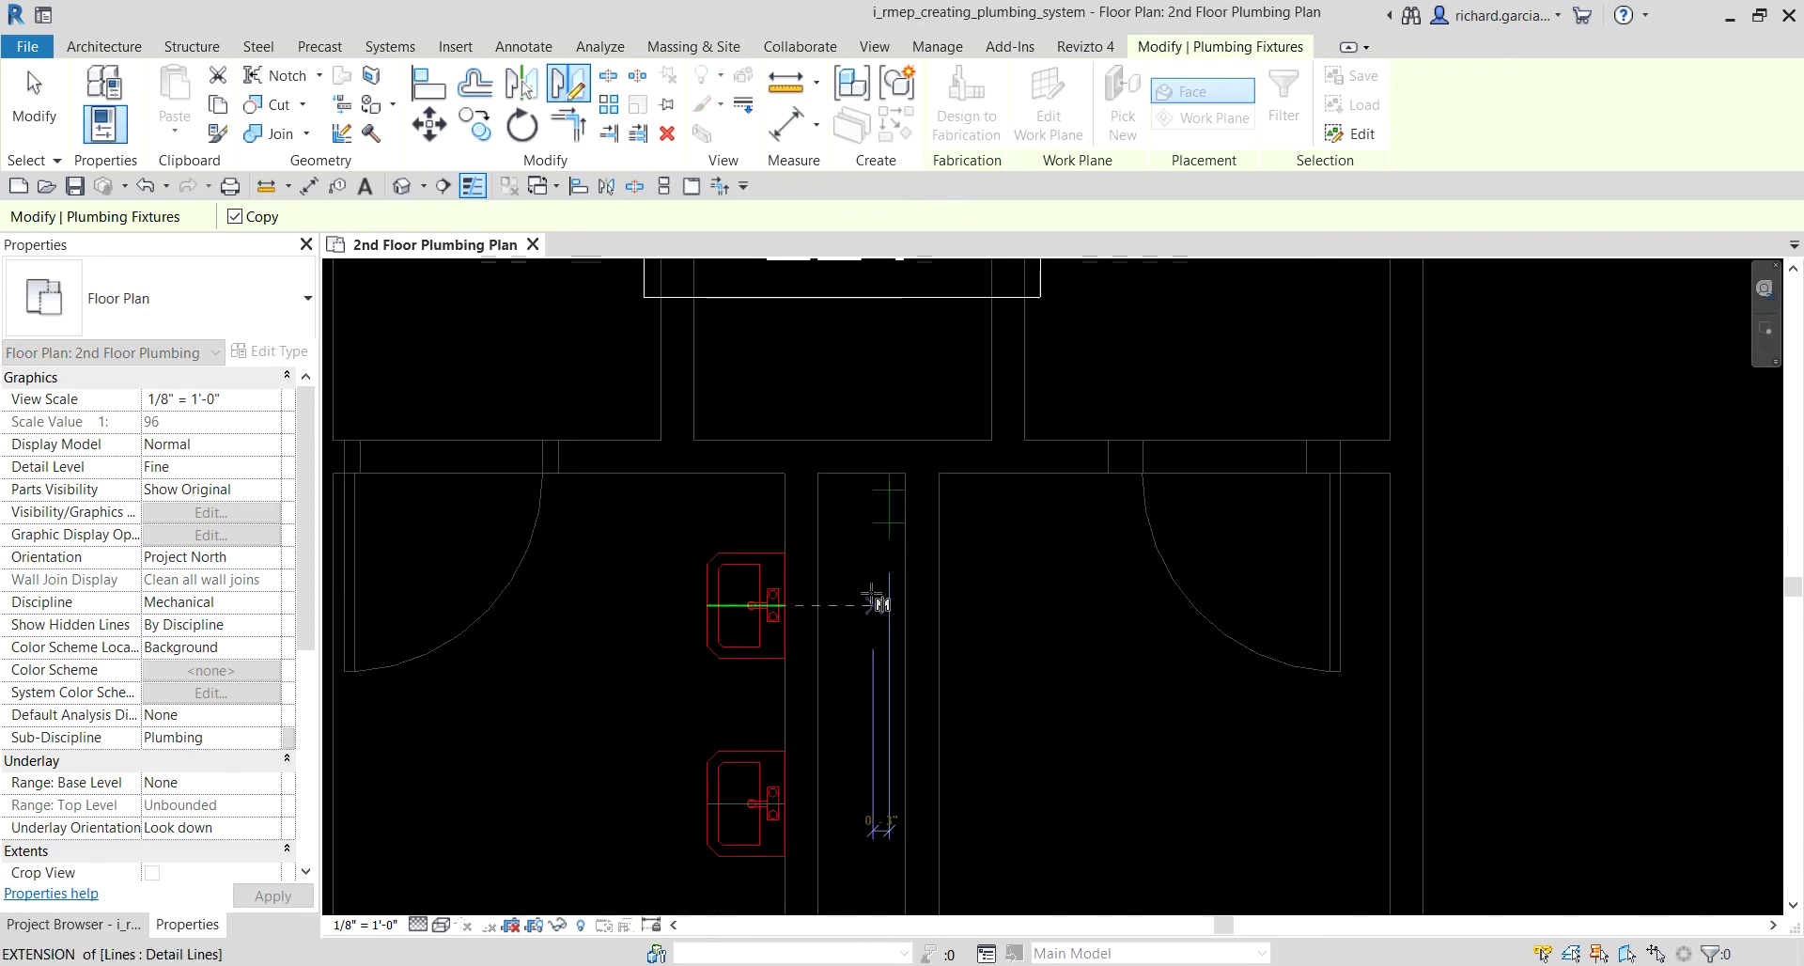
scroll(879, 516, up, 3)
middle_drag(877, 548, 902, 730)
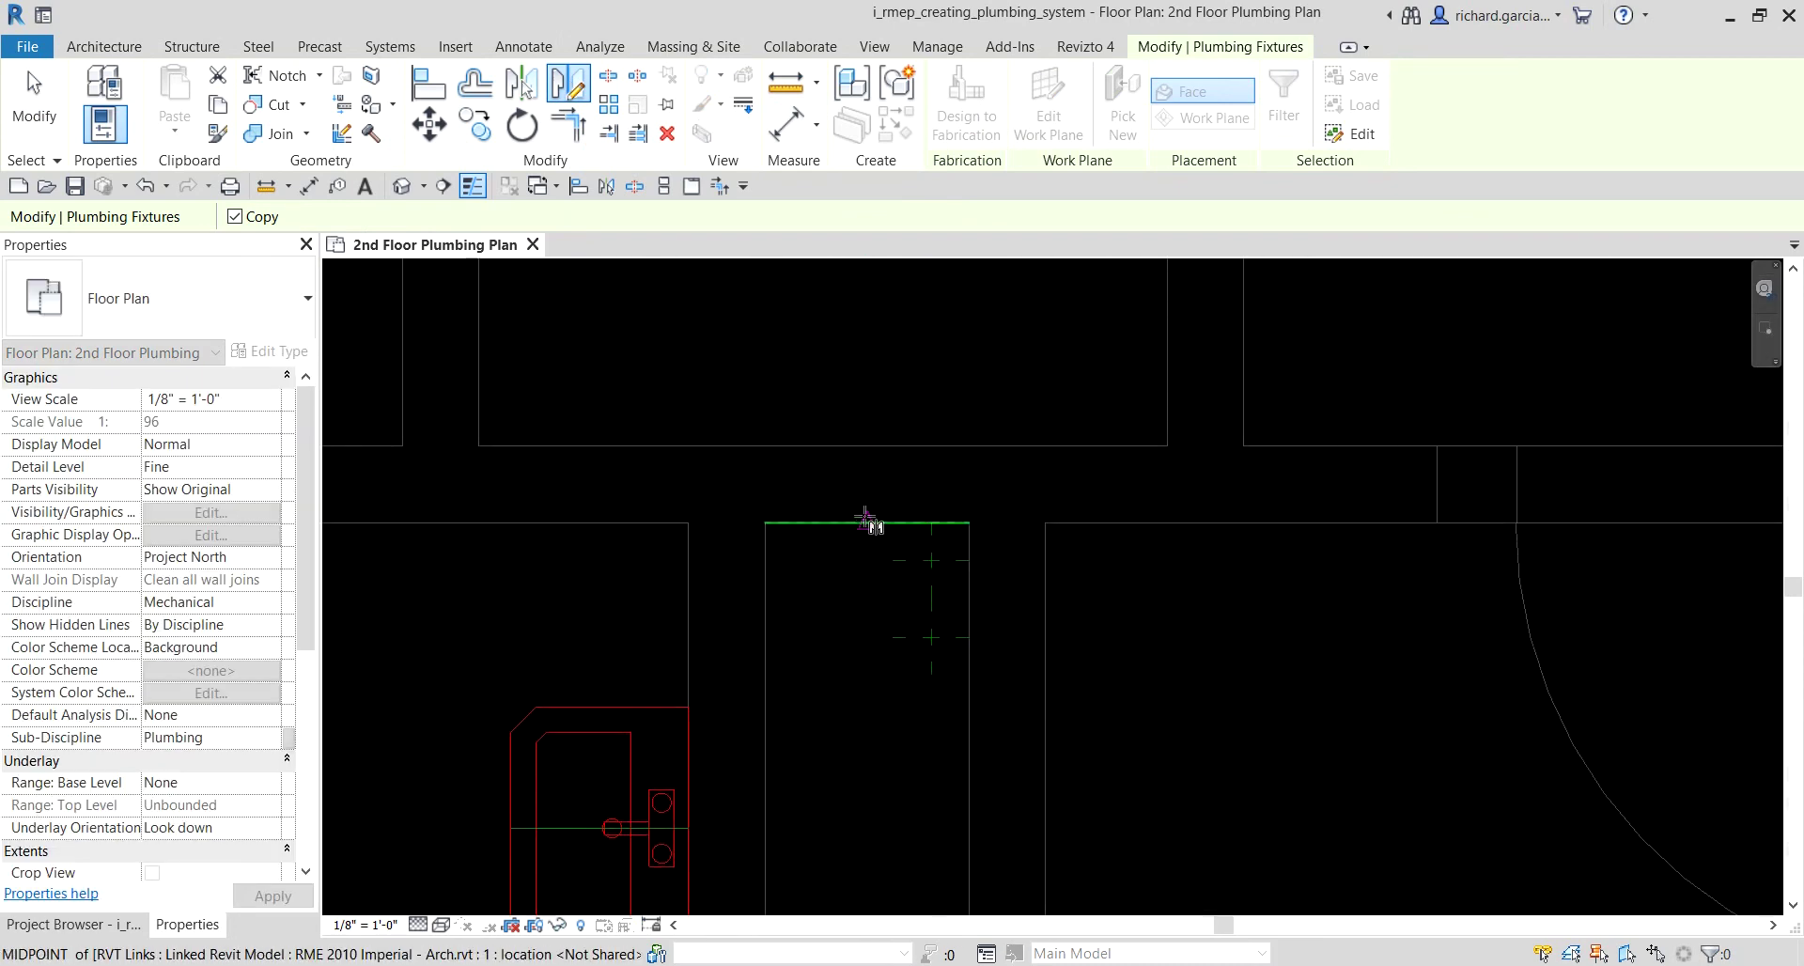
click(866, 521)
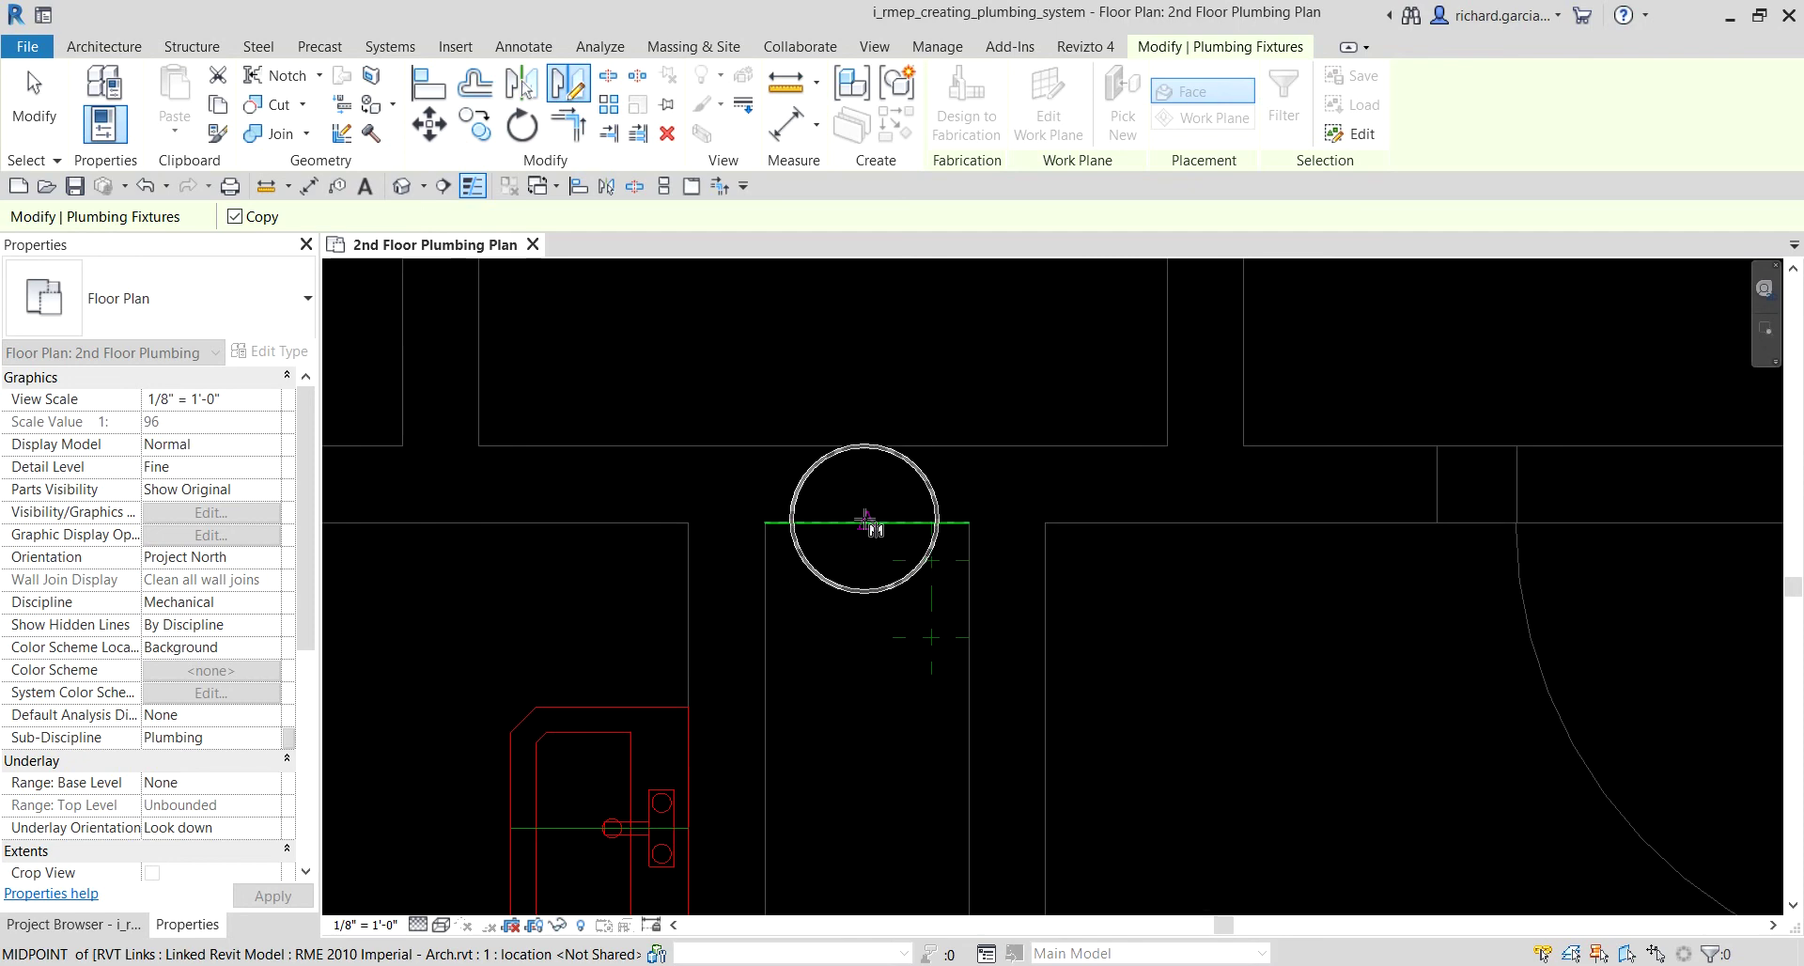
key(ctrl)
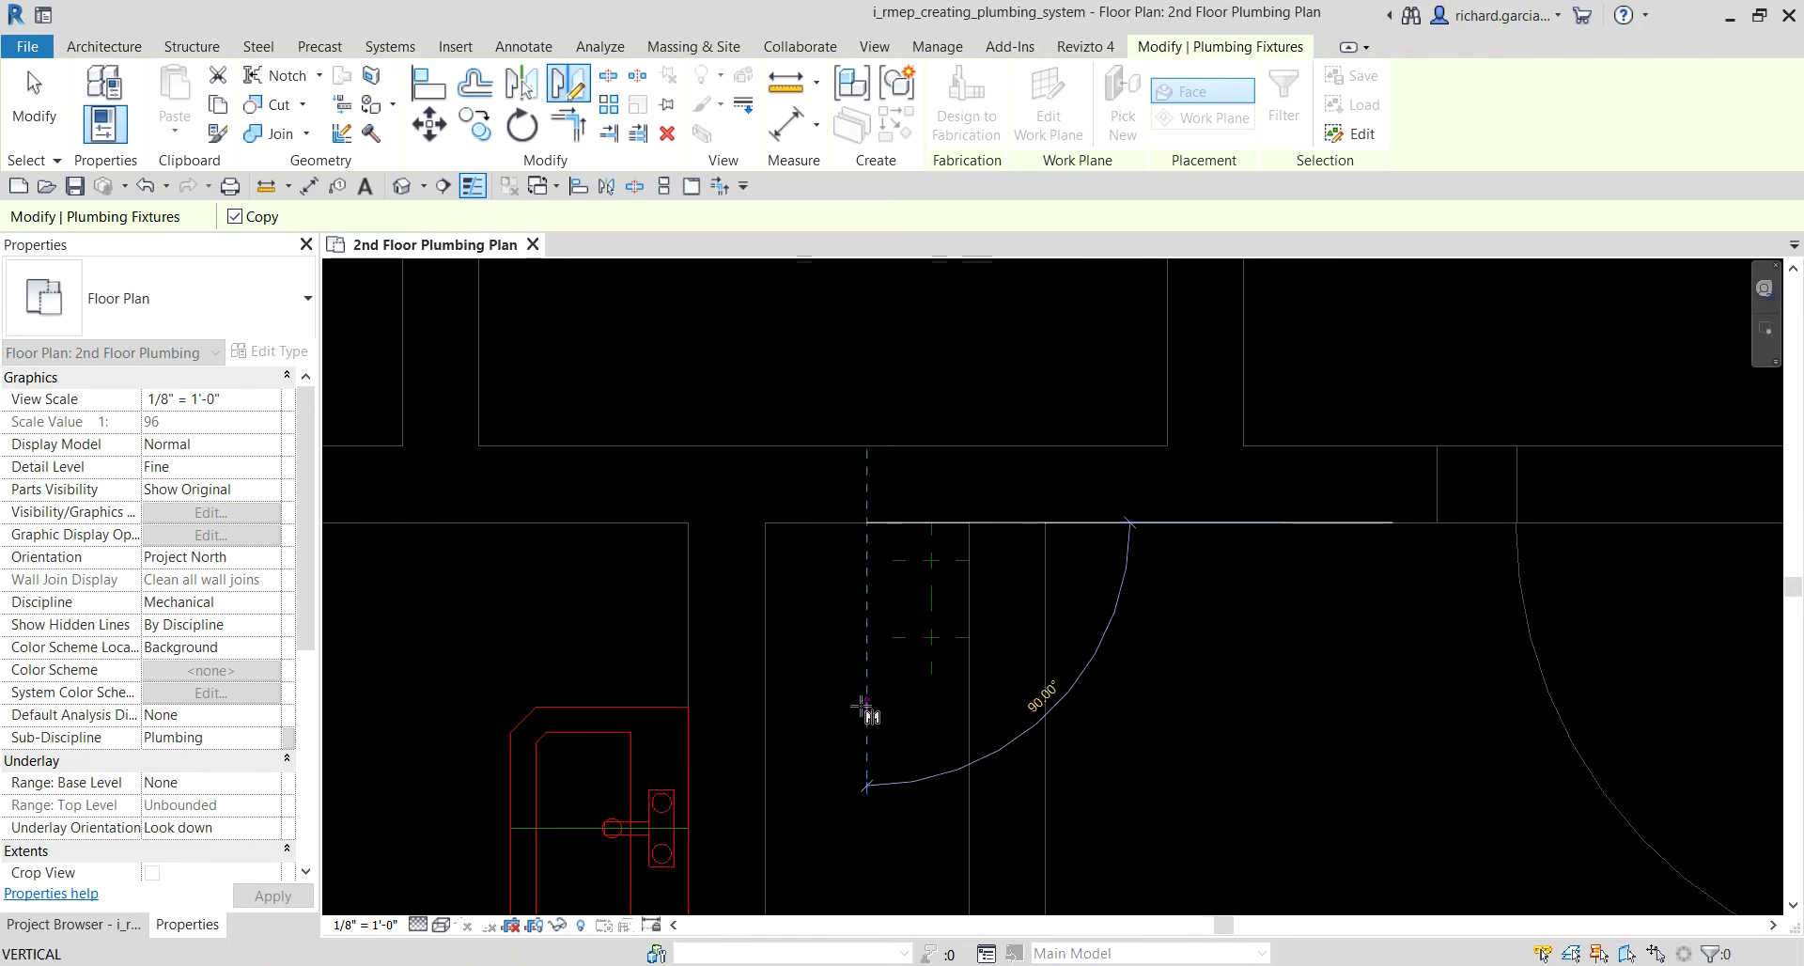
click(866, 707)
scroll(814, 630, down, 5)
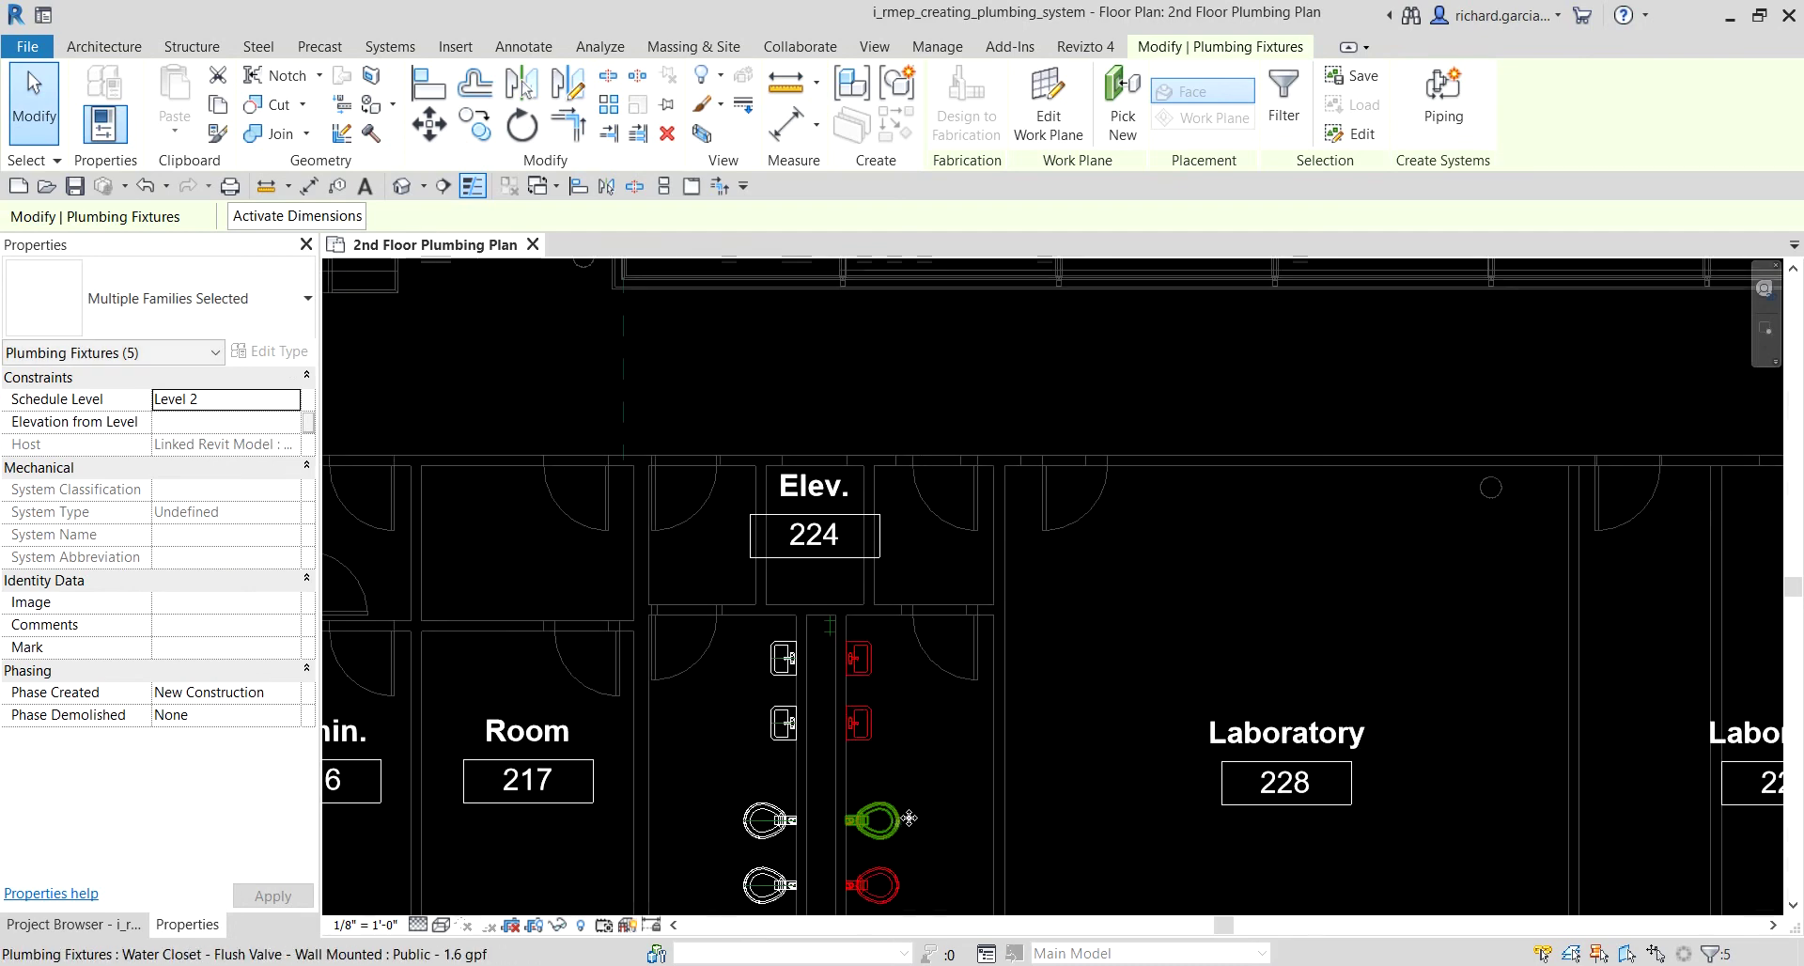
Step: Select all ten lavatories and water closets in Women 225 and Men 226 and start creating a piping system from them
middle_drag(814, 630, 978, 553)
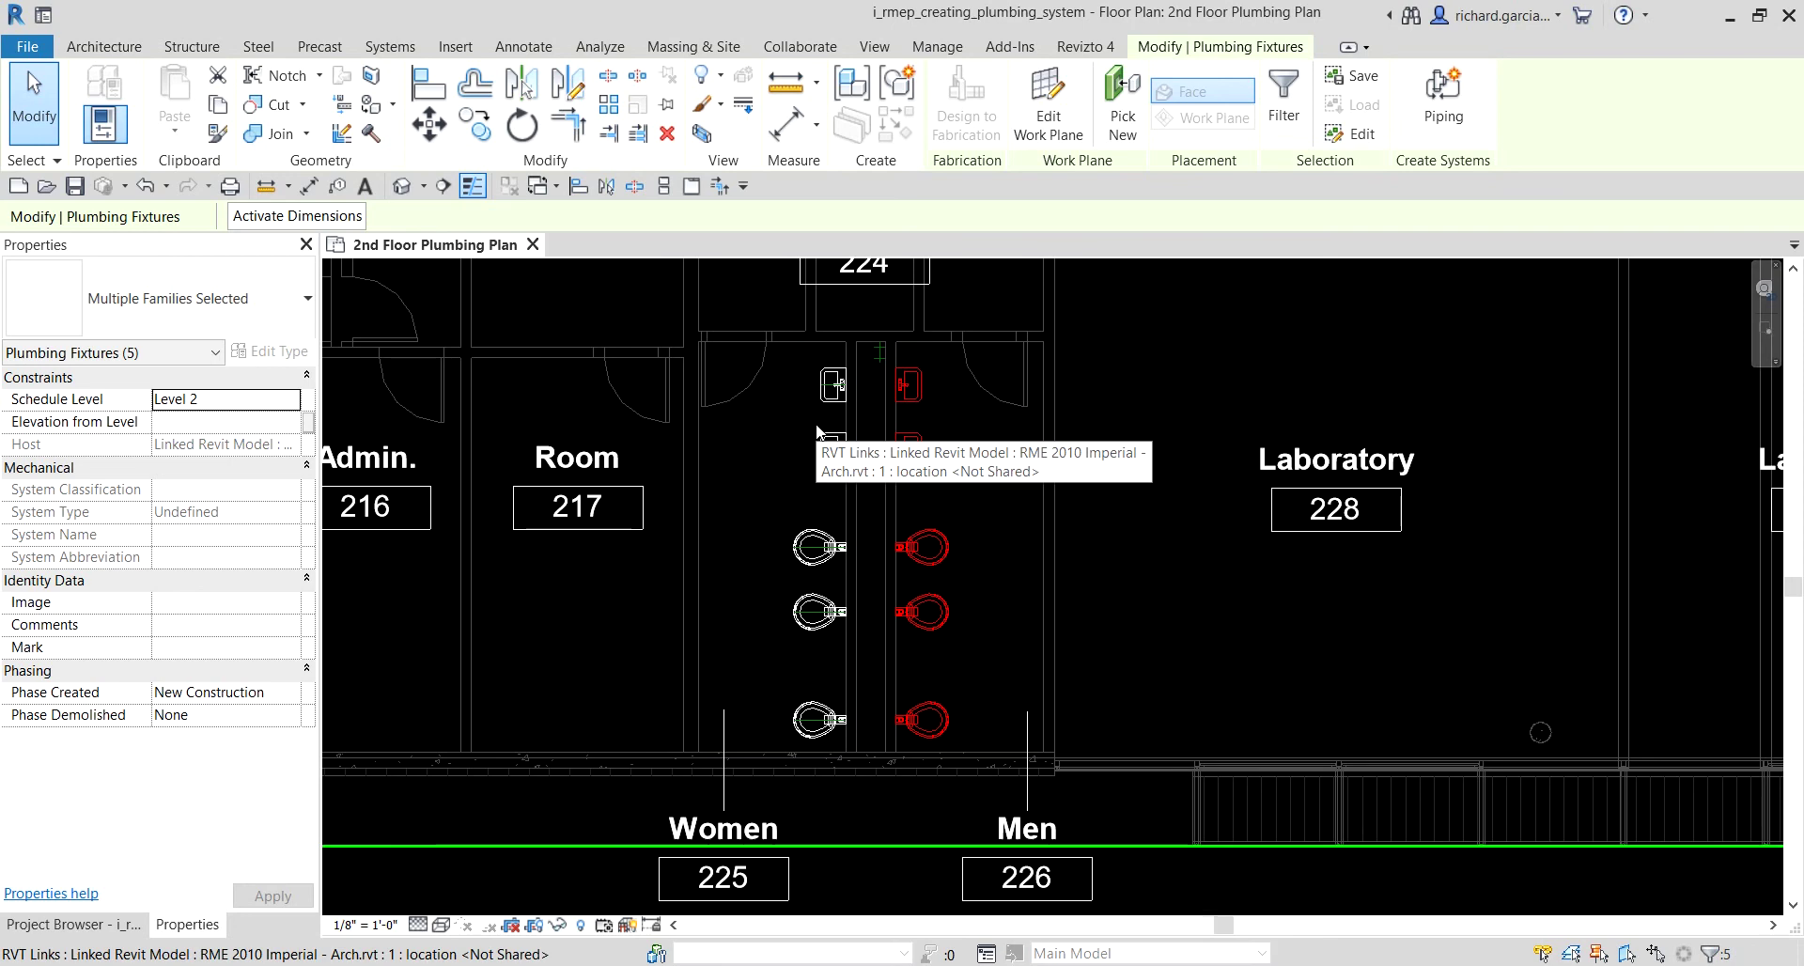
ctrl+click(832, 386)
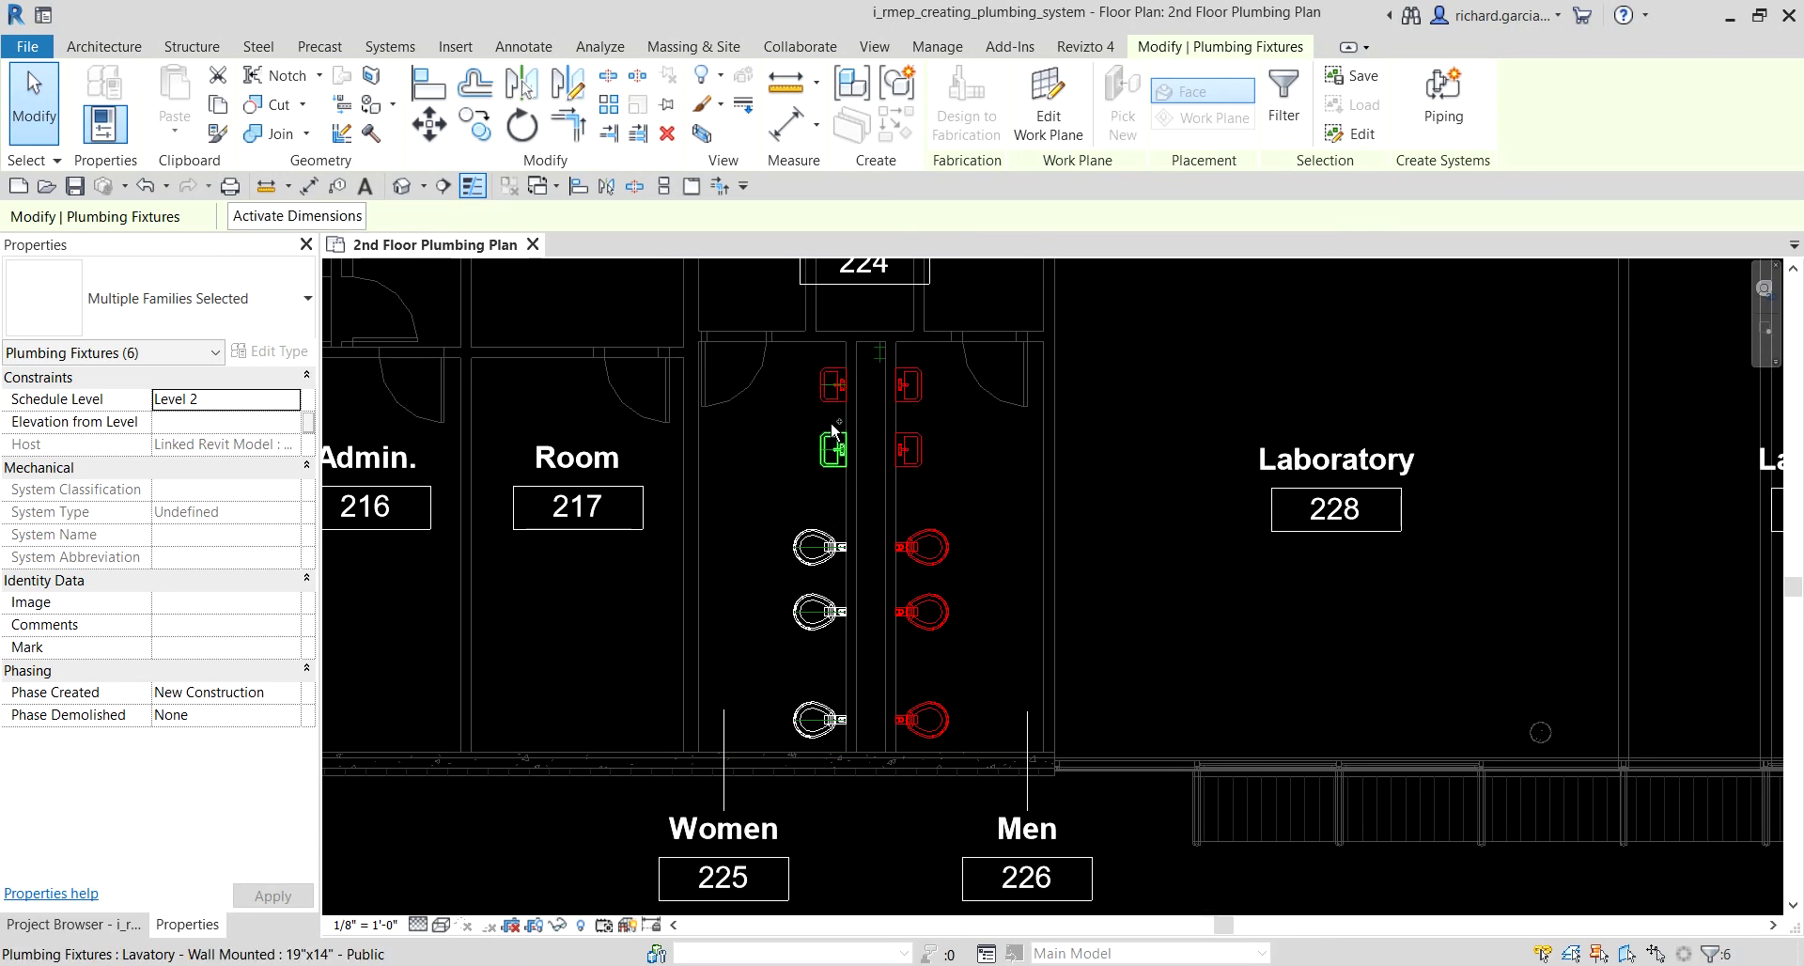
ctrl+click(833, 441)
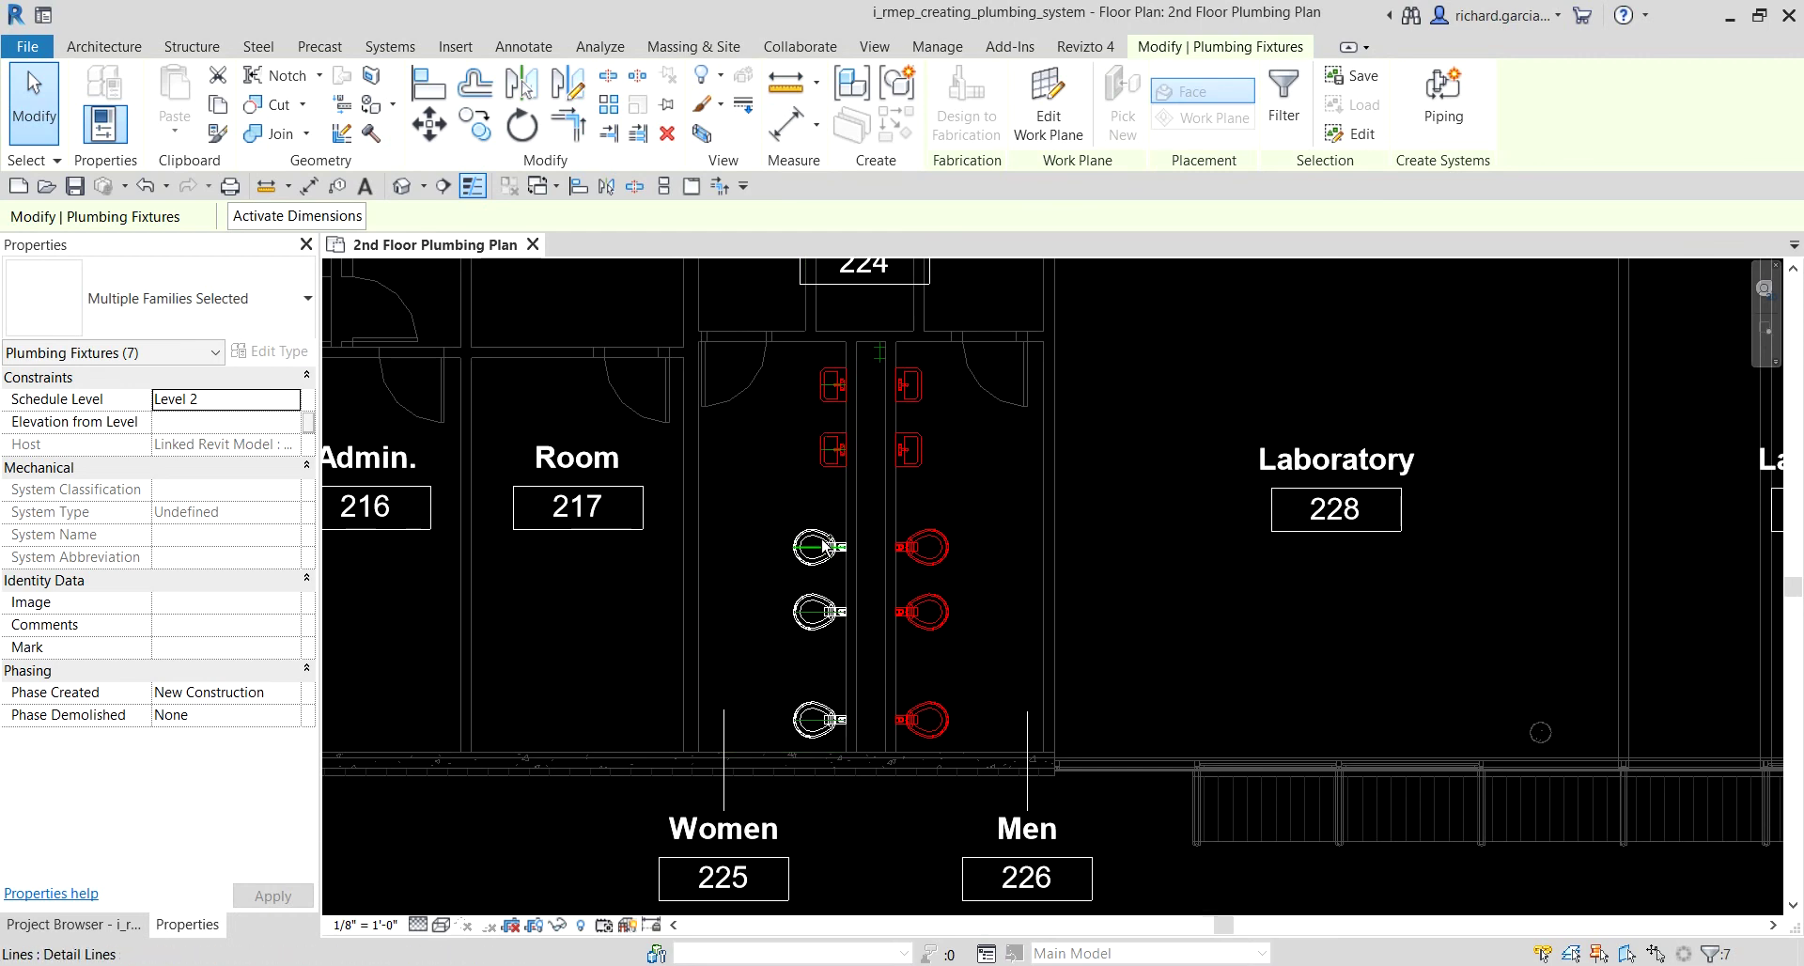
ctrl+click(816, 537)
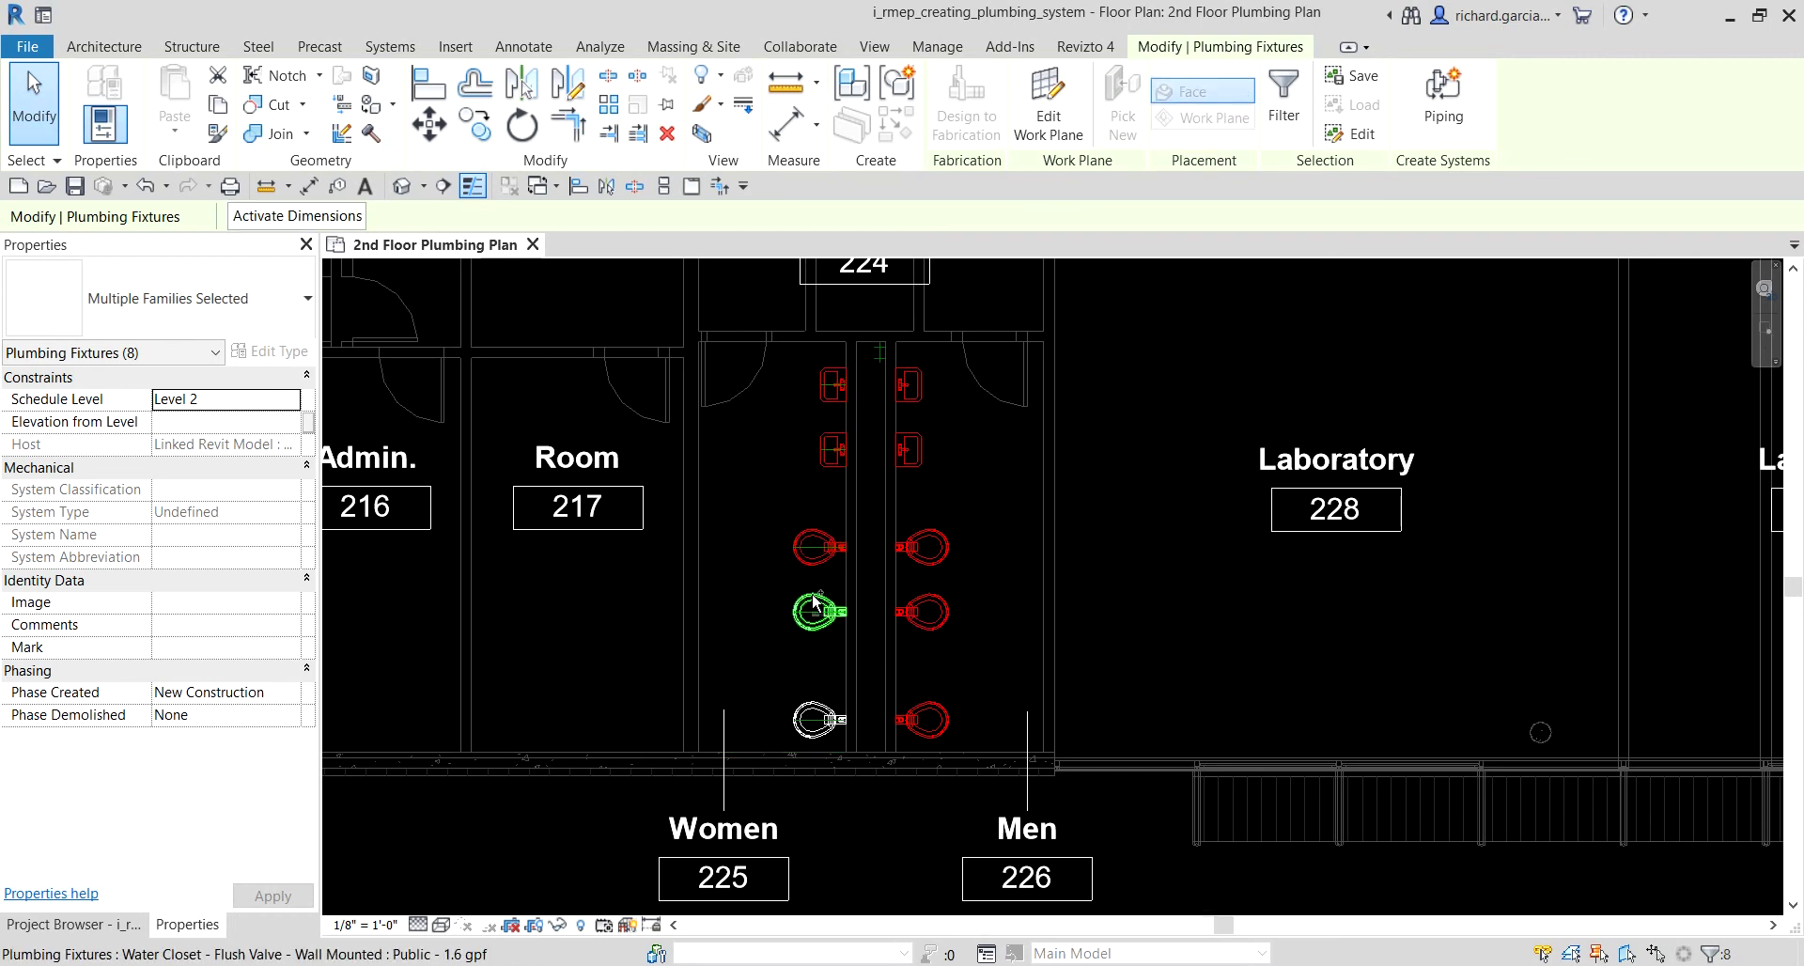
ctrl+click(826, 626)
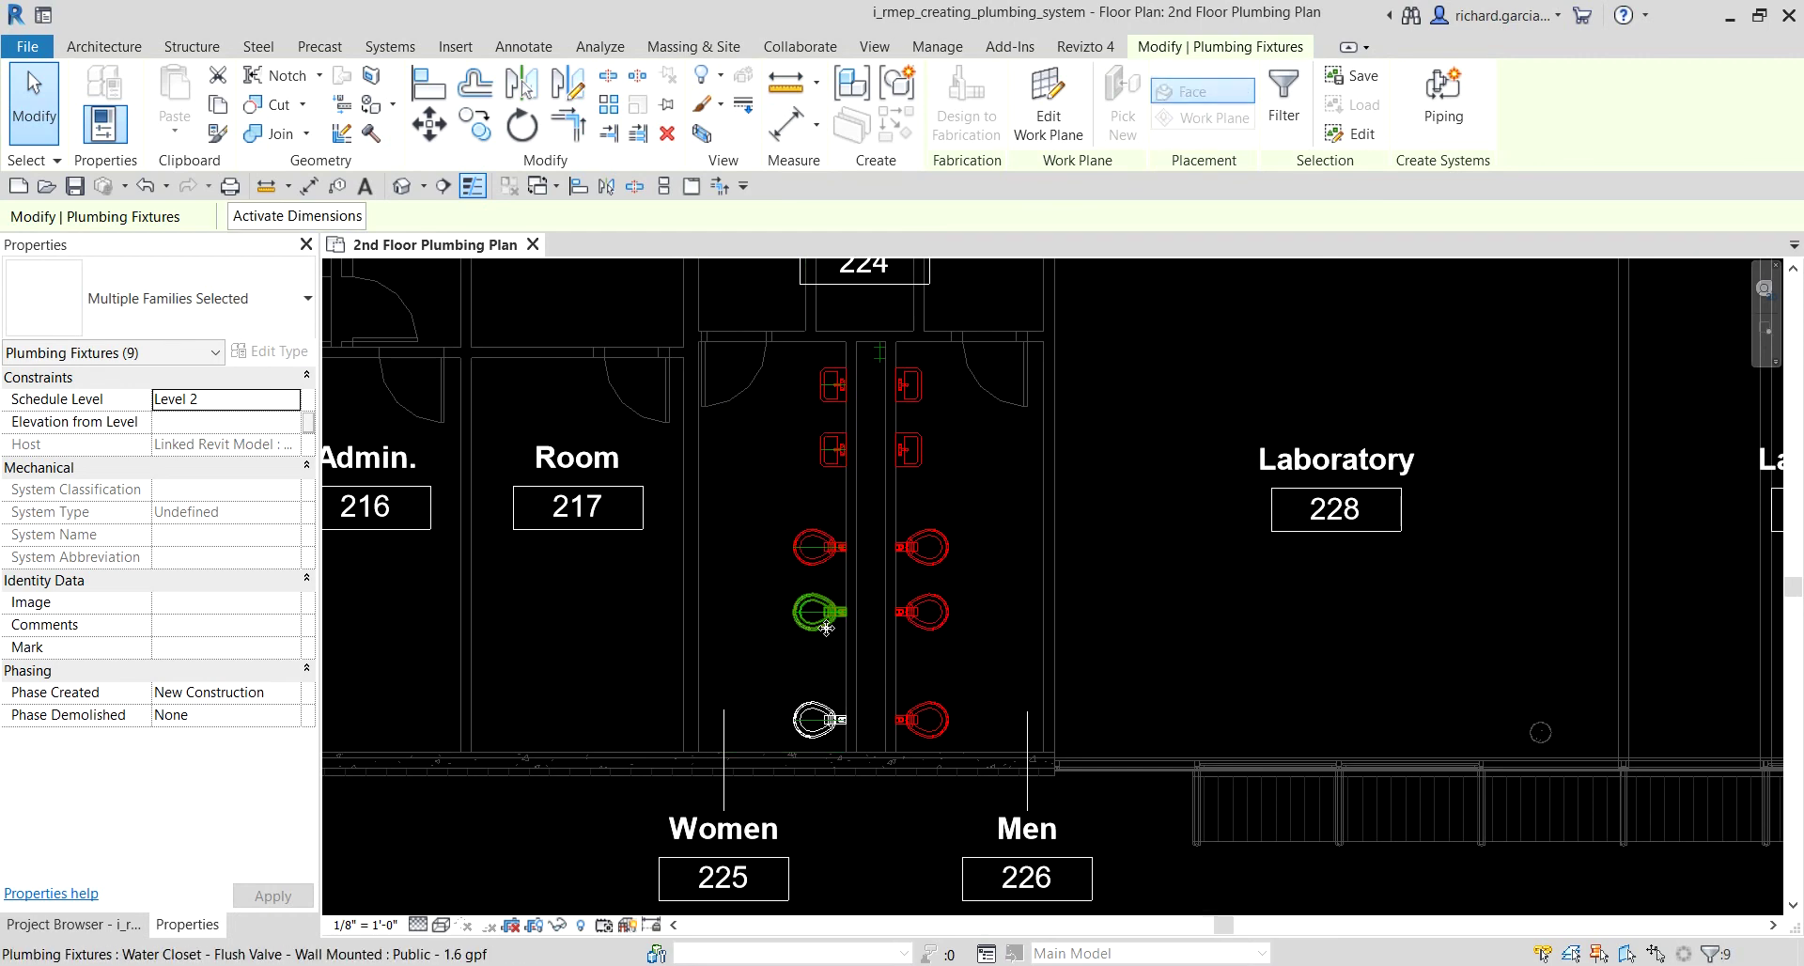
ctrl+click(820, 720)
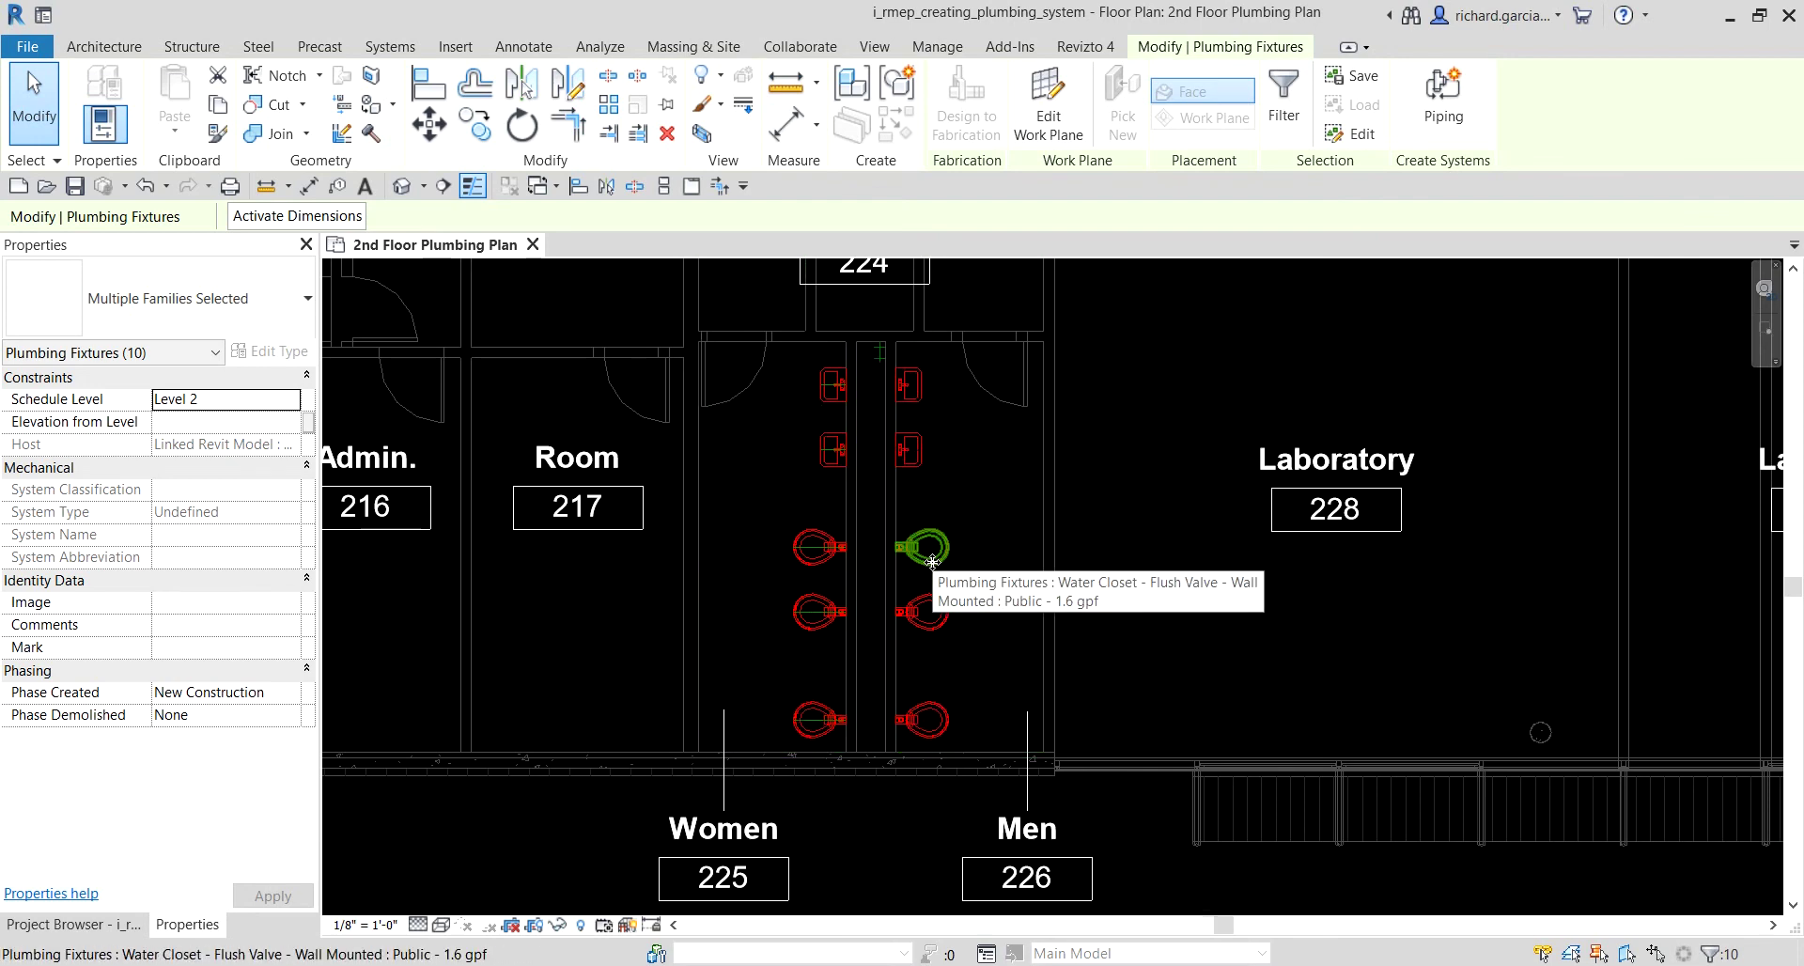
click(1446, 165)
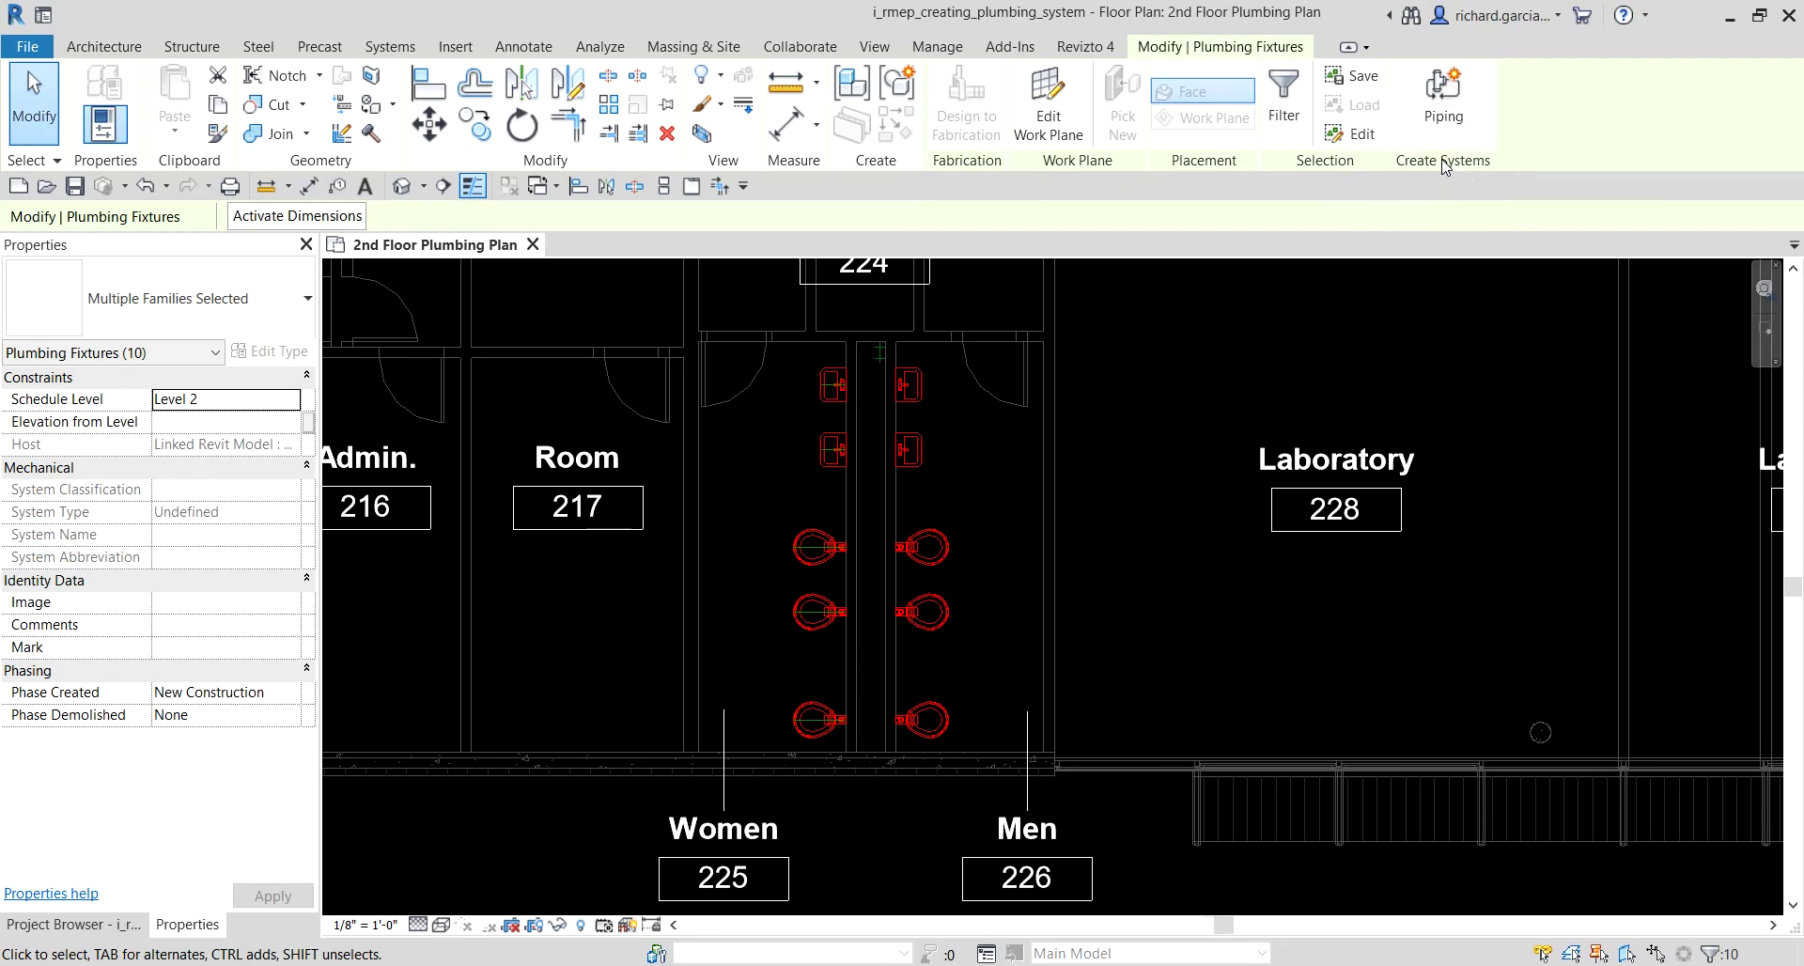
click(1445, 85)
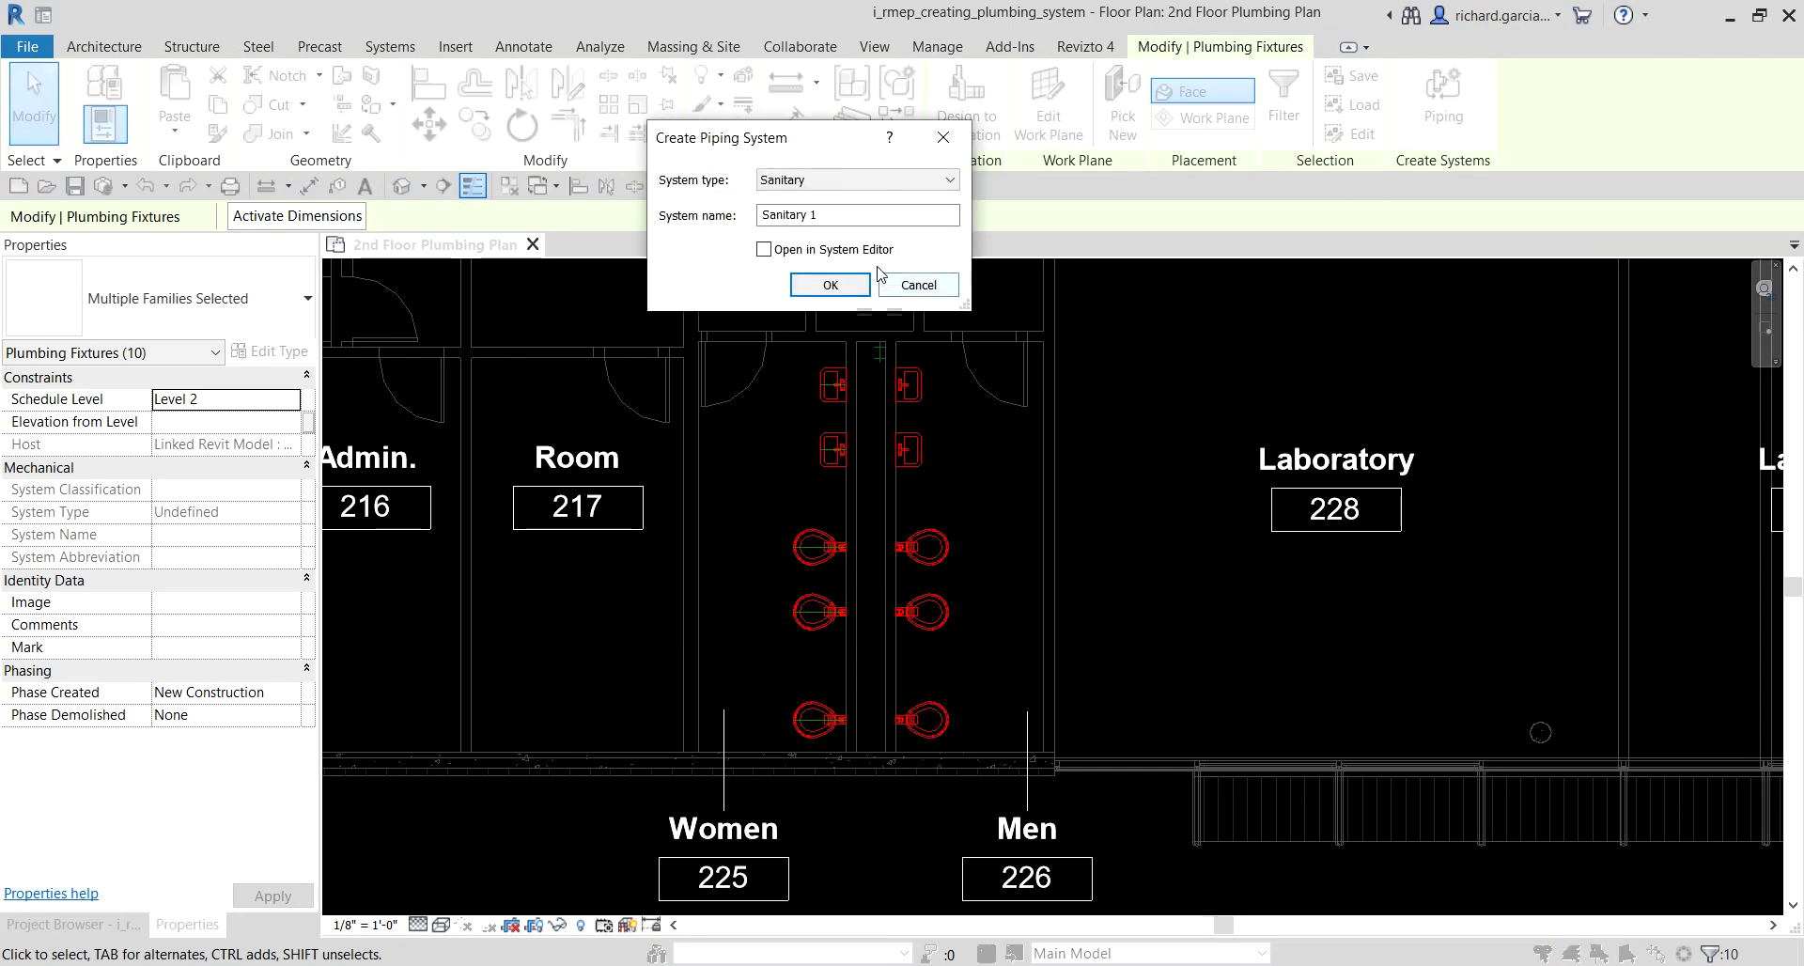
Step: Create the piping system with the Sanitary type and the name 2nd Floor Sanitary, and clear the selection
click(837, 215)
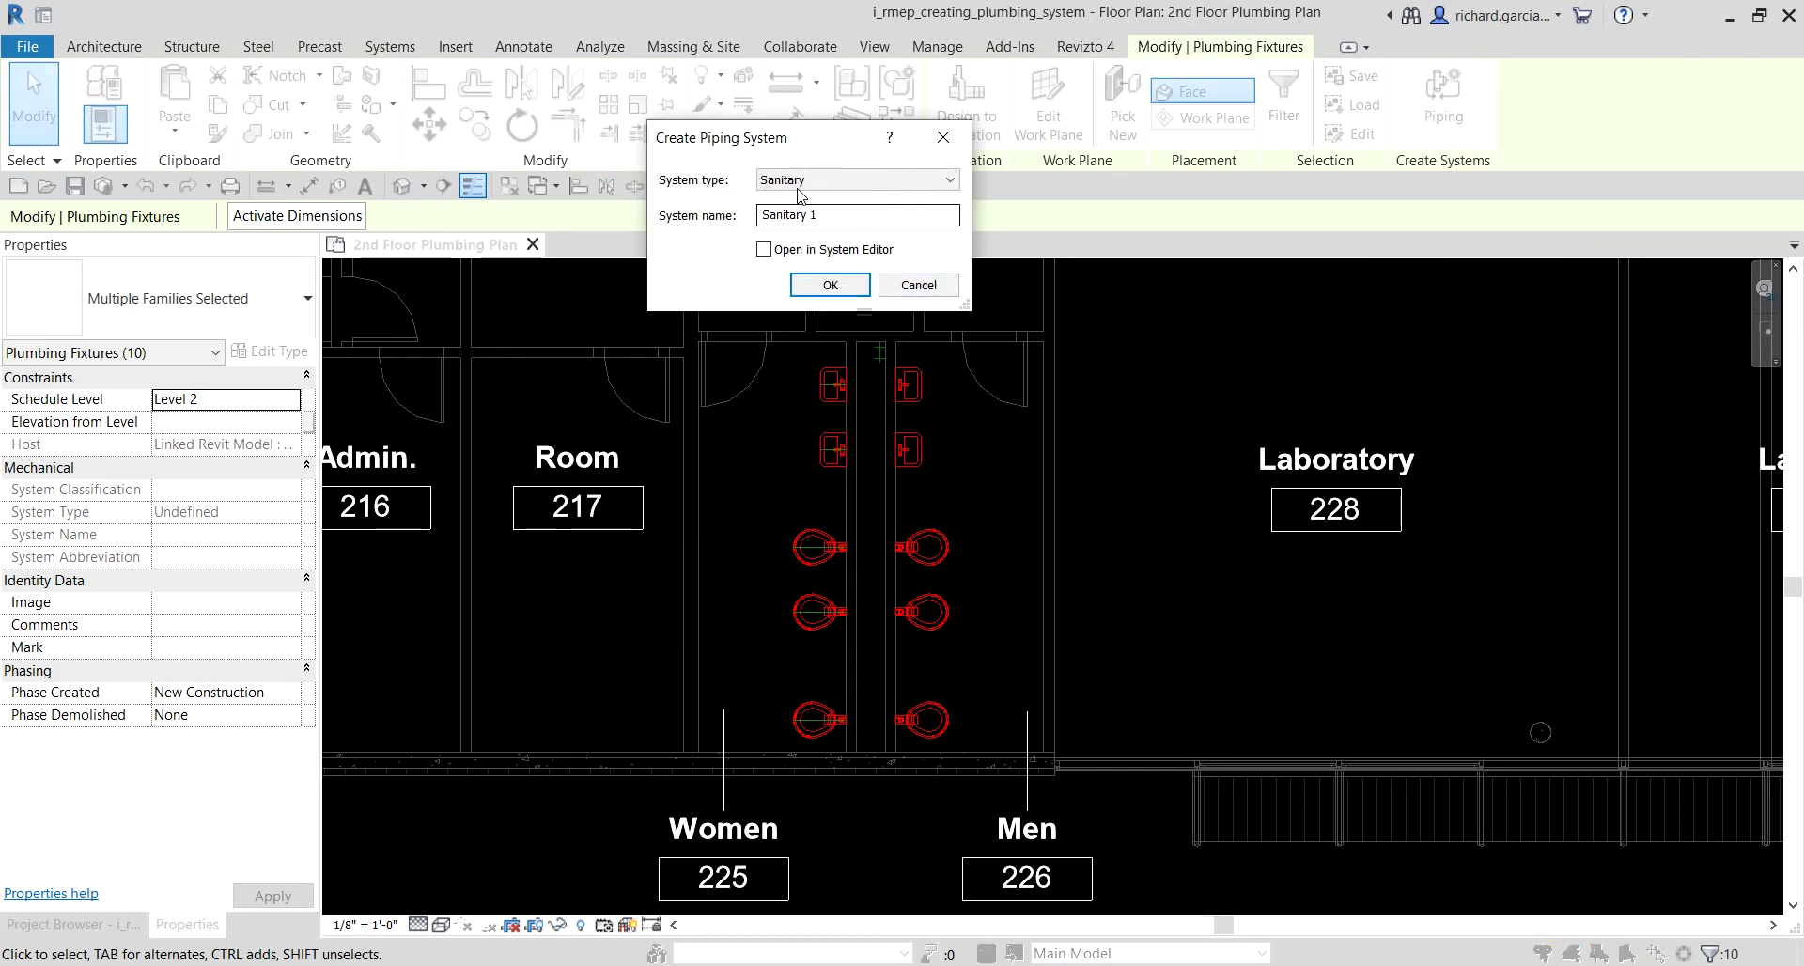
click(808, 185)
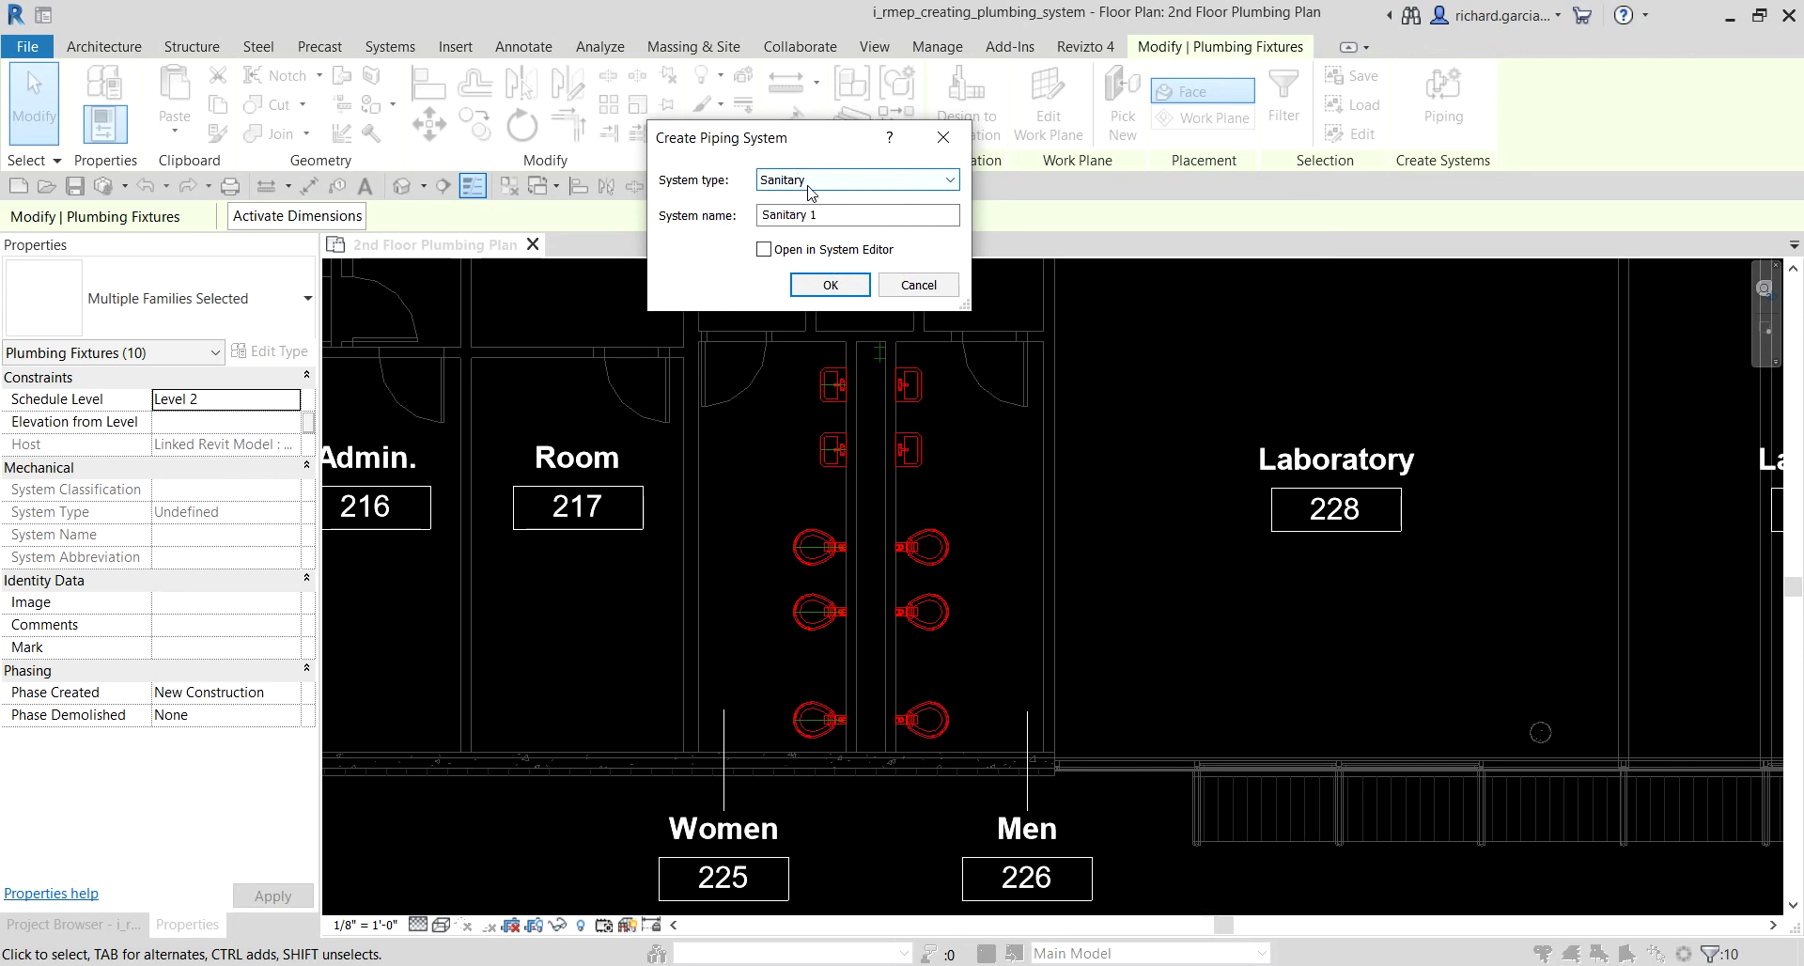
click(808, 185)
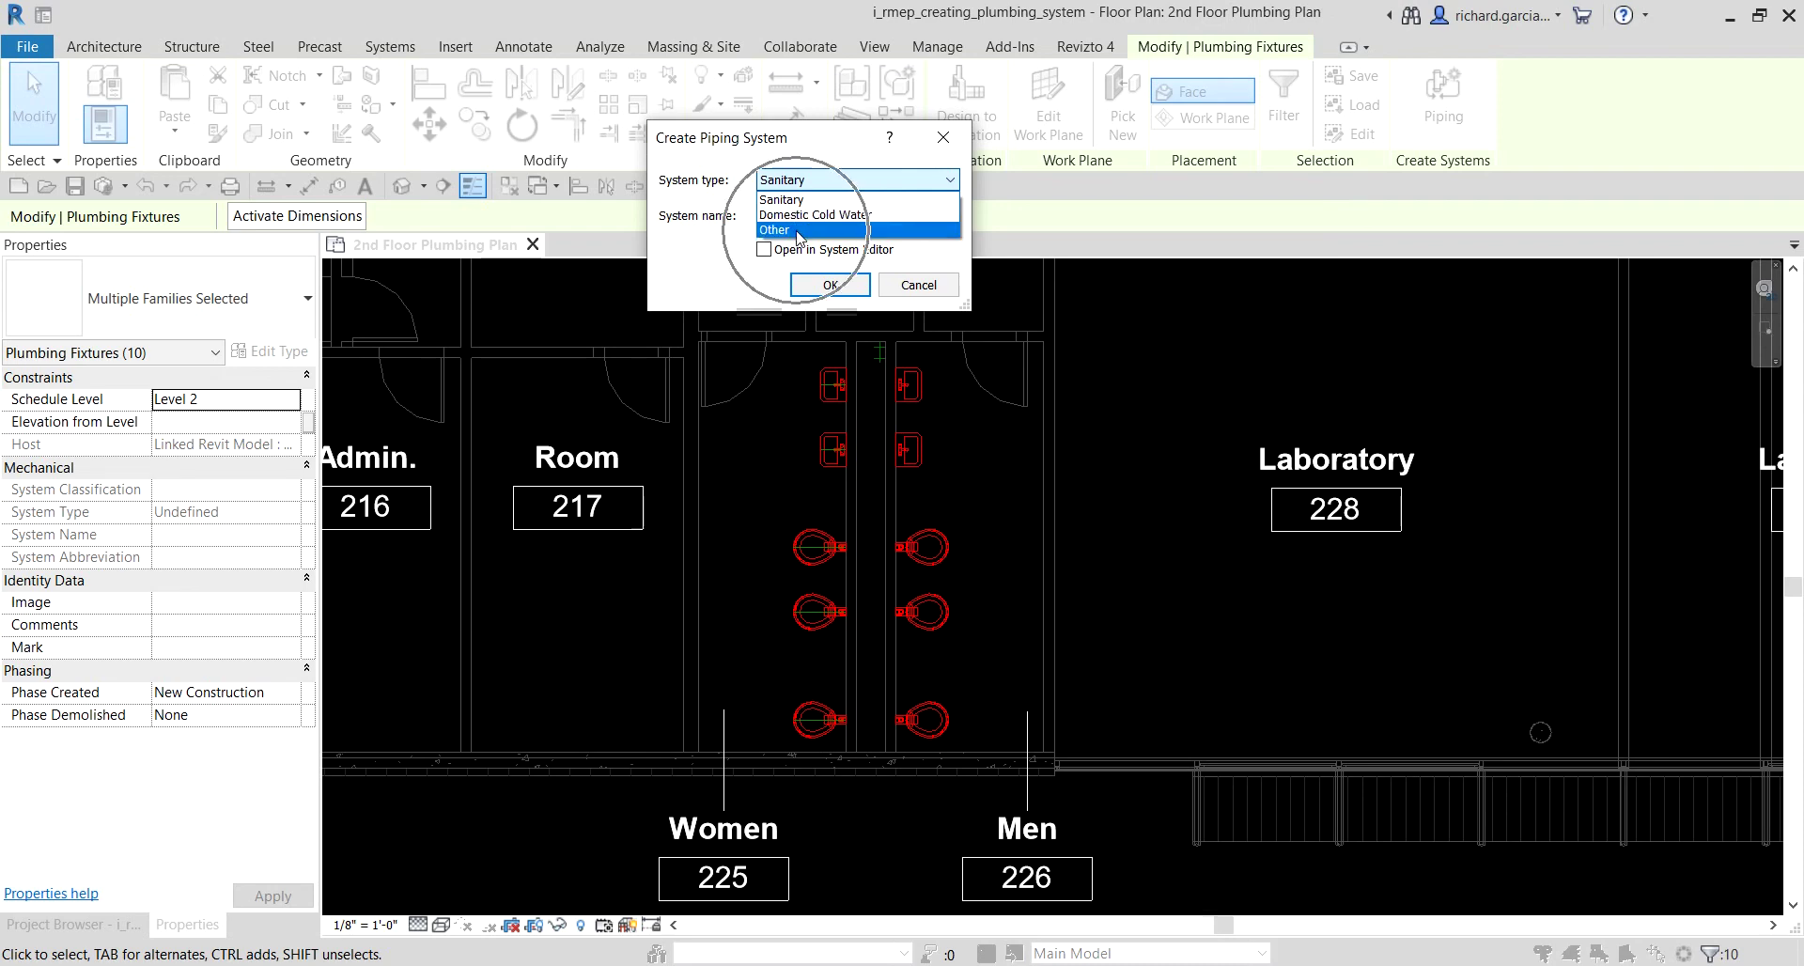
click(829, 143)
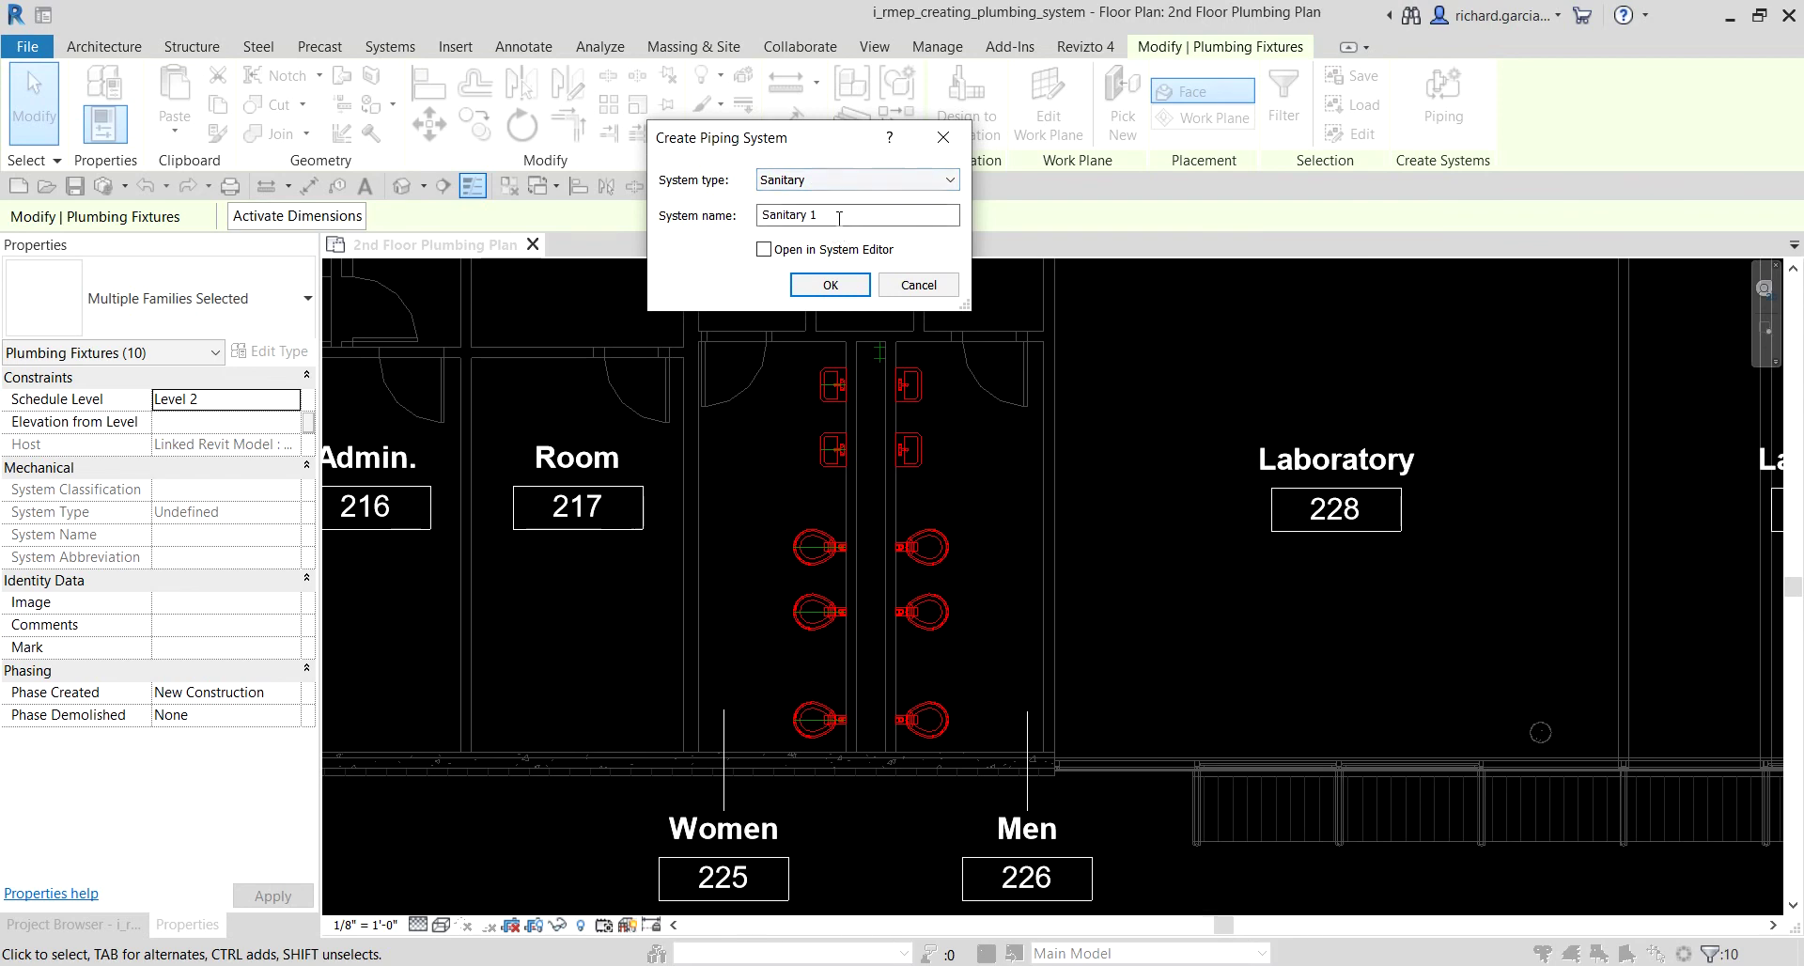
drag(839, 216, 758, 215)
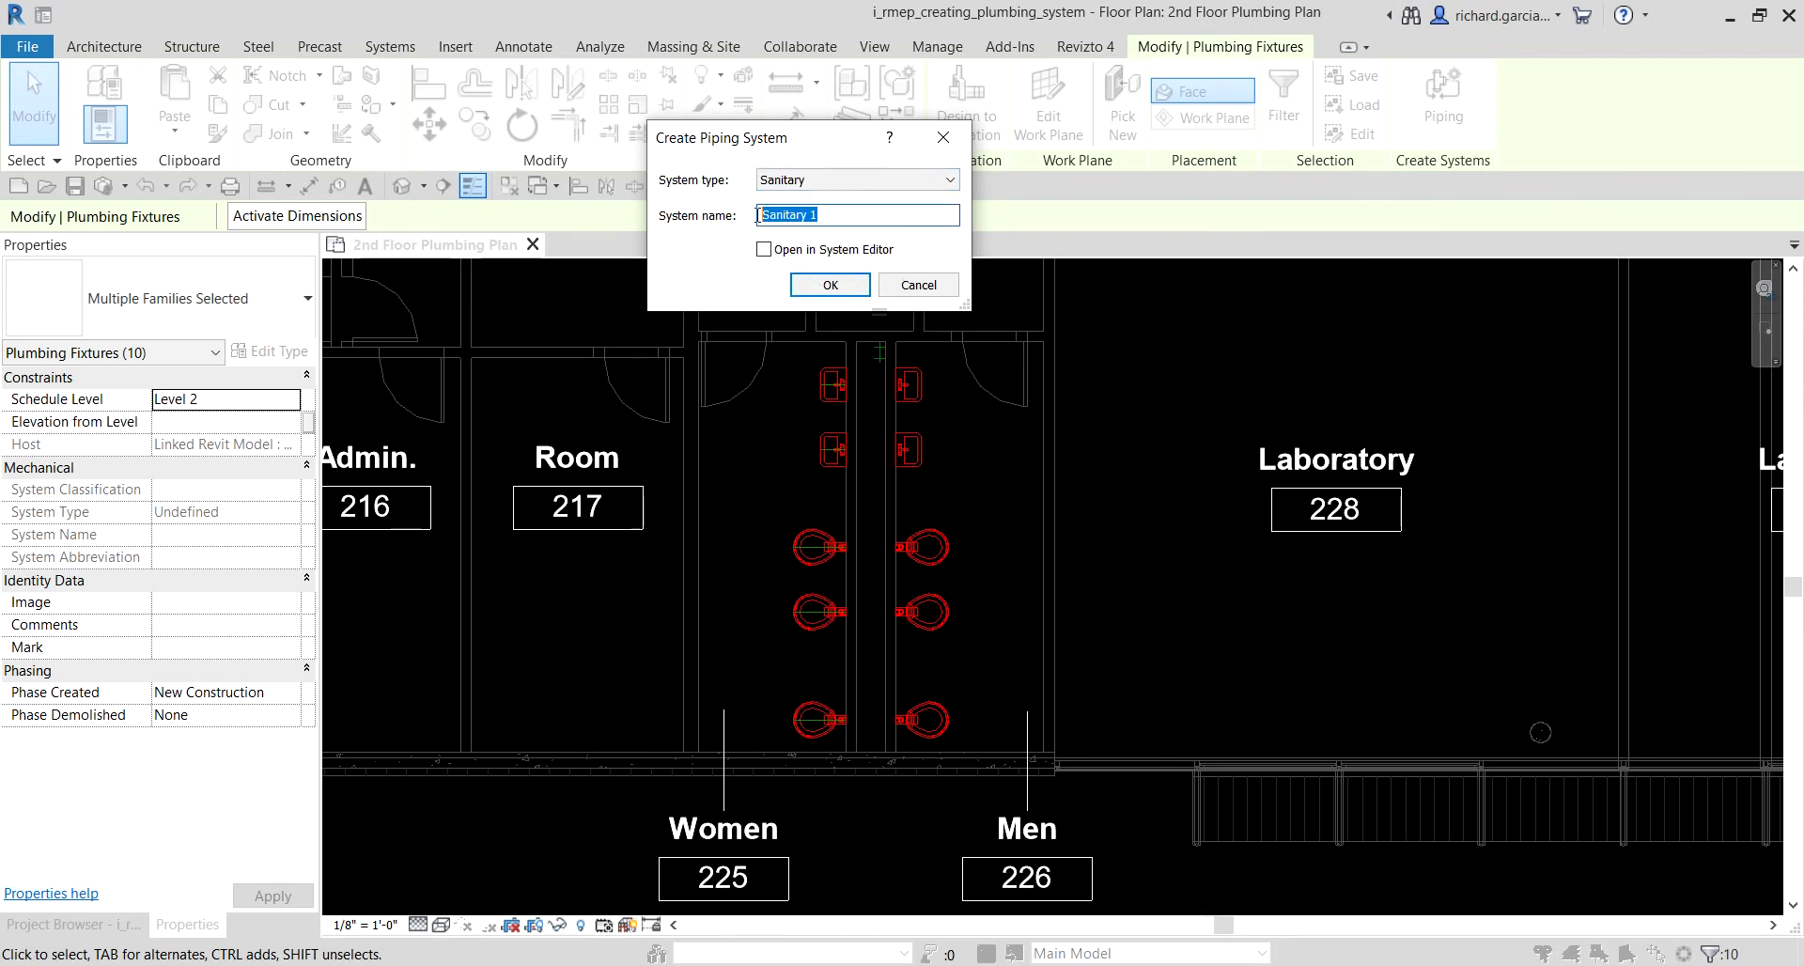
text(2nd Floor S)
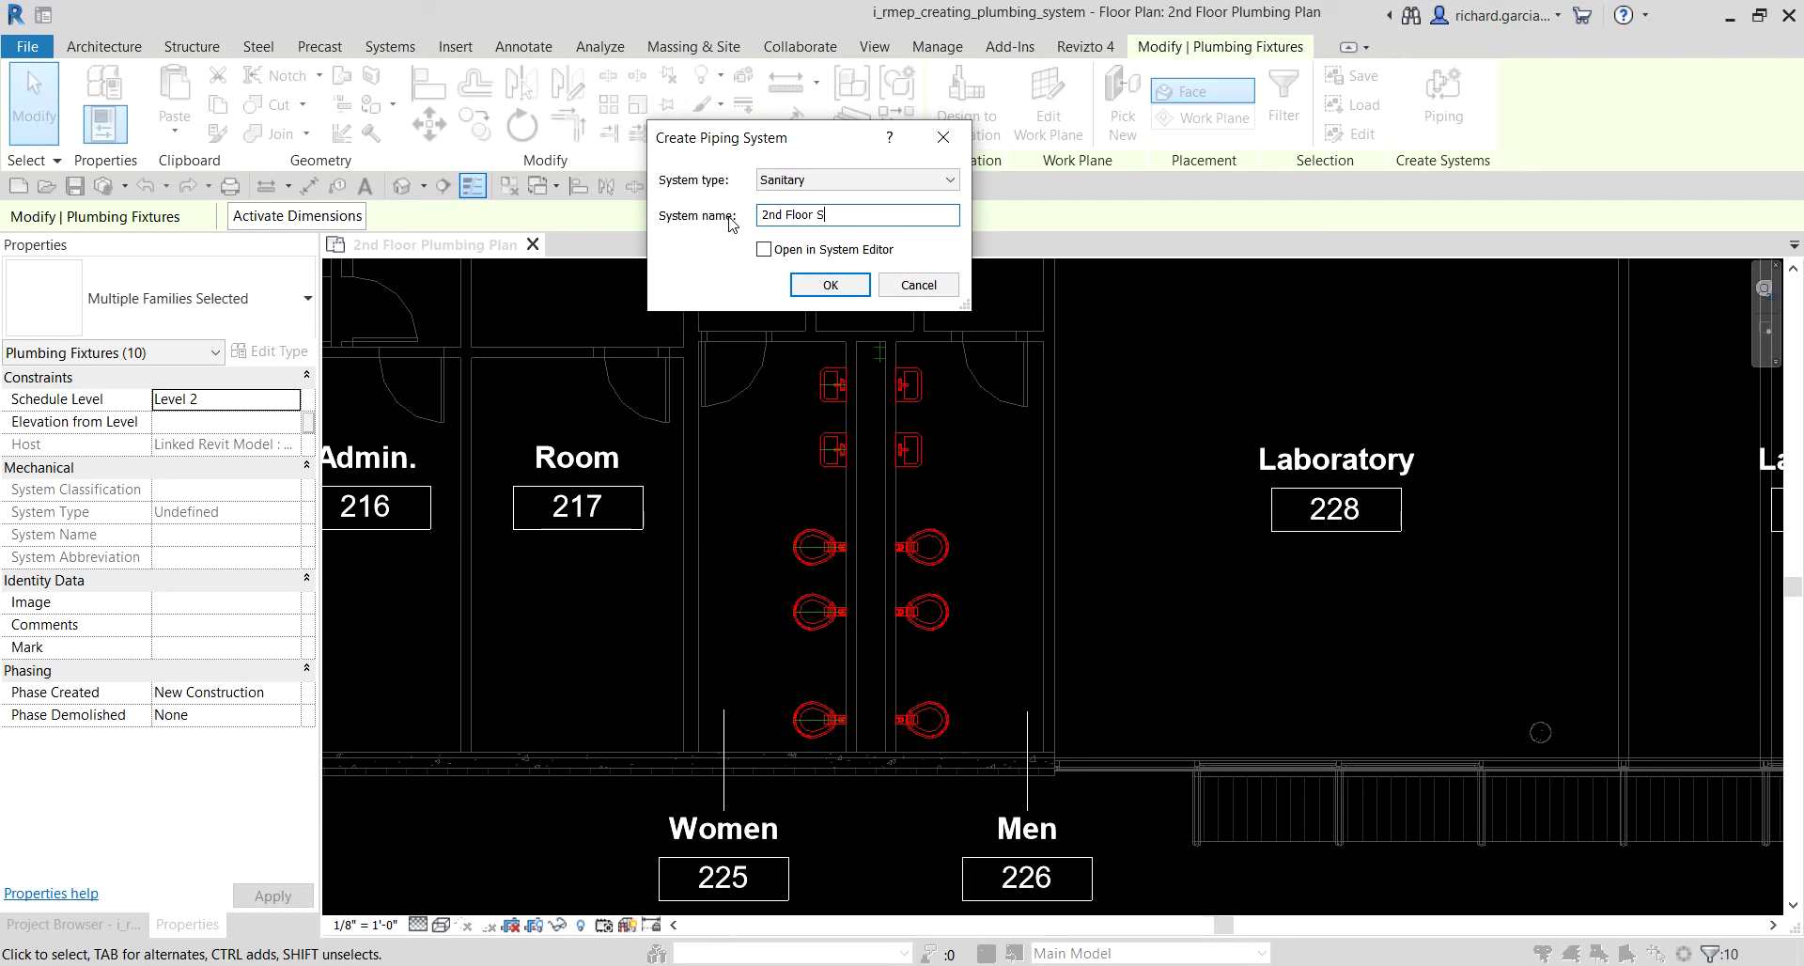
text(anitary)
click(830, 287)
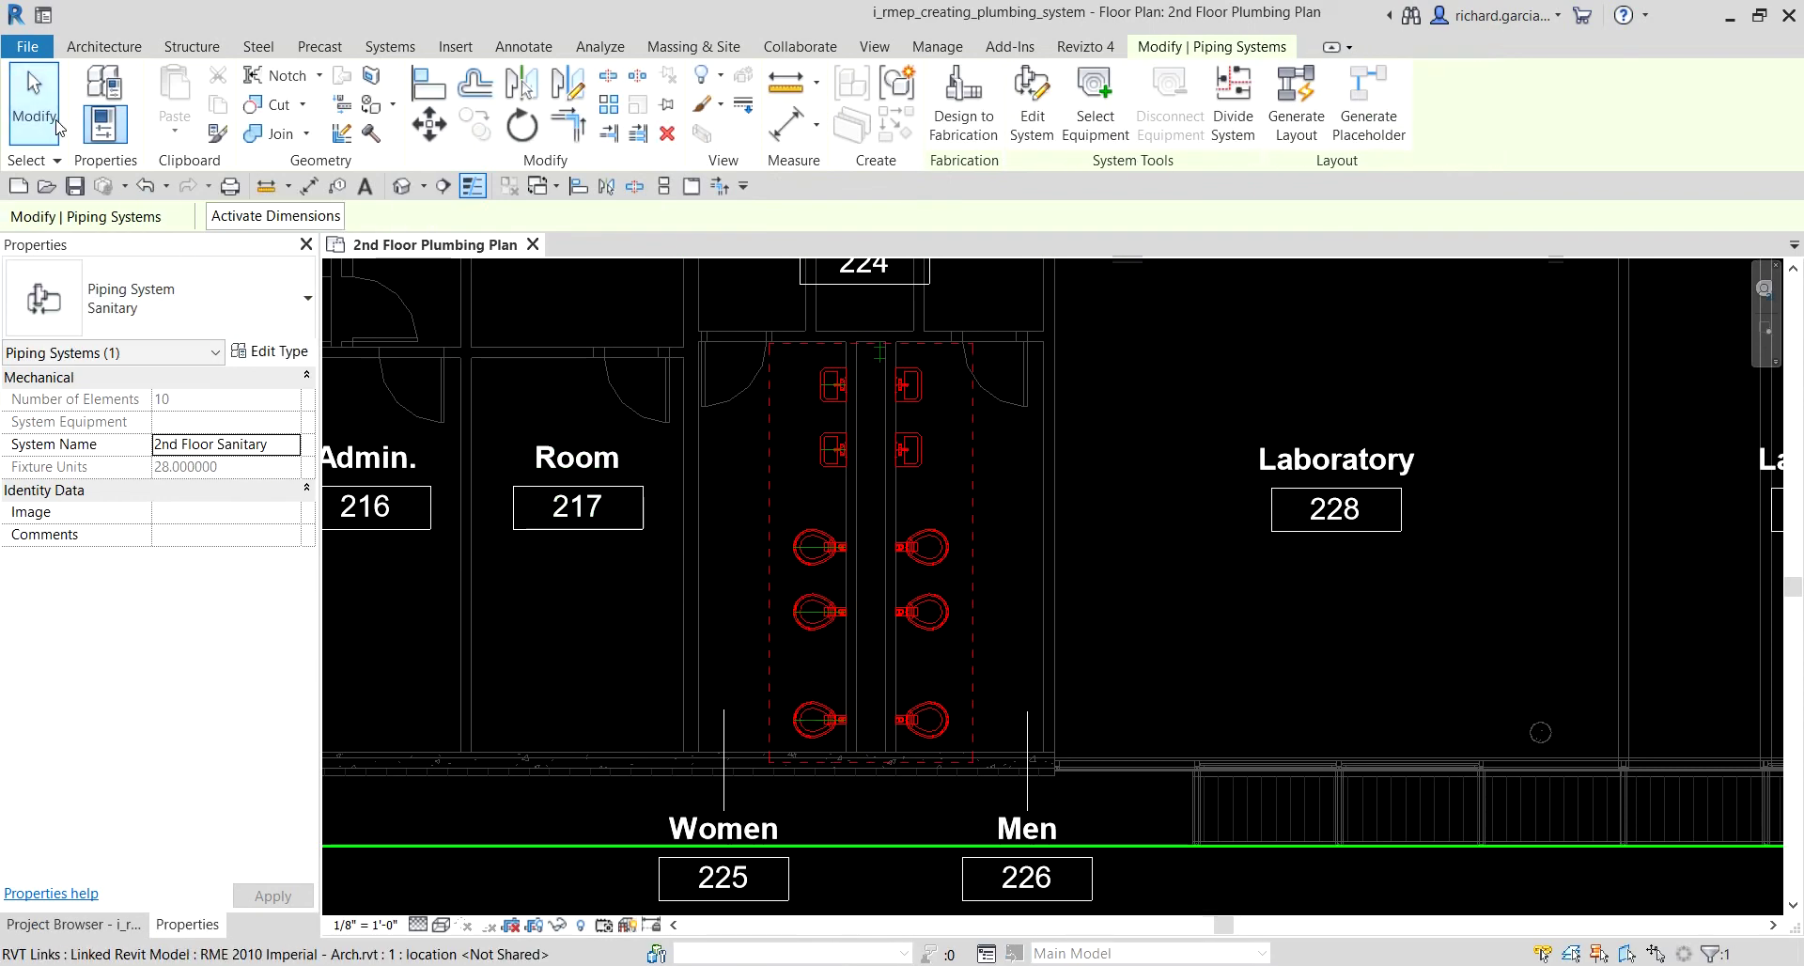
click(34, 103)
Step: Review the piping system properties of the uppermost water closet in Men 226, and deselect it
scroll(827, 489, up, 2)
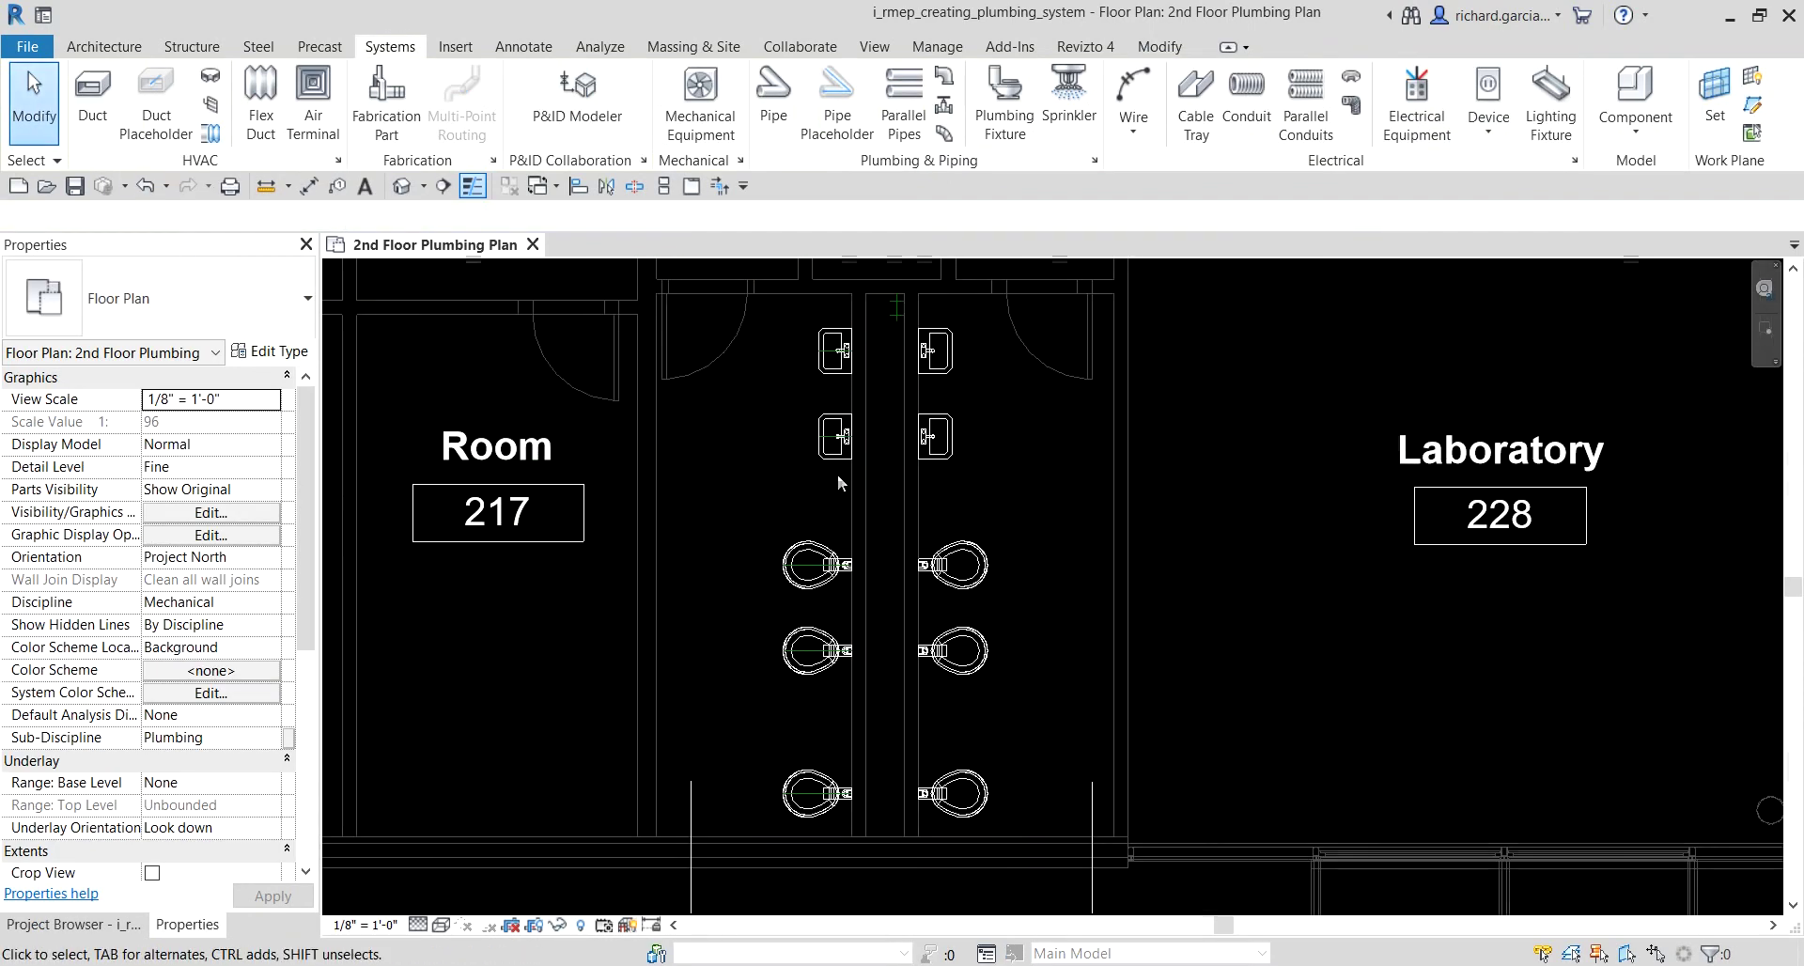
click(973, 561)
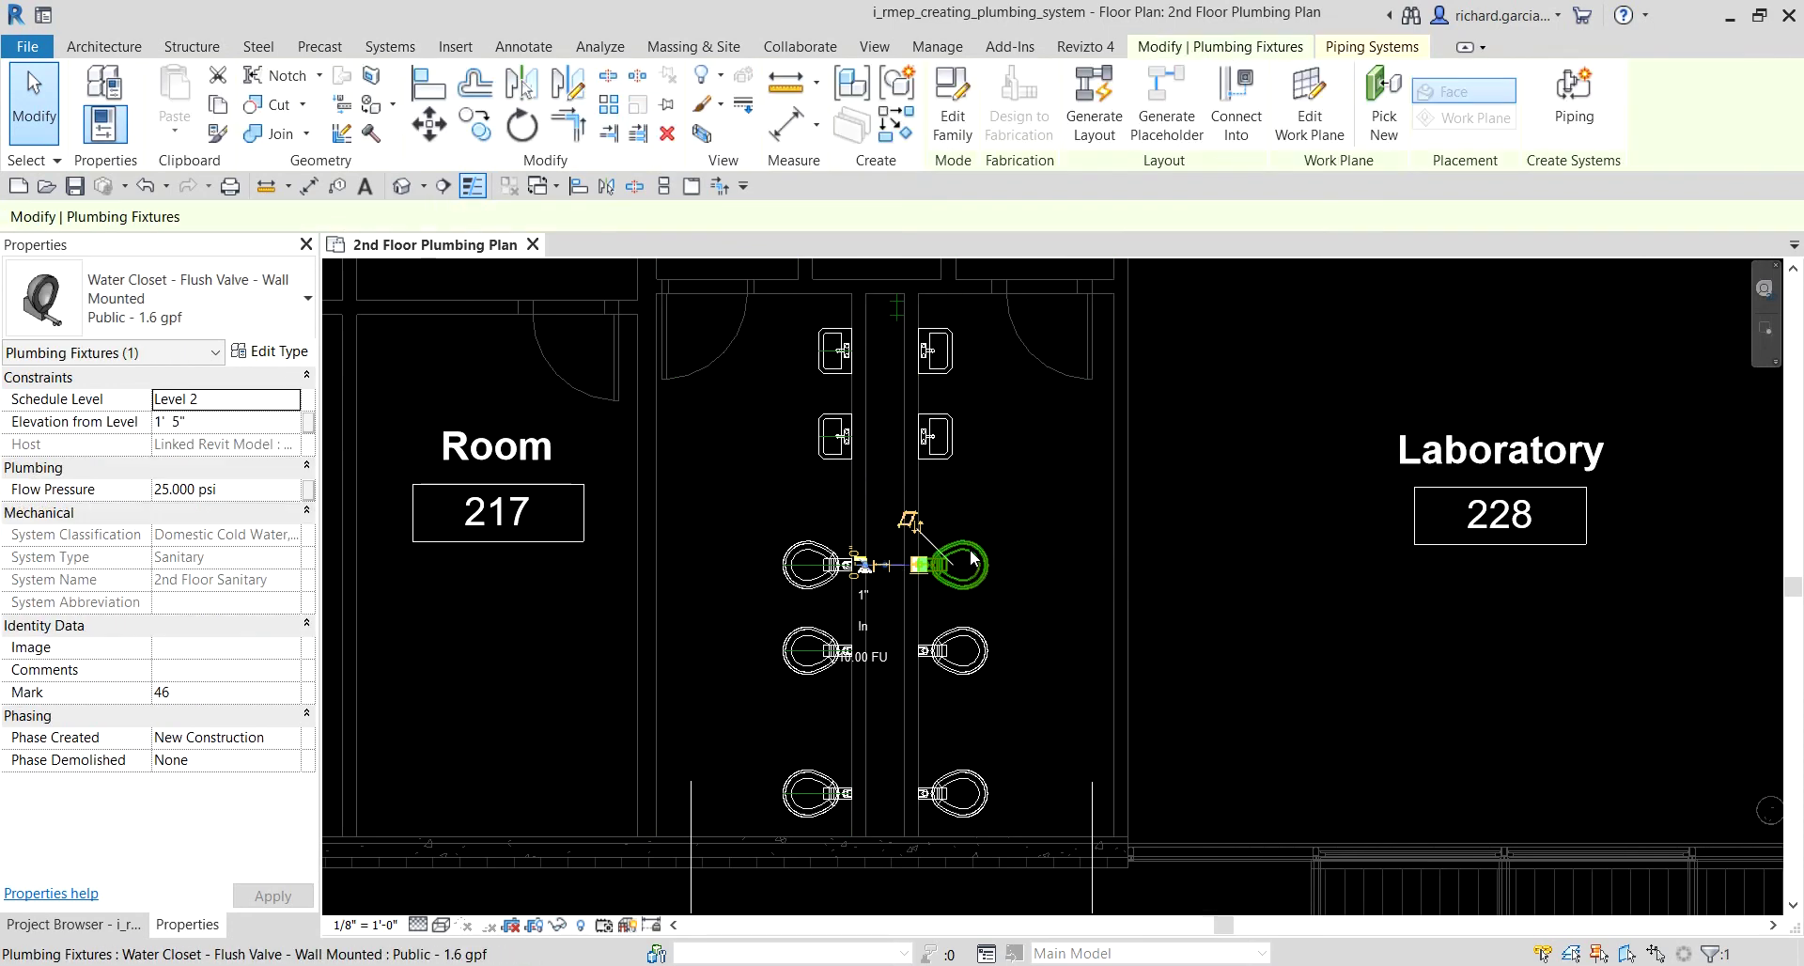
click(1372, 47)
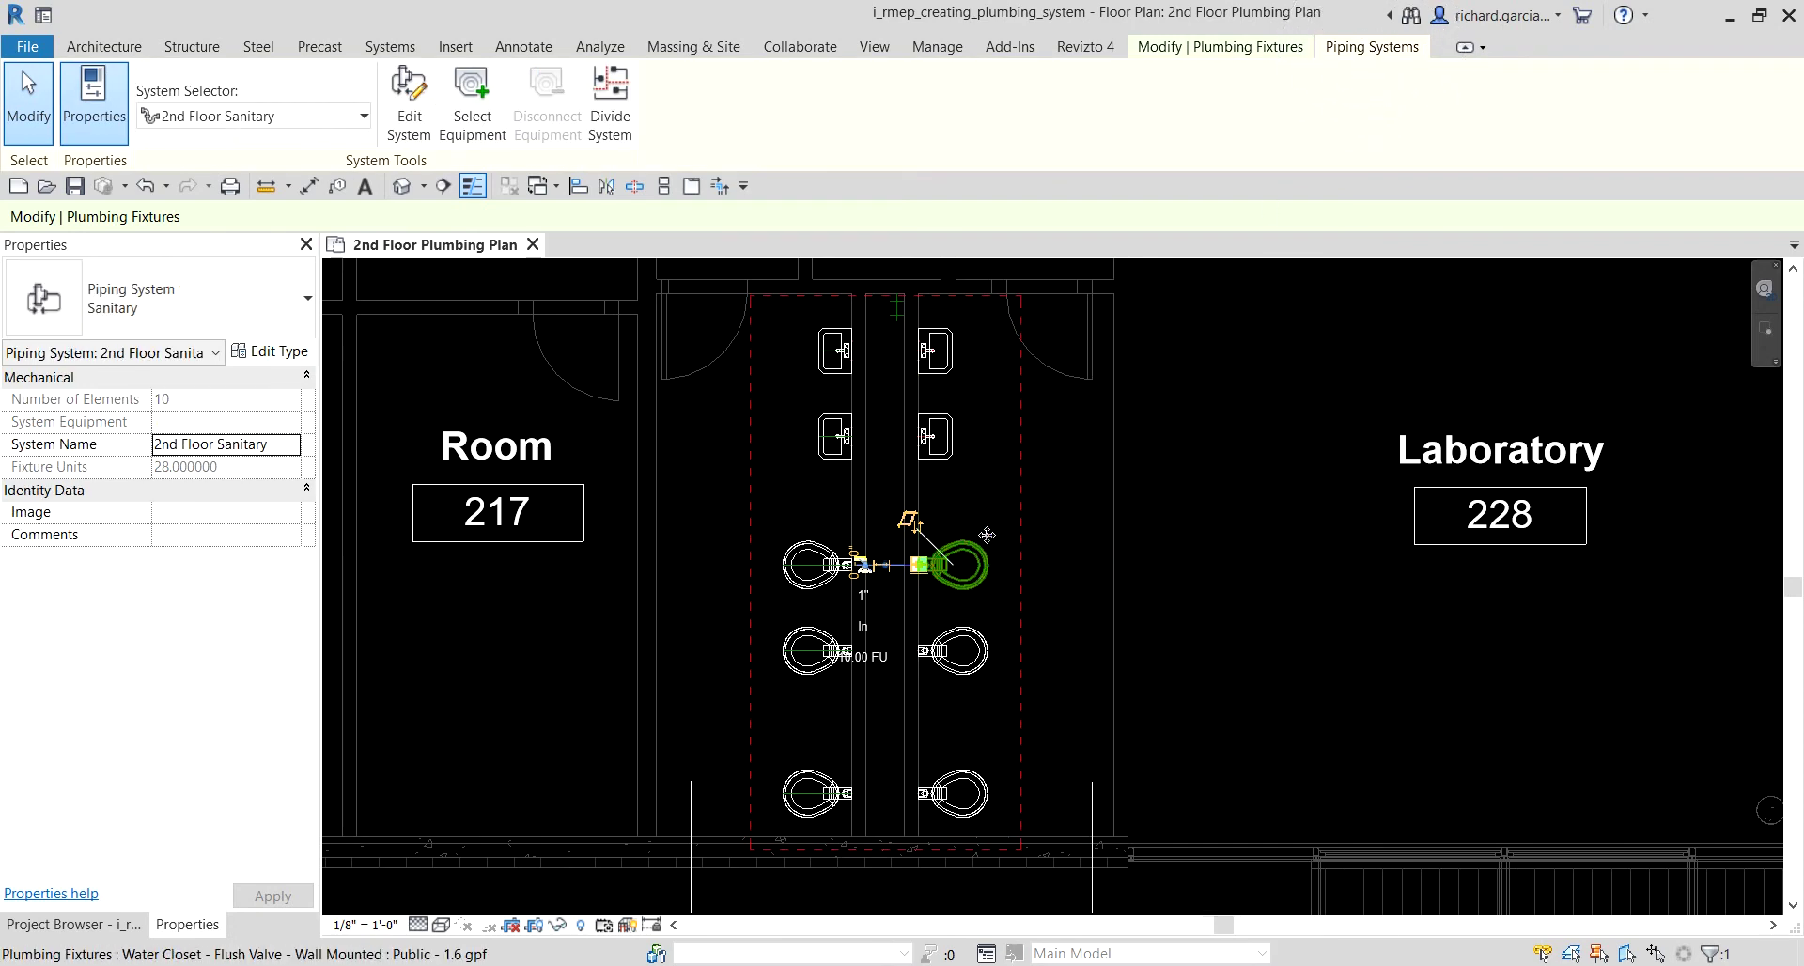
click(978, 562)
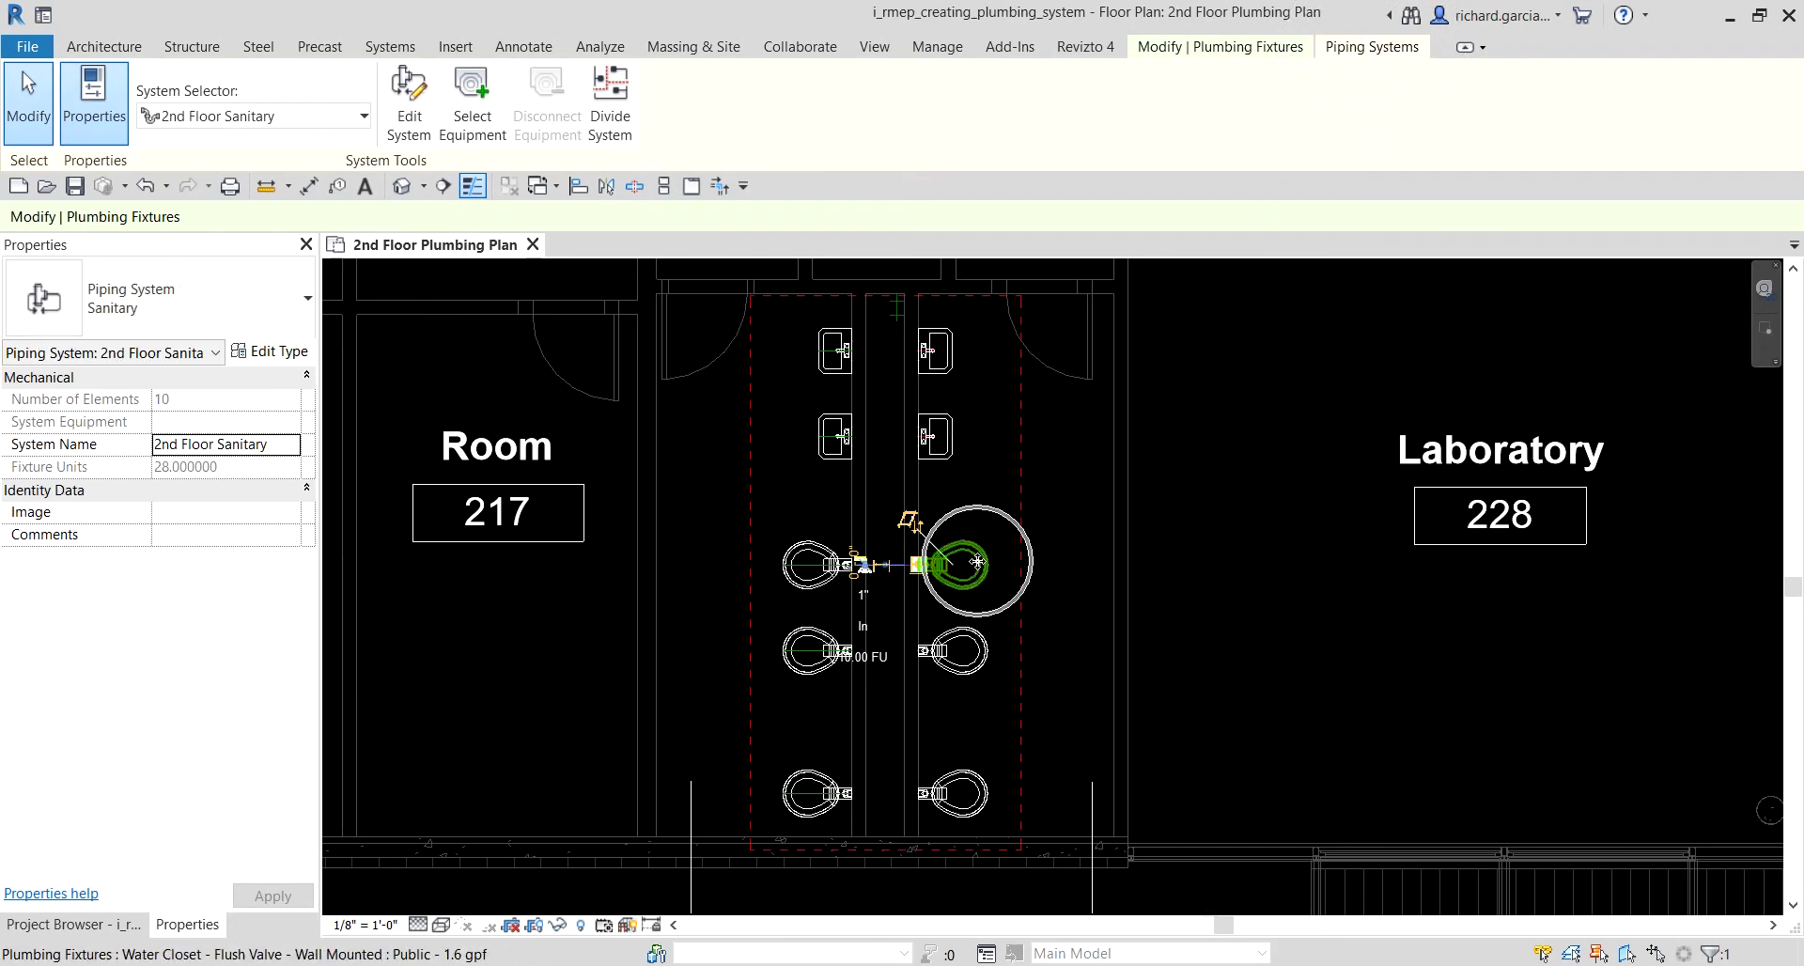
click(157, 450)
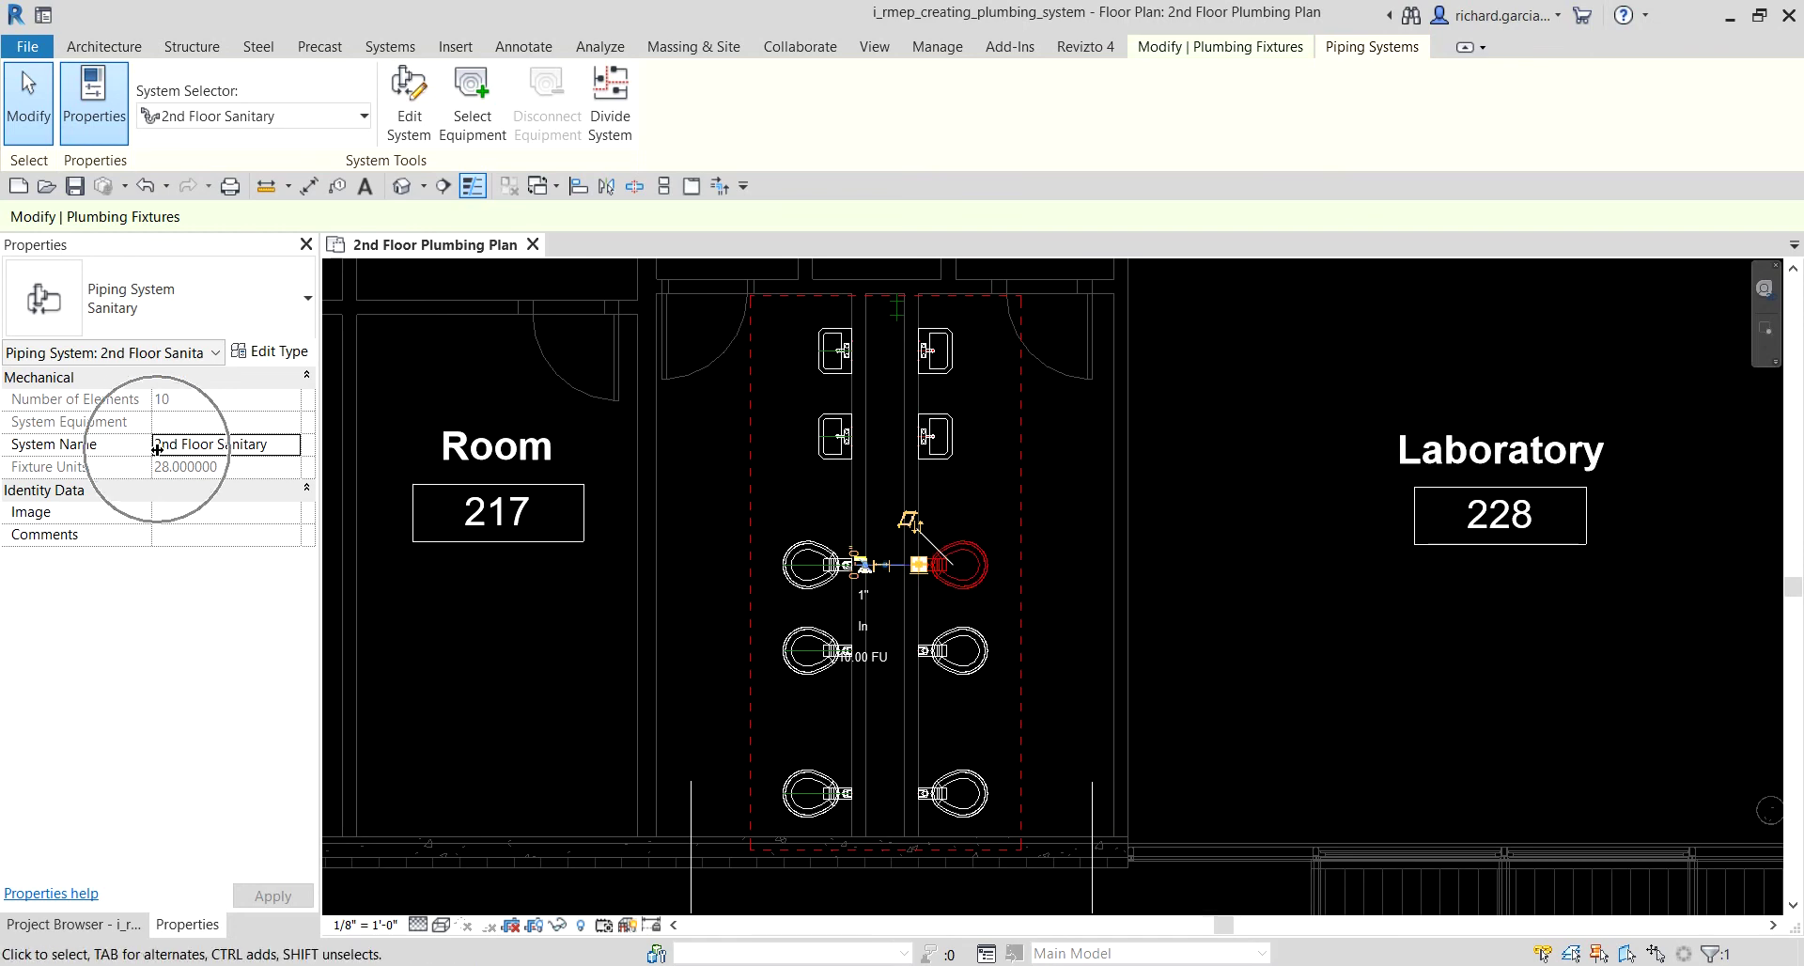
click(159, 452)
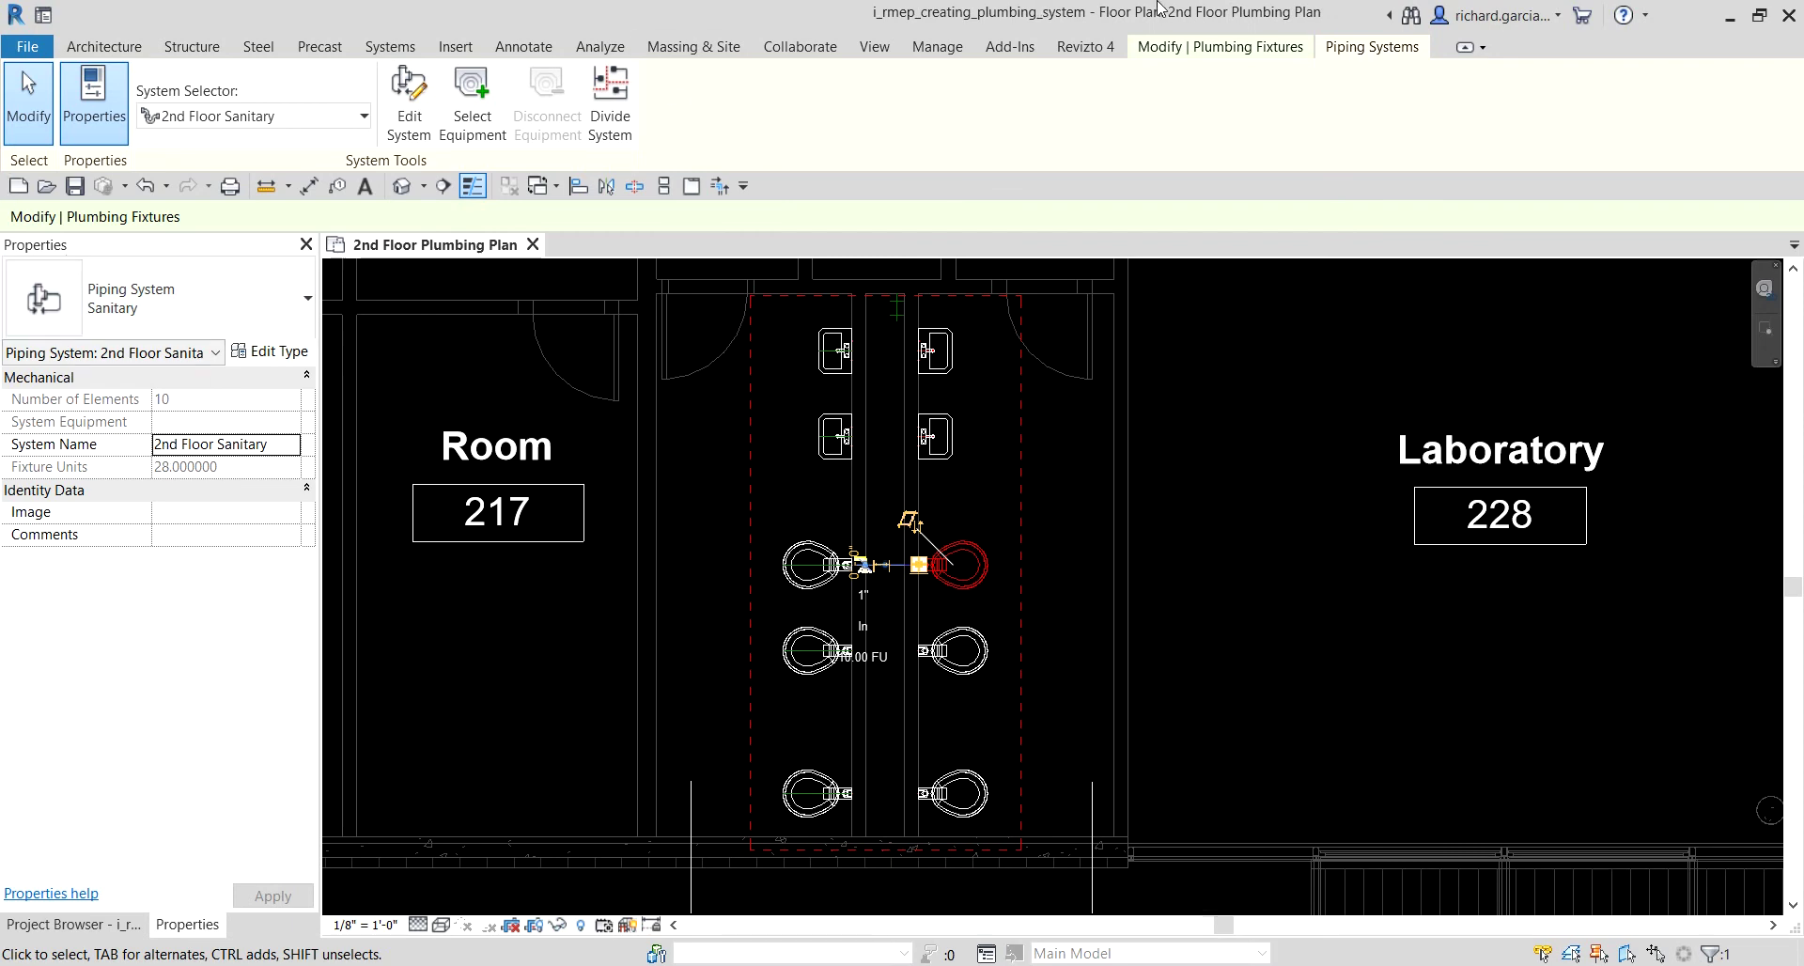
click(28, 103)
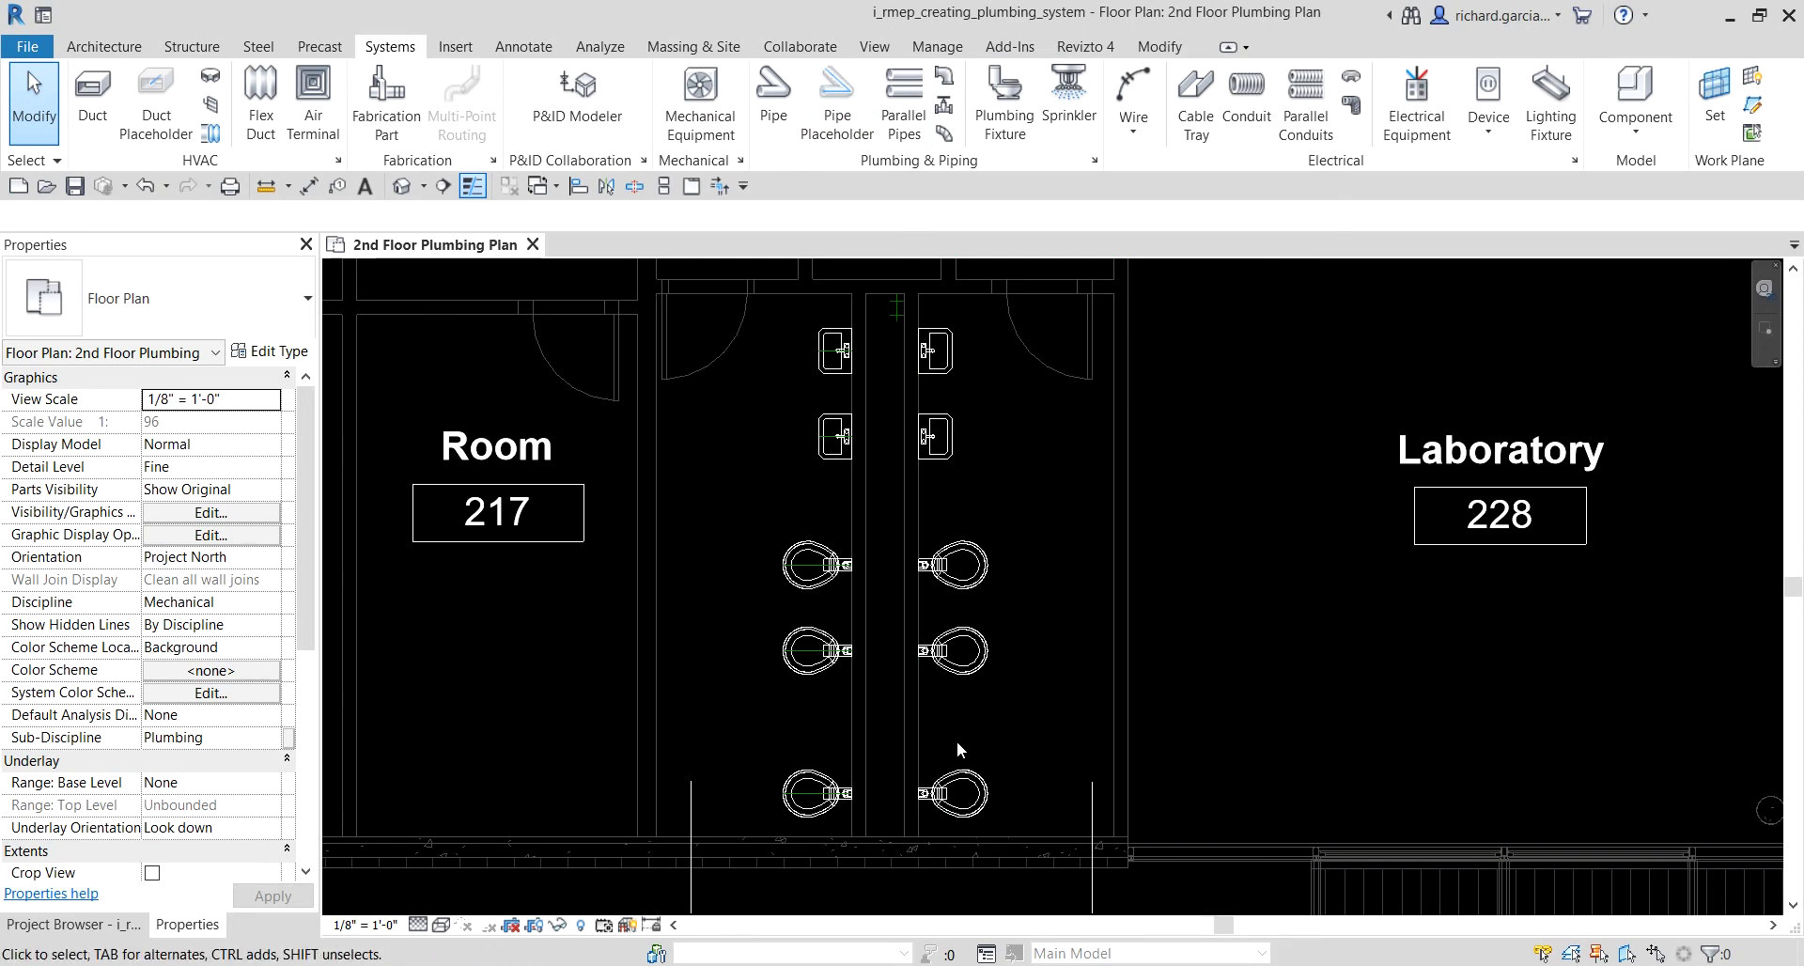
Step: Start generating a pipe layout from the middle water closet in Men 226 and place its base at the upper end of the plumbing chase
click(947, 672)
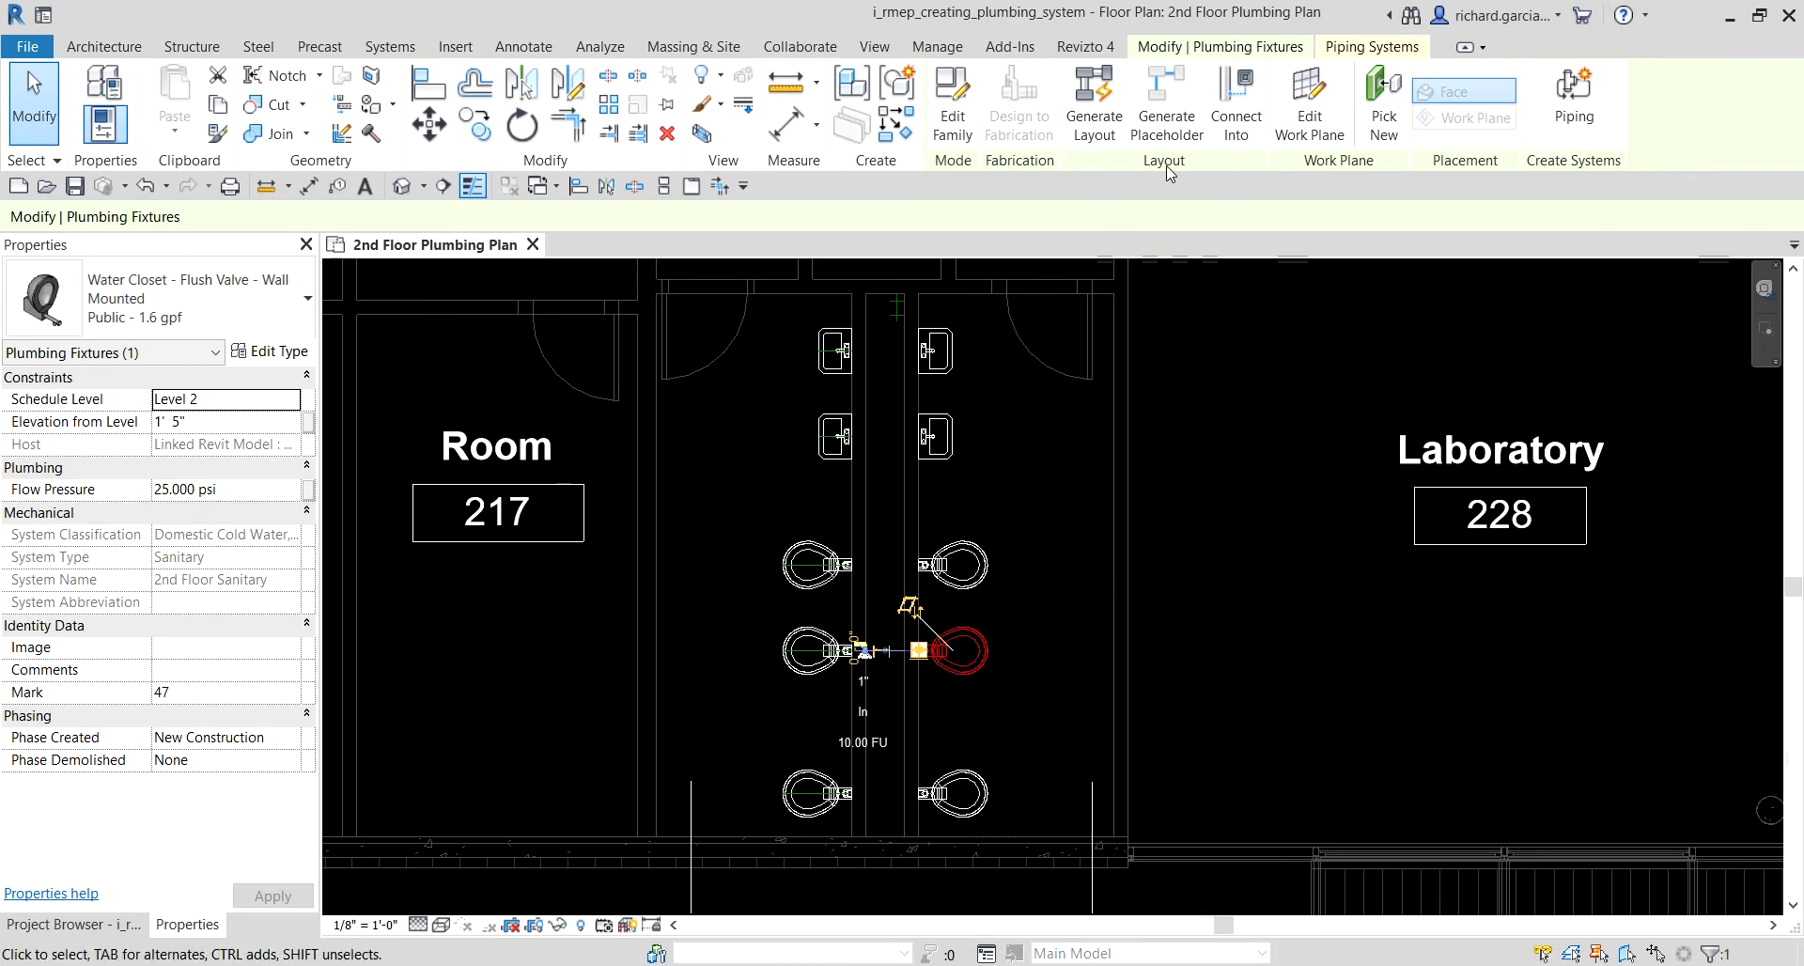
click(1090, 108)
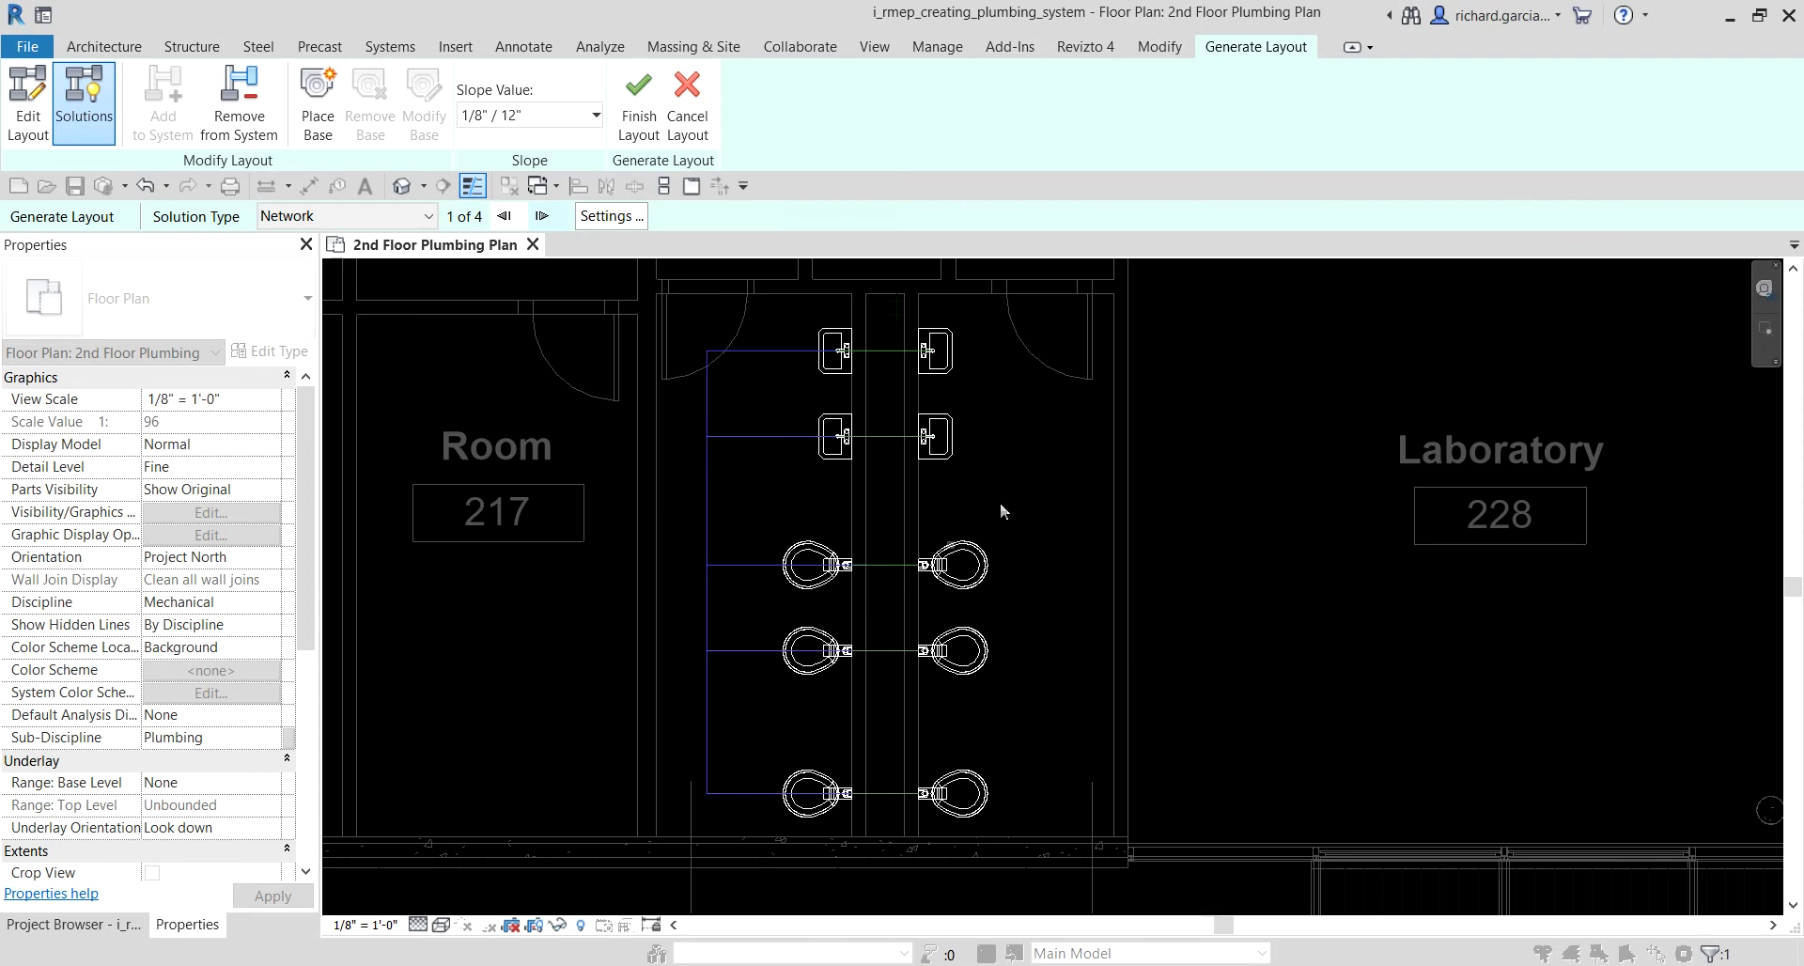
click(319, 104)
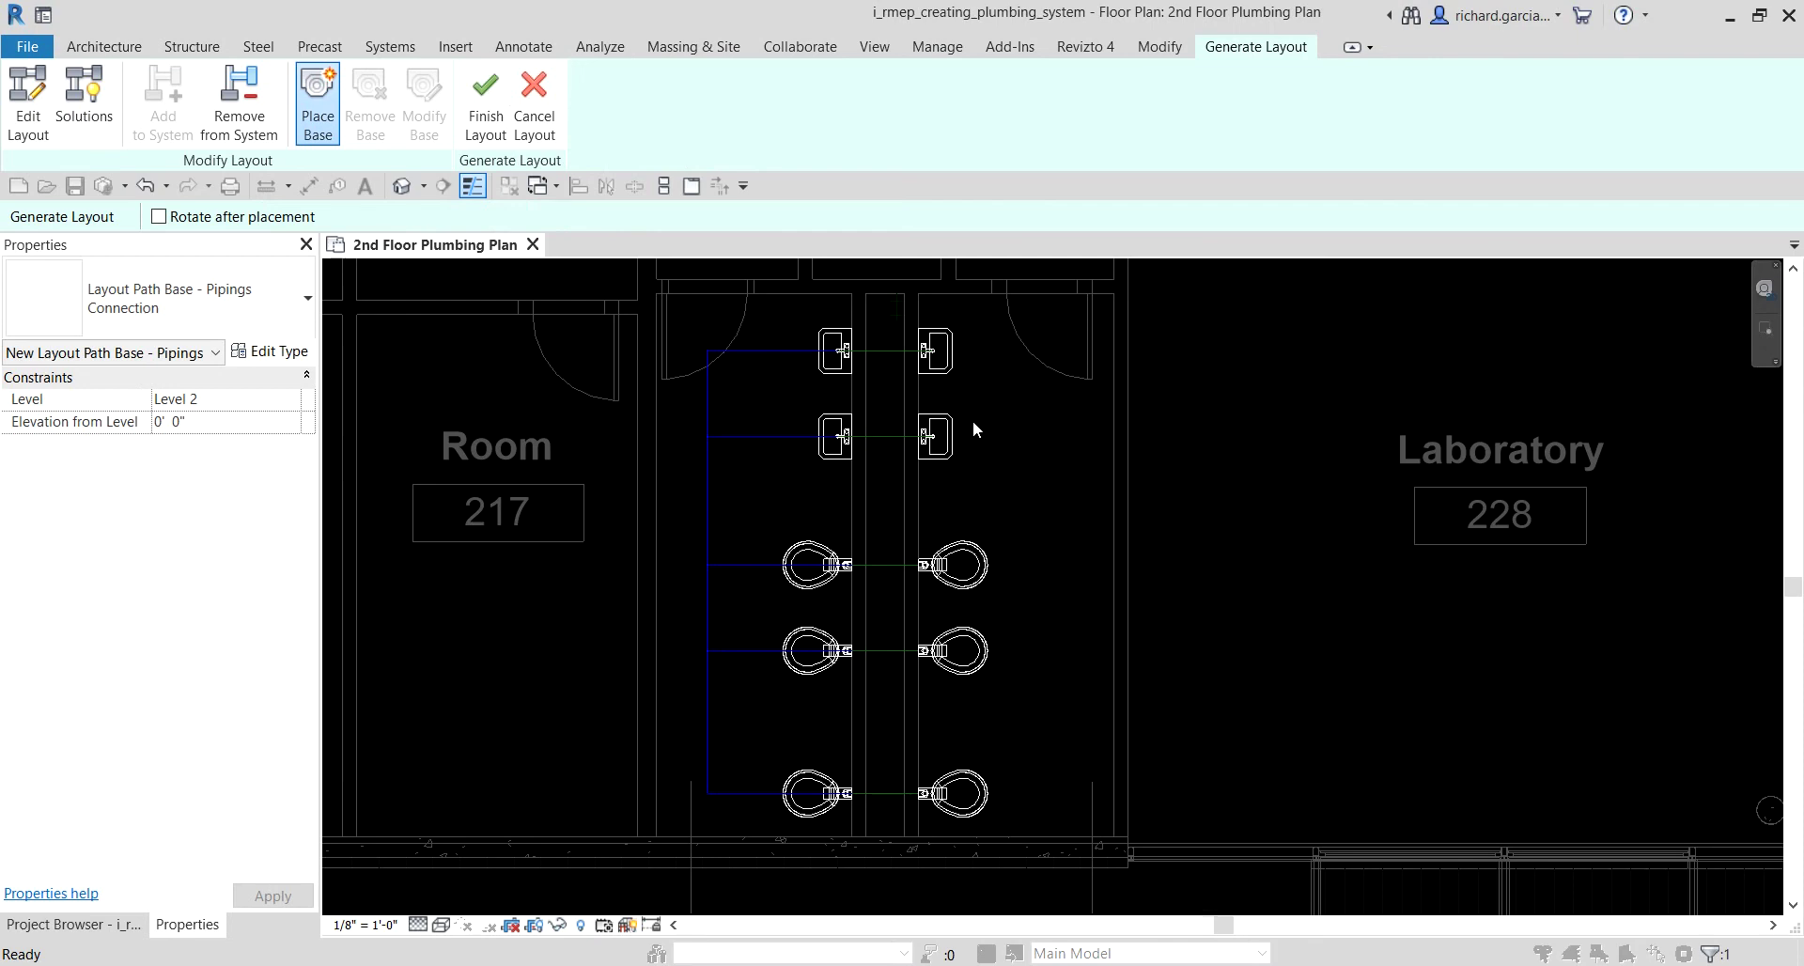
scroll(1027, 588, up, 5)
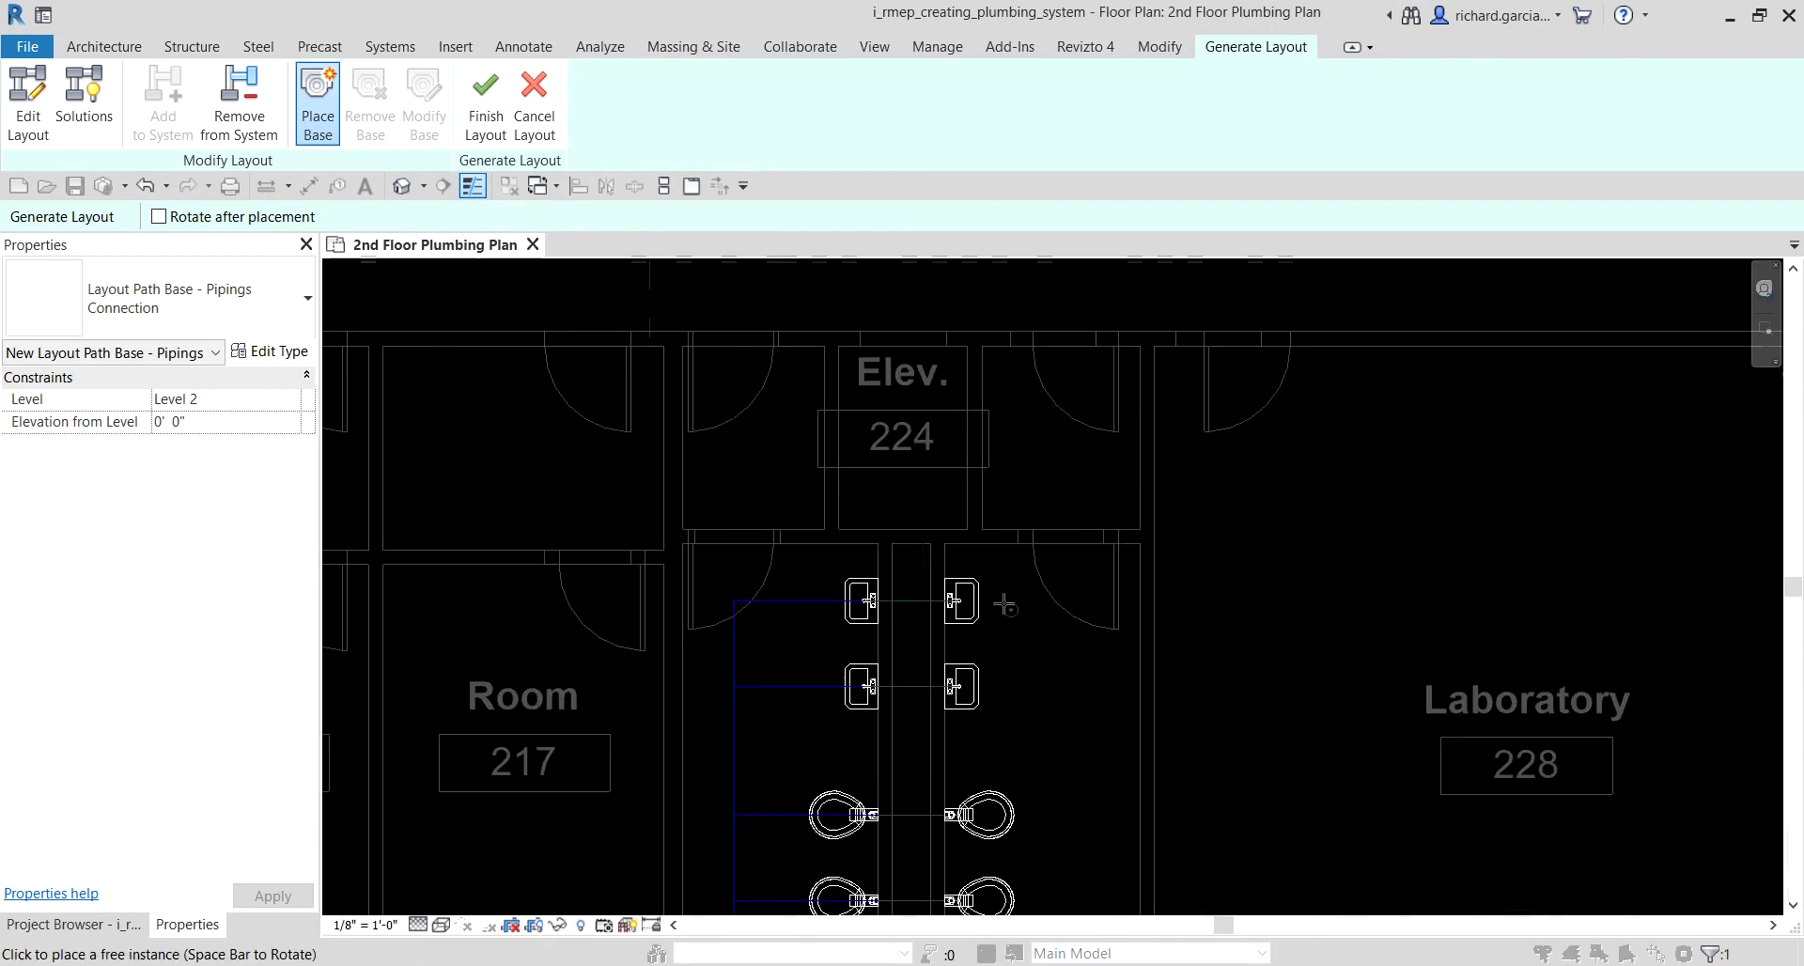
scroll(939, 563, up, 5)
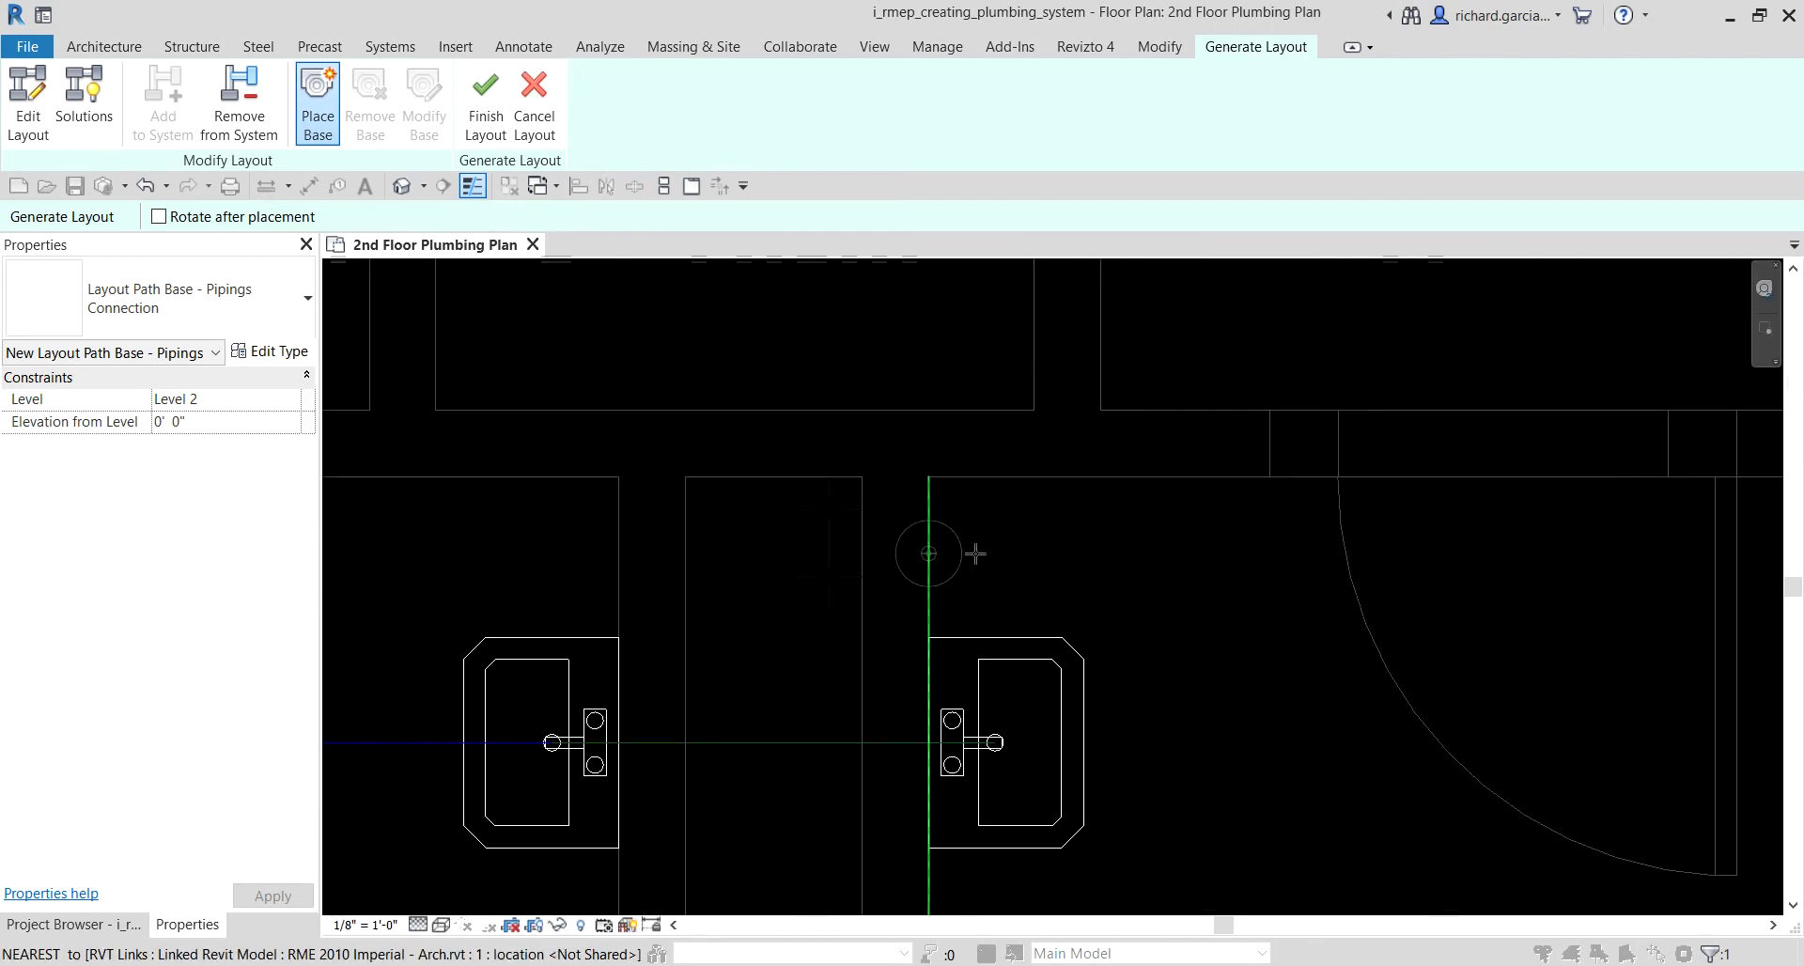
middle_drag(985, 553, 1024, 551)
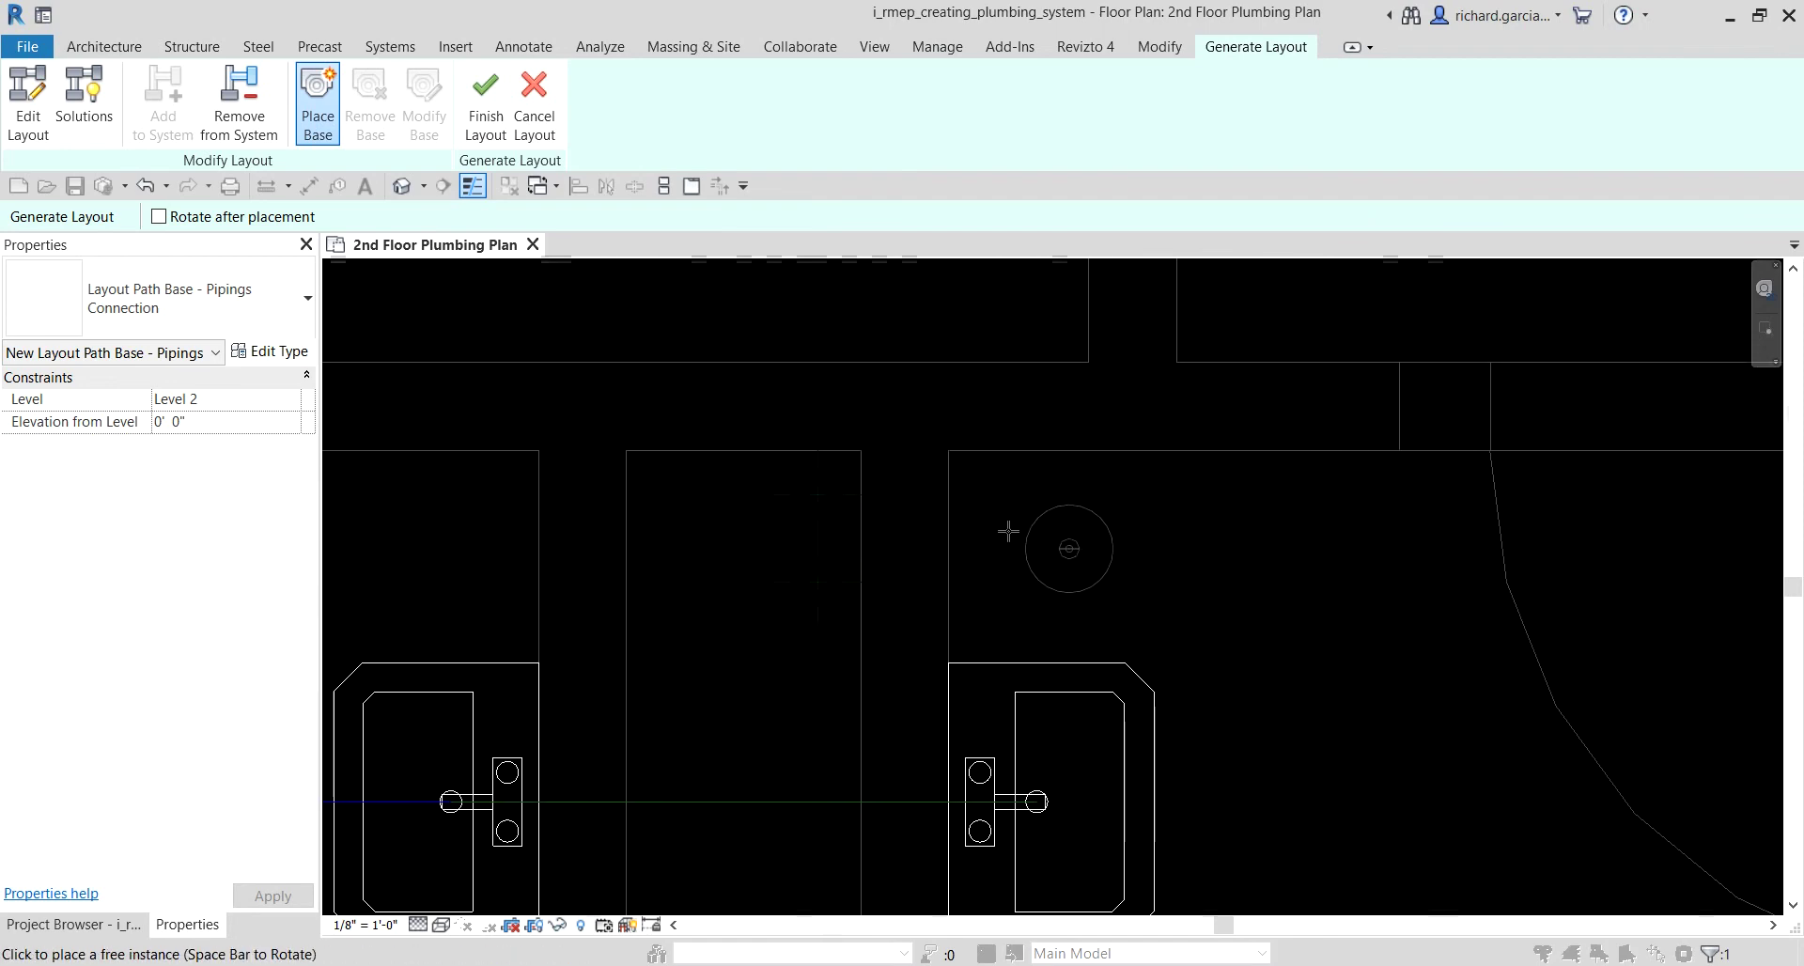
click(816, 492)
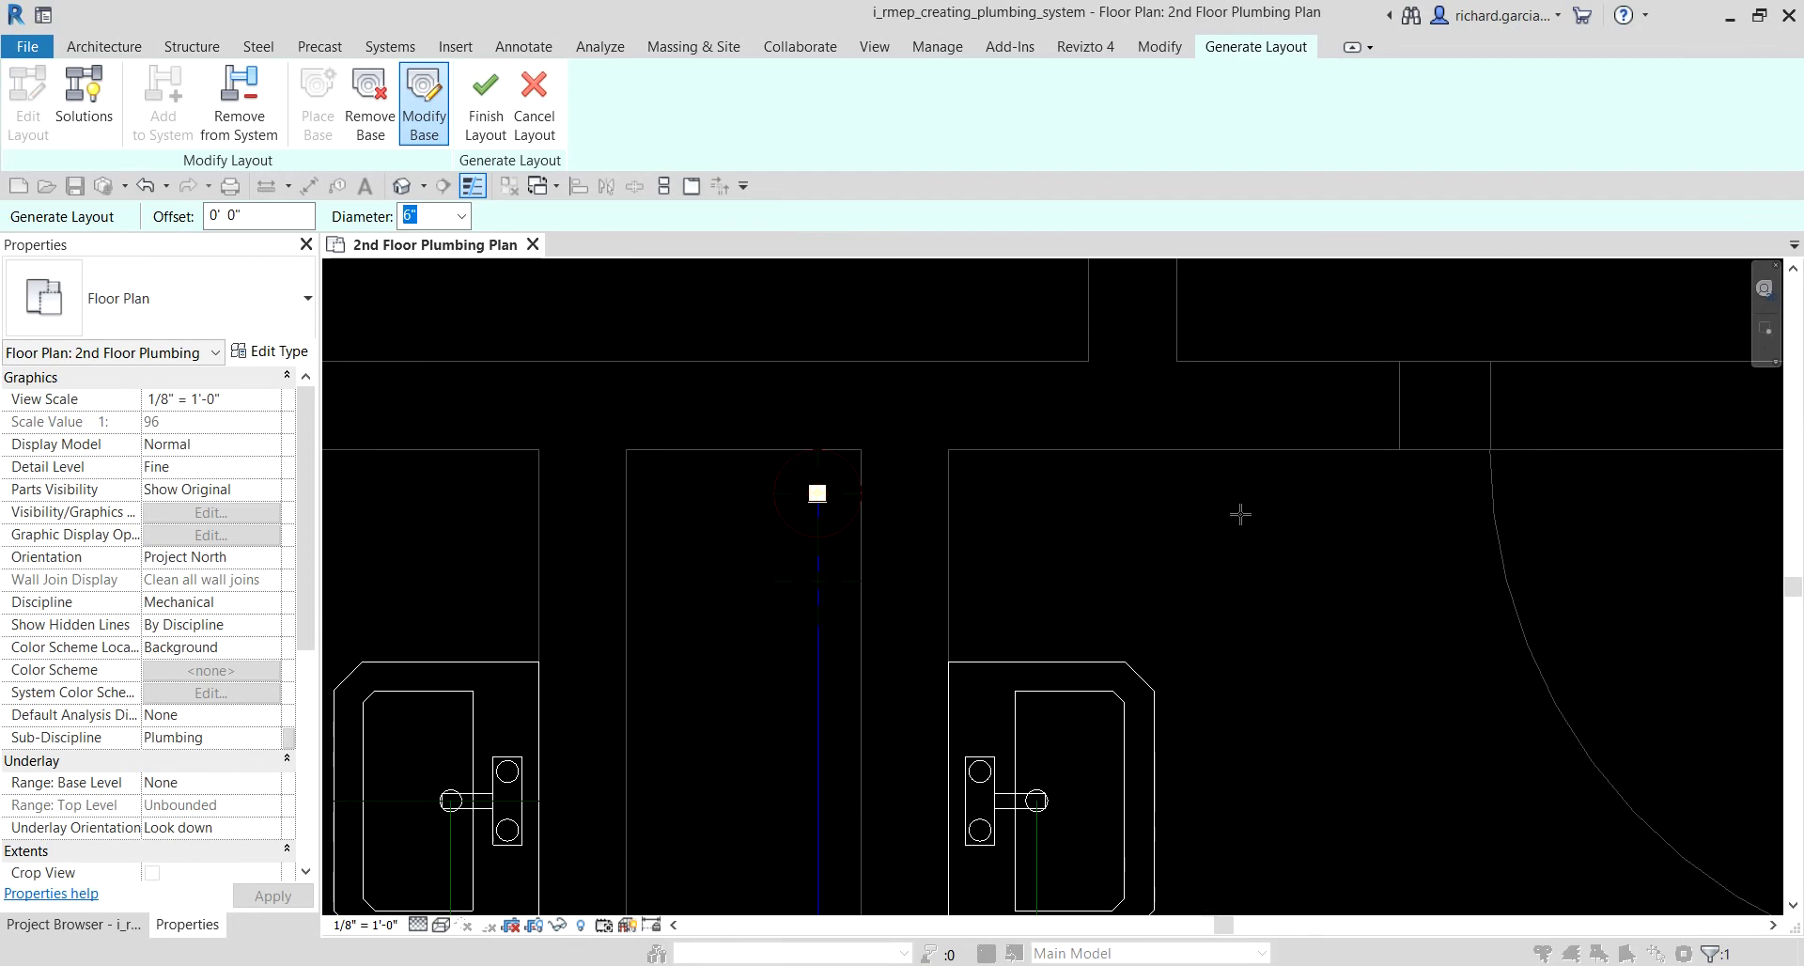
Step: Set the layout base's offset to -4' 0" and its diameter to 4"
scroll(1241, 513, down, 5)
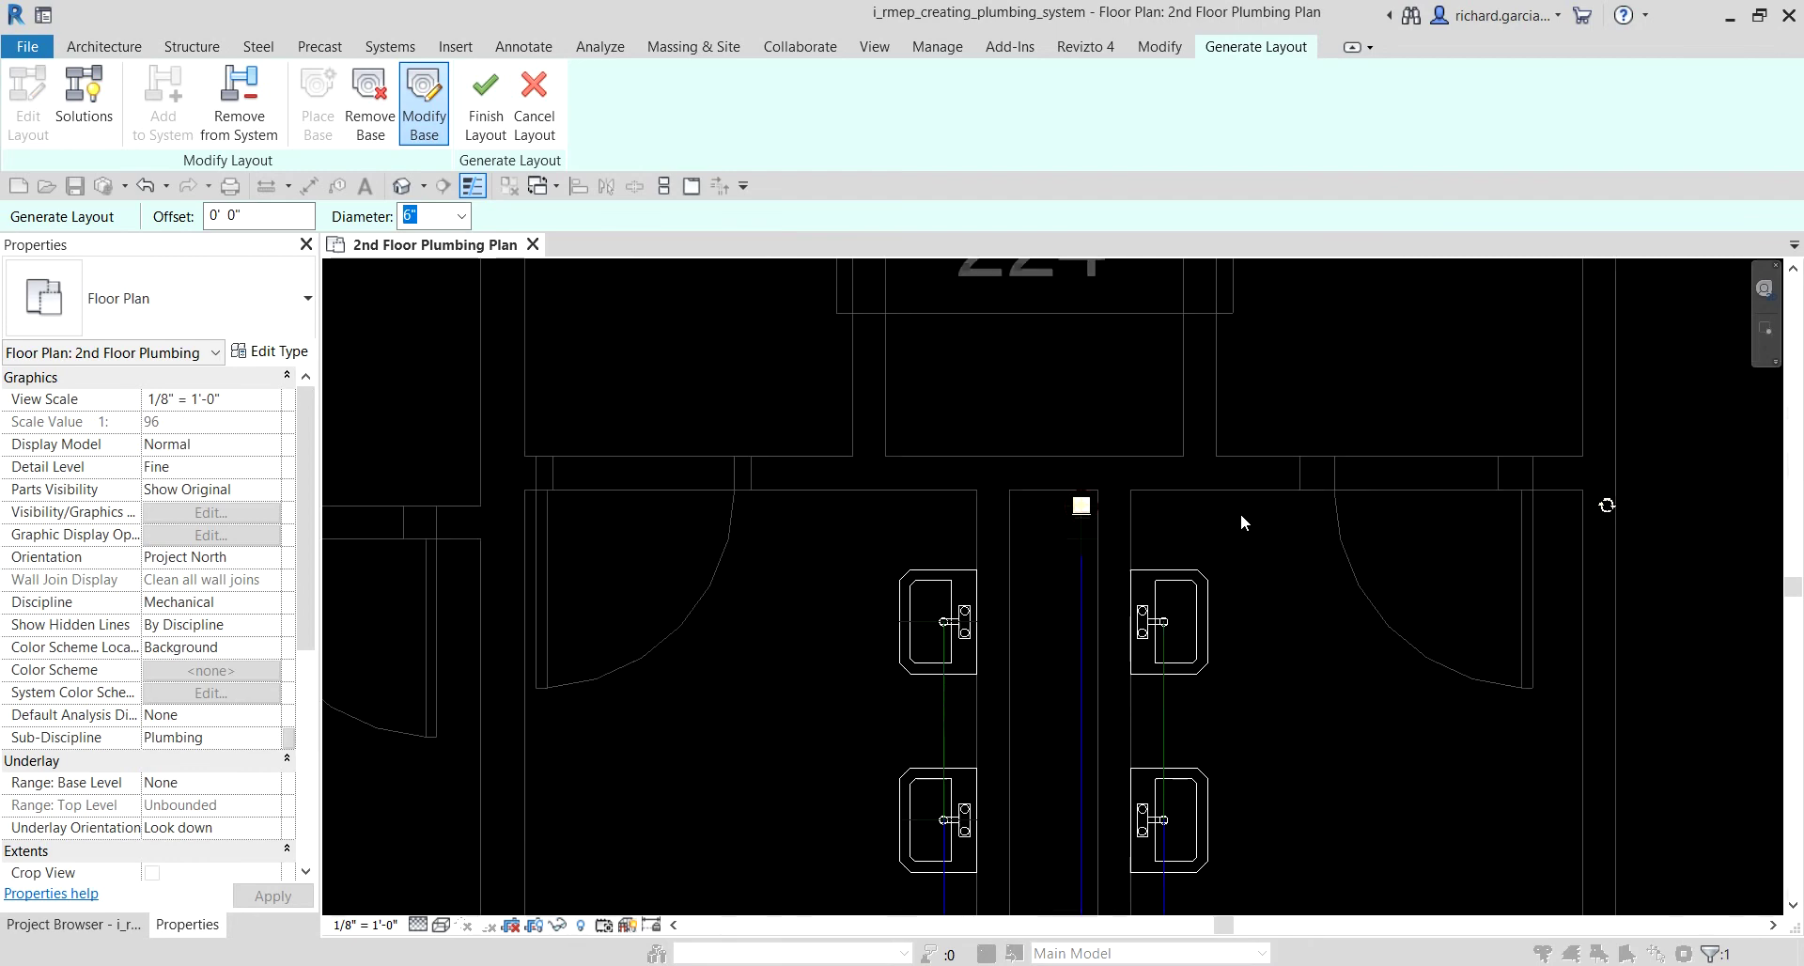
middle_drag(1310, 709, 1250, 661)
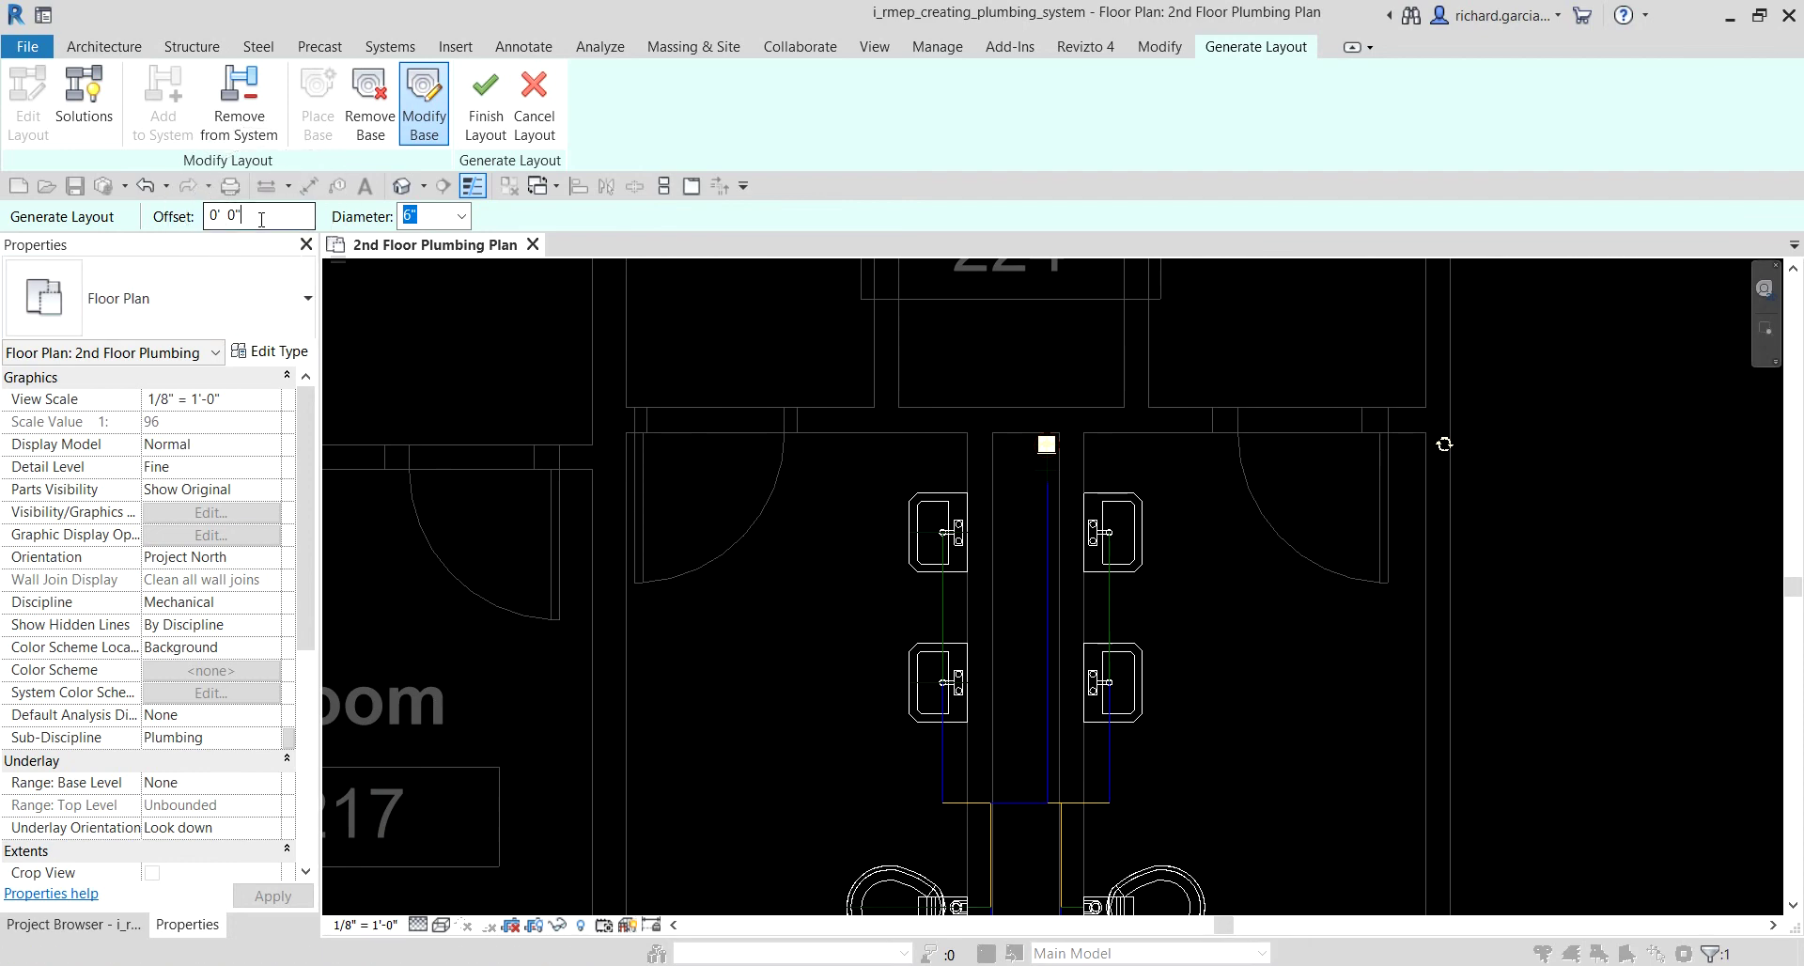
drag(261, 219, 172, 214)
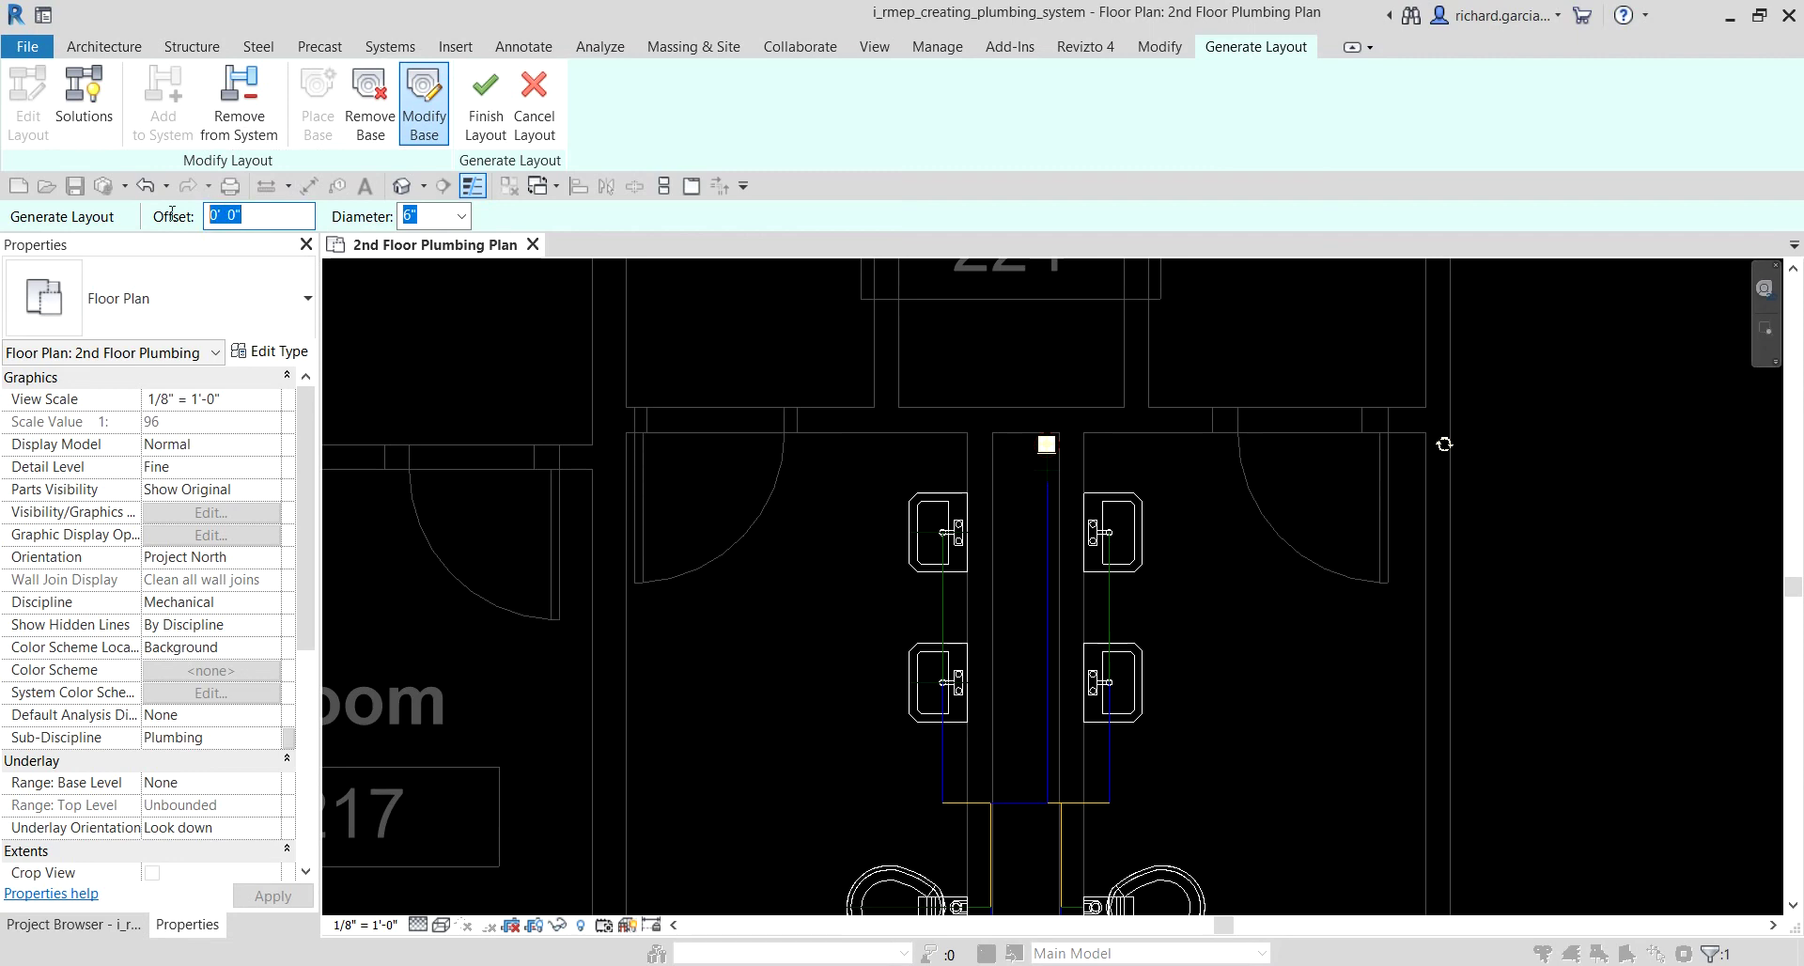
text(-4)
key(Return)
click(463, 216)
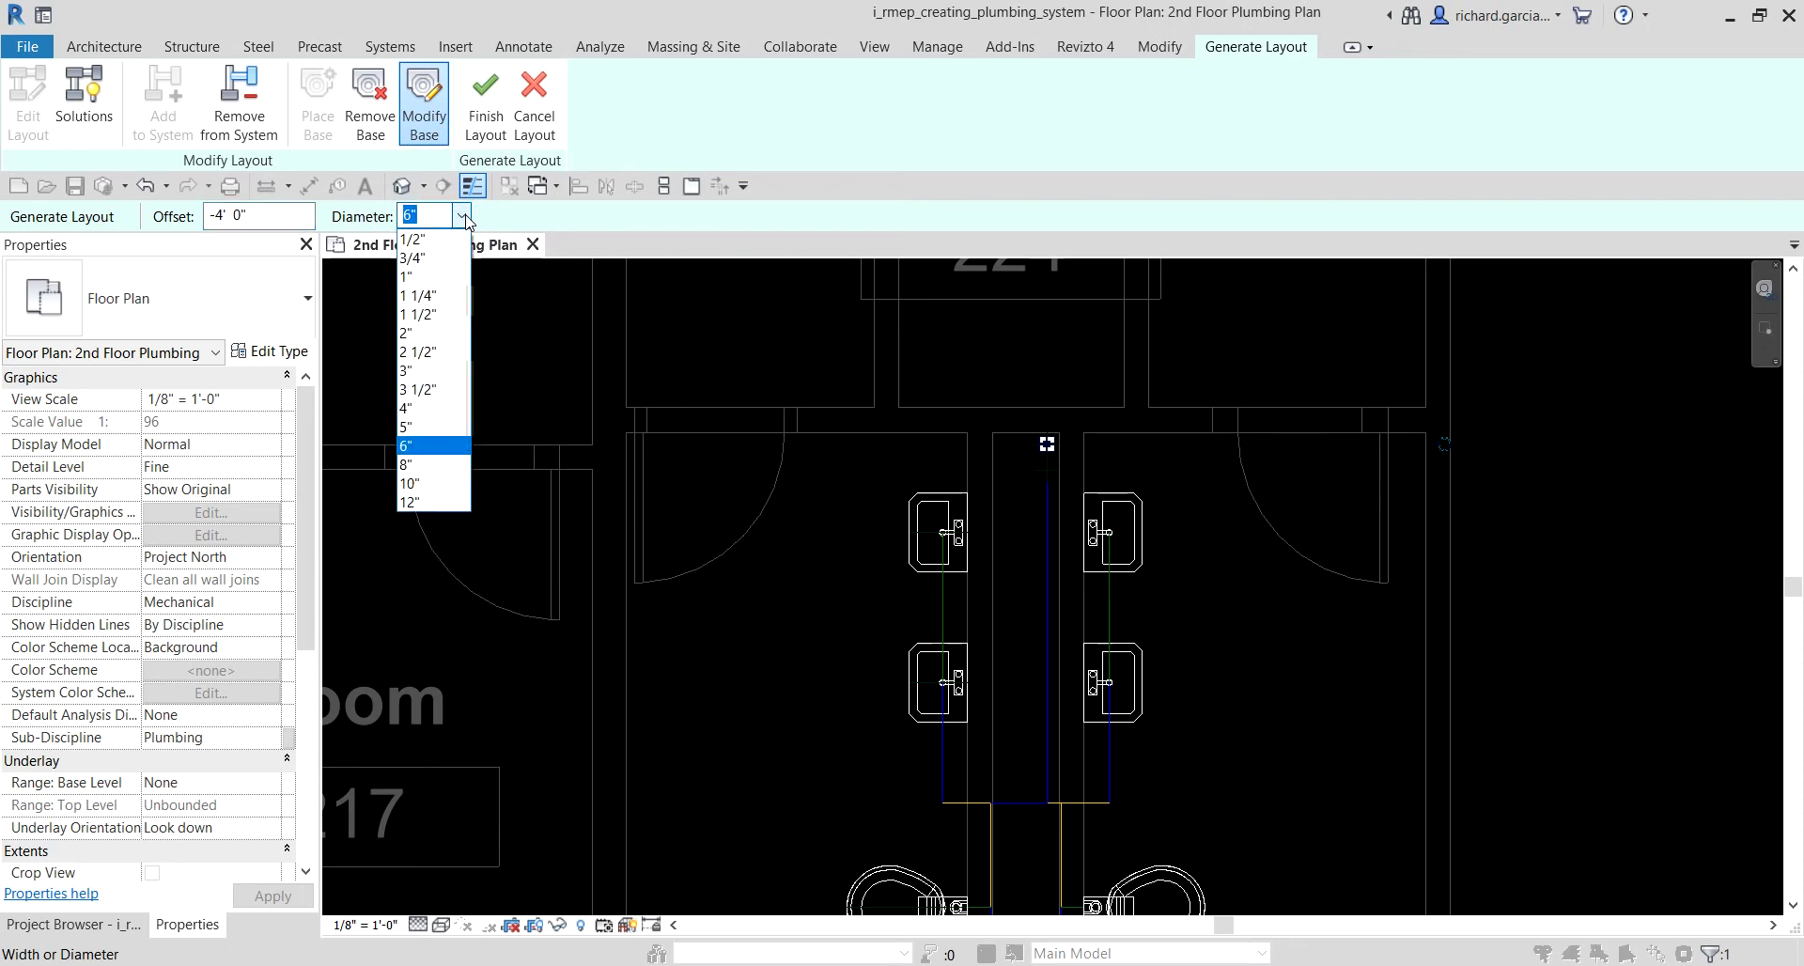
click(428, 410)
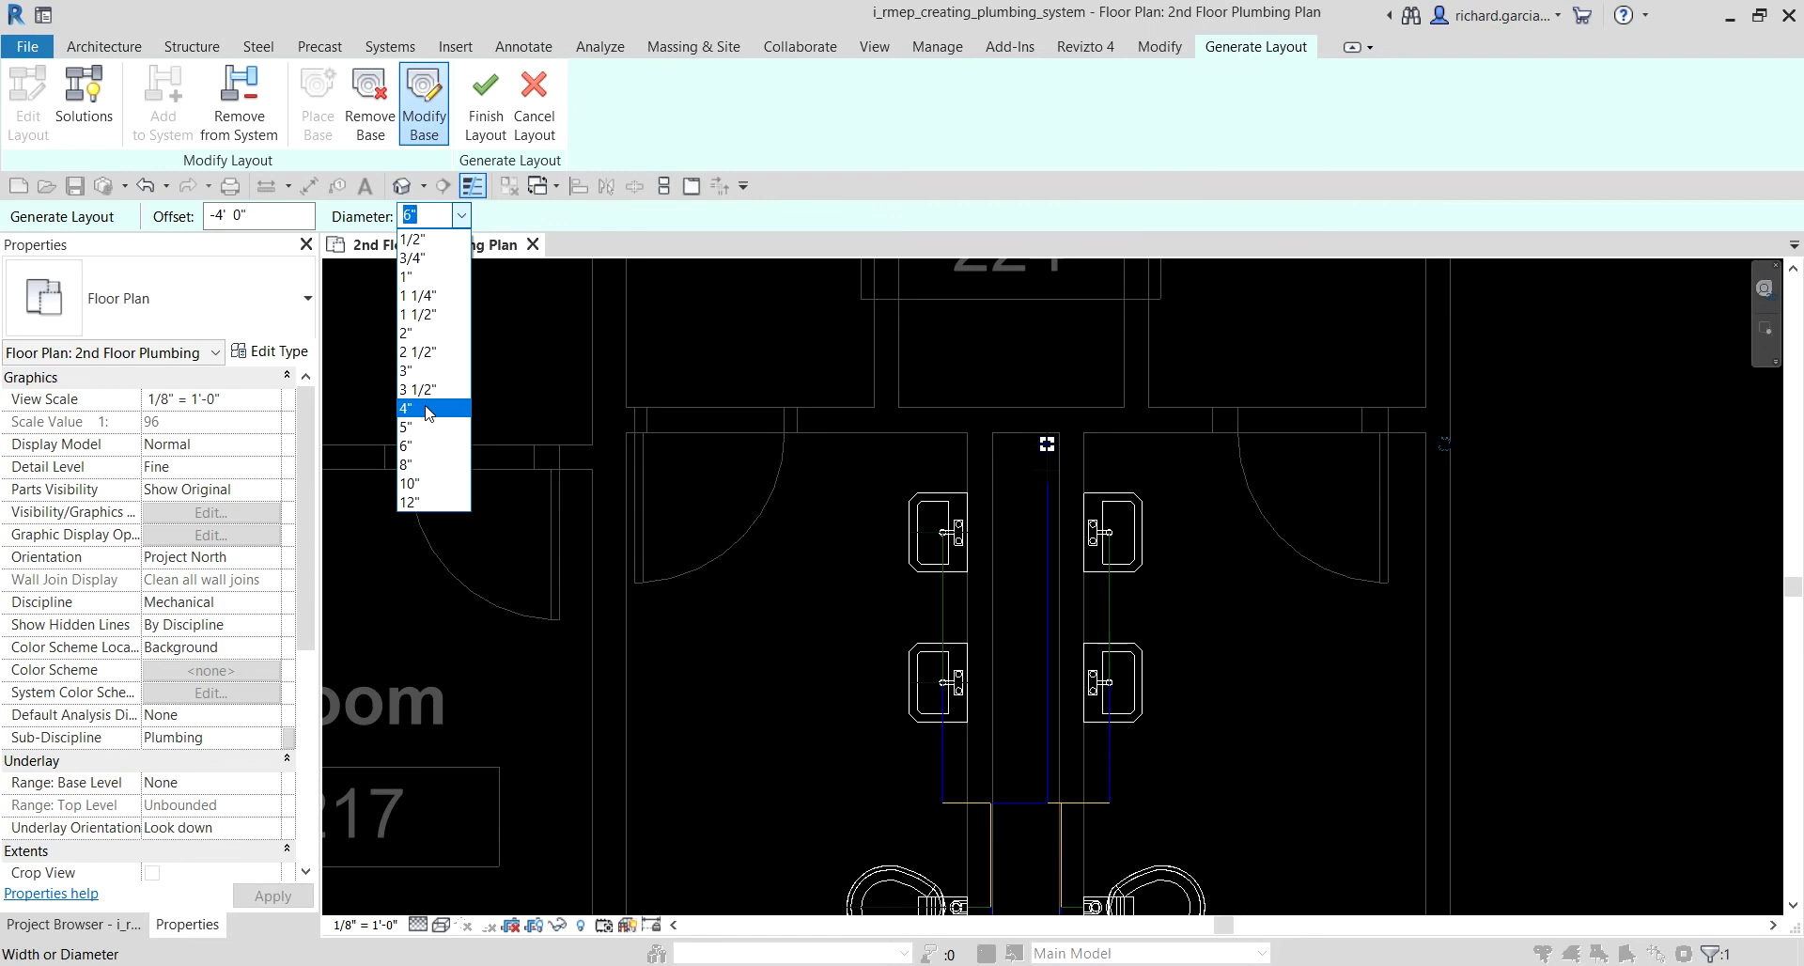
click(426, 408)
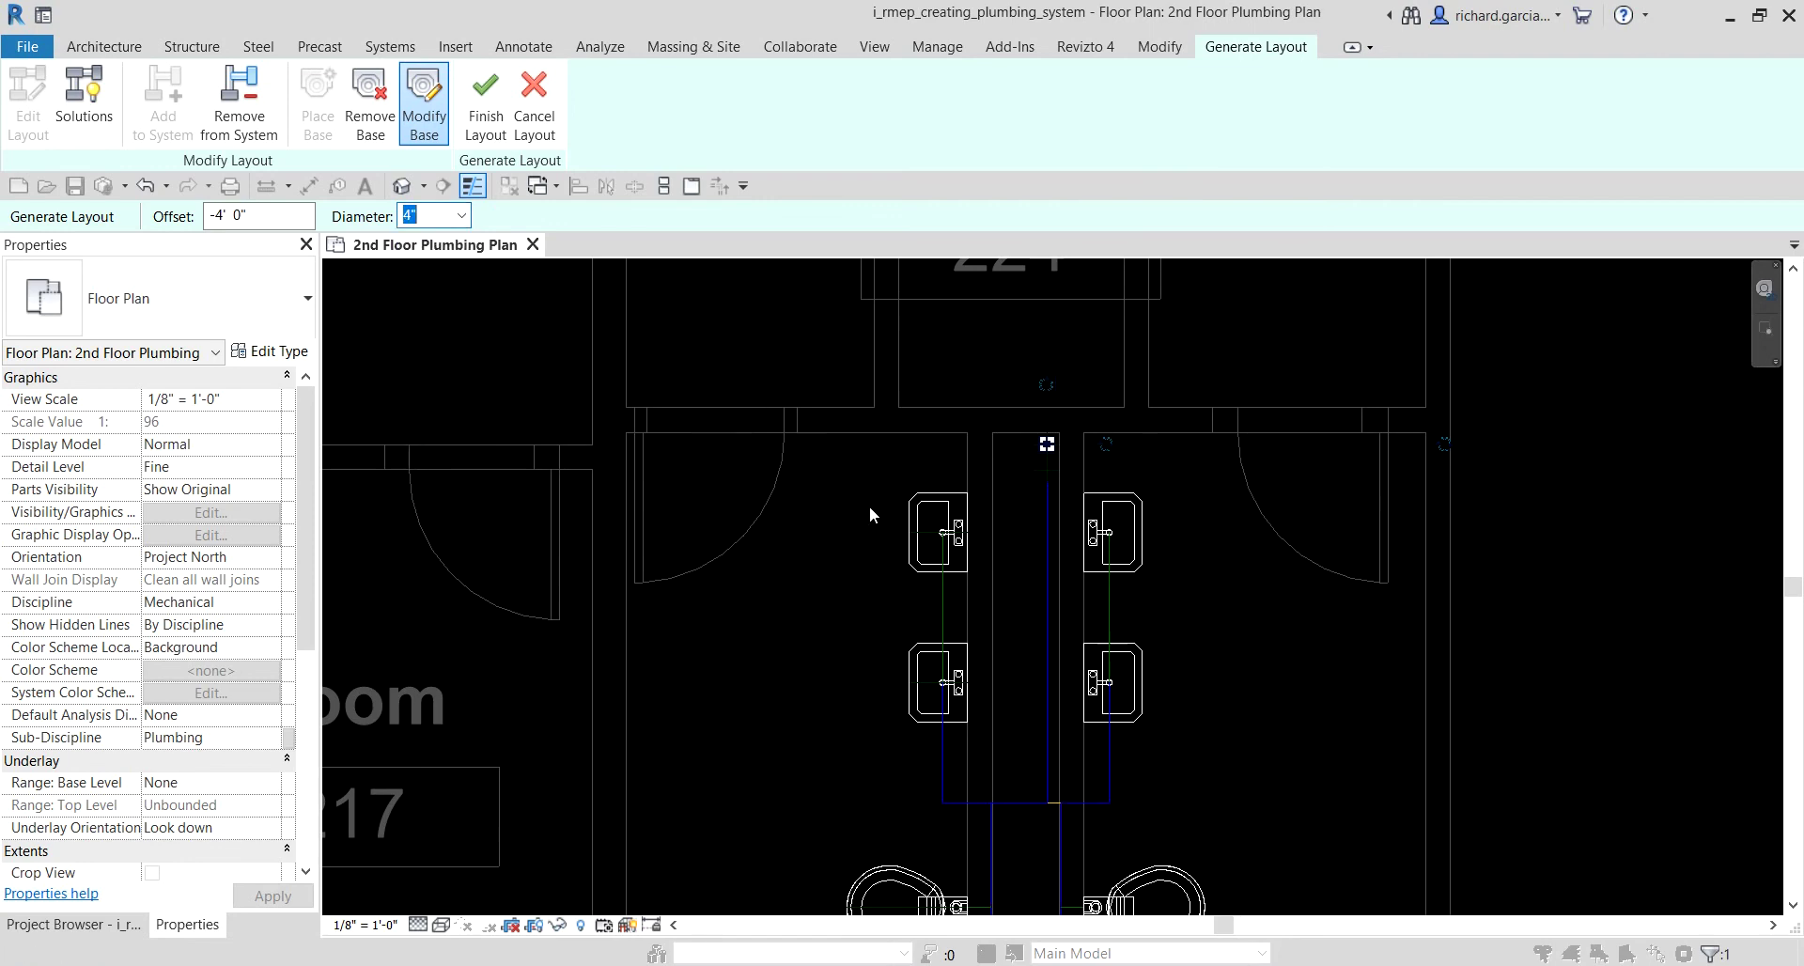
Step: Choose Network layout solution 3 of 6, which runs the main pipe through Men 226
middle_drag(816, 507, 816, 357)
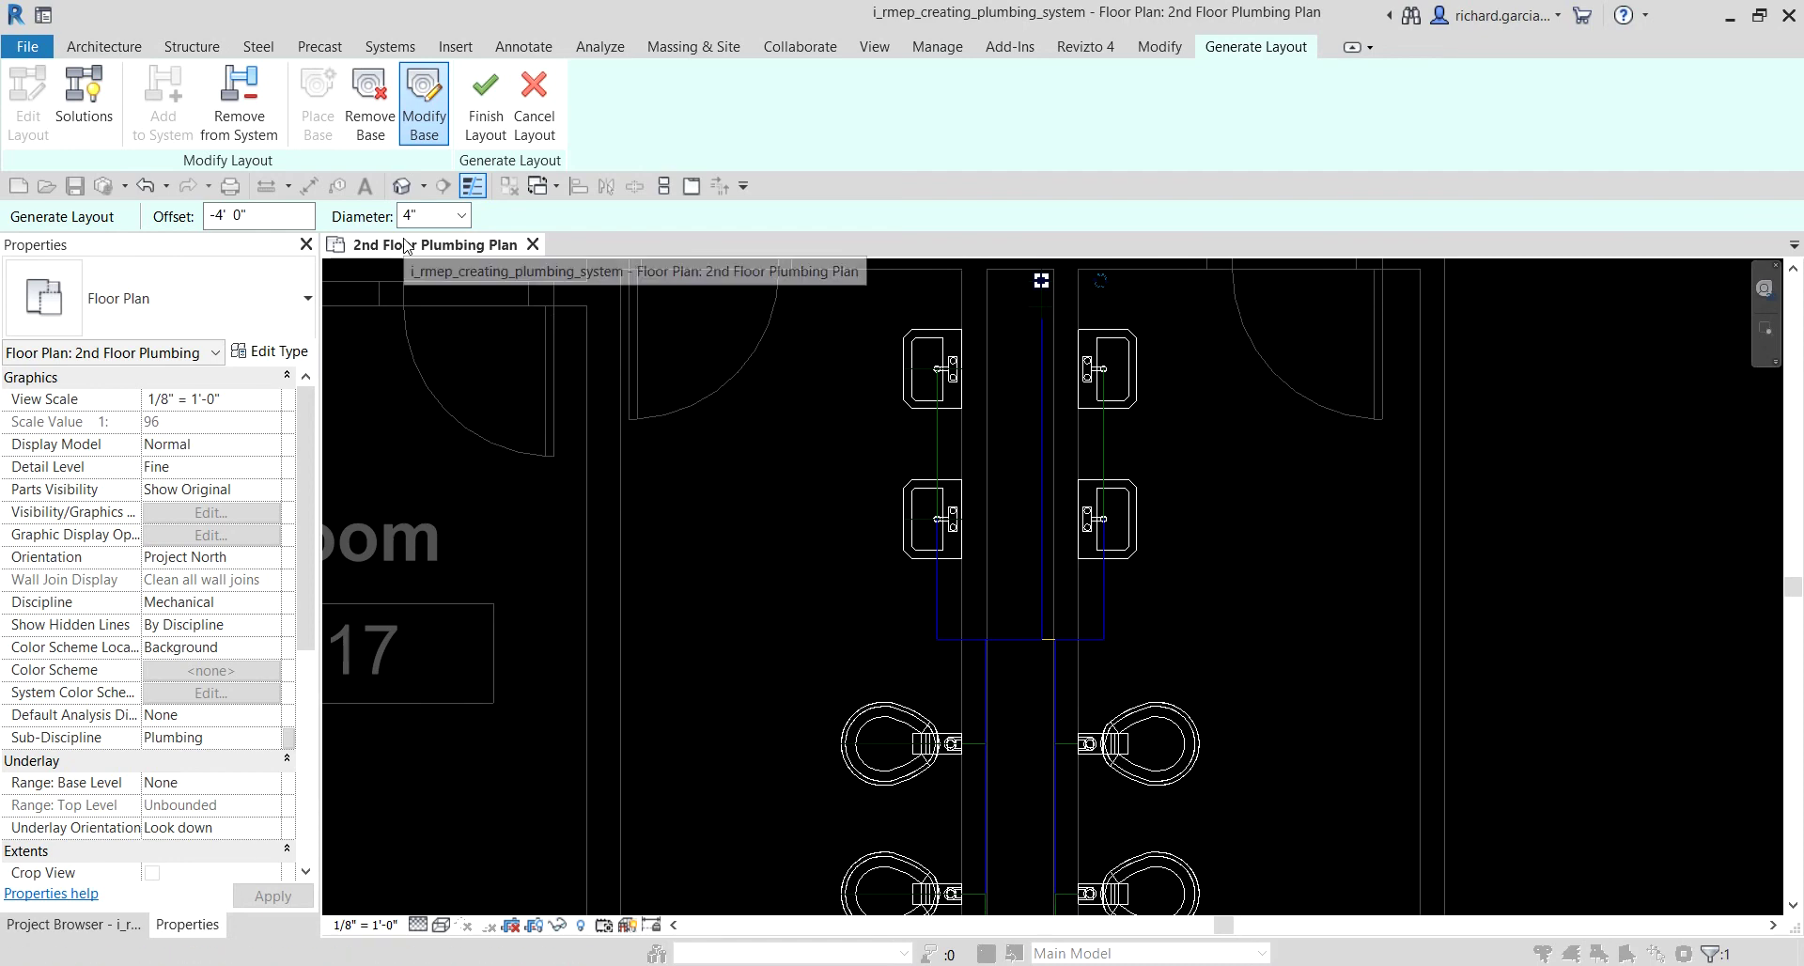
click(85, 94)
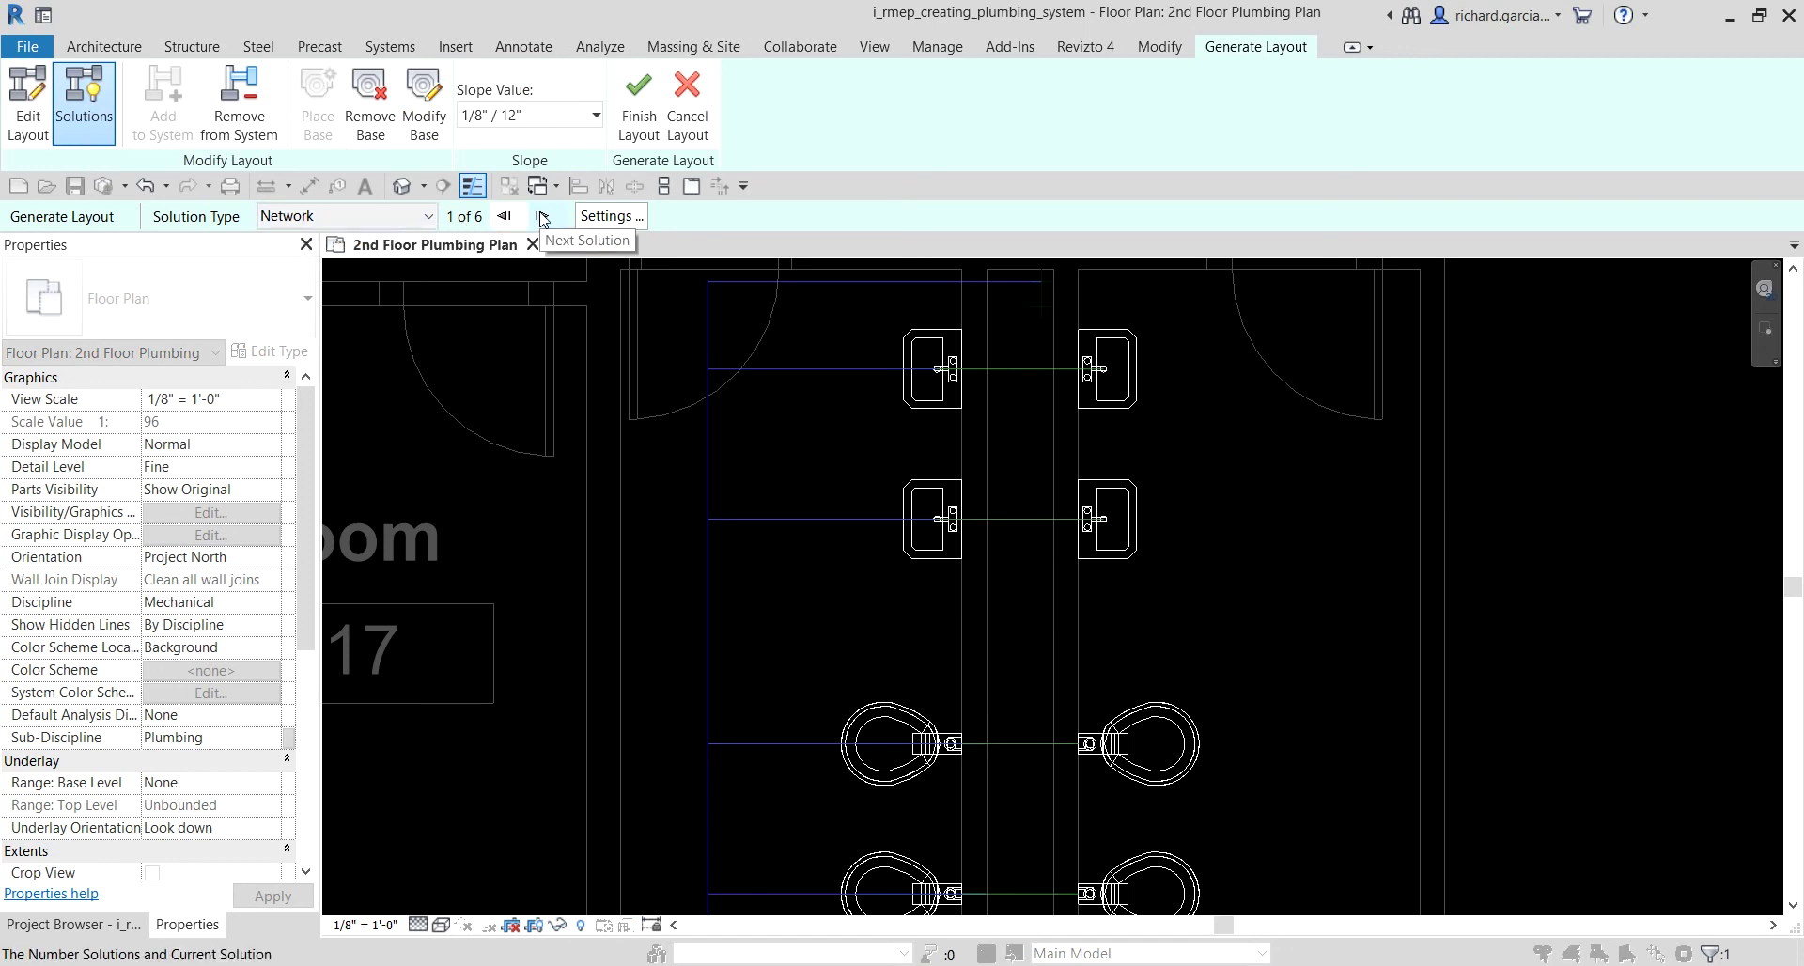
click(506, 217)
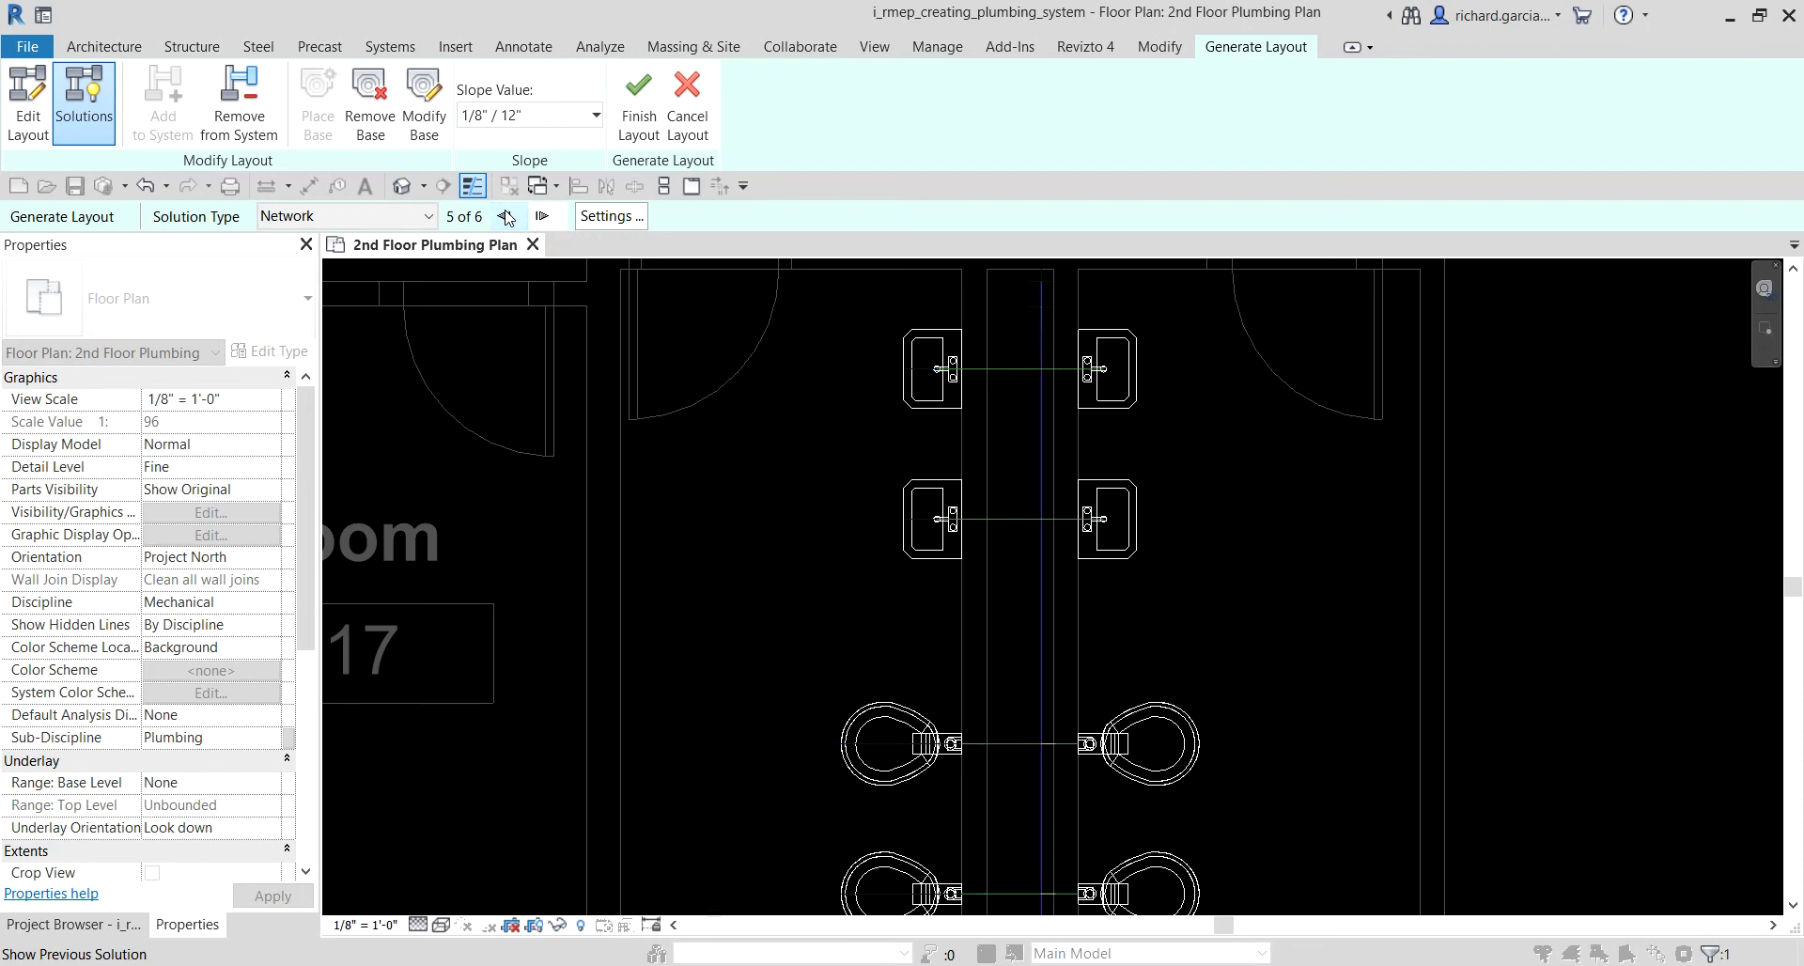
click(507, 218)
click(507, 217)
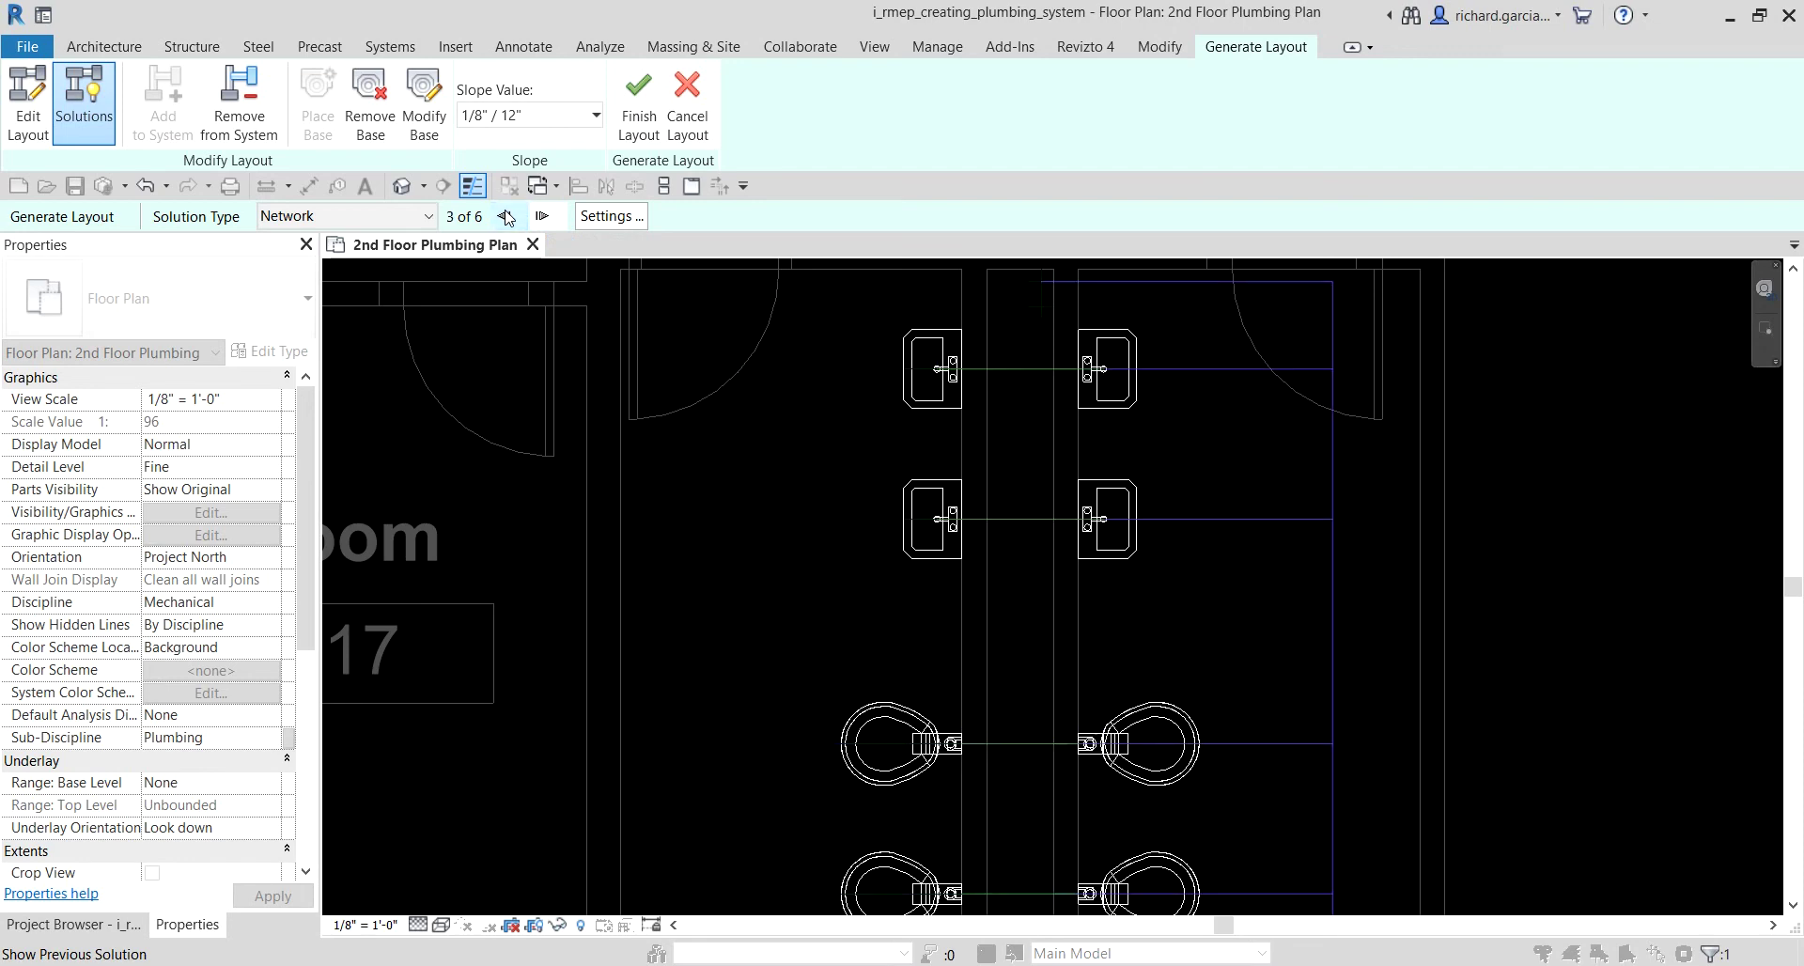
Step: Check the main and branch pipe conversion settings, accept them, and finish the layout to generate the sanitary piping
scroll(1243, 594, down, 3)
middle_drag(1273, 607, 1187, 540)
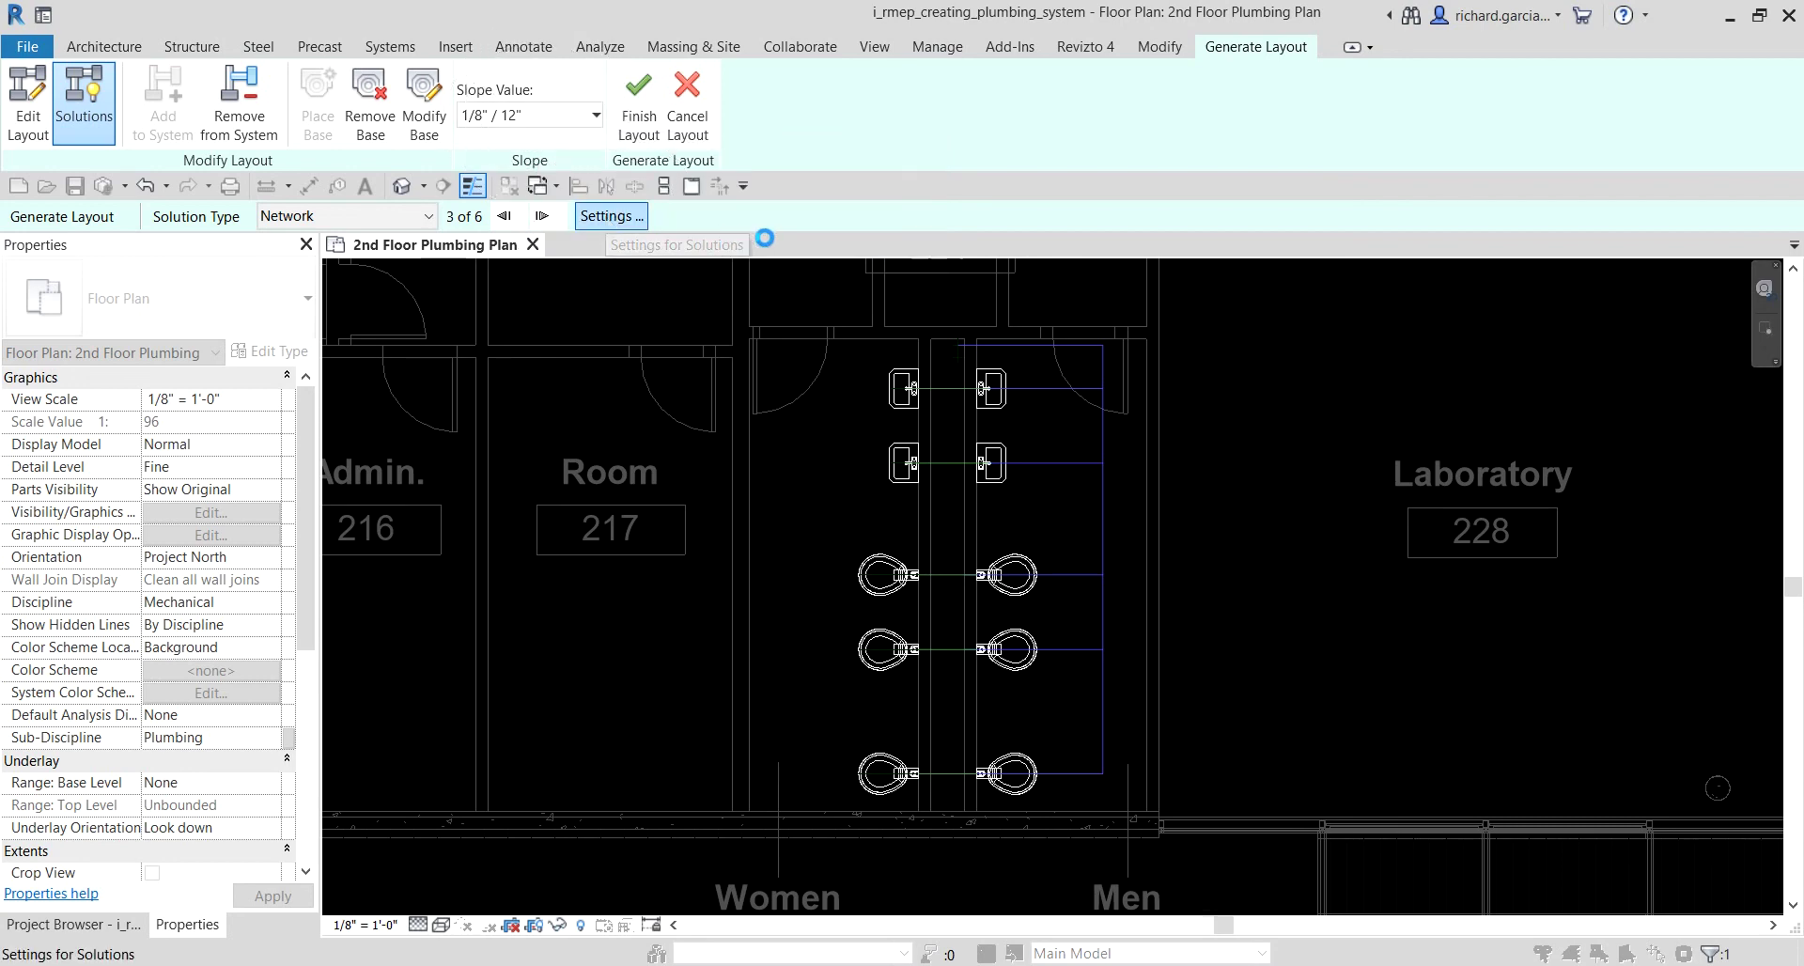
click(609, 218)
drag(883, 308, 351, 253)
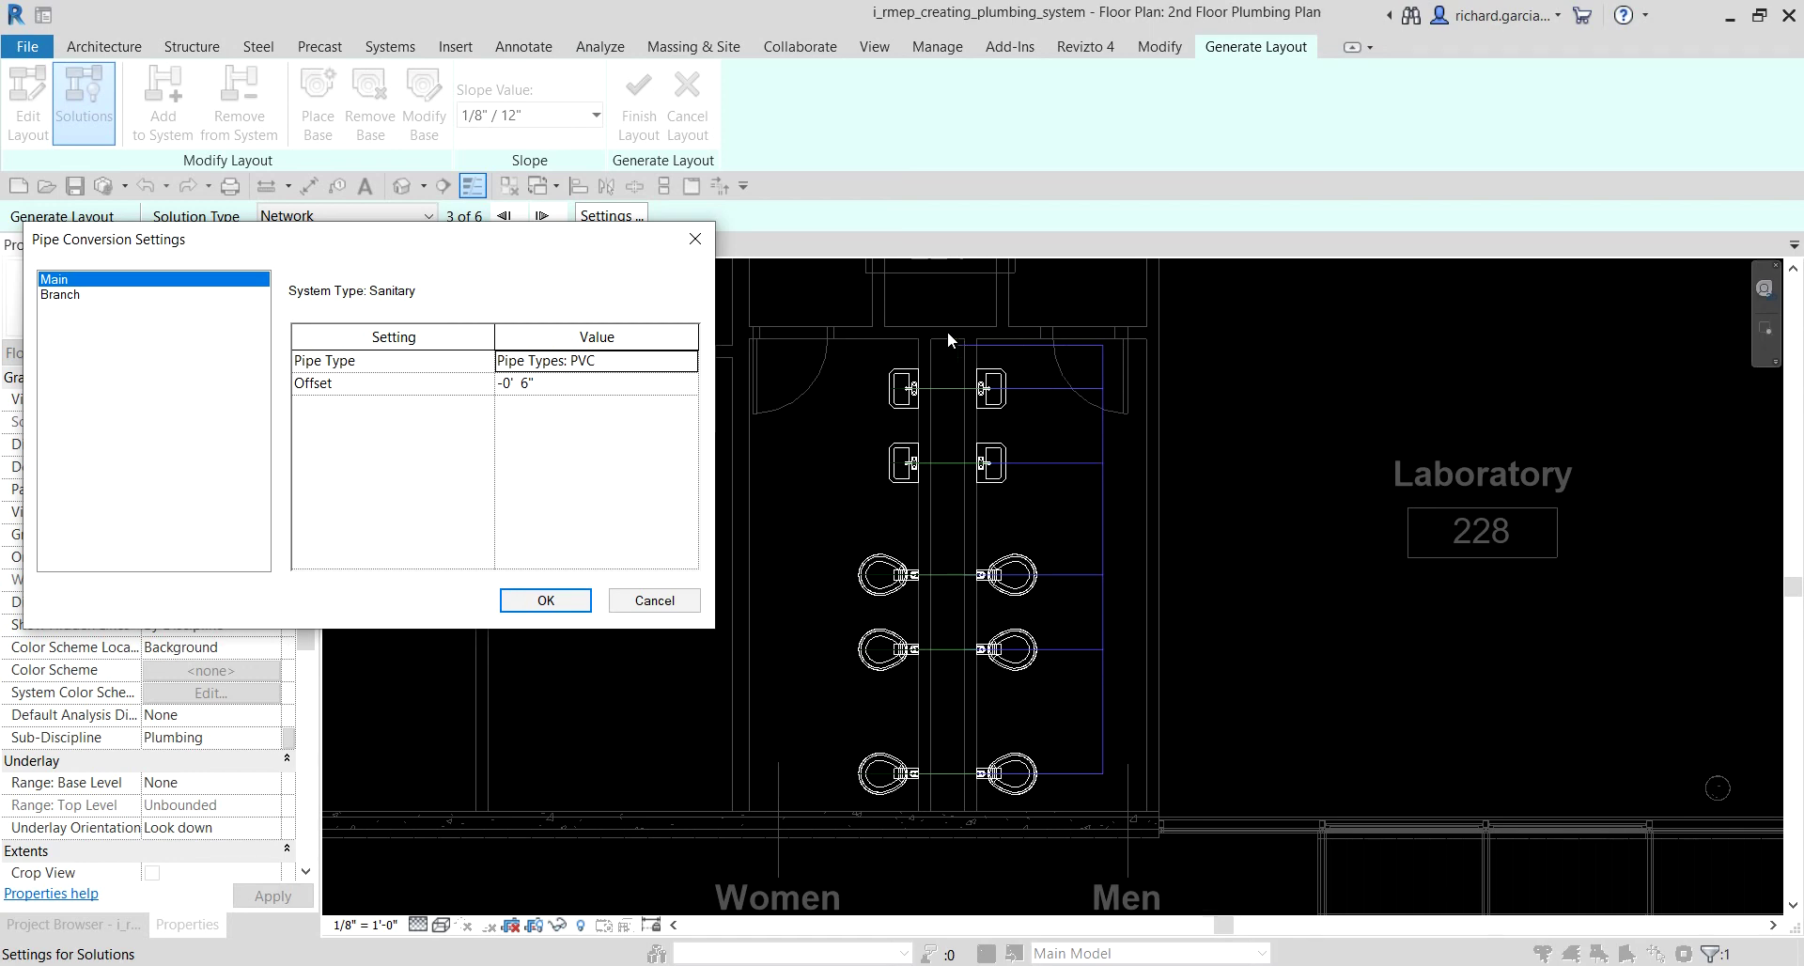
click(80, 297)
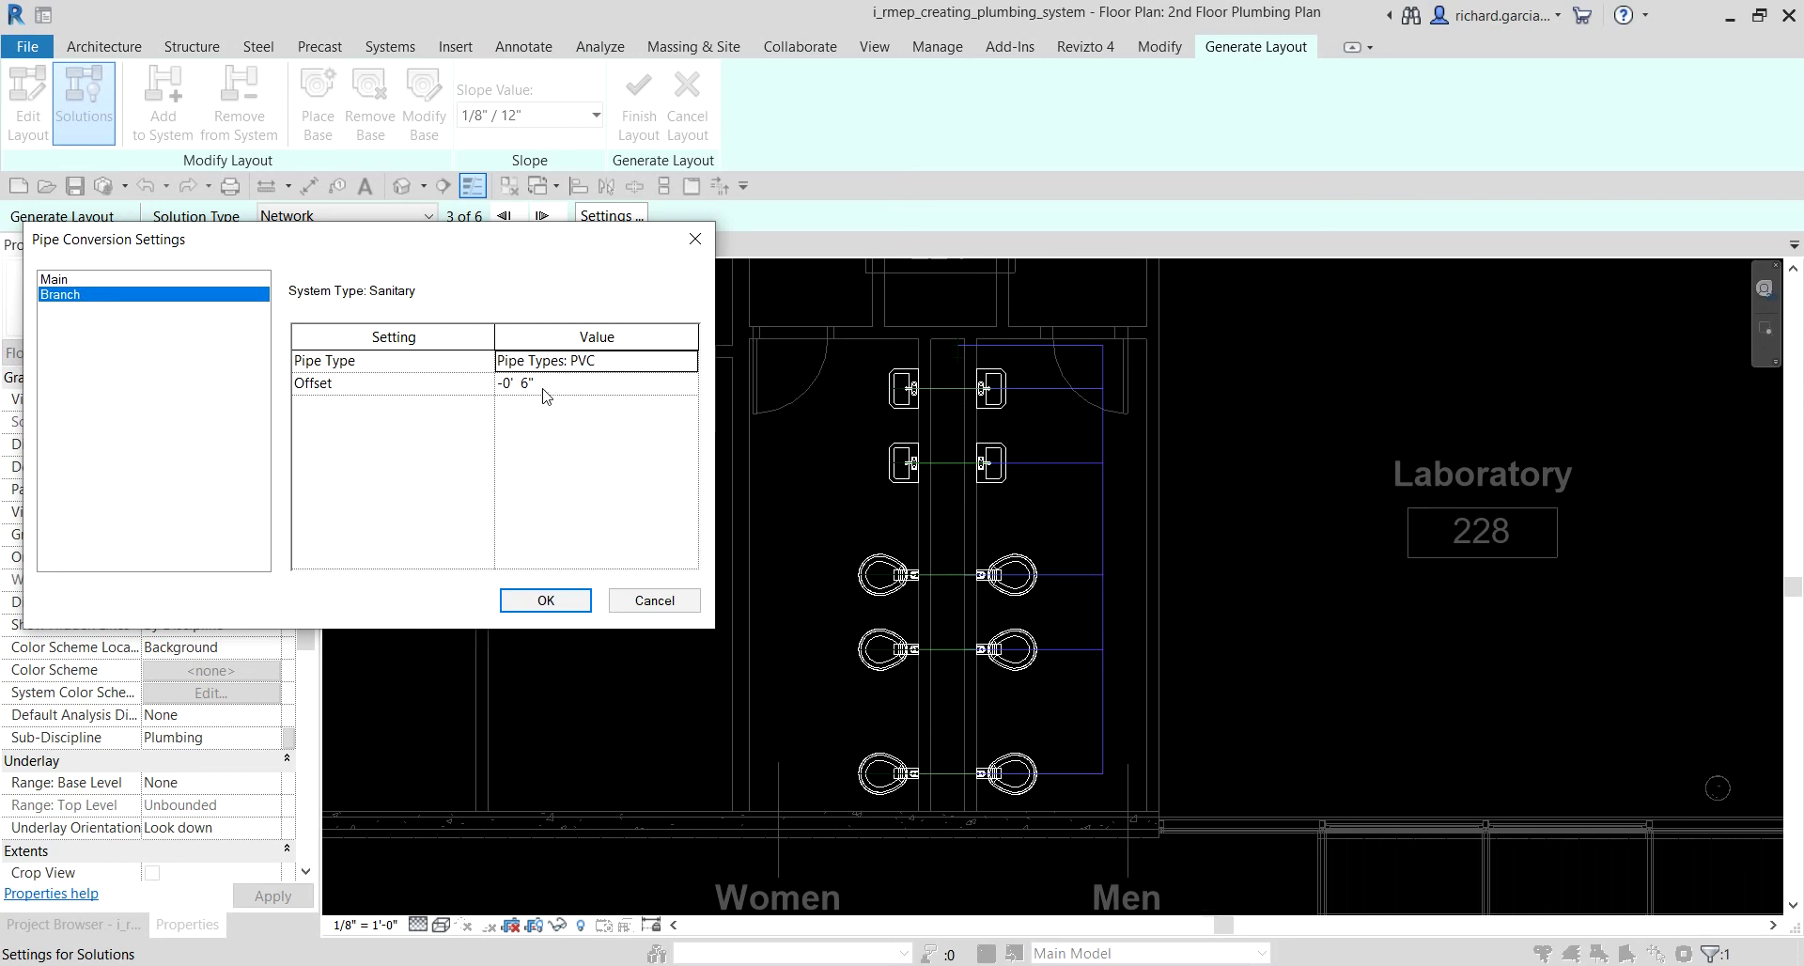
click(543, 603)
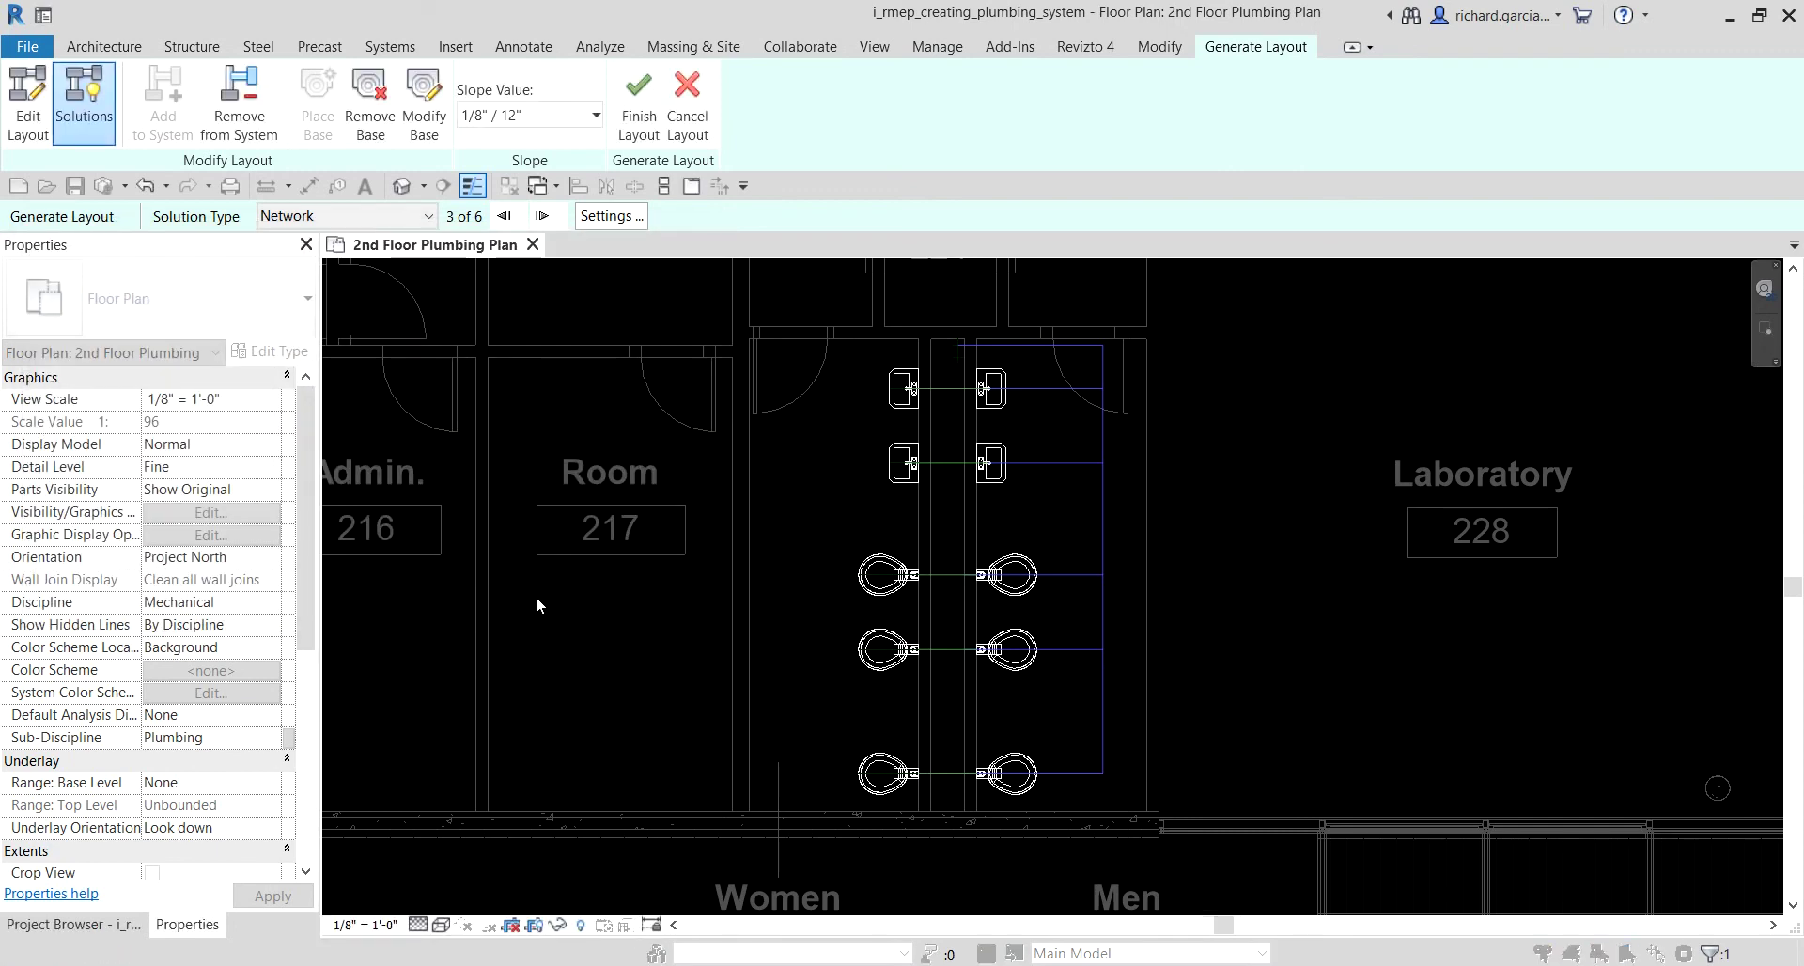
click(639, 105)
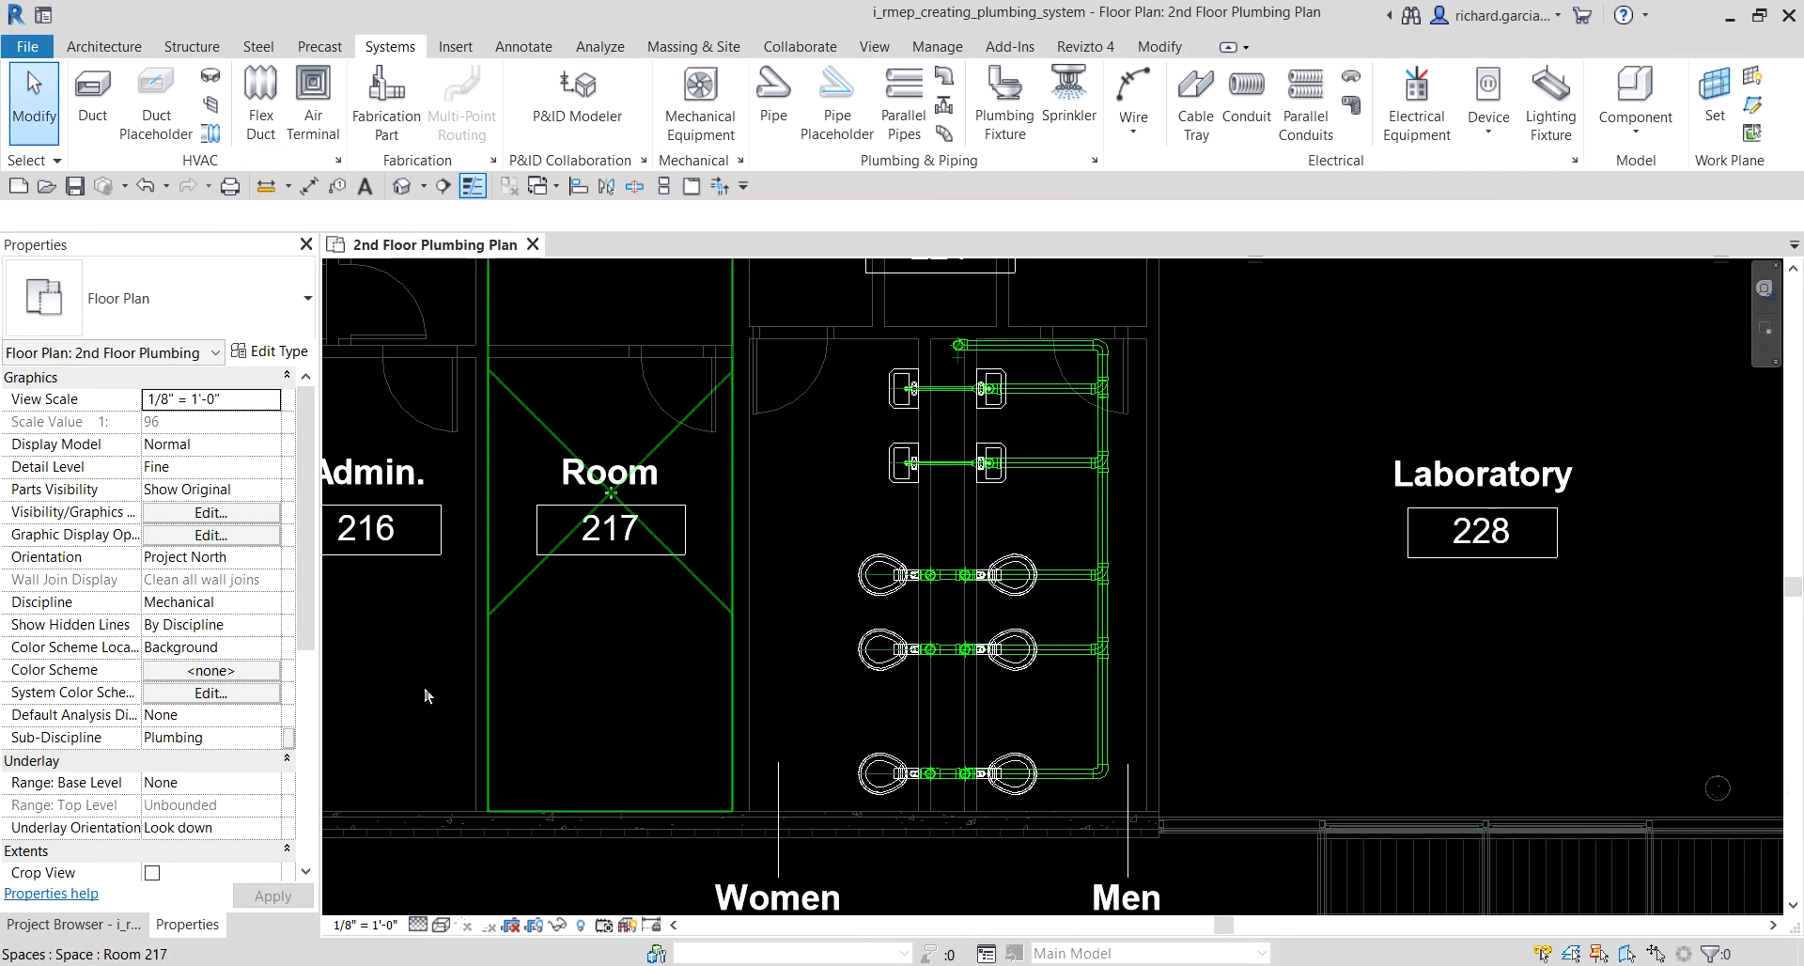
Step: Open the 2nd Floor Plumbing 3D view and examine the generated sanitary piping
click(104, 925)
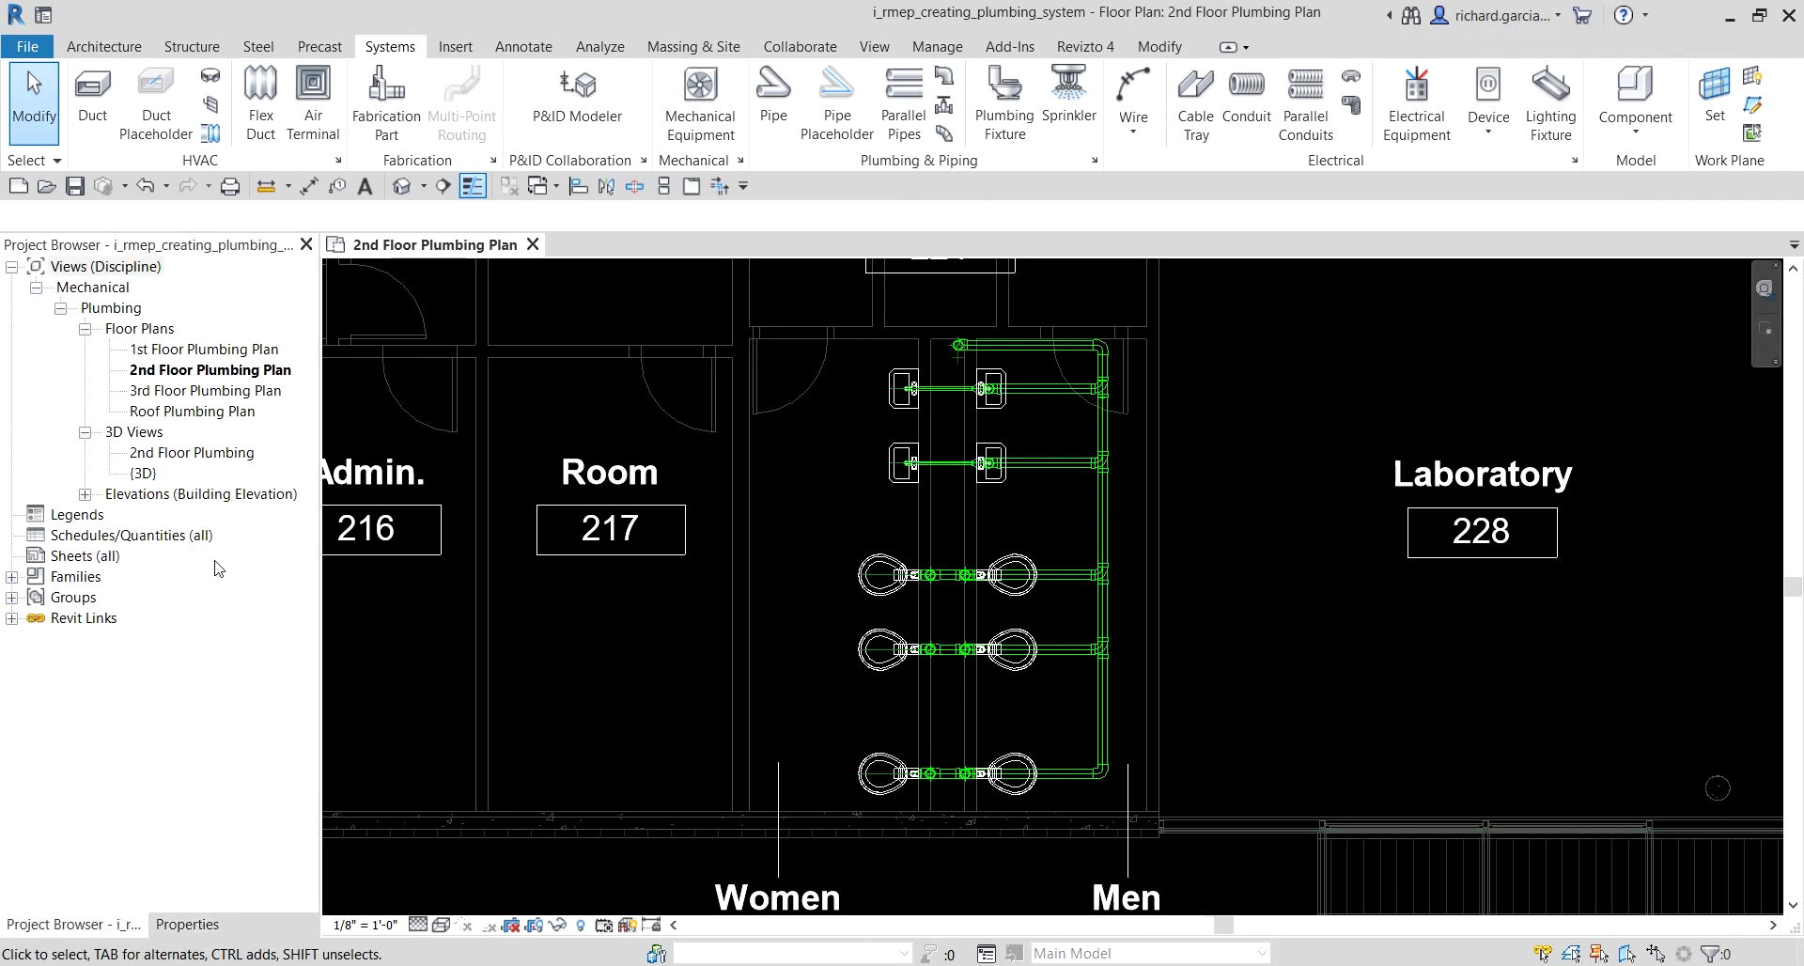
double_click(192, 456)
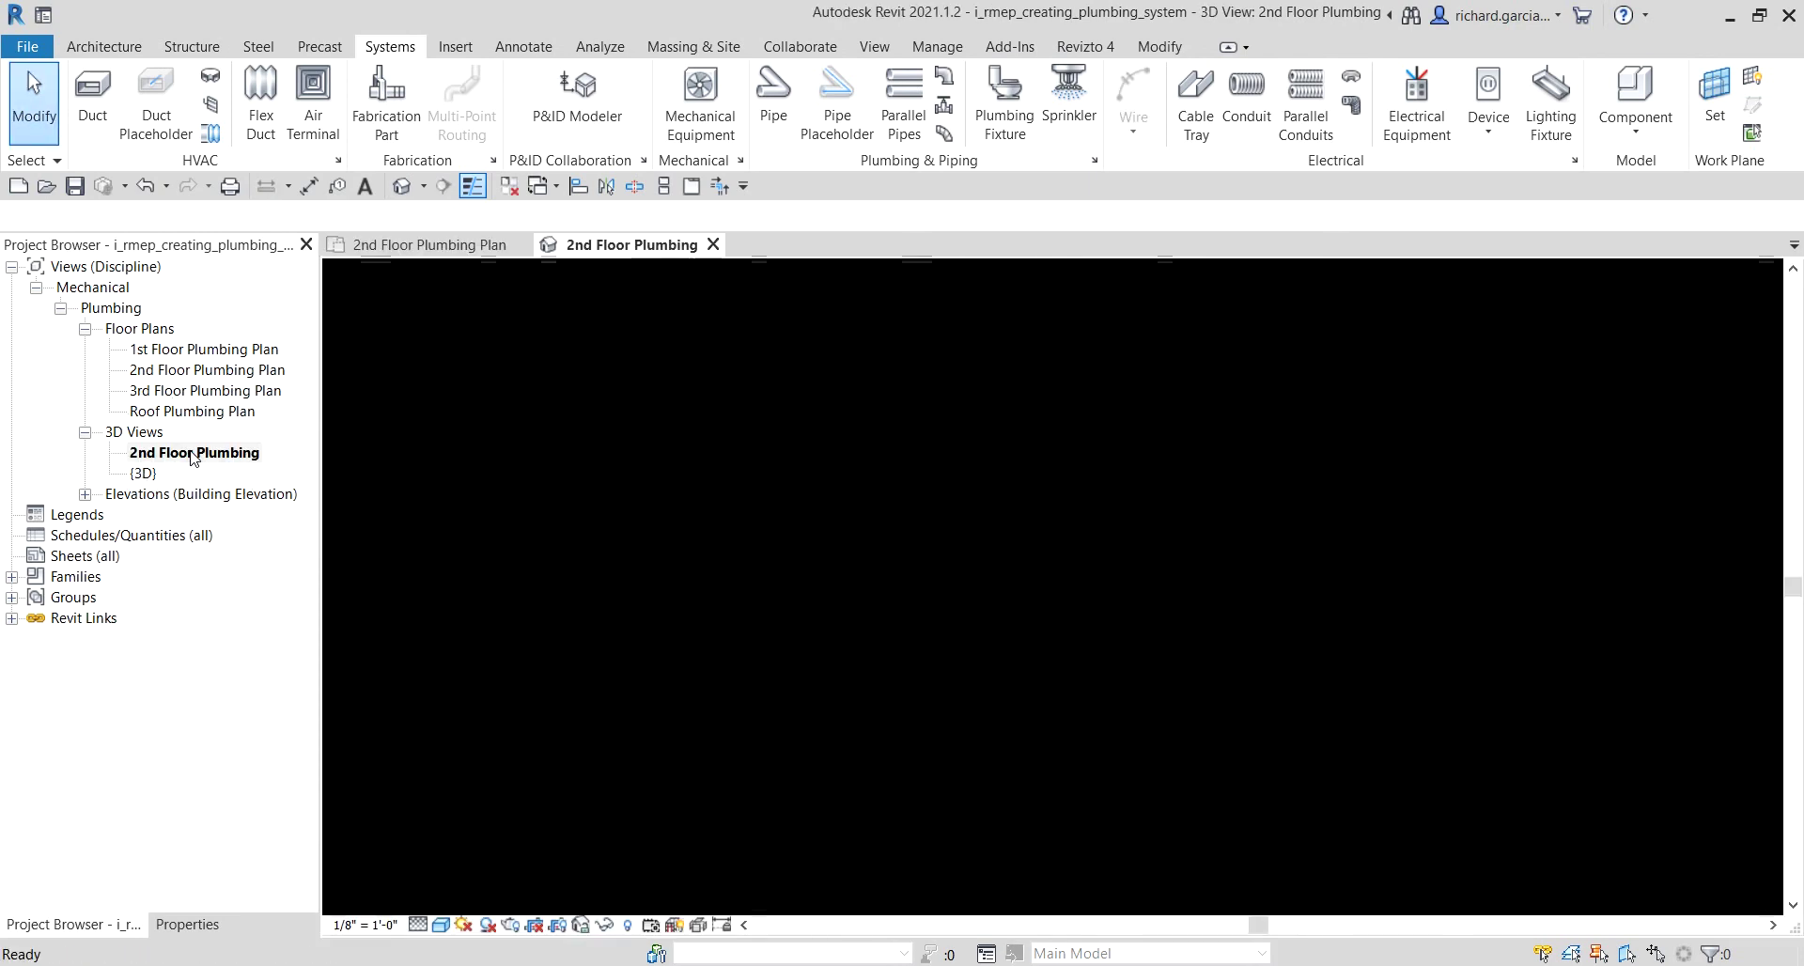
scroll(1083, 449, up, 5)
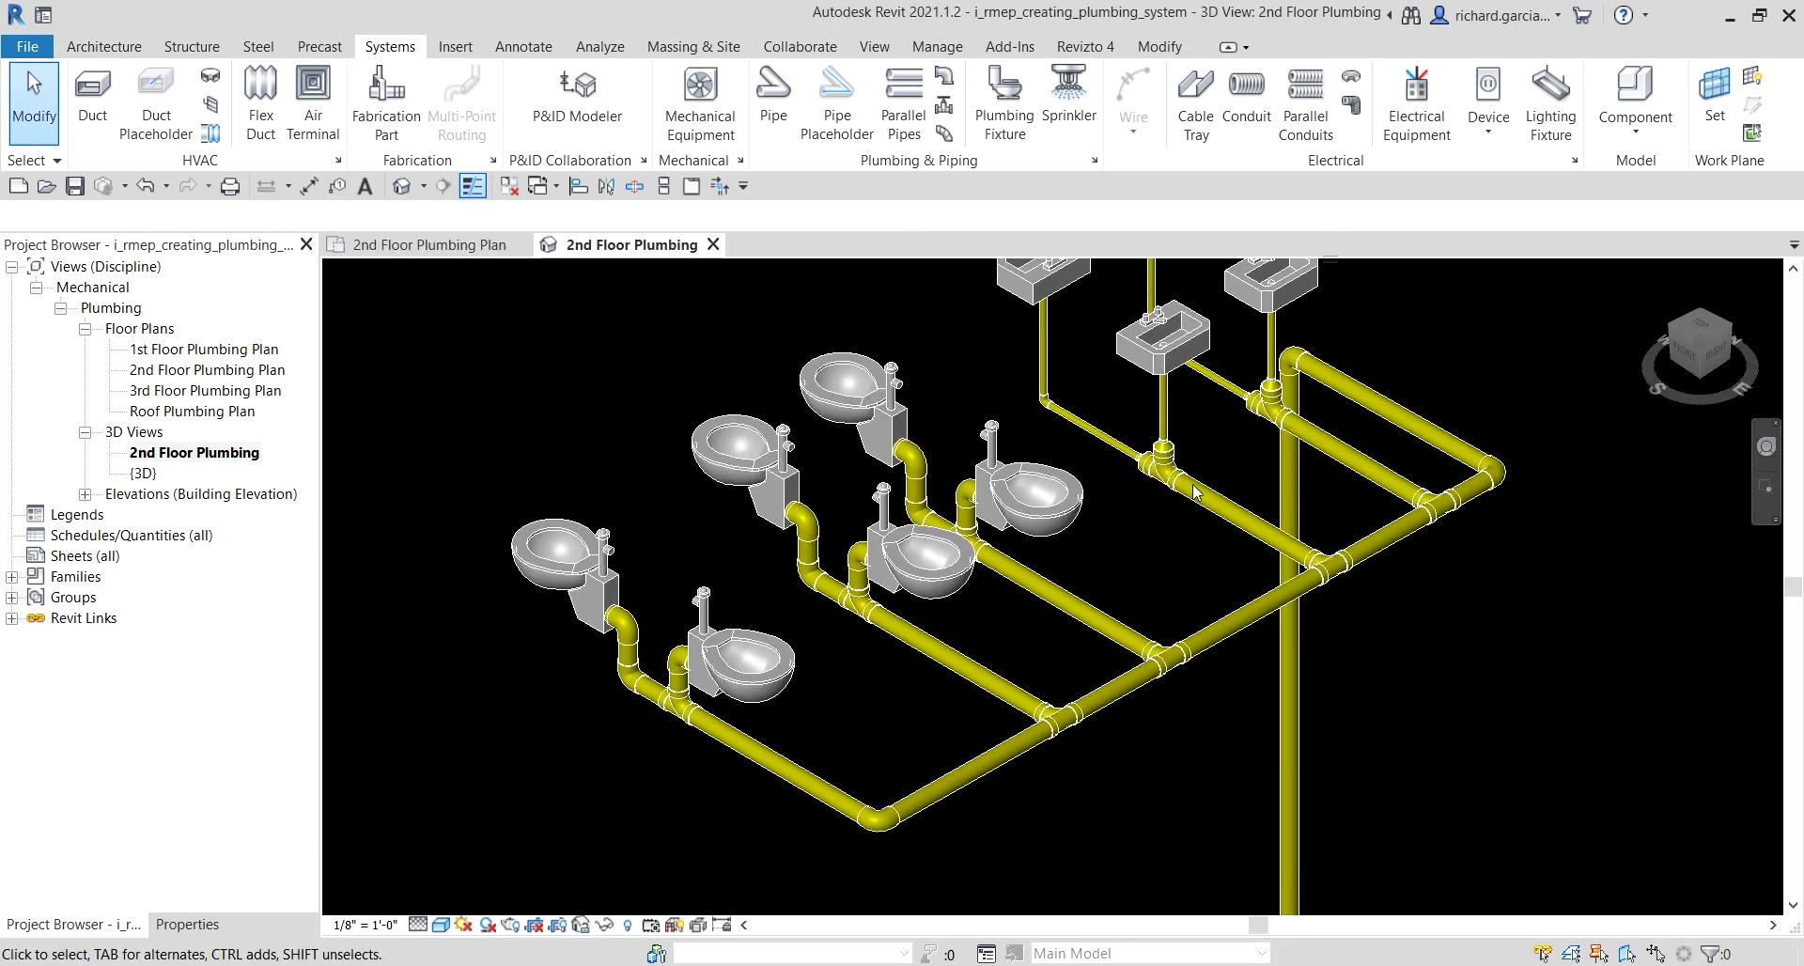
scroll(1056, 558, down, 2)
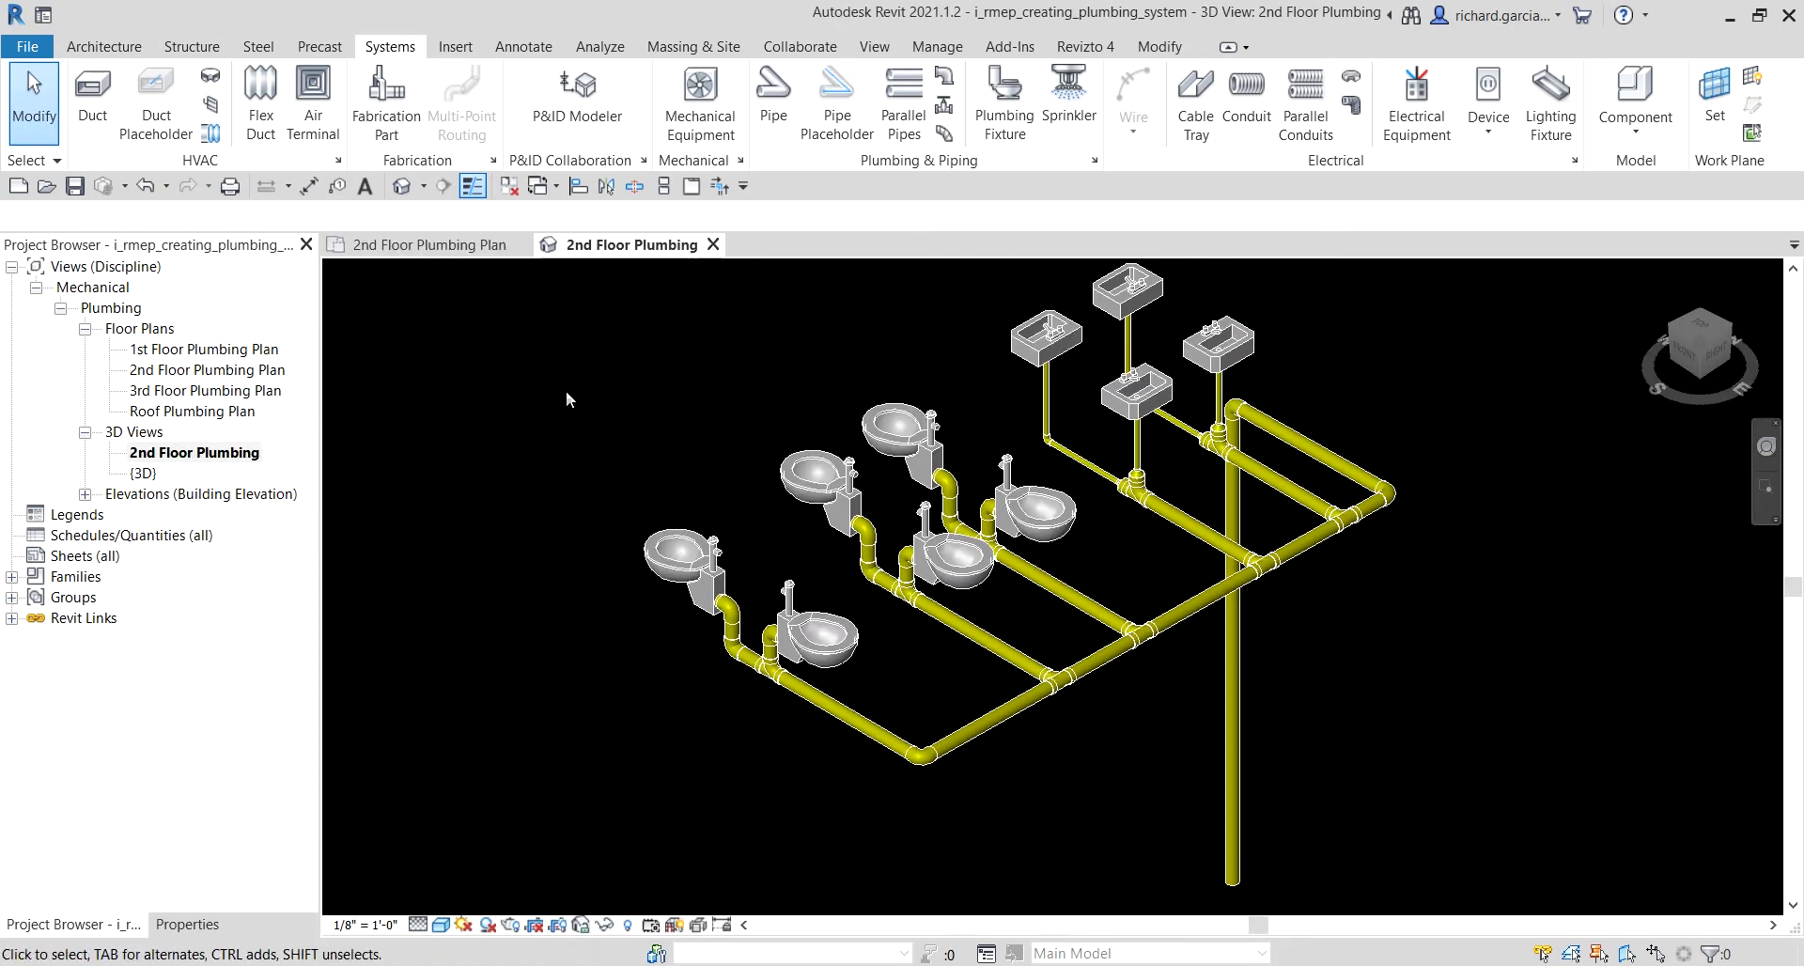
Step: Tile the 2nd Floor Plumbing Plan and the 2nd Floor Plumbing 3D view side by side, framing the fixtures and piping in both
click(460, 246)
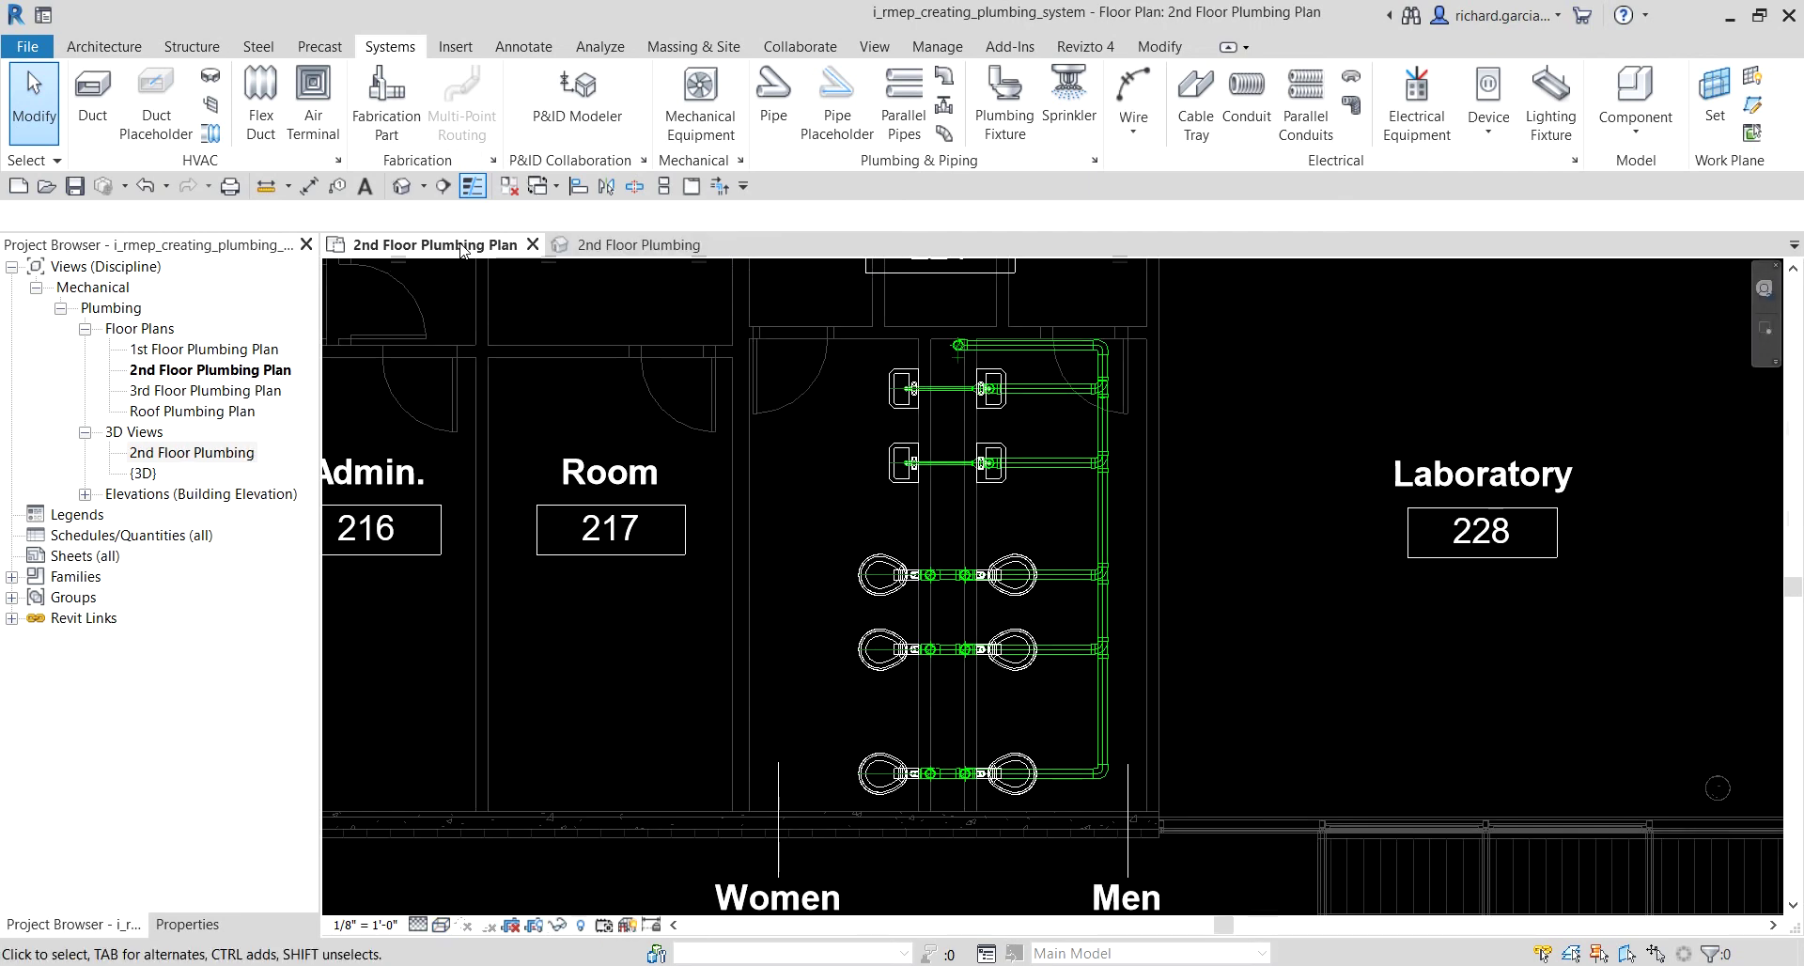
key(w)
key(t)
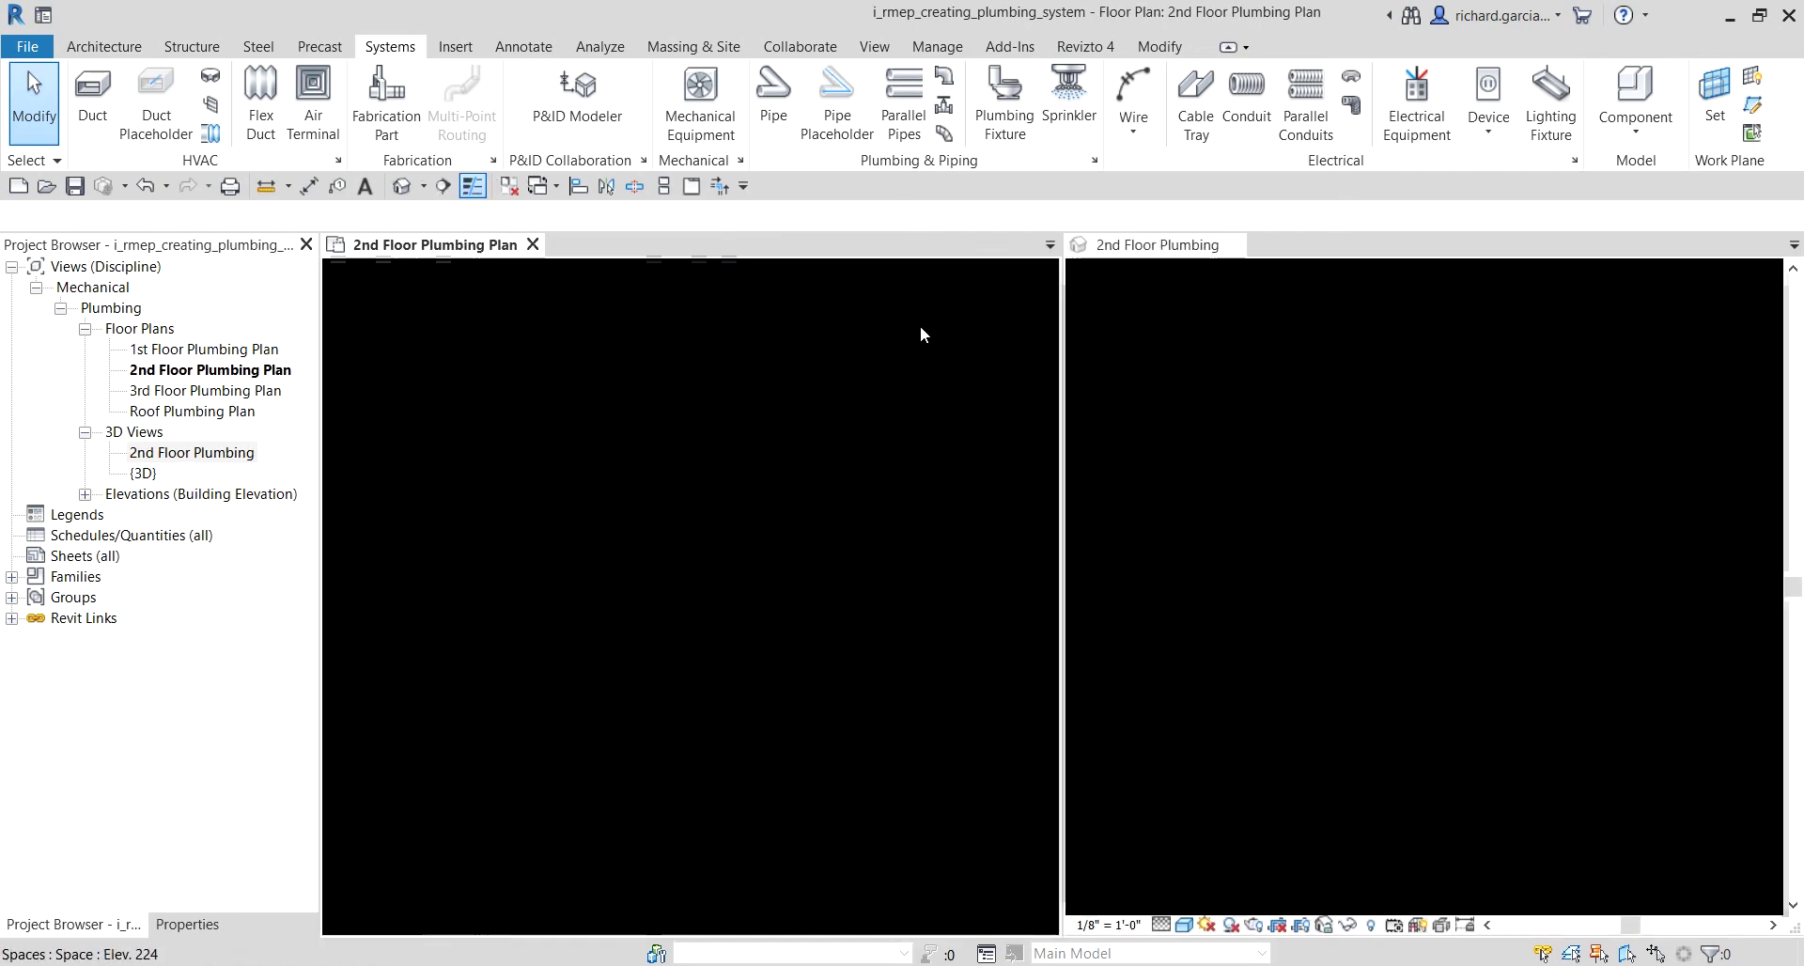
scroll(576, 704, up, 4)
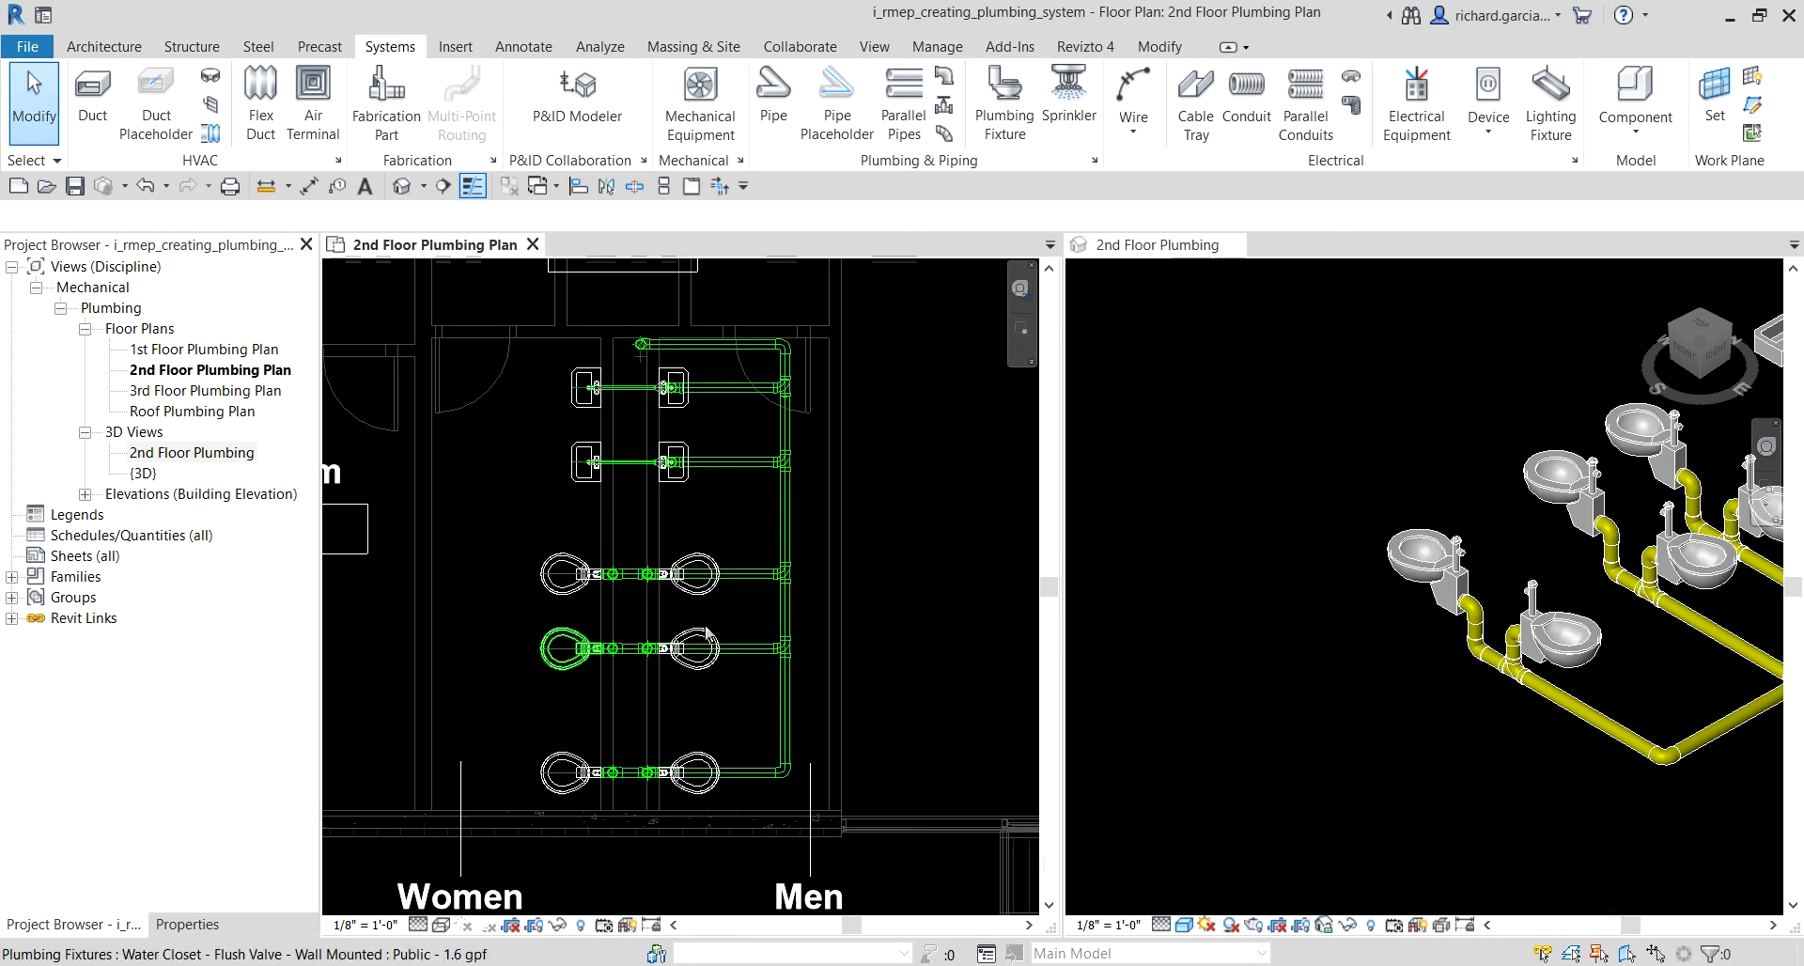
scroll(1215, 540, down, 3)
middle_drag(1543, 578, 1431, 613)
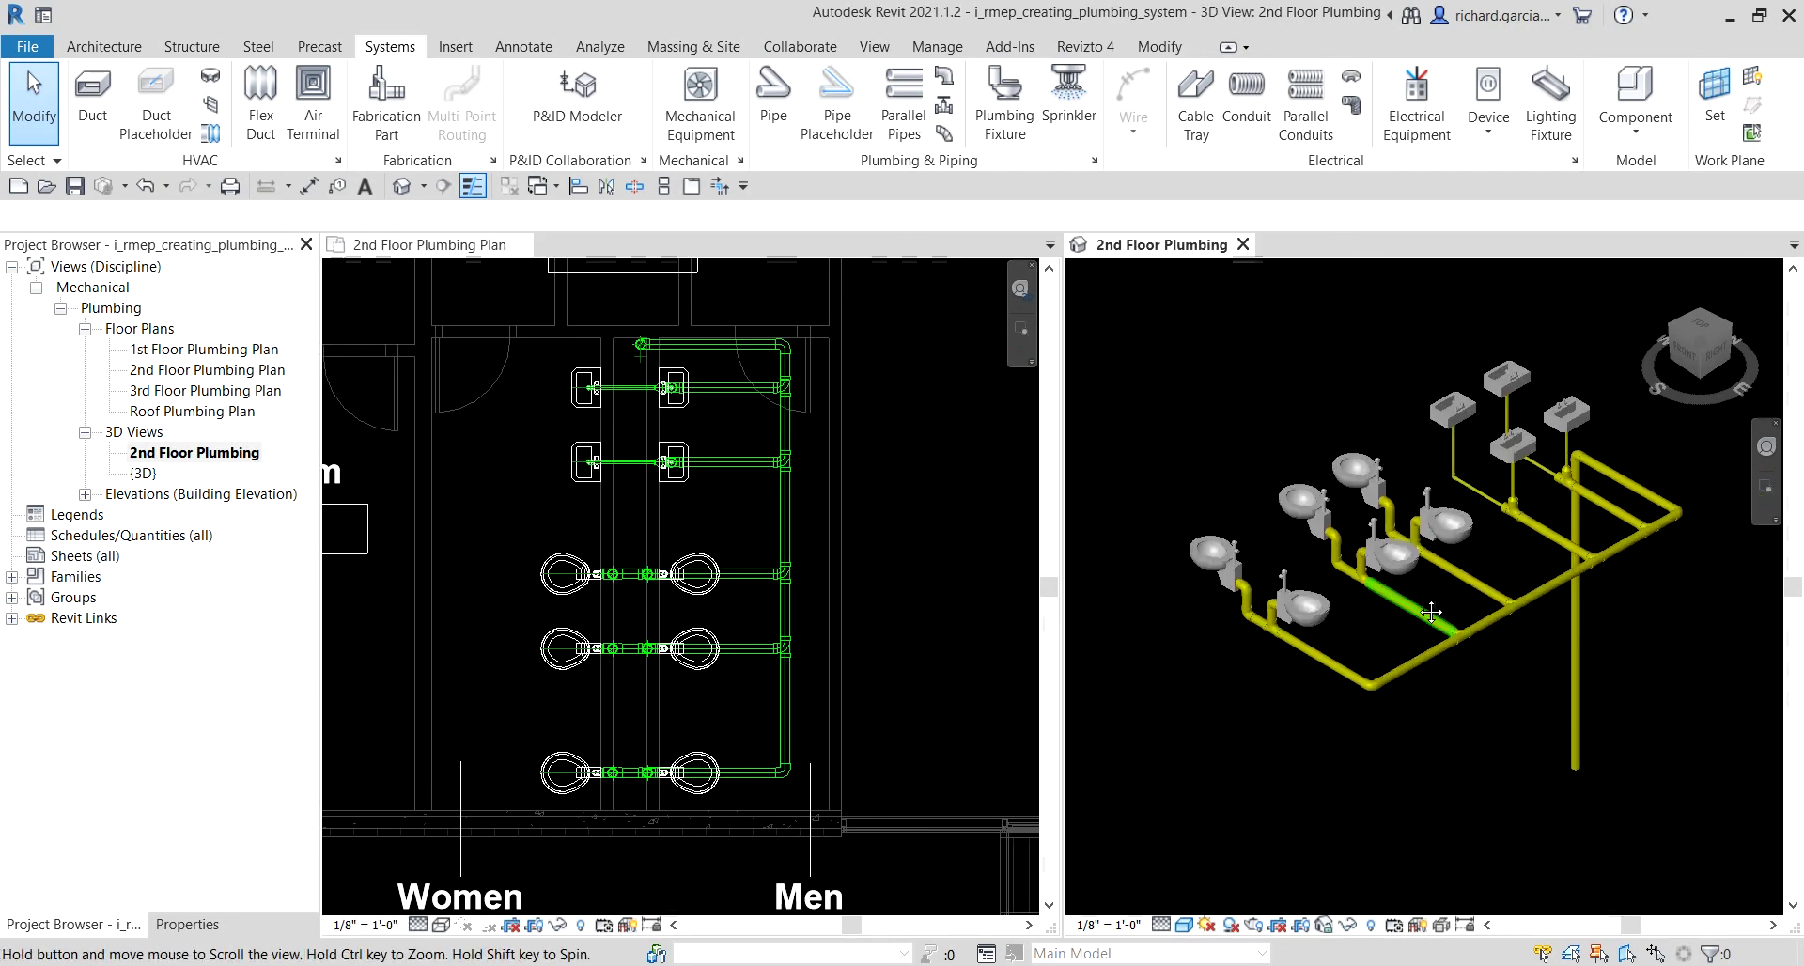
scroll(1500, 545, up, 2)
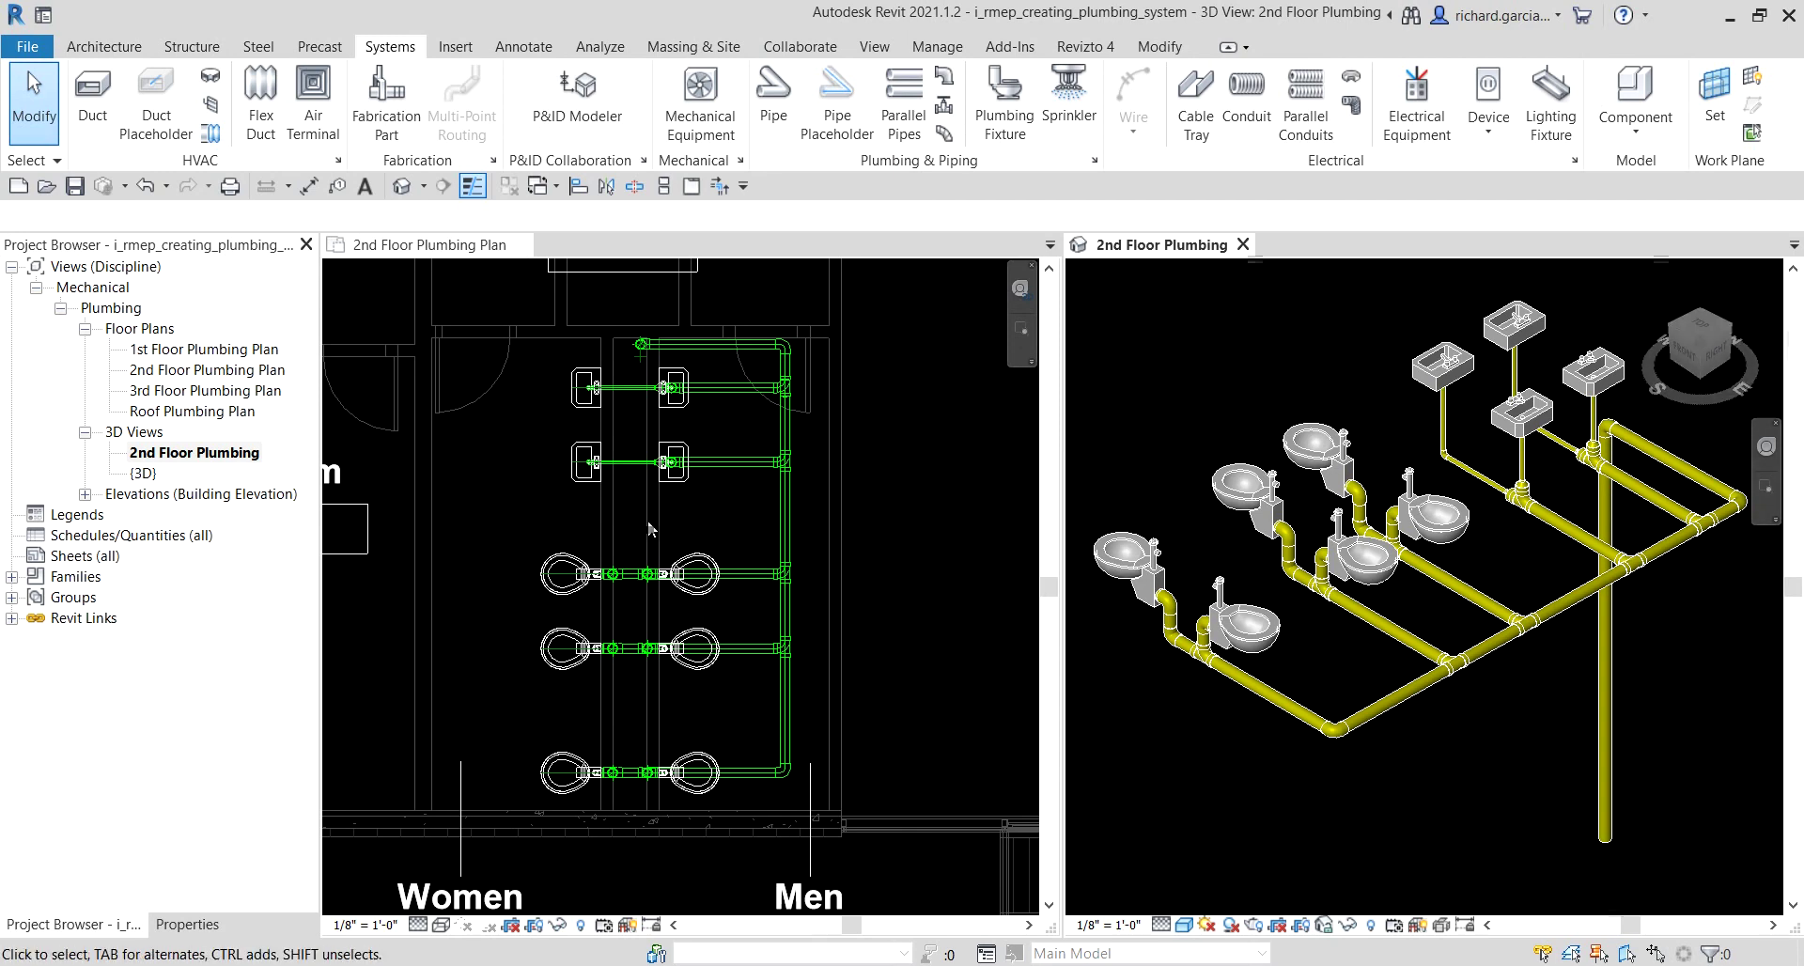
Step: Try to remove the lower pair of lavatories from the 2nd Floor Sanitary system, and cancel the system edit
scroll(701, 415, up, 1)
click(650, 410)
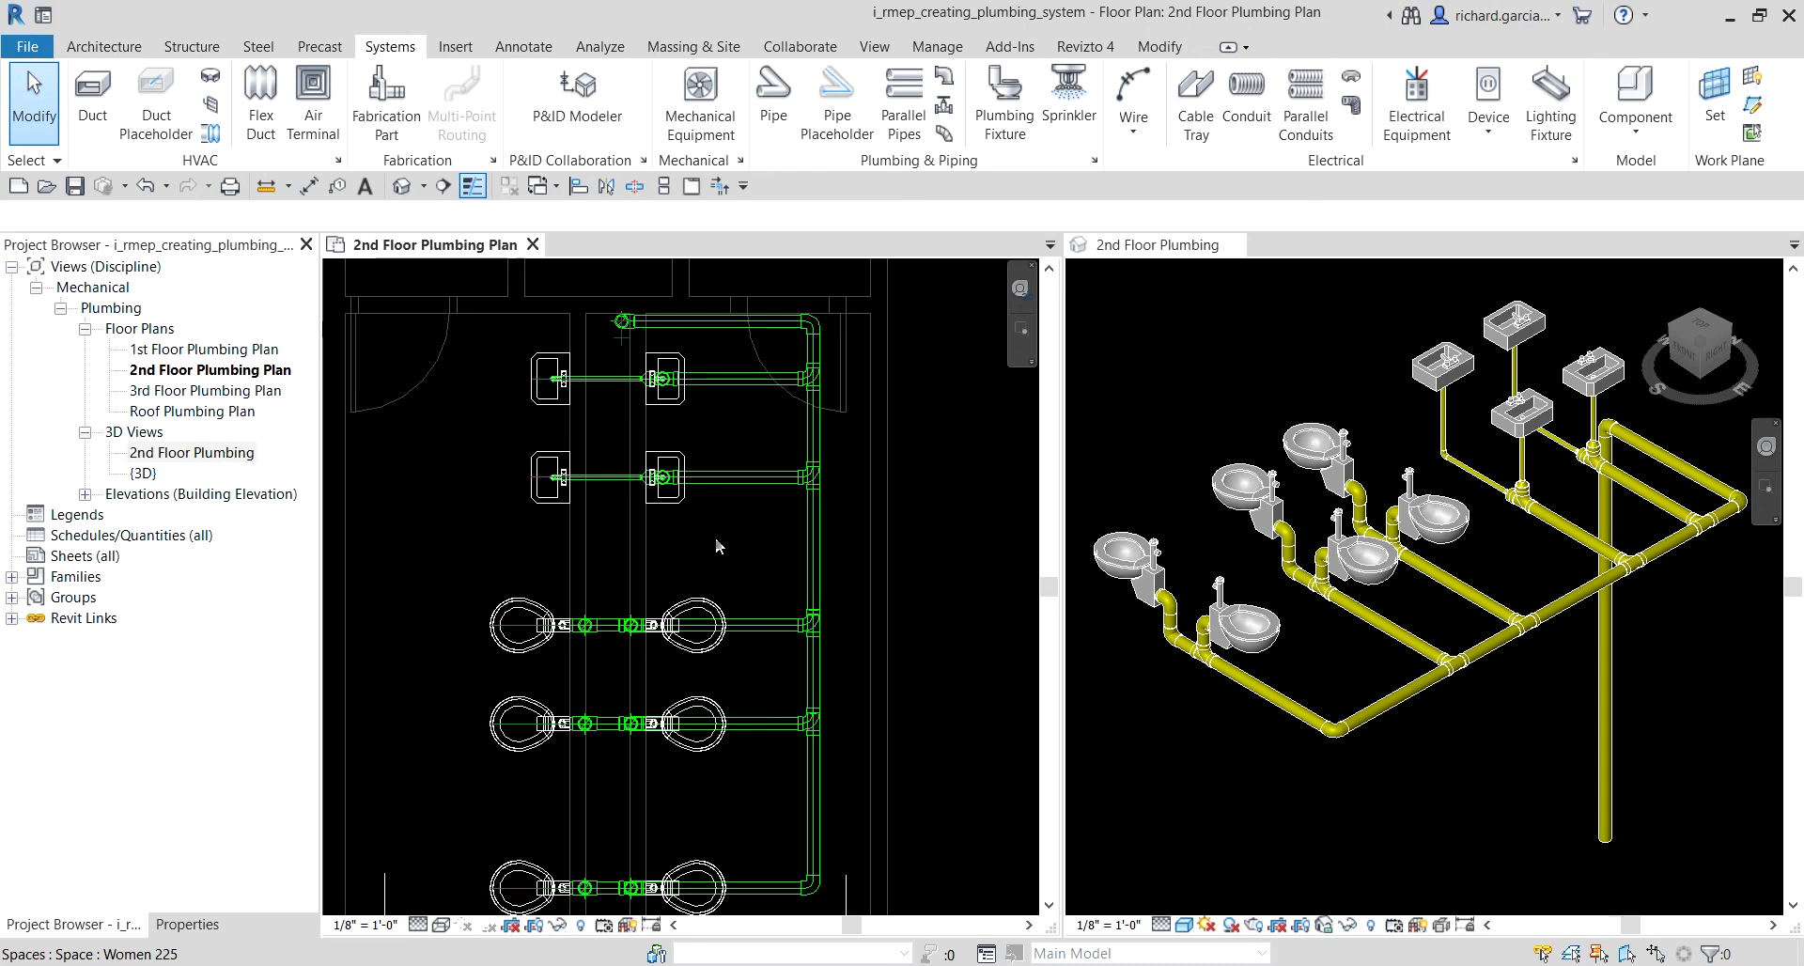
scroll(720, 528, down, 2)
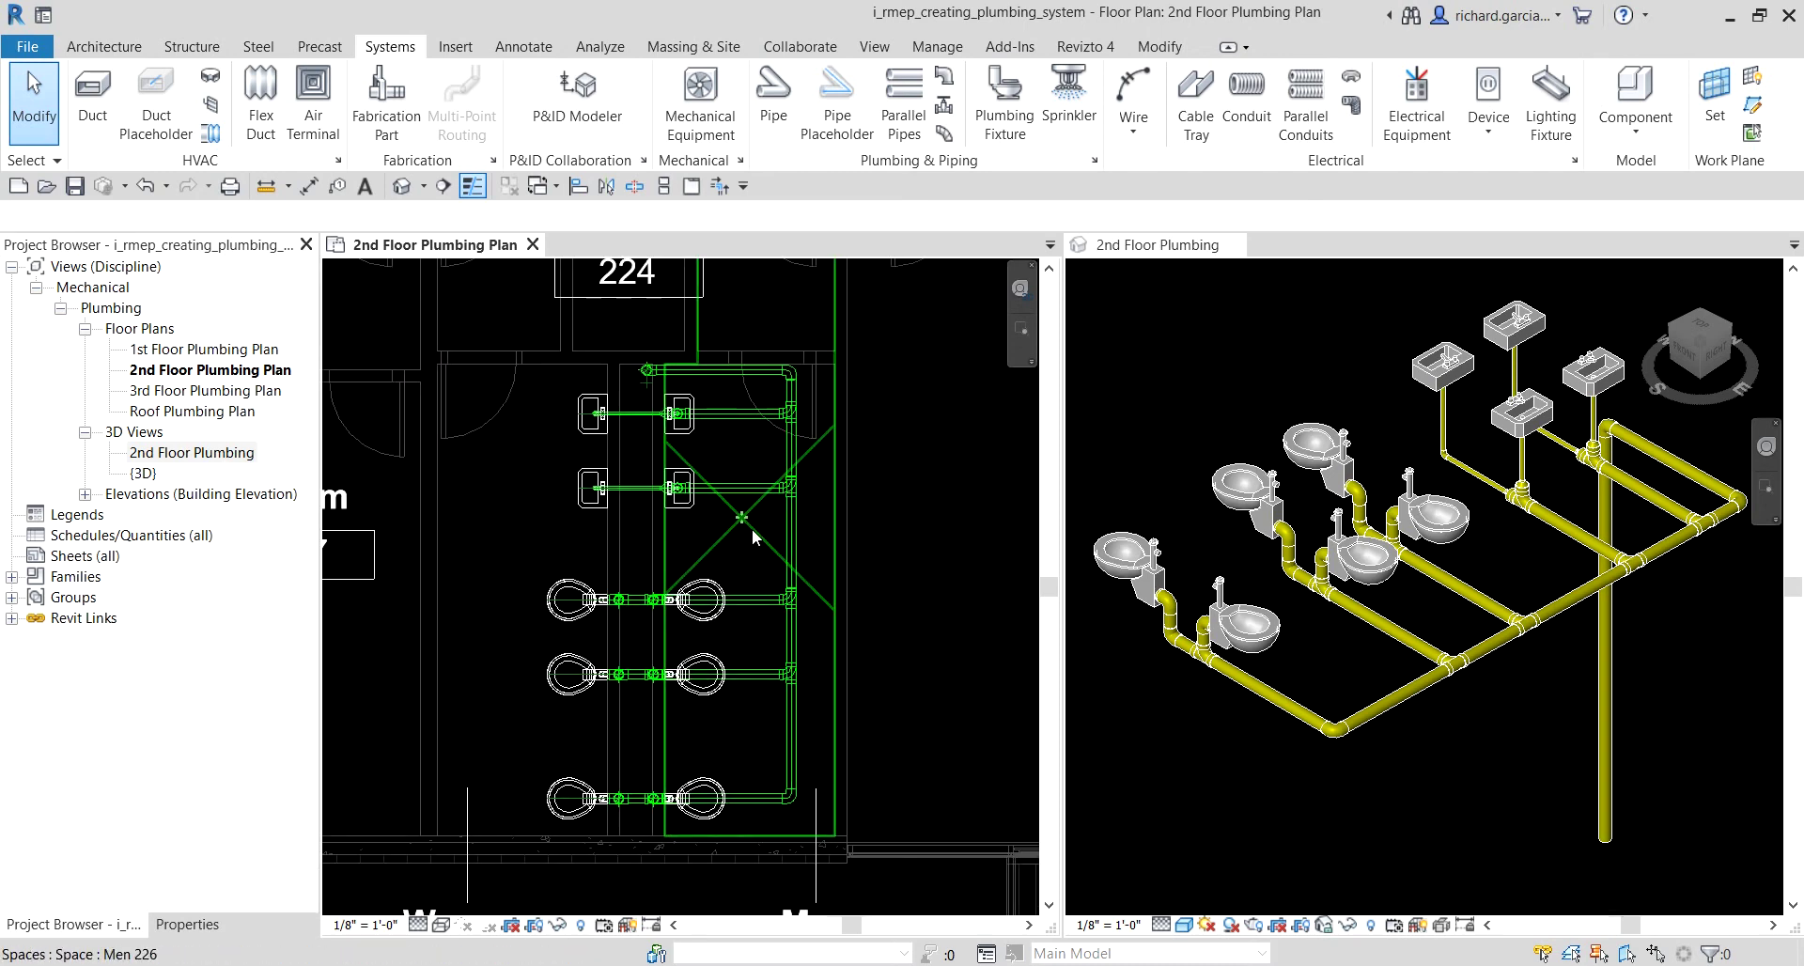
scroll(611, 515, up, 2)
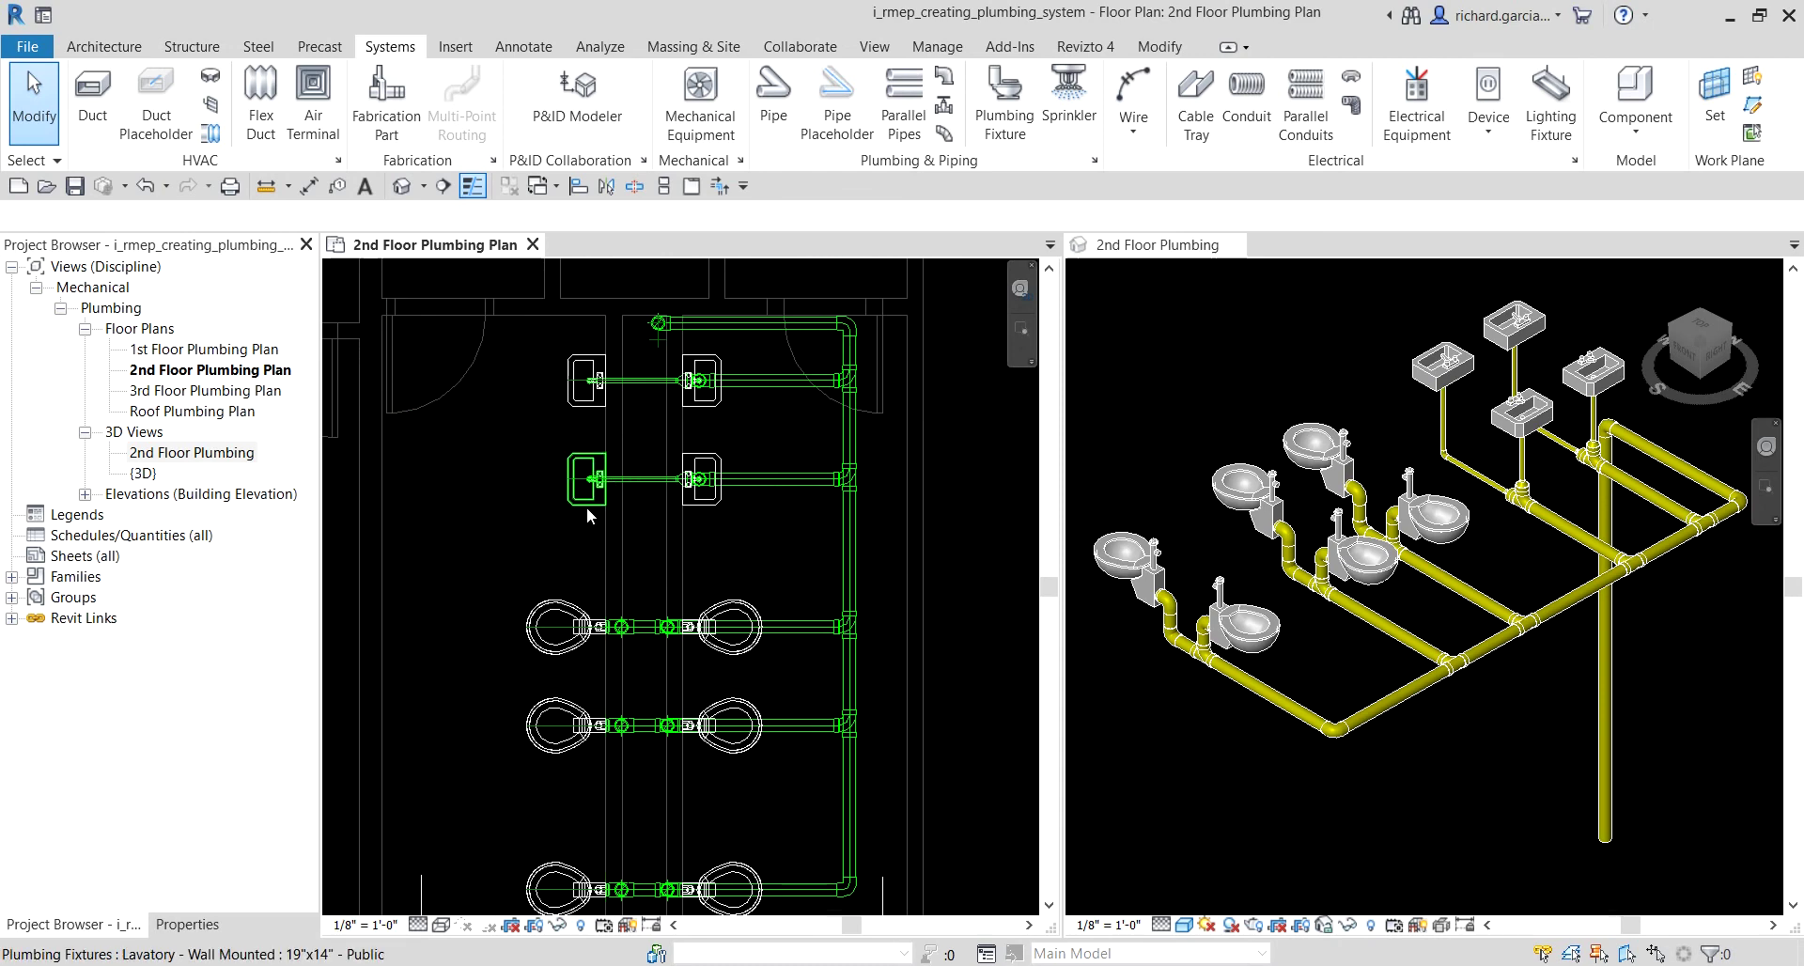
click(587, 506)
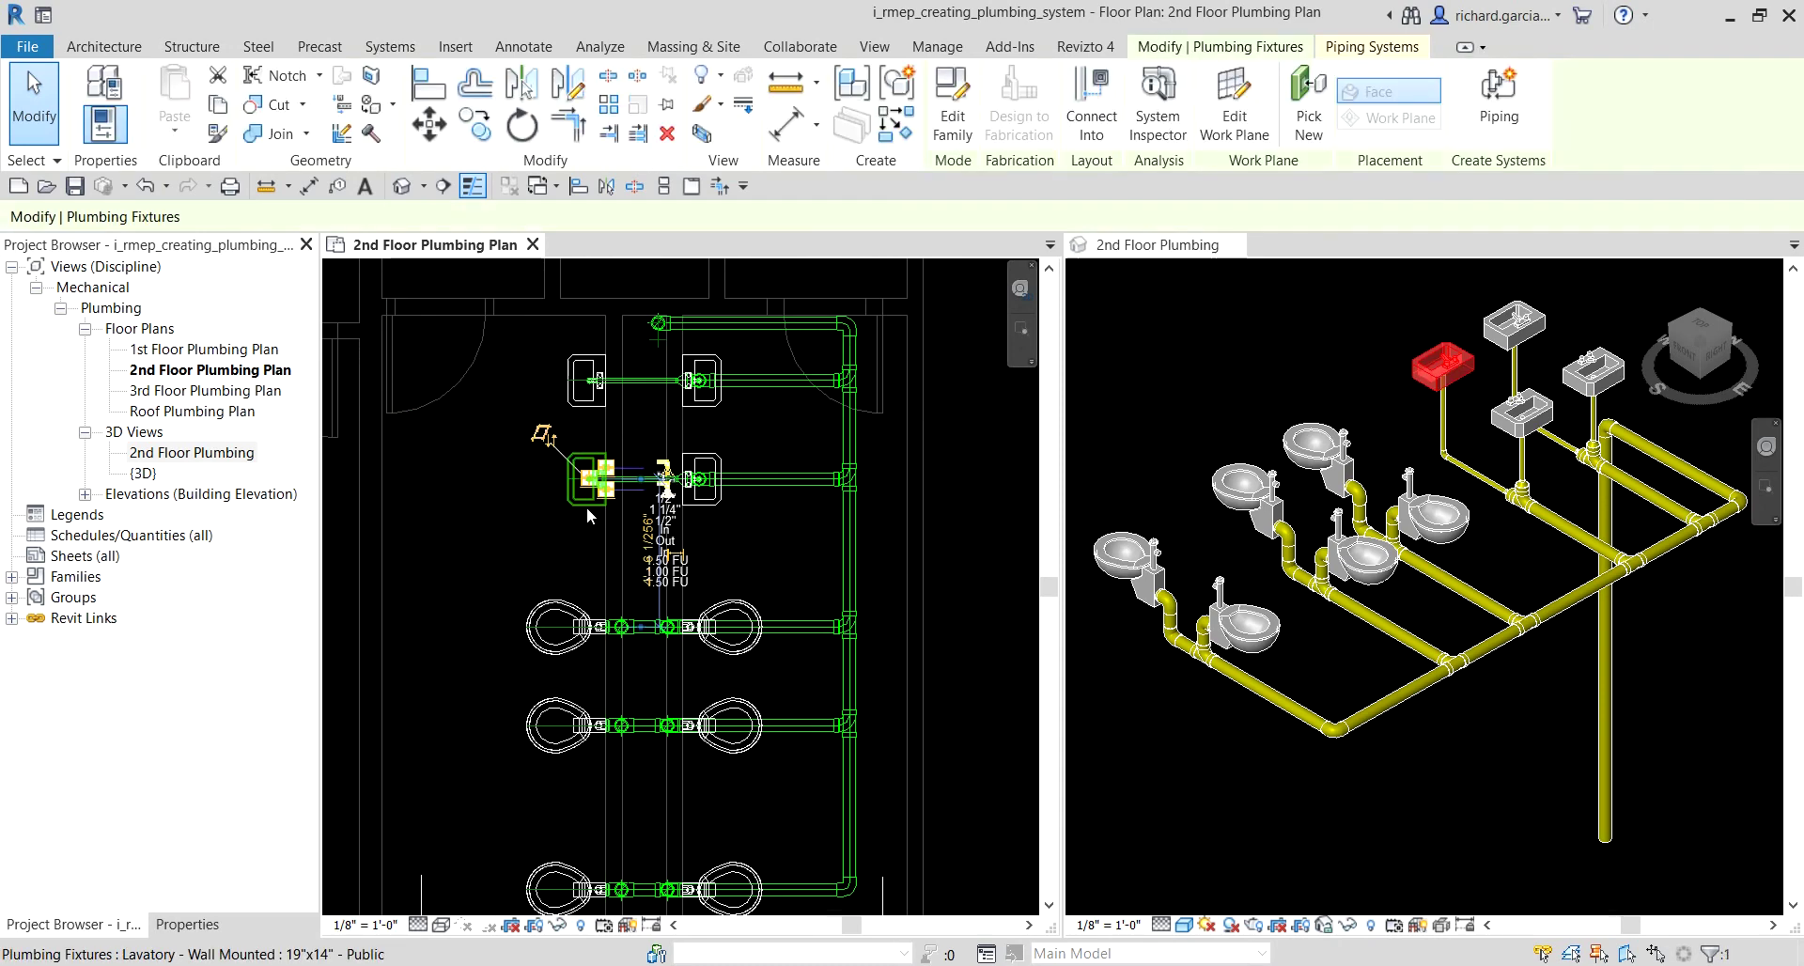
click(1383, 51)
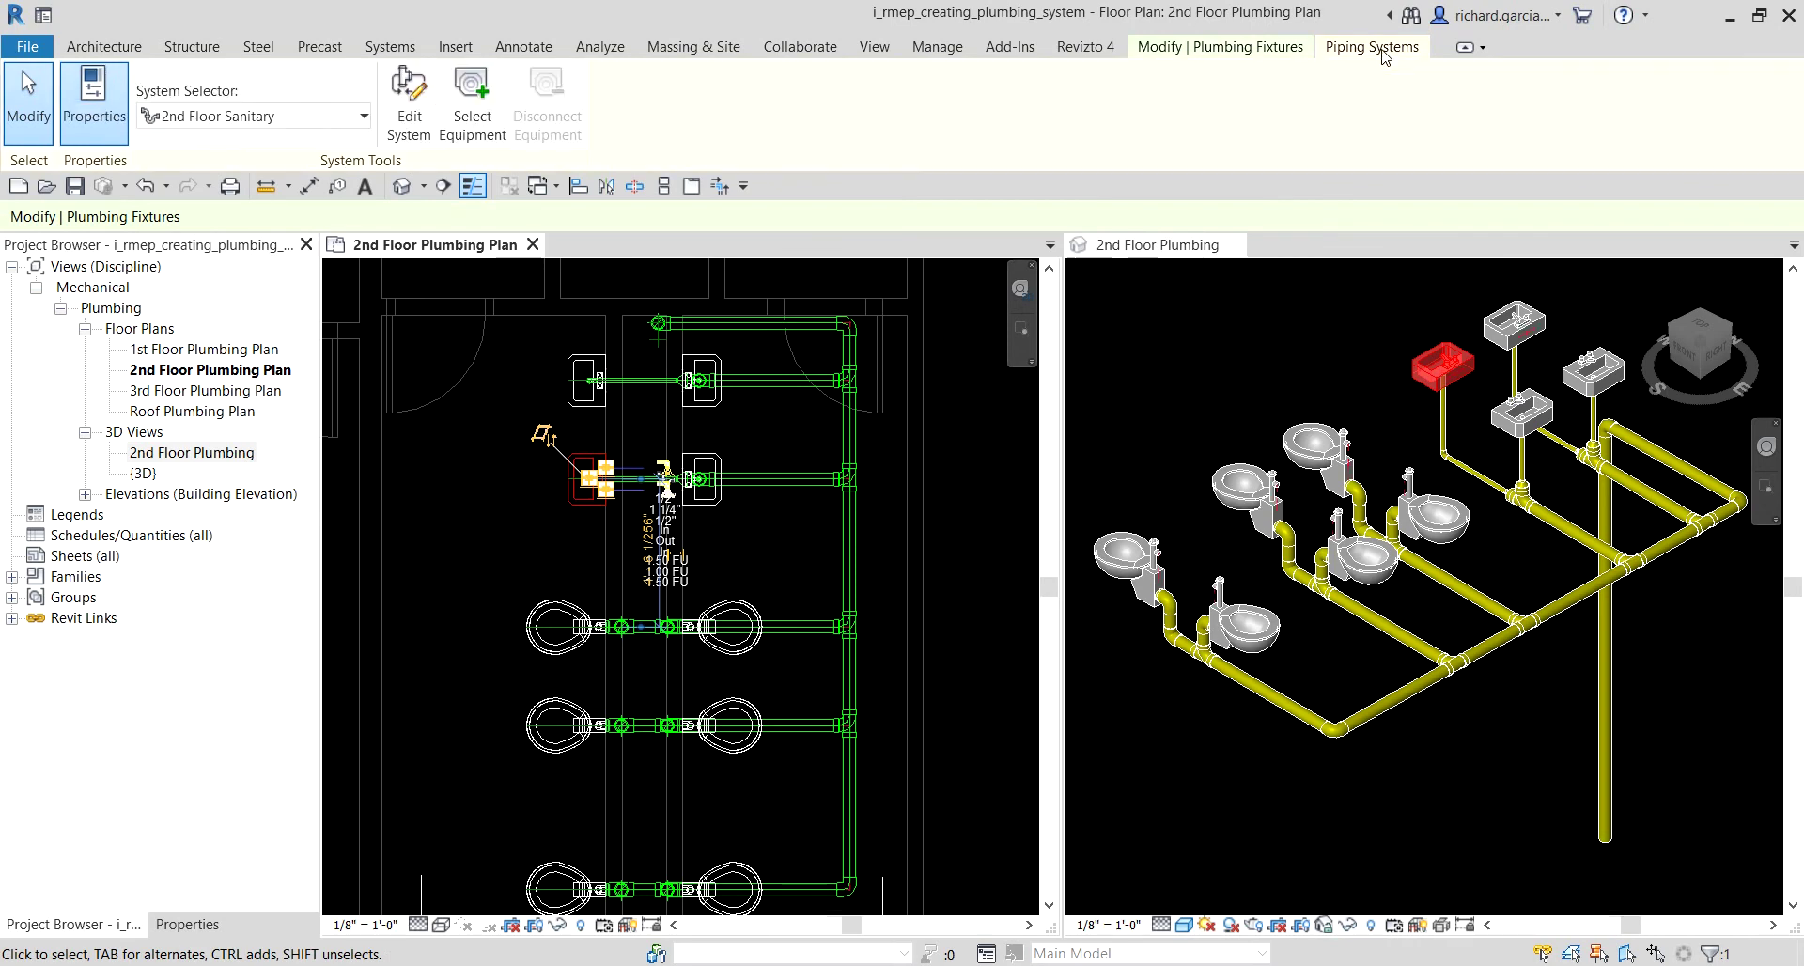
click(1383, 52)
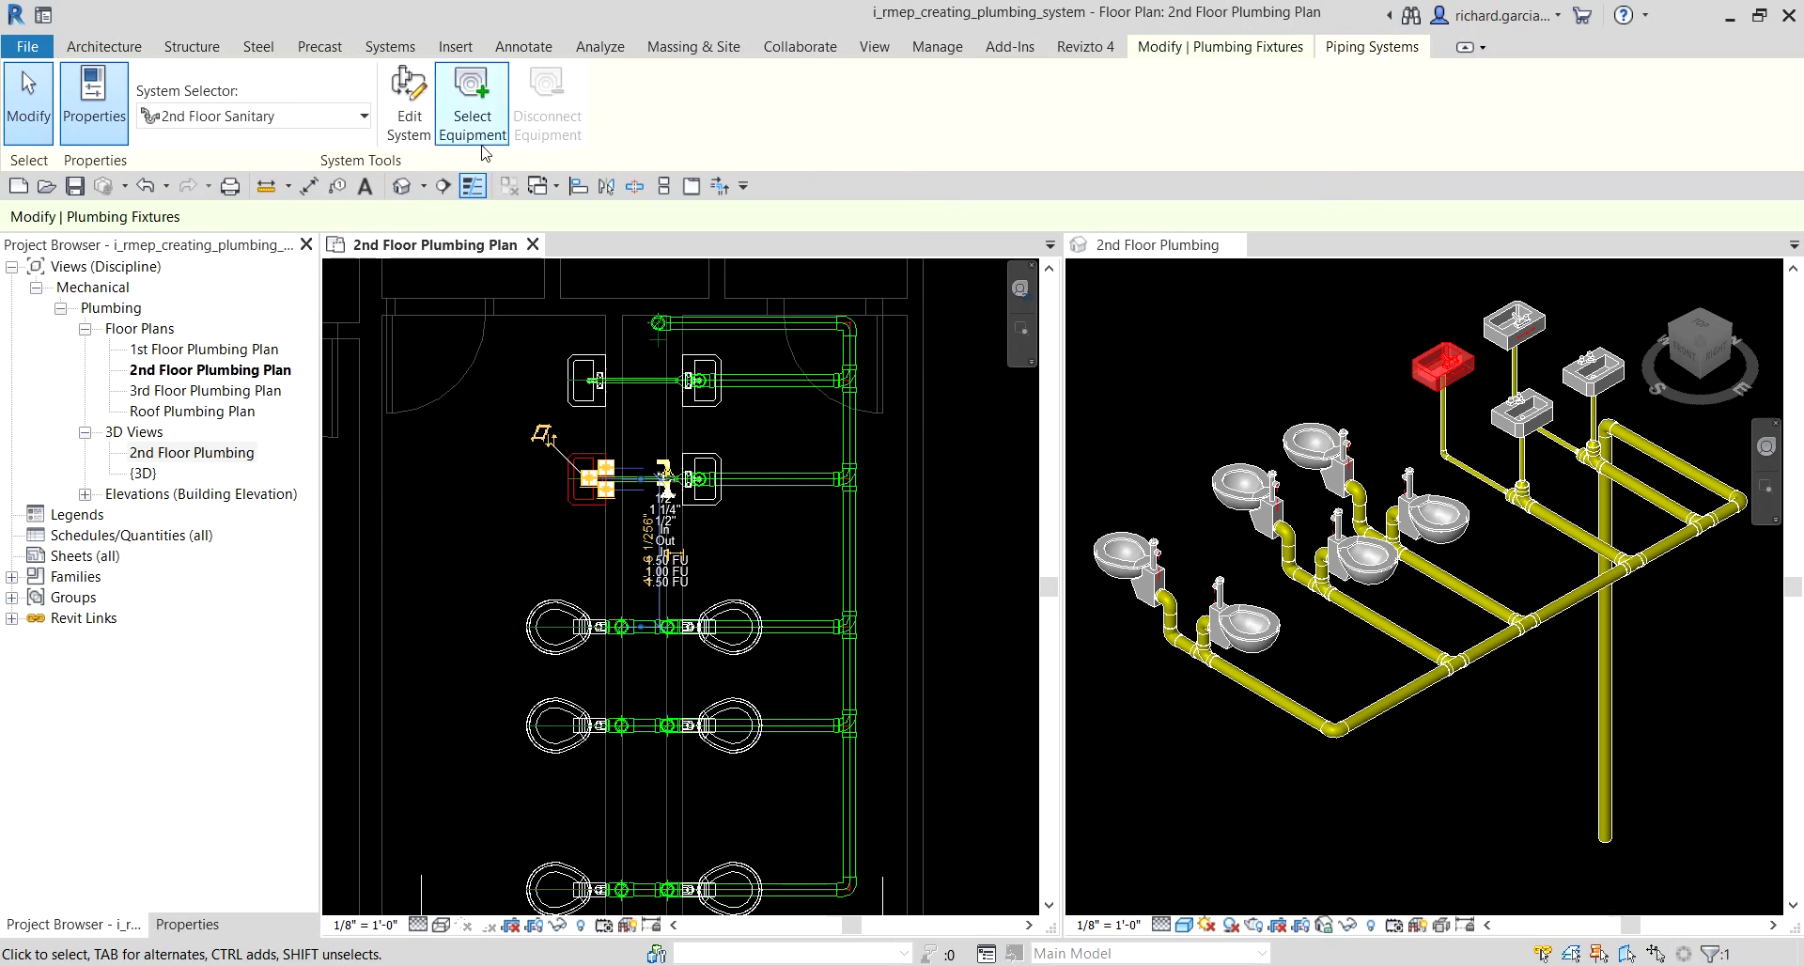
click(419, 91)
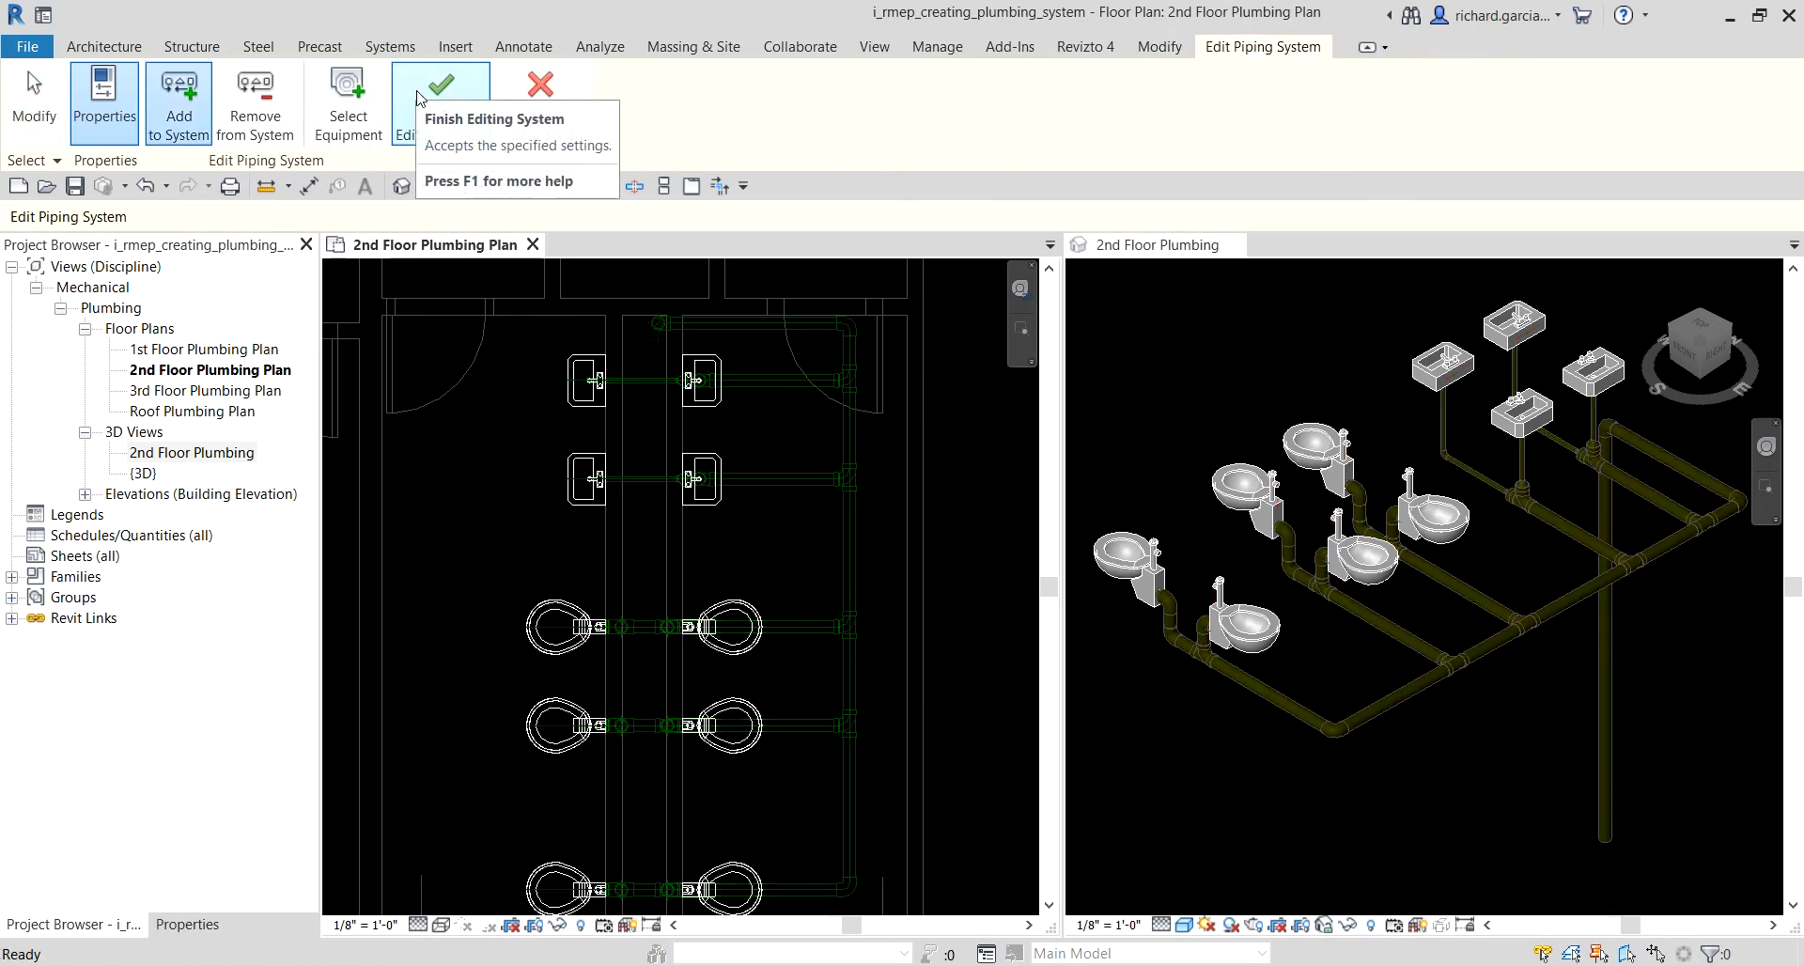
click(252, 114)
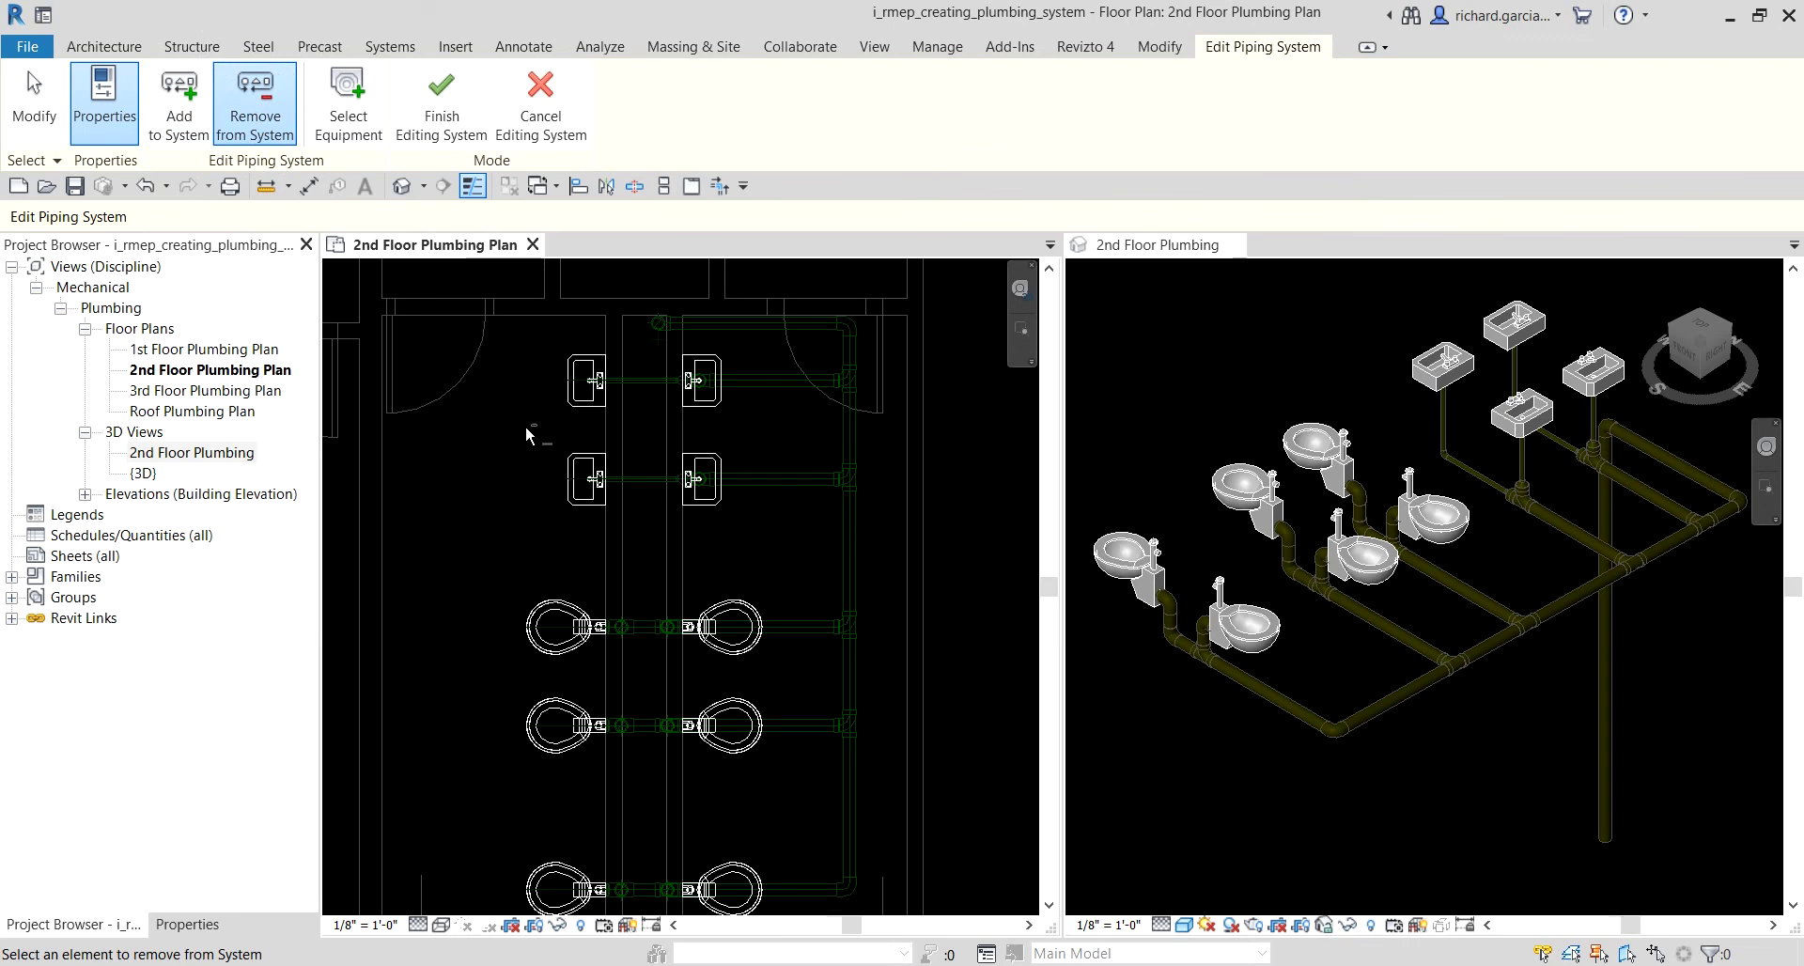
drag(526, 425, 777, 560)
drag(537, 435, 793, 571)
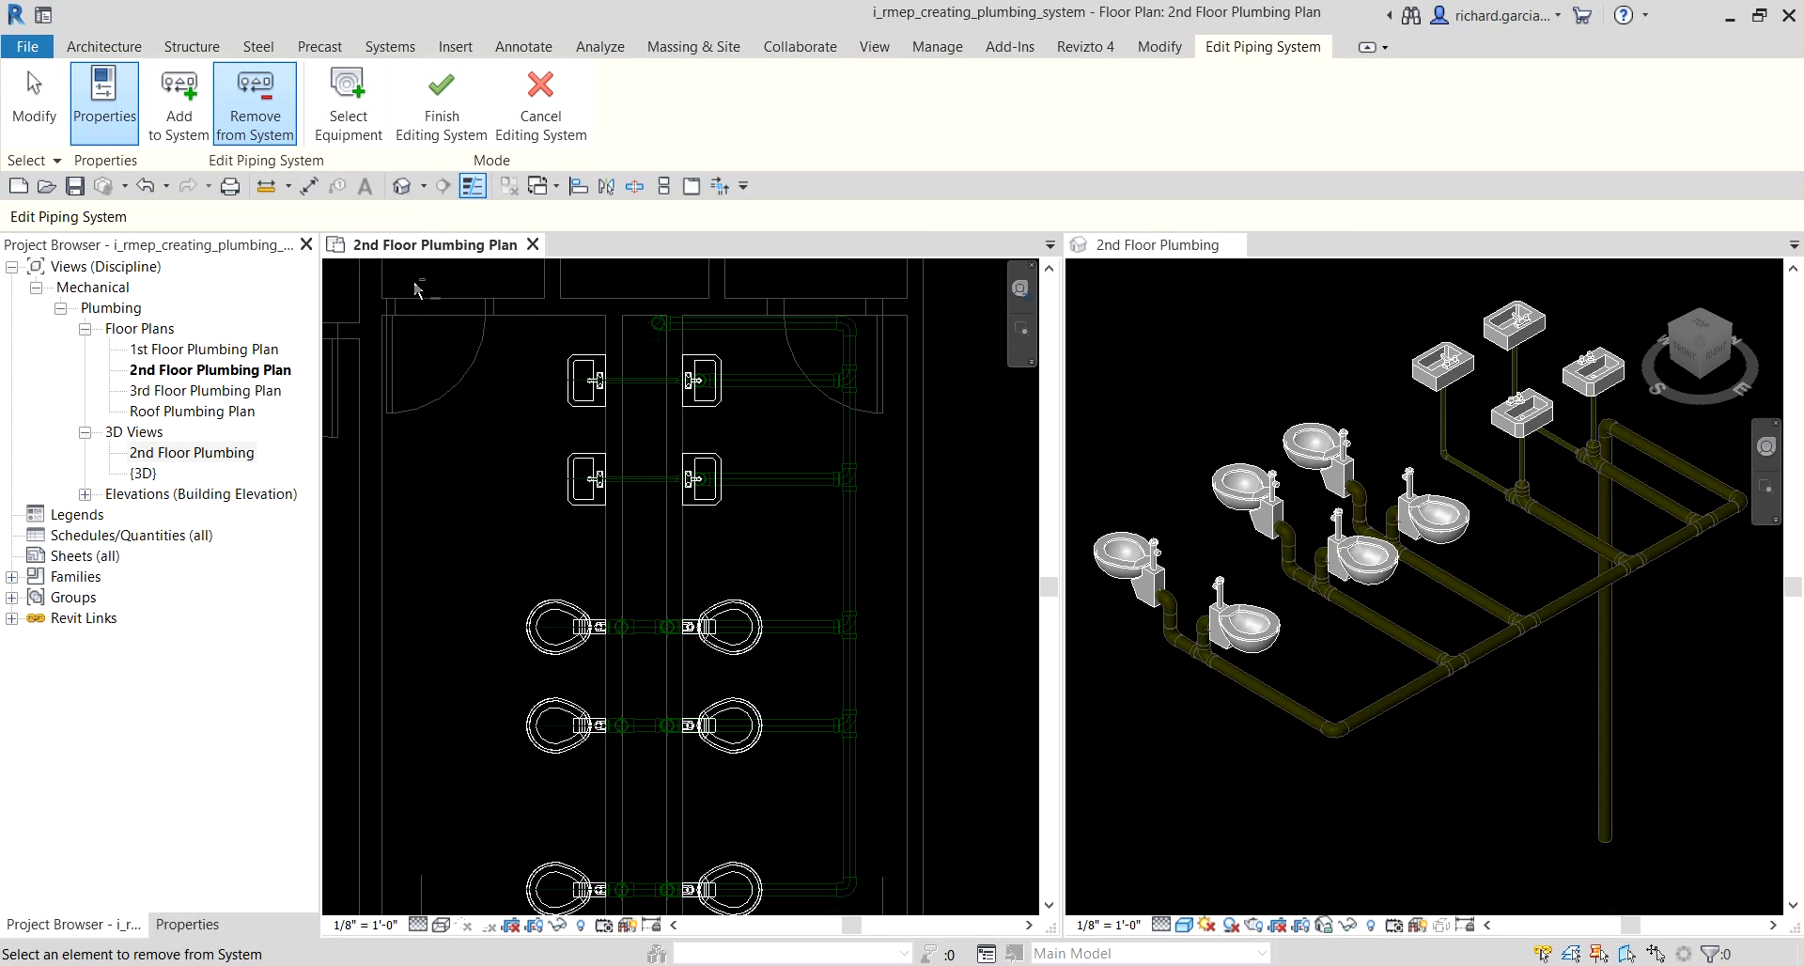
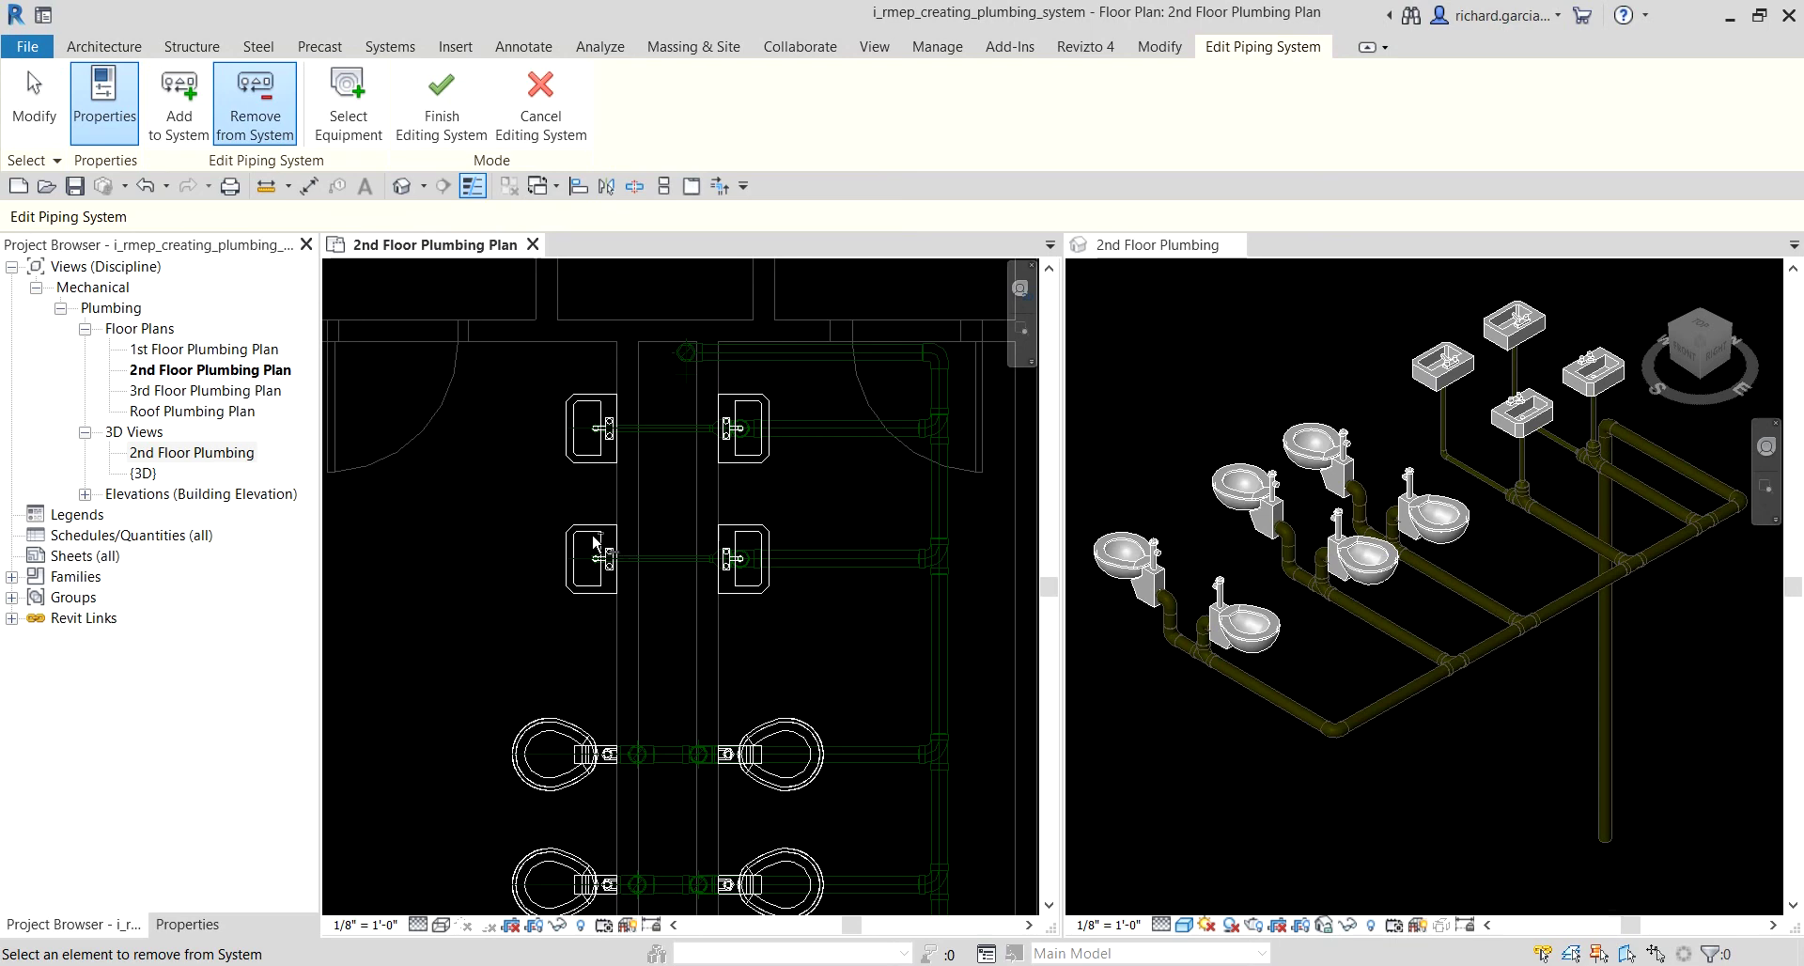
click(540, 103)
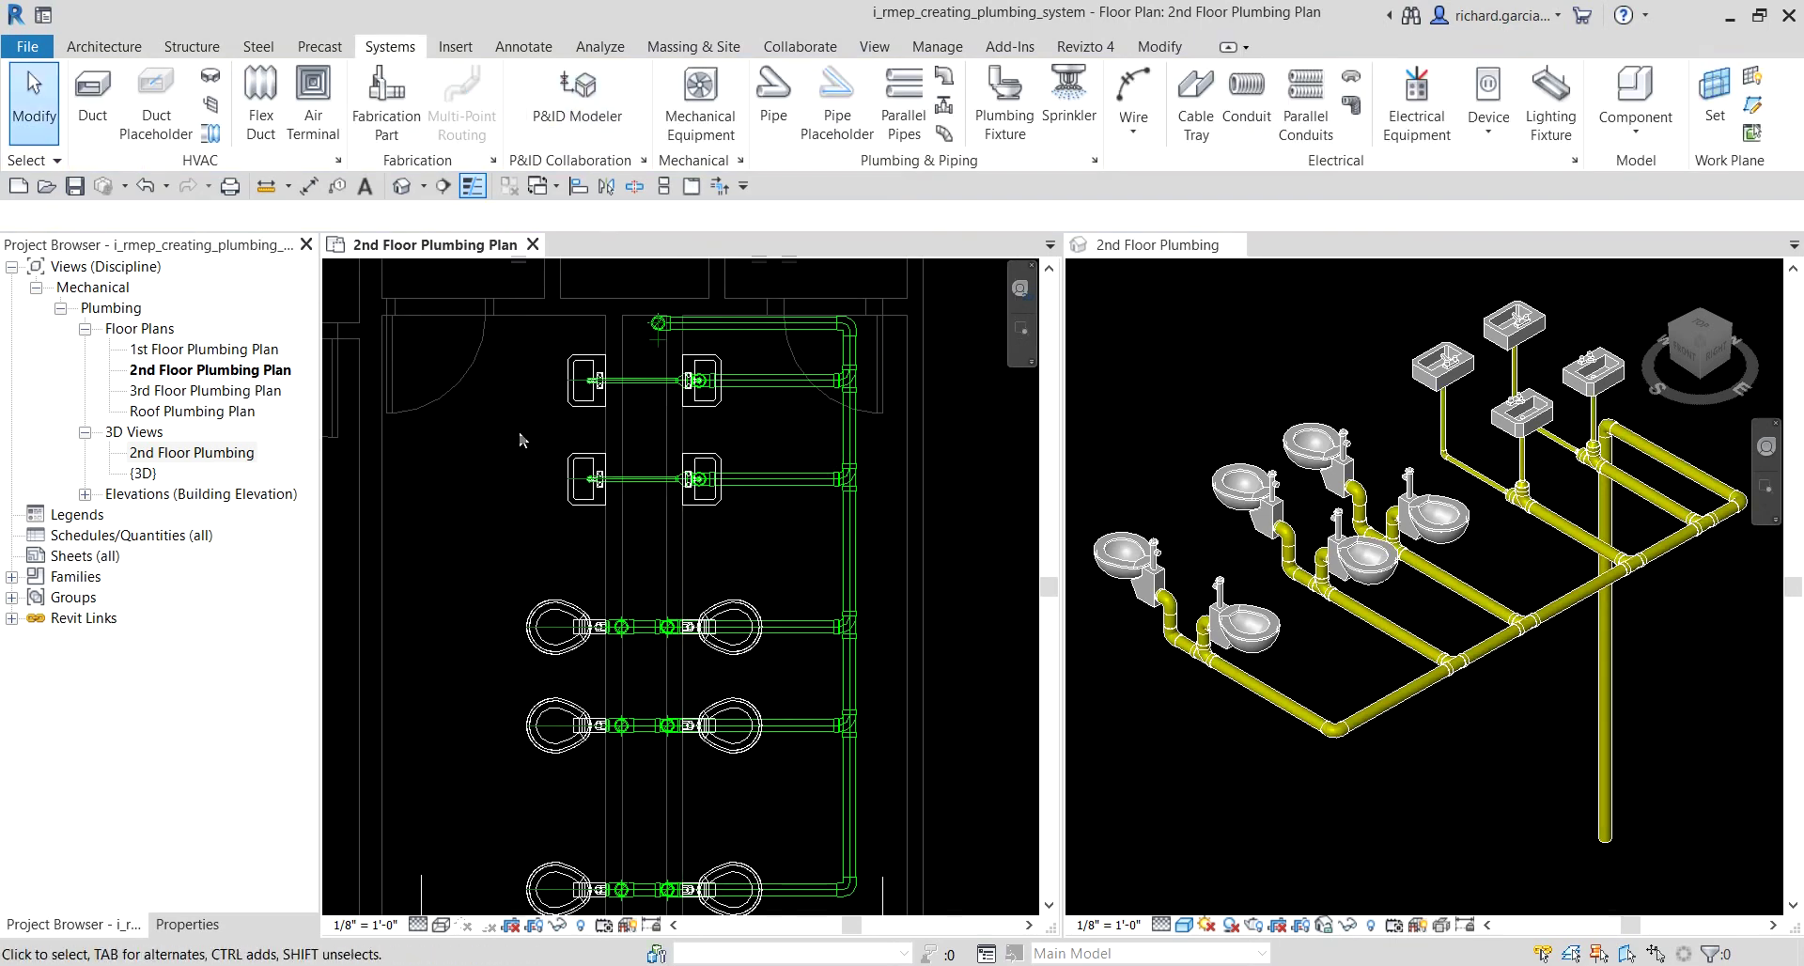
Step: Select the lower lavatory in Women 225 and inspect its system type and system name properties
scroll(523, 440, up, 3)
click(586, 477)
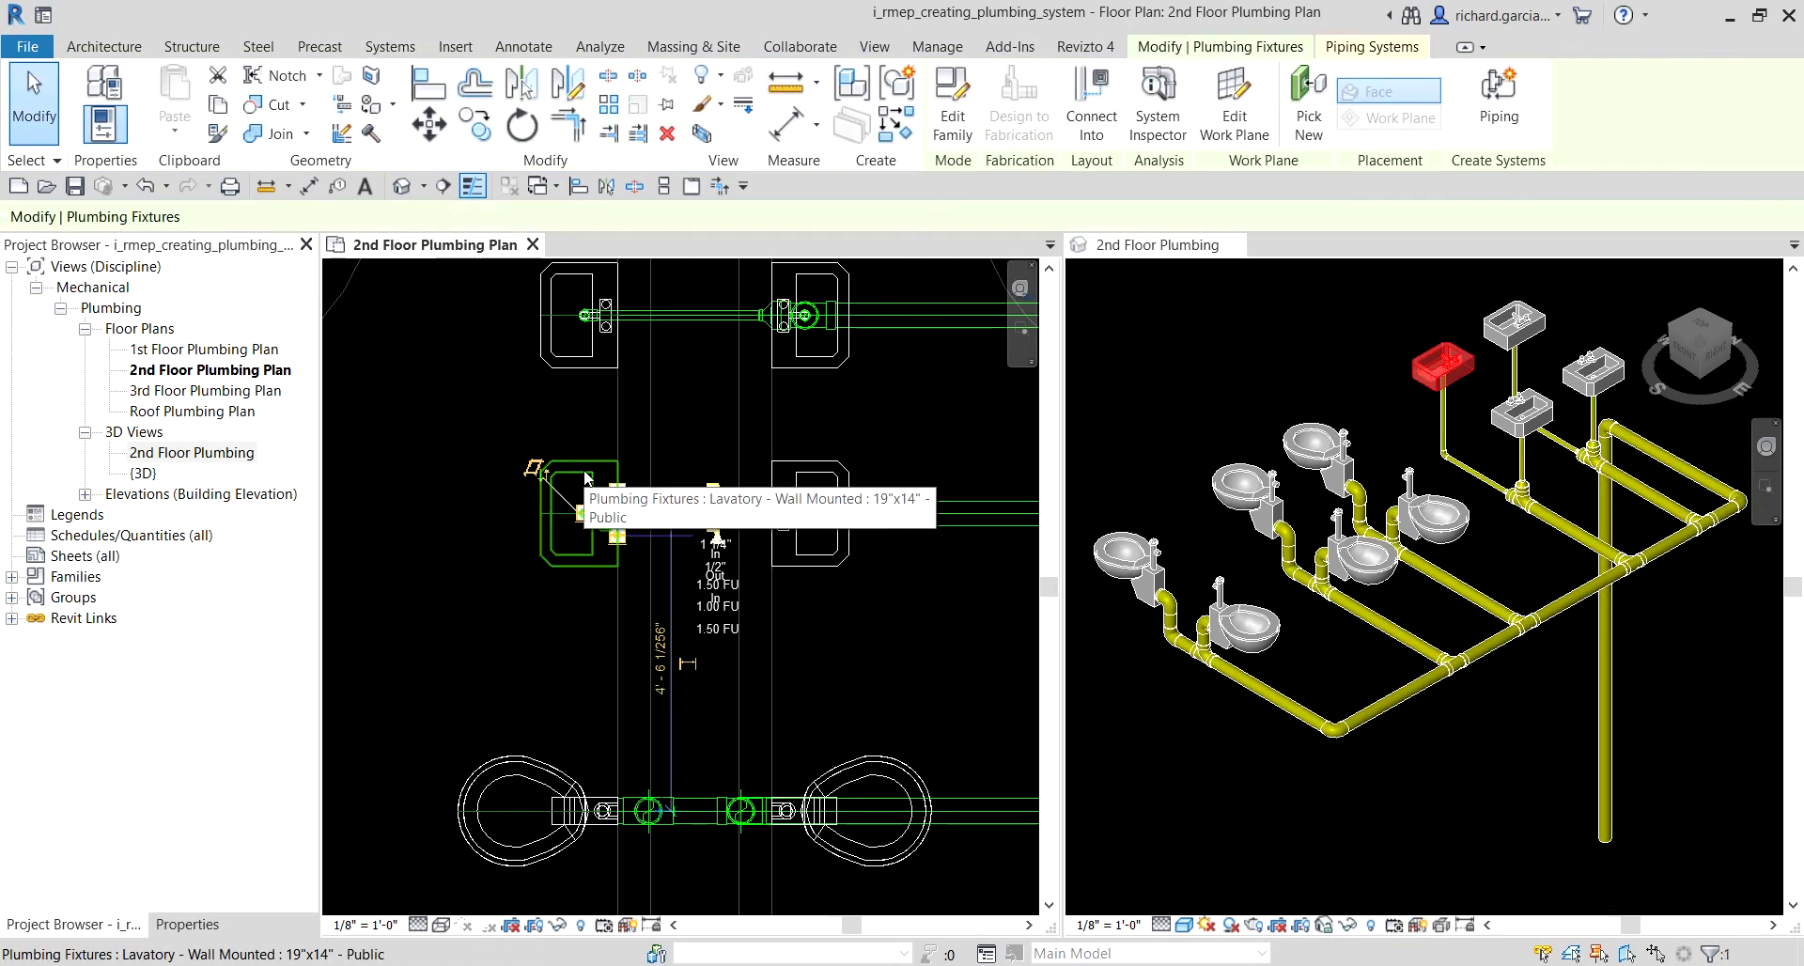
click(185, 924)
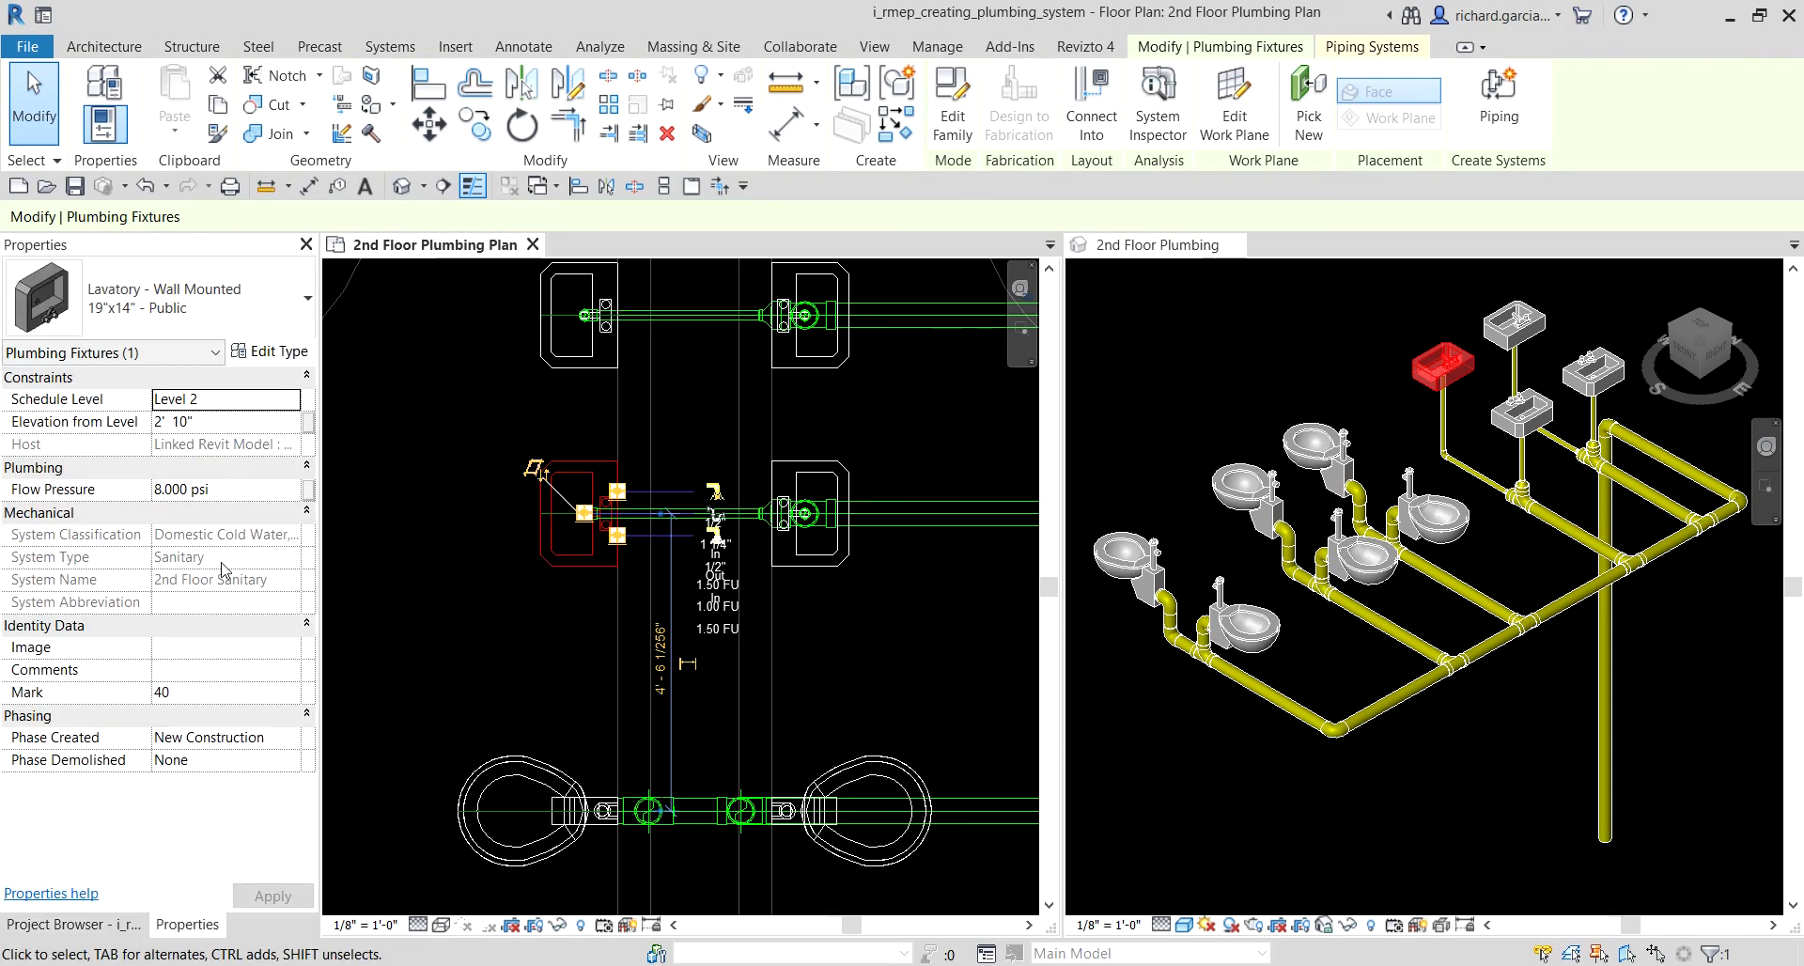
click(217, 592)
click(432, 389)
Step: Try again to remove the lower lavatories from the sanitary system of the selected fixture, and discard the edit
click(584, 472)
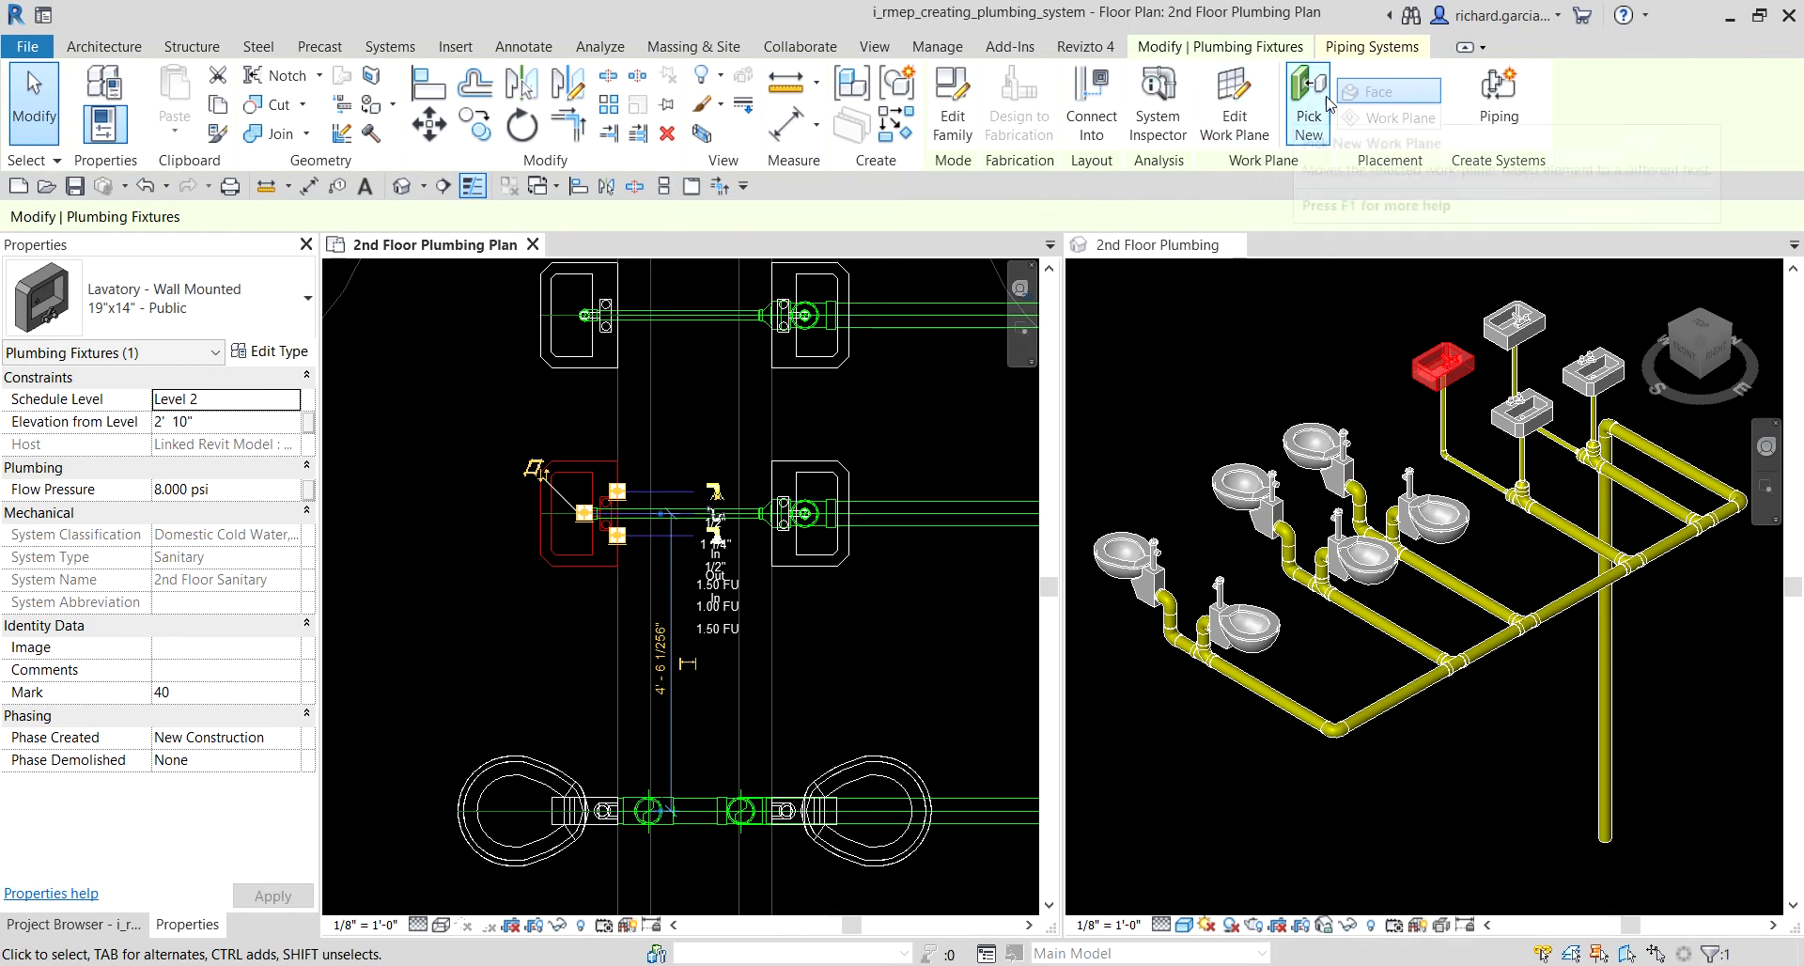
click(1374, 47)
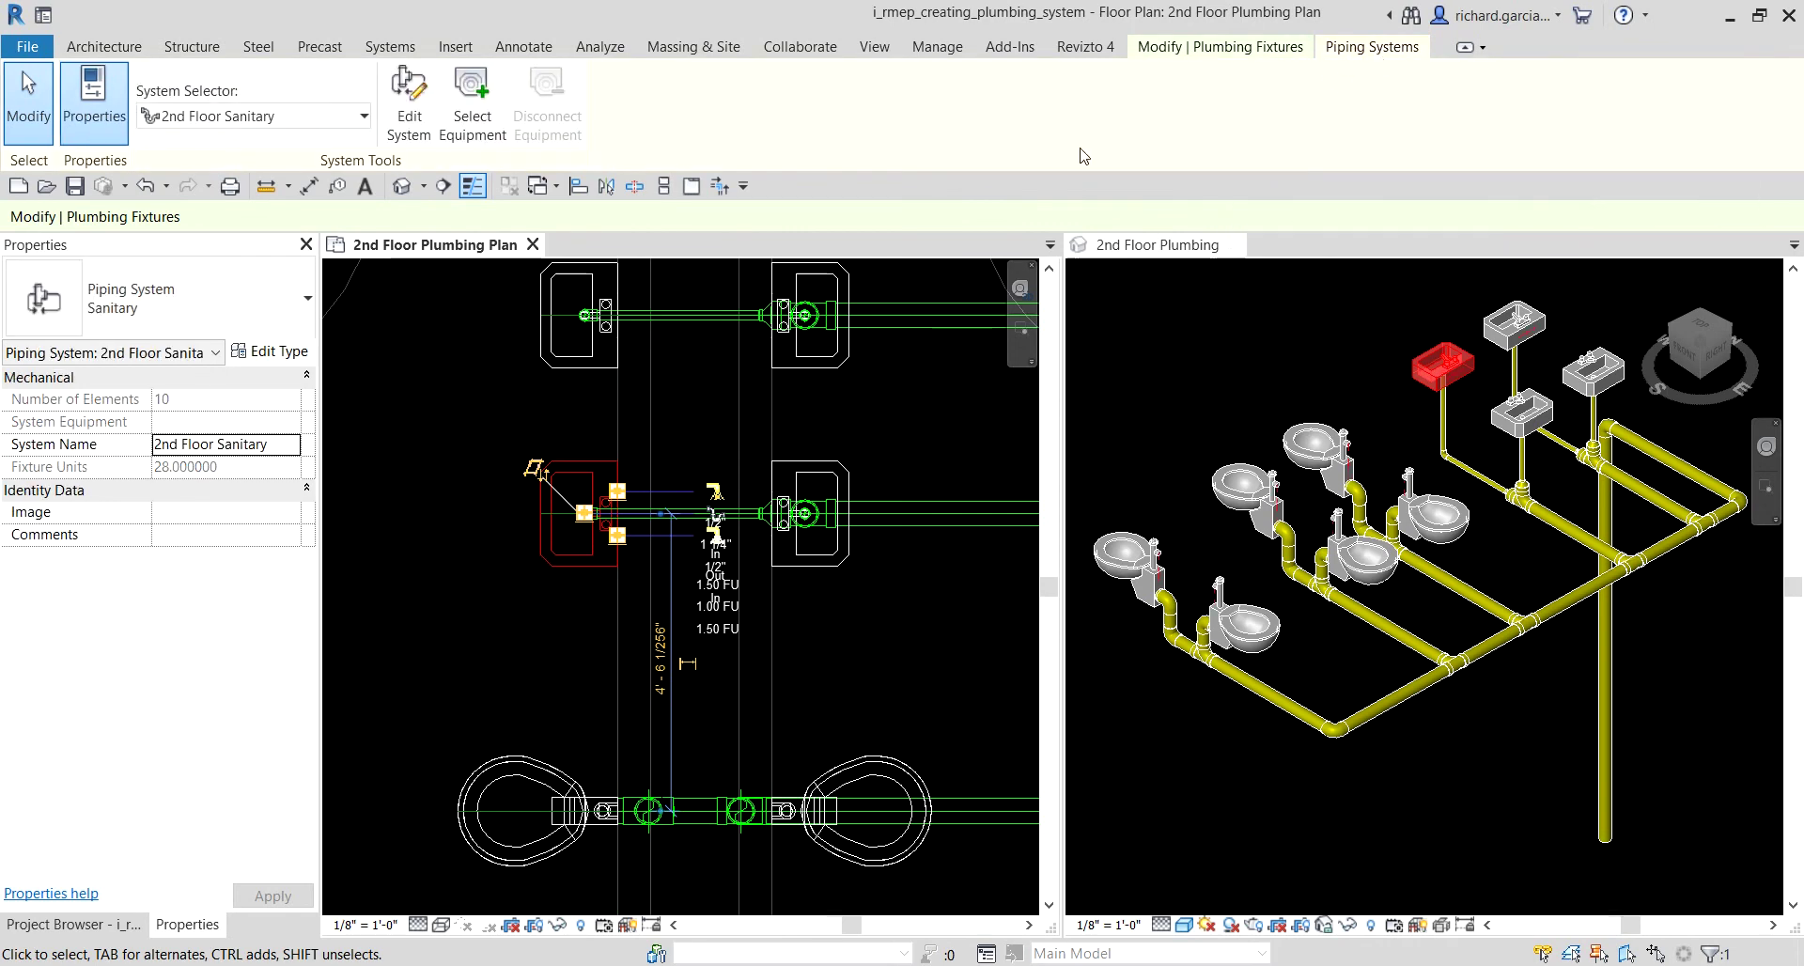
click(411, 110)
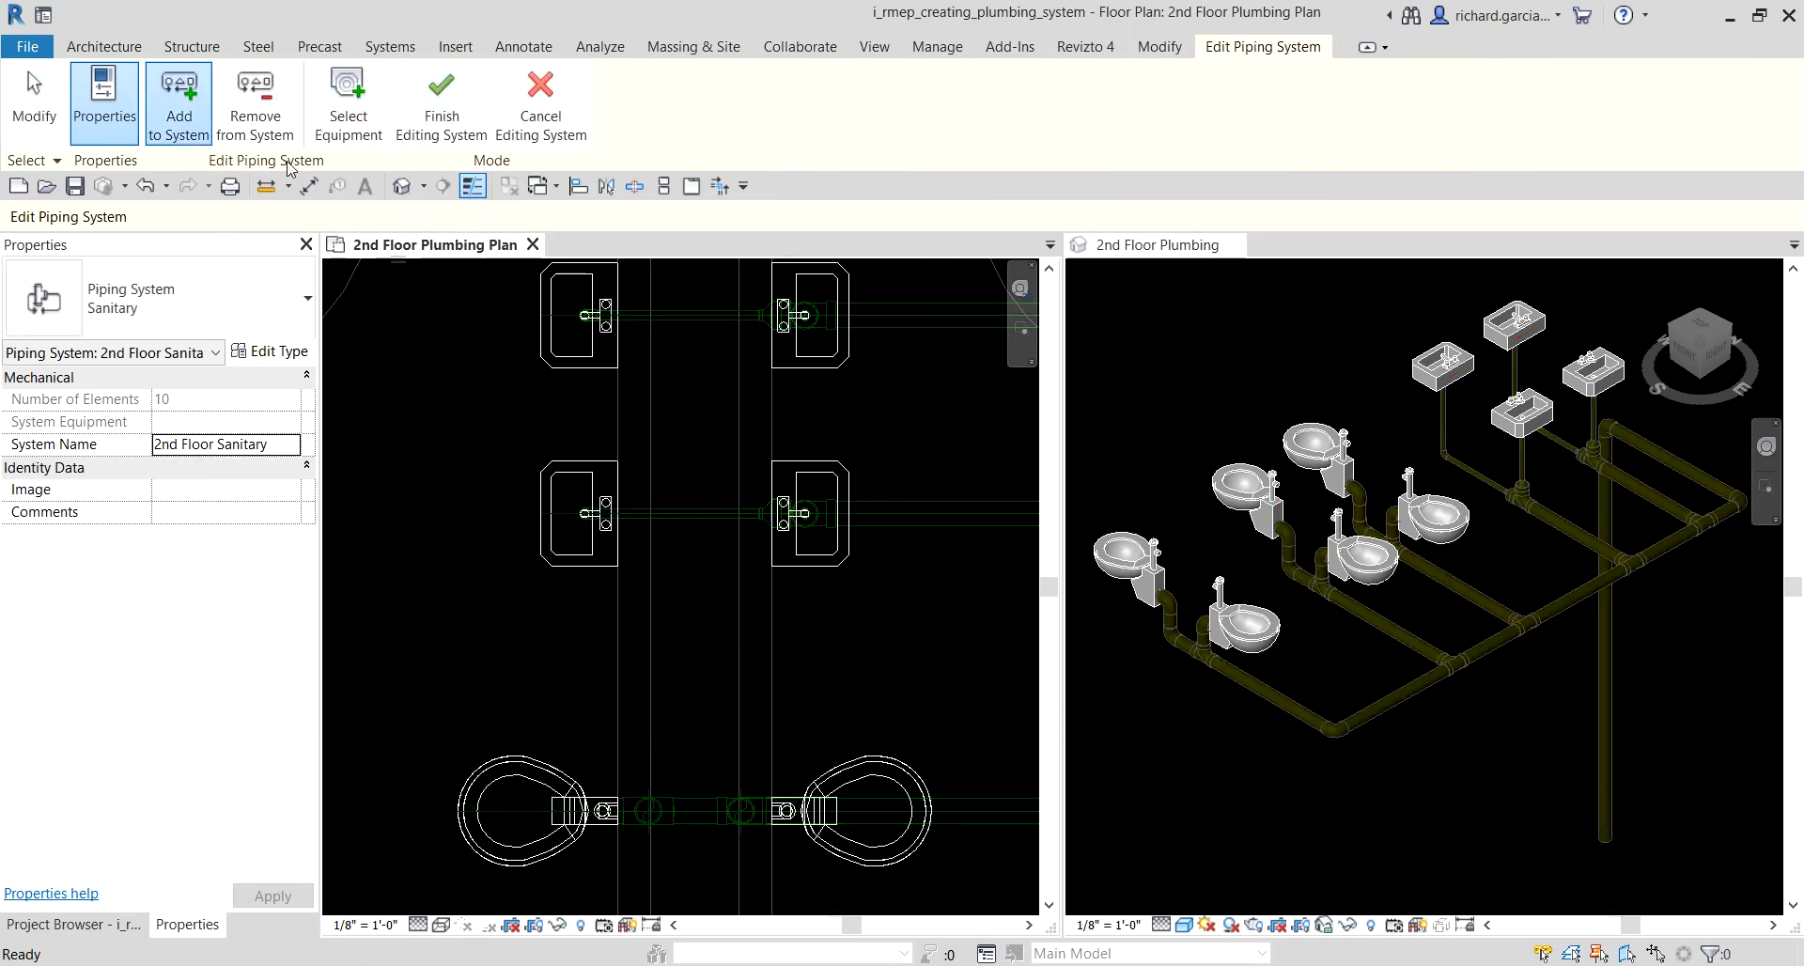
click(266, 113)
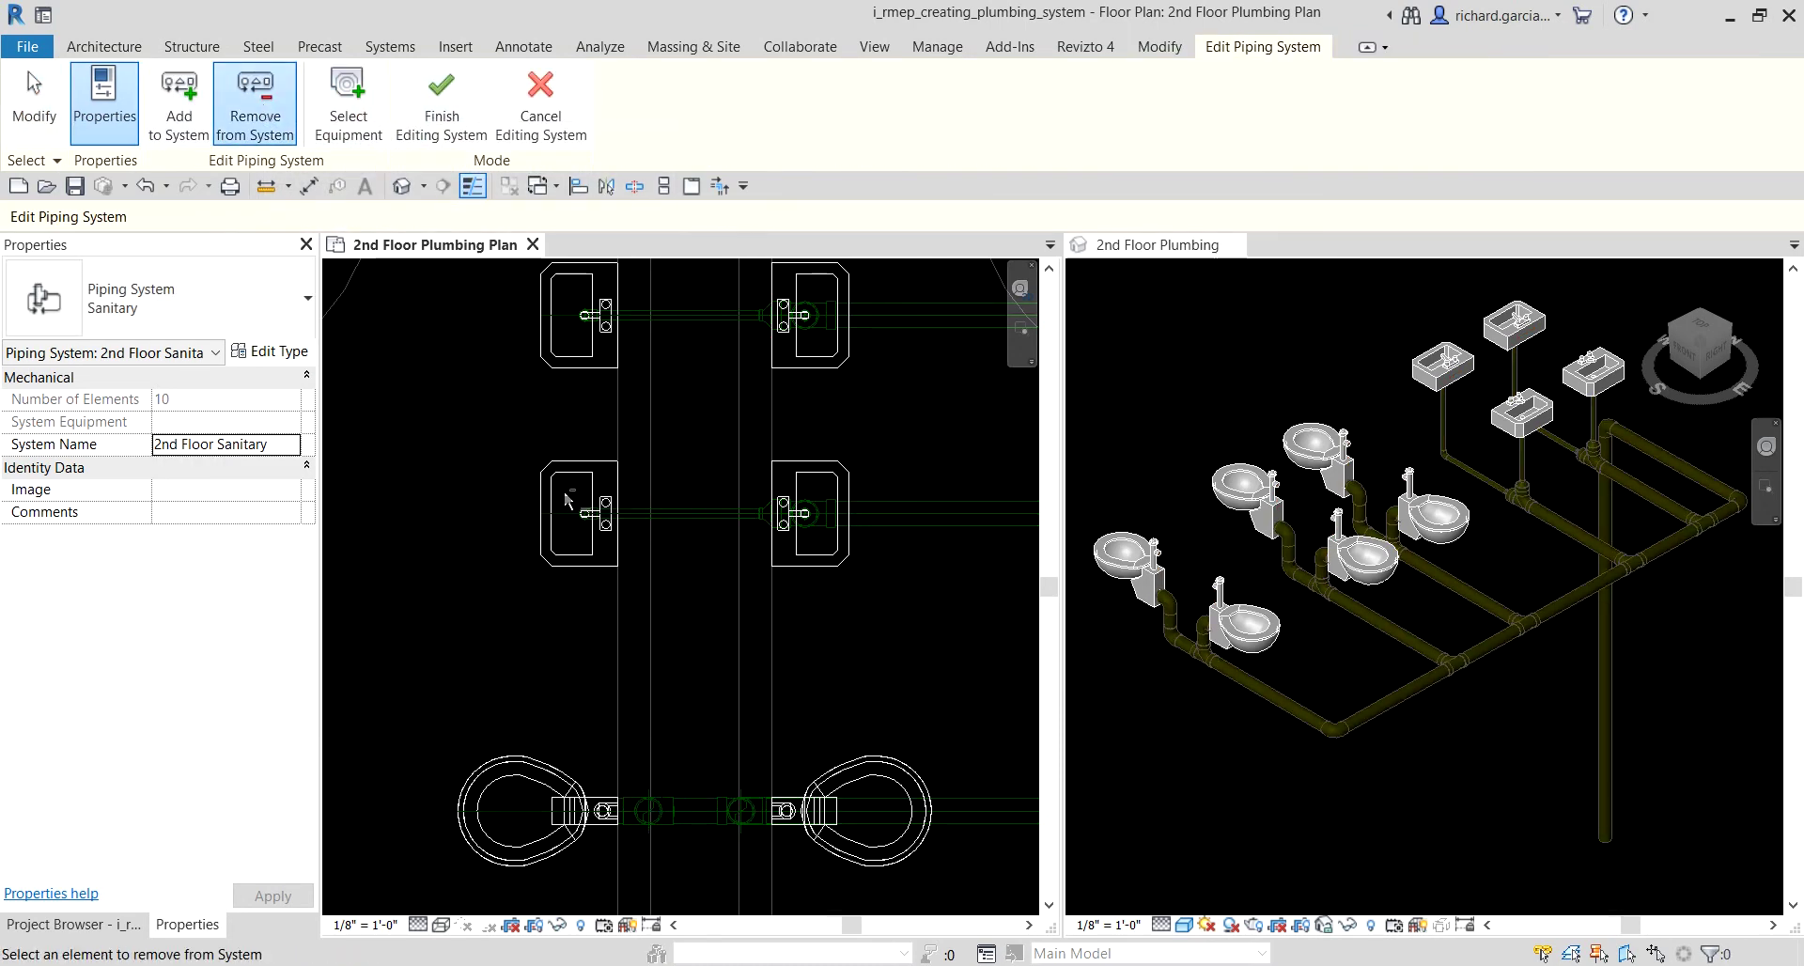
drag(458, 414, 1015, 673)
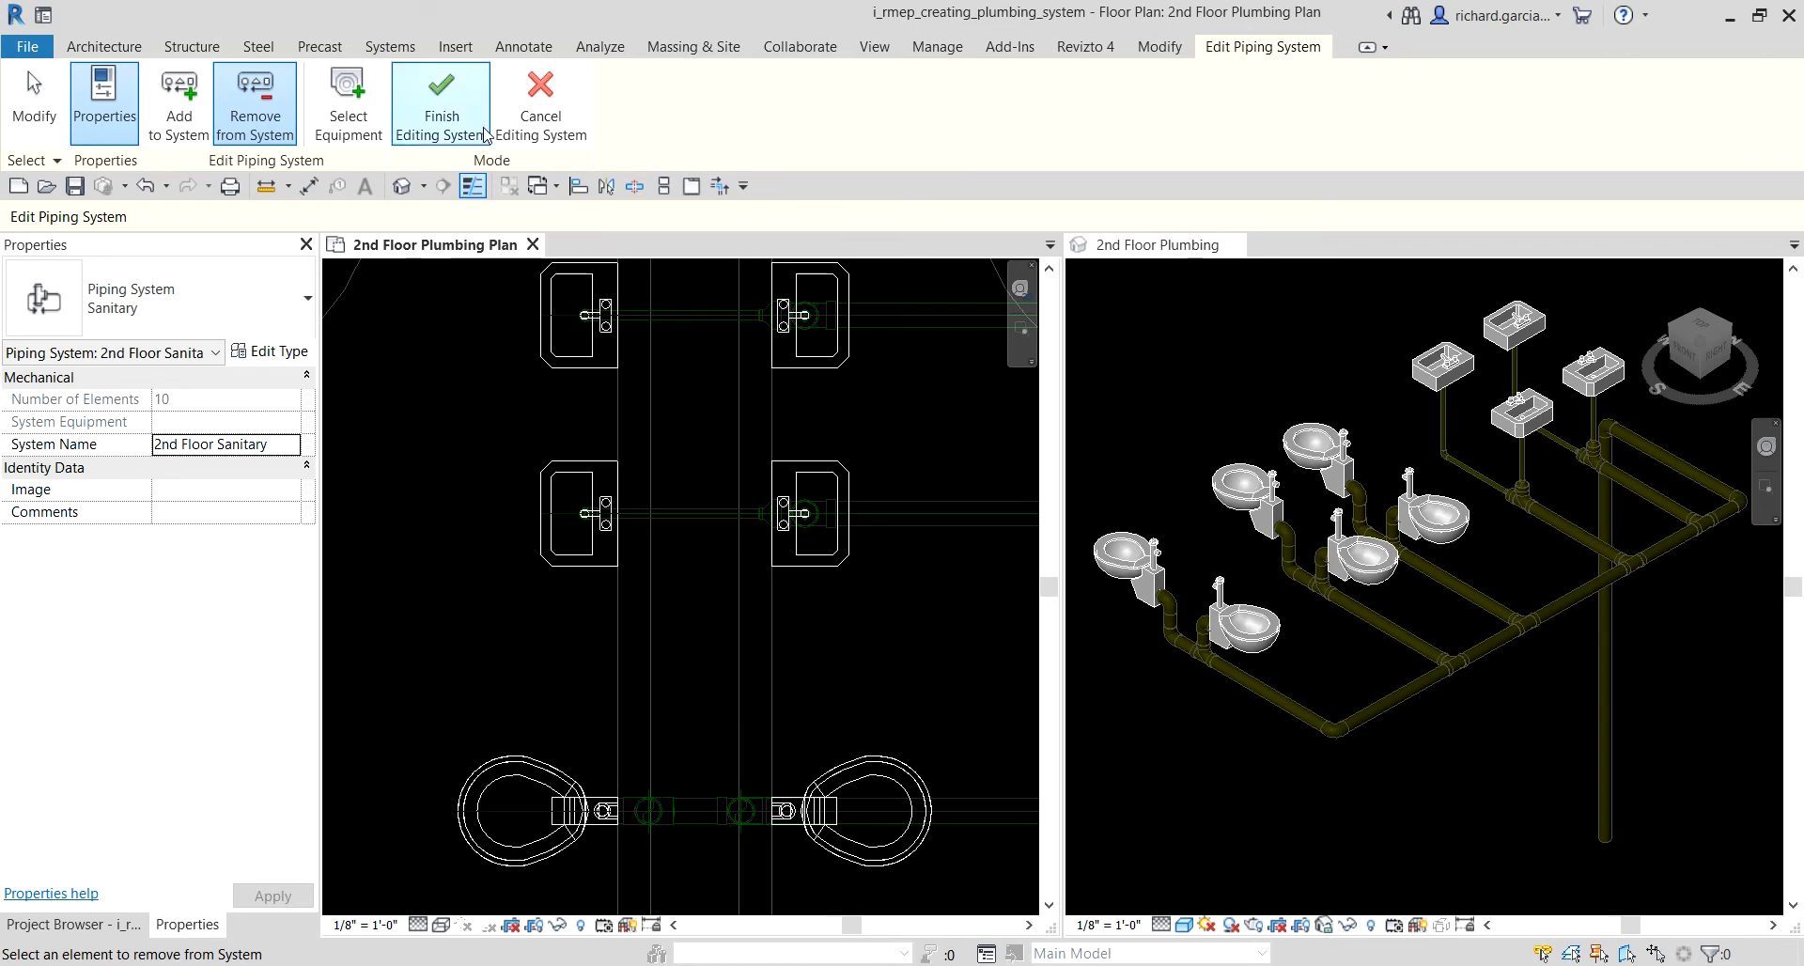
click(544, 101)
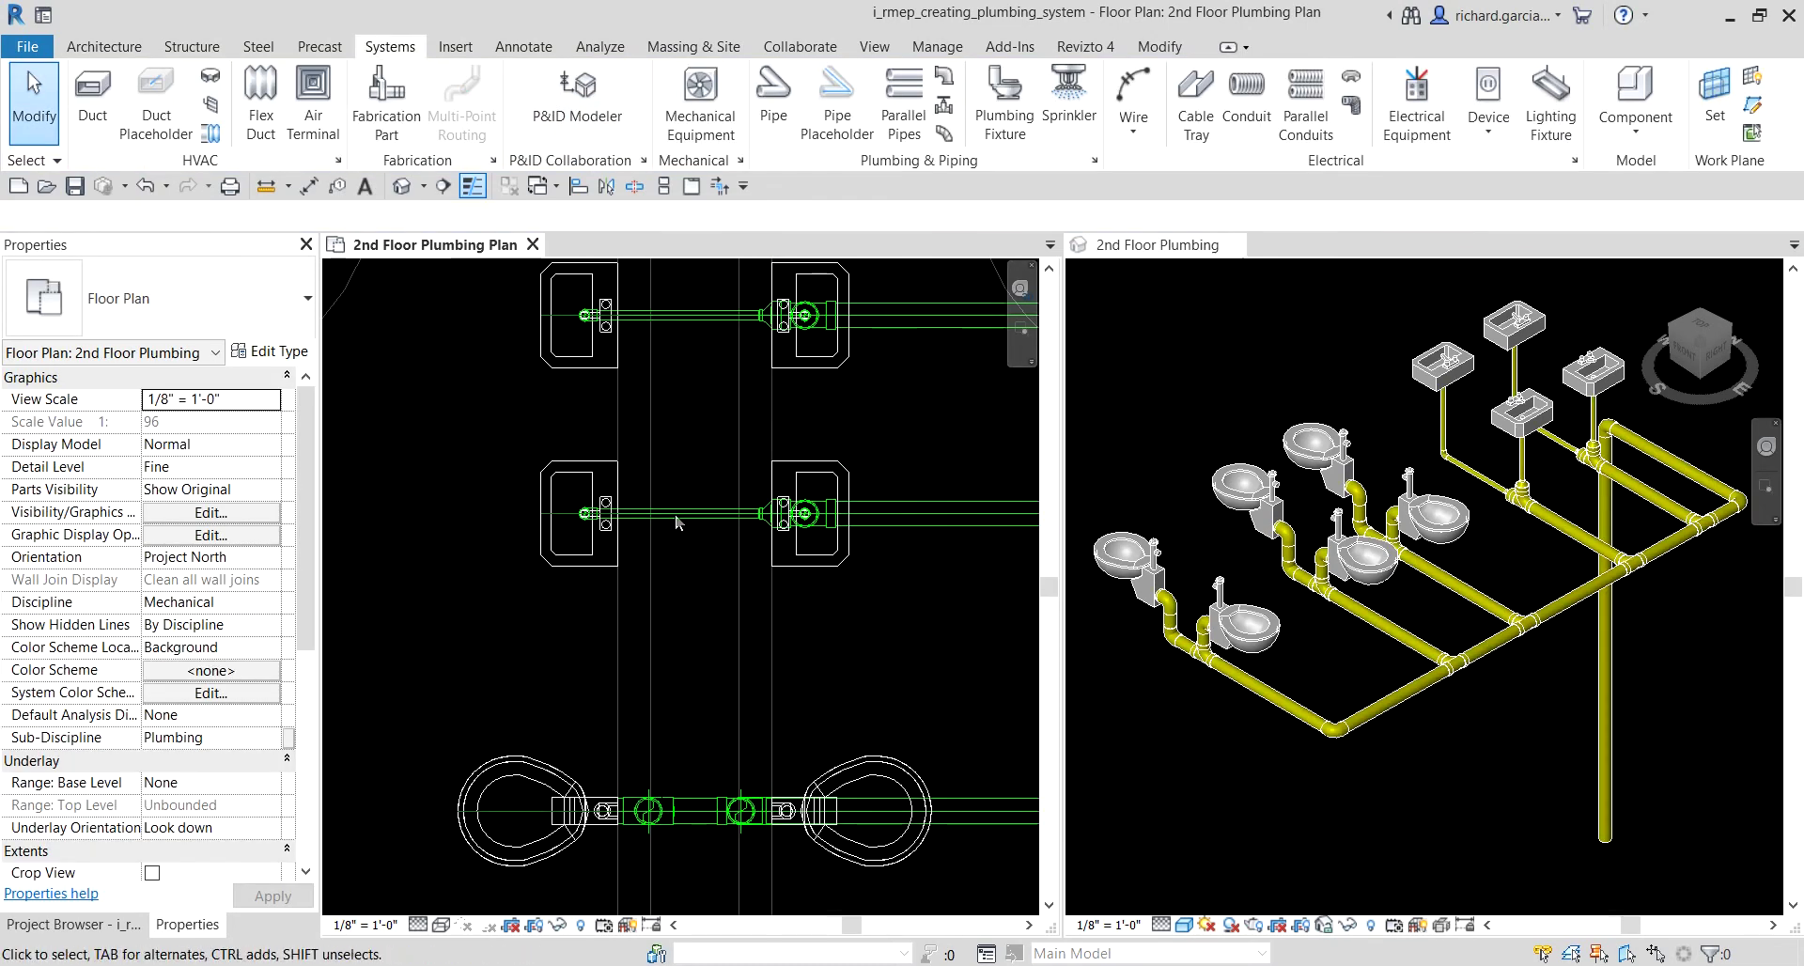
Step: Show the System Browser and frame the restroom fixtures in the narrowed 2nd Floor Plumbing Plan view
click(561, 555)
click(482, 560)
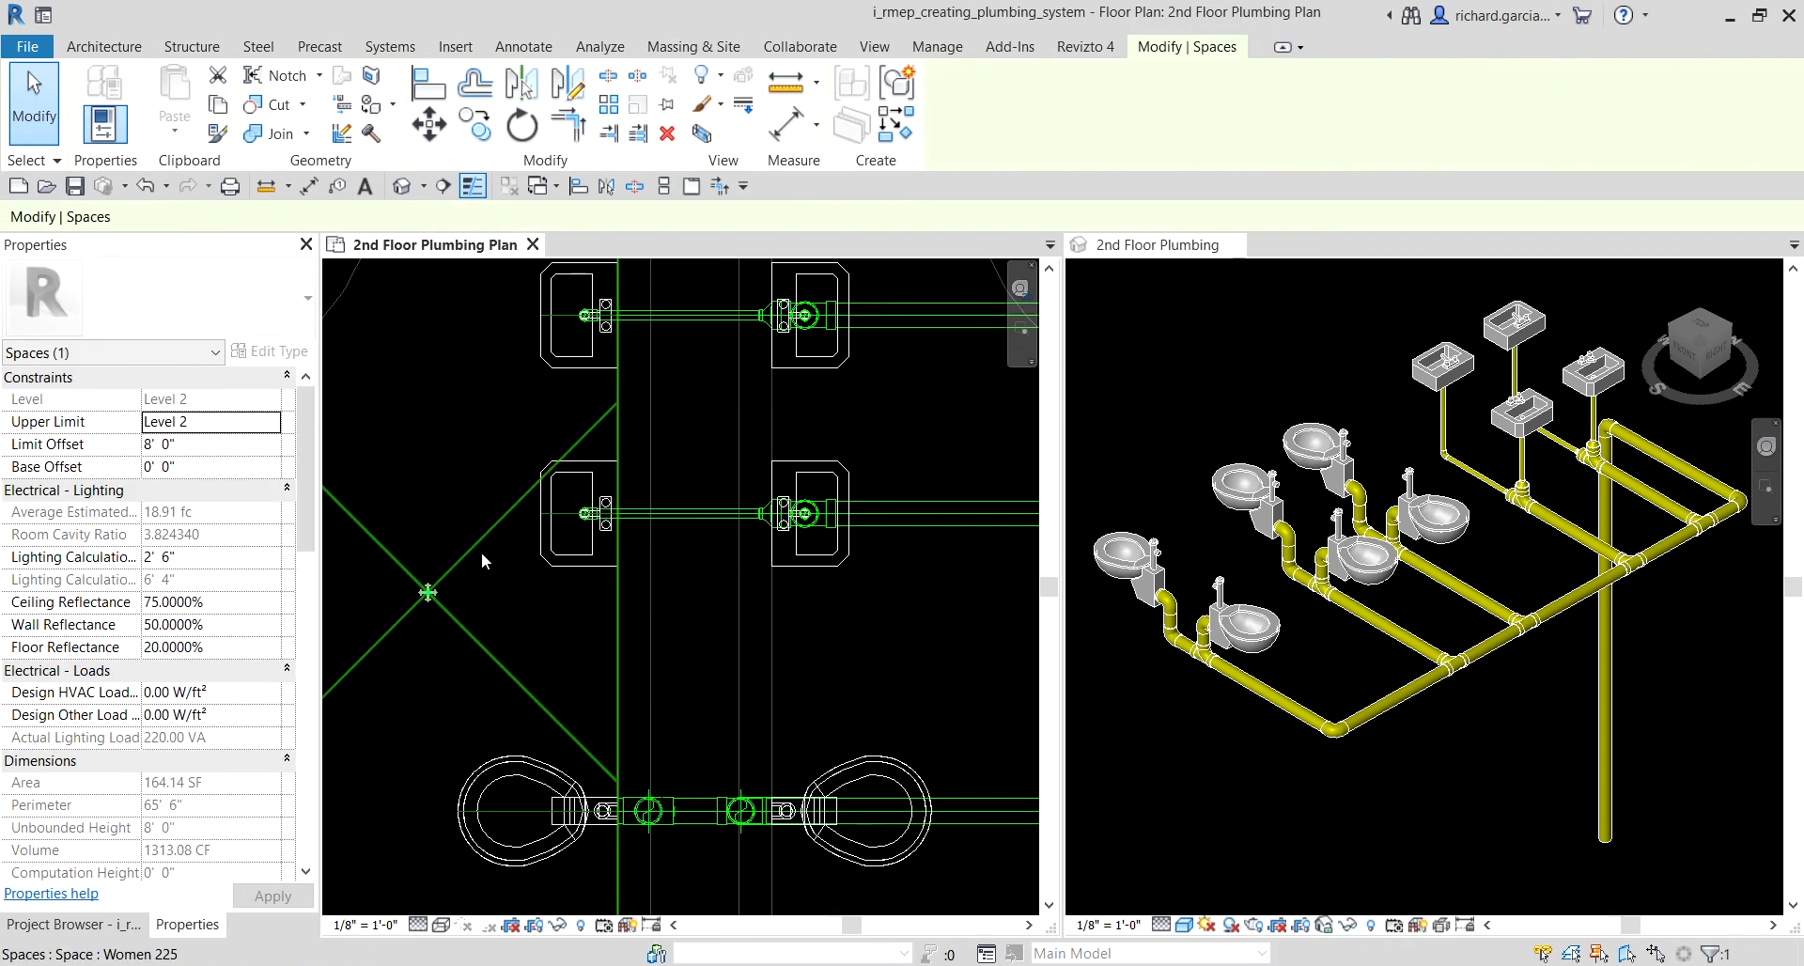
key(Escape)
right_click(447, 416)
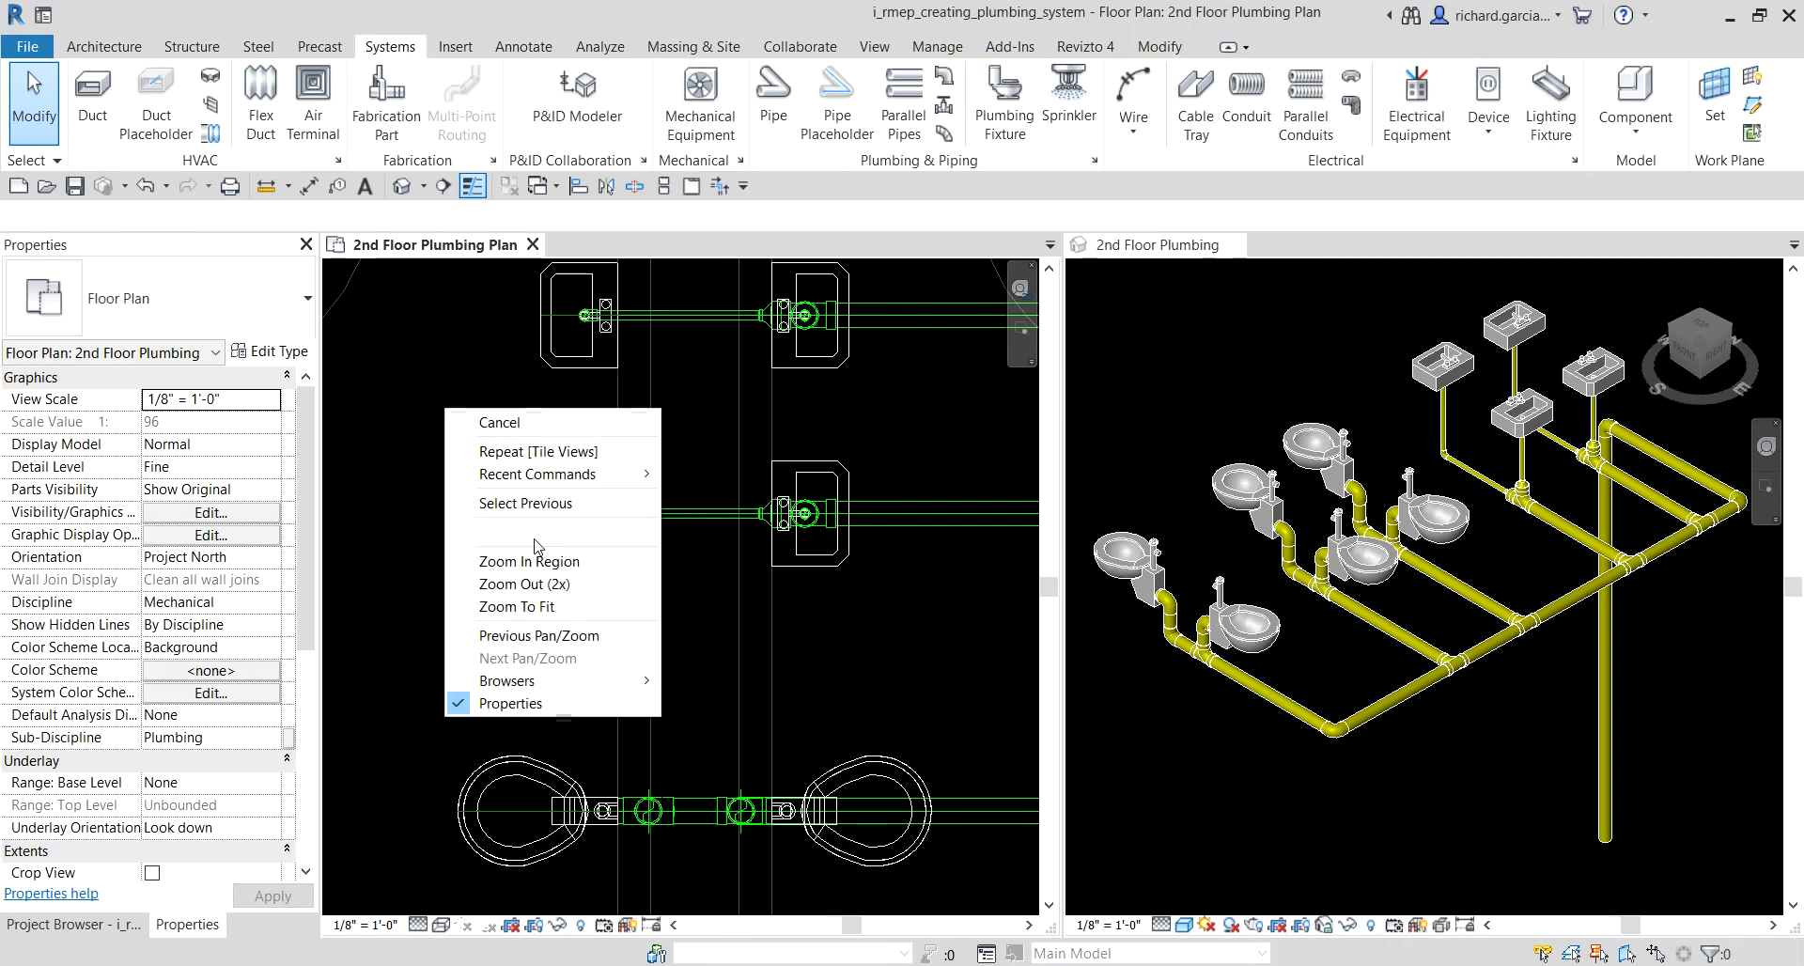
mouse_move(555, 680)
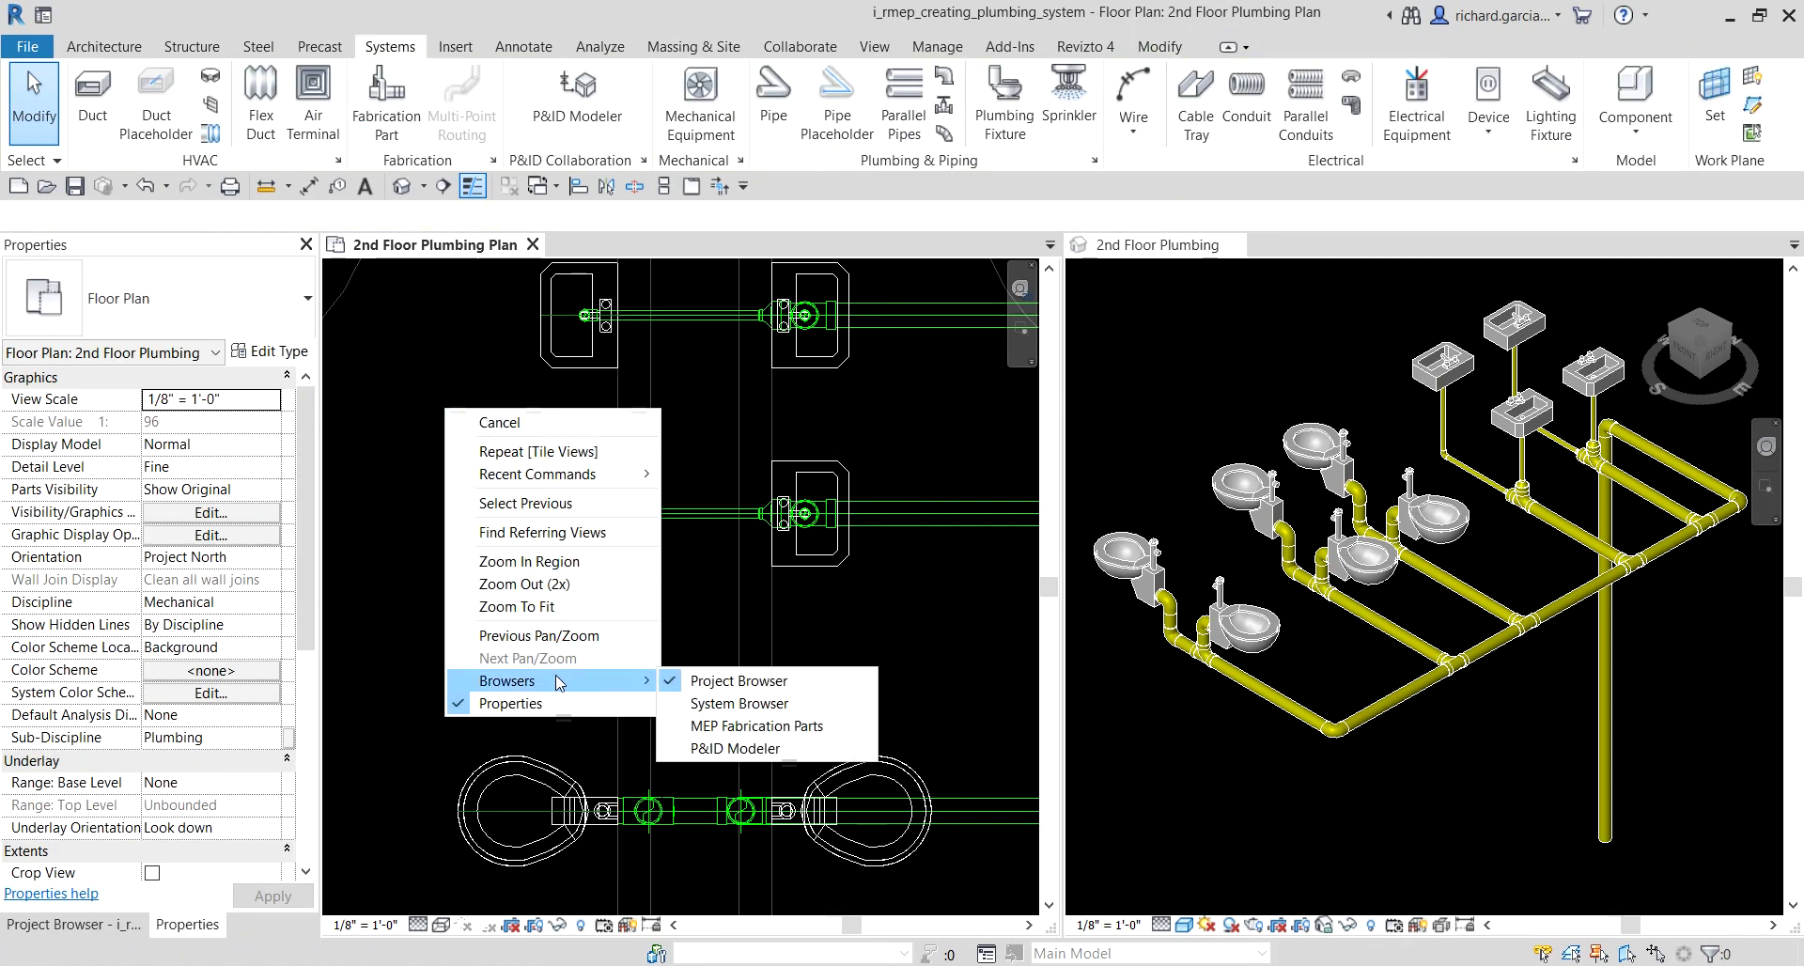
click(769, 703)
drag(1127, 275, 1268, 481)
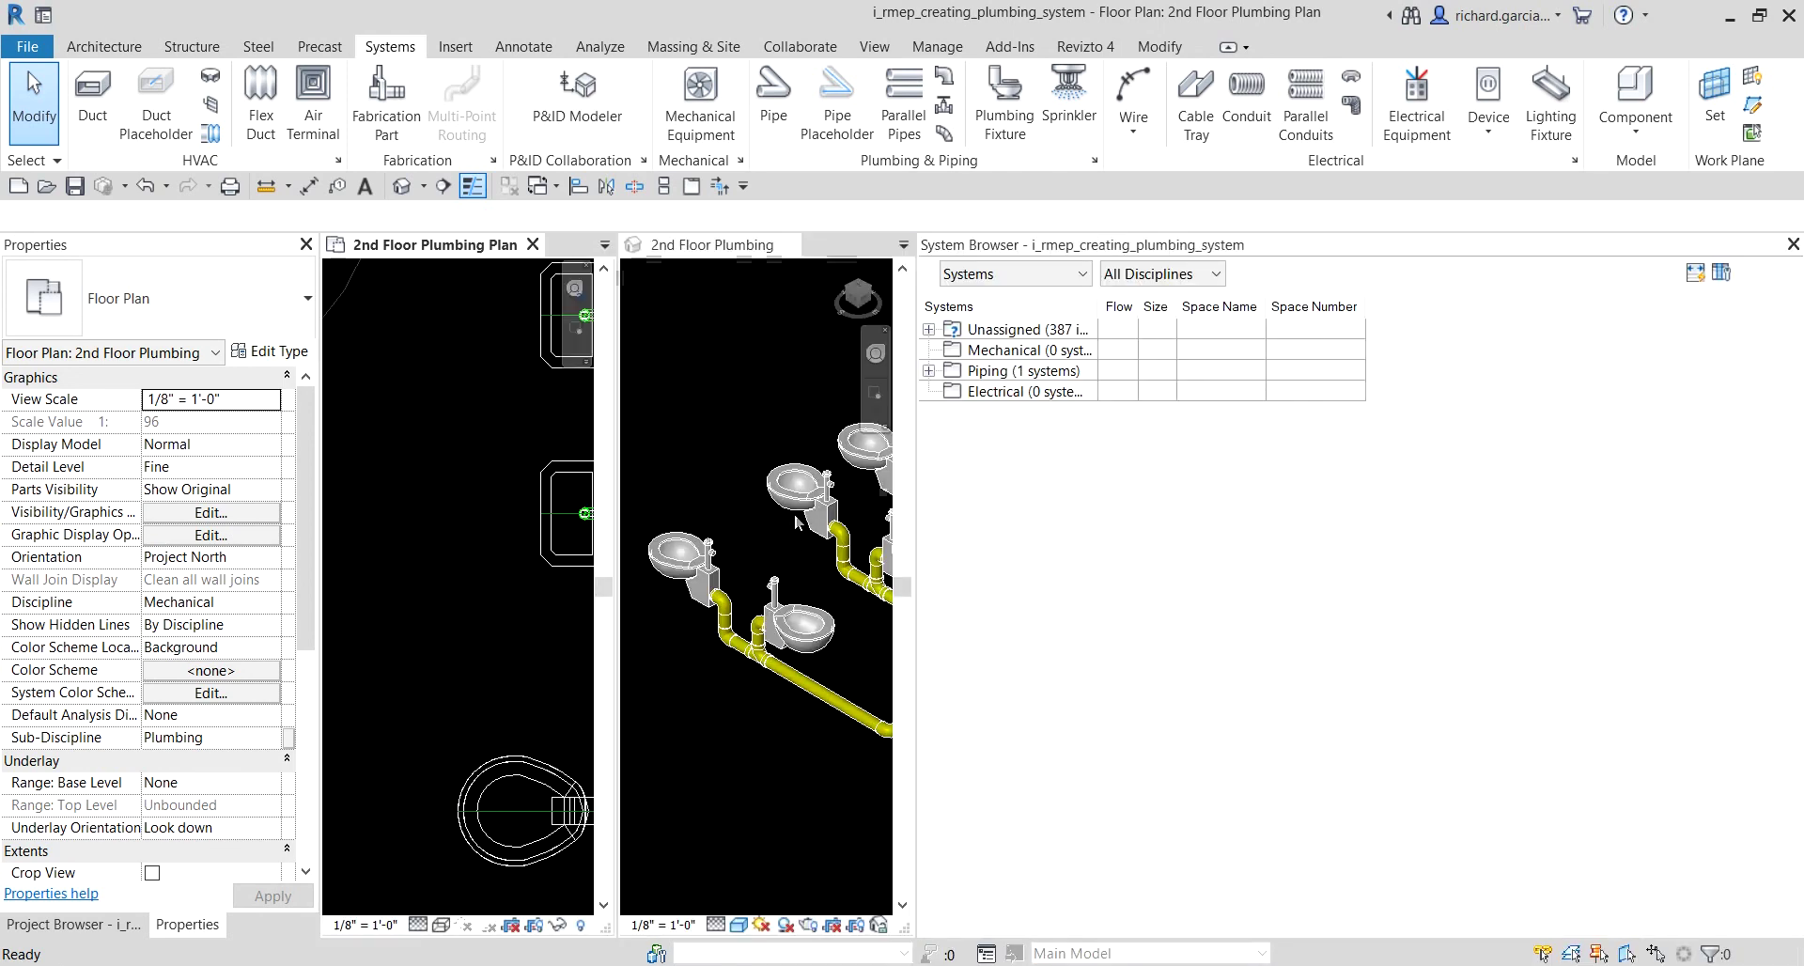
scroll(468, 469, down, 3)
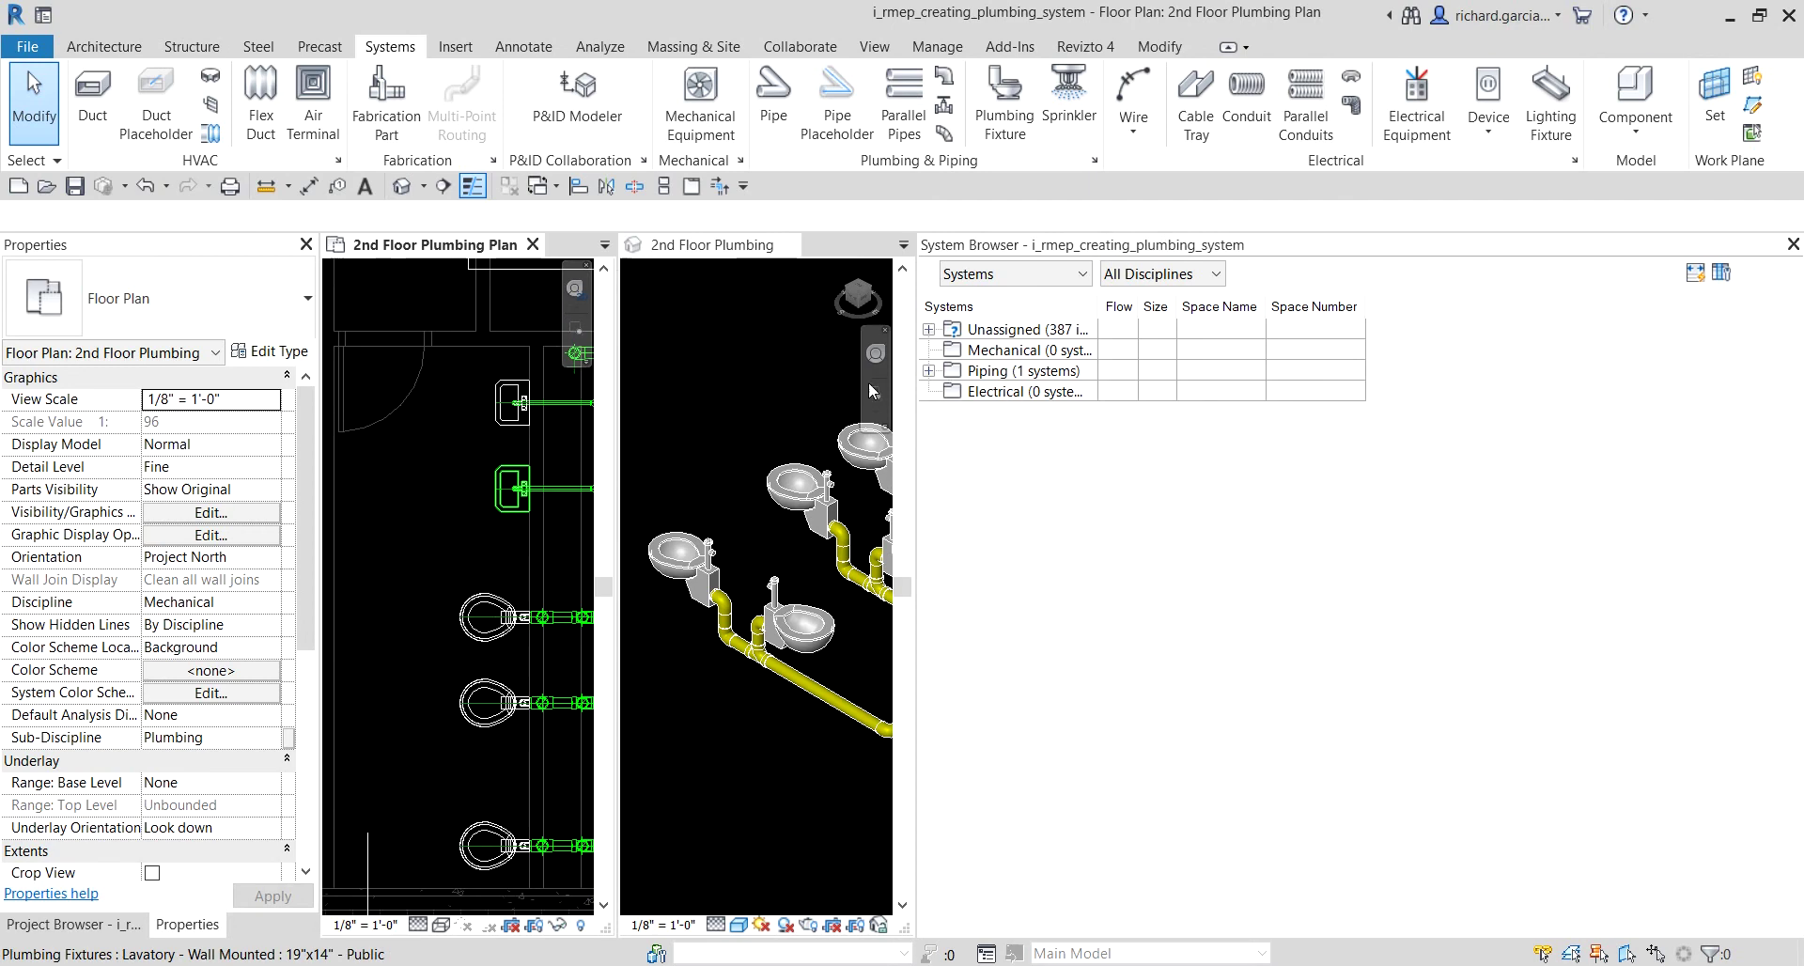
middle_drag(522, 482, 427, 543)
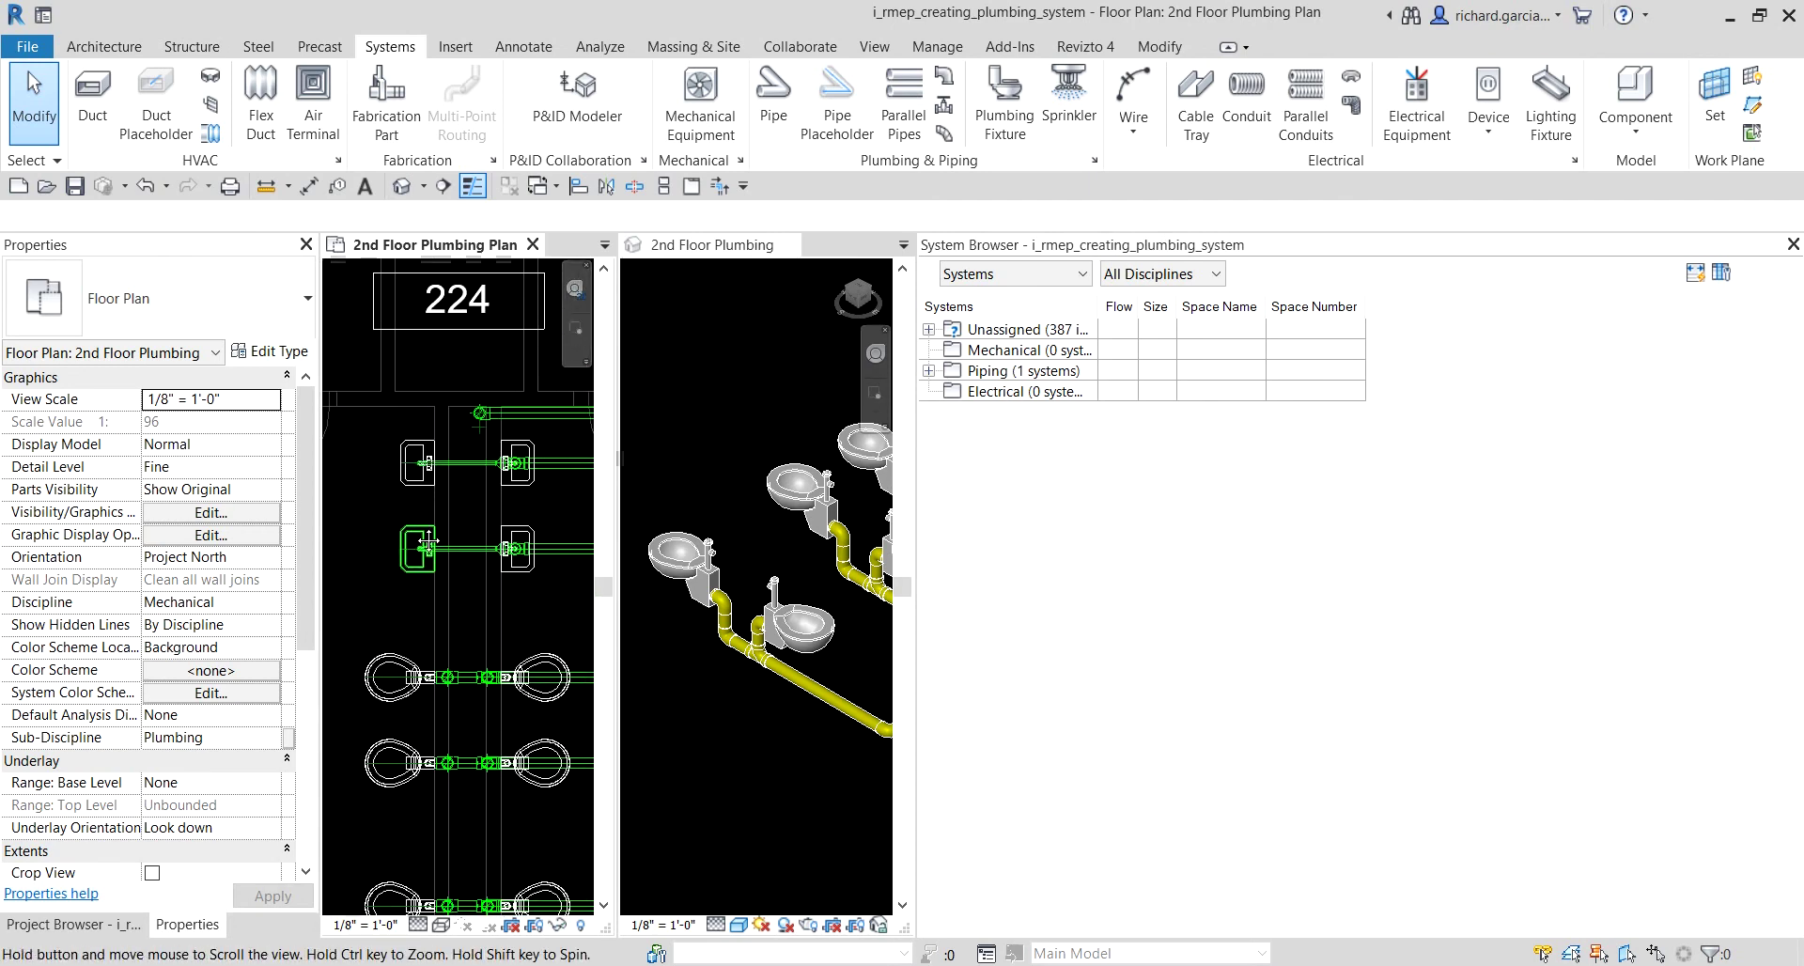
Step: Select the upper lavatory in Women 225 and find it under the Piping, Sanitary, 2nd Floor Sanitary branch of the System Browser
click(416, 481)
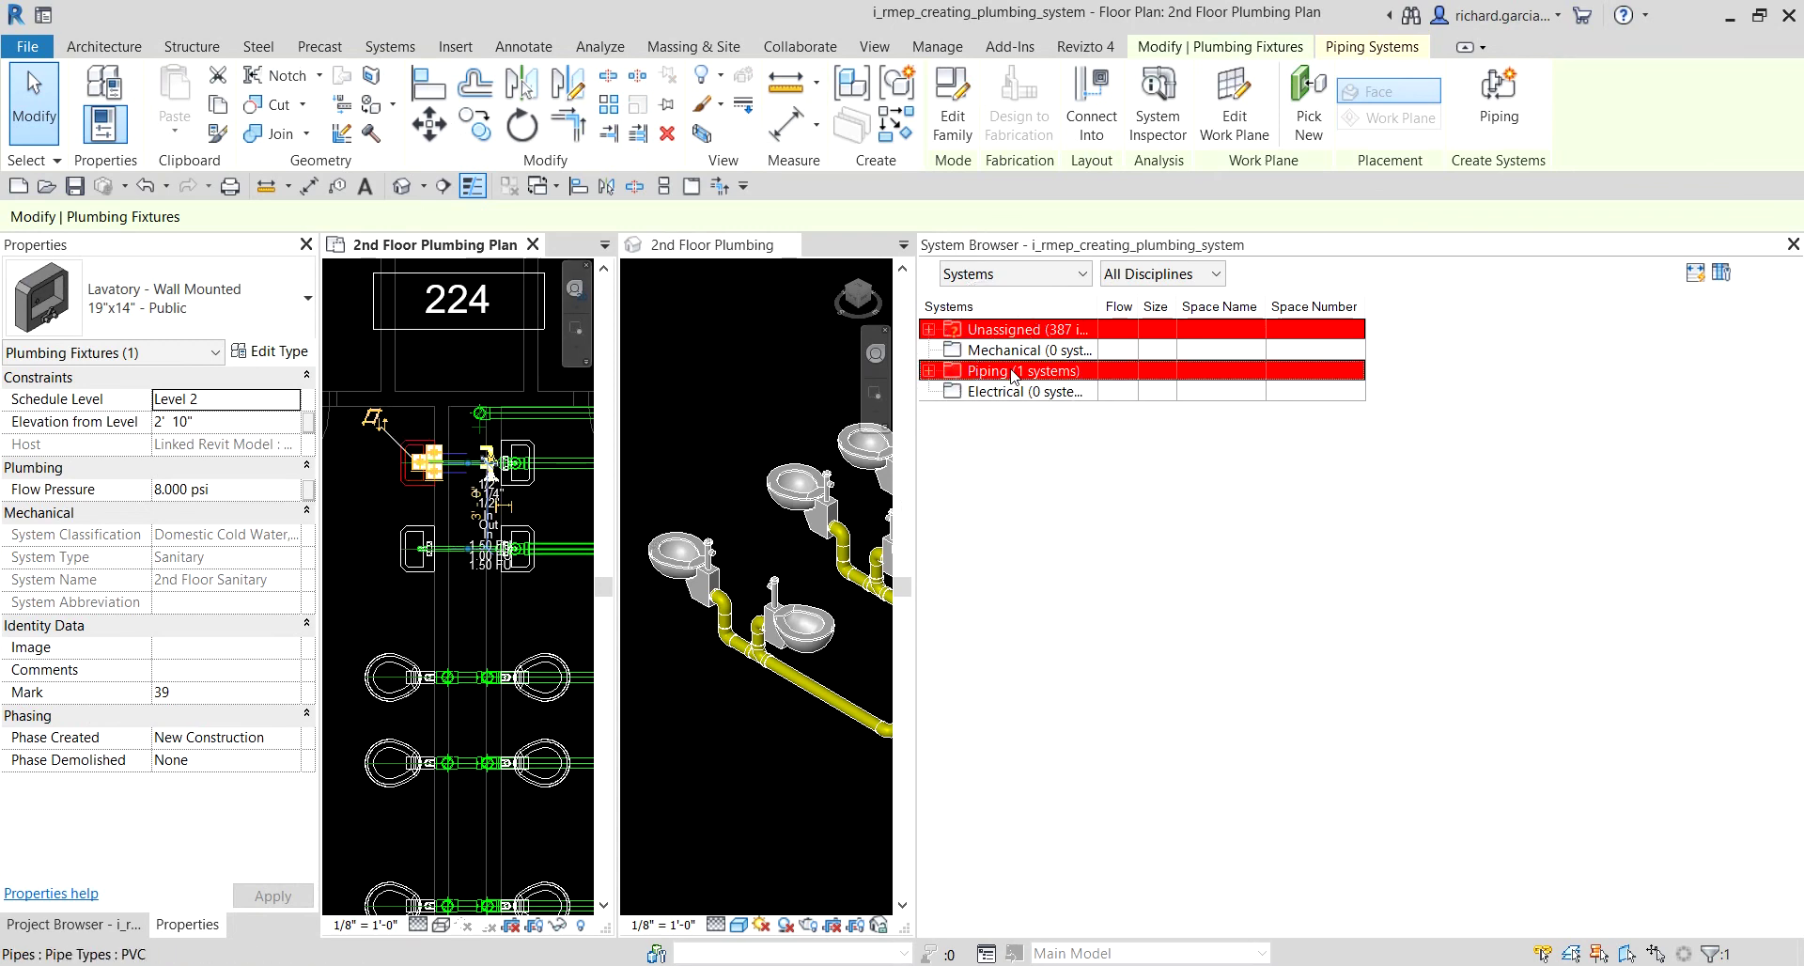
click(928, 370)
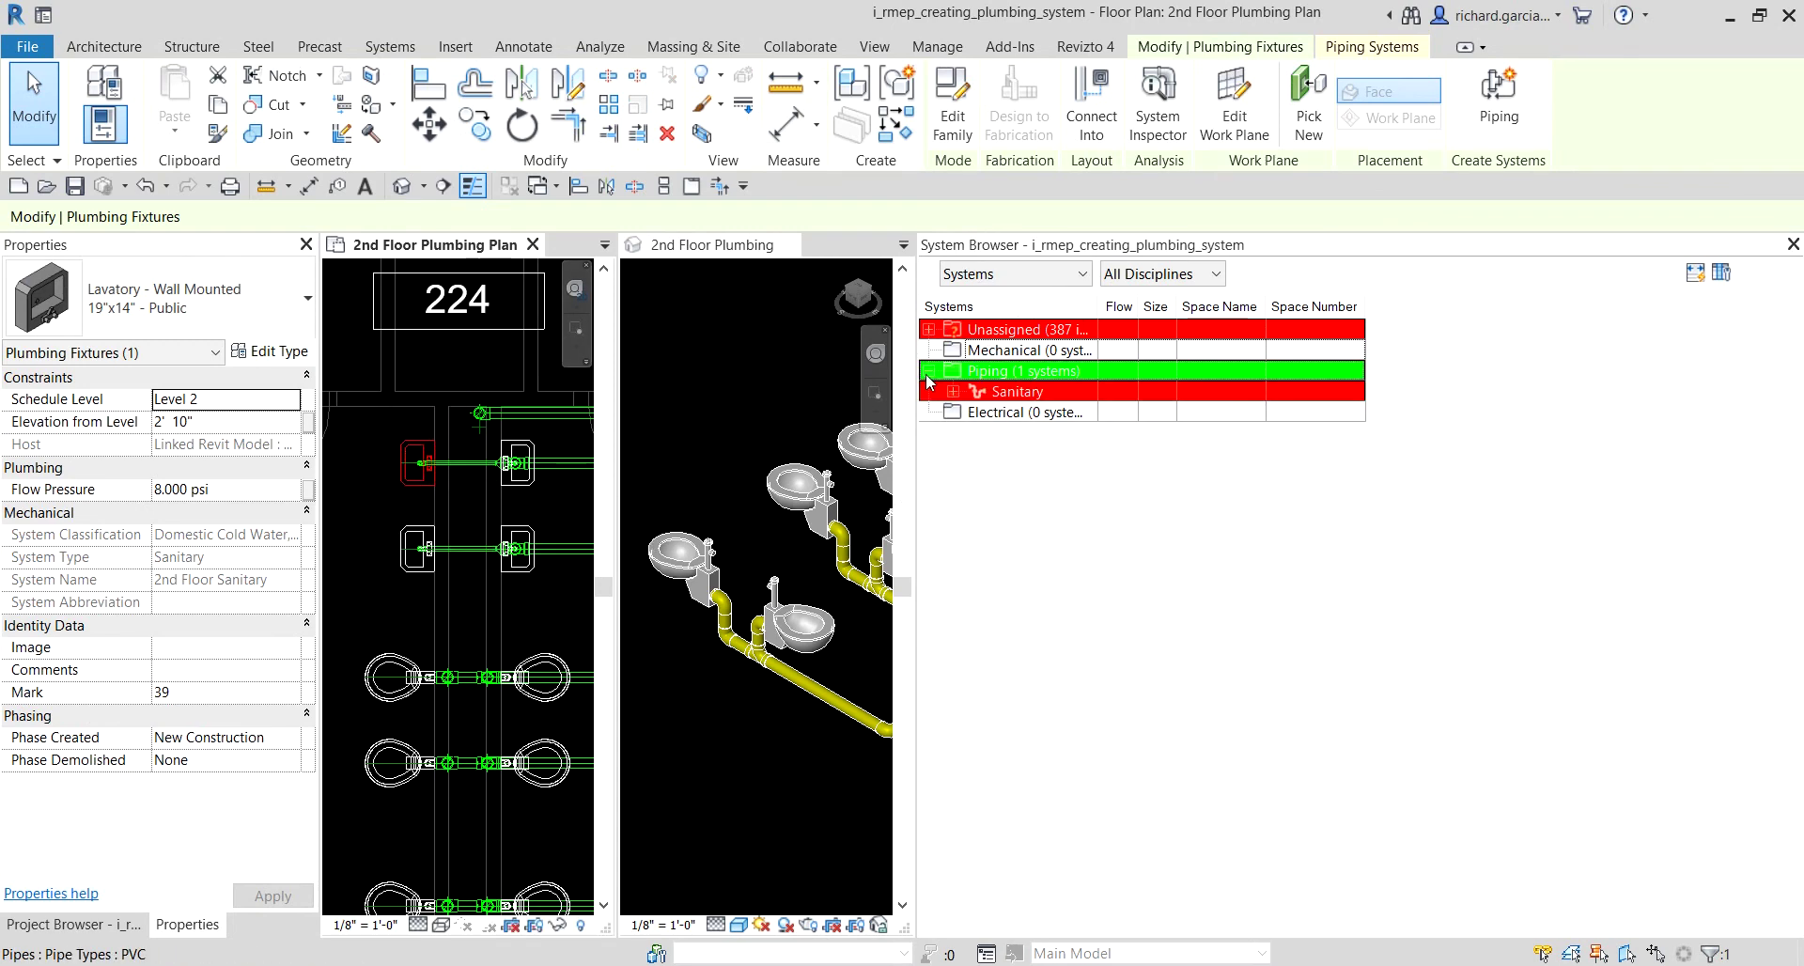
click(953, 391)
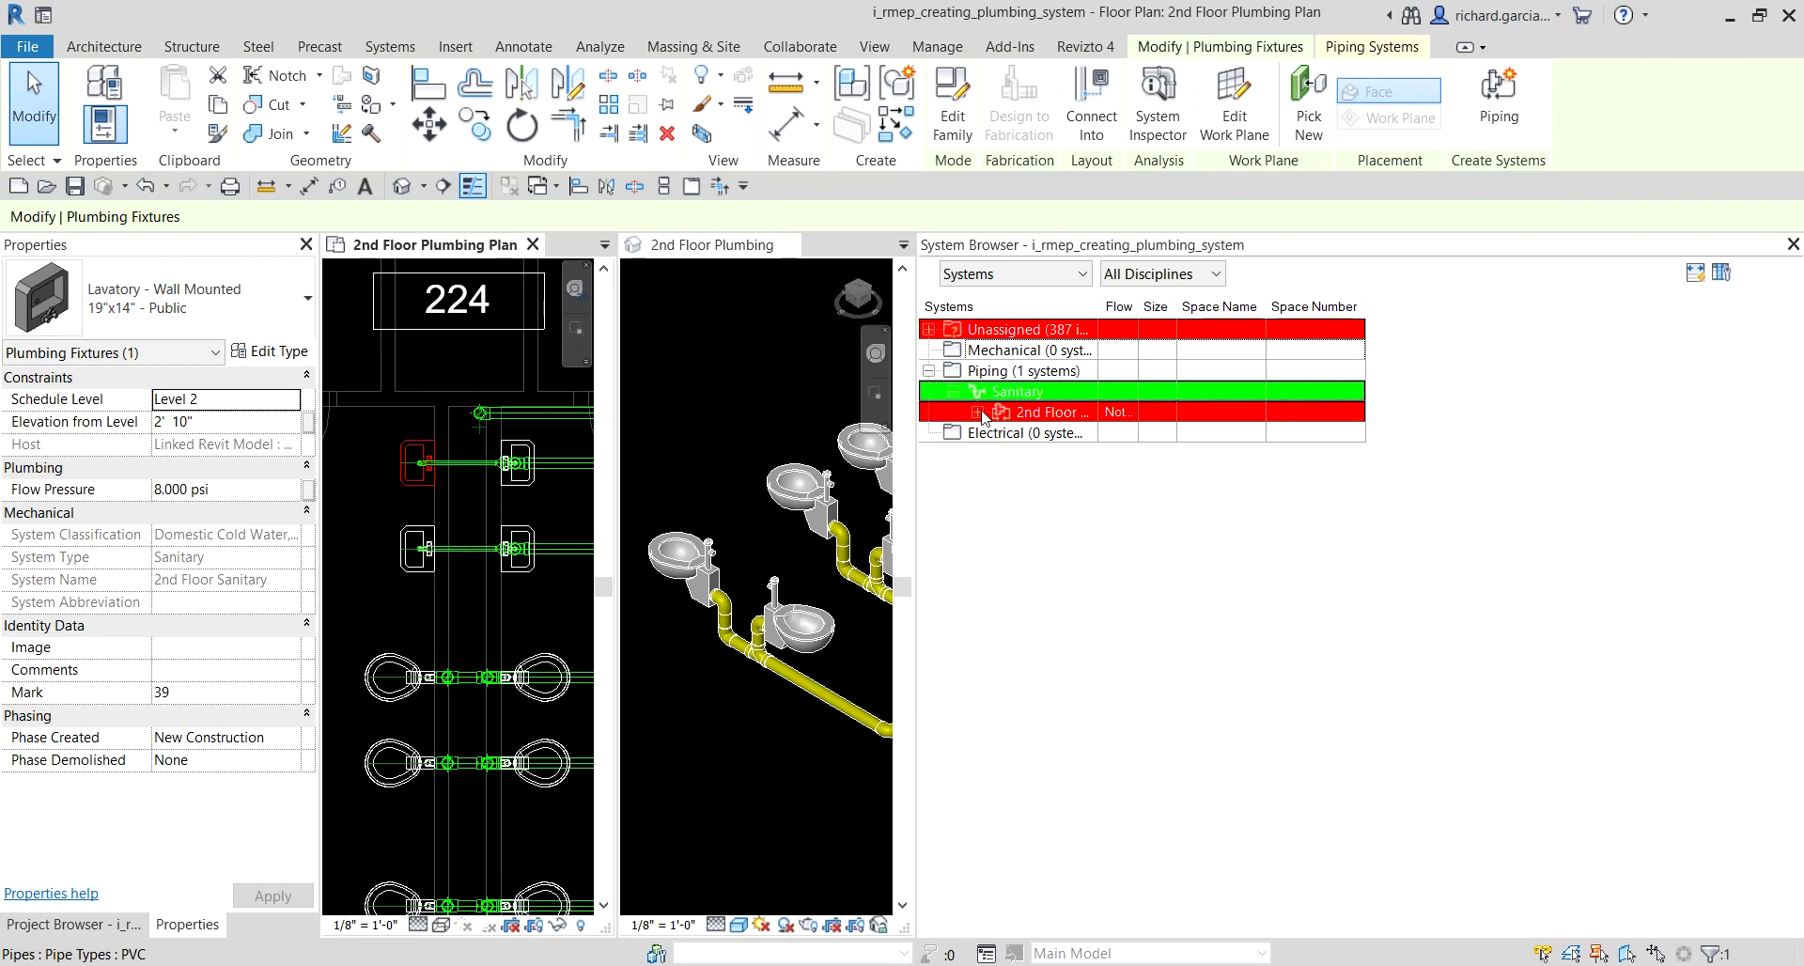
click(979, 412)
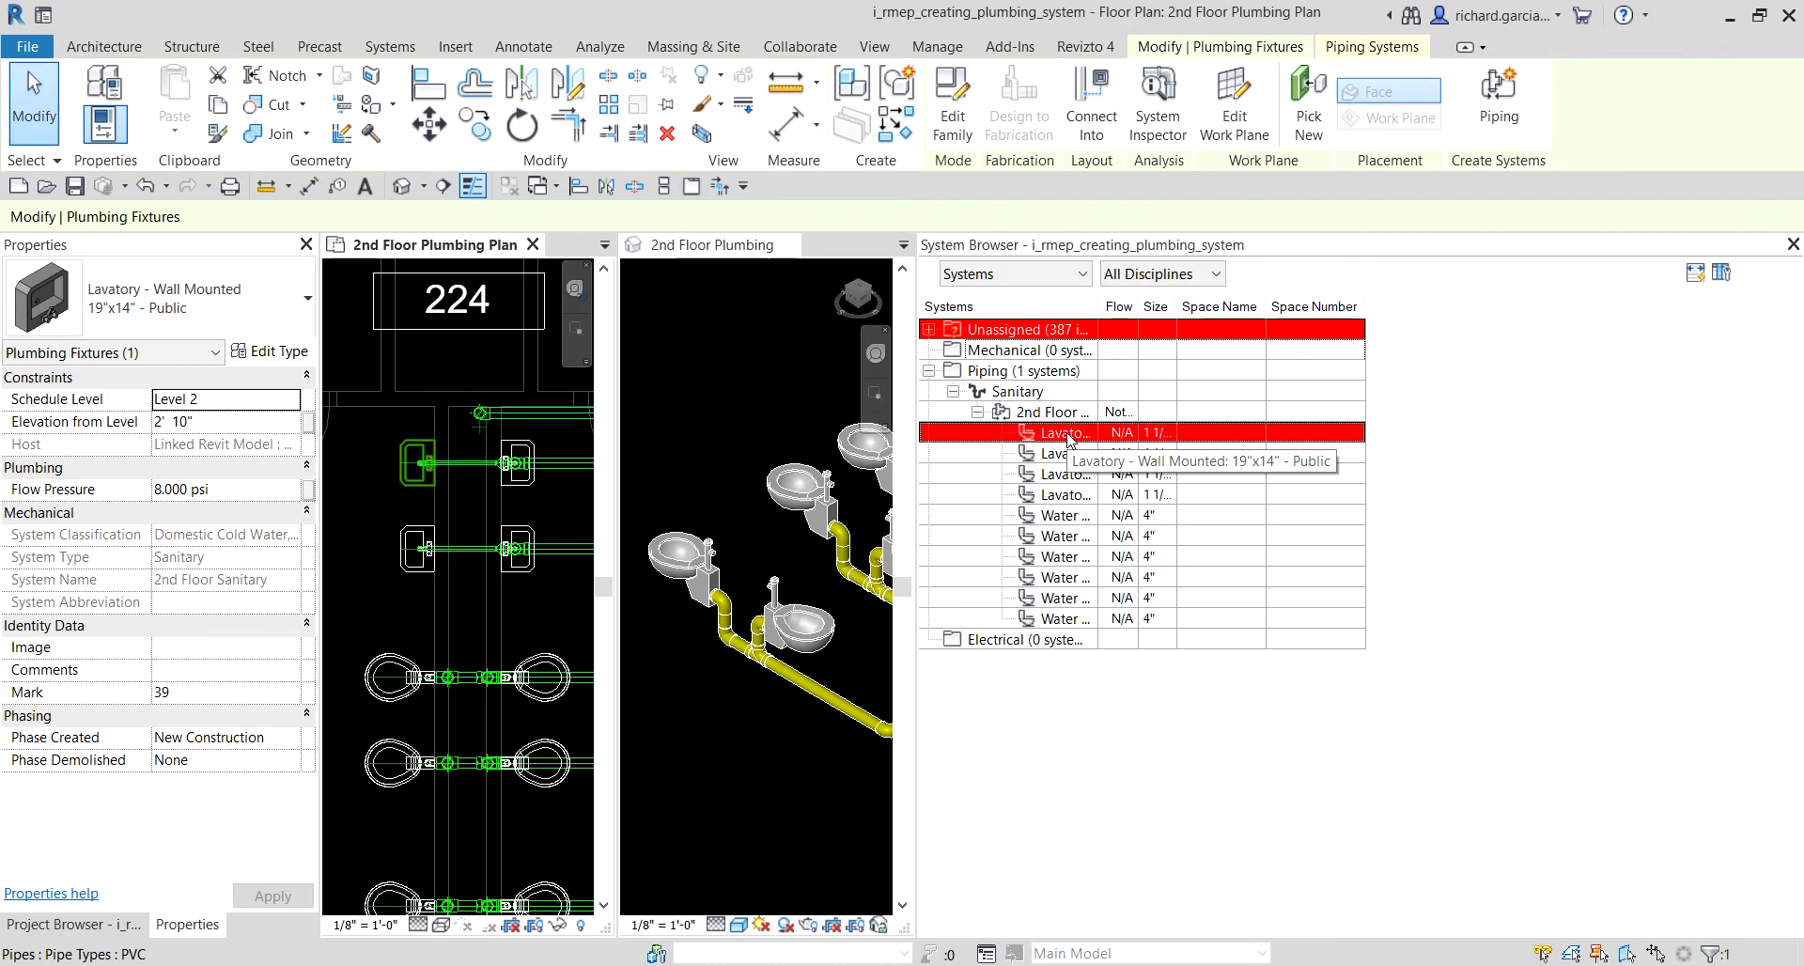
Step: Delete the selected lavatory through its System Browser entry, and undo the deletion
right_click(1068, 435)
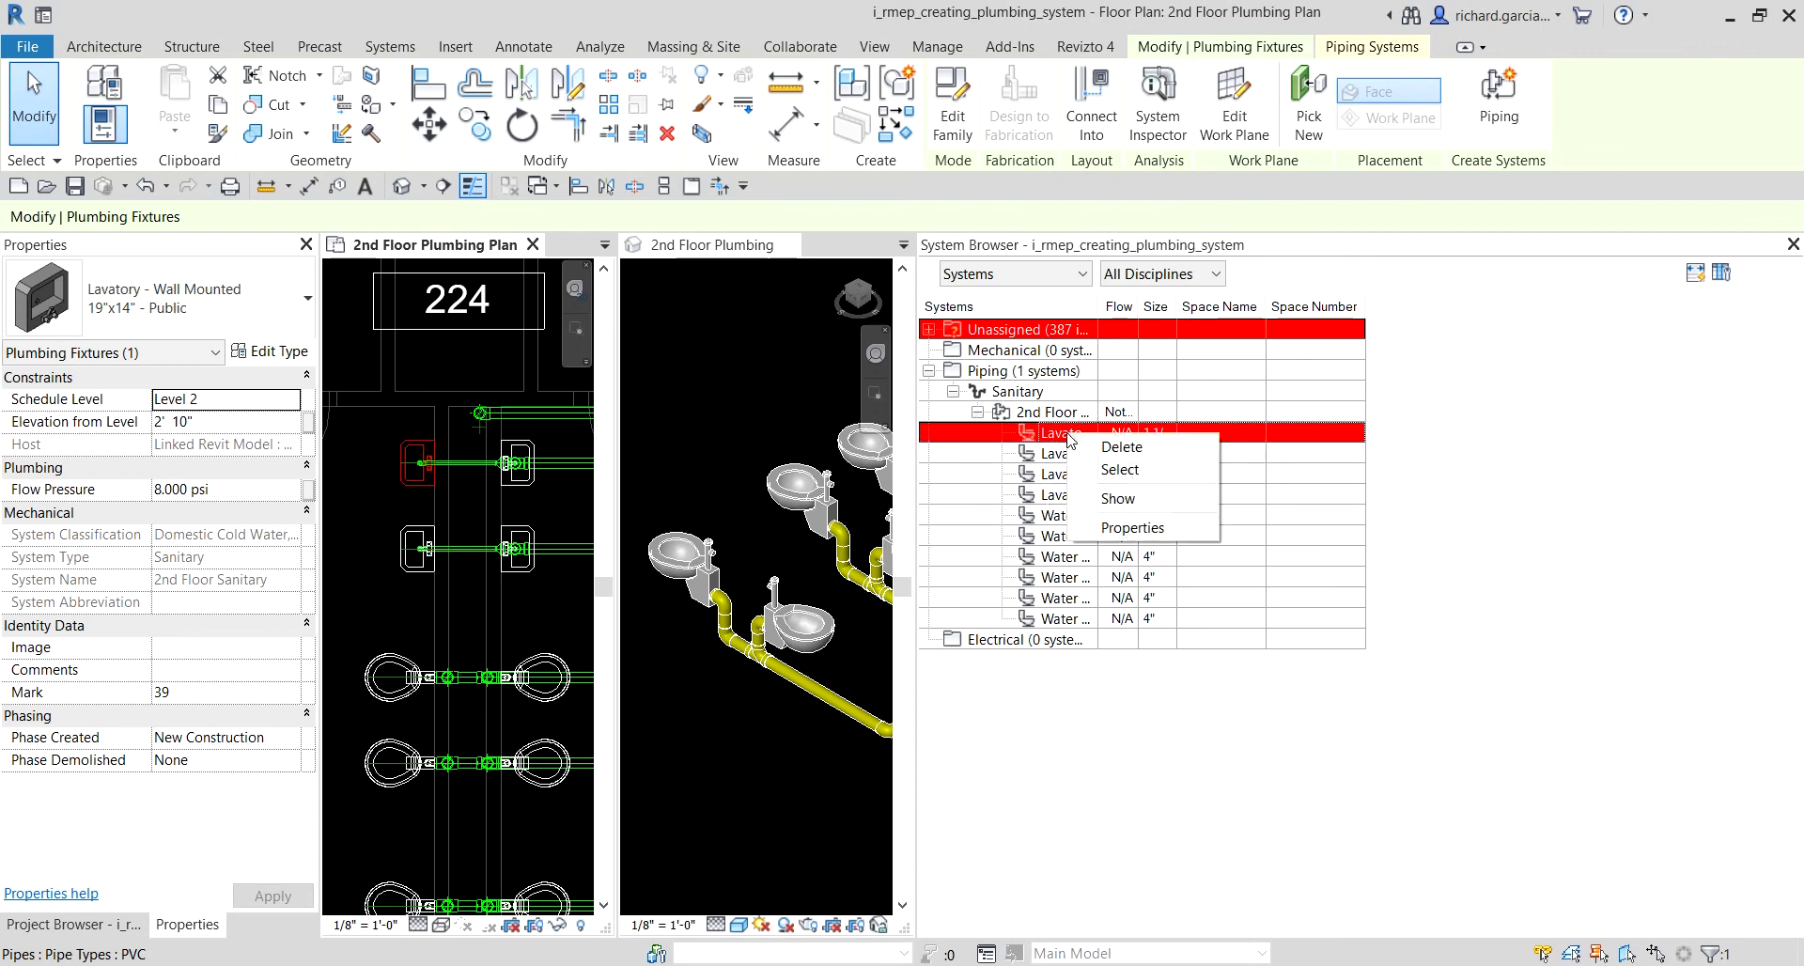
click(1120, 448)
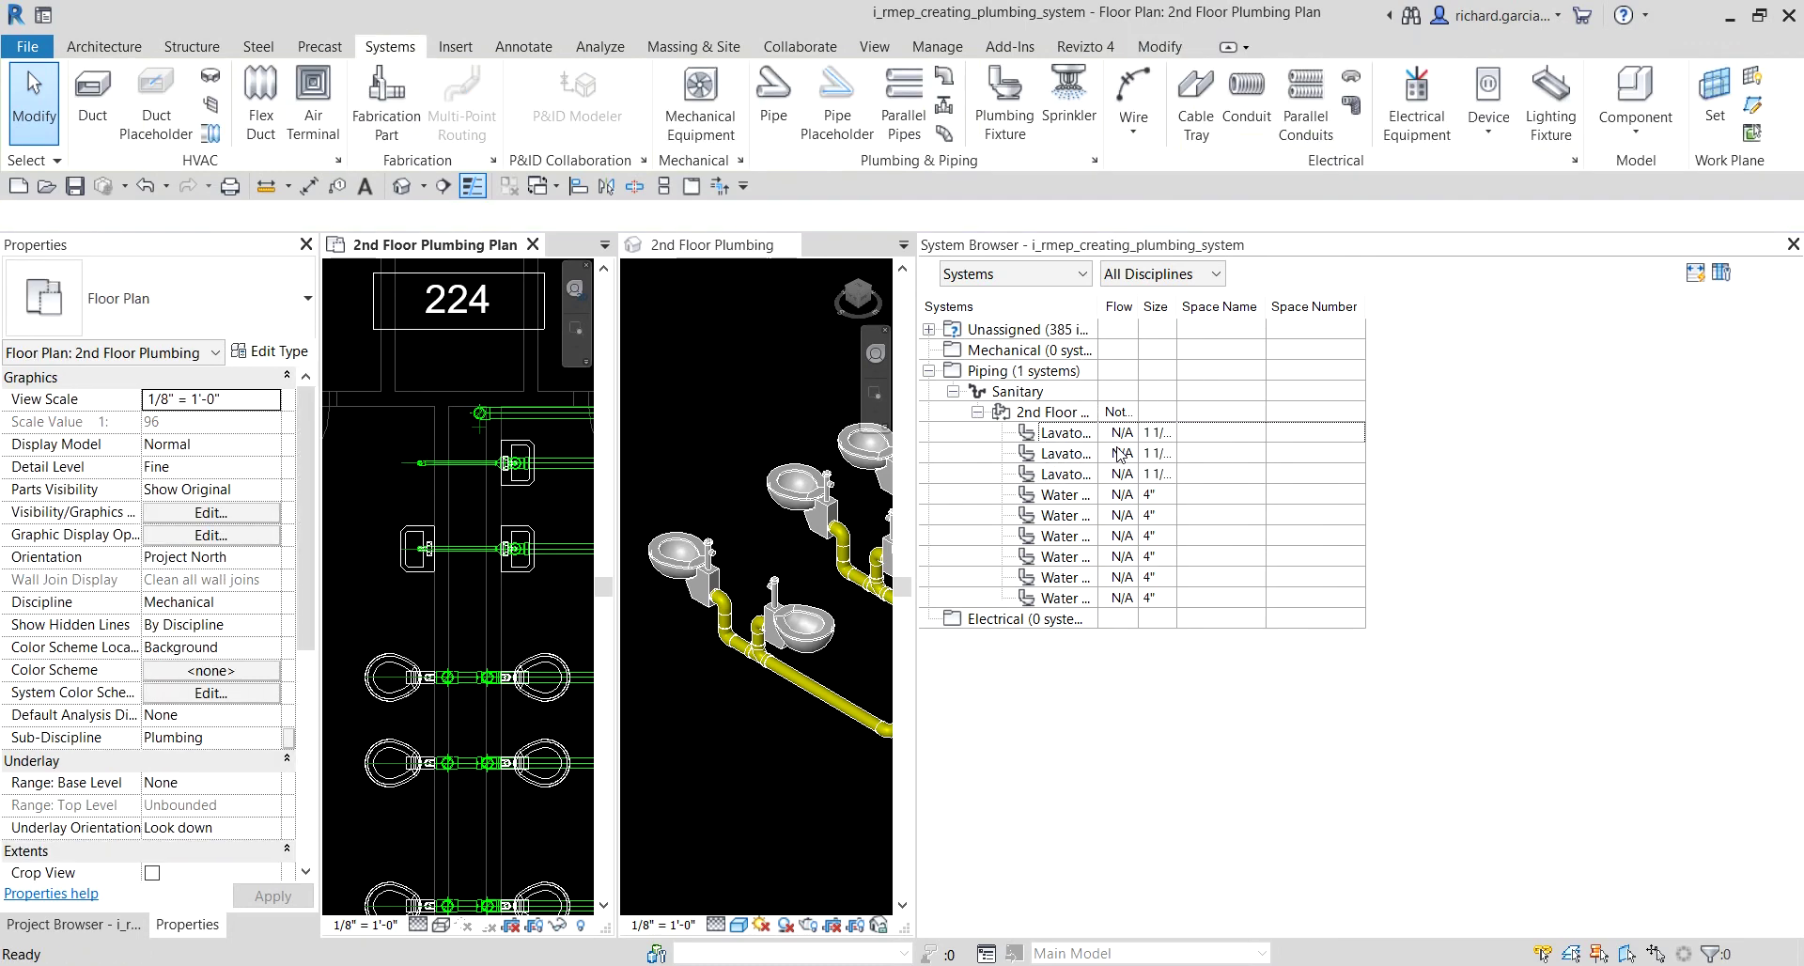
click(399, 463)
click(146, 187)
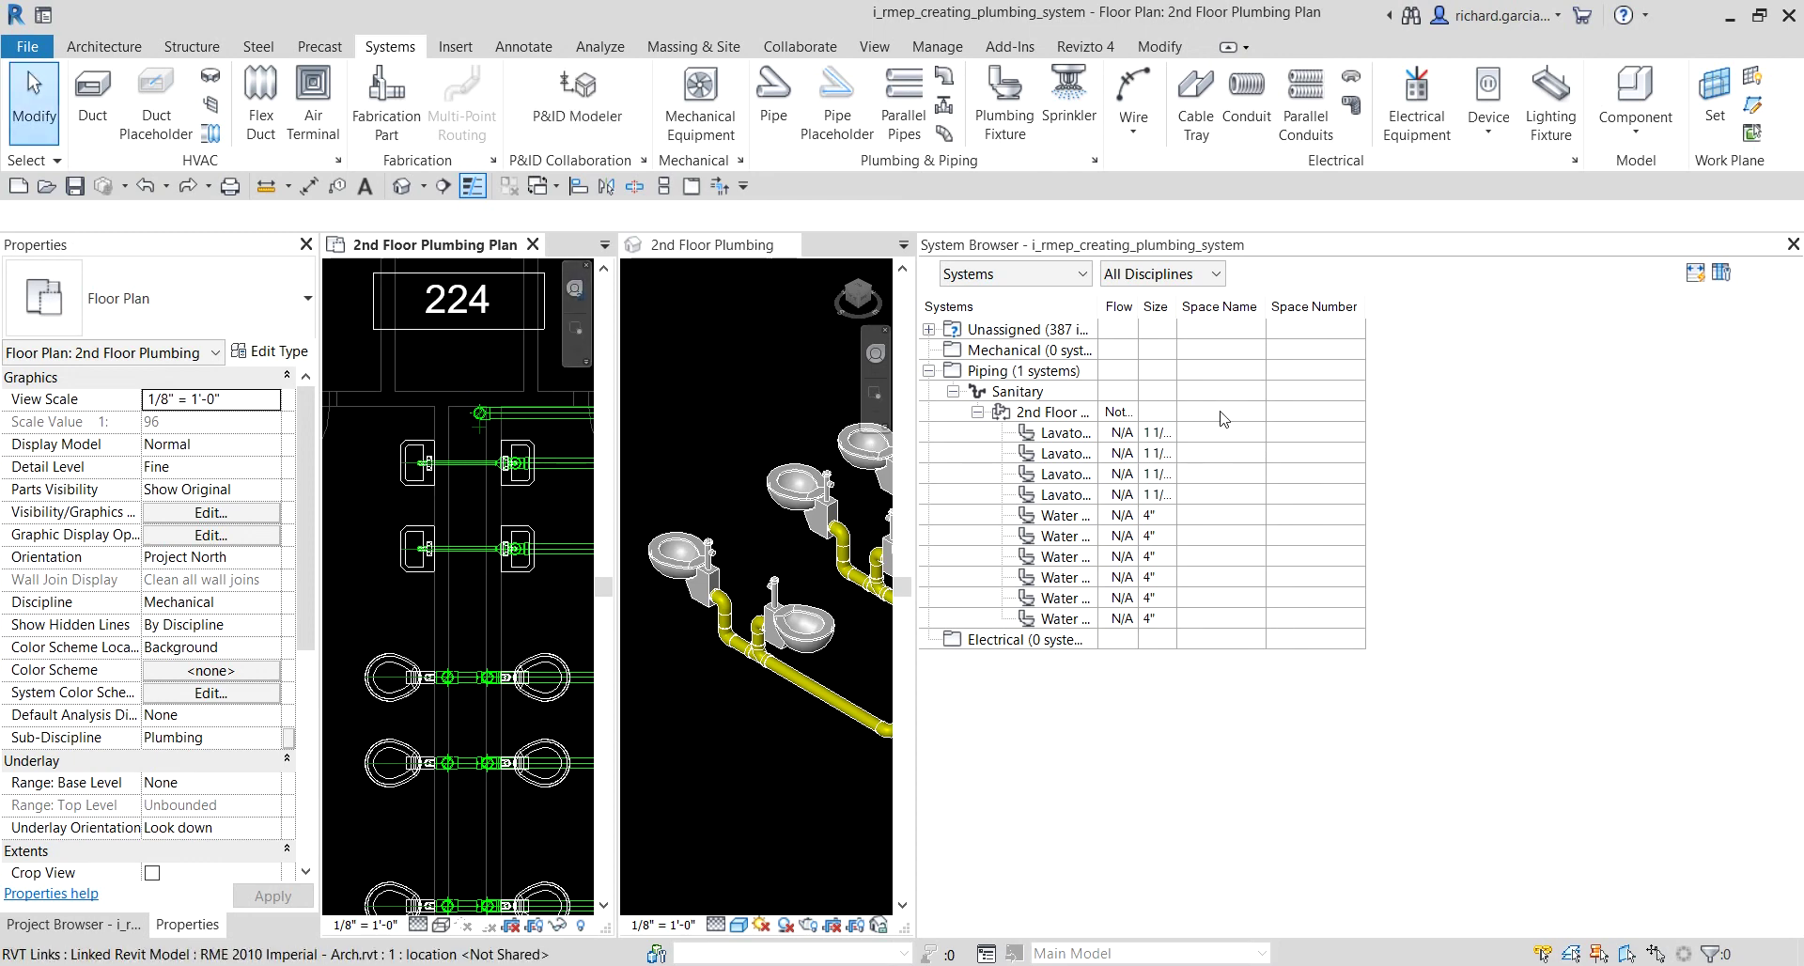
Step: Close the System Browser and inspect the piping system tools offered for the upper lavatory in Men 226
click(1793, 244)
scroll(676, 429, up, 3)
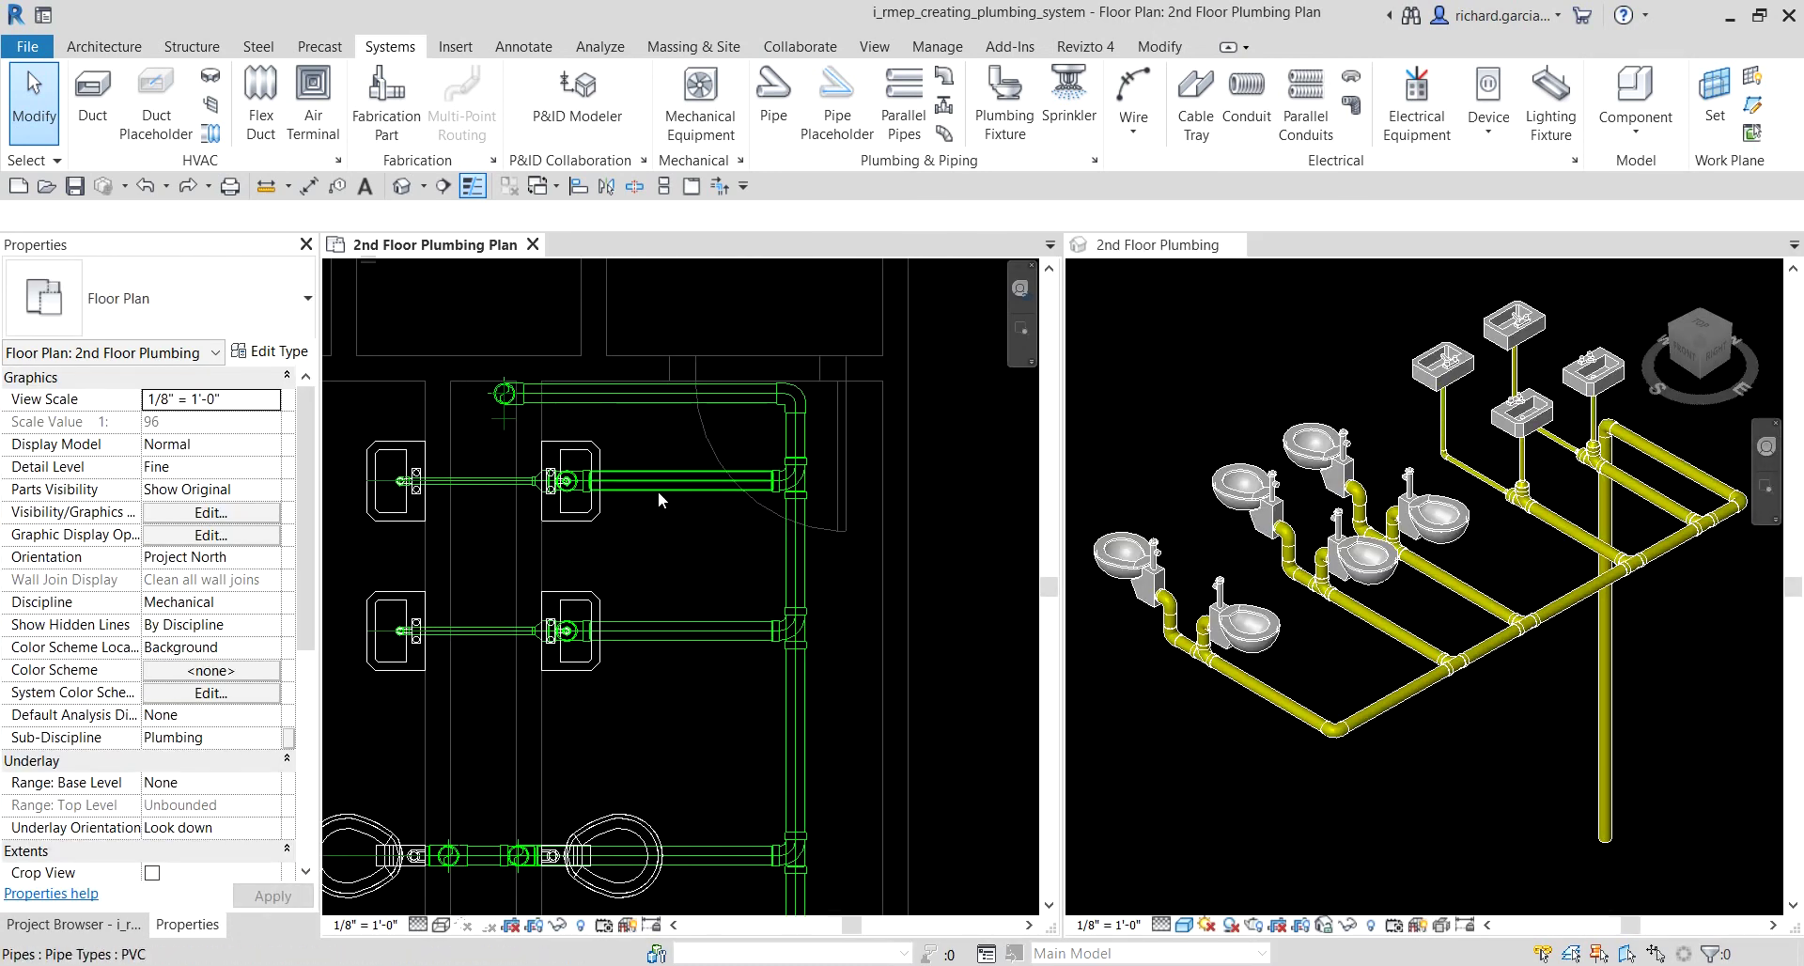
click(580, 522)
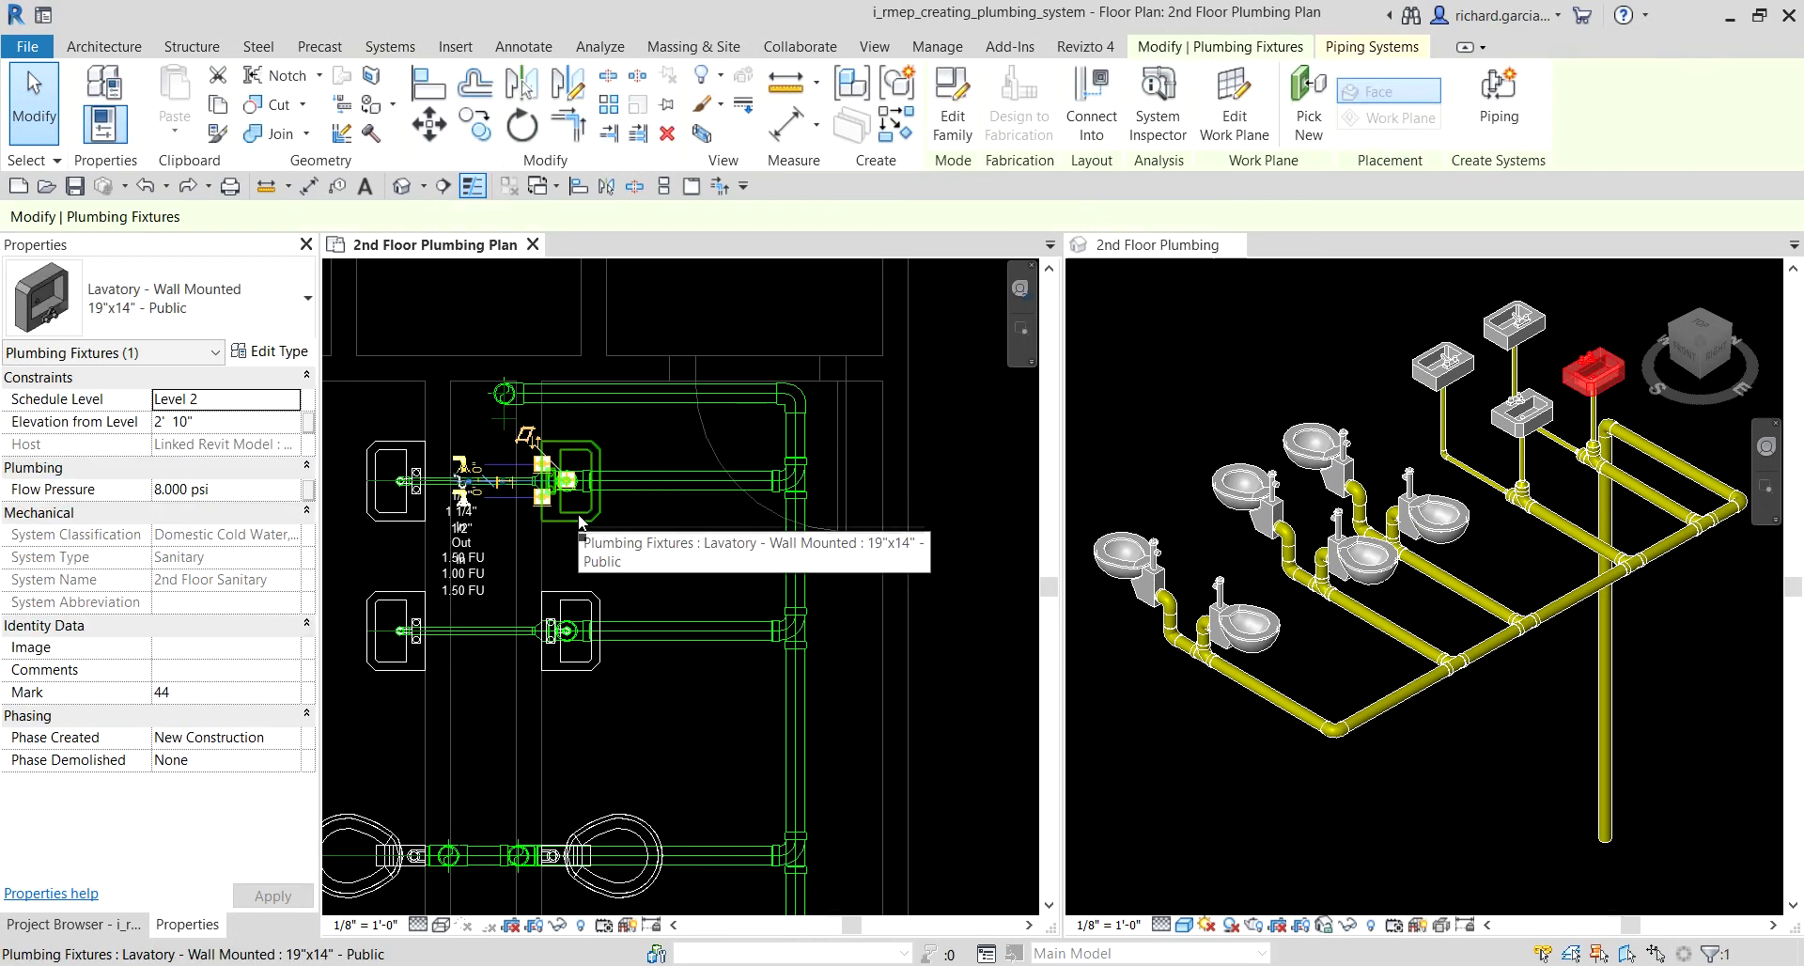
click(1360, 49)
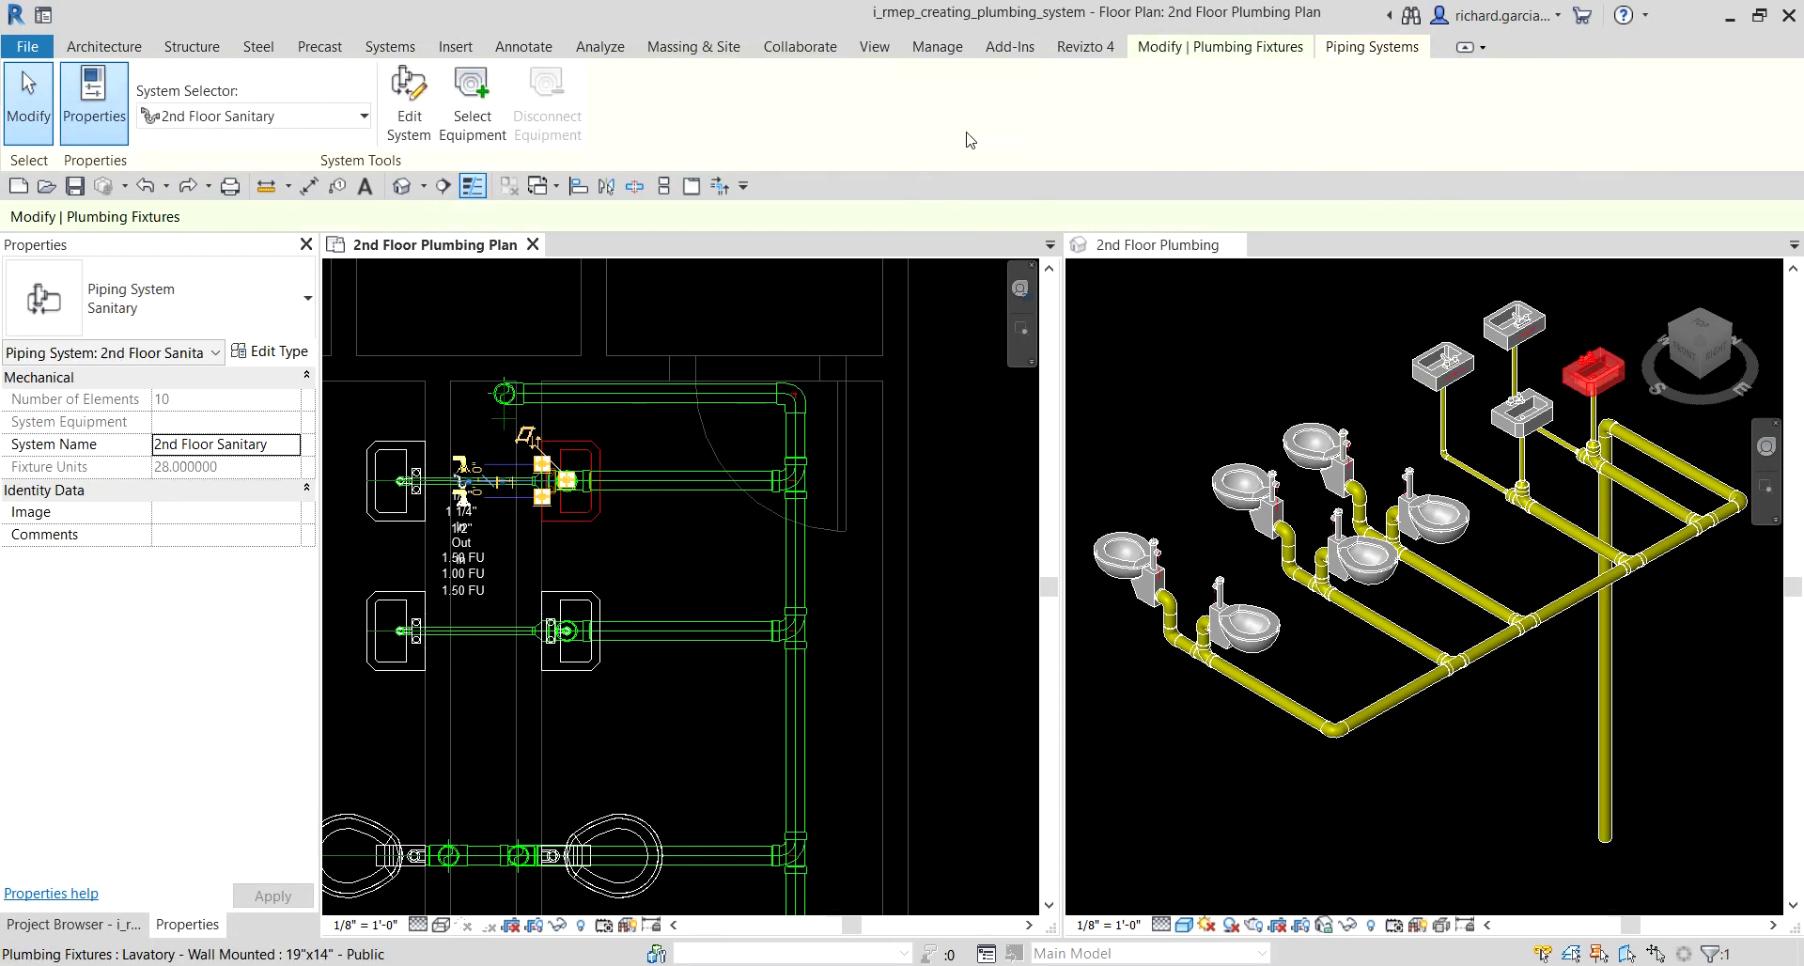
click(350, 125)
click(350, 125)
click(690, 499)
scroll(742, 562, up, 1)
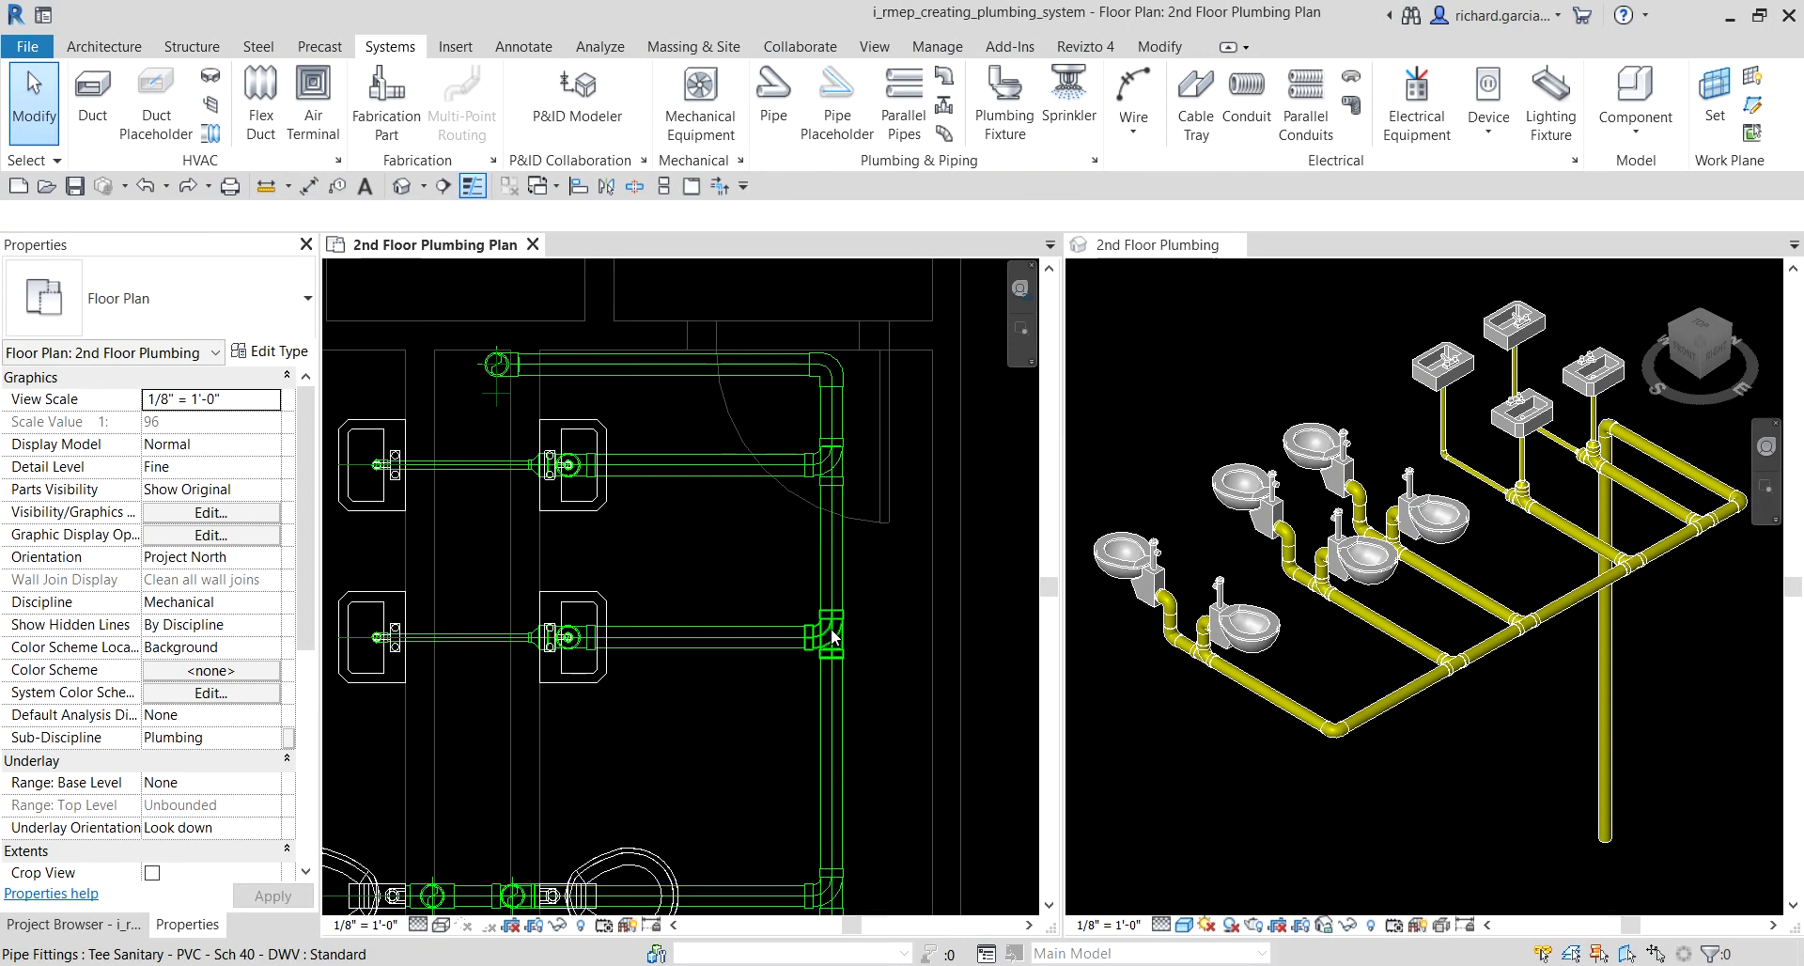
Step: Delete the two sanitary tees that join the upper and lower lavatory branches to the main pipe in Men 226
click(830, 462)
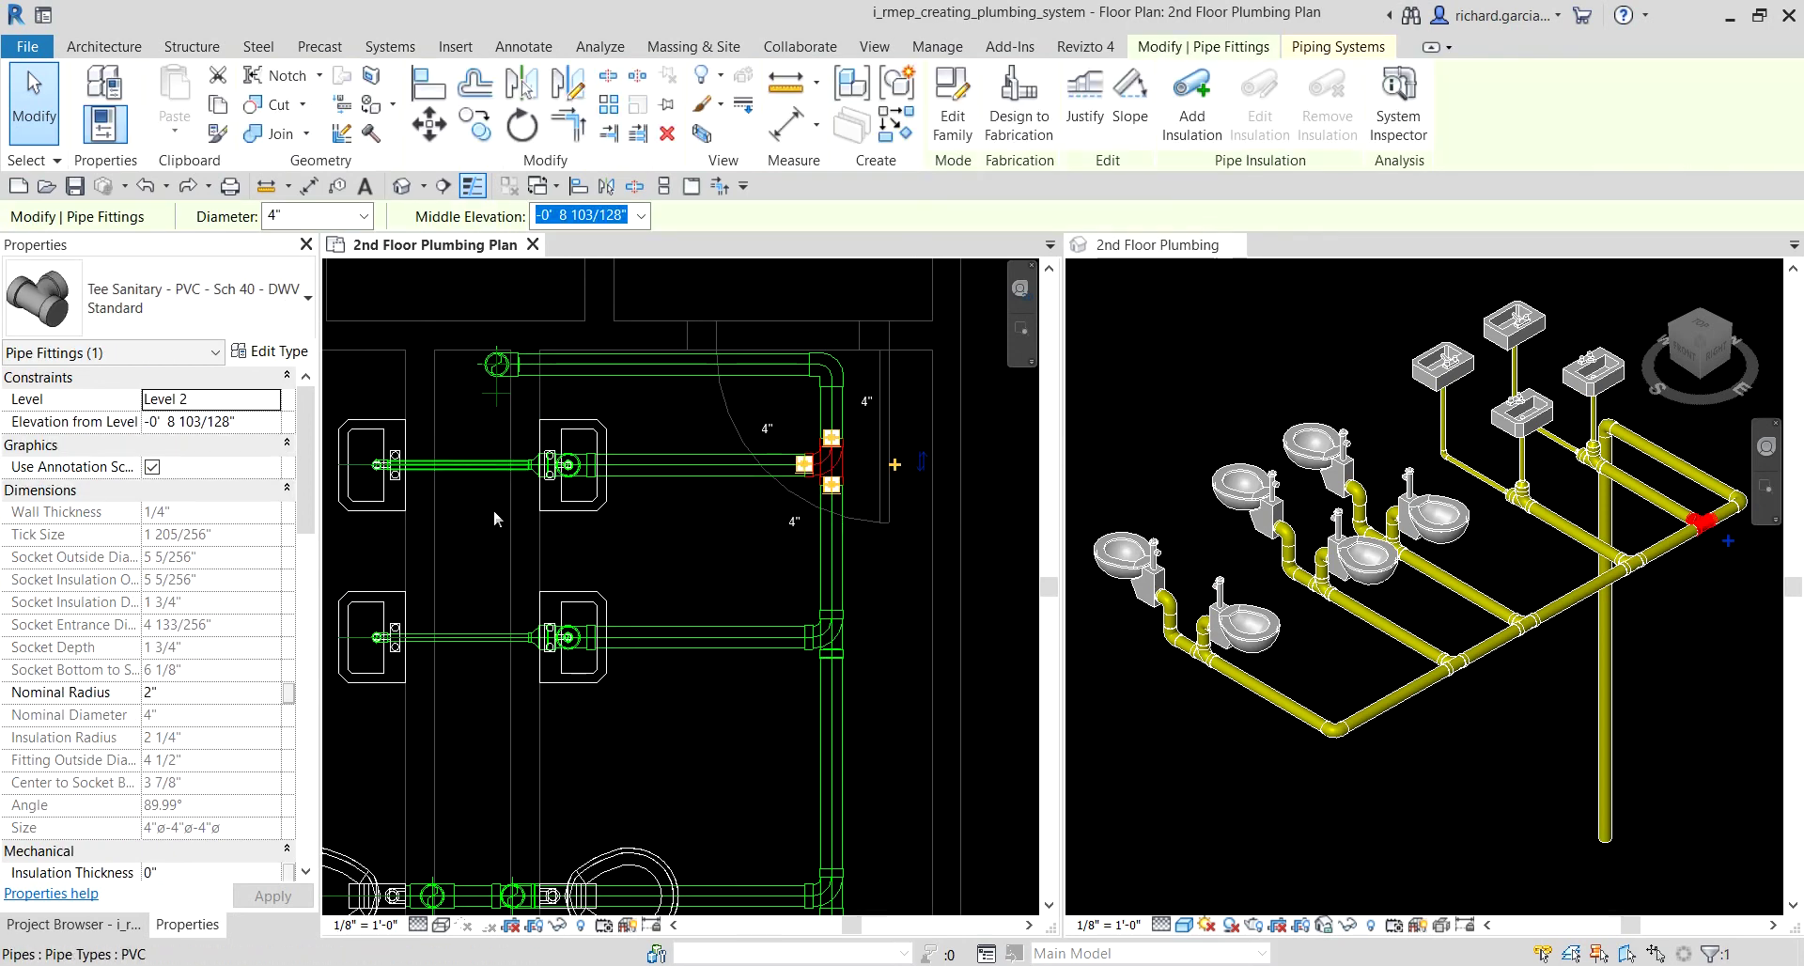
scroll(496, 518, down, 4)
scroll(558, 615, up, 2)
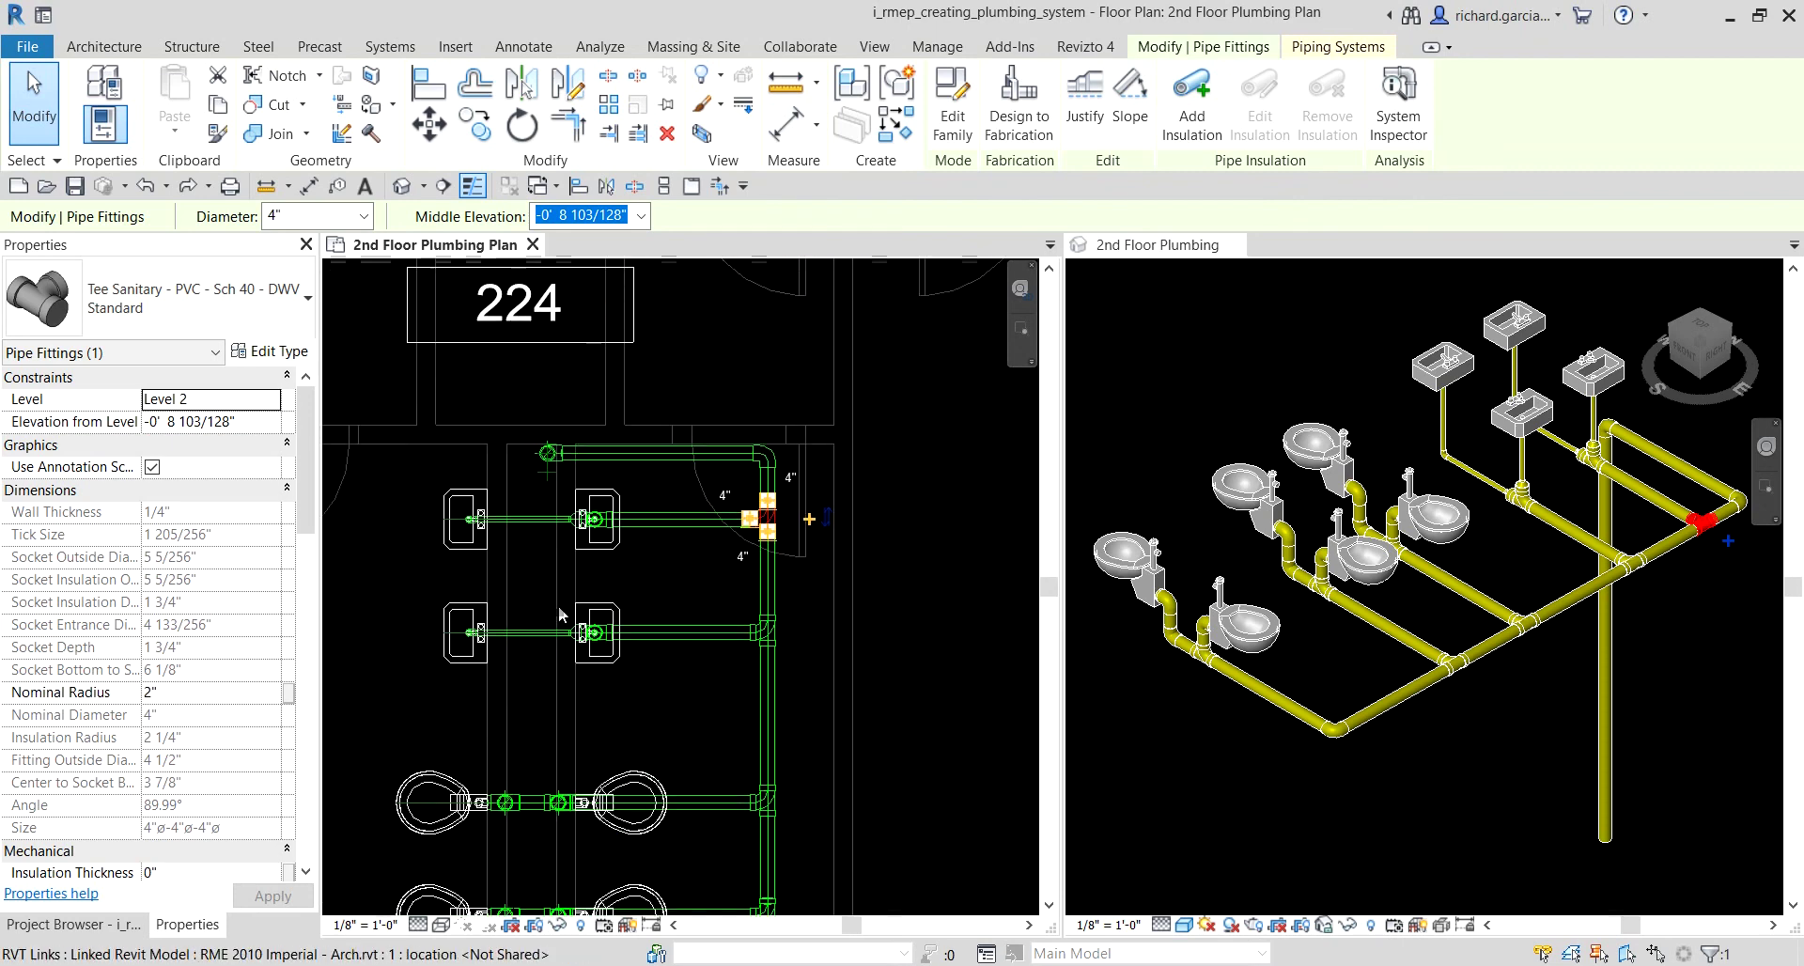
scroll(771, 521, up, 5)
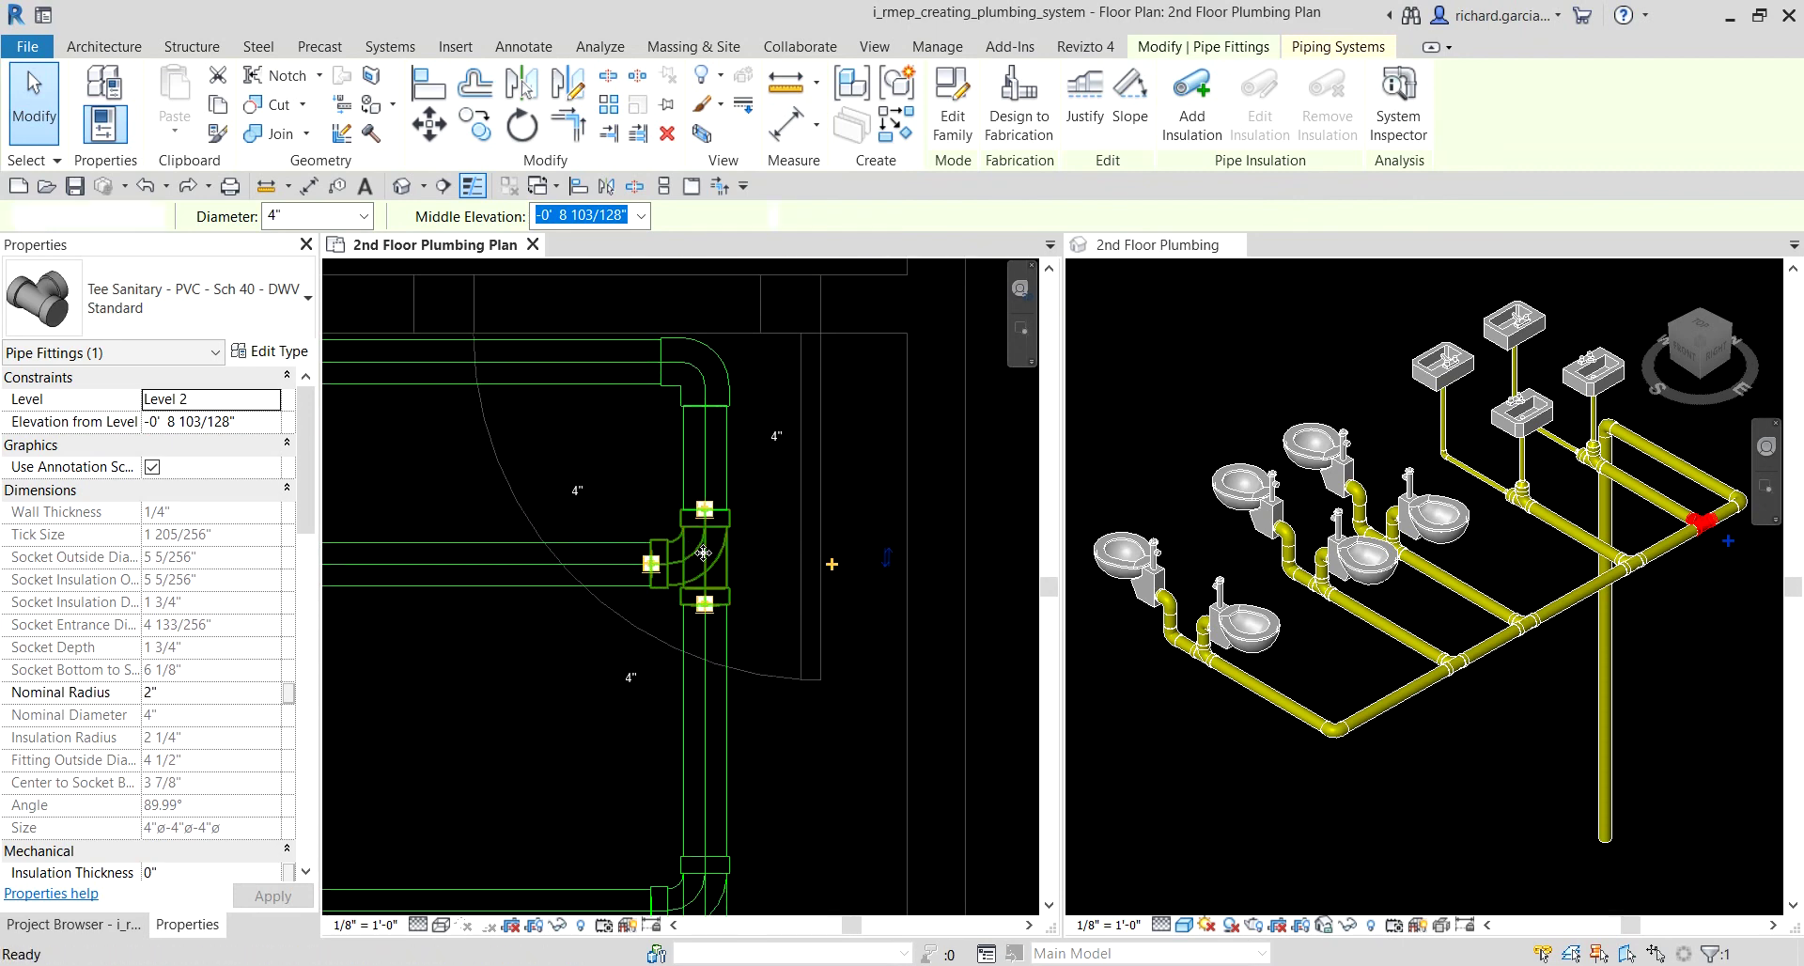
key(Delete)
scroll(748, 675, down, 2)
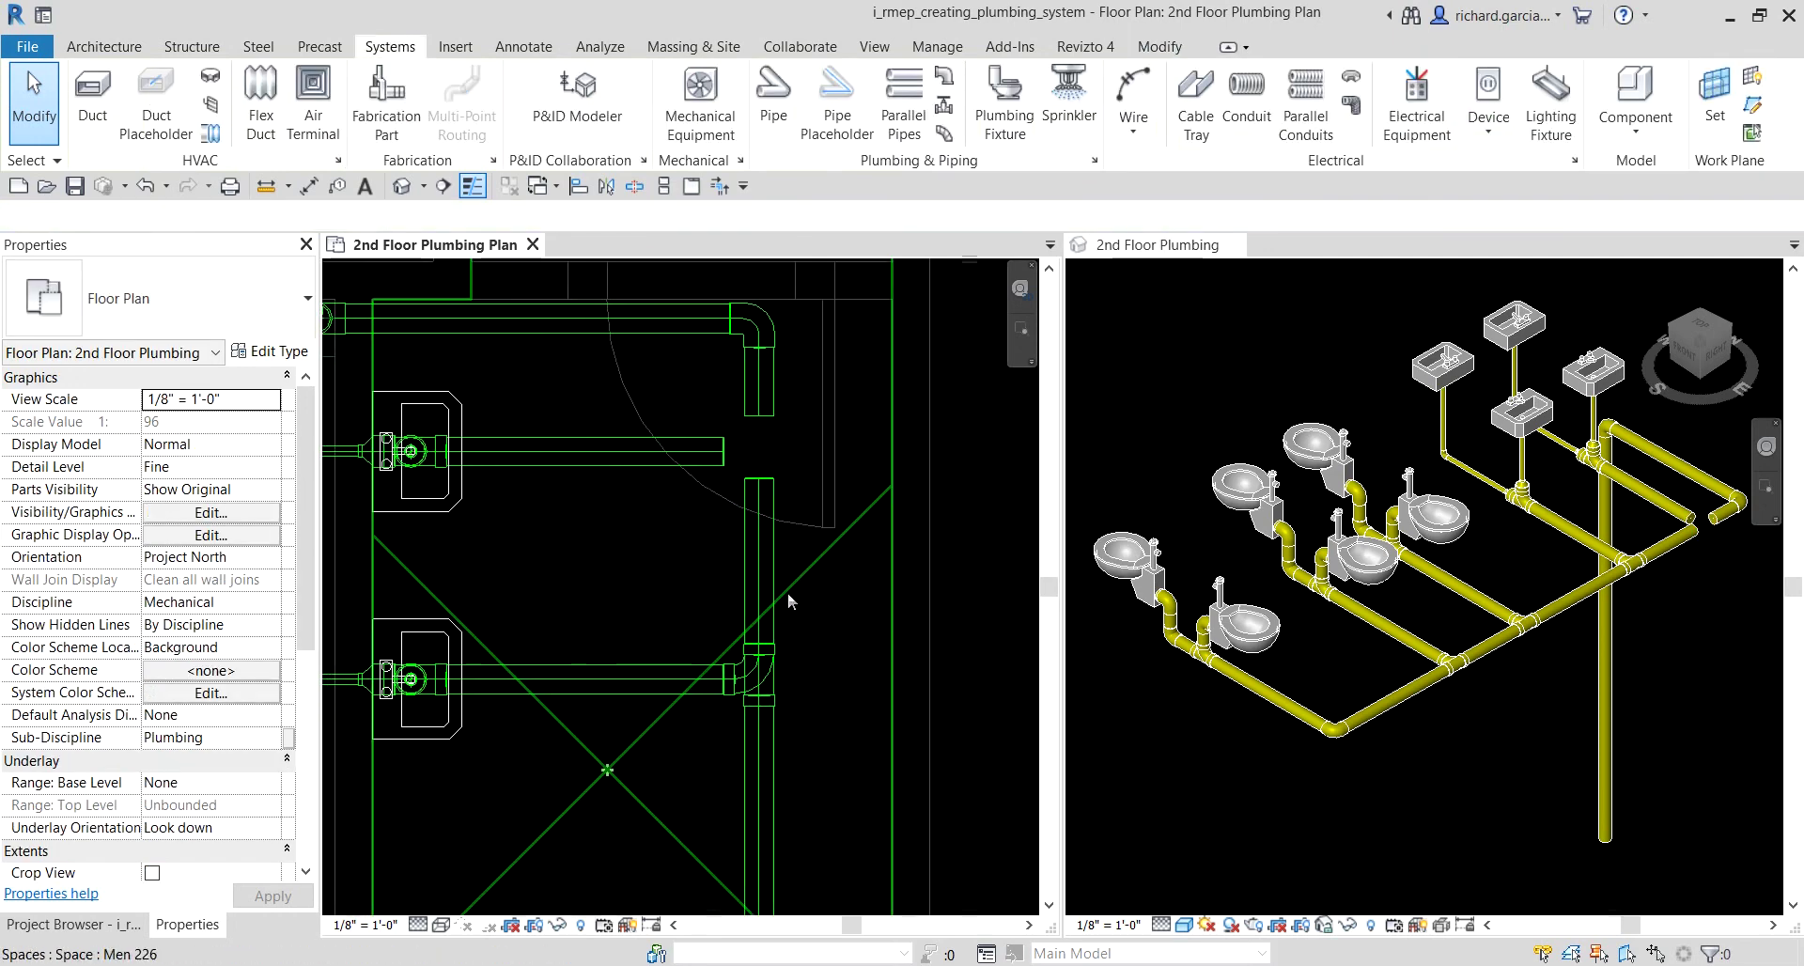
click(759, 680)
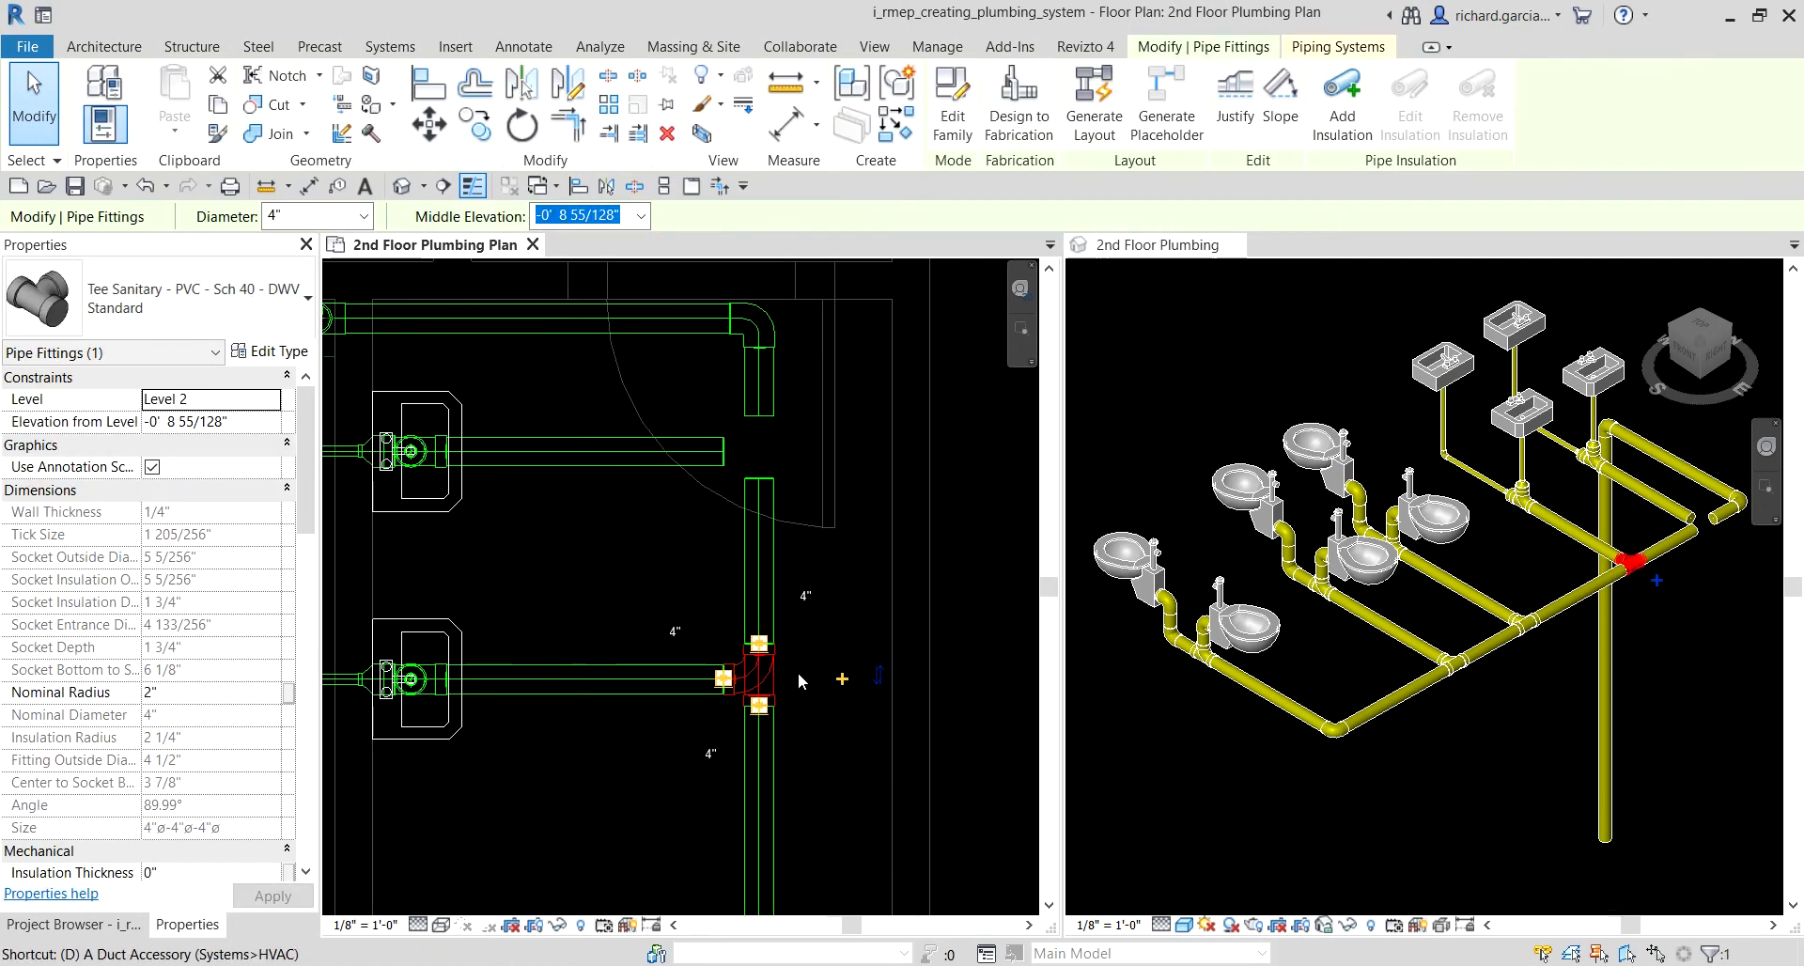
key(Delete)
Step: Move the loose vertical pipe segment between the two lavatory branches about 1'-3" toward the lavatories
scroll(682, 607, down, 1)
scroll(682, 607, up, 2)
middle_drag(682, 607, 922, 550)
click(914, 547)
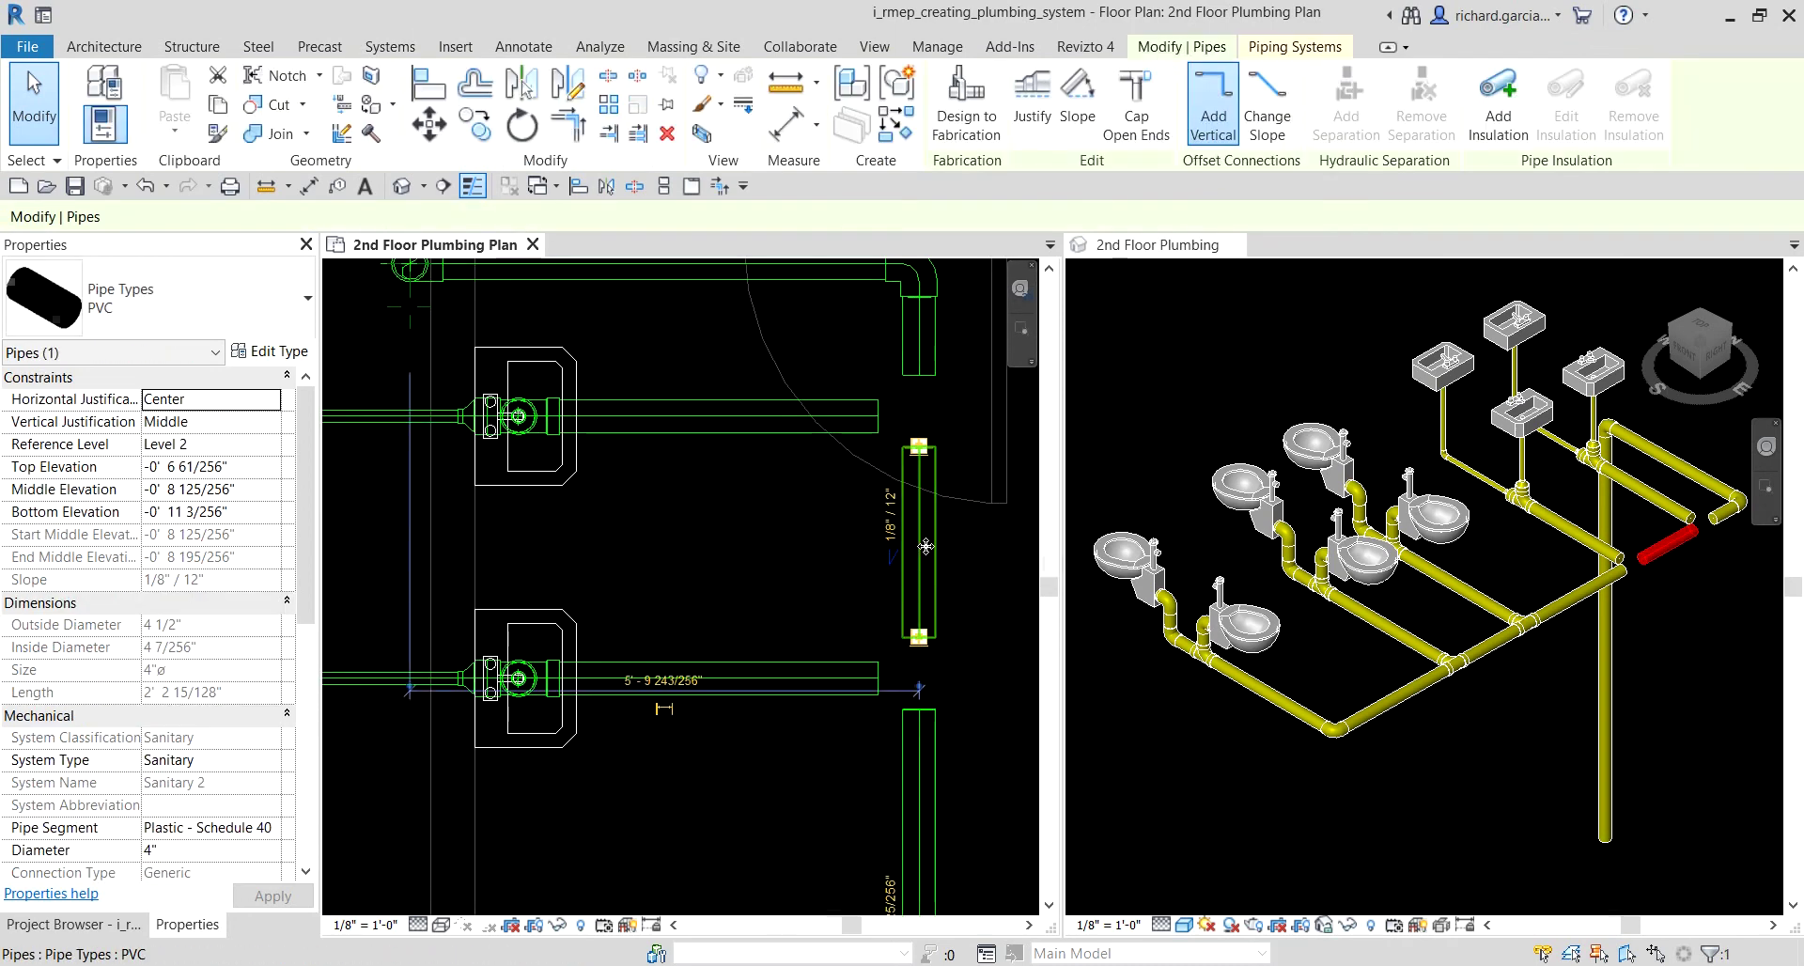
key(Left)
key(Left)
key(Left)
key(Left)
key(Left)
key(Left)
key(Left)
key(Left)
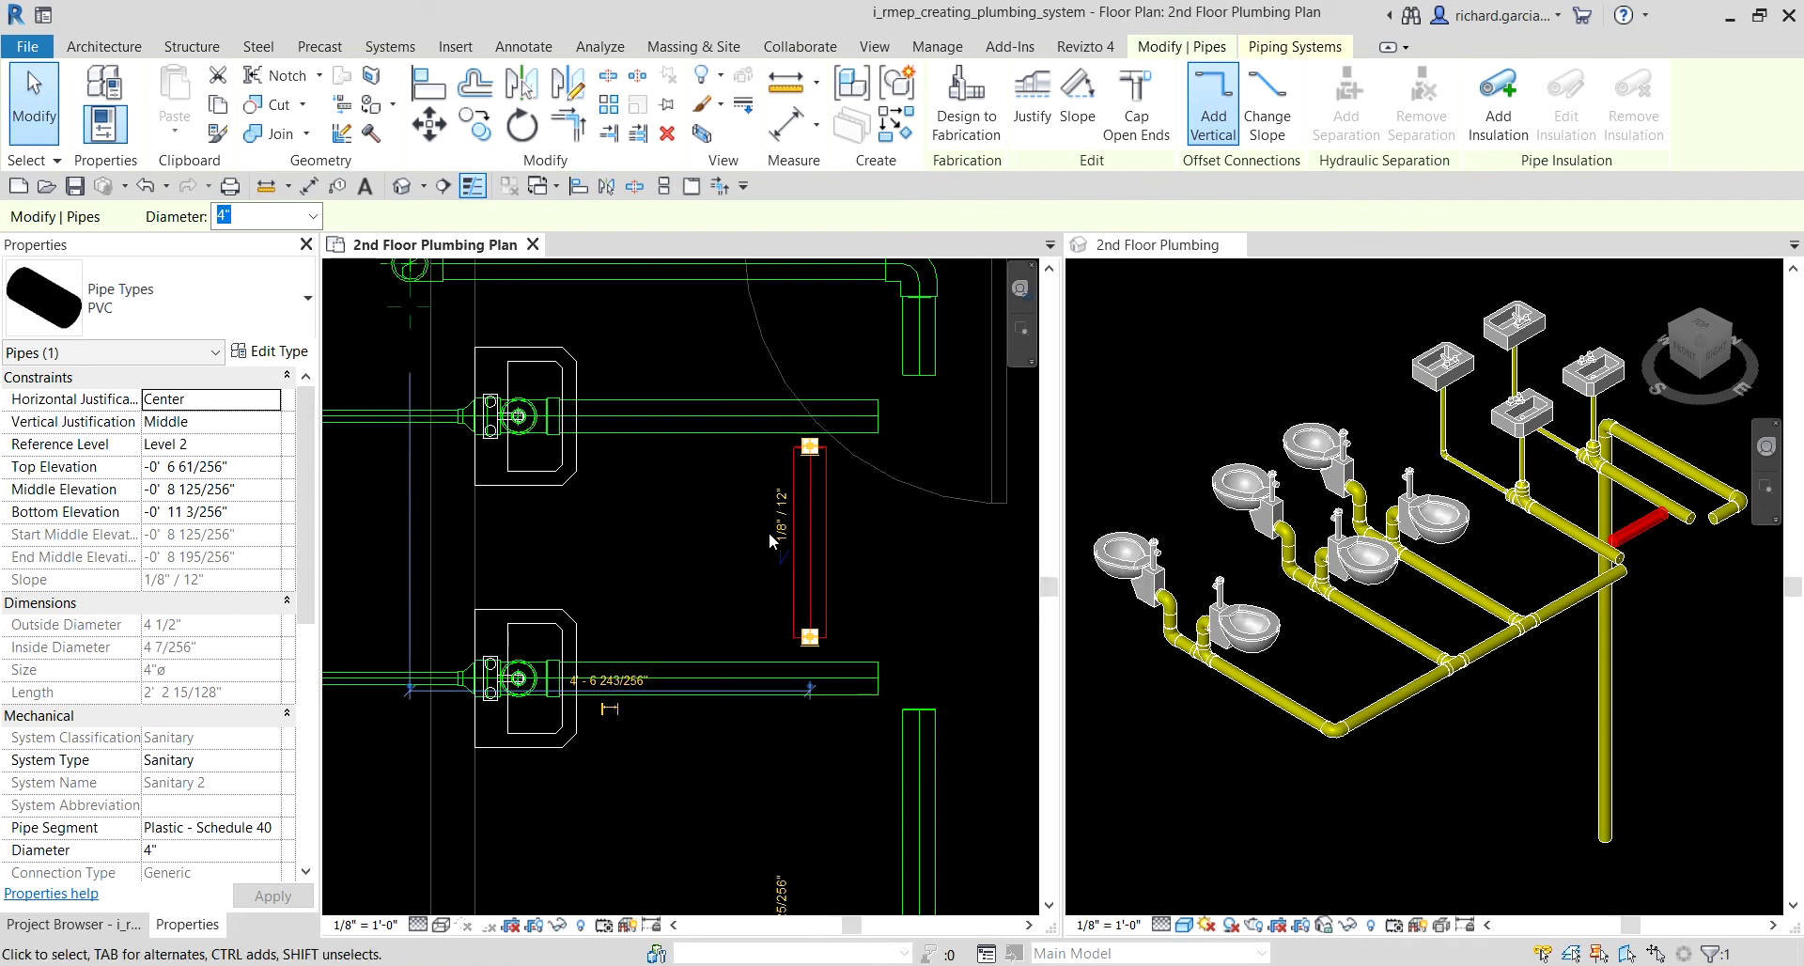
Step: Trim the upper and lower lavatory branches to corners with the relocated vertical pipe segment
key(t)
key(r)
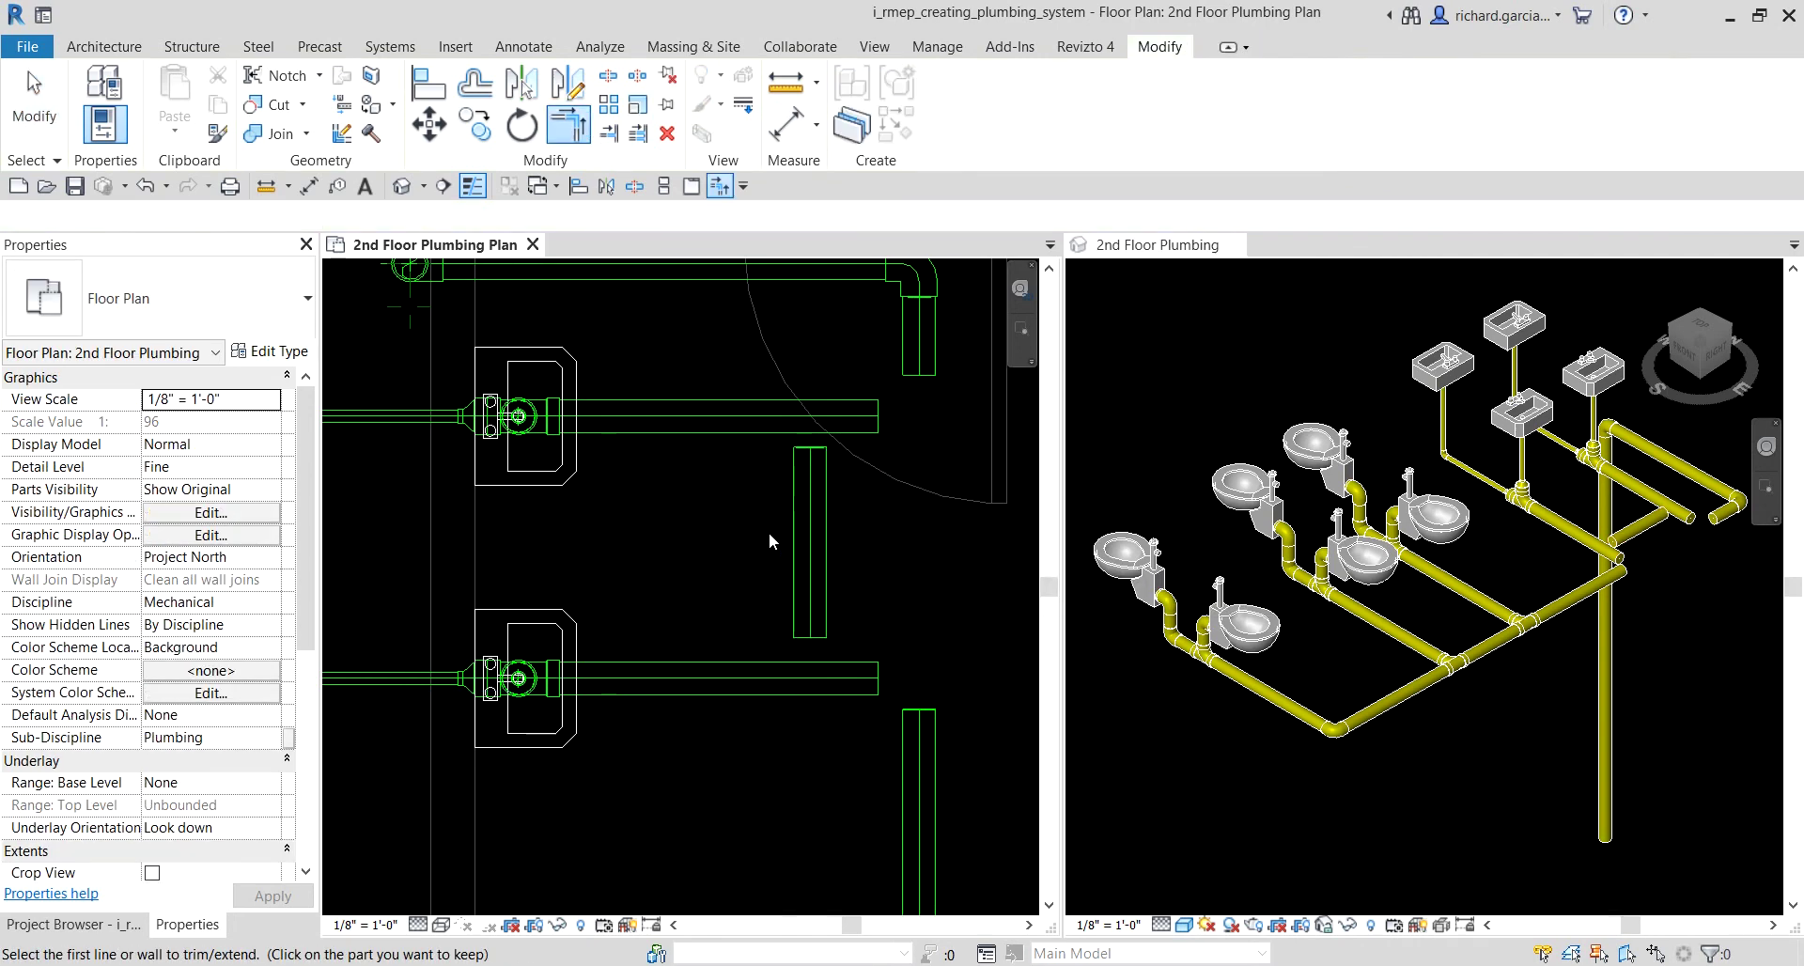
click(690, 427)
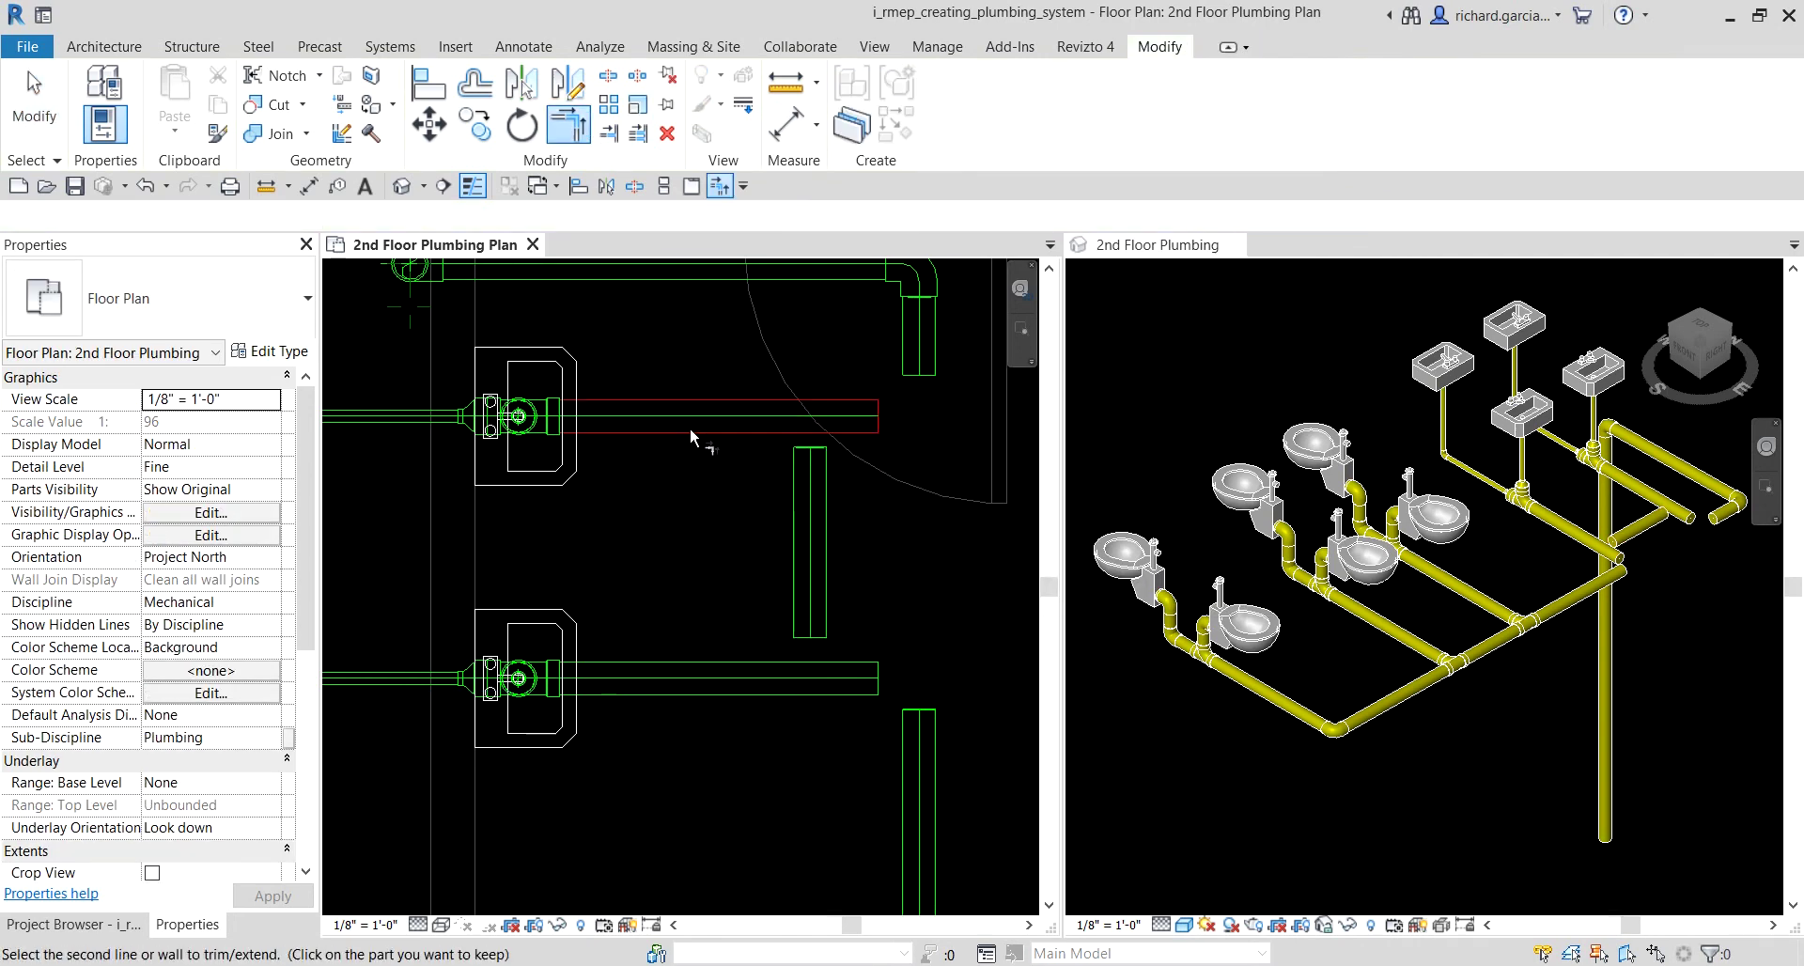
click(790, 567)
click(700, 675)
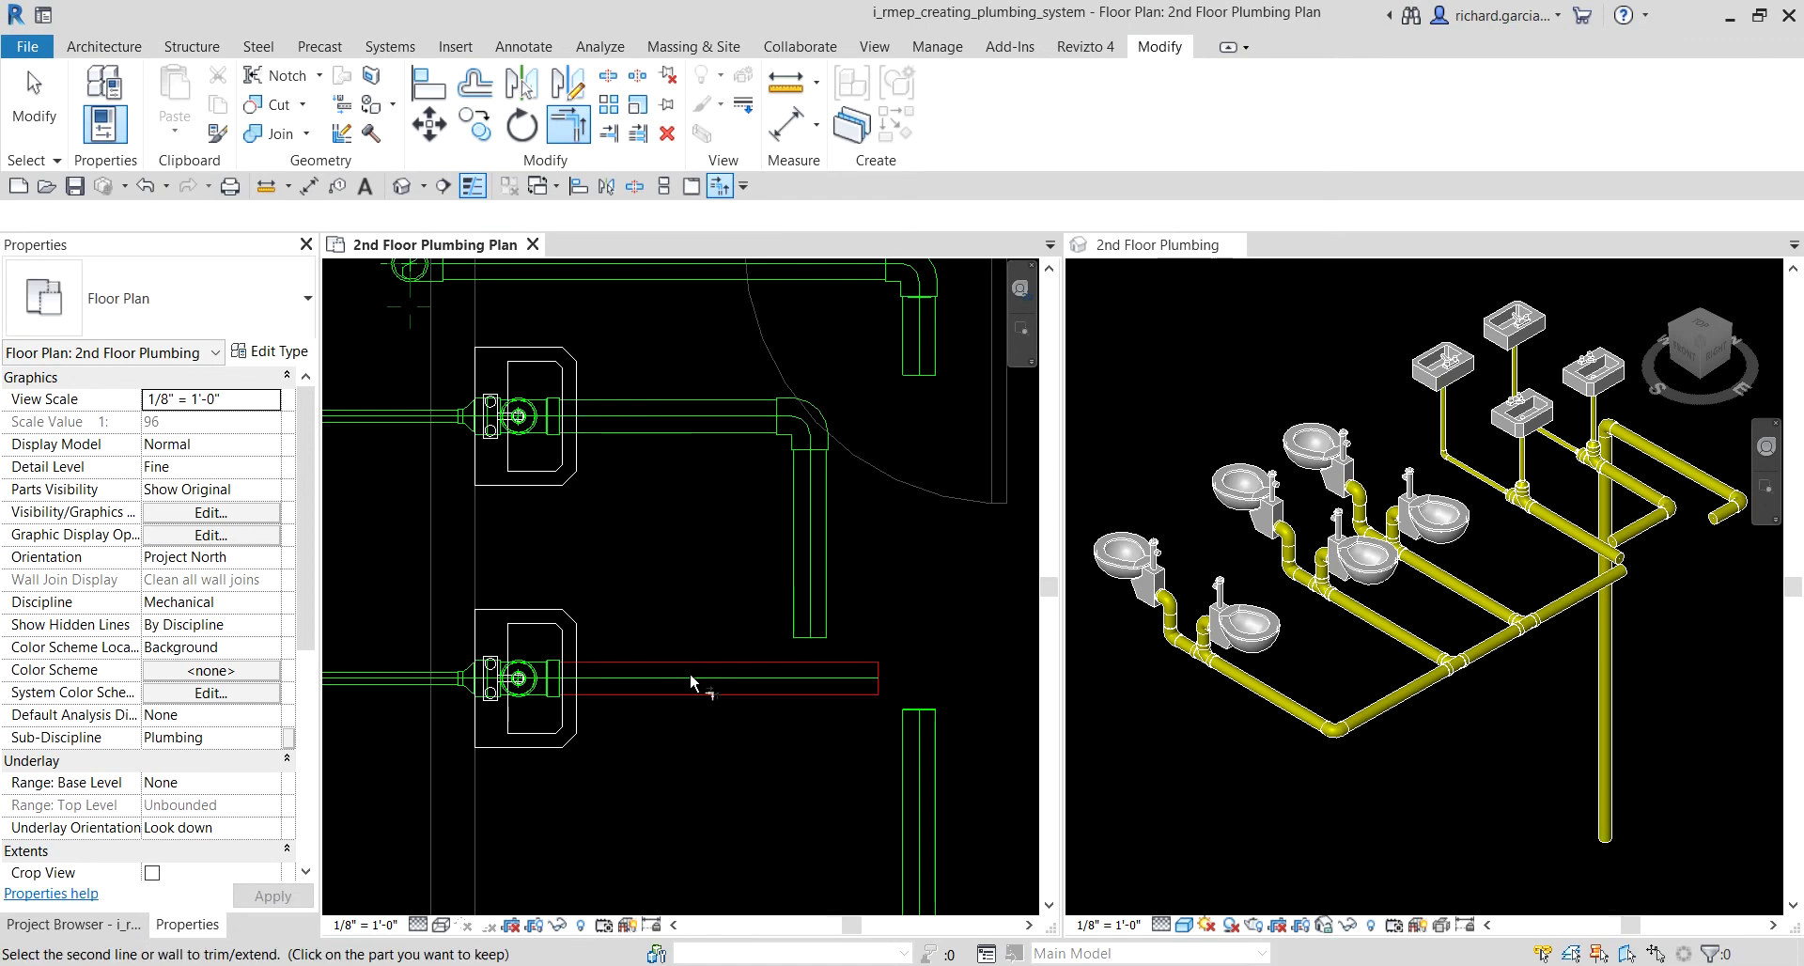
scroll(656, 568, down, 2)
click(810, 564)
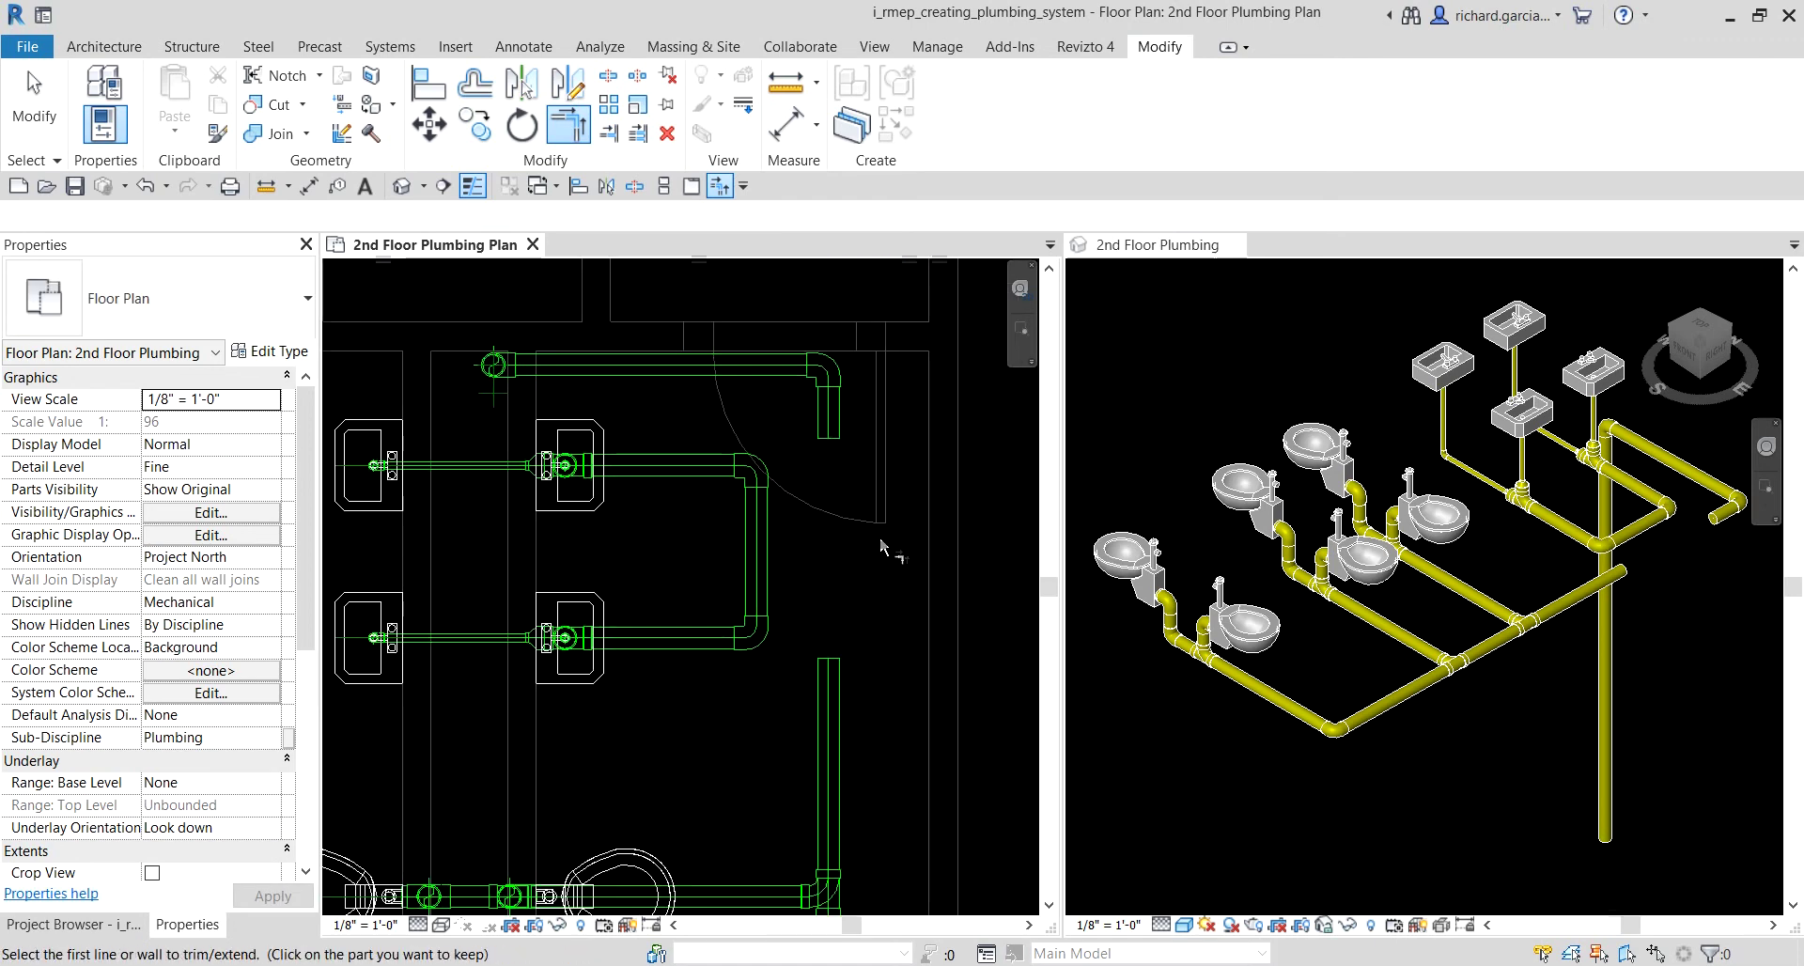
Step: Rejoin the open main pipe with the short pipe below the upper elbow using Trim/Extend to Corner
click(830, 674)
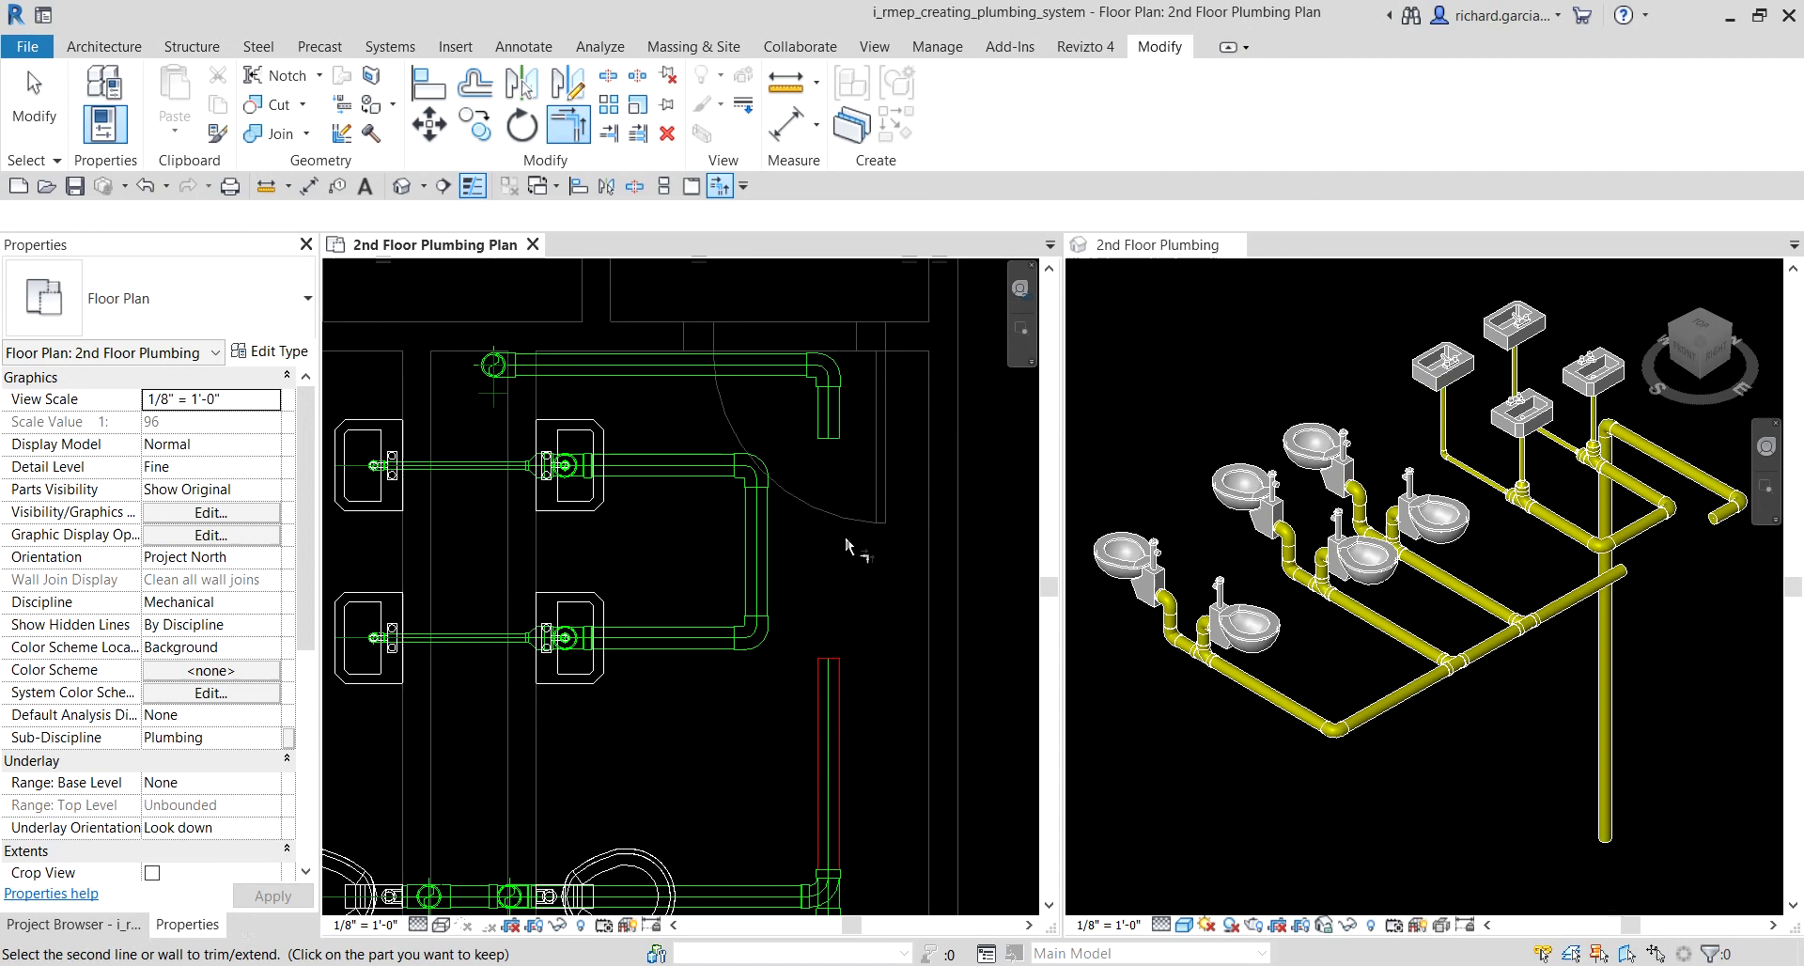
click(828, 418)
key(Escape)
key(Escape)
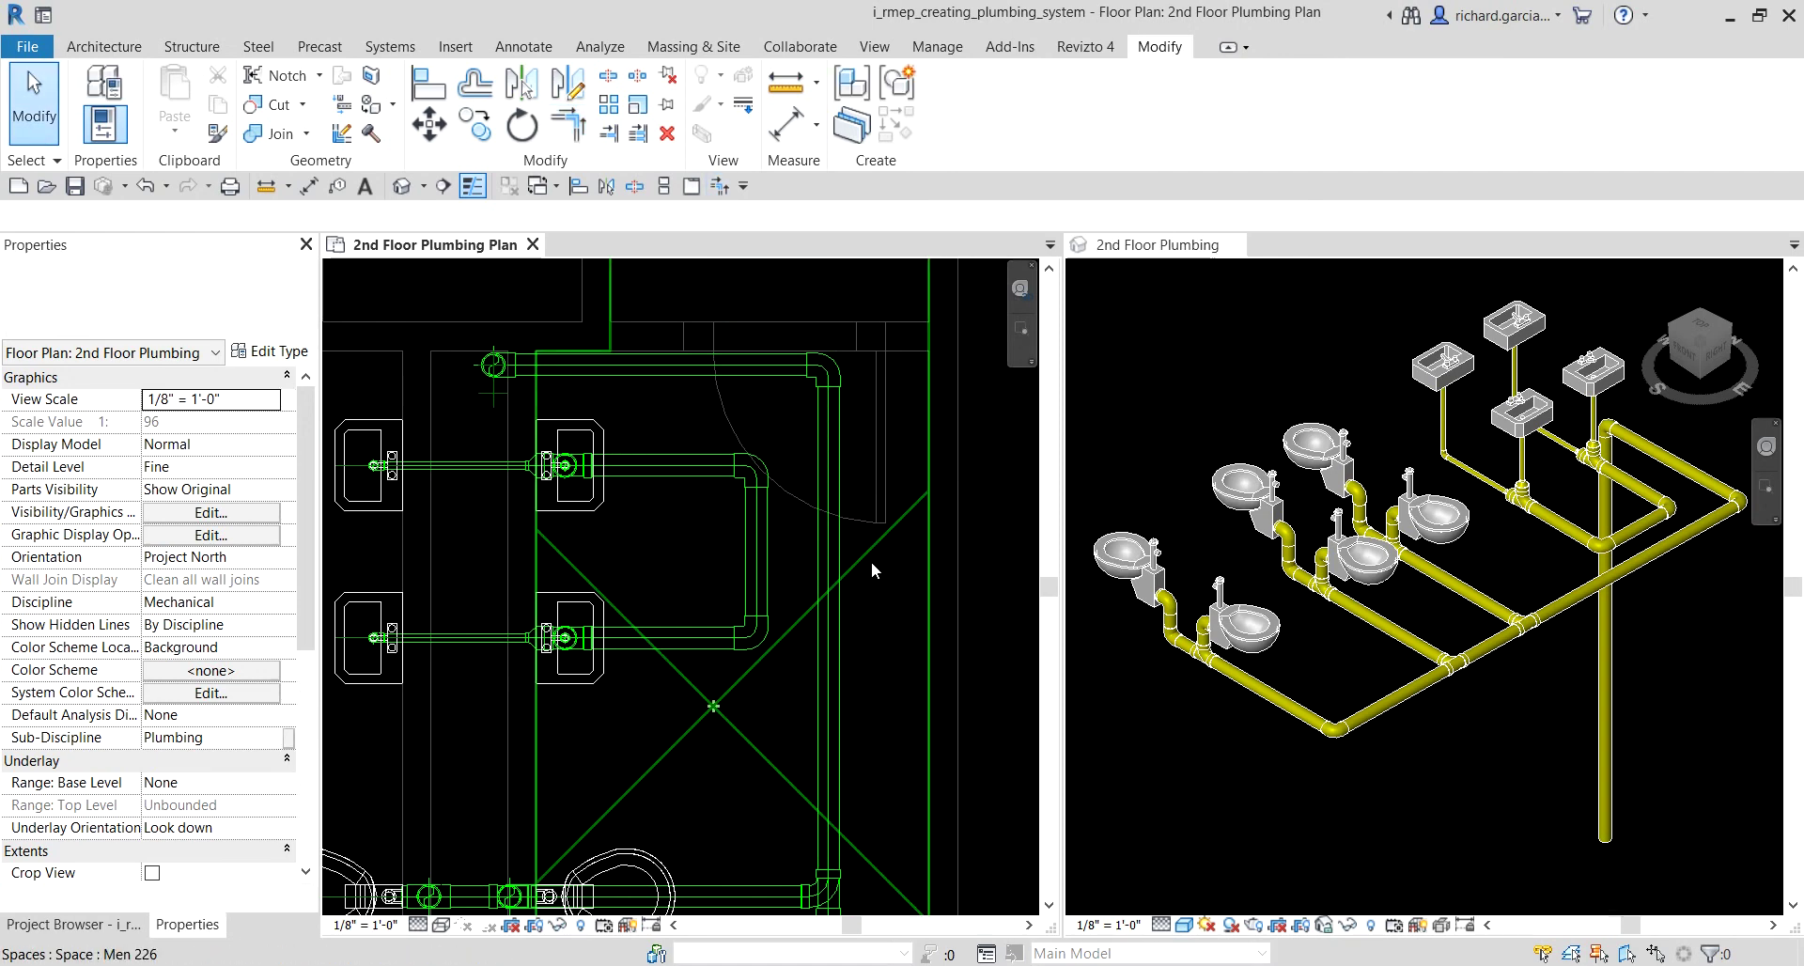
Step: Open the upper Men 226 lavatory's 2nd Floor Sanitary system for editing, view its type properties, and cancel the edit
middle_drag(683, 659, 733, 586)
scroll(643, 474, up, 2)
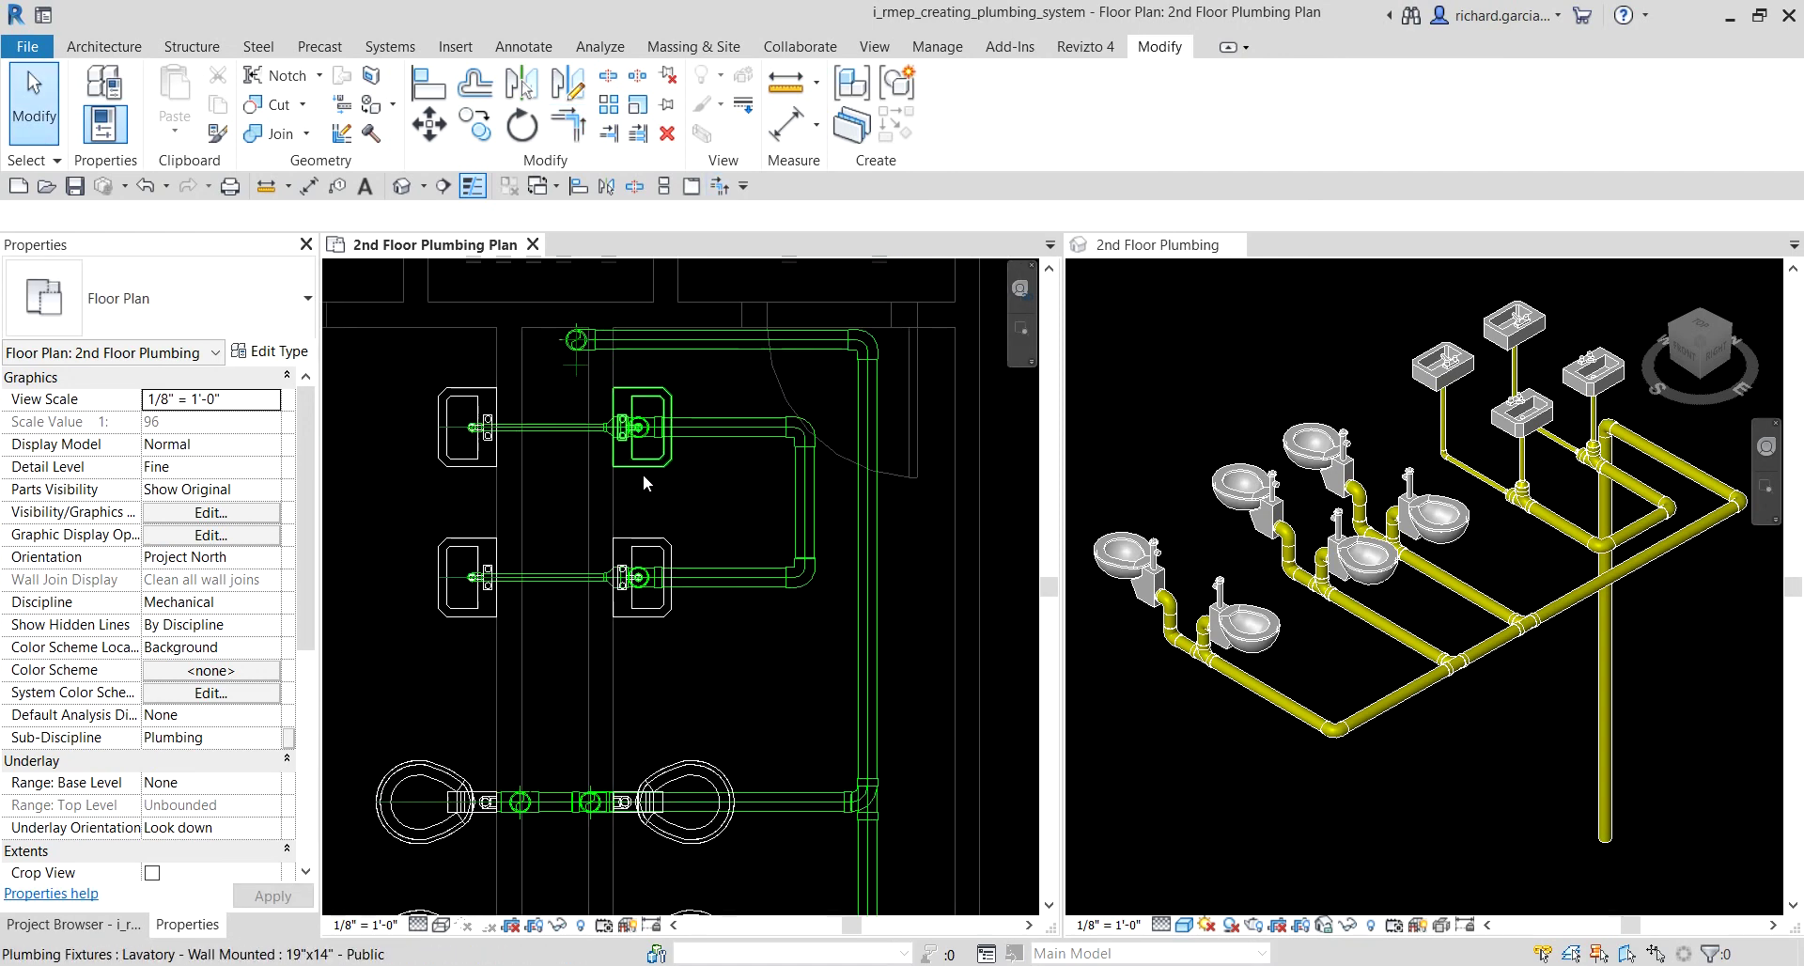
middle_drag(676, 459, 728, 567)
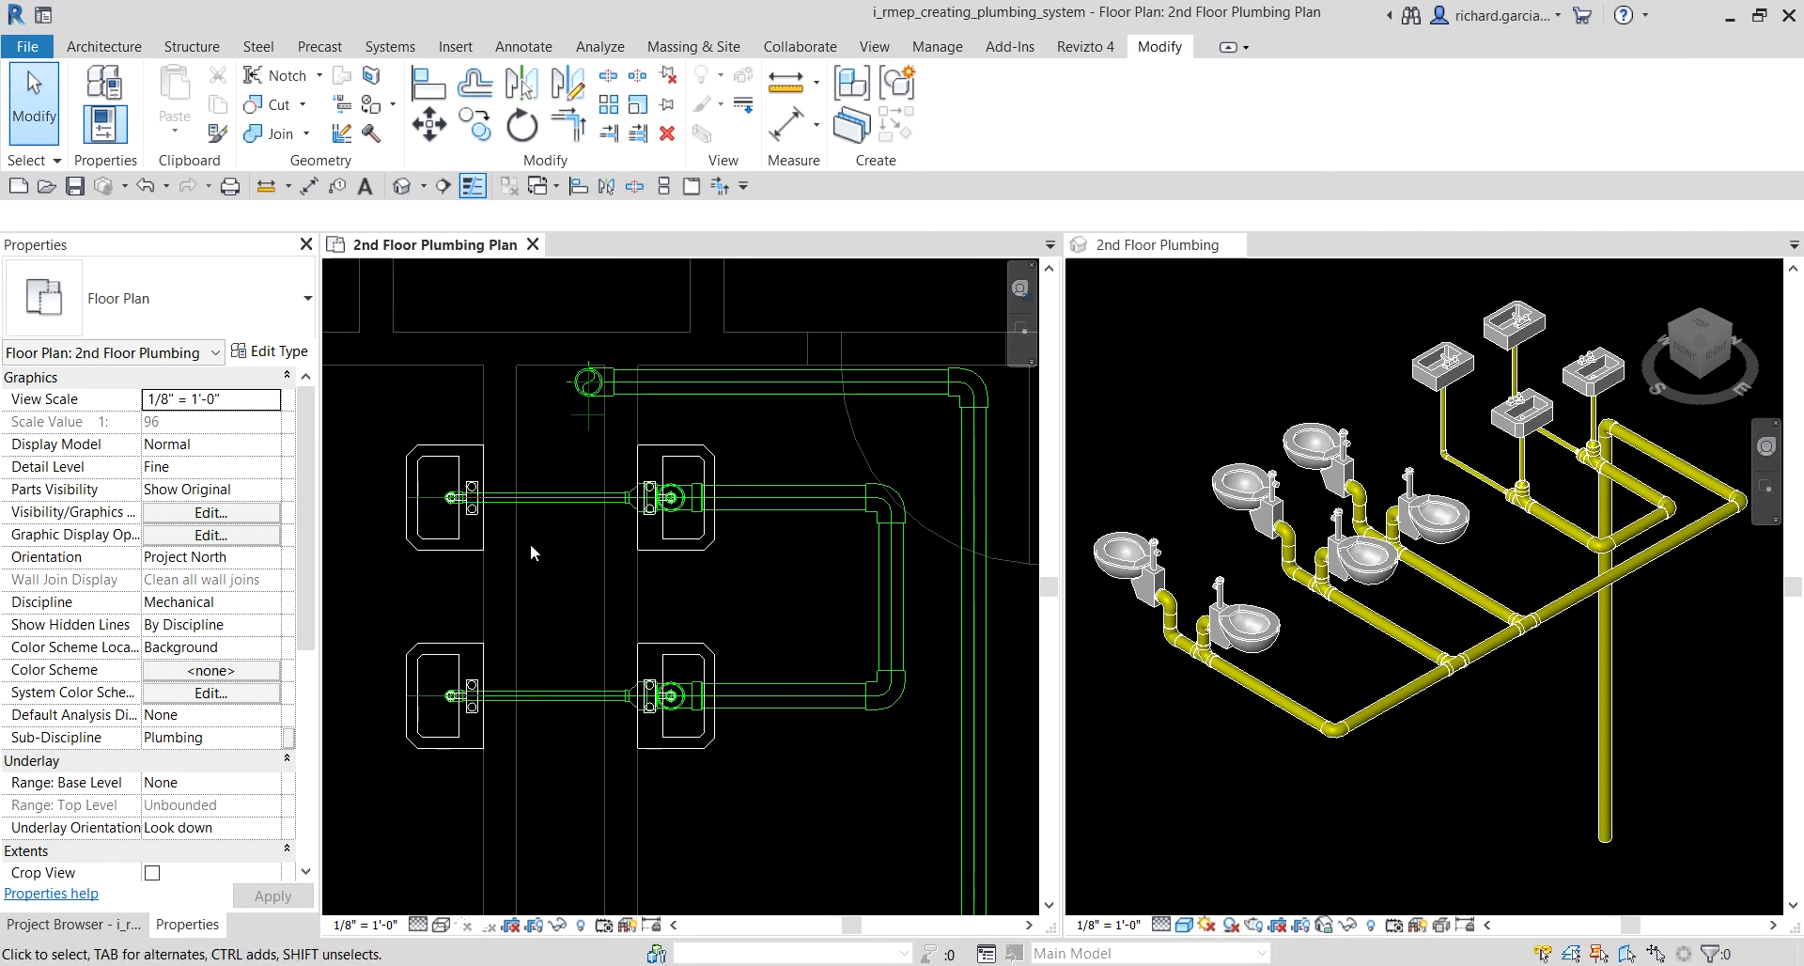
click(691, 458)
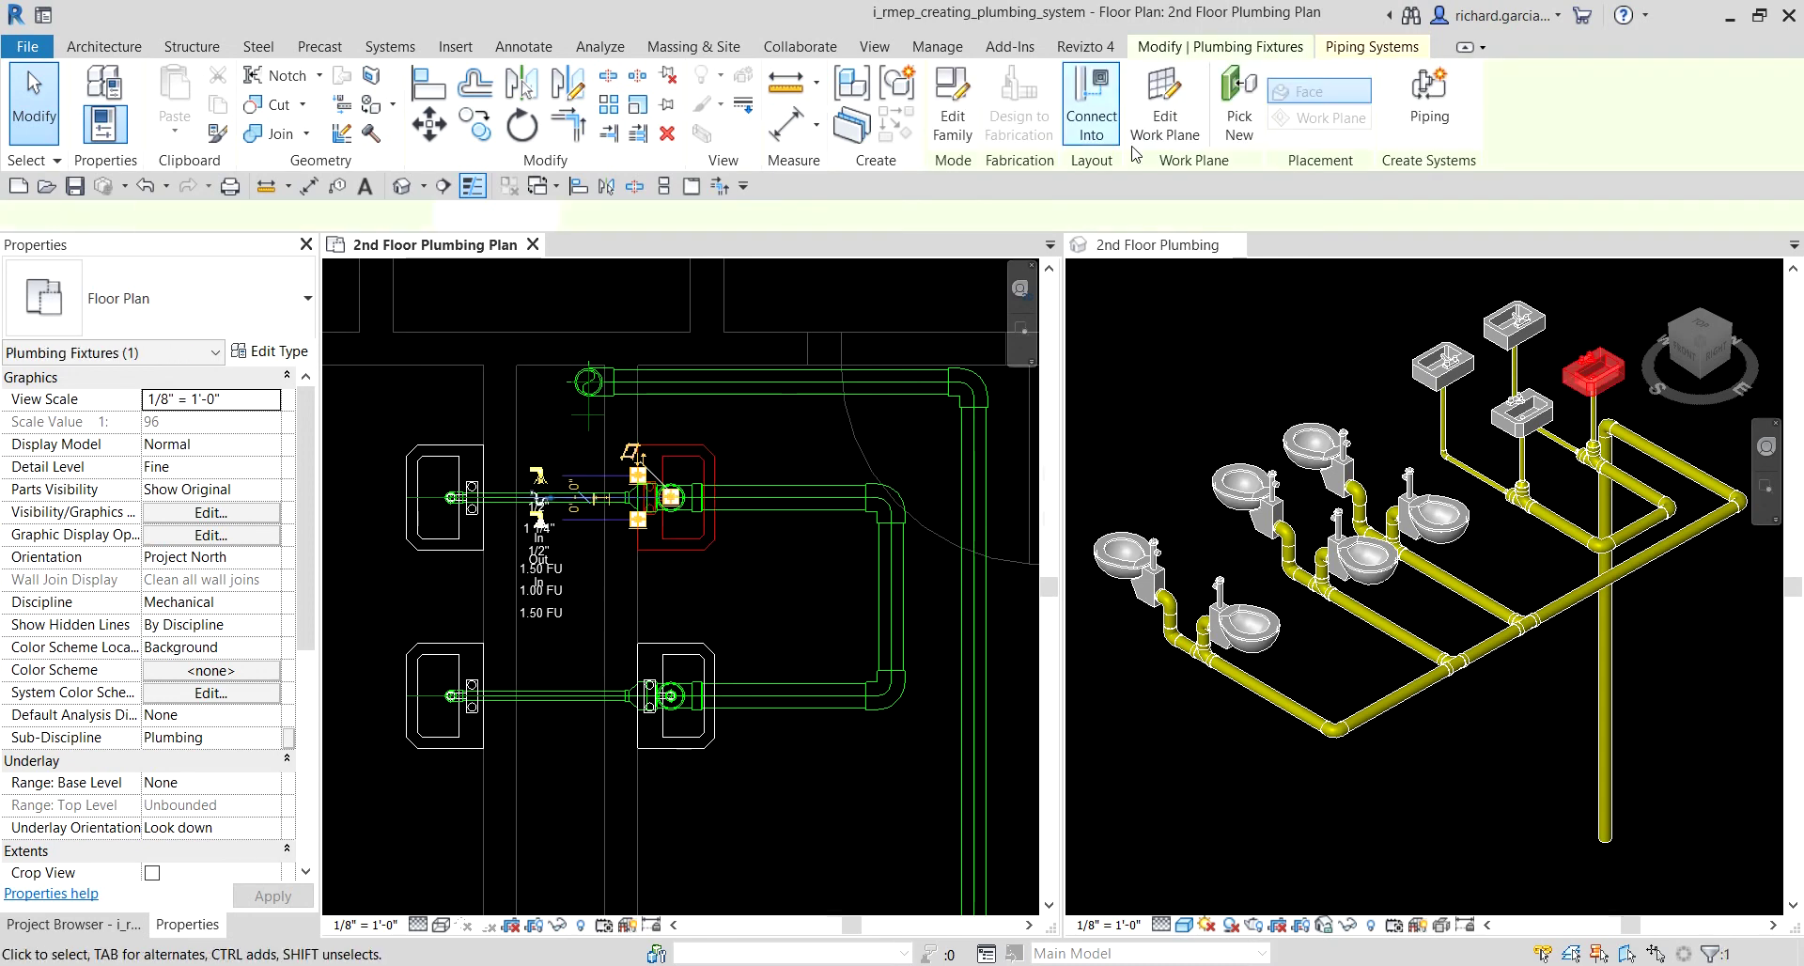
click(1349, 55)
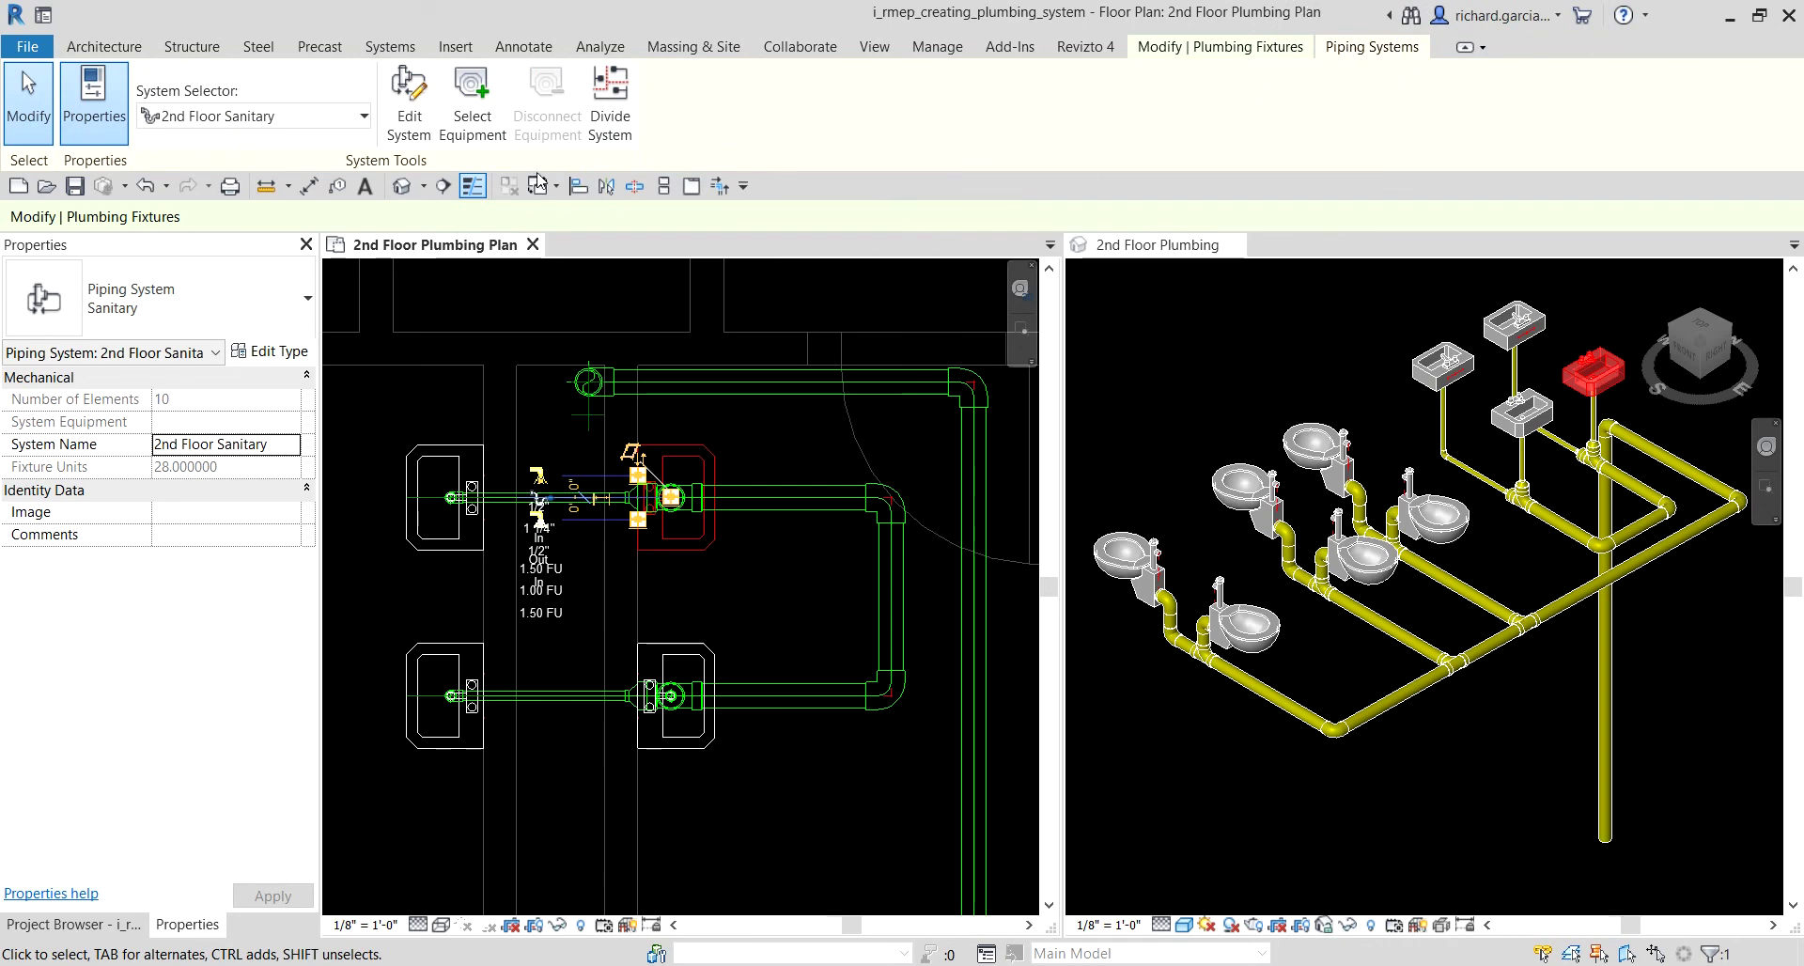
click(420, 119)
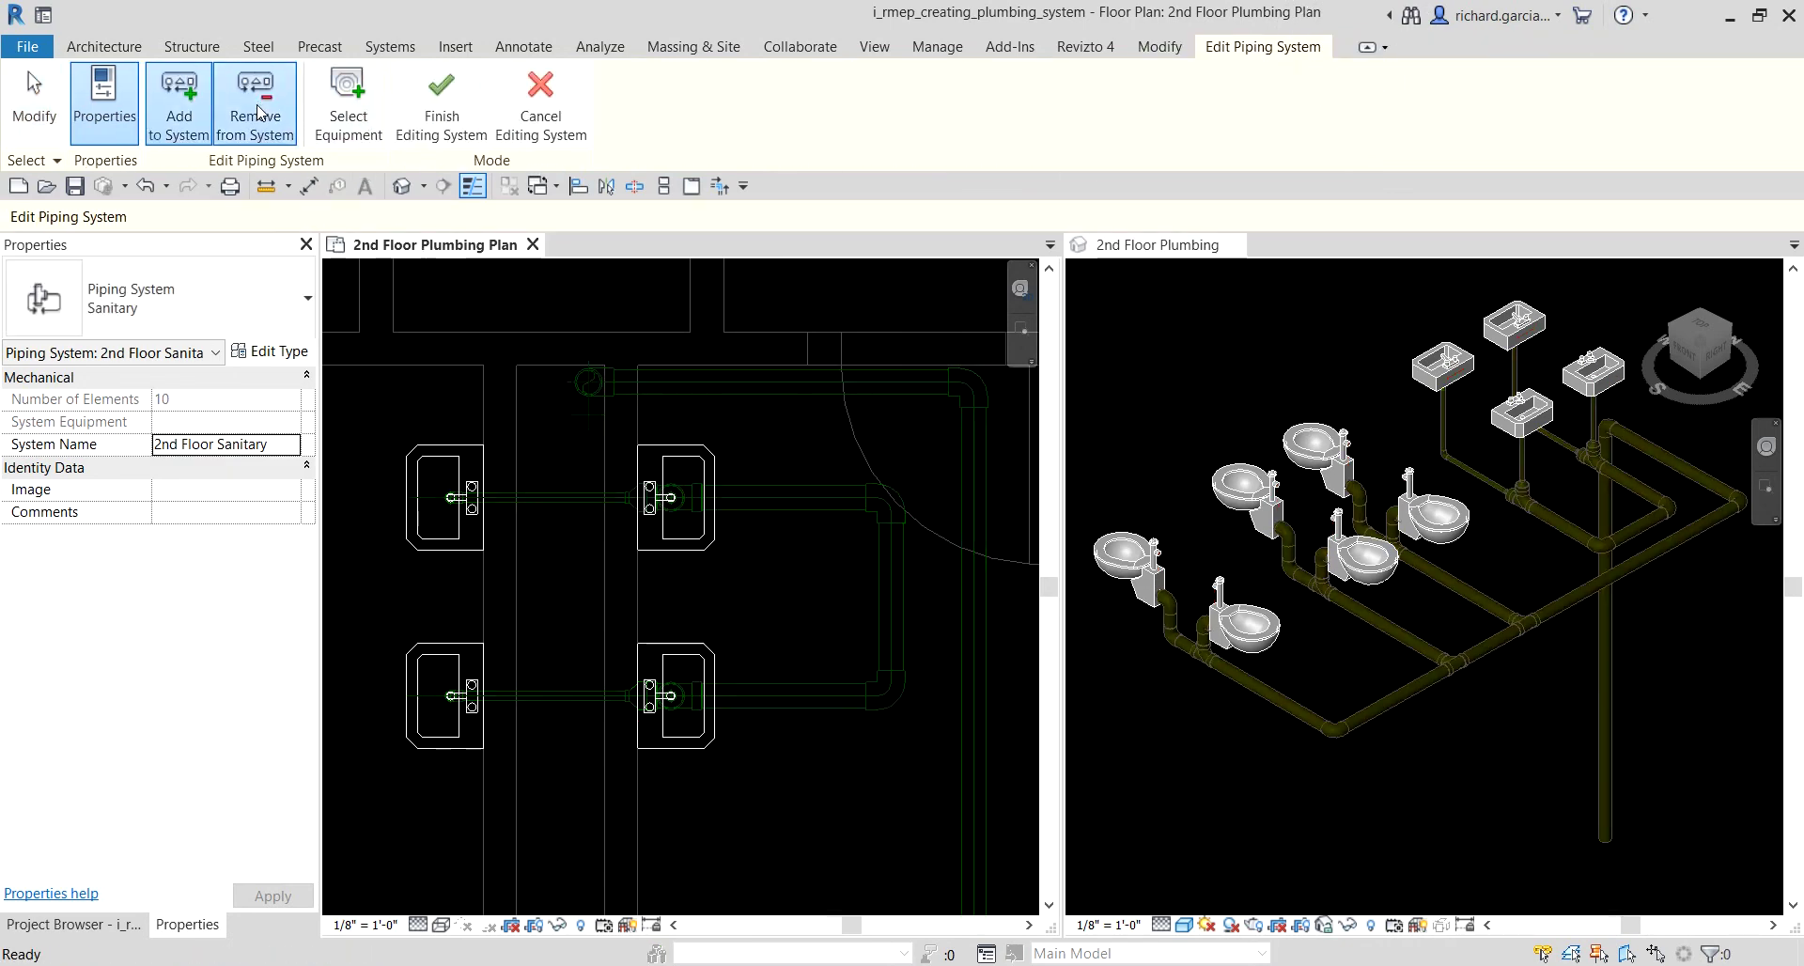
click(255, 103)
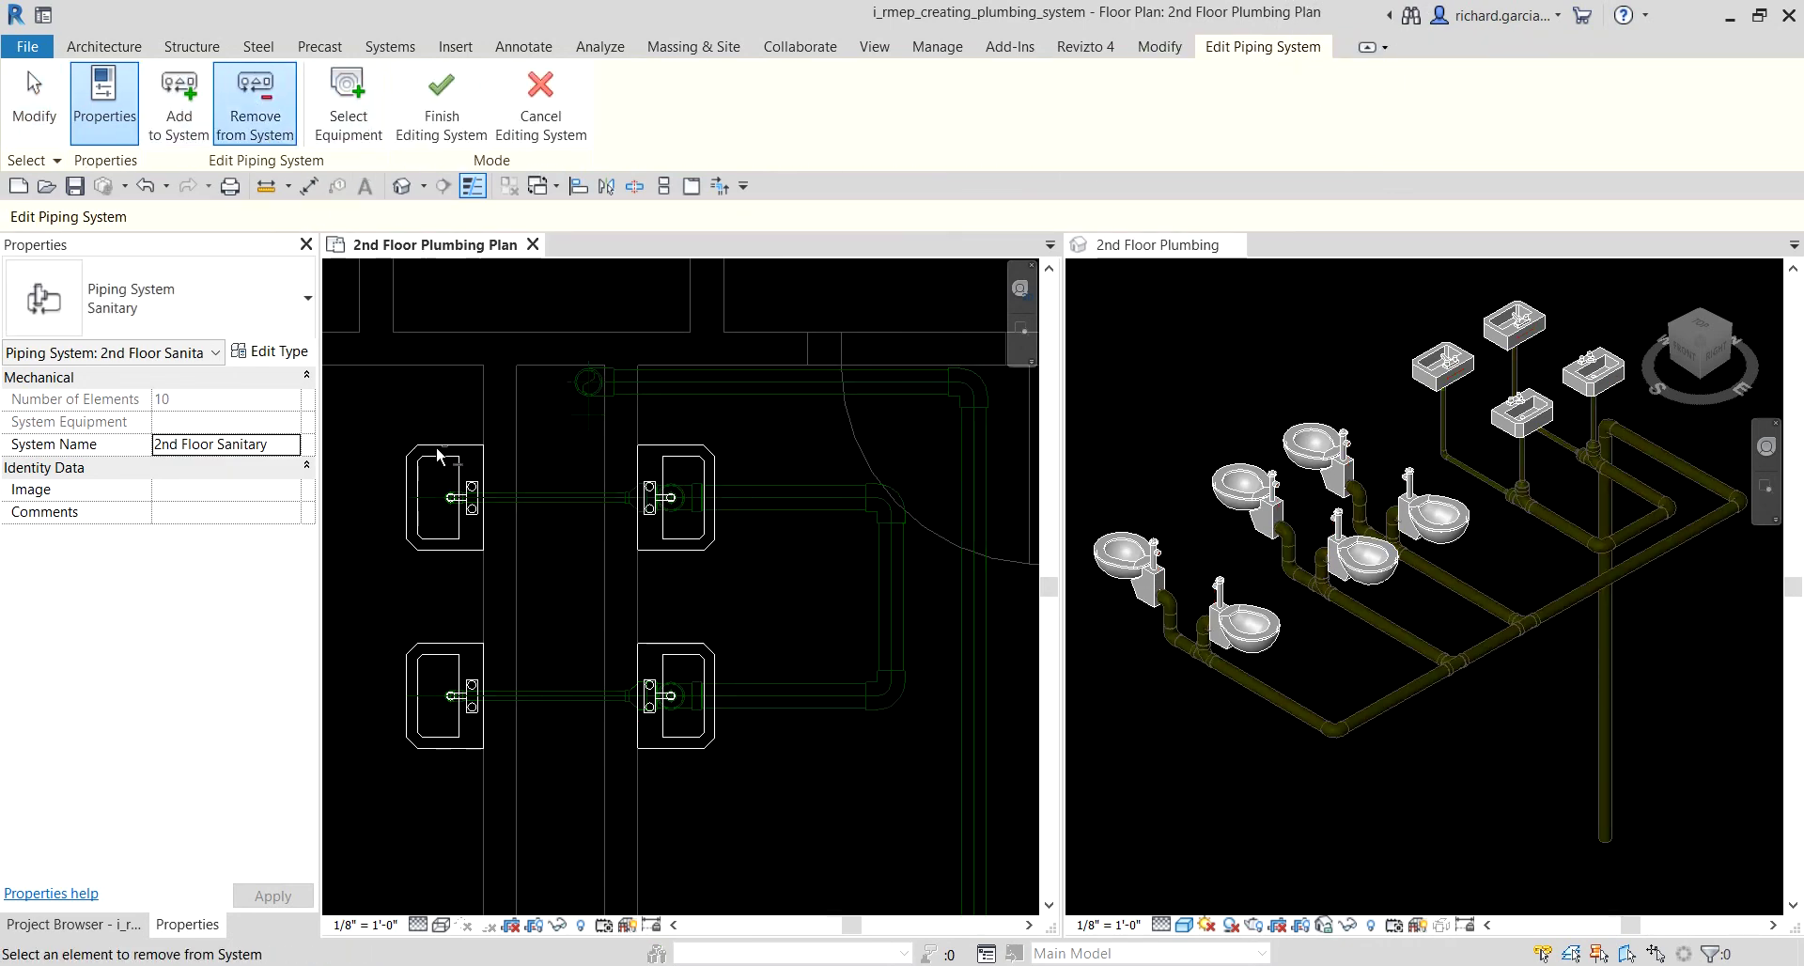
click(296, 355)
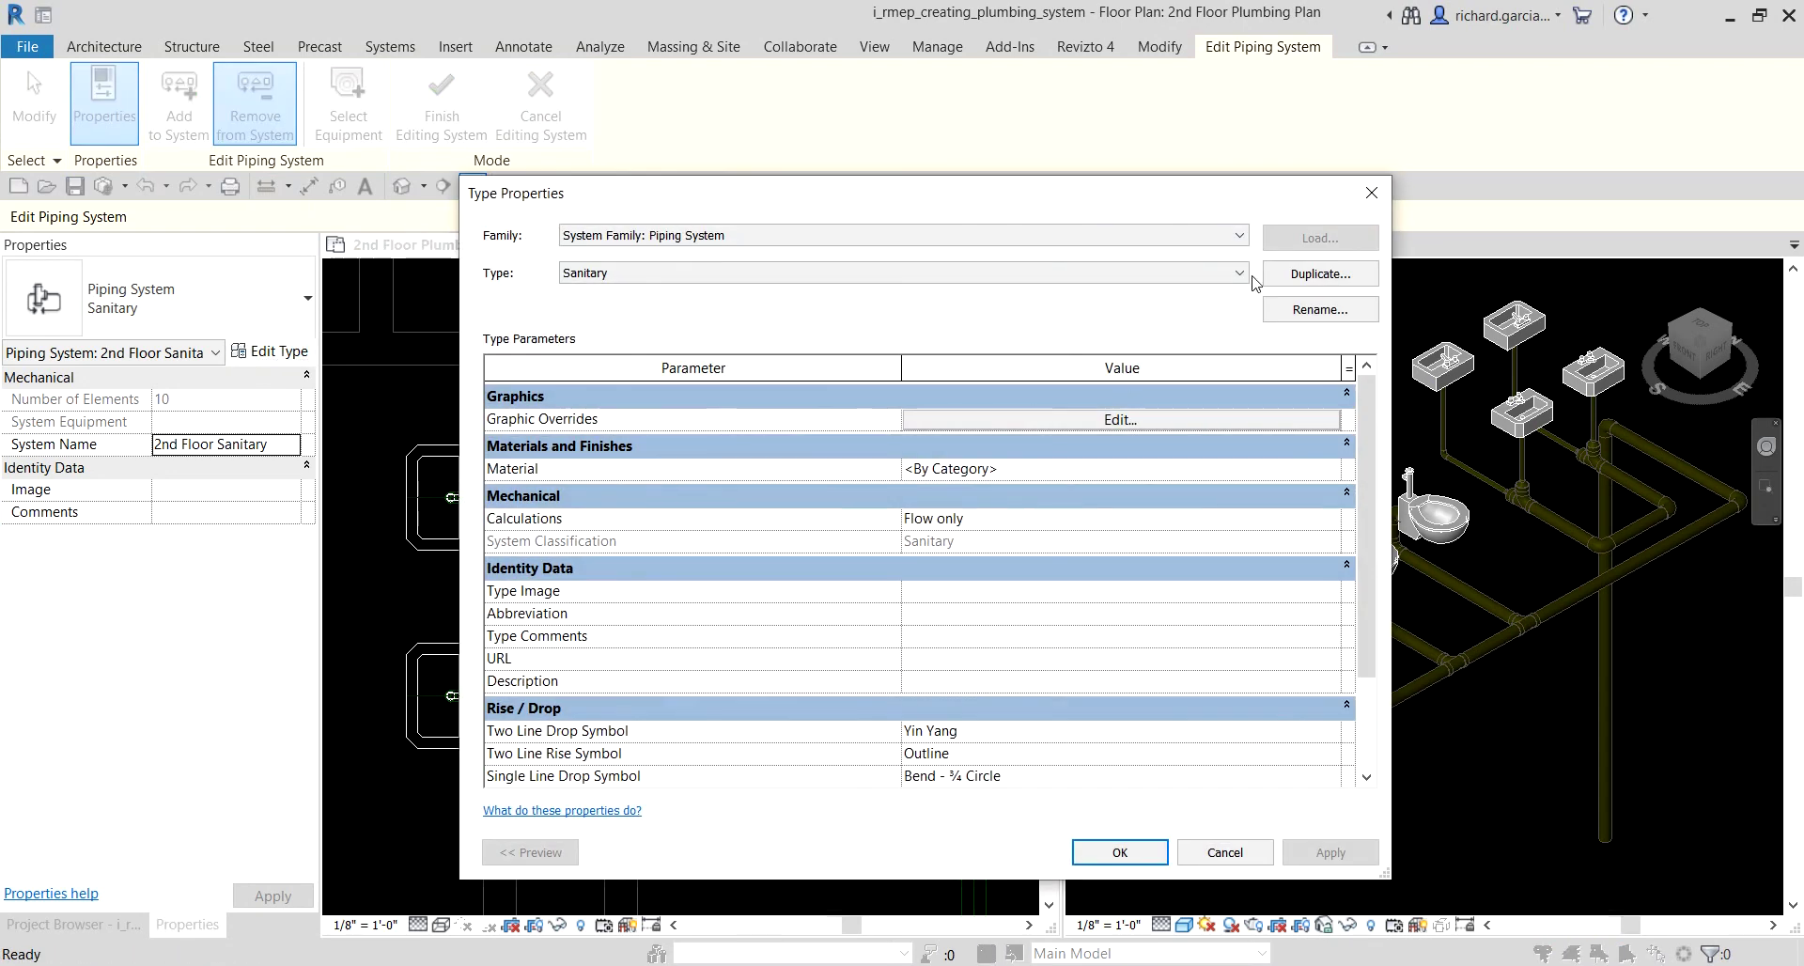
click(1369, 194)
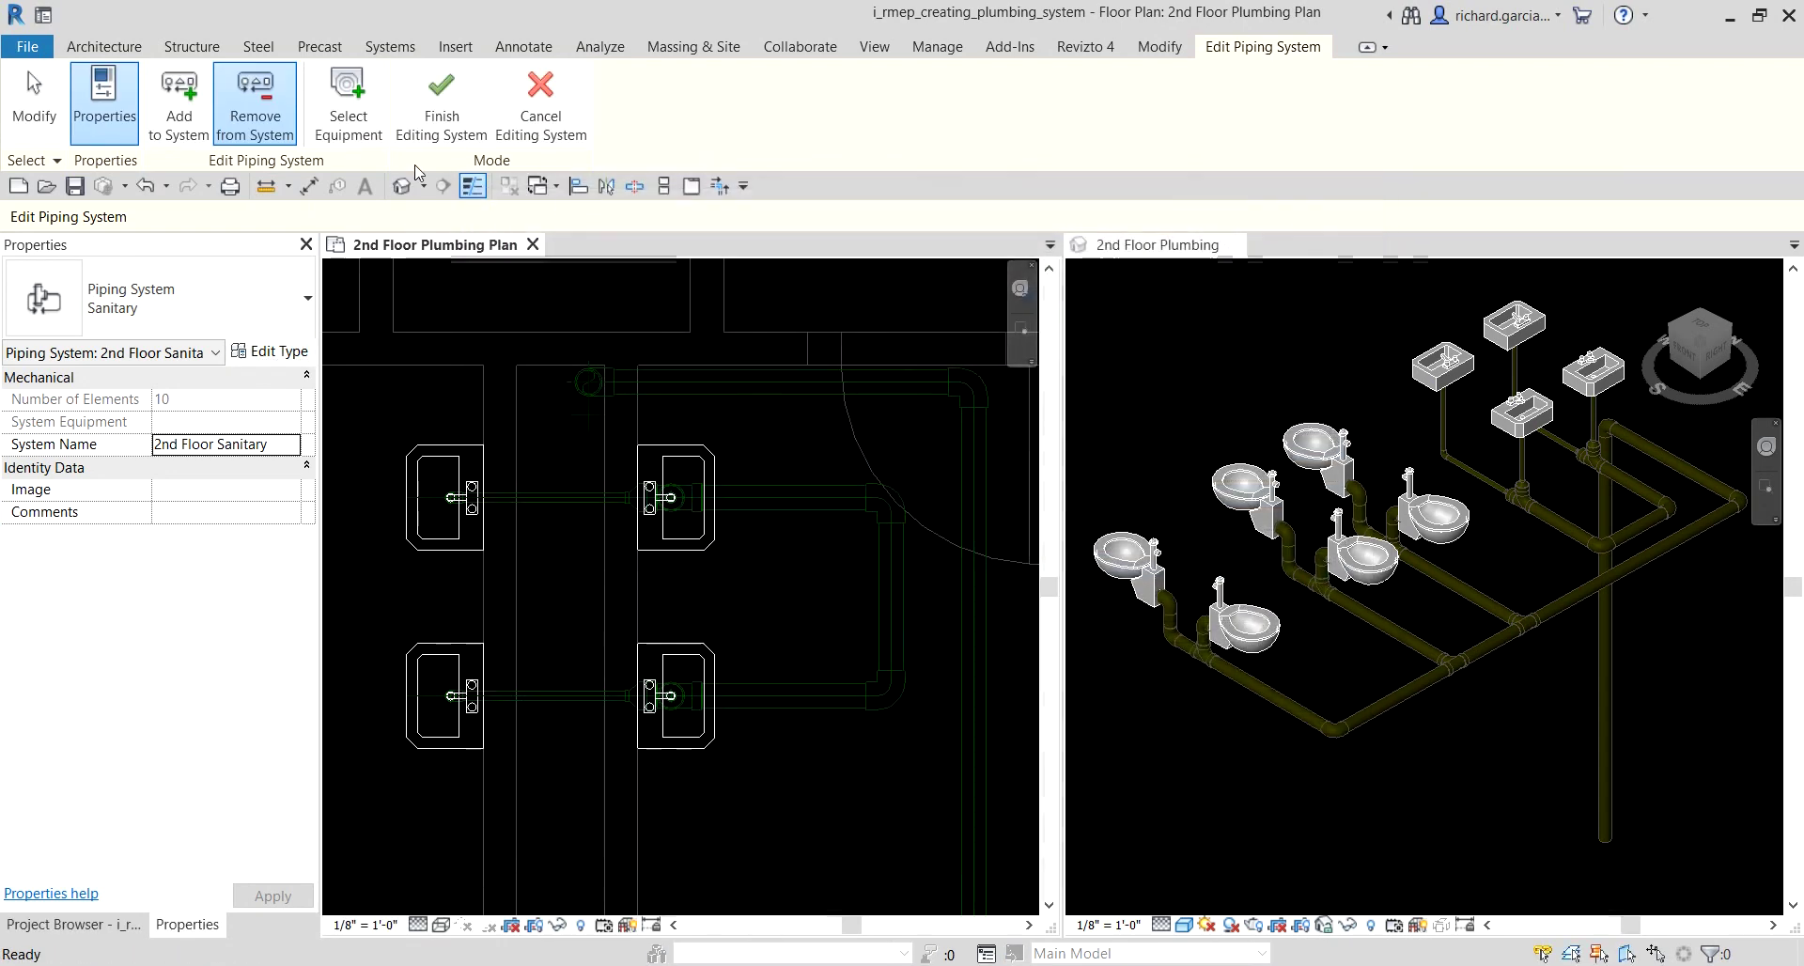
click(540, 104)
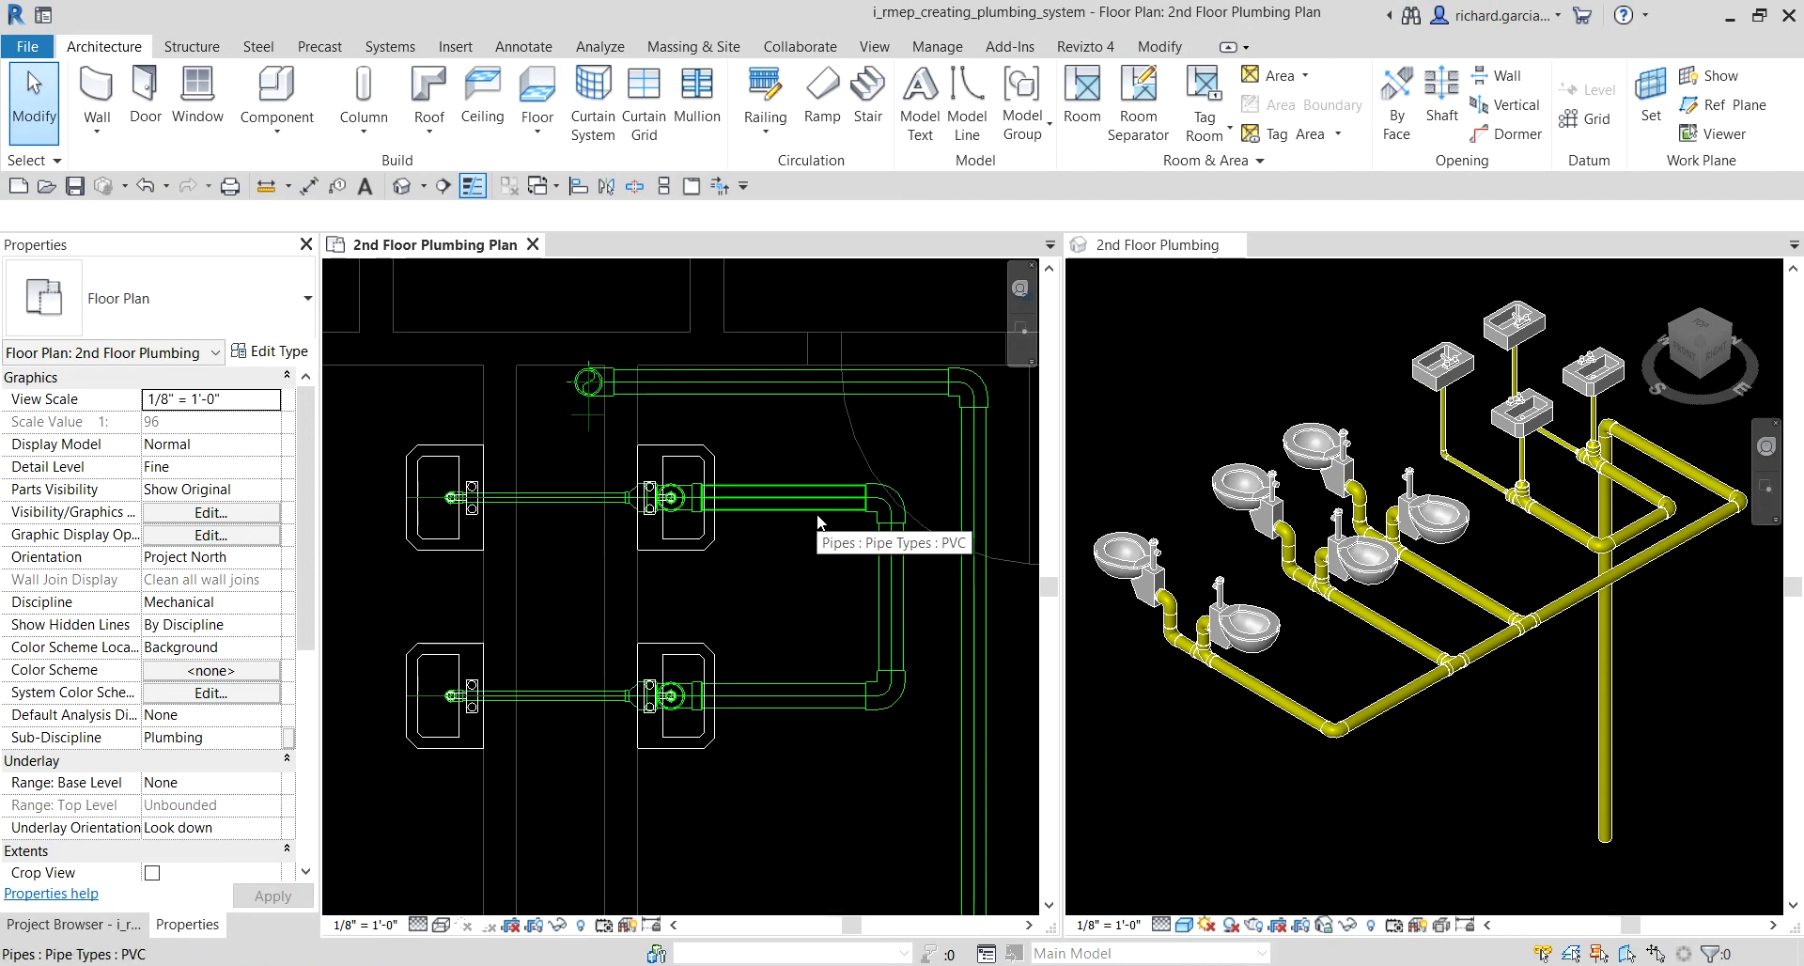
Step: Select the whole pipe branch connecting the two Men 226 lavatories and set its diameter to 2"
key(Tab)
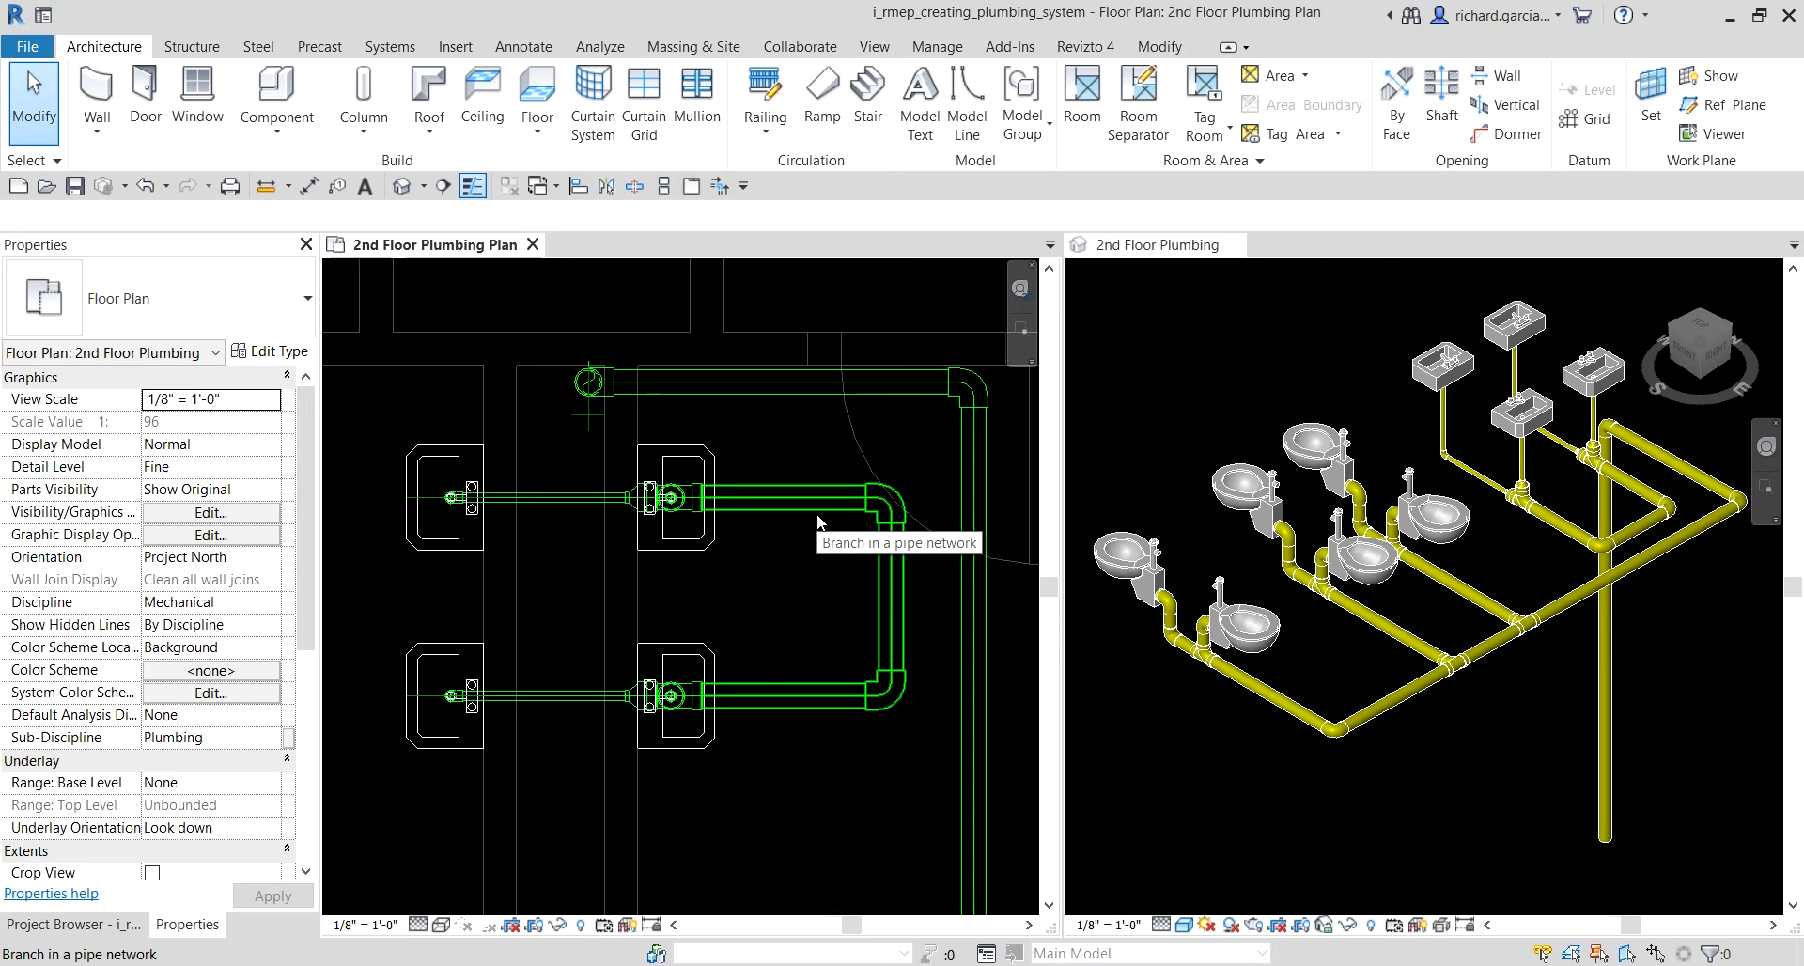
click(815, 513)
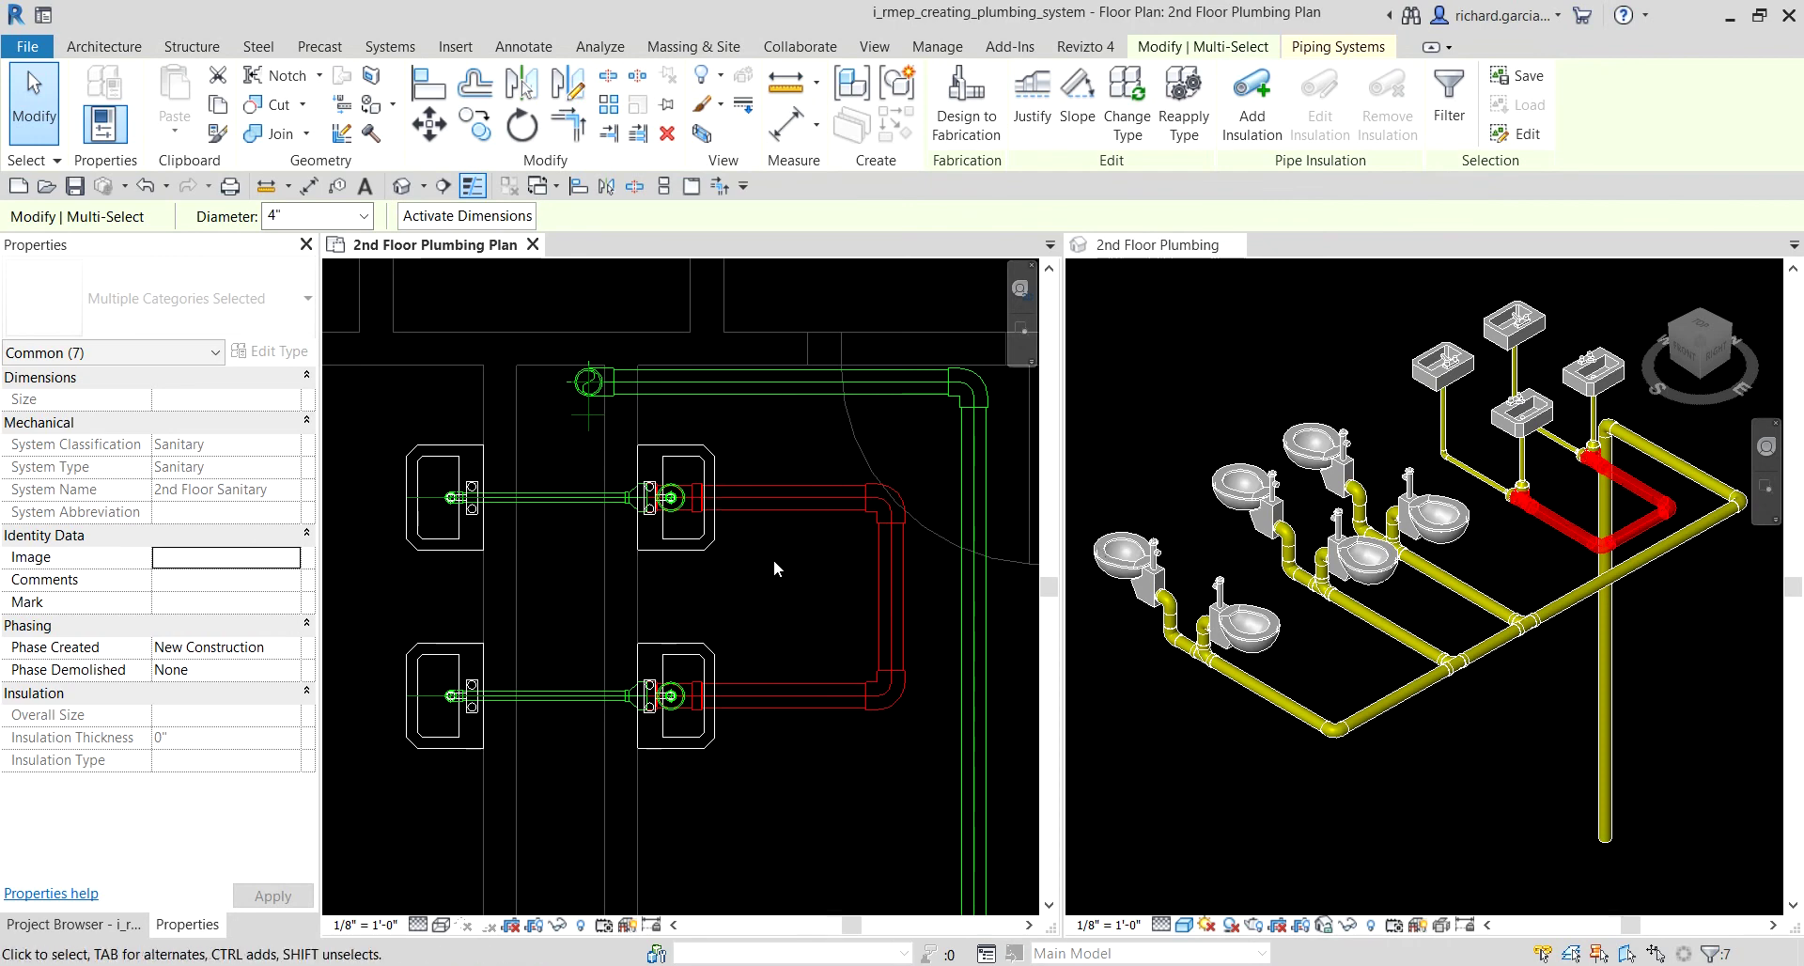
click(362, 216)
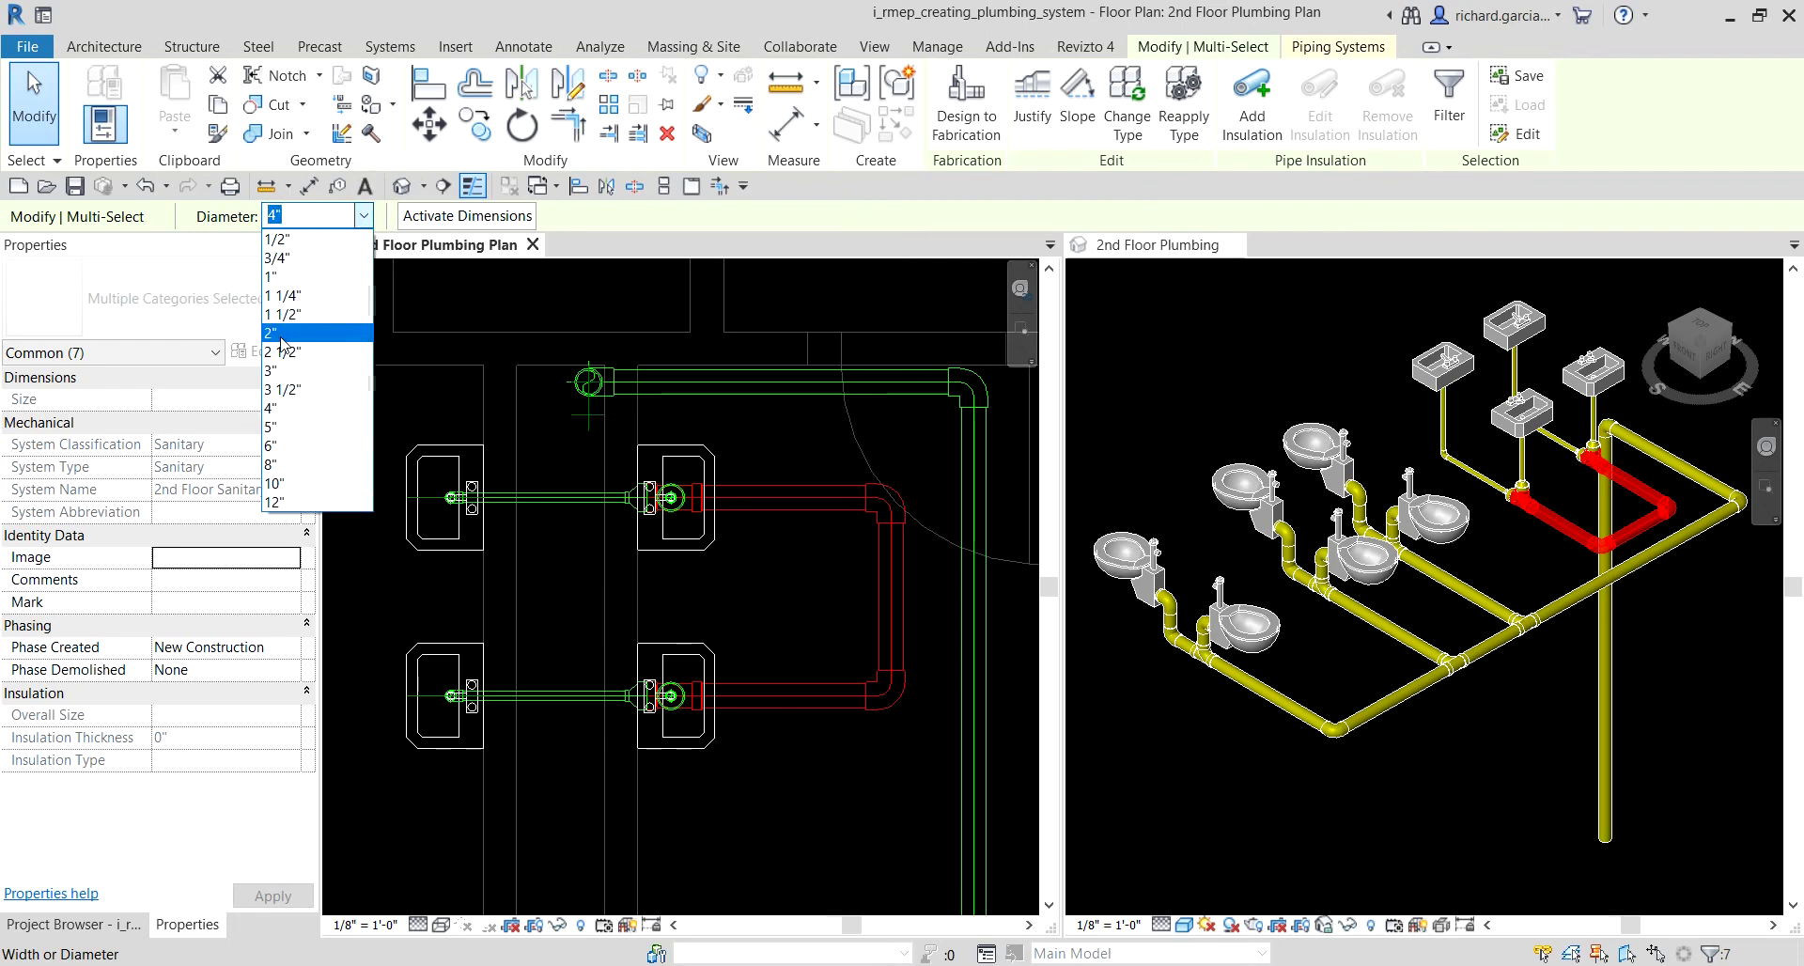
click(902, 594)
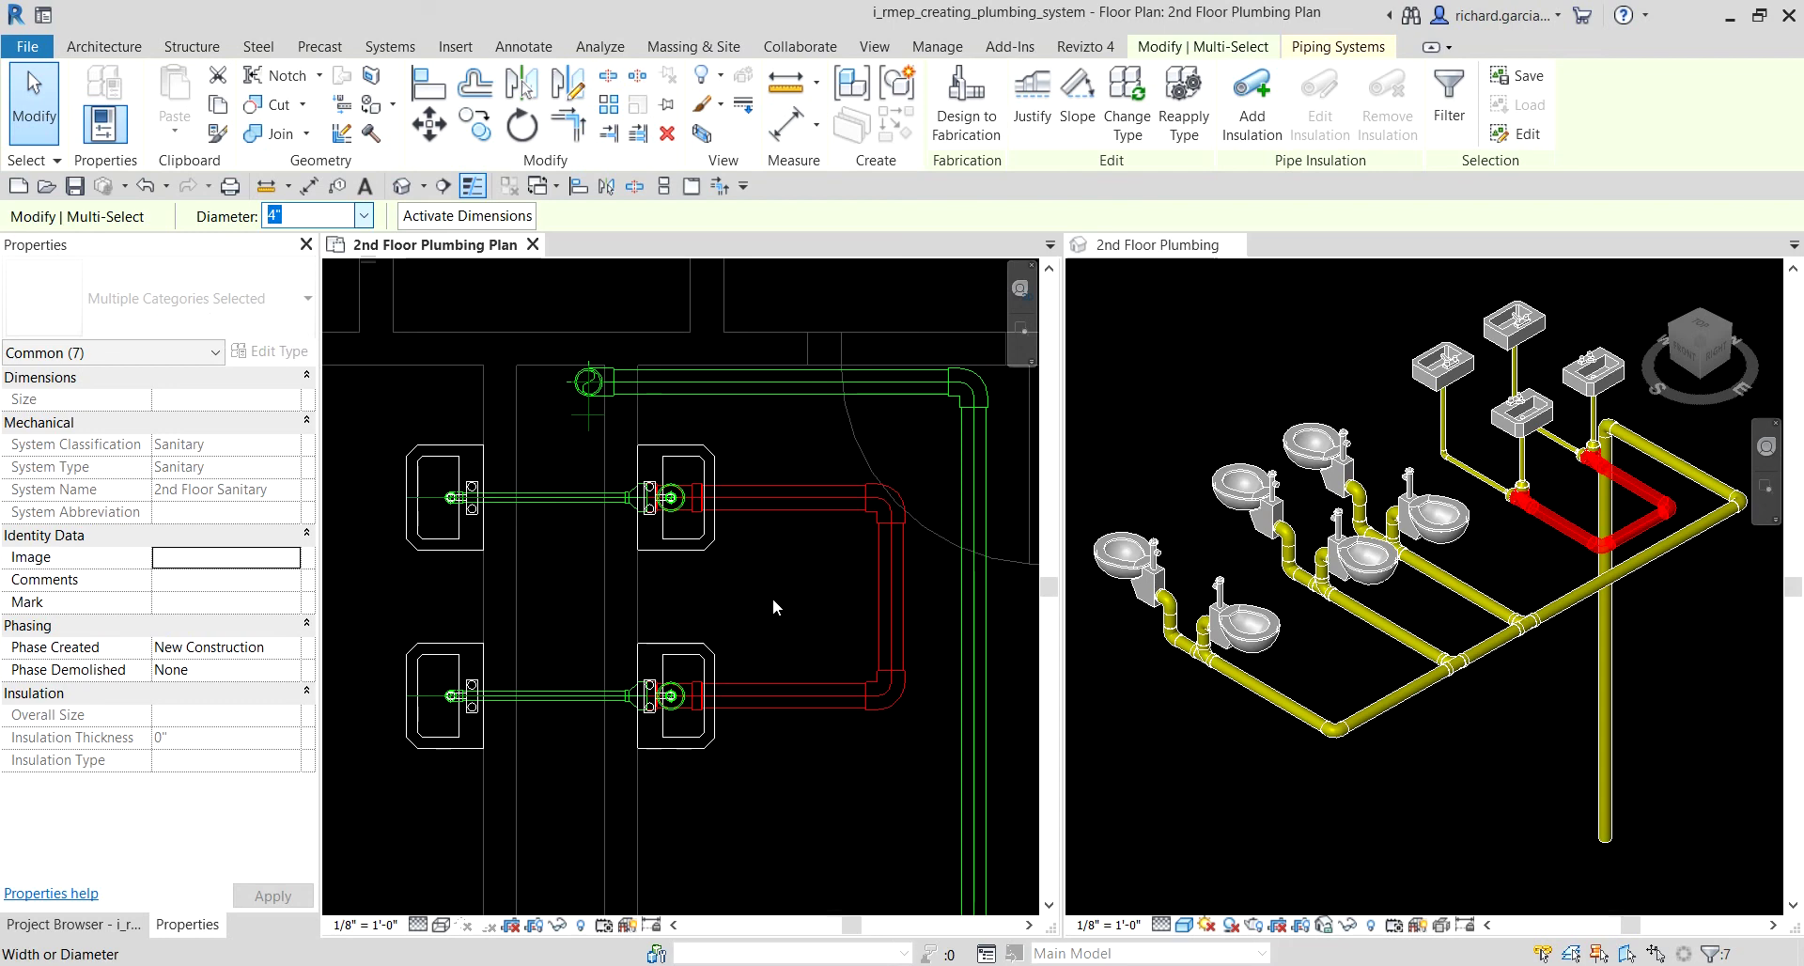
text(2)
key(Return)
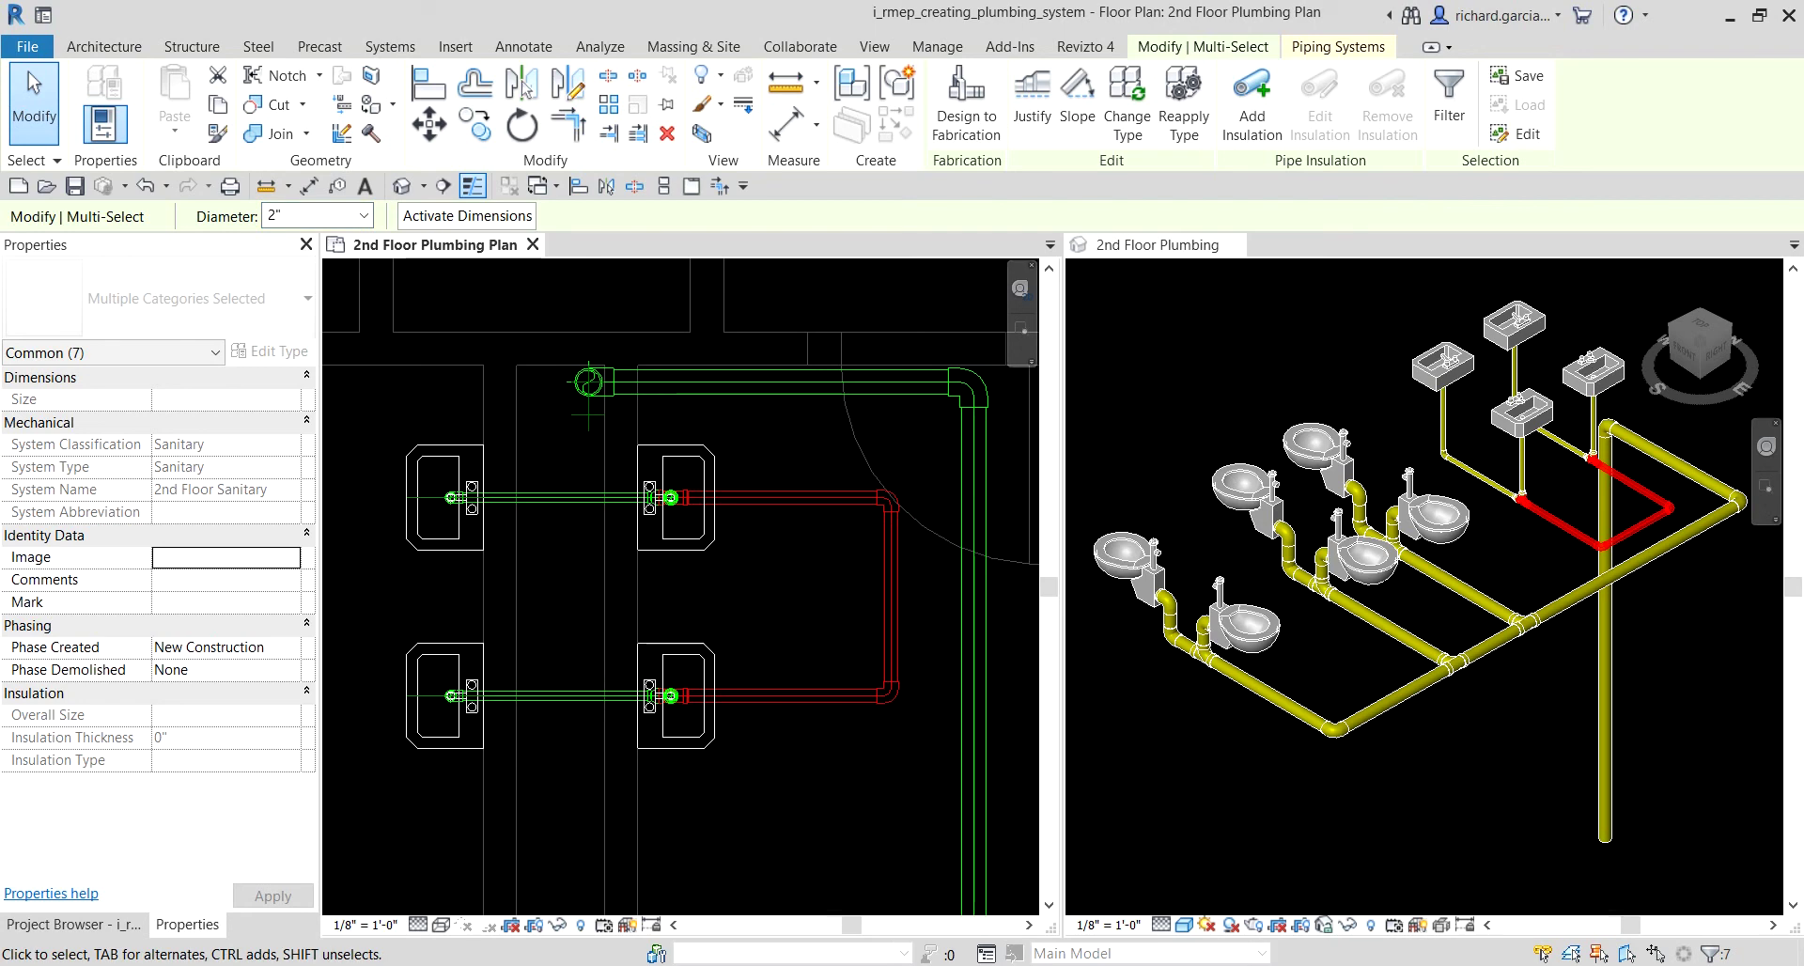
Step: Convert the upper elbow of the 2" lavatory branch into a tee opening toward the upper main pipe
scroll(827, 526, up, 2)
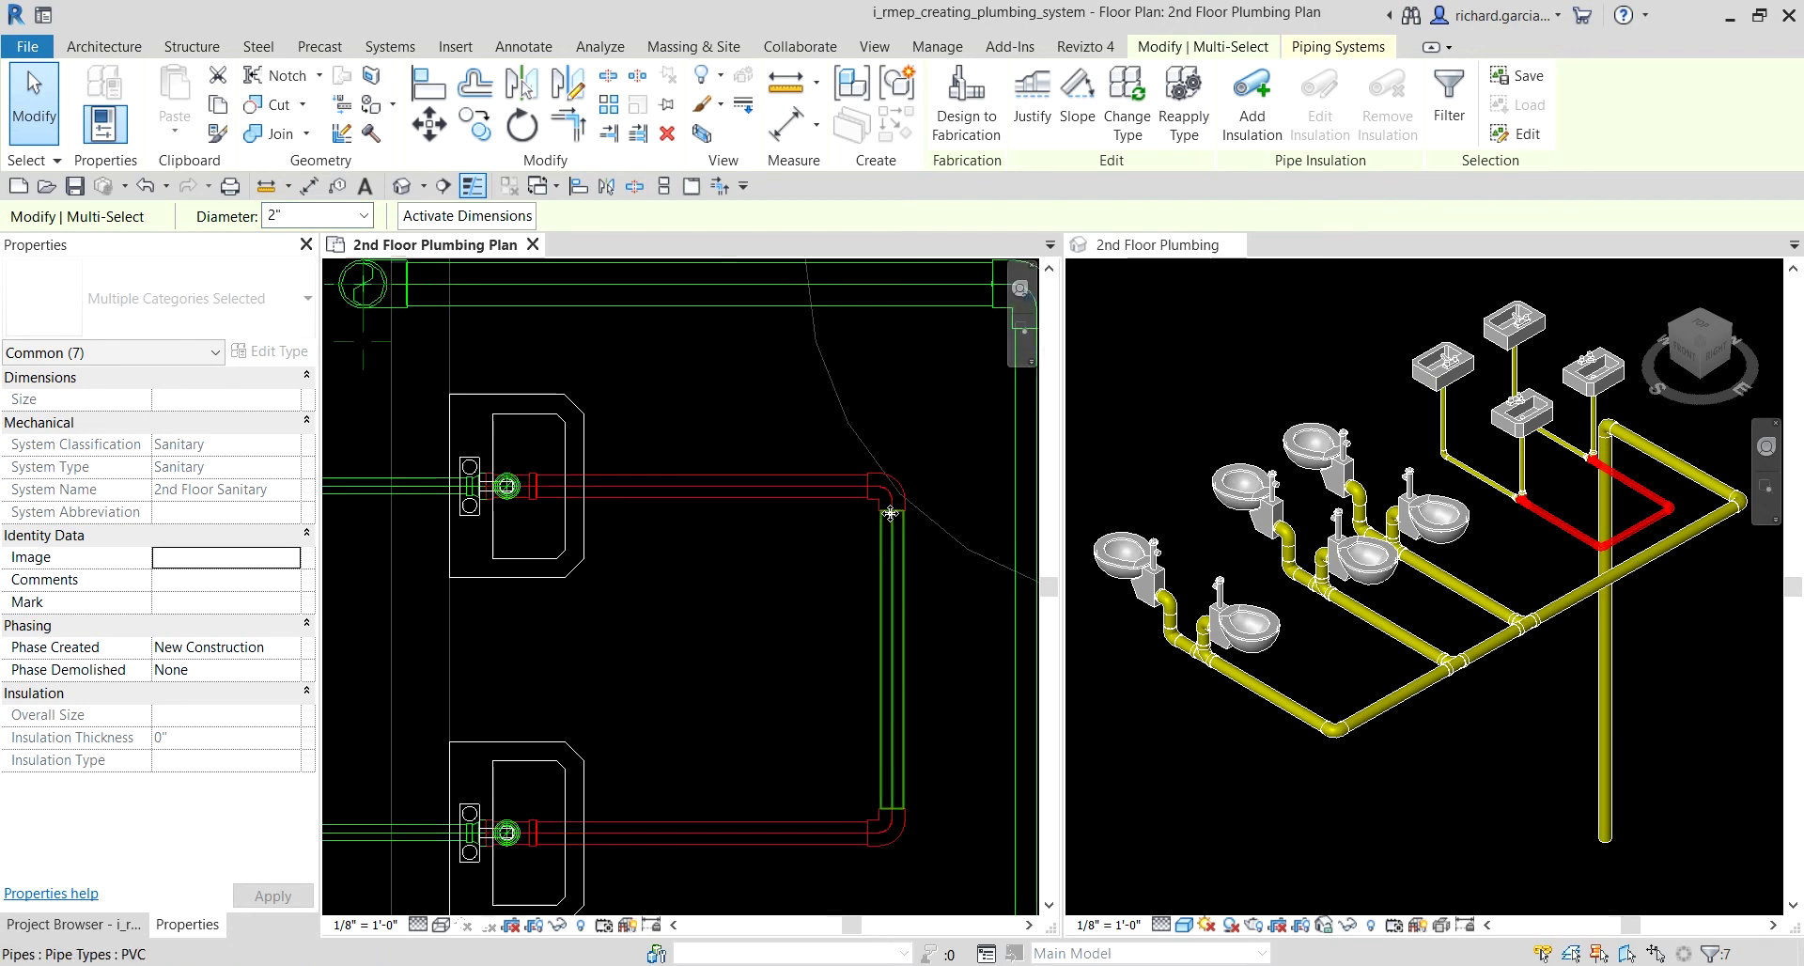
click(917, 374)
middle_drag(916, 401, 885, 515)
scroll(885, 515, up, 1)
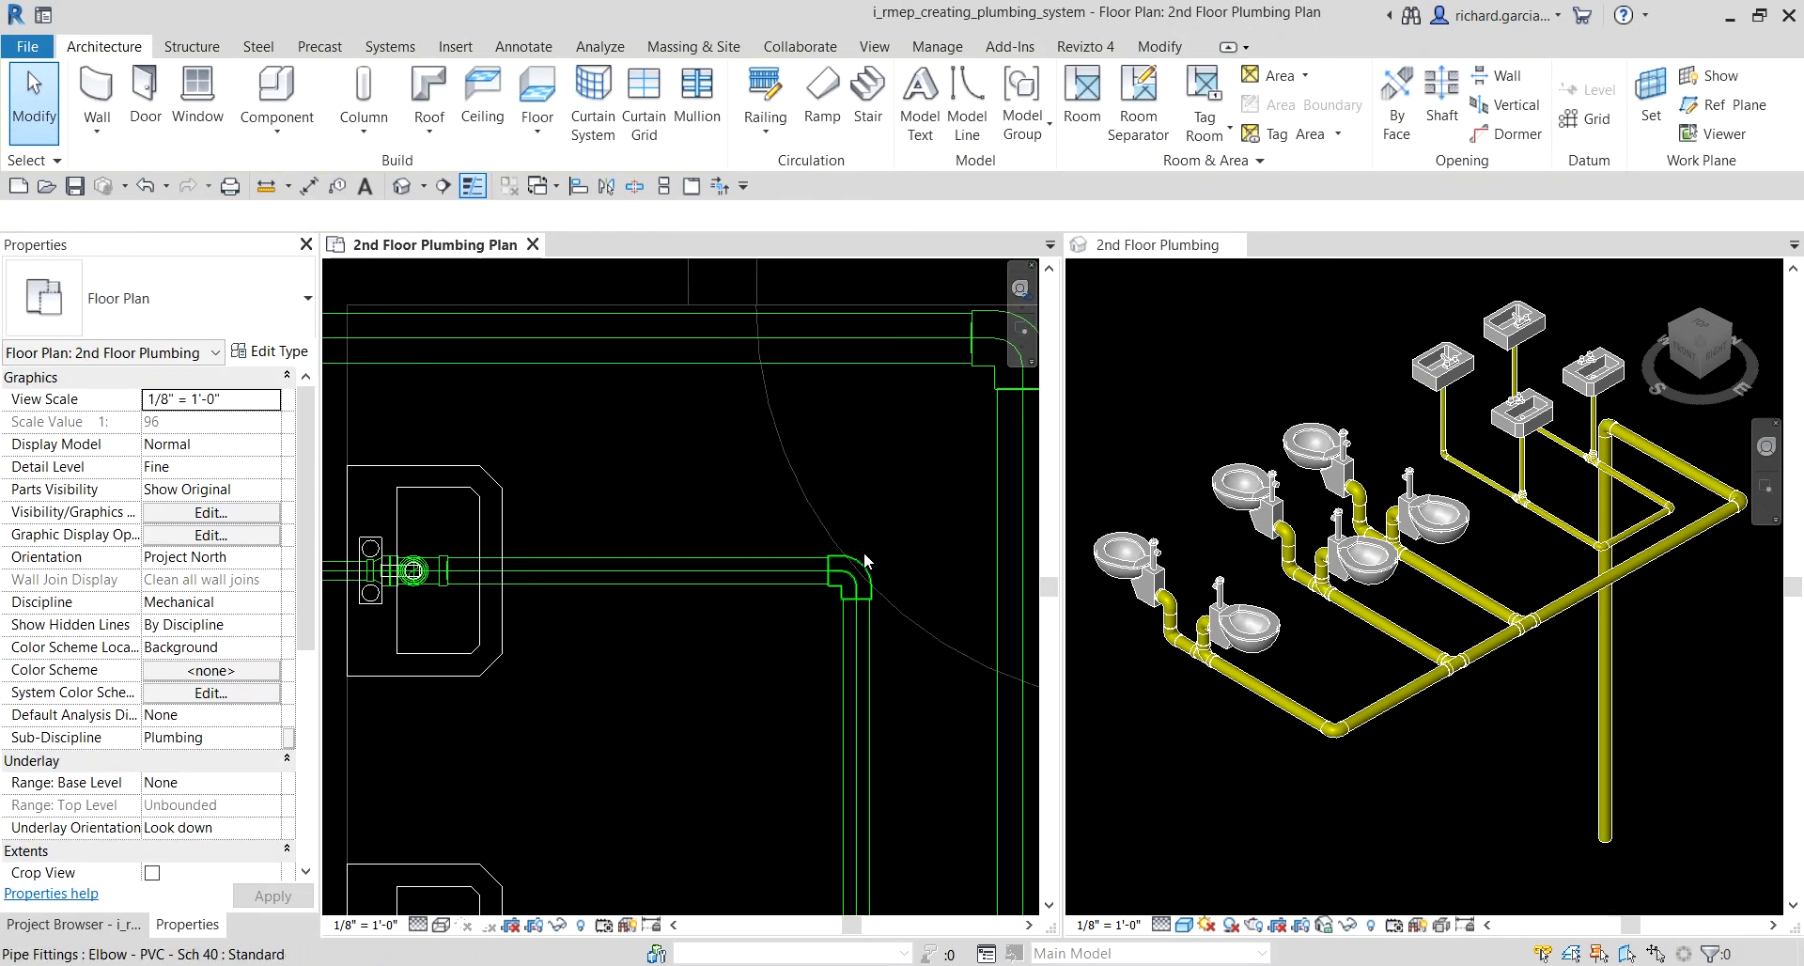
click(862, 567)
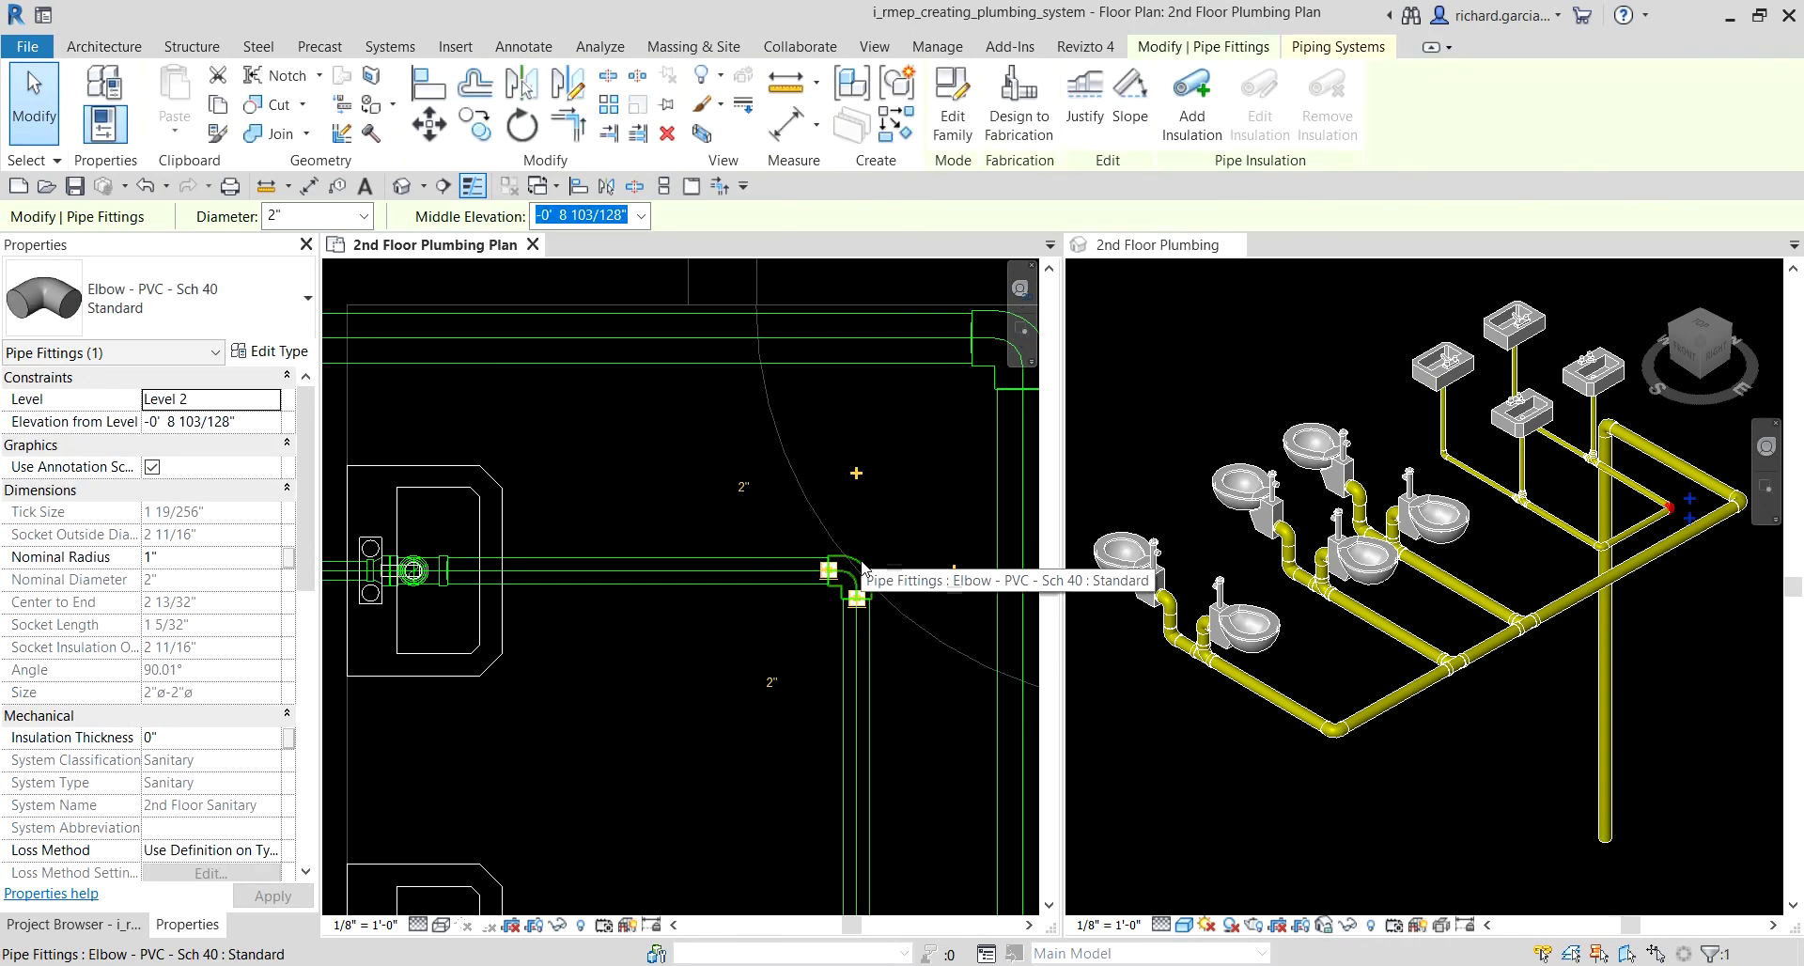
click(857, 475)
click(870, 470)
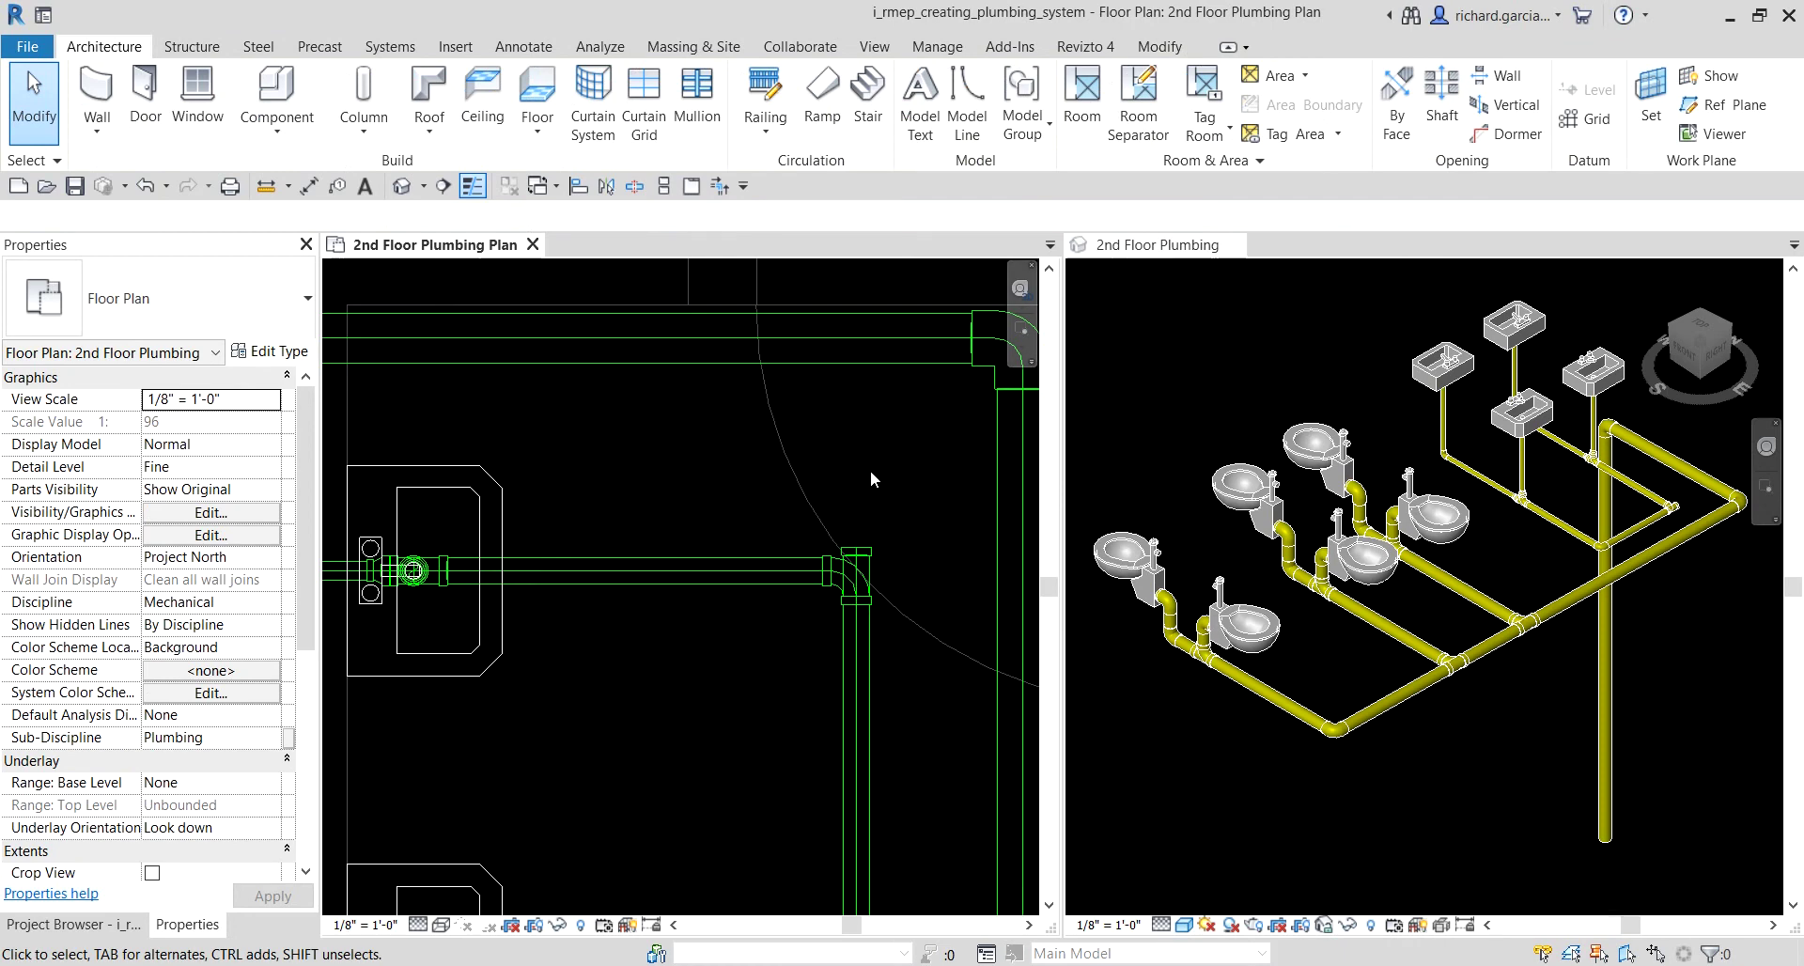
Step: Draw a 2" pipe sloping down 1/8" / 12" from the tee's open upper end, turning left about 4'-7" to the reference plane intersection below the riser
scroll(870, 470, down, 2)
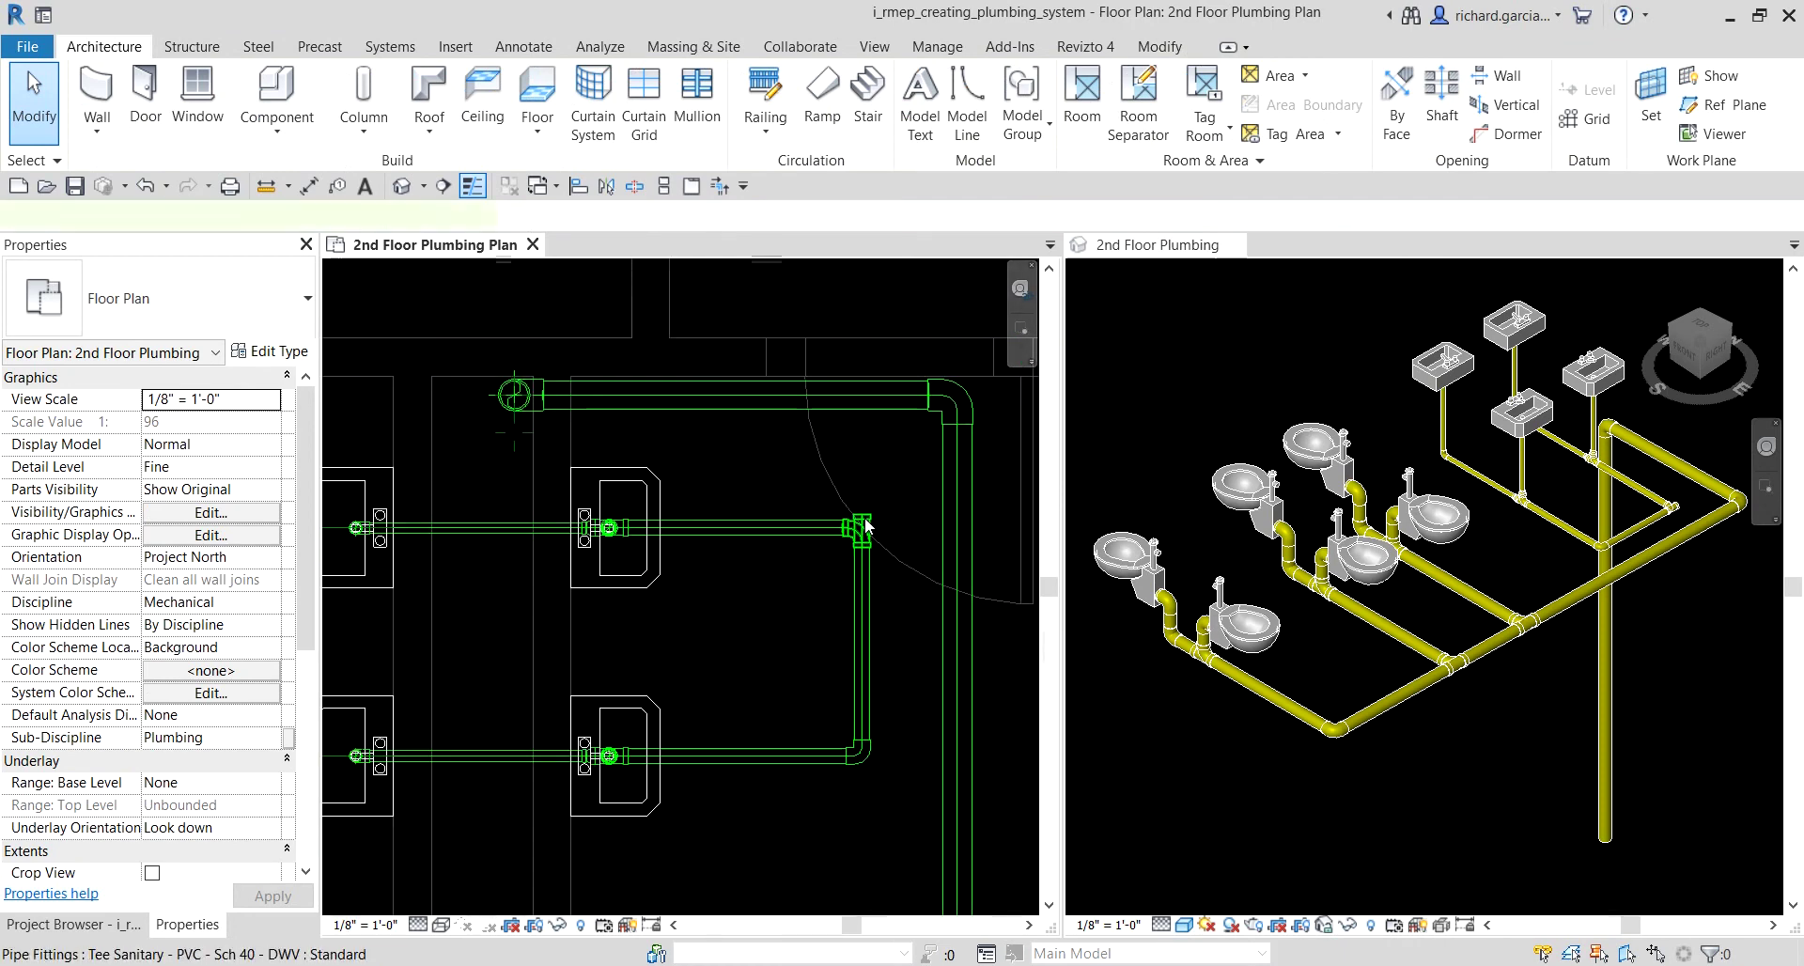
click(866, 526)
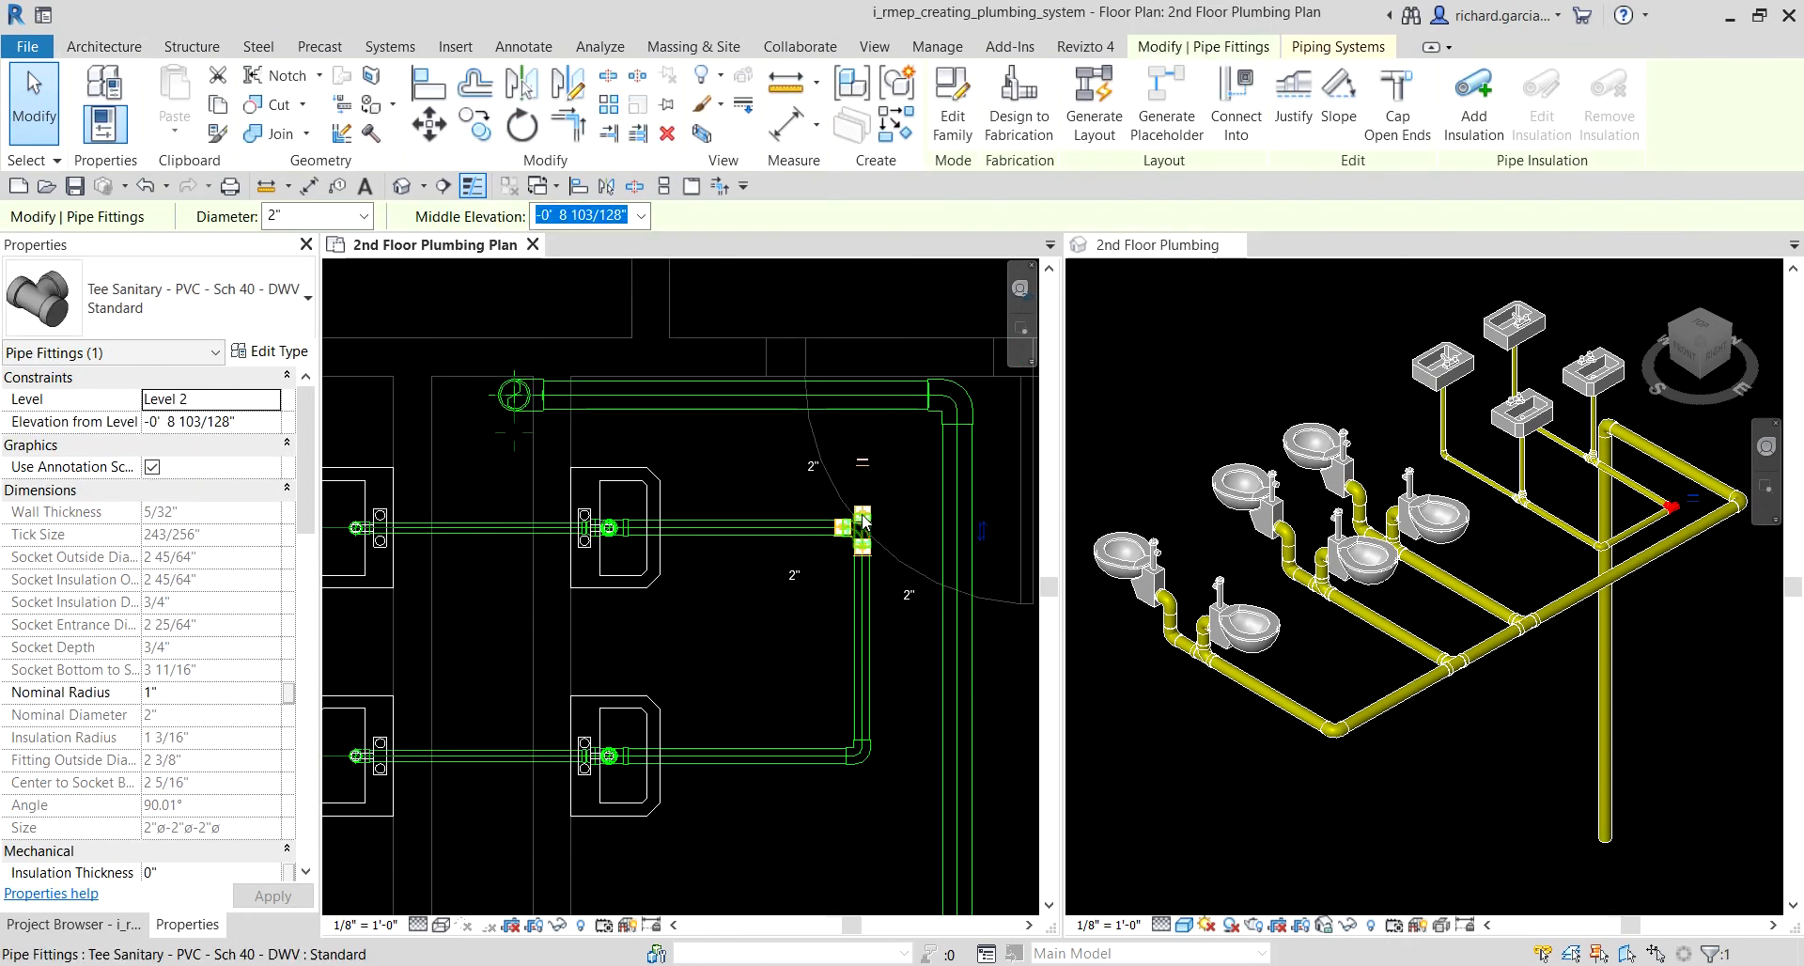
right_click(862, 513)
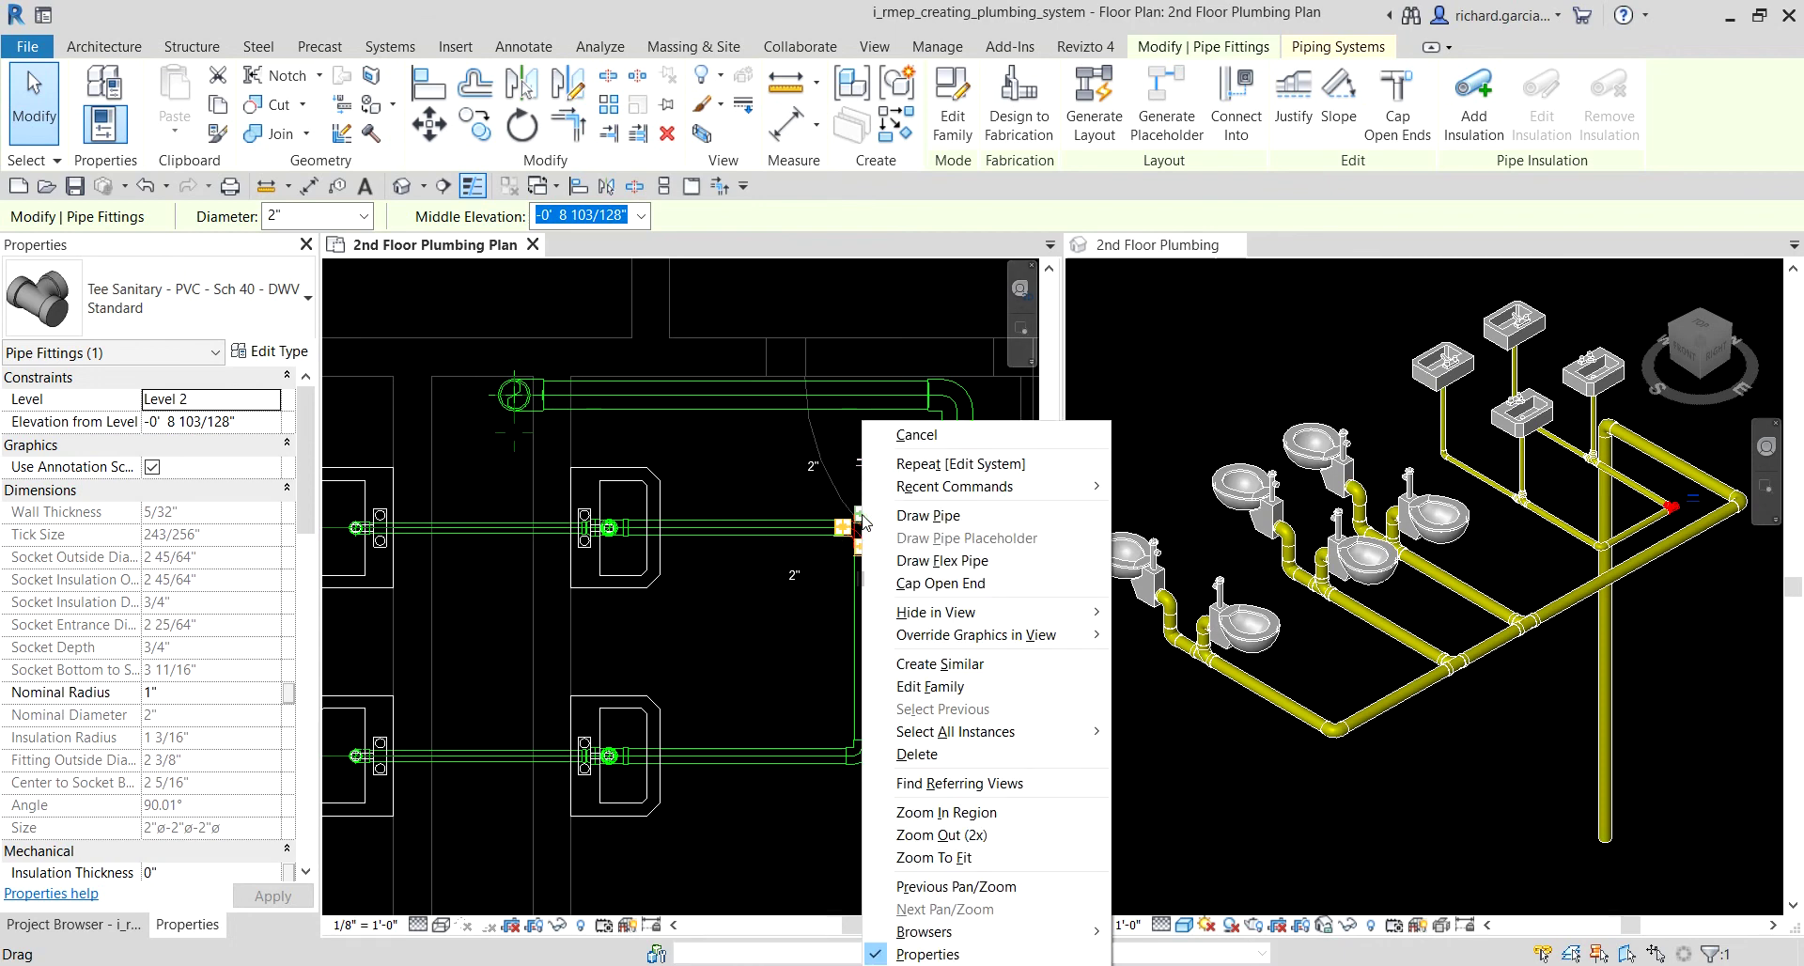
click(927, 519)
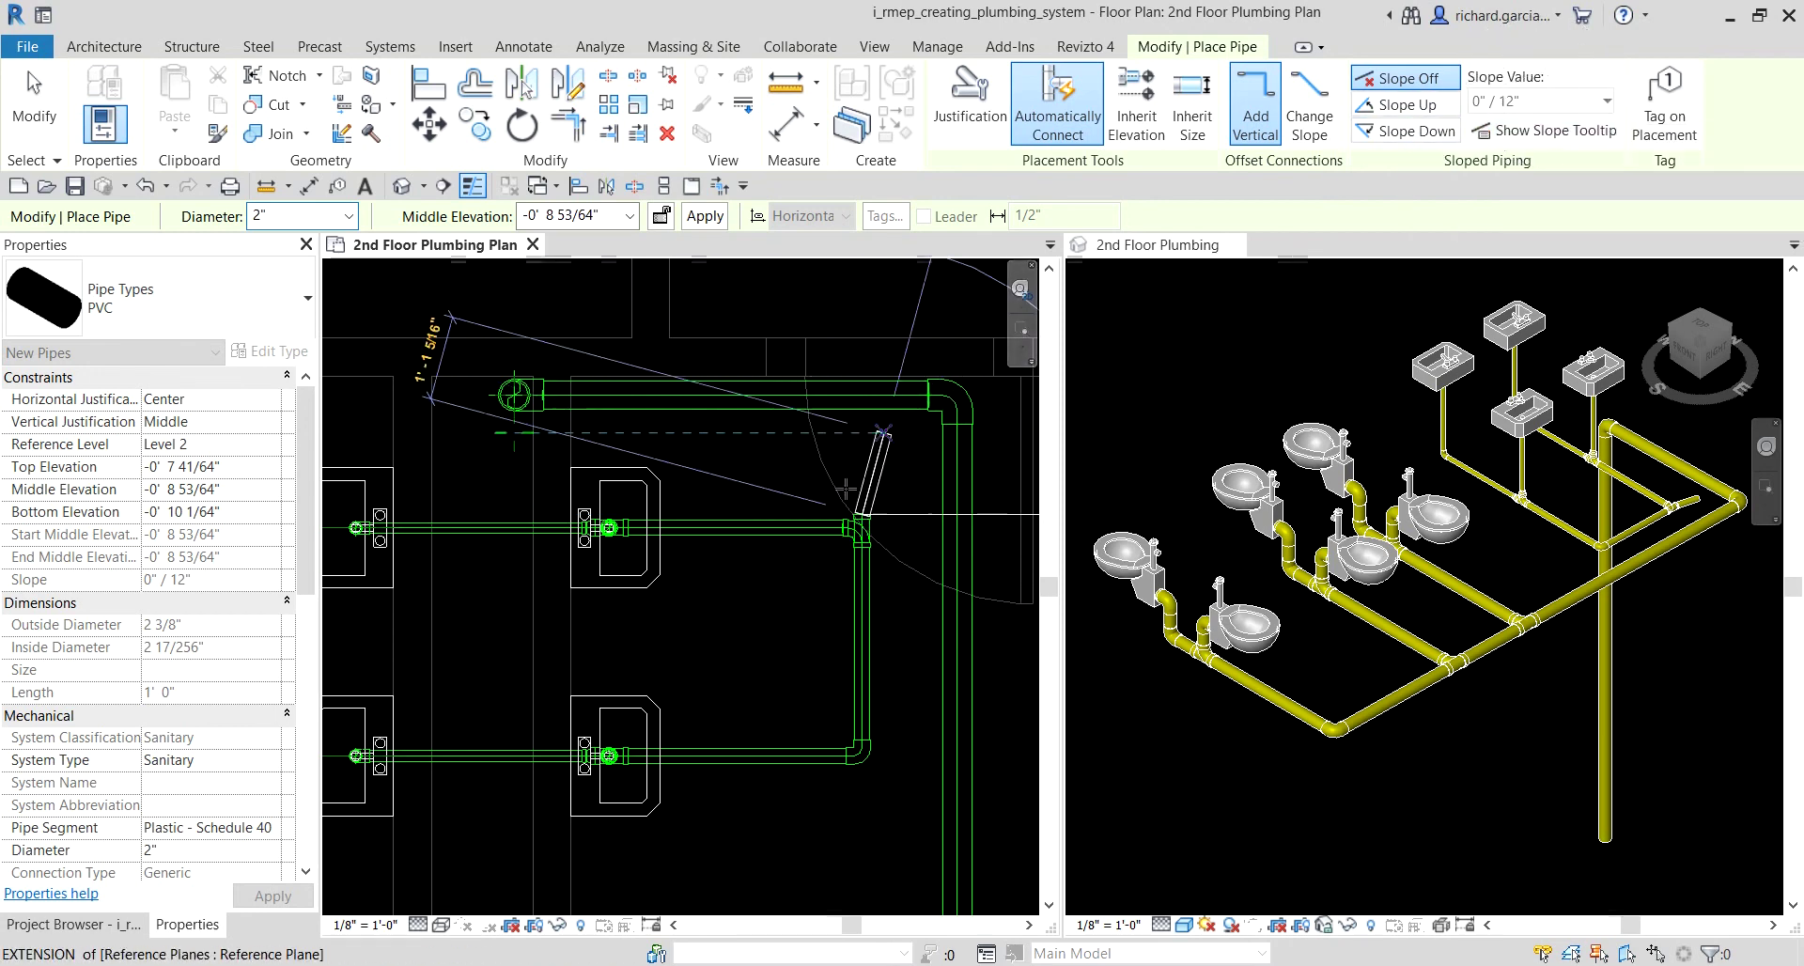
click(1407, 131)
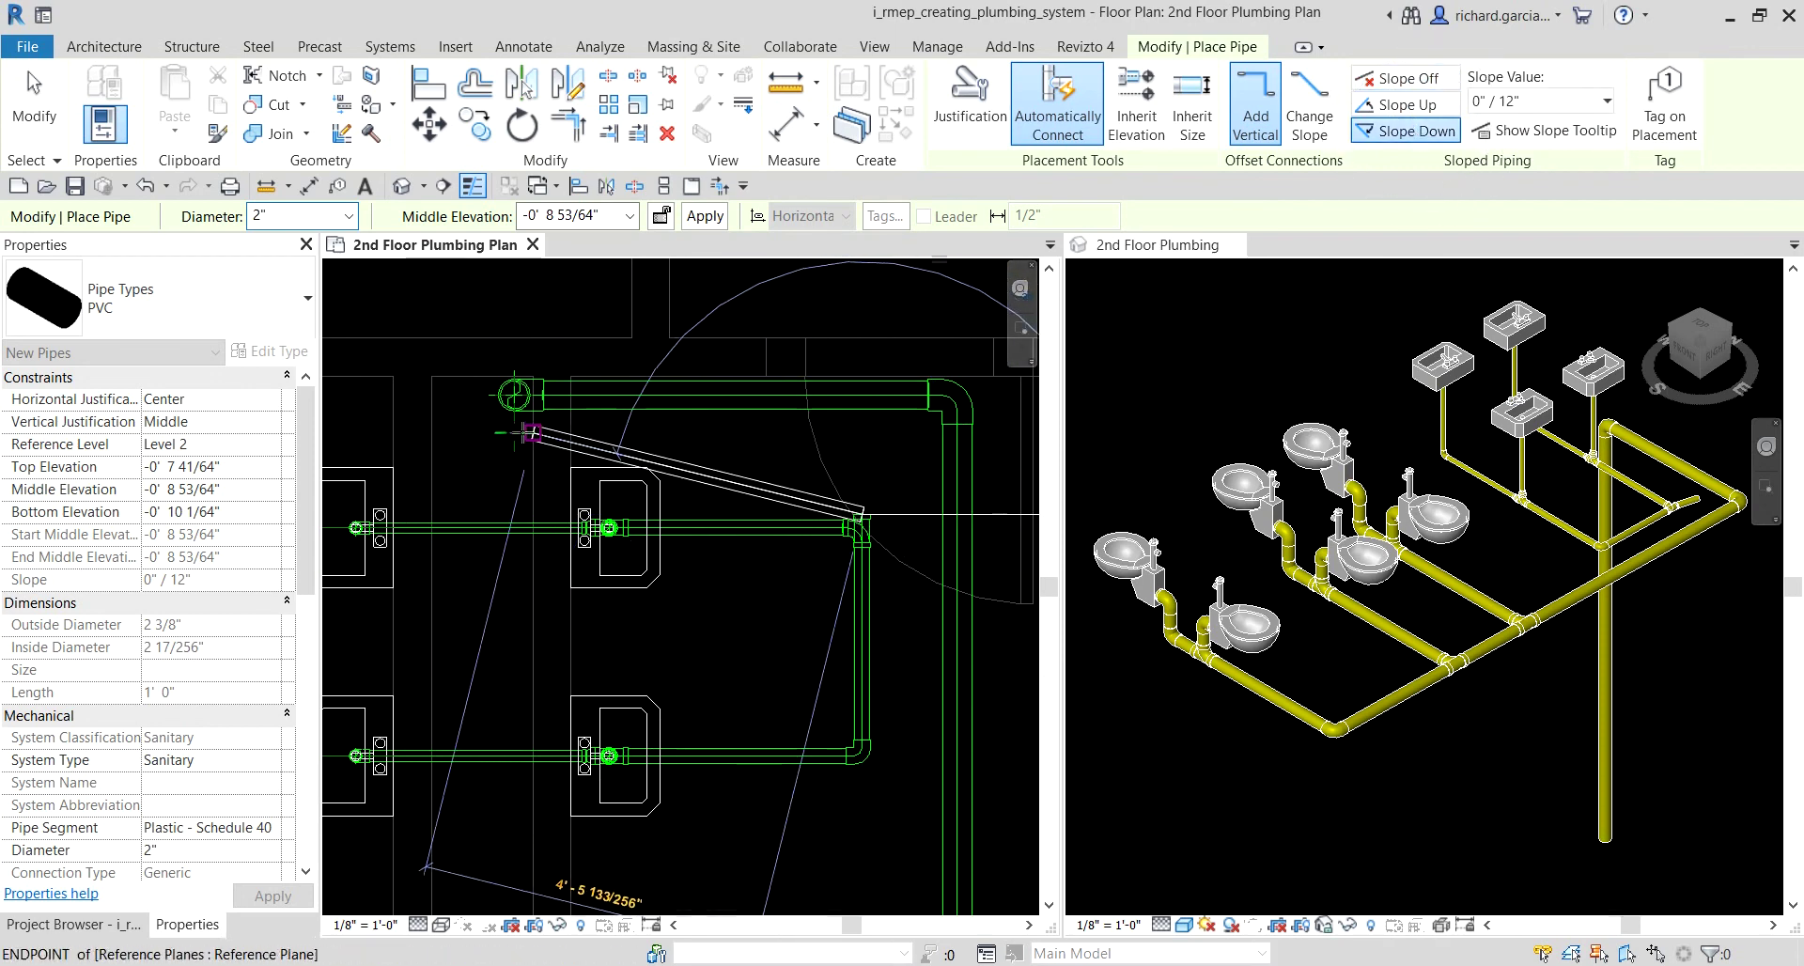
click(1424, 134)
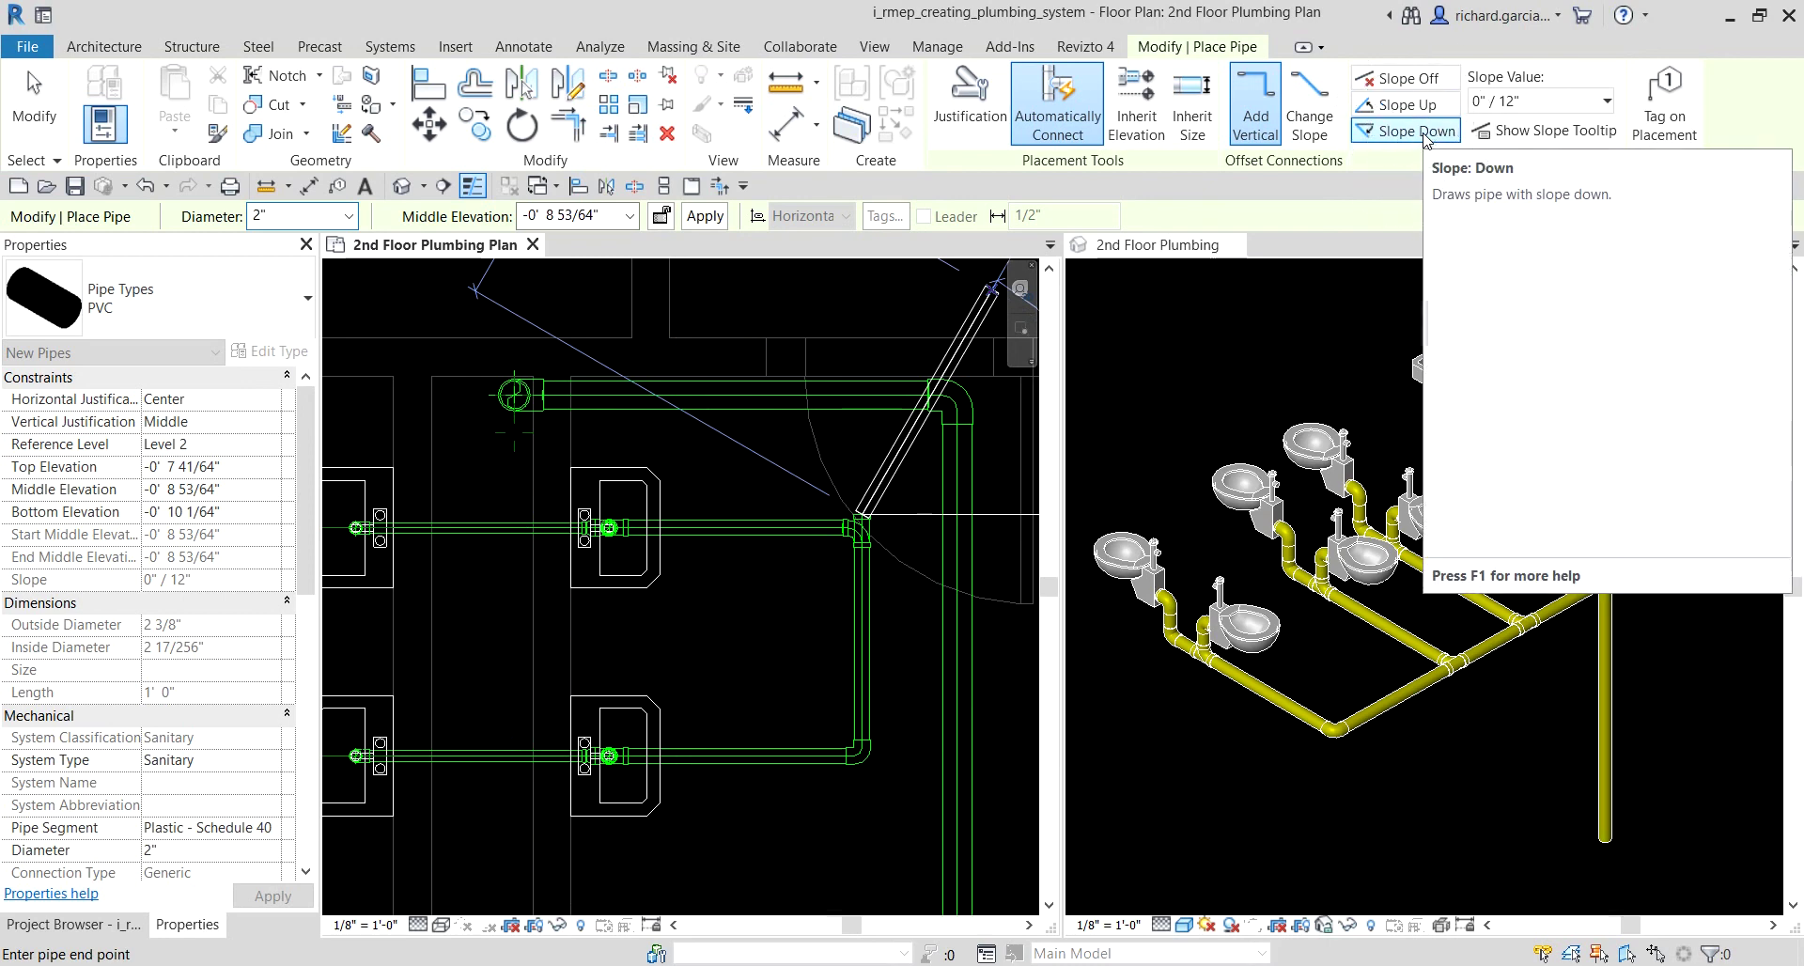
click(1539, 101)
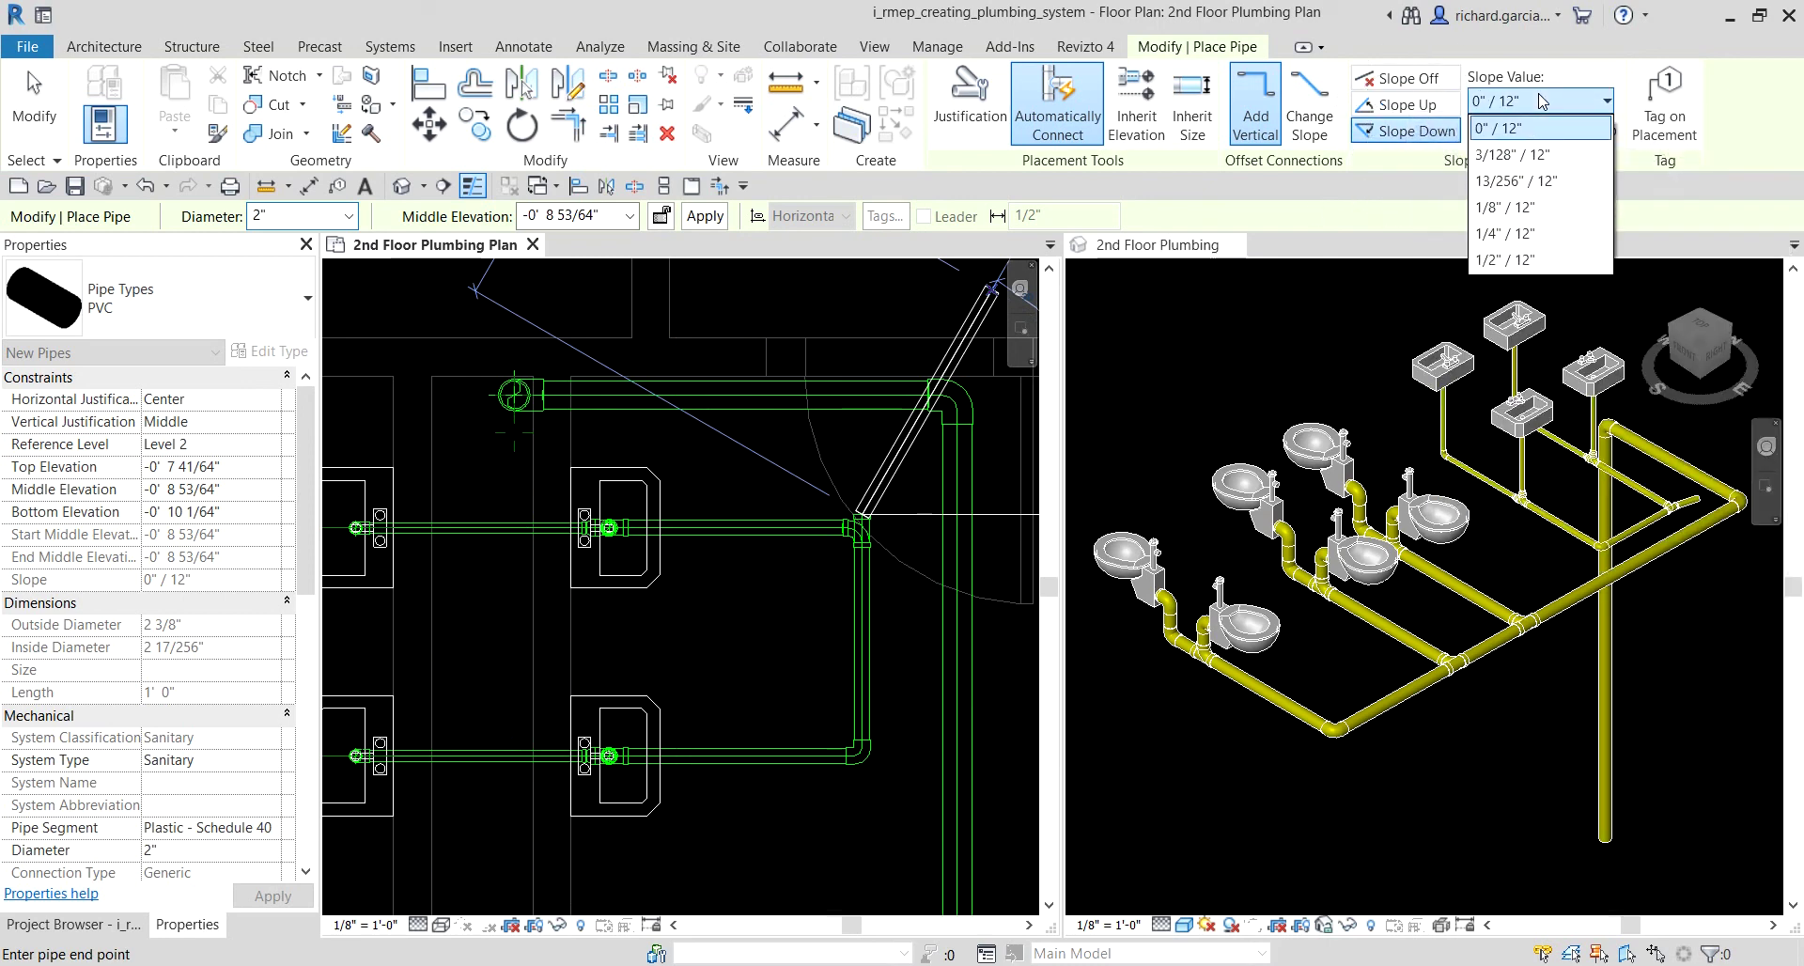
click(1504, 207)
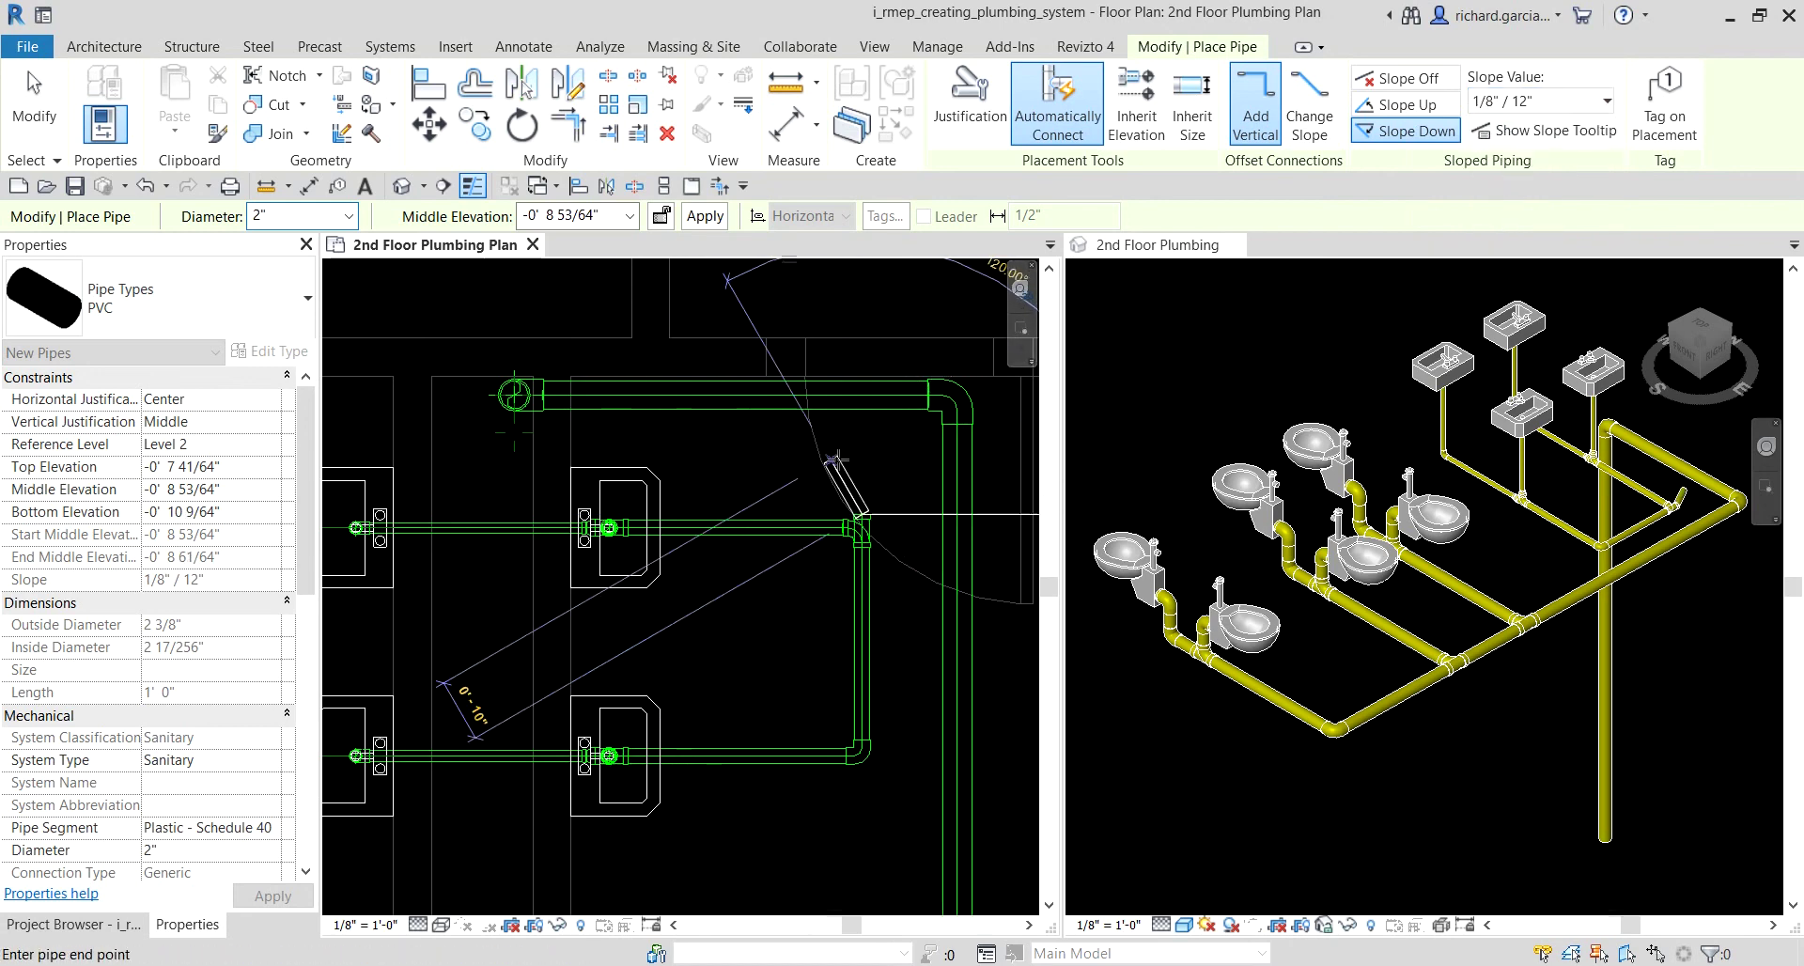
click(869, 434)
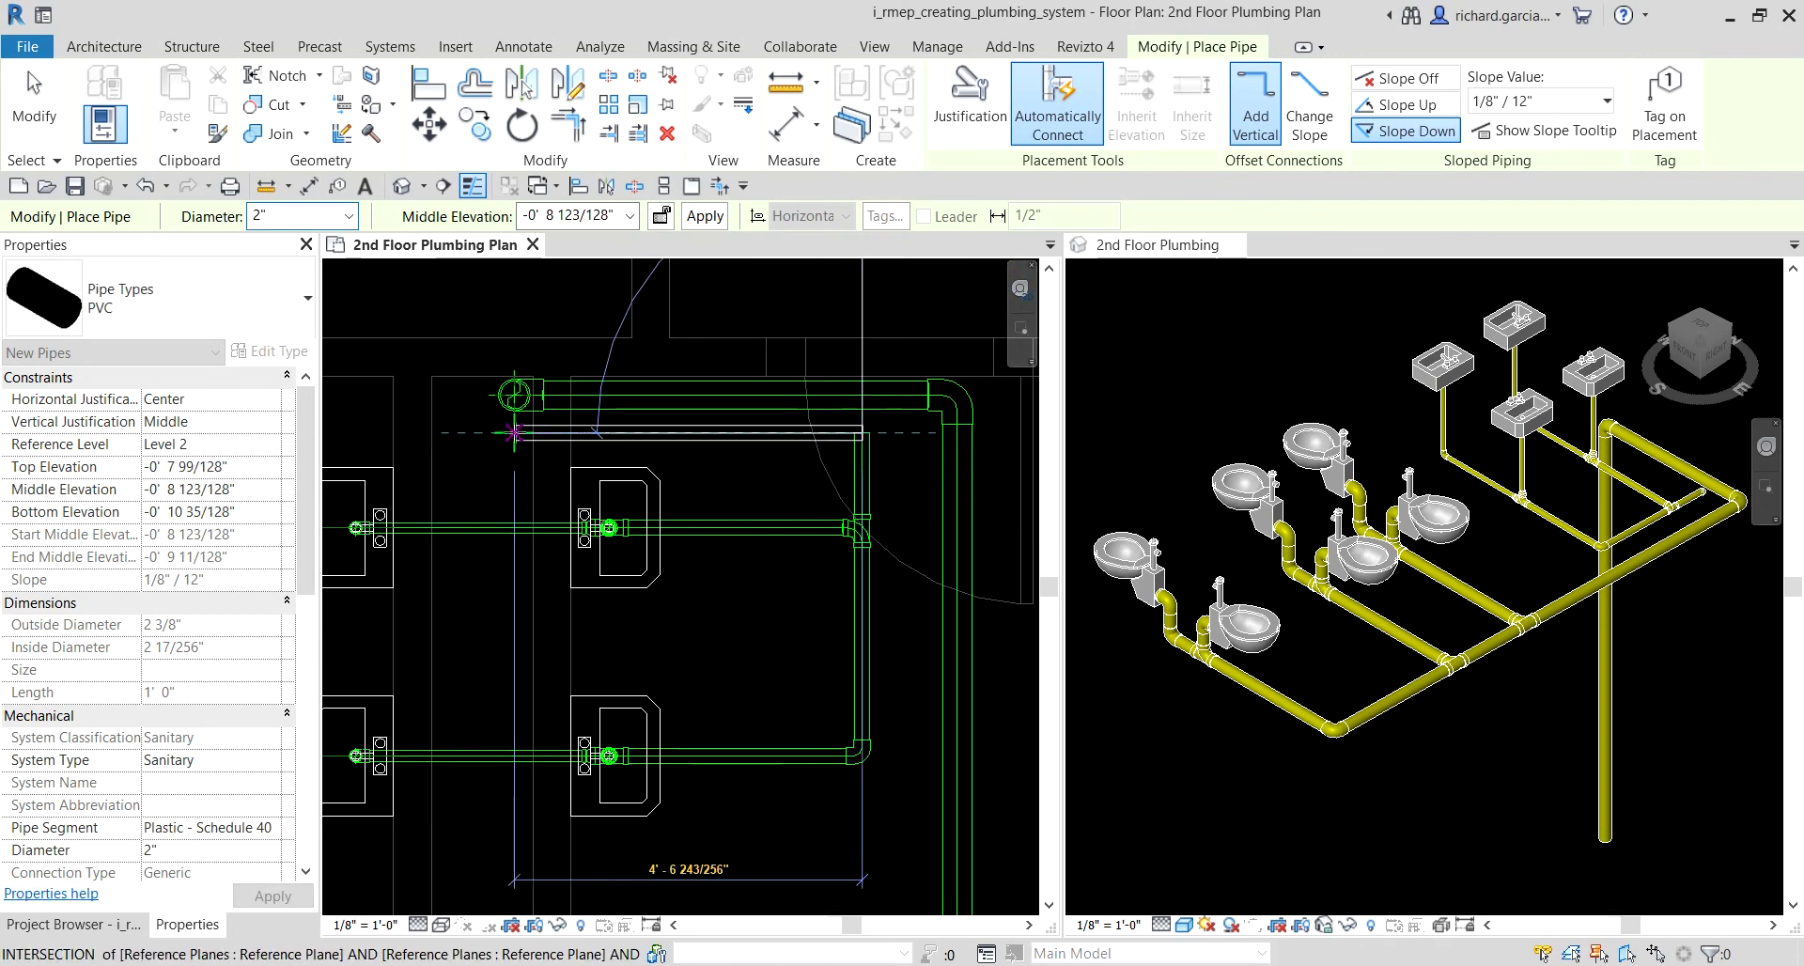
click(514, 433)
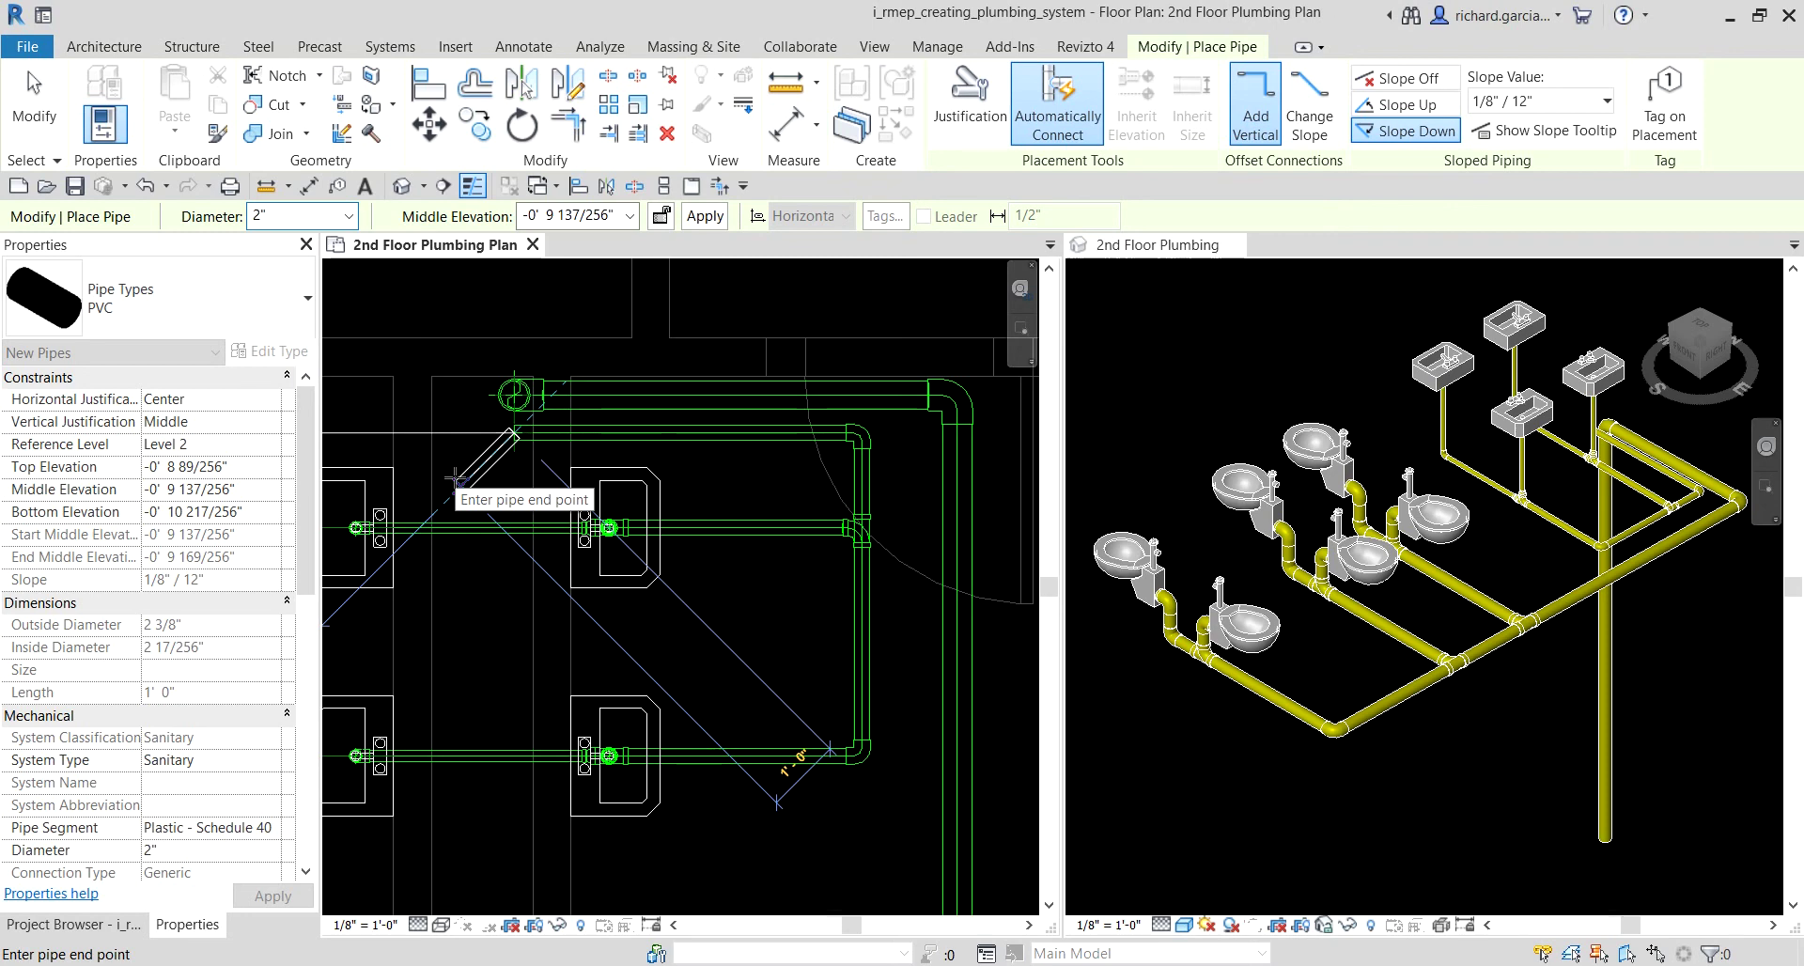
Step: End the new pipe at the reference plane intersection with a vertical drop to a middle elevation of -2' 0"
click(584, 219)
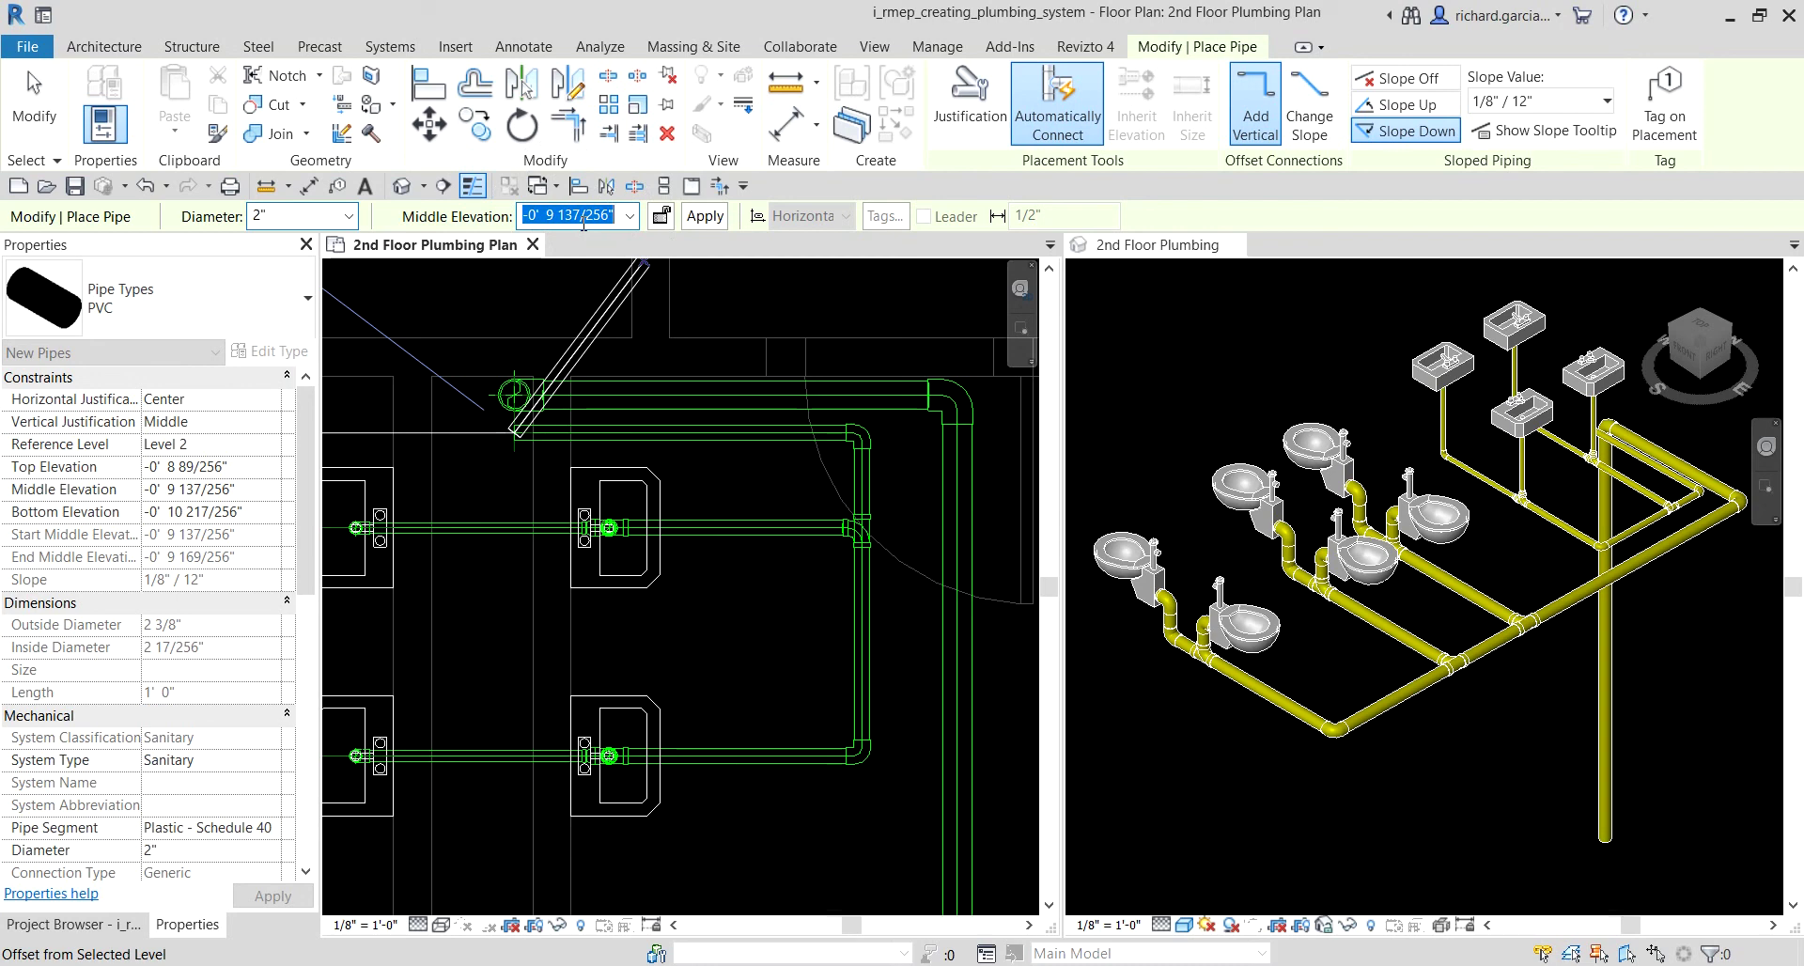
text(-)
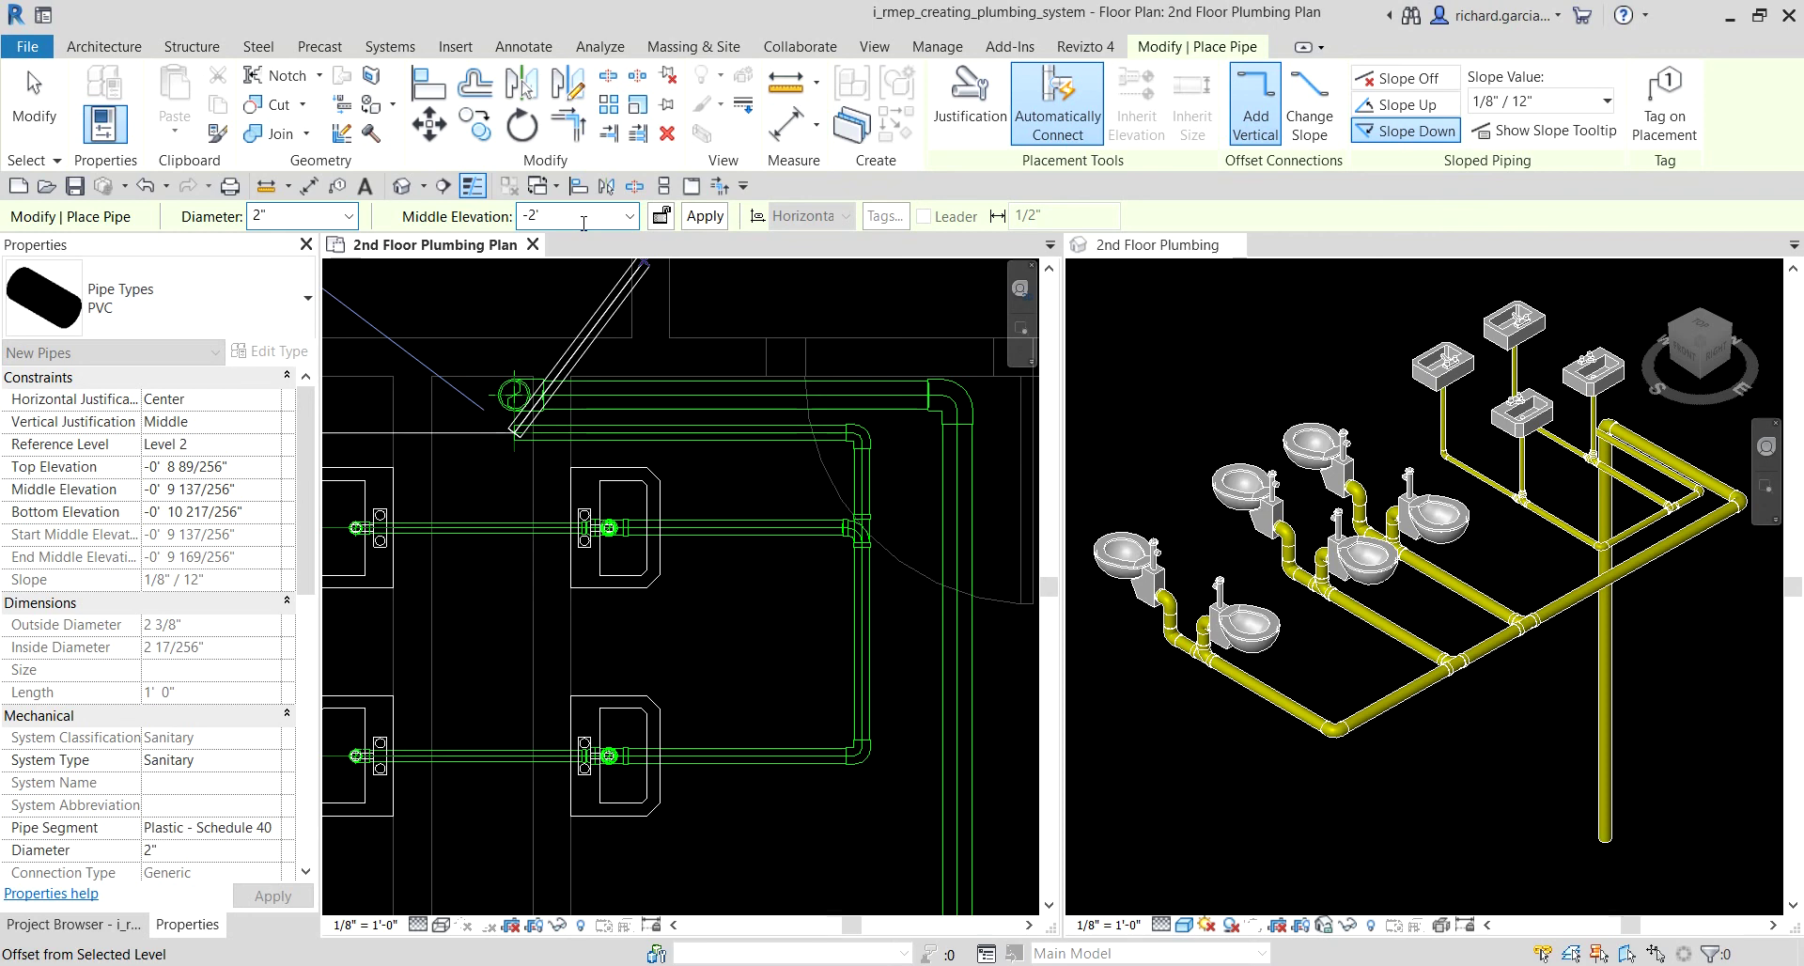
text(2)
click(716, 216)
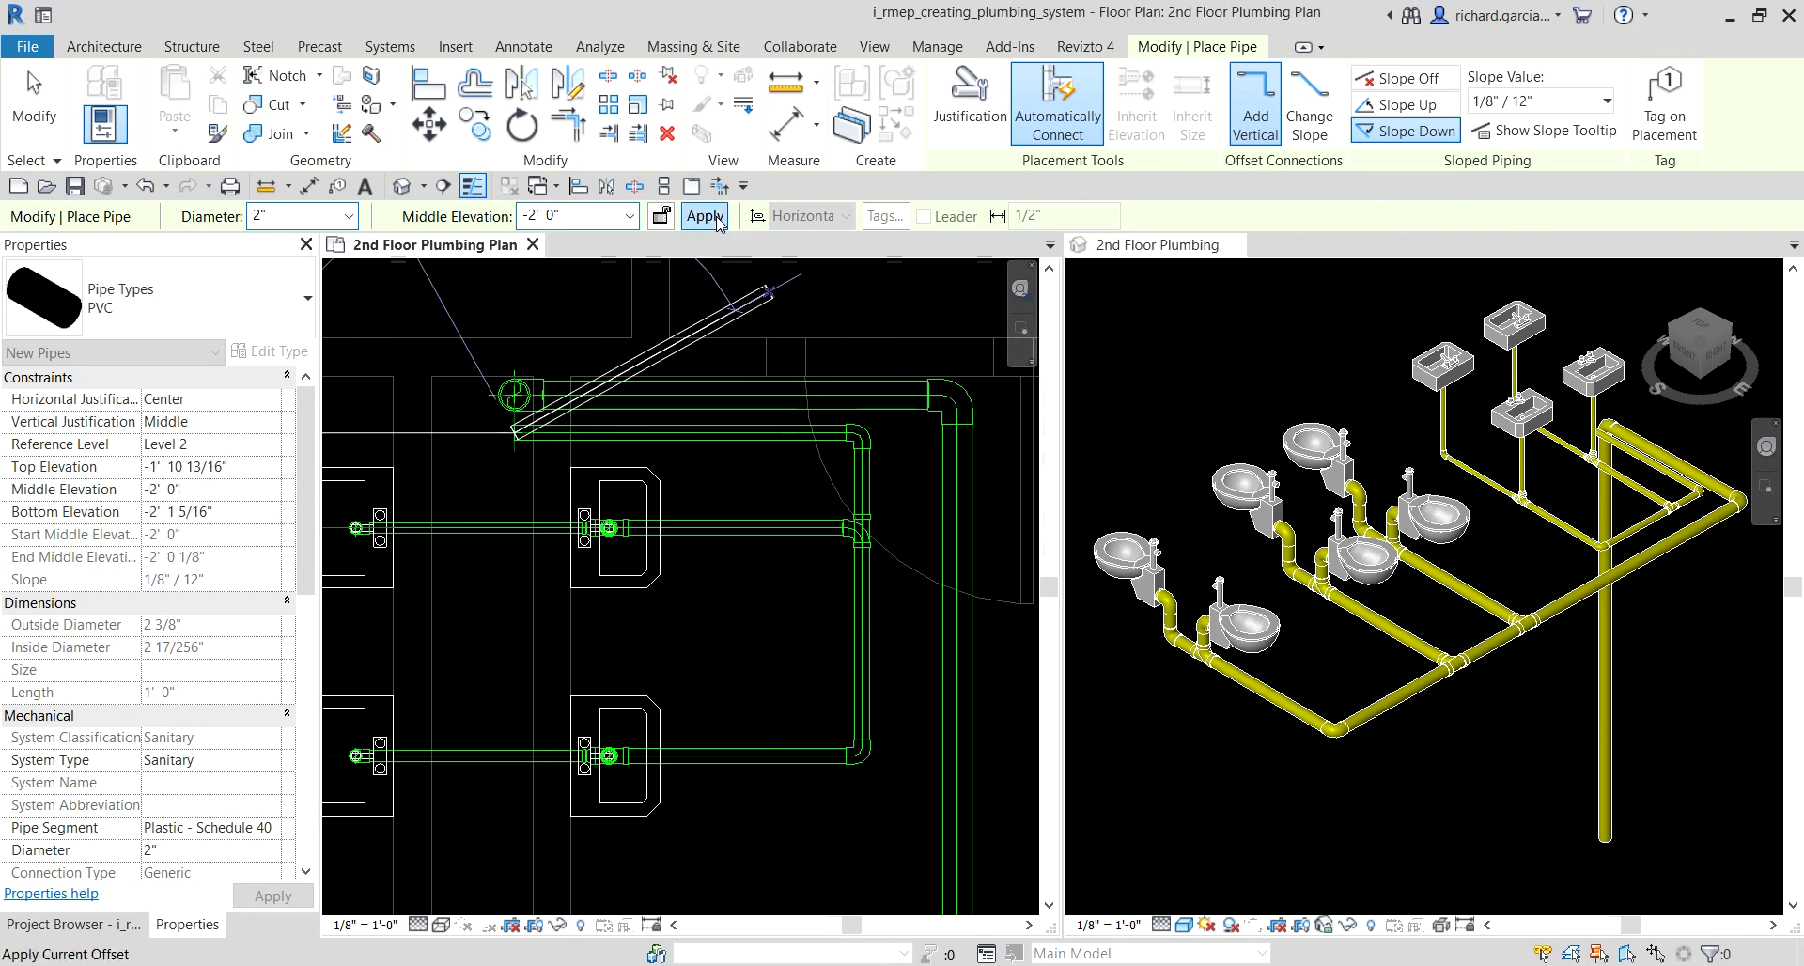
click(712, 218)
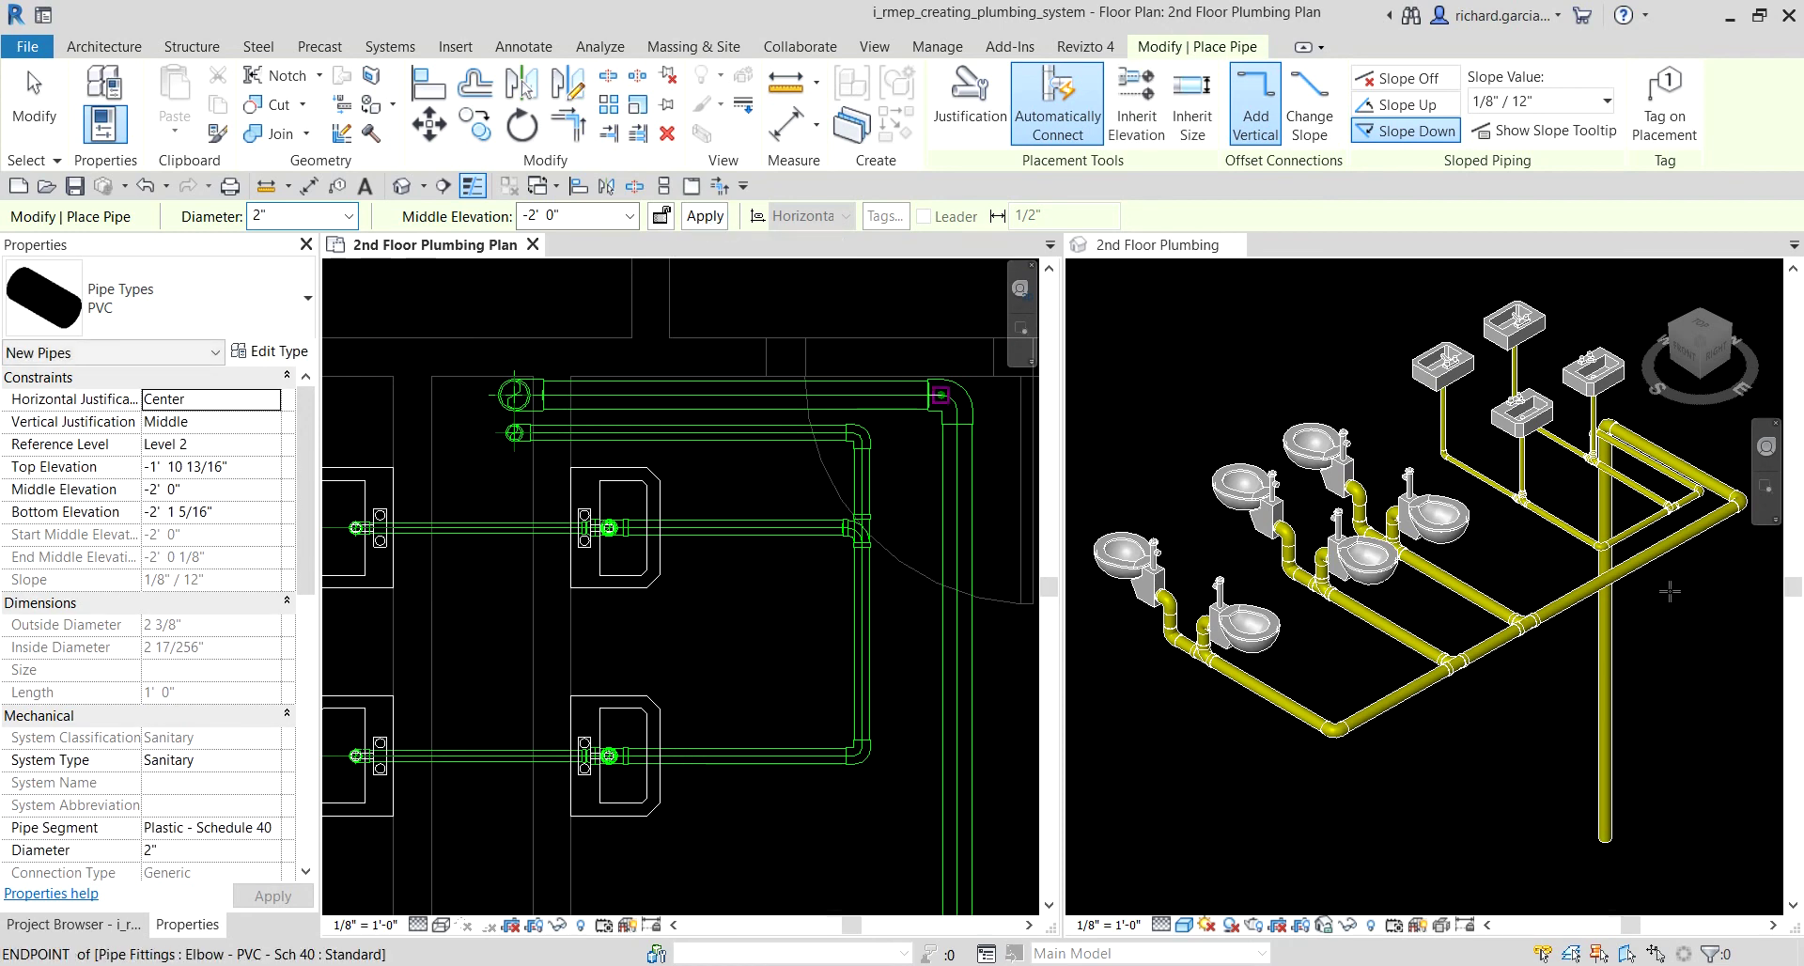
Step: Examine the new vertical pipe drop and its elbow in the 3D view
scroll(1589, 456, up, 5)
click(1577, 454)
scroll(1577, 454, up, 3)
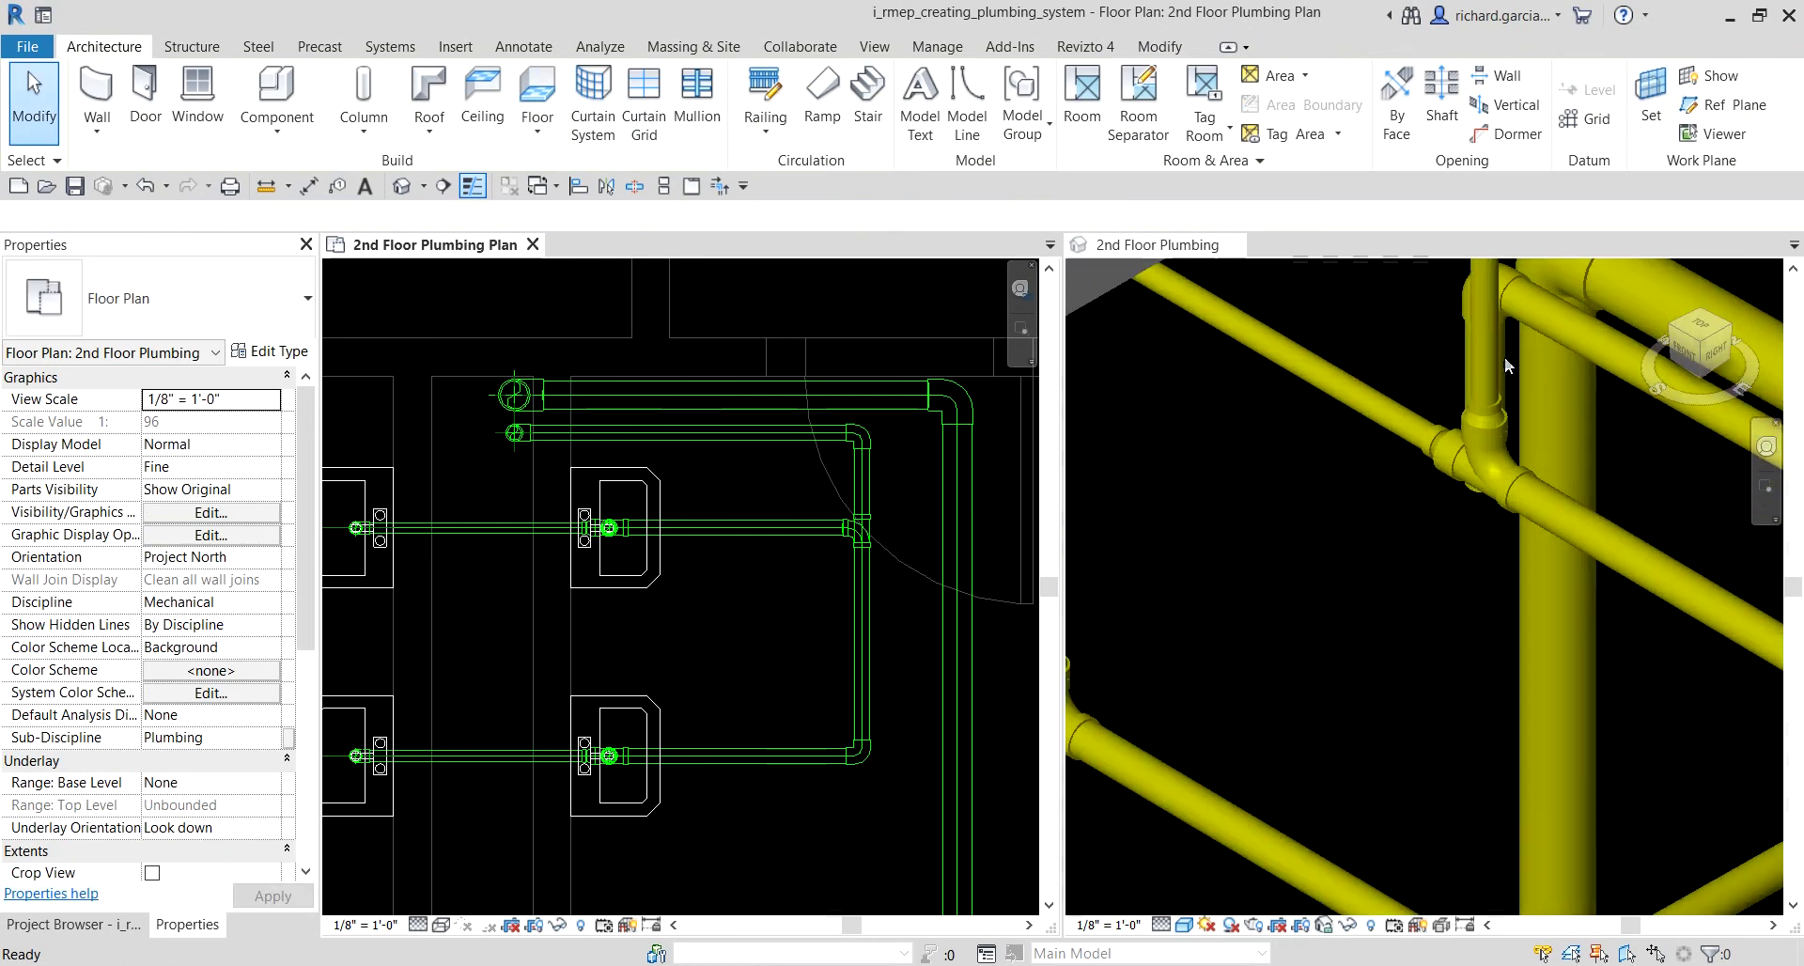
click(1515, 282)
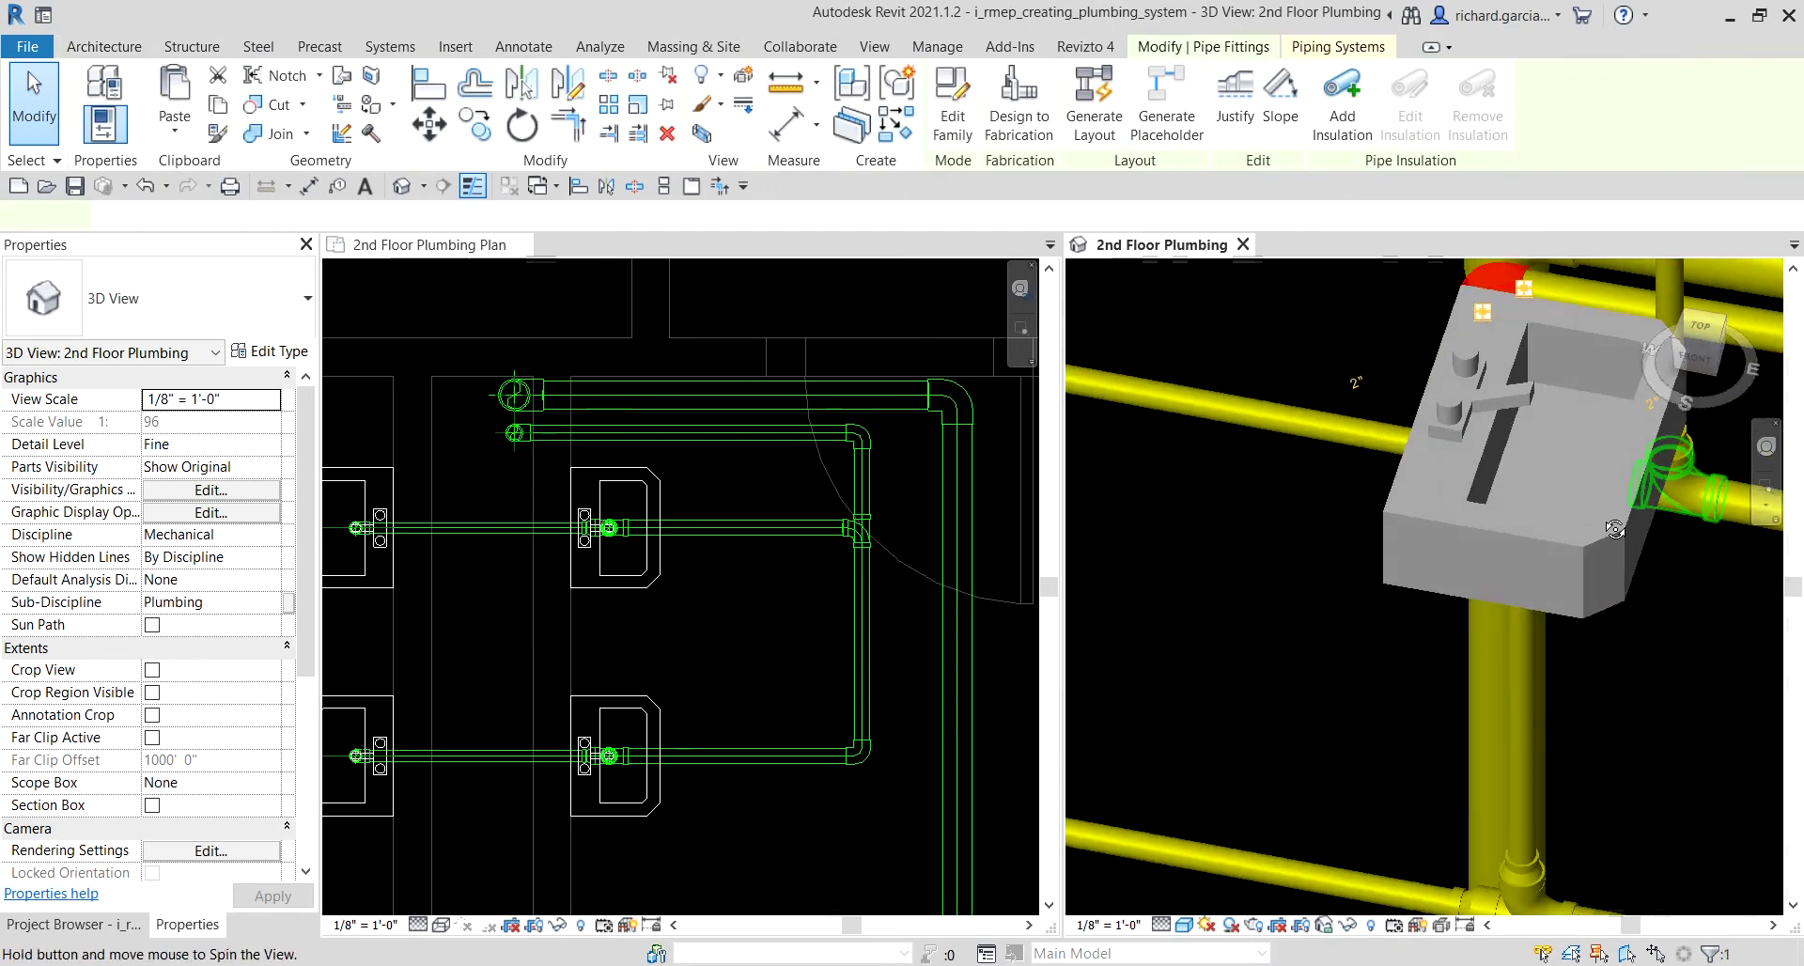
scroll(1410, 482, down, 5)
scroll(1412, 481, down, 5)
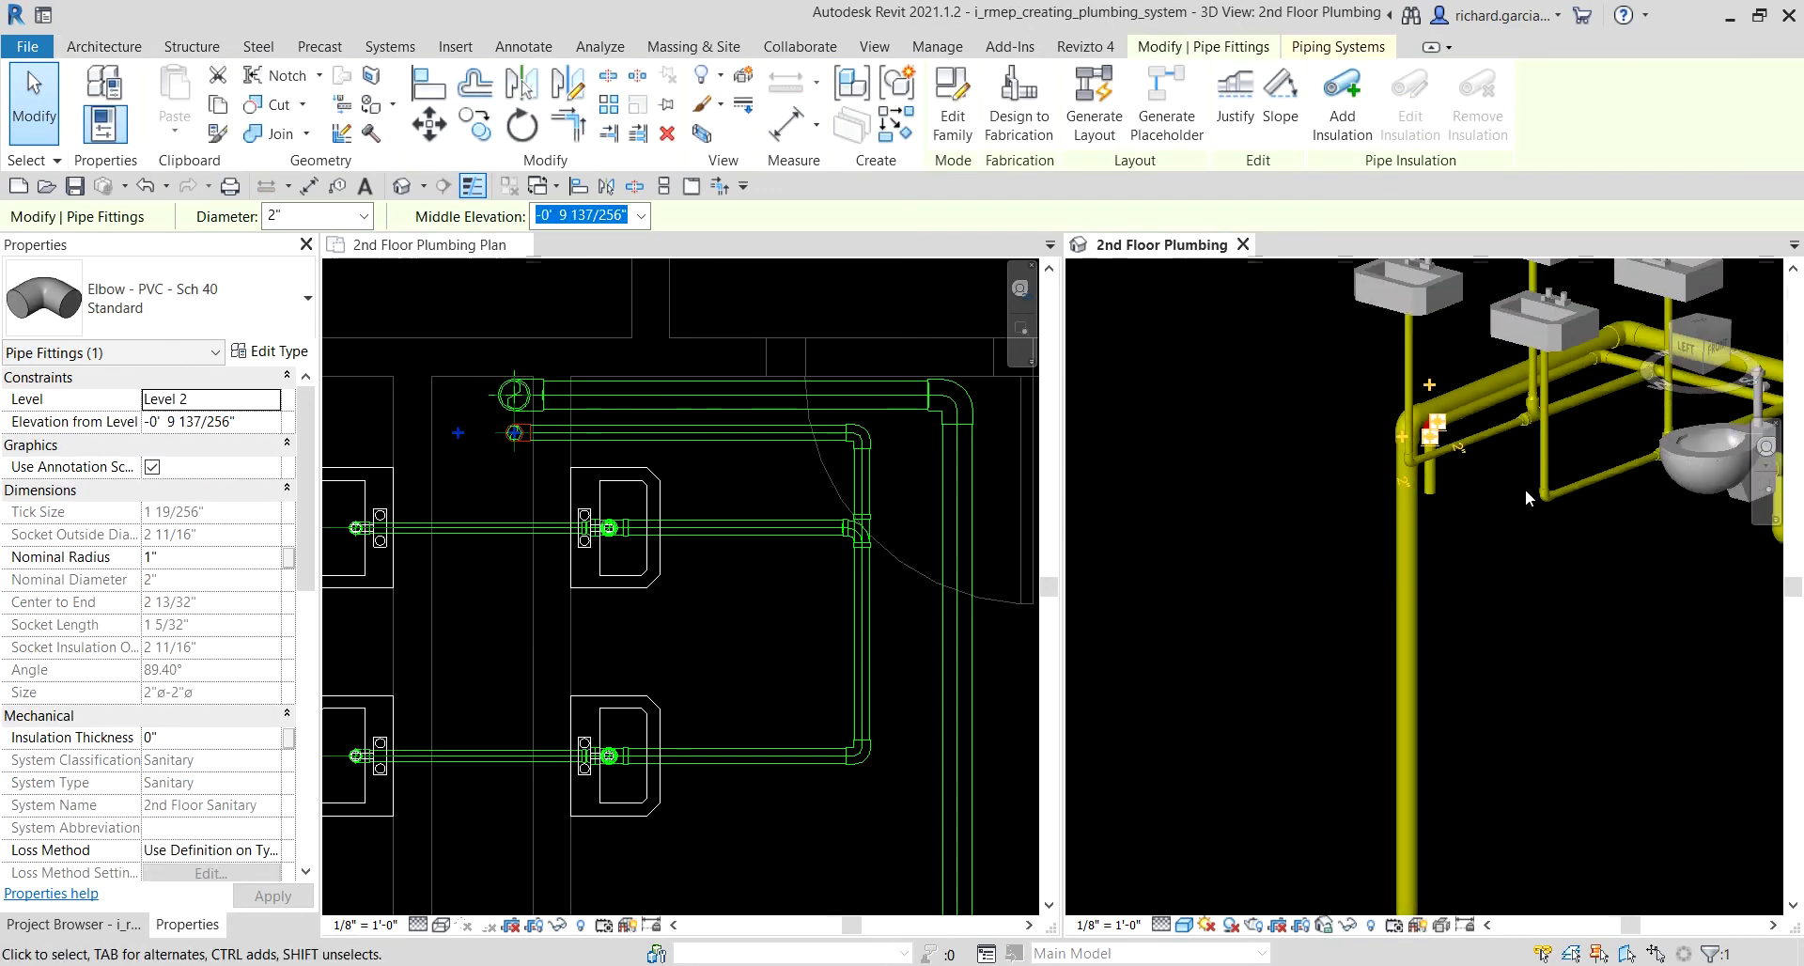
click(1350, 596)
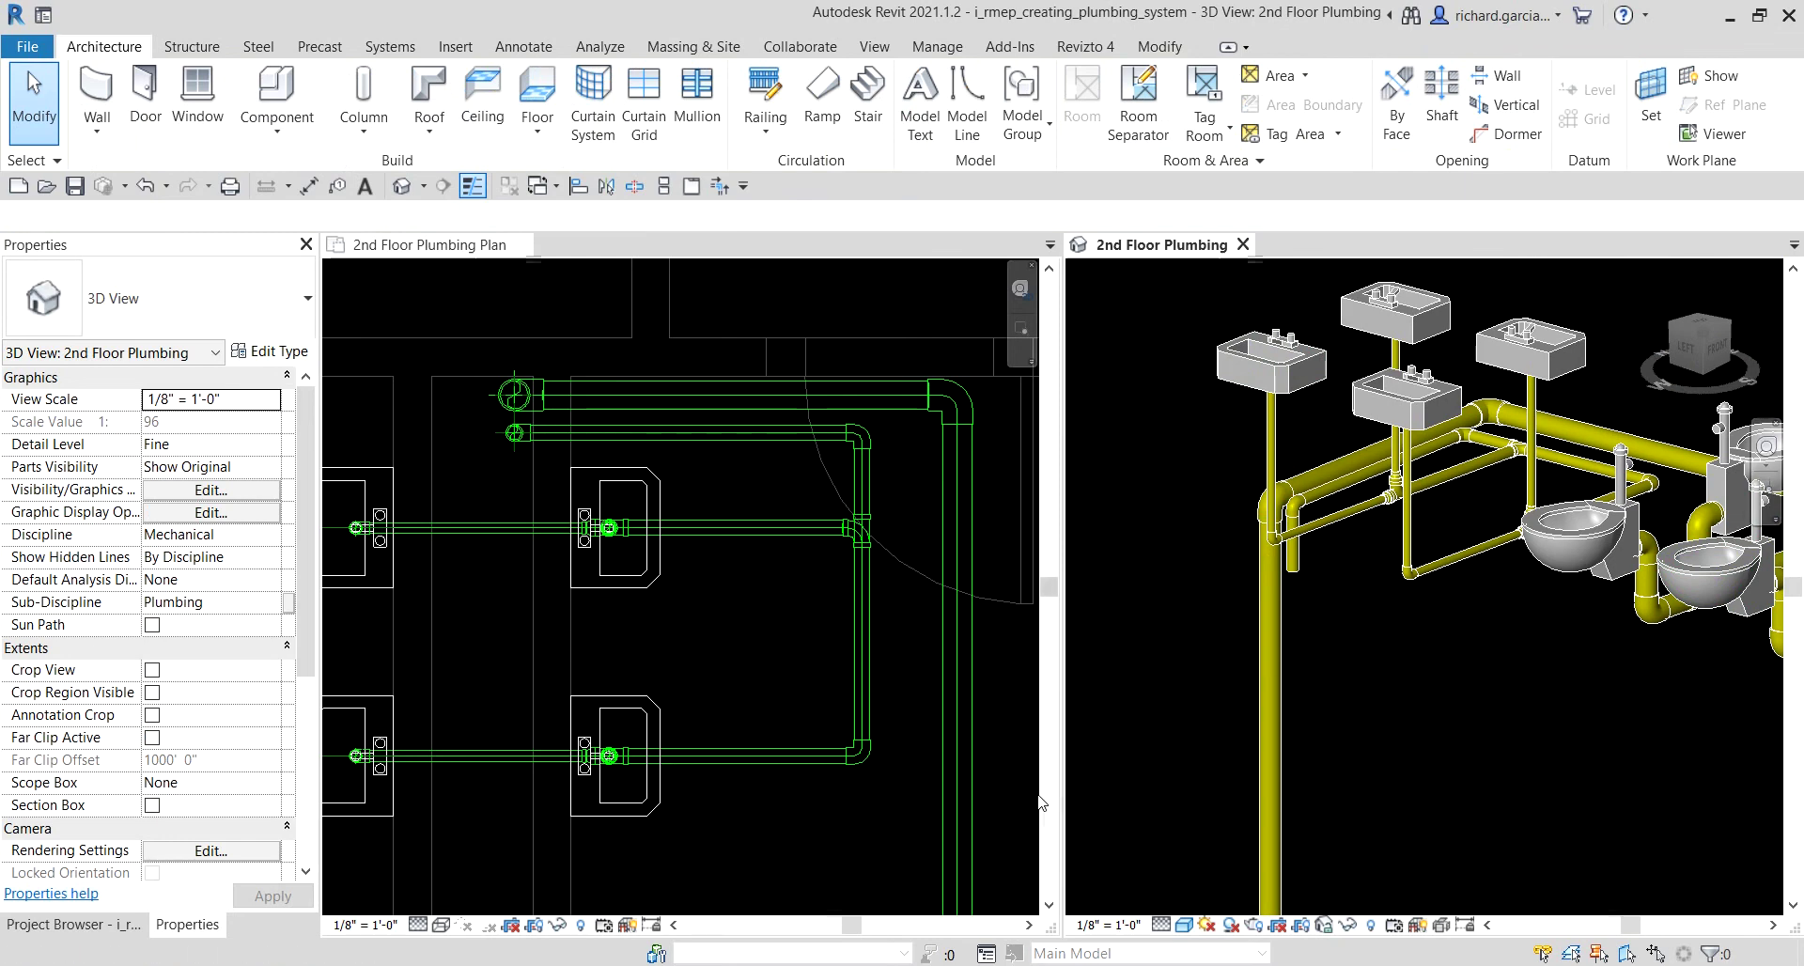
Step: Examine the lavatories and their drain pipe connections in the 3D view from several angles
scroll(1158, 547, down, 4)
shift+middle_drag(1350, 663, 1212, 376)
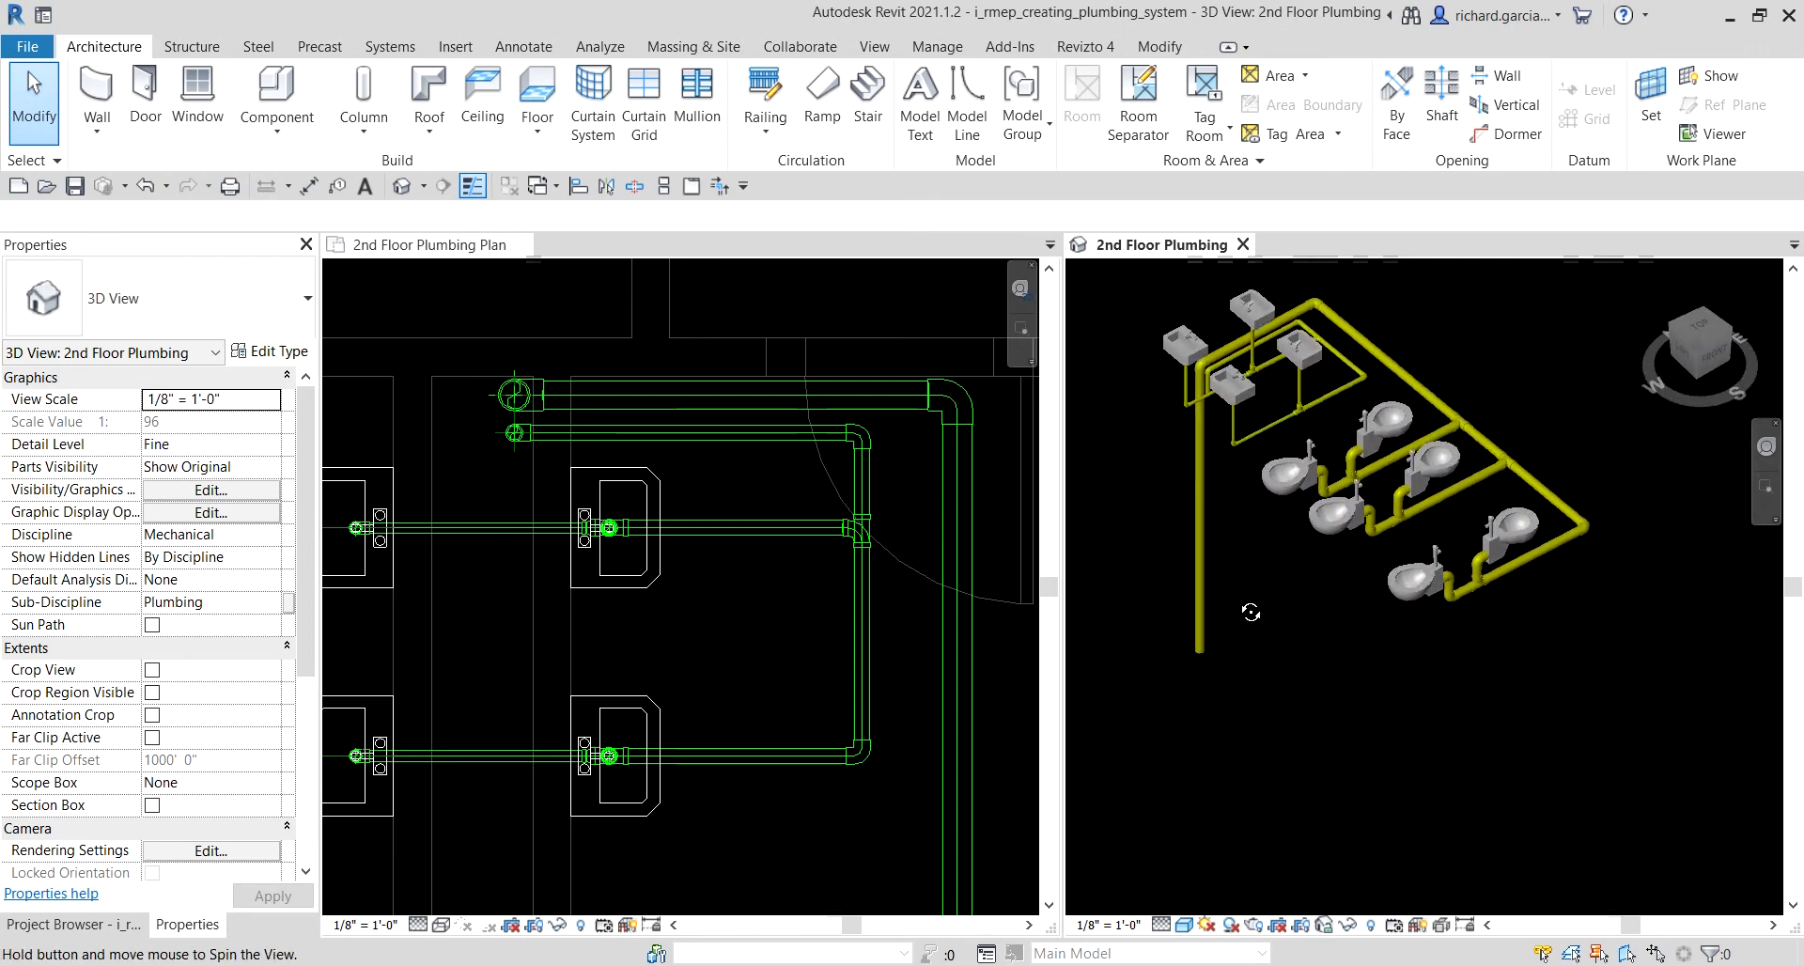
scroll(1186, 321, up, 5)
click(1168, 318)
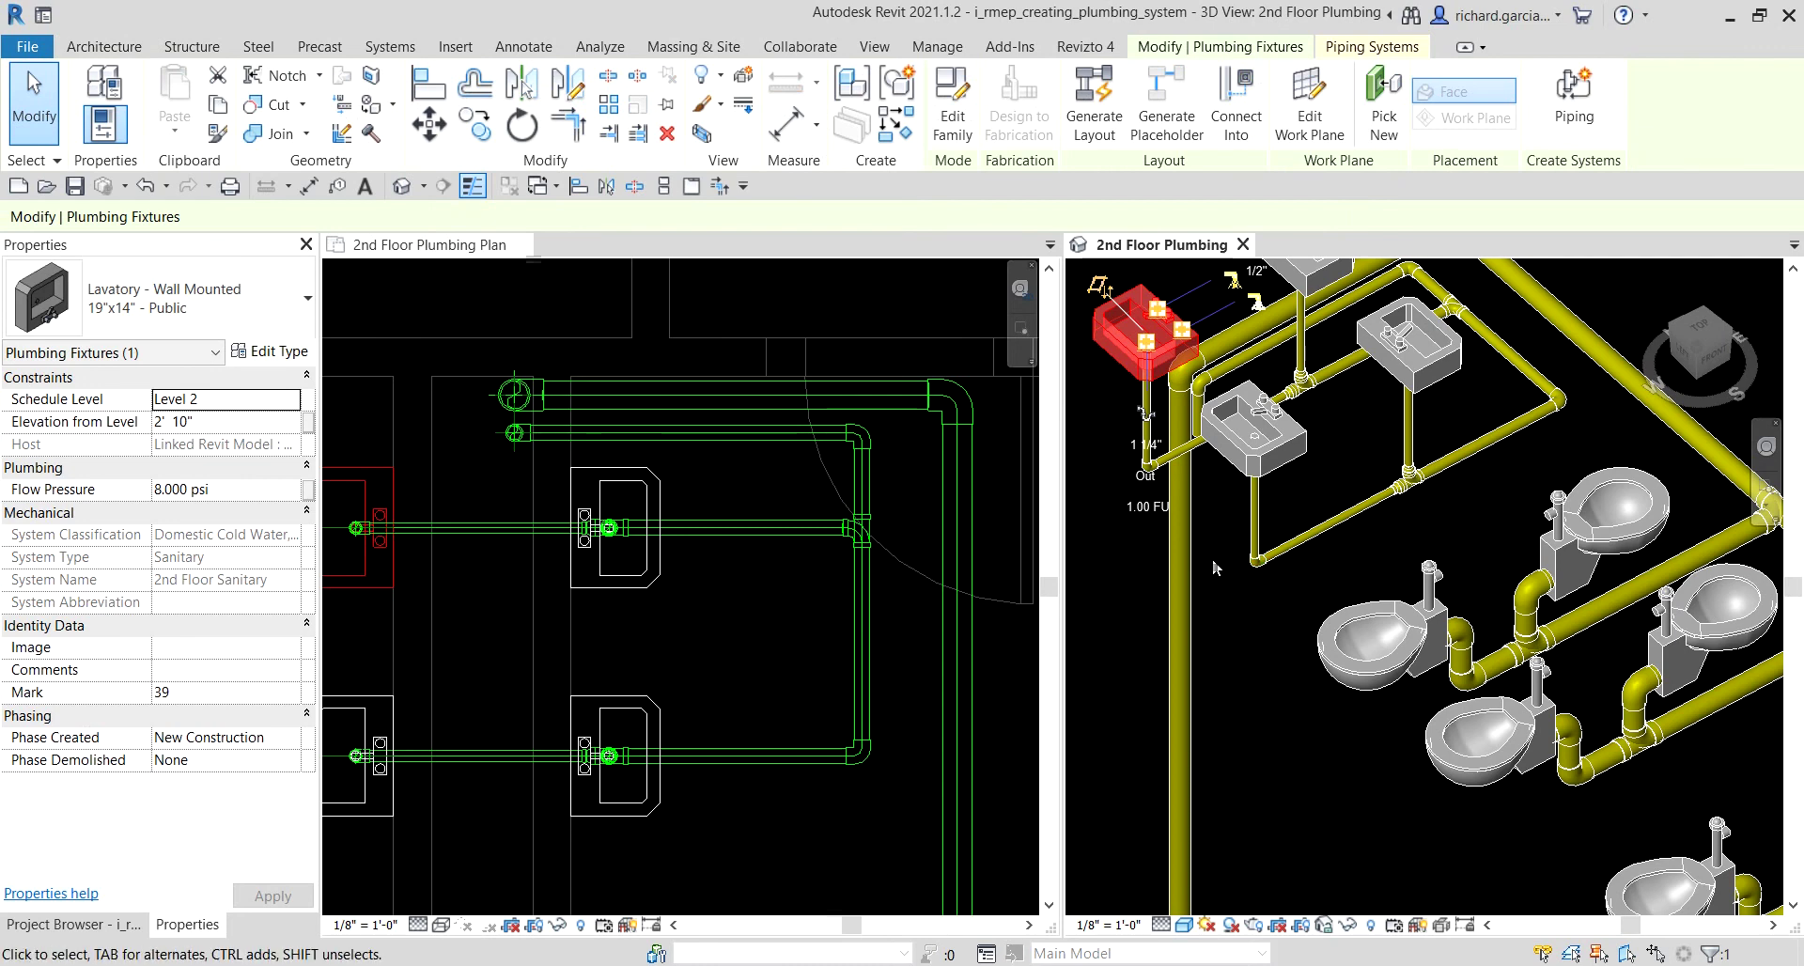
click(1260, 617)
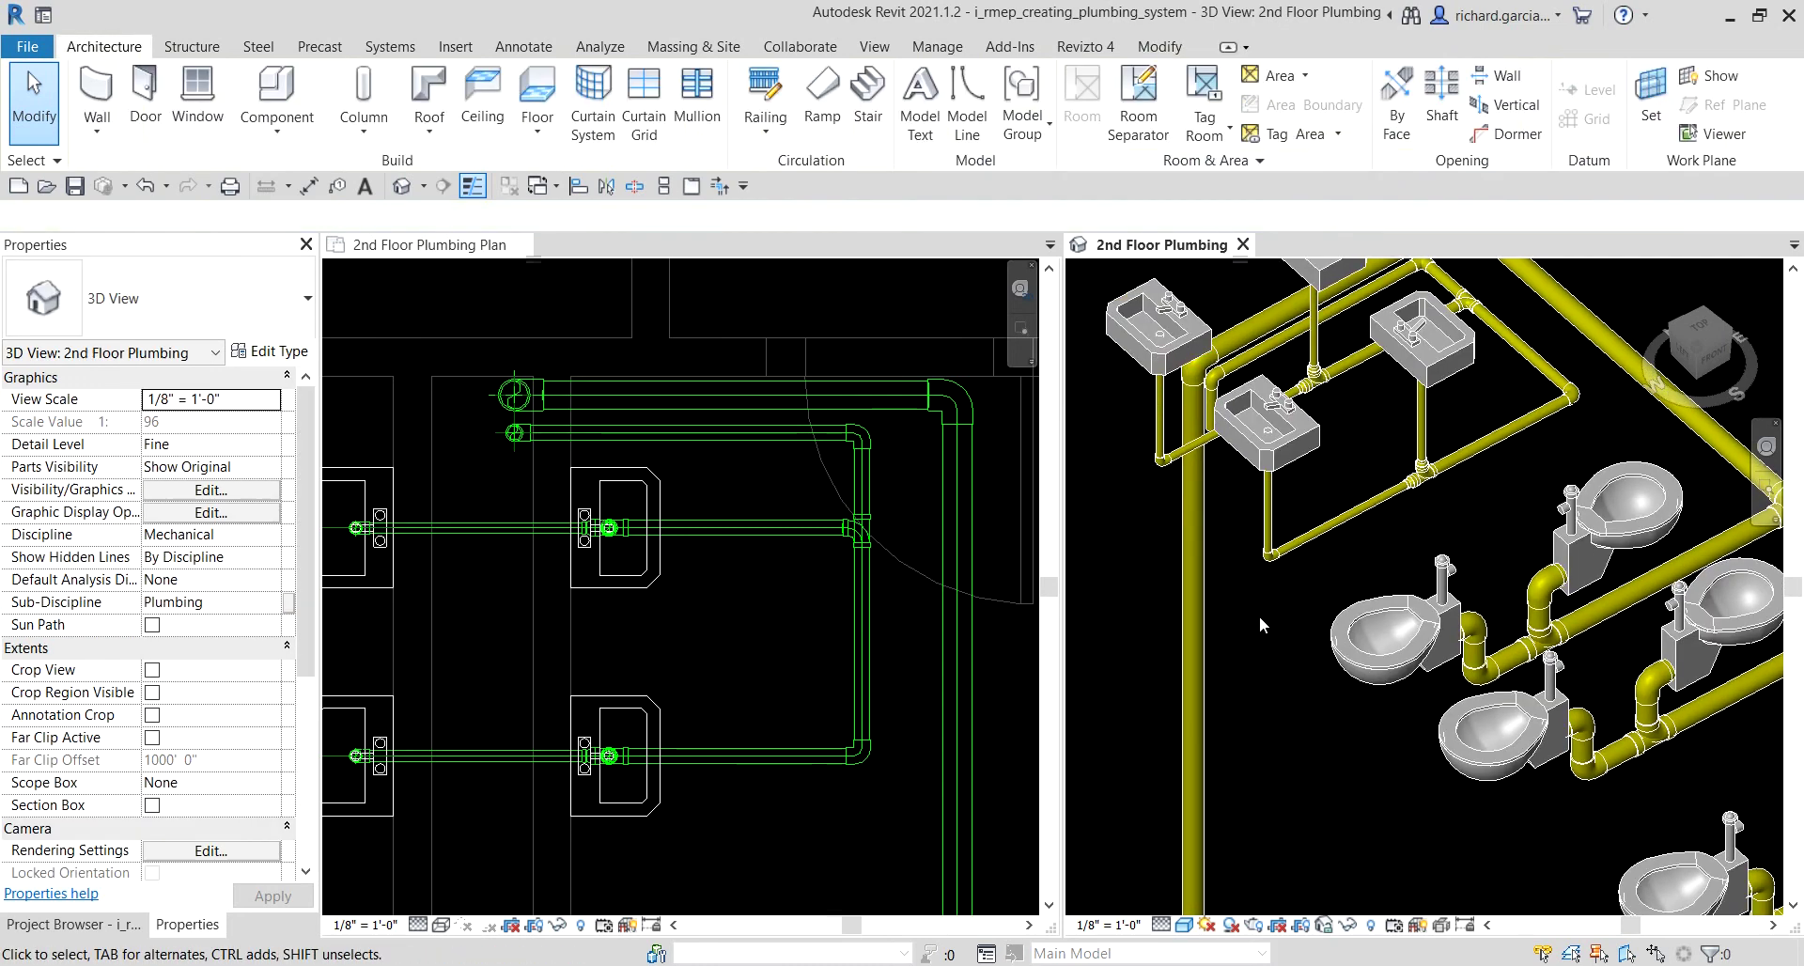
scroll(1259, 616, down, 5)
shift+middle_drag(1295, 639, 1381, 559)
scroll(1363, 562, up, 5)
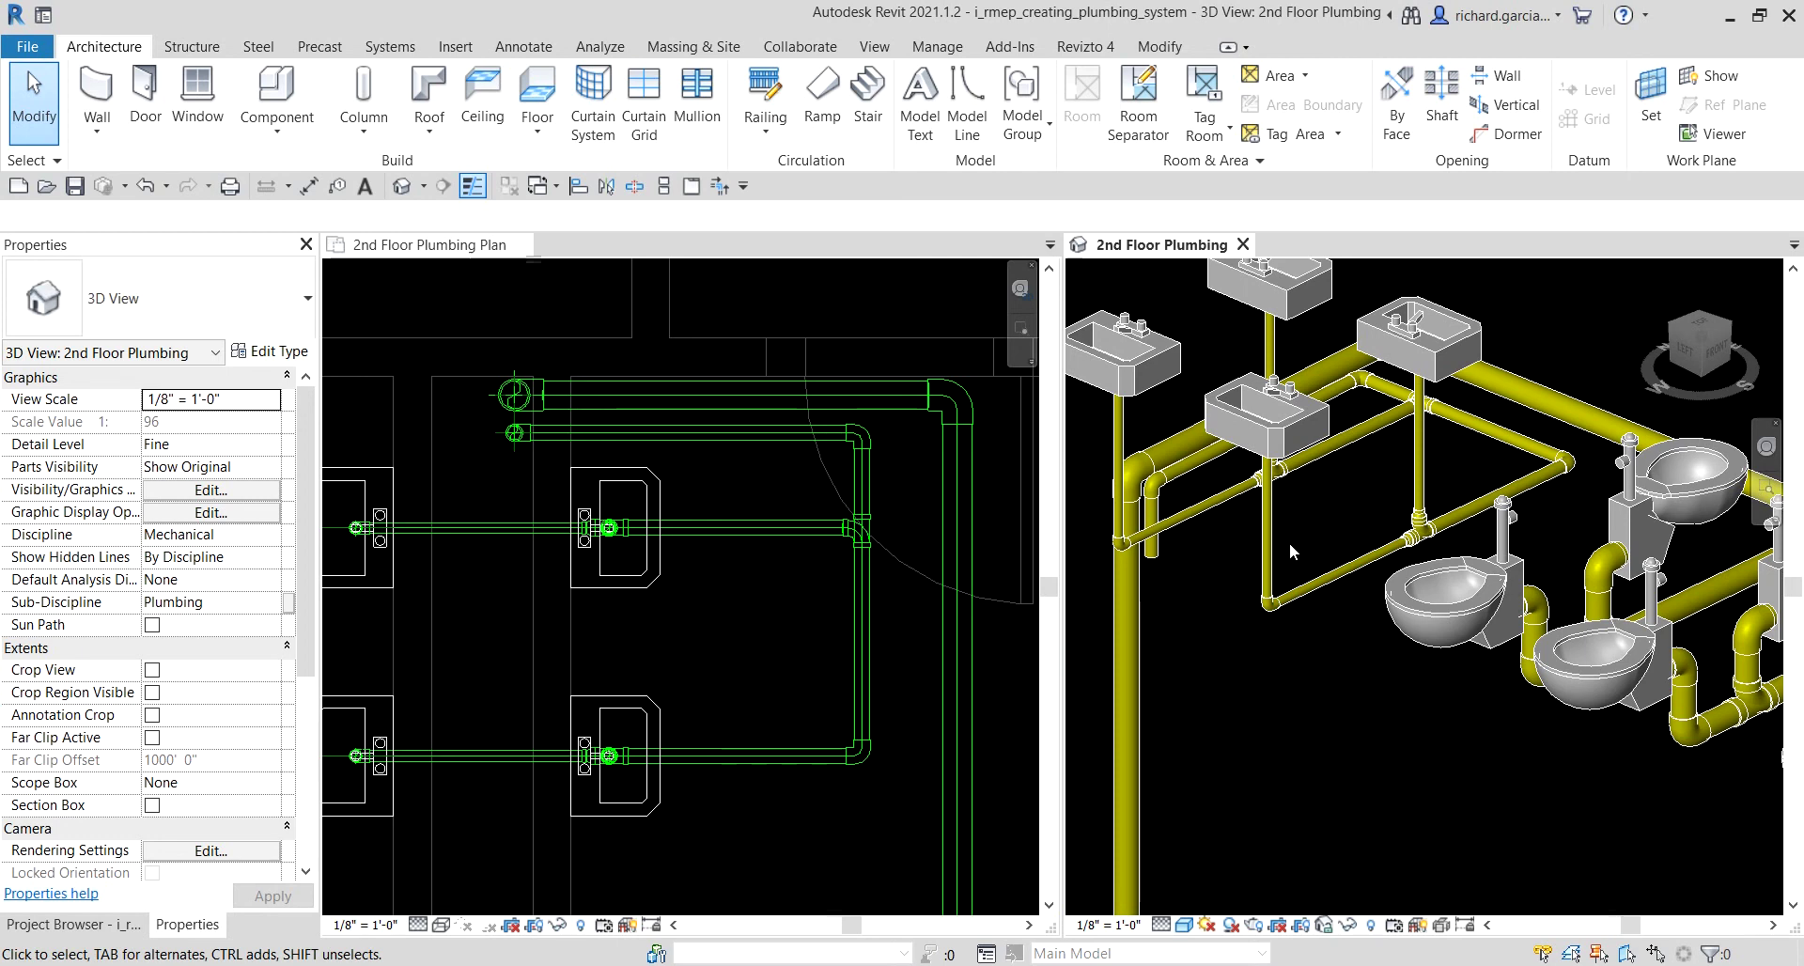
scroll(1290, 543, up, 3)
middle_drag(1337, 477, 1413, 539)
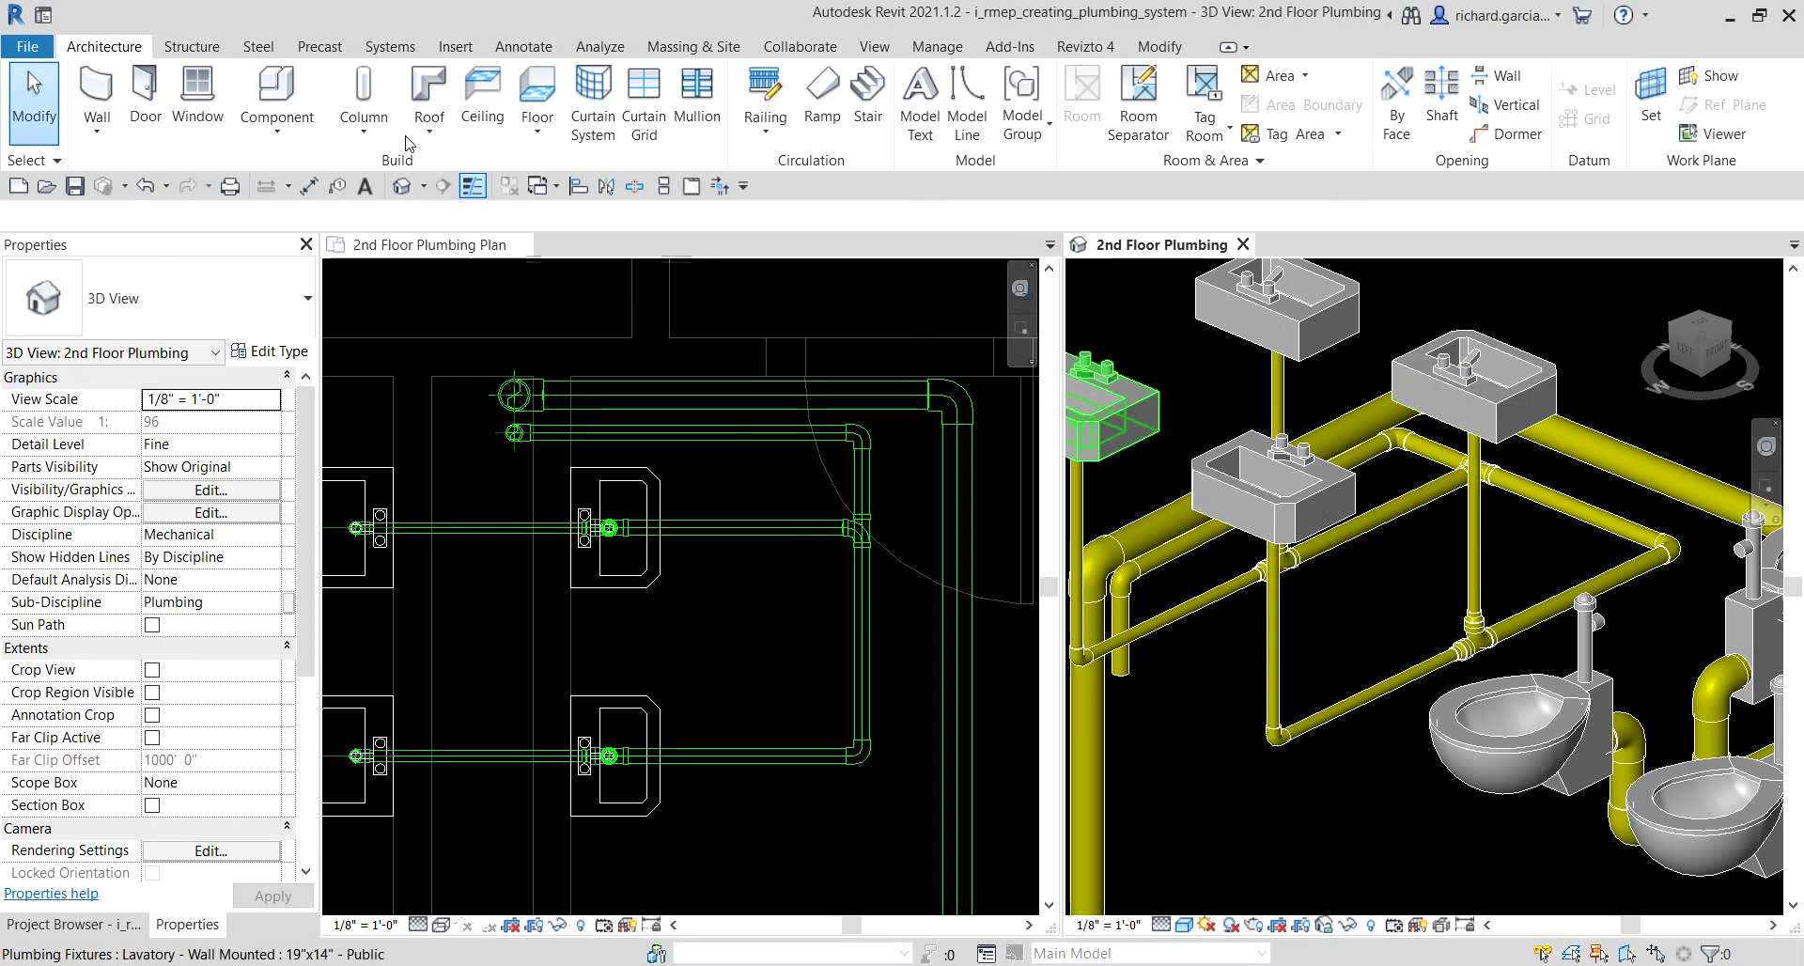
Step: Start loading a family and browse the library to the Fittings folder under Pipe
click(452, 47)
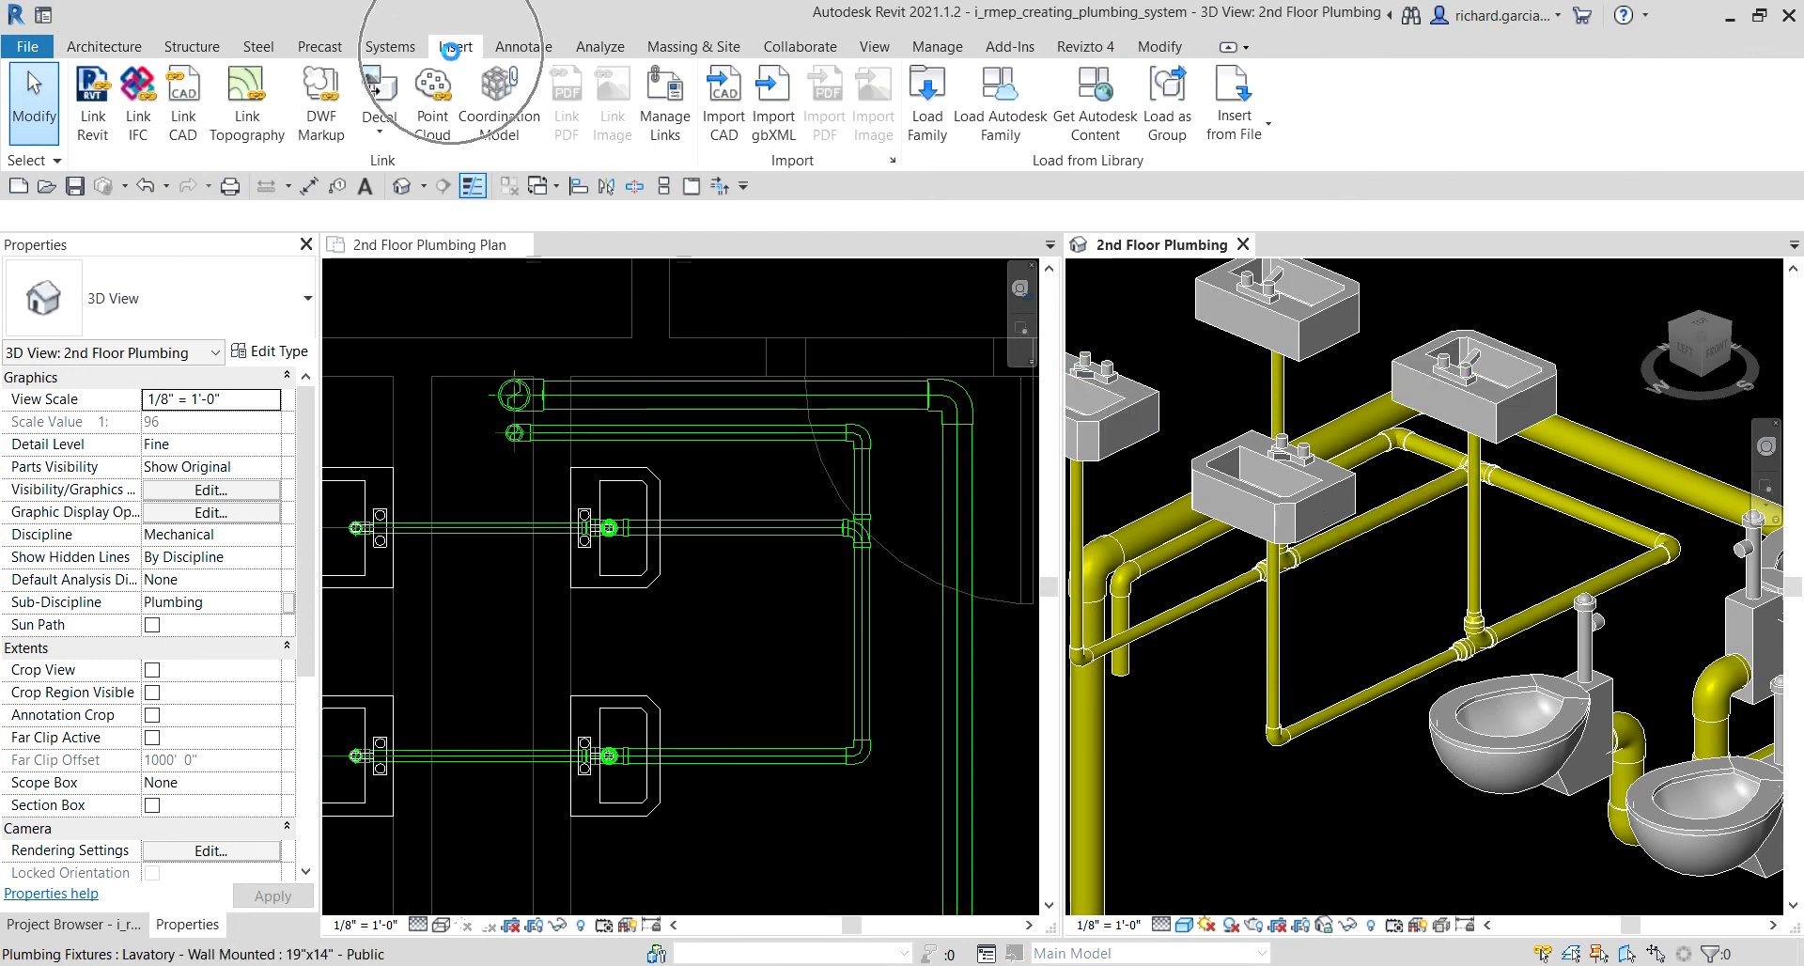
click(926, 109)
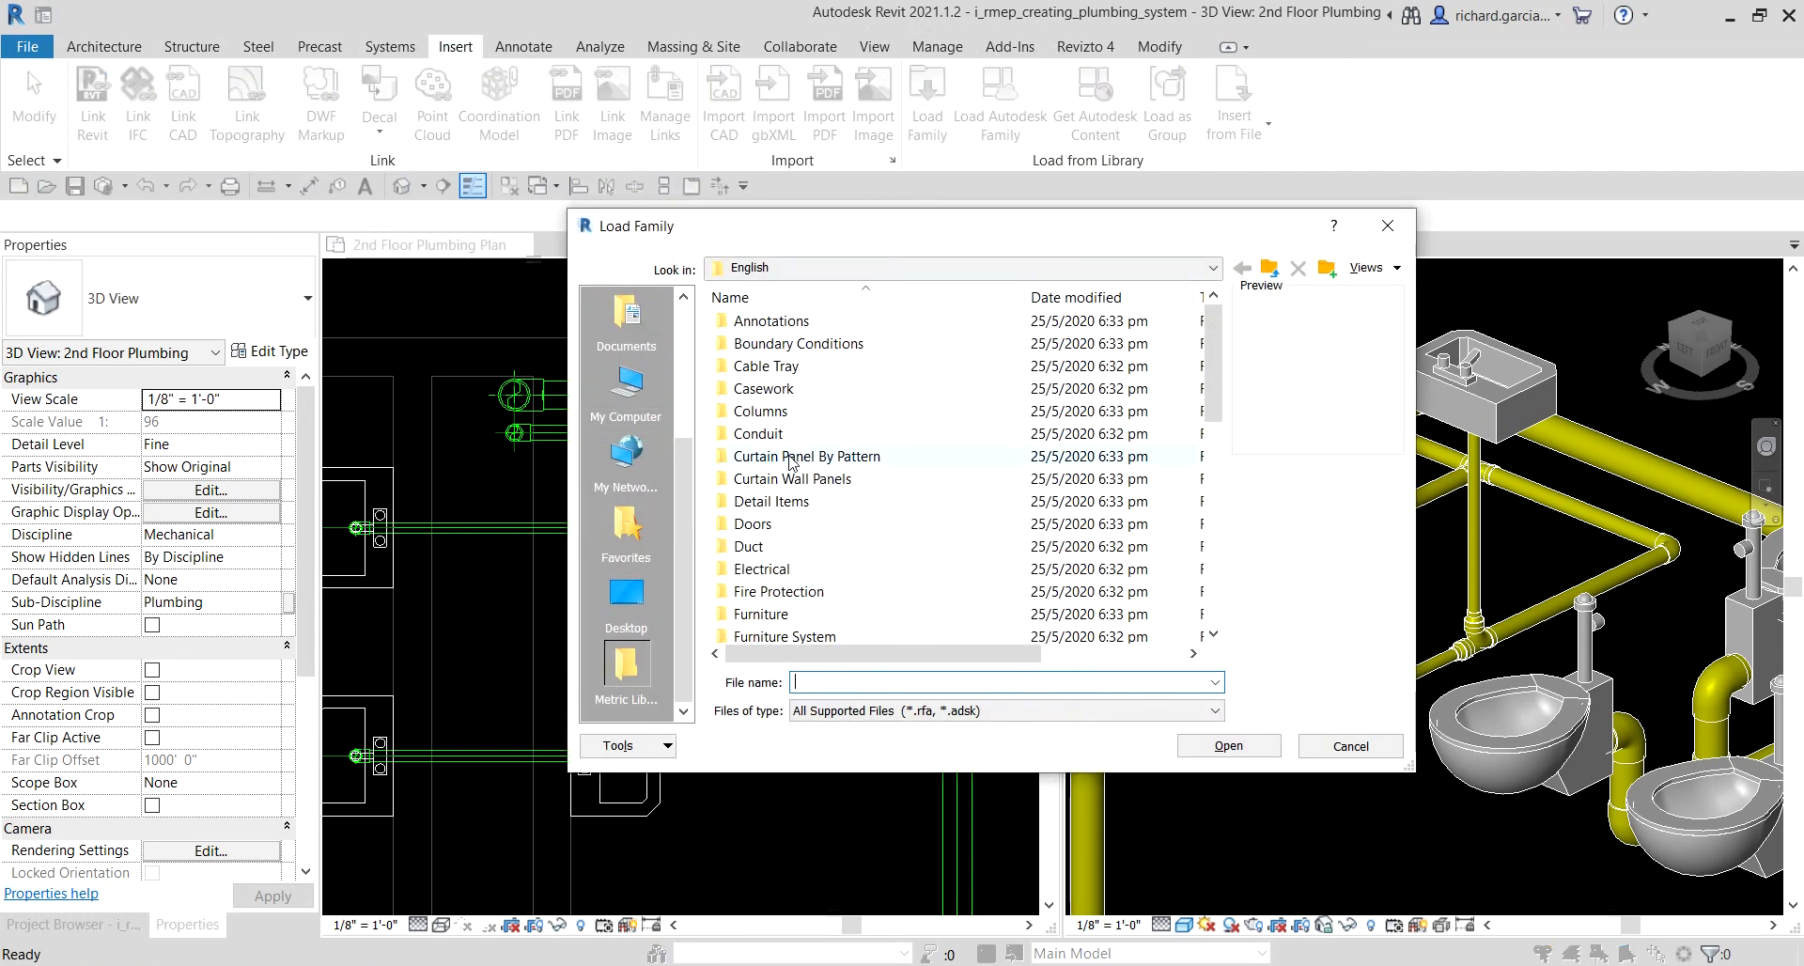
click(792, 459)
key(p)
scroll(795, 461, down, 1)
scroll(796, 460, up, 1)
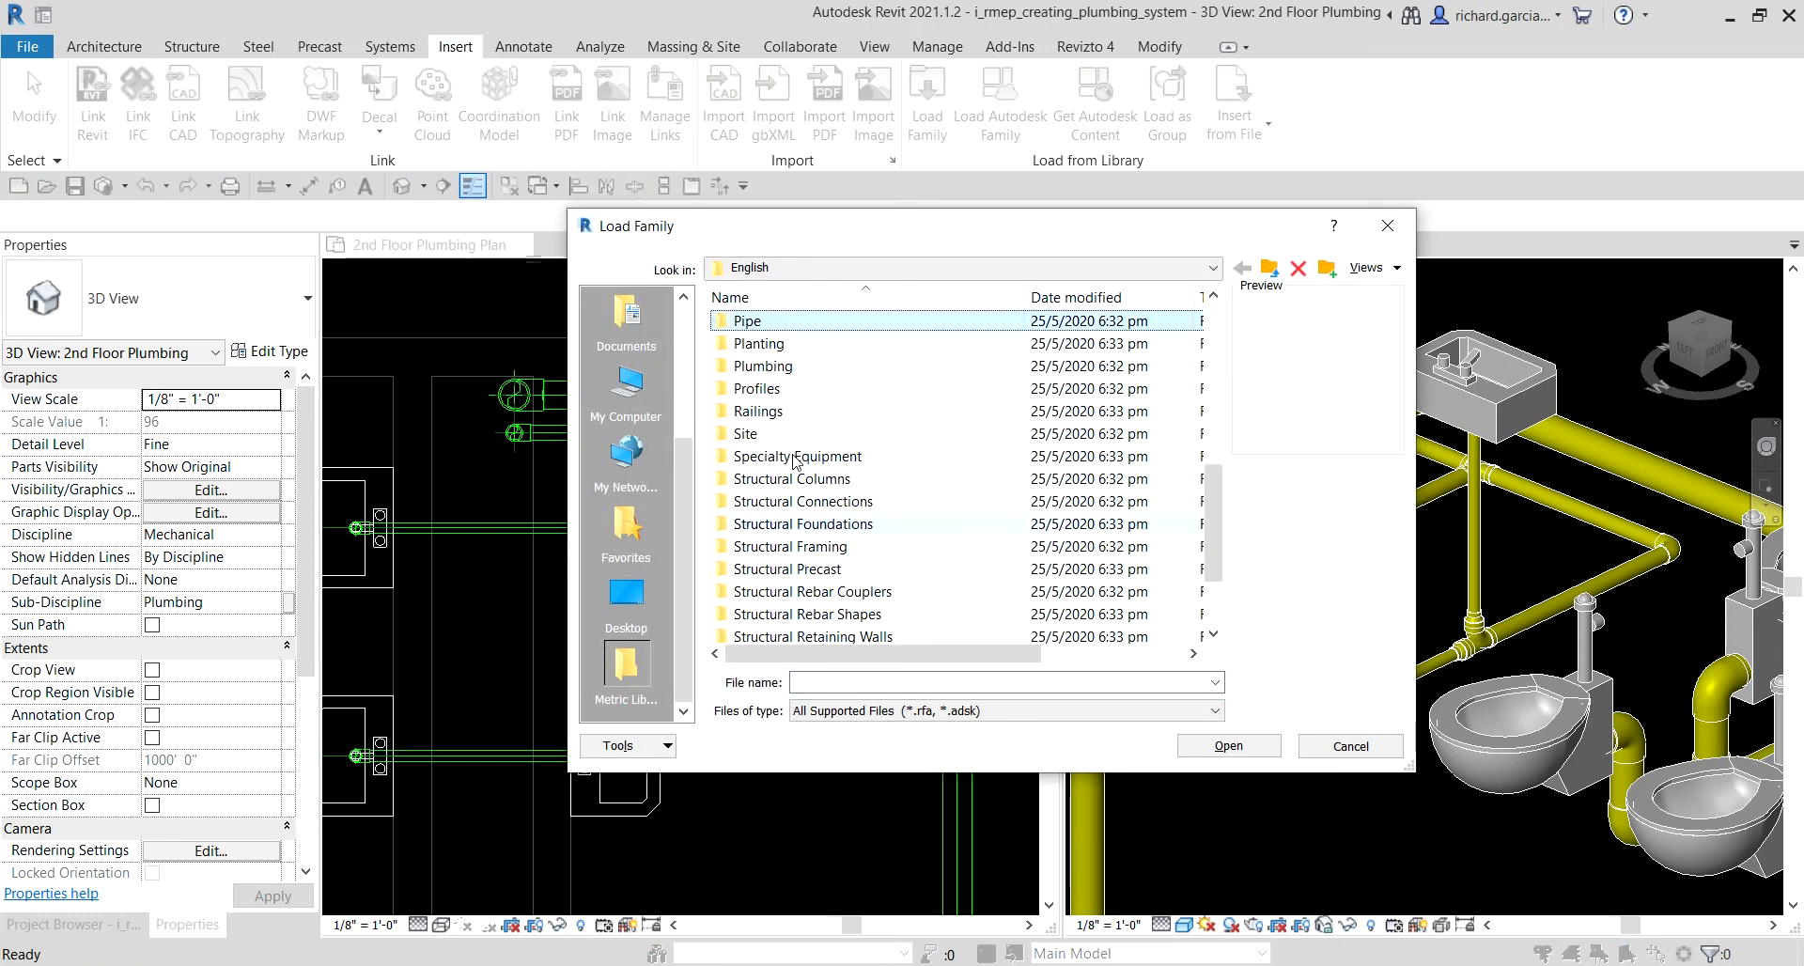
double_click(751, 322)
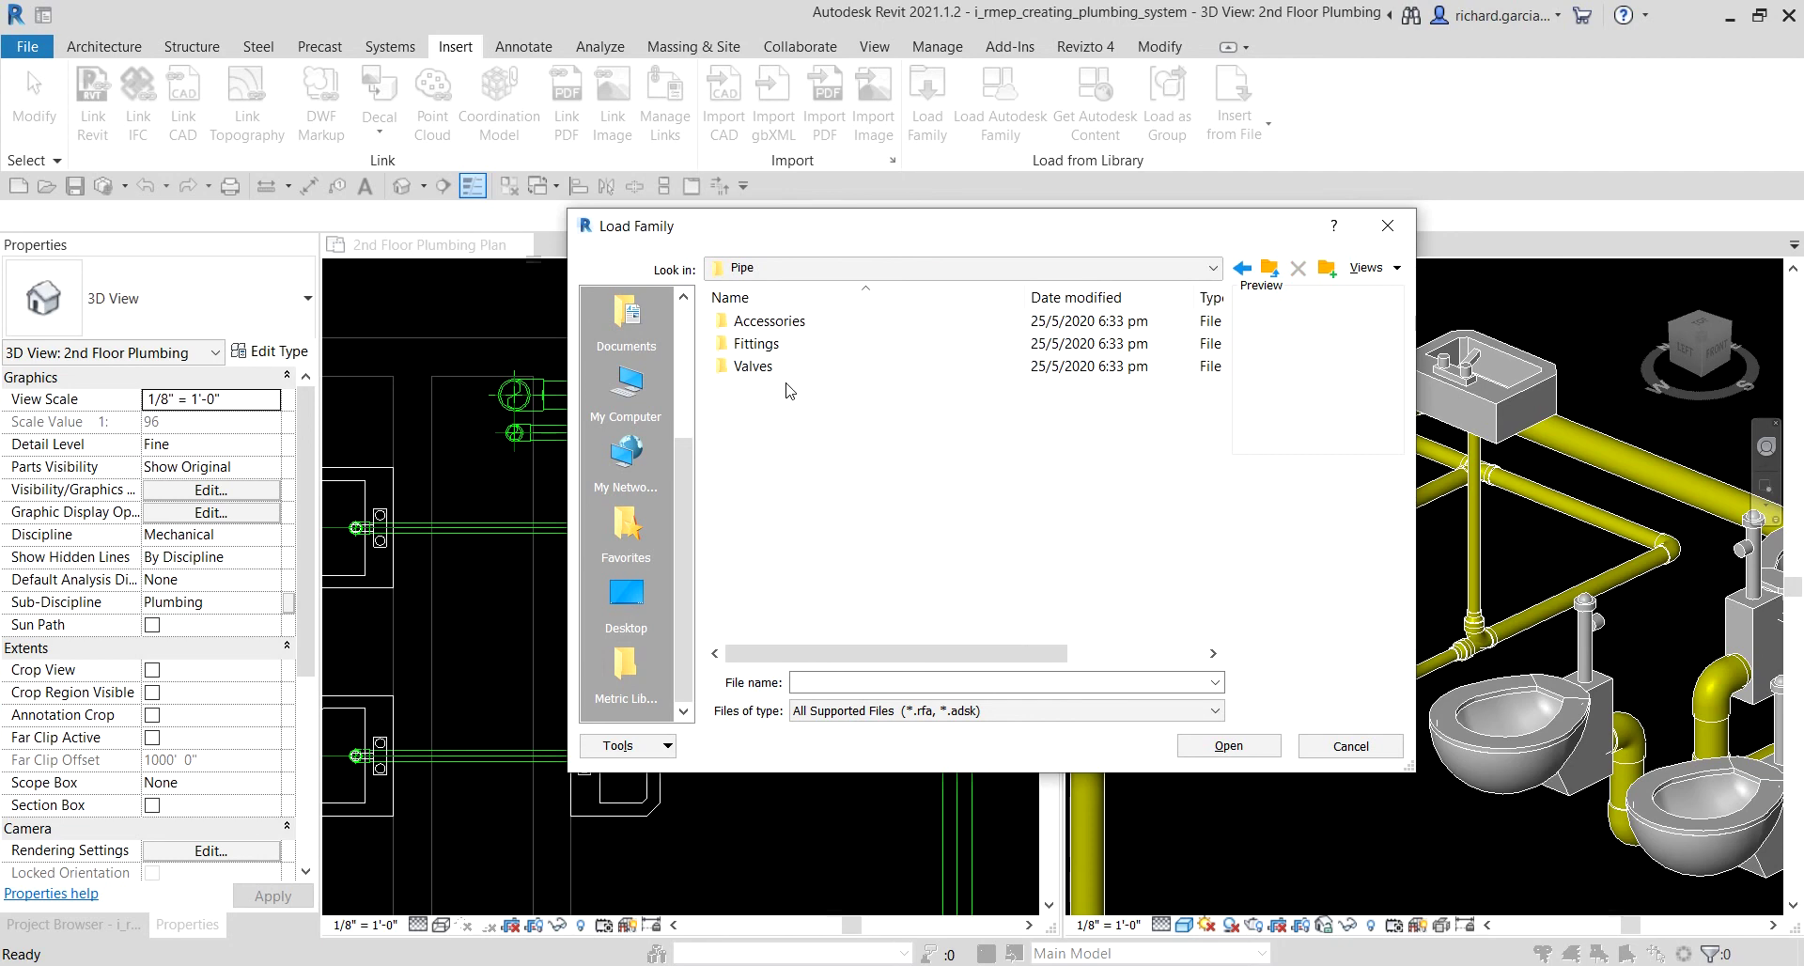
double_click(756, 322)
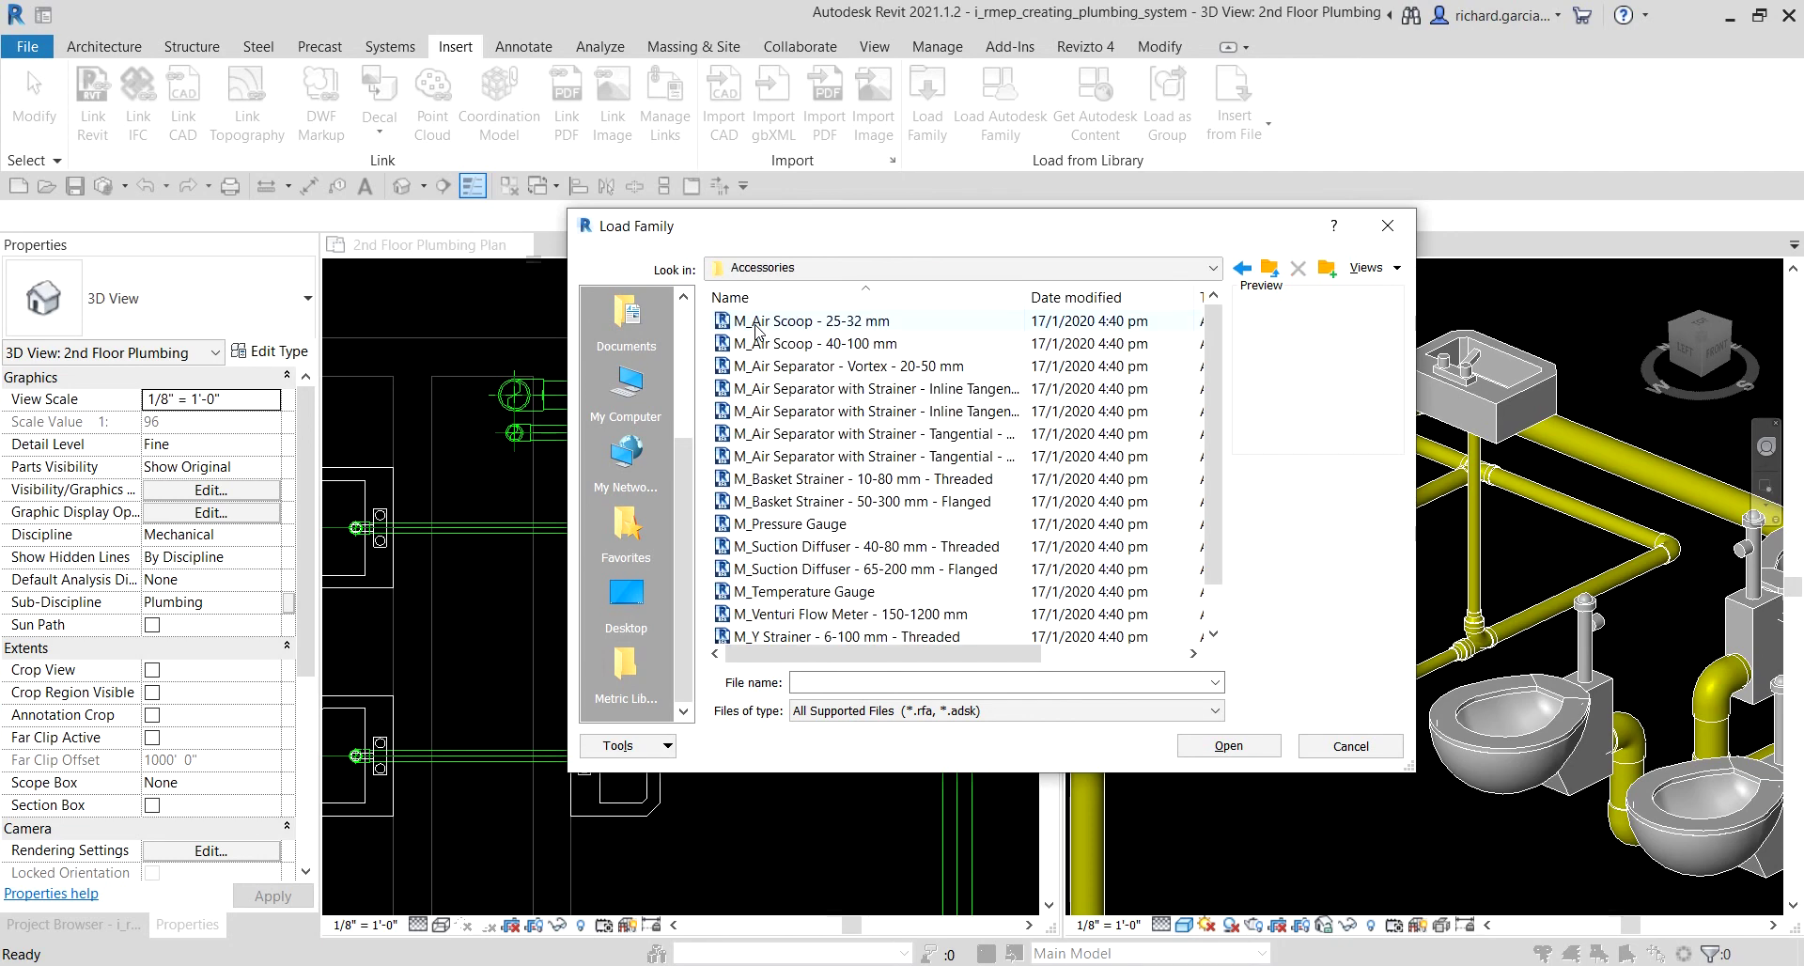
click(1268, 270)
double_click(808, 345)
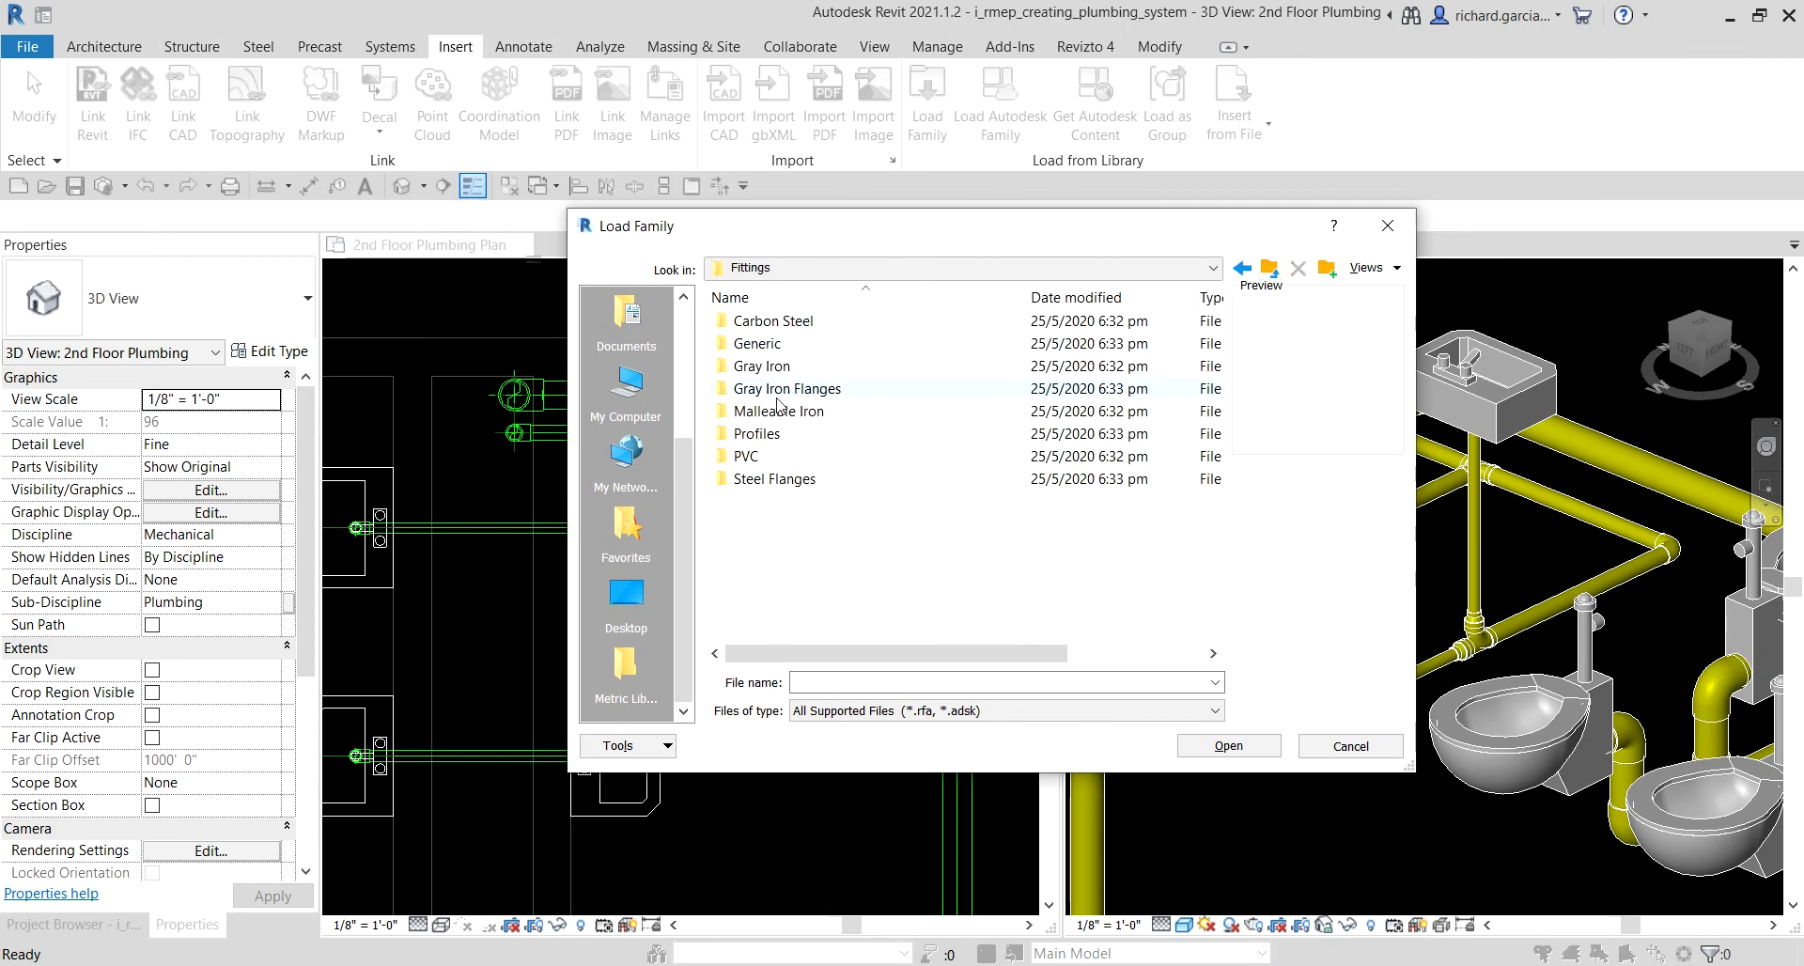
Step: Browse the family library from the PVC fittings through Sch 40 and Socket-Type to the DWV folder
click(749, 458)
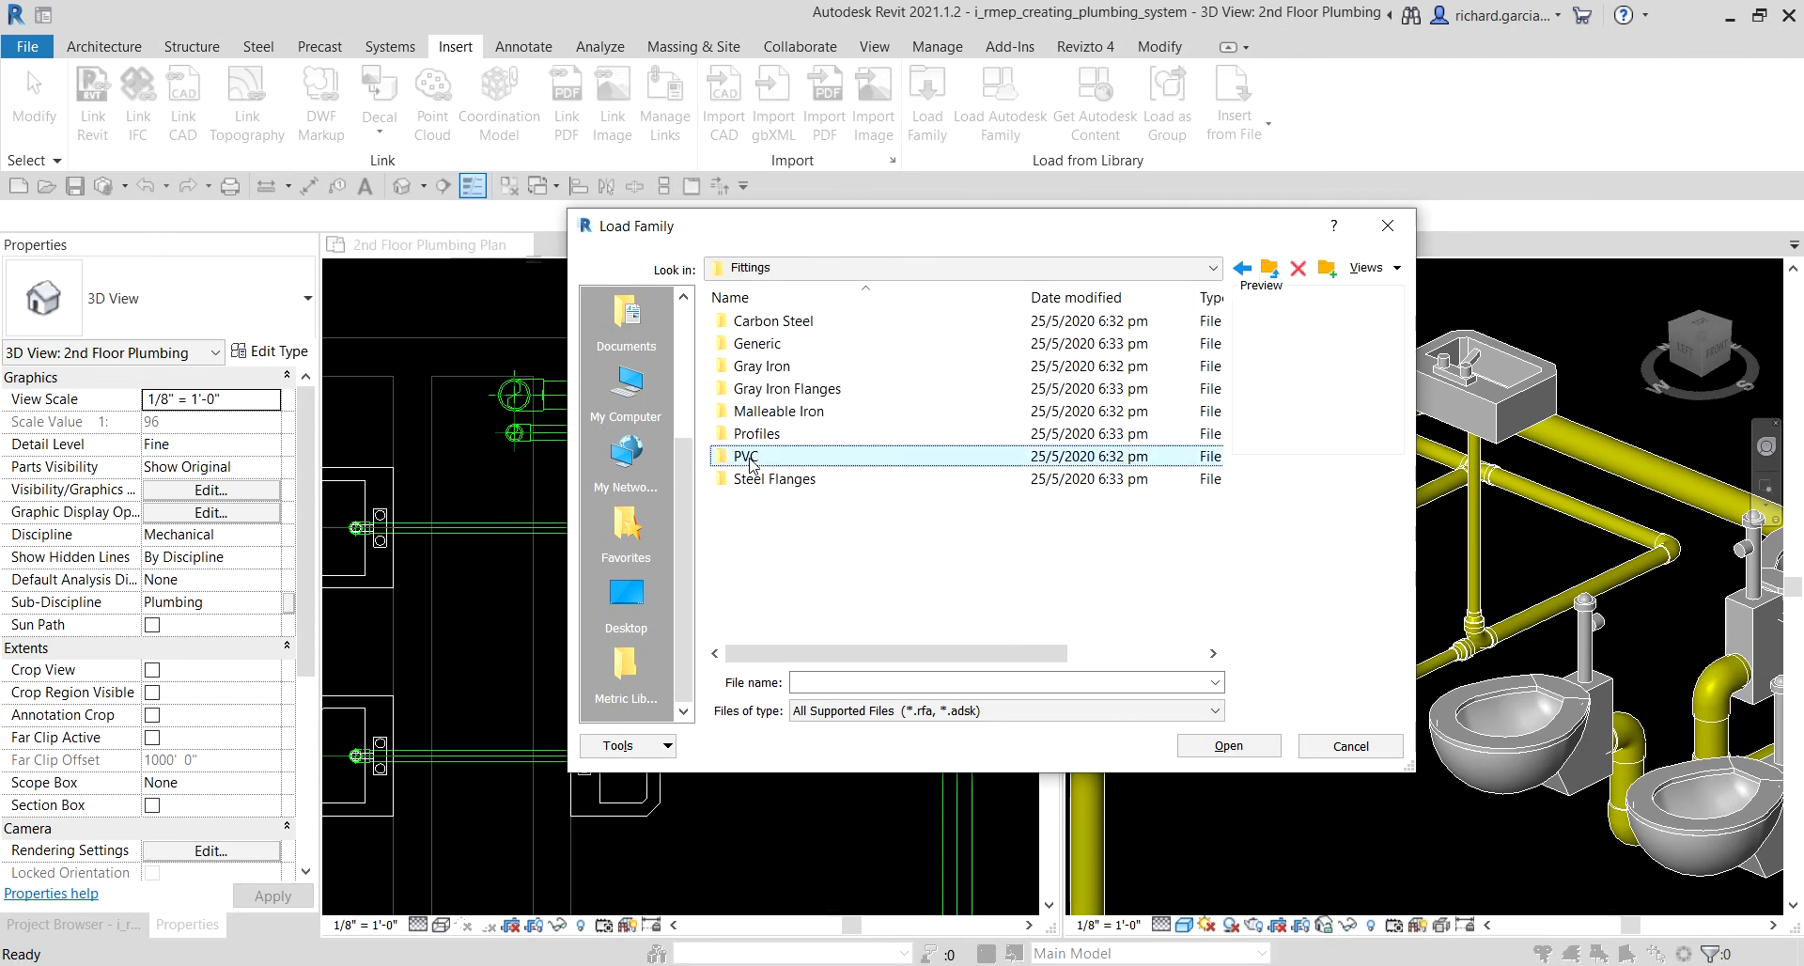
double_click(751, 459)
double_click(763, 321)
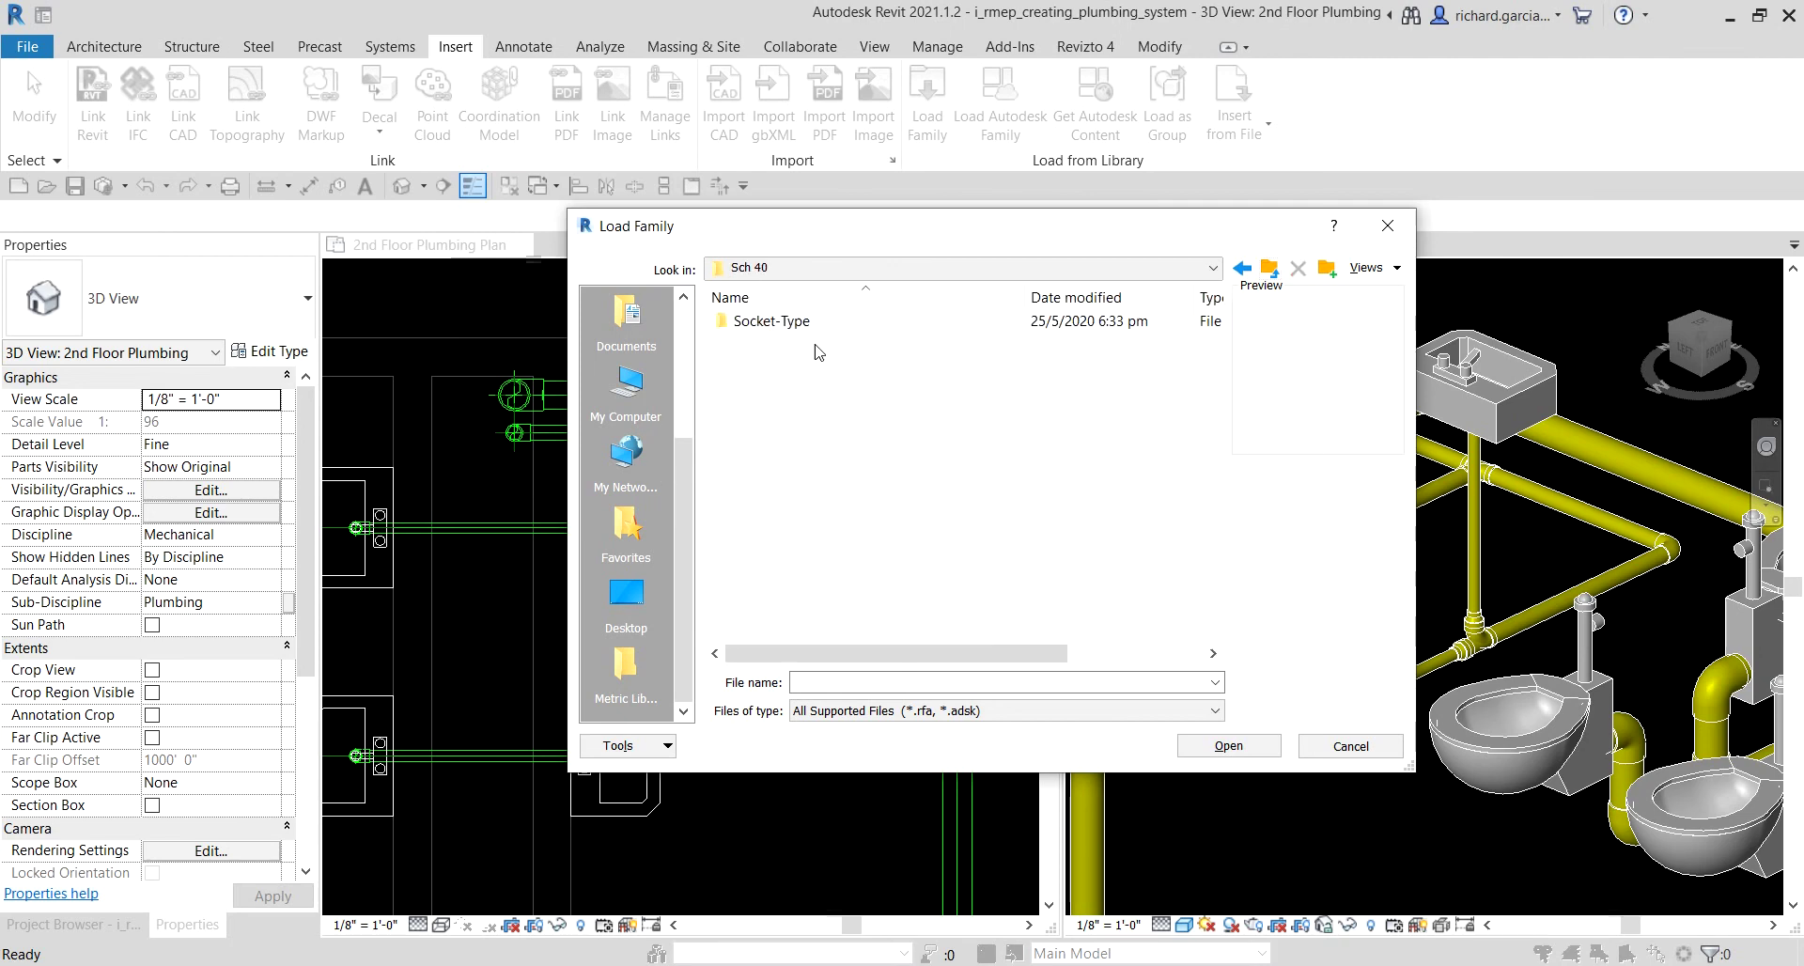
double_click(759, 323)
double_click(756, 325)
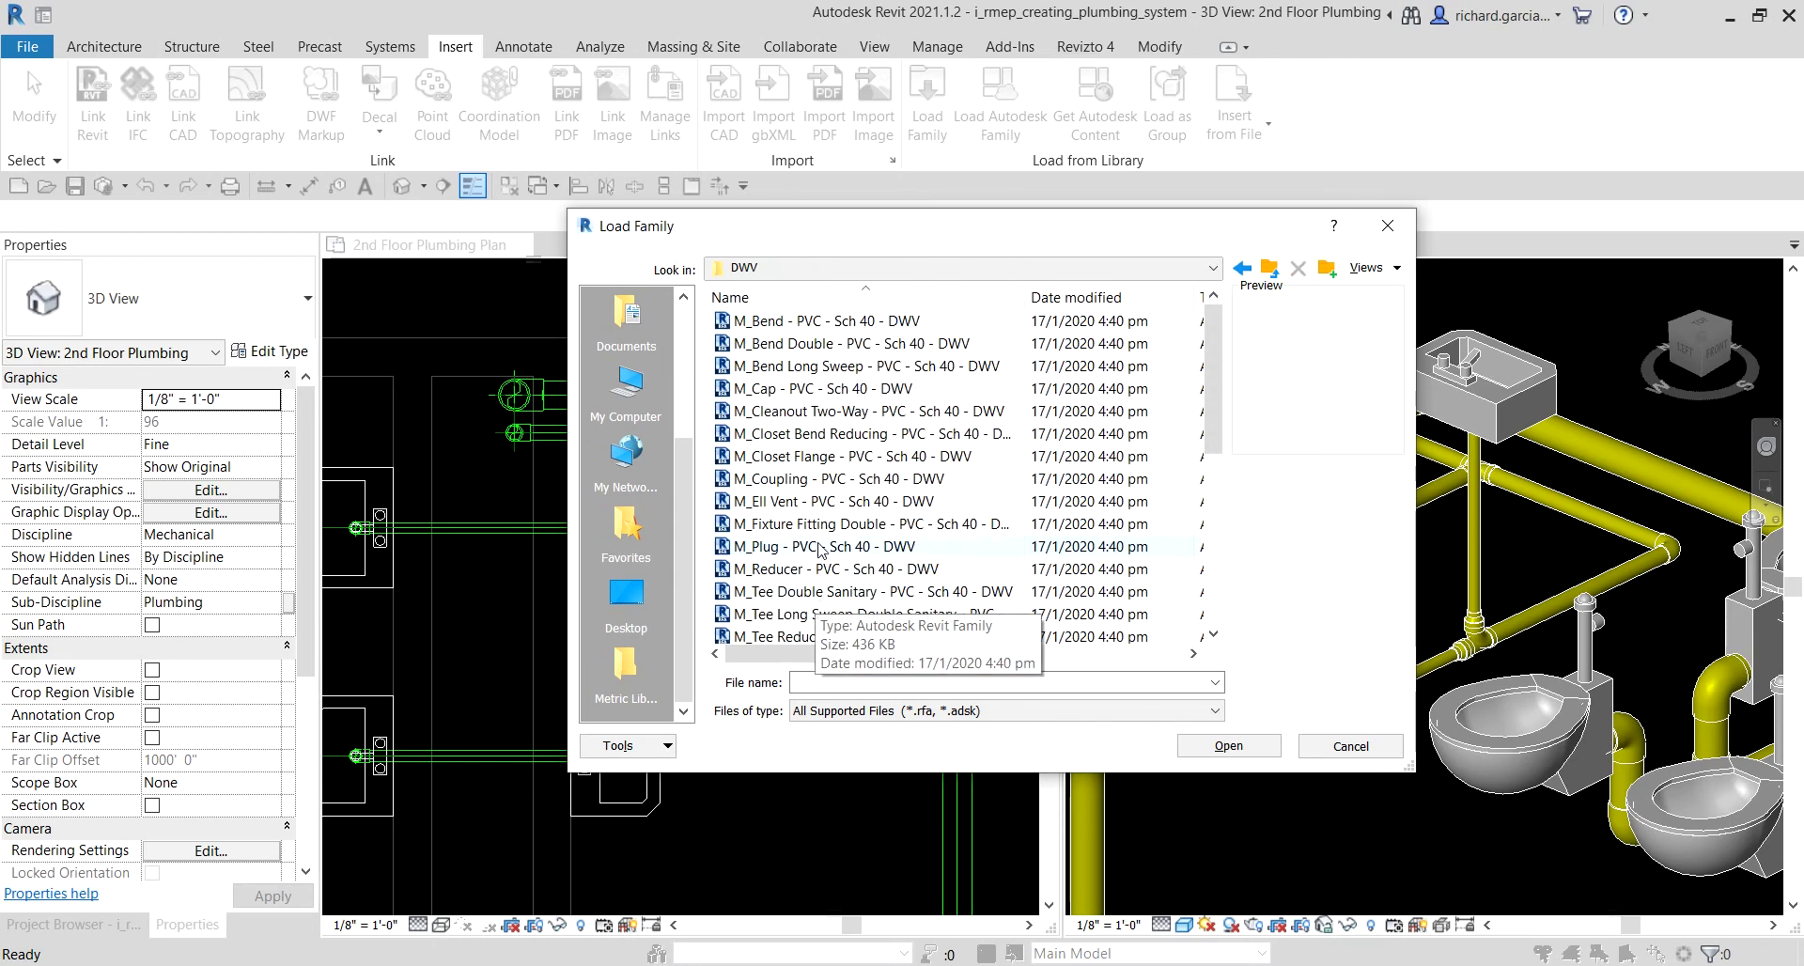
Step: Load the M_Trap P - PVC - Sch 40 - DWV family into the project and dismiss the save reminder
scroll(818, 602, down, 5)
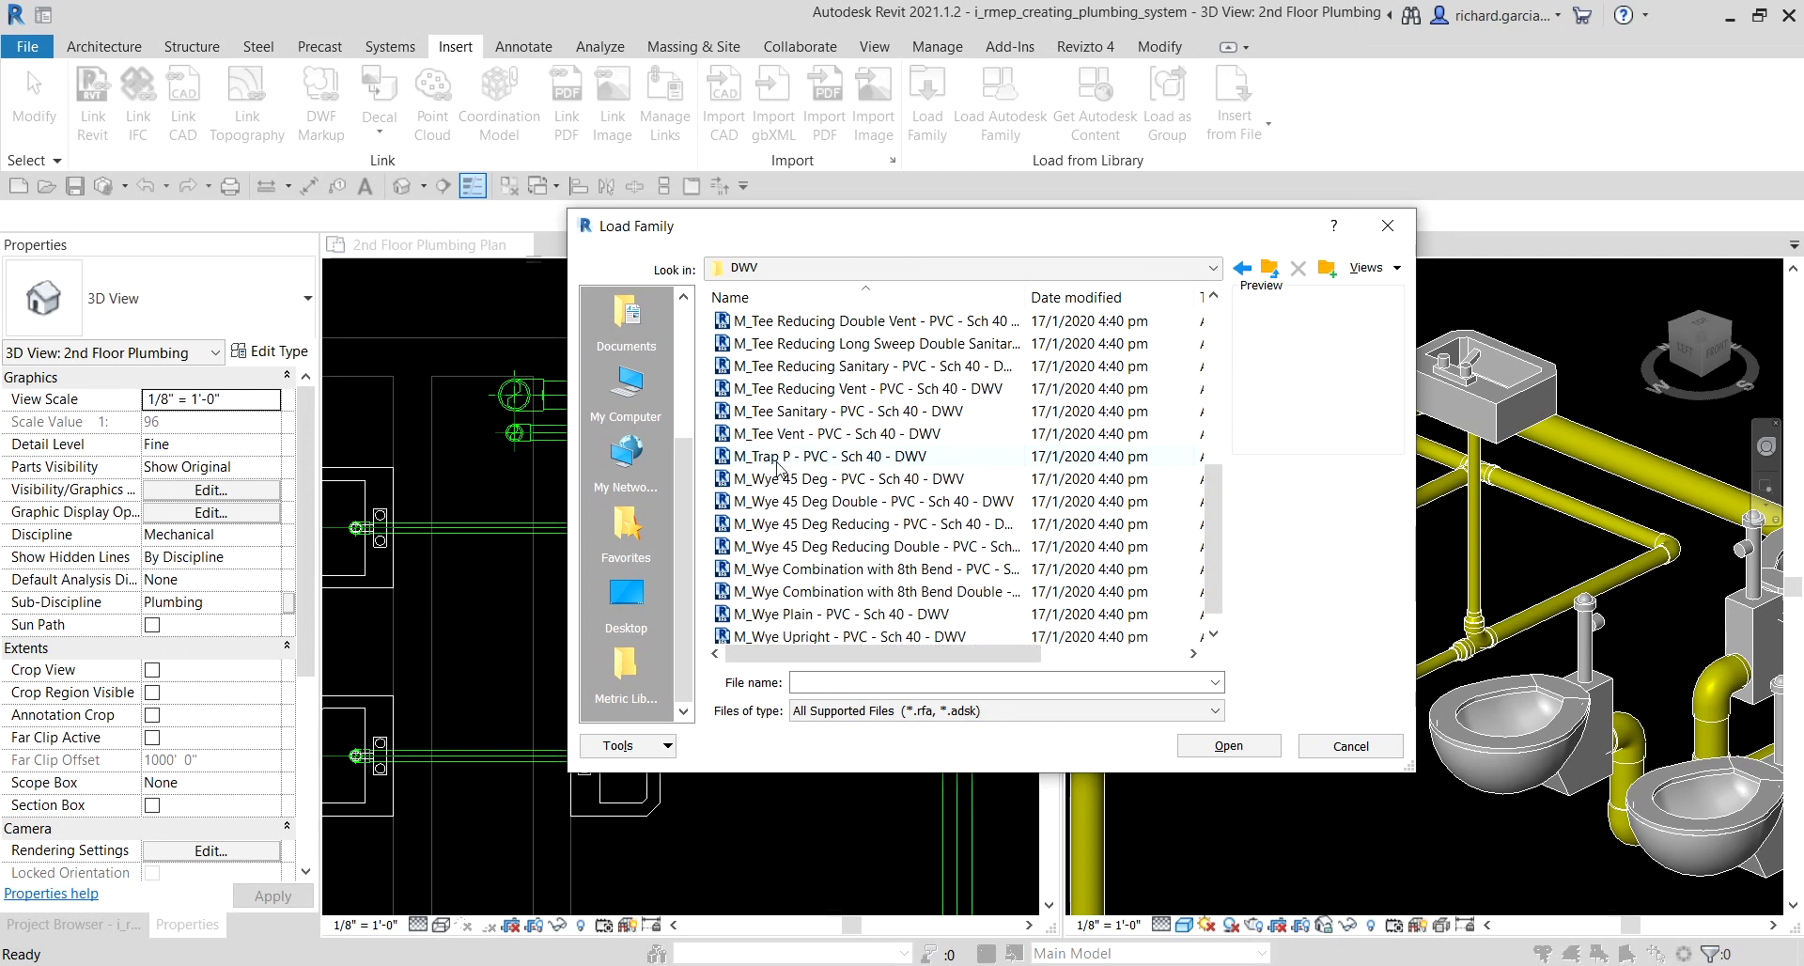
click(777, 458)
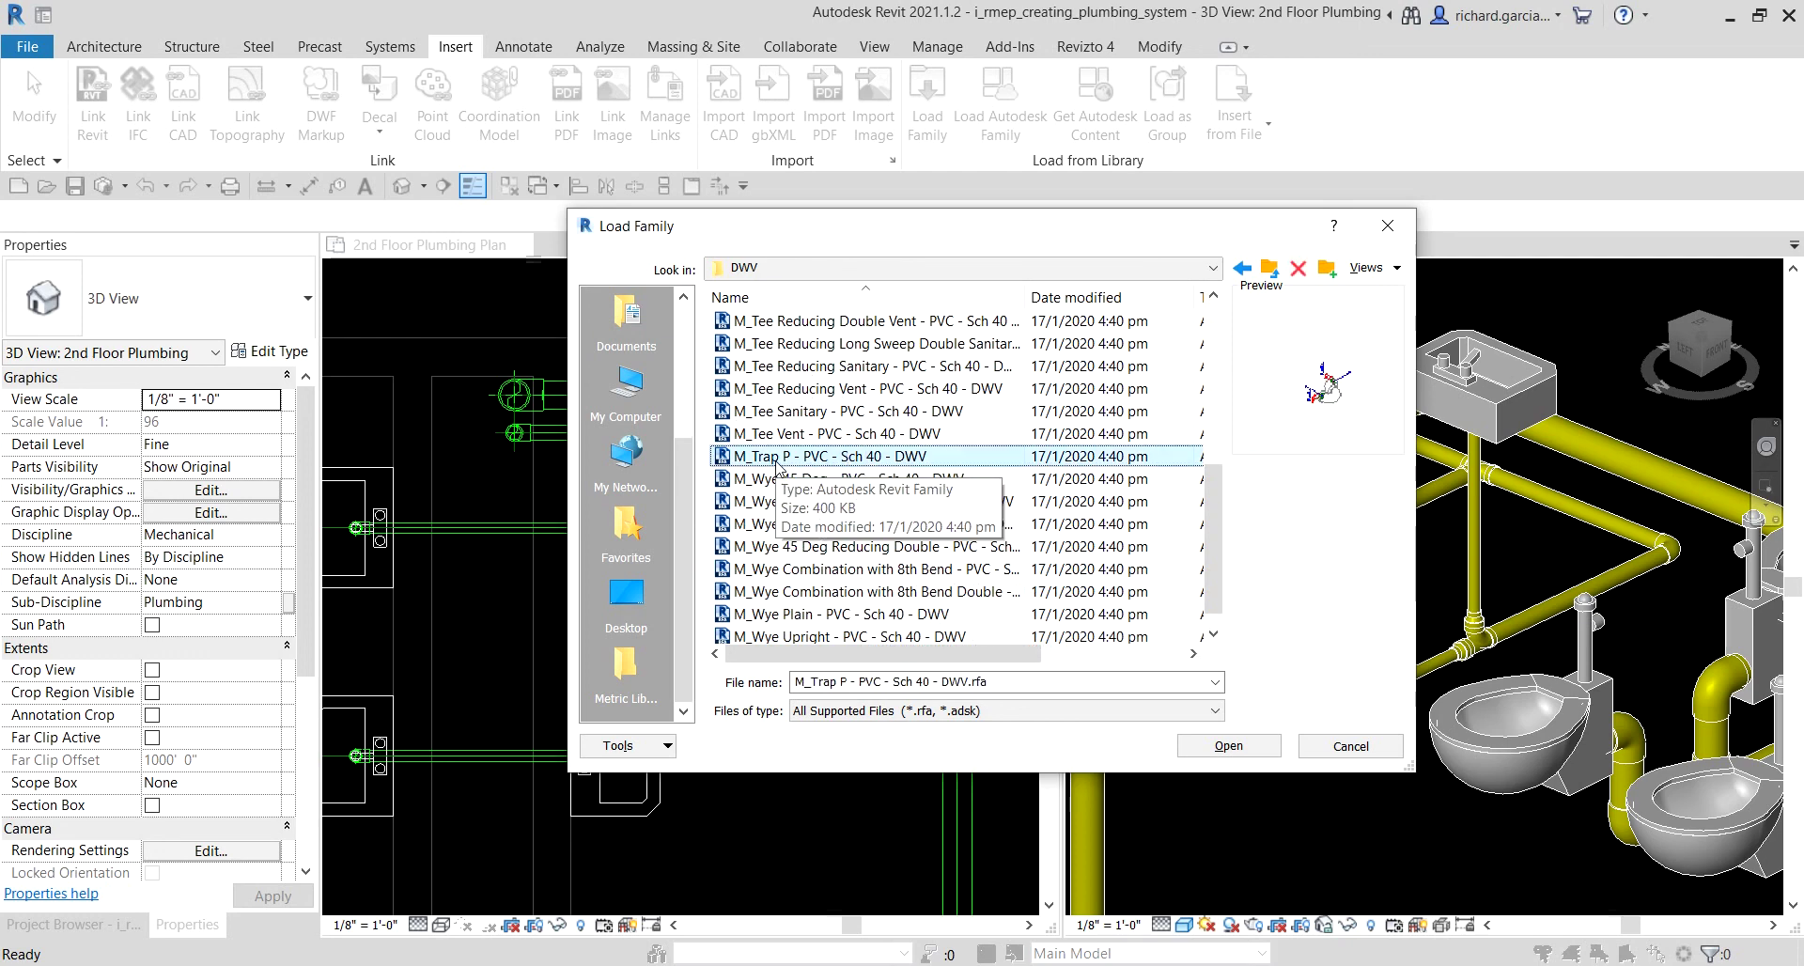
drag(1015, 230, 781, 225)
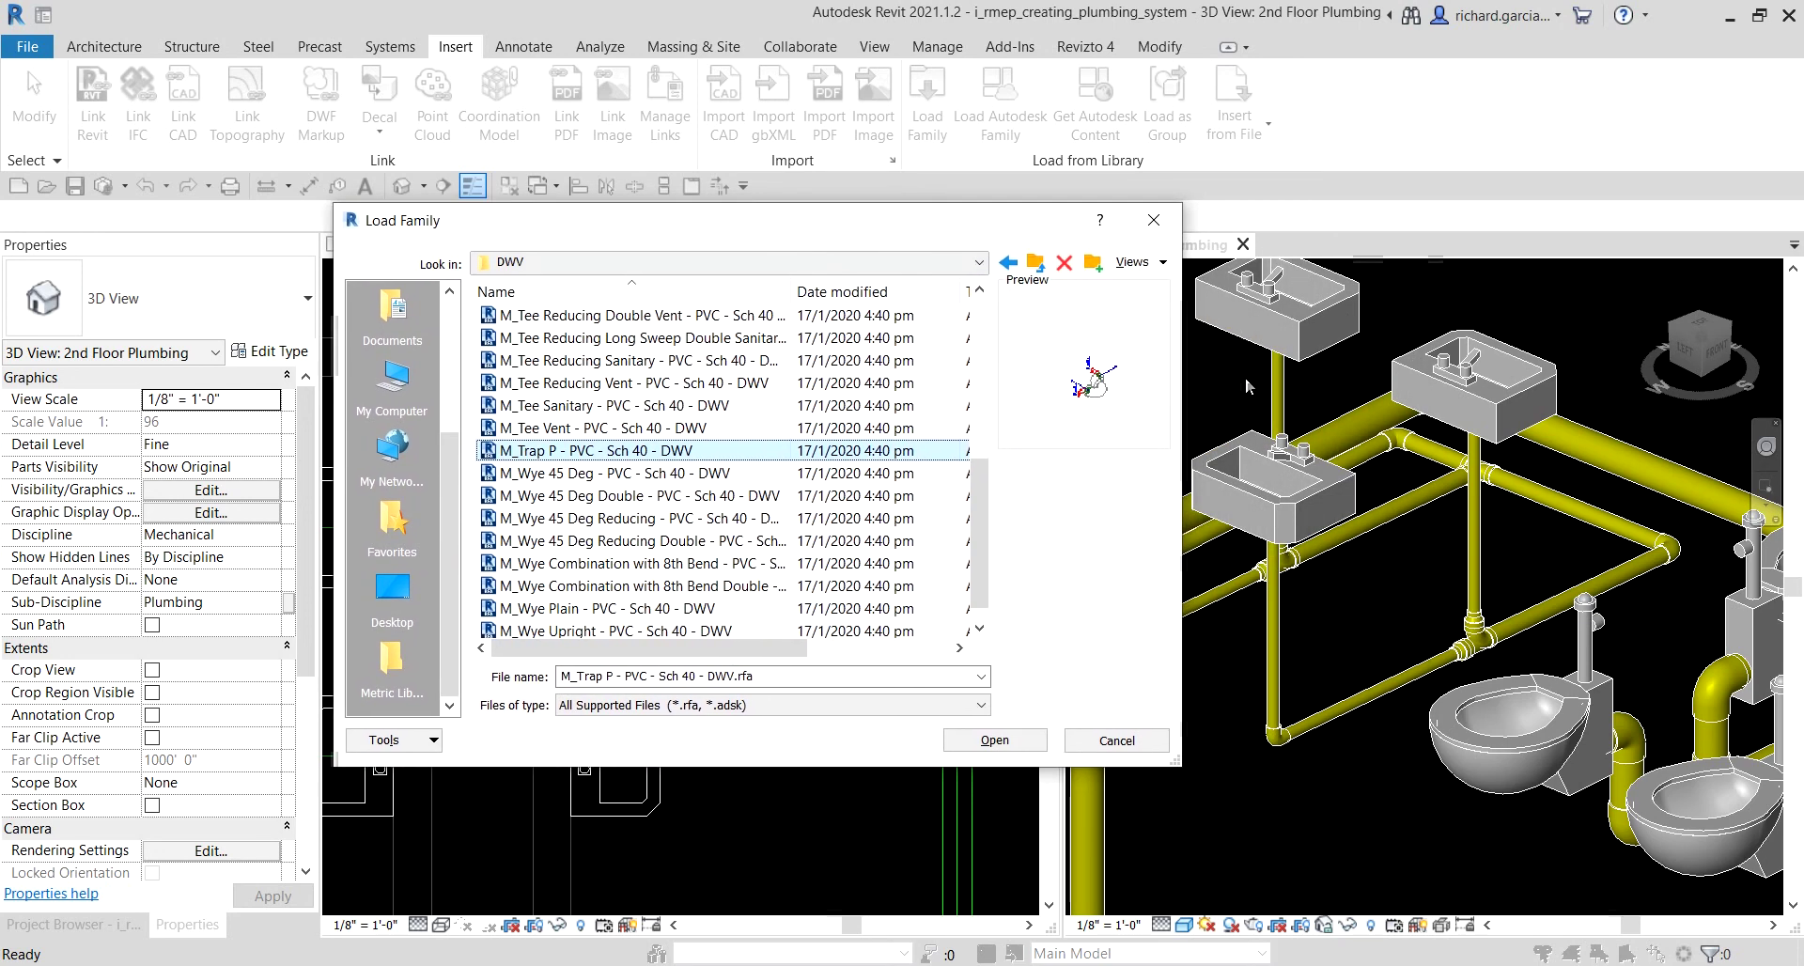
click(1478, 456)
click(994, 742)
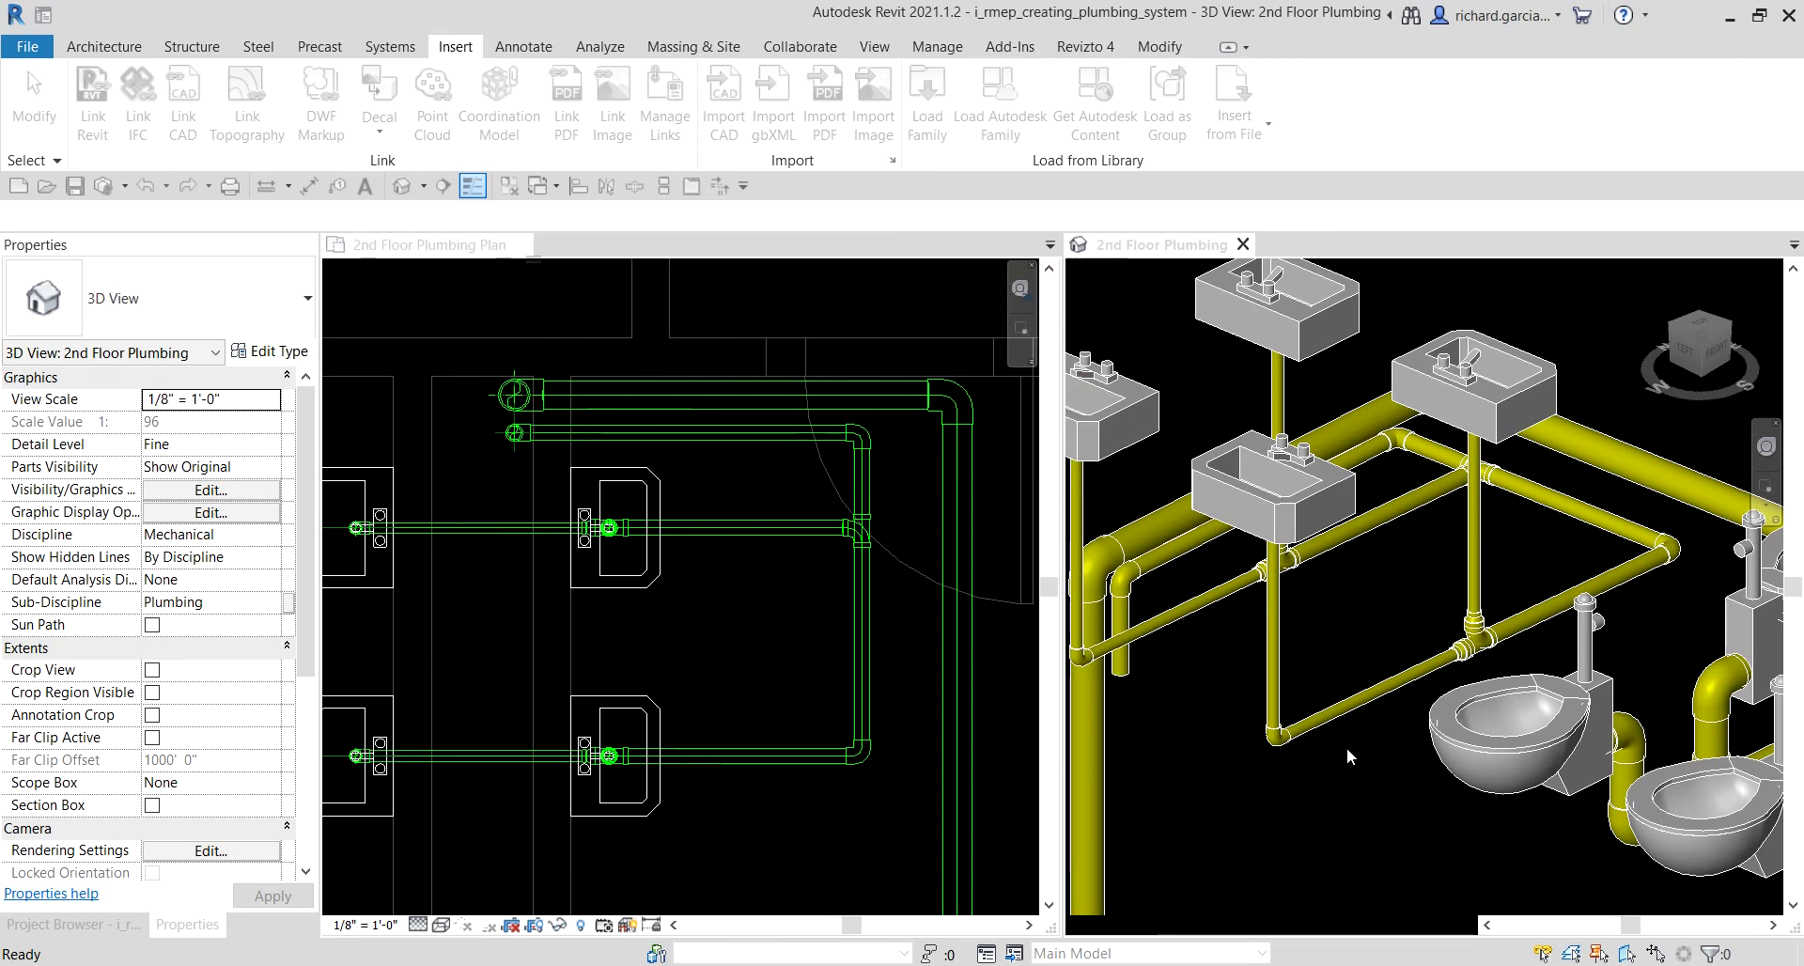
click(1053, 585)
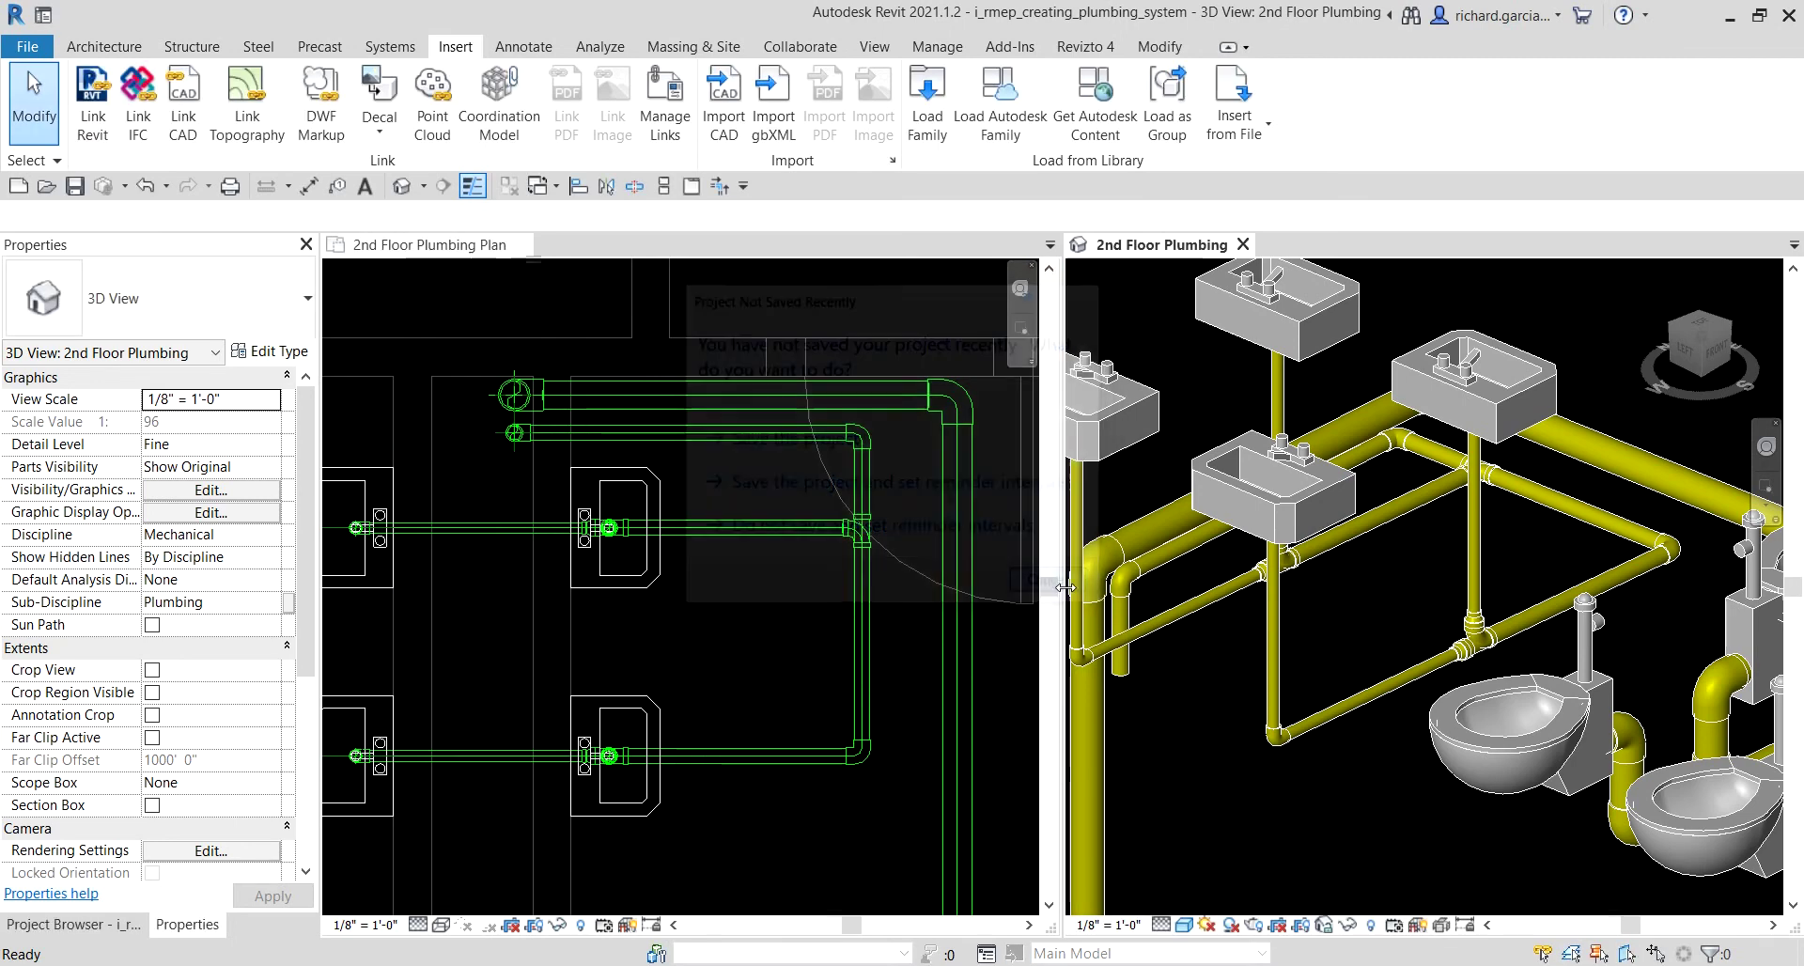
Step: Delete the elbow joining the front lavatory's vertical drain pipe to the horizontal branch in the 3D view
scroll(1301, 742, up, 3)
drag(1215, 810, 1351, 691)
key(Delete)
scroll(1308, 663, down, 2)
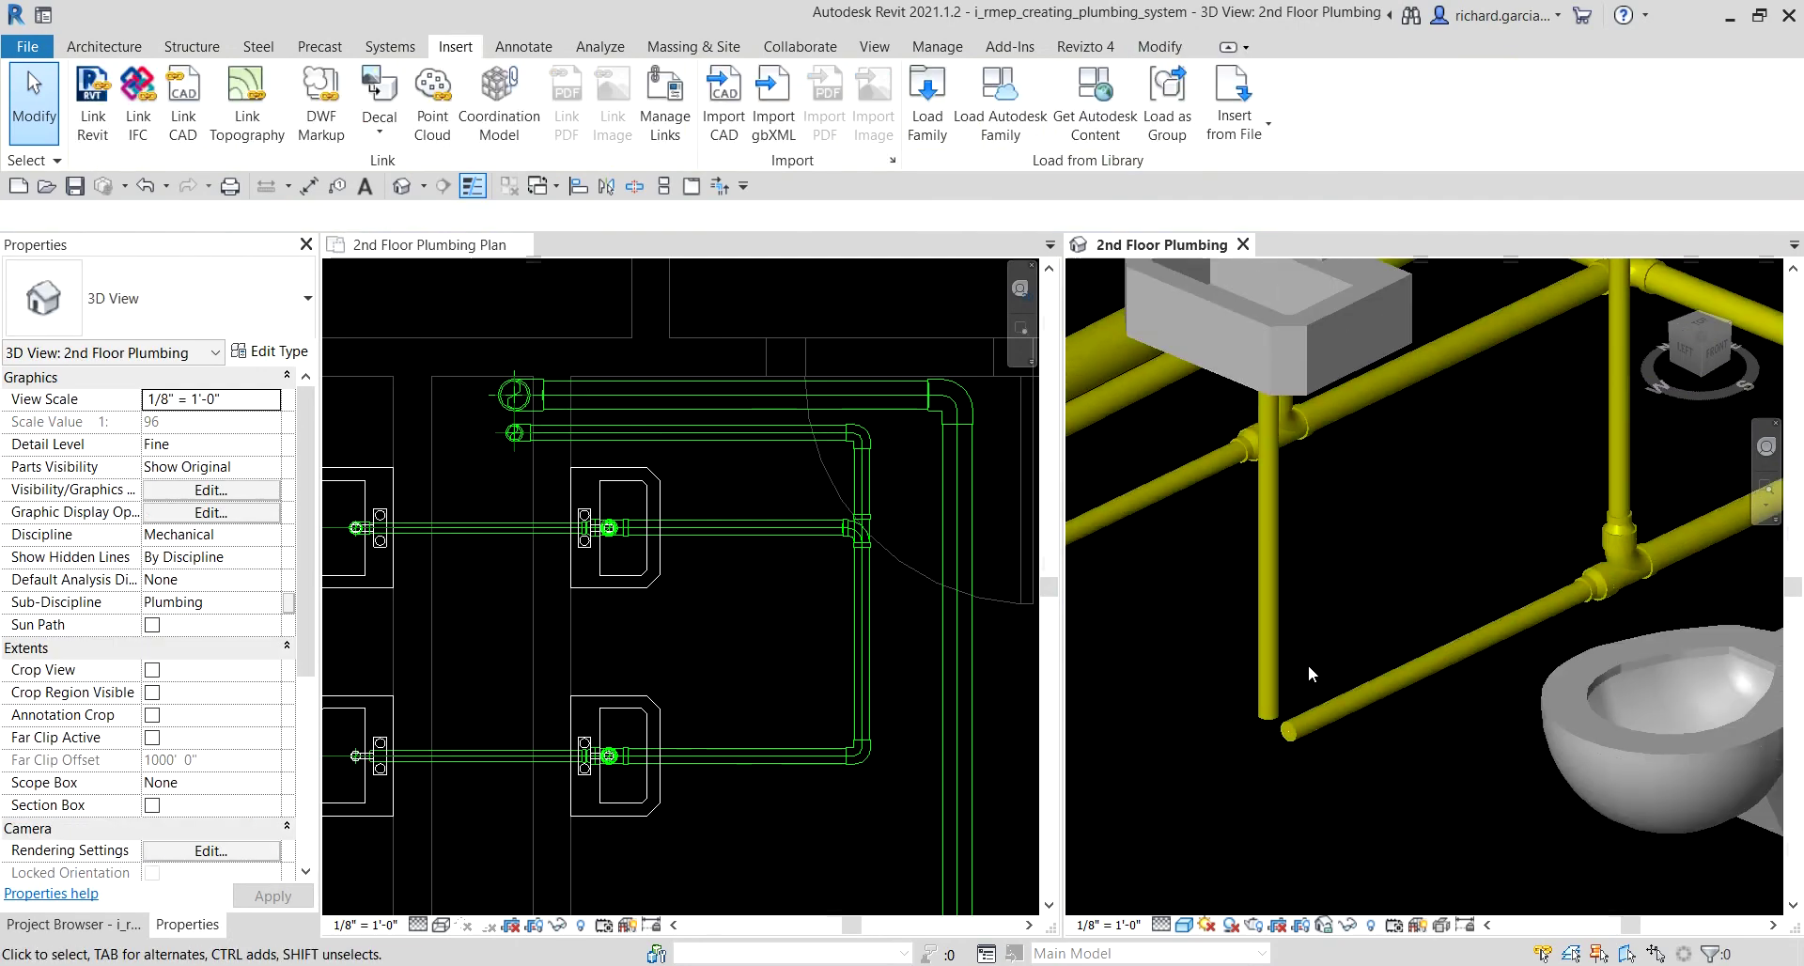
Step: Place an M_Trap P - PVC - Sch 40 - DWV pipe fitting on the open lower end of the lavatory's vertical drain
scroll(1404, 527, down, 3)
mouse_move(1404, 526)
shift+middle_down()
mouse_move(1357, 564)
mouse_move(1369, 531)
mouse_move(1380, 543)
shift+middle_up()
click(391, 47)
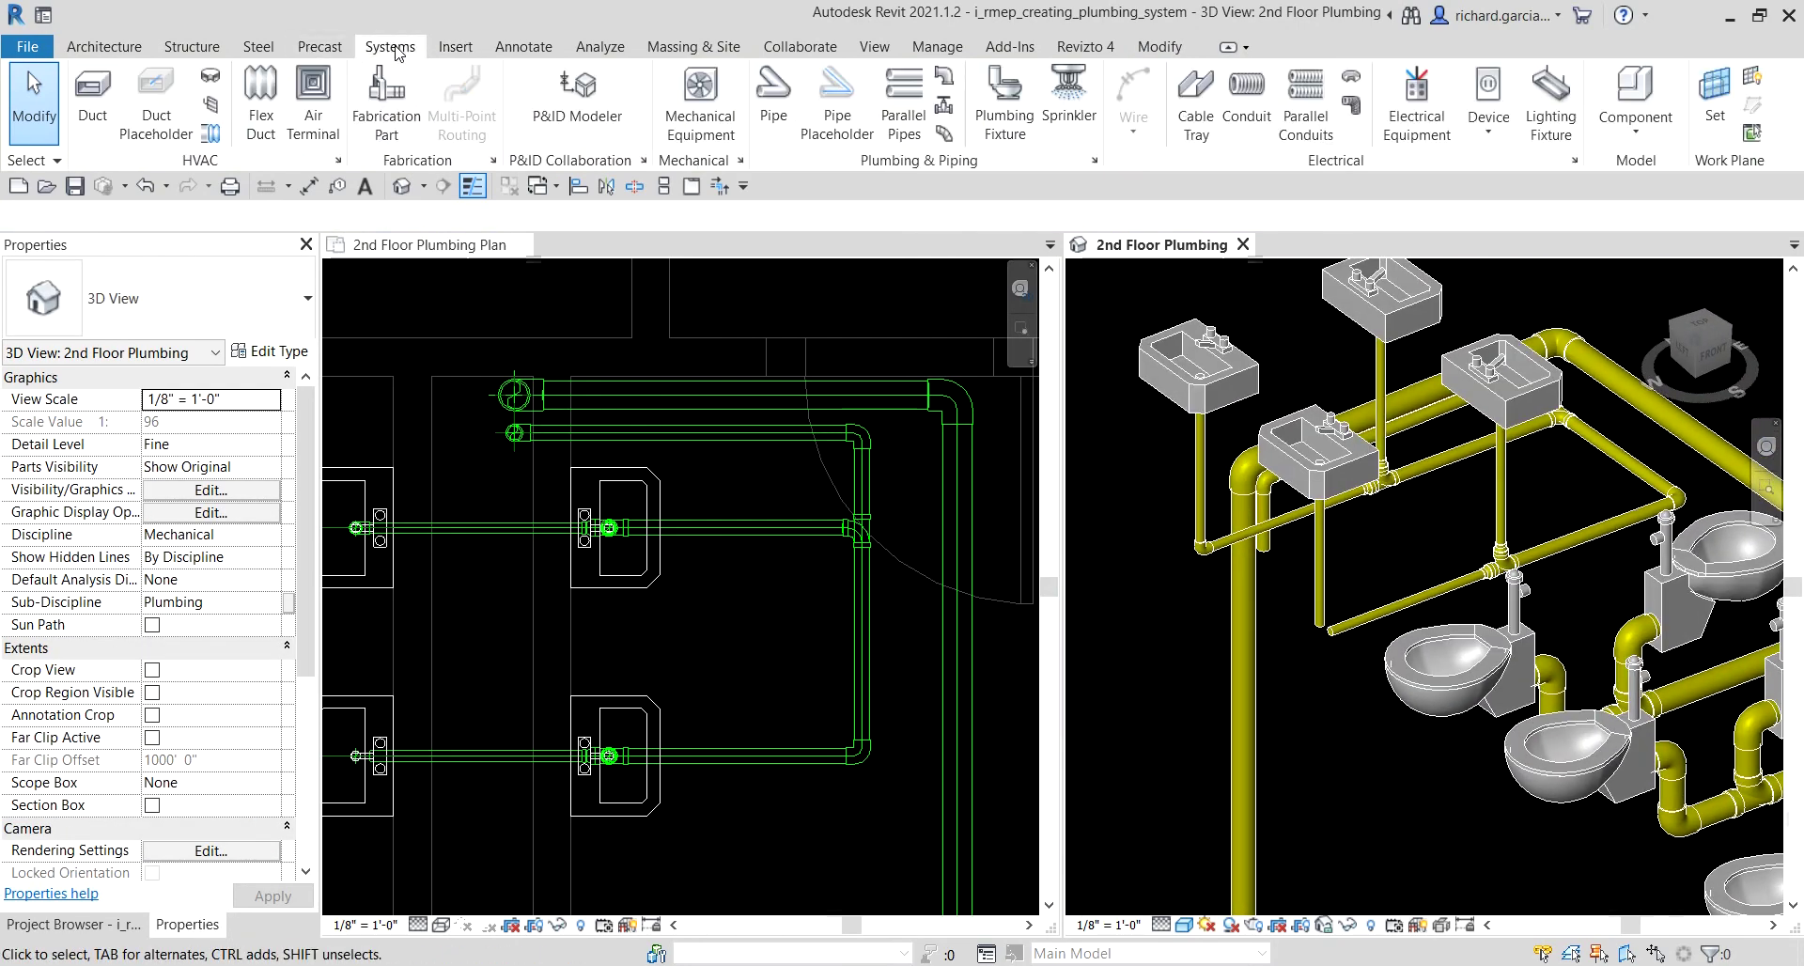
click(956, 75)
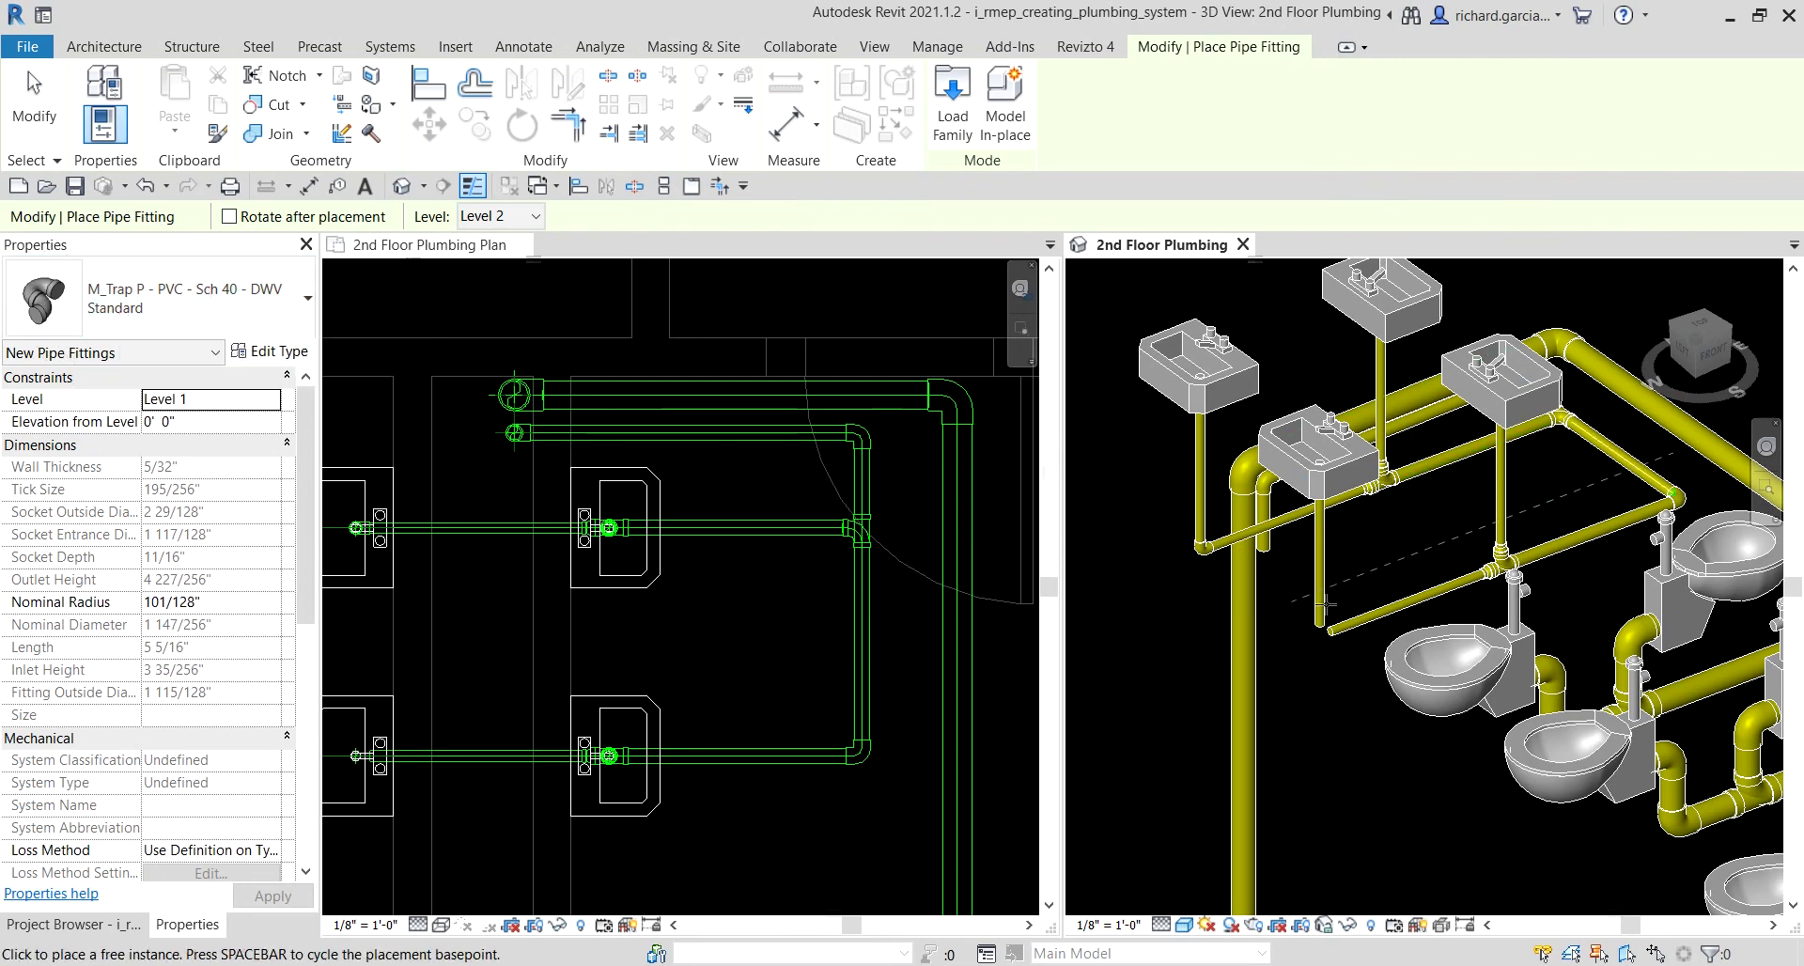
scroll(1299, 613, up, 5)
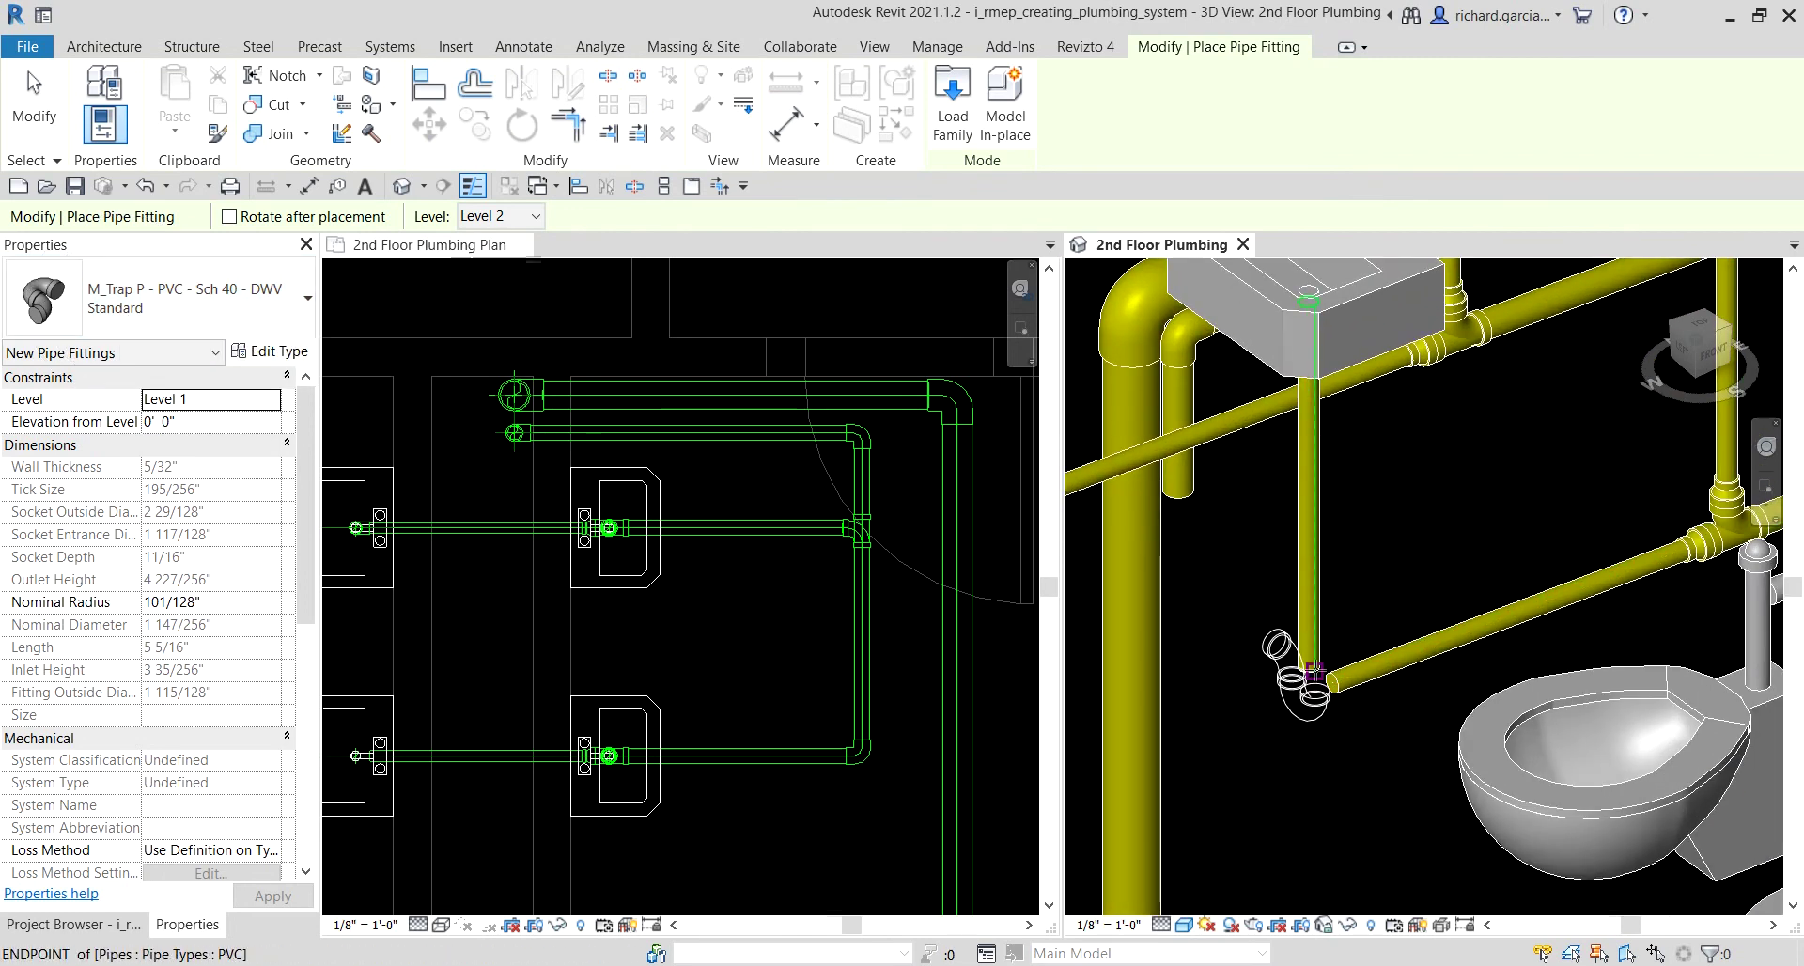
click(1314, 673)
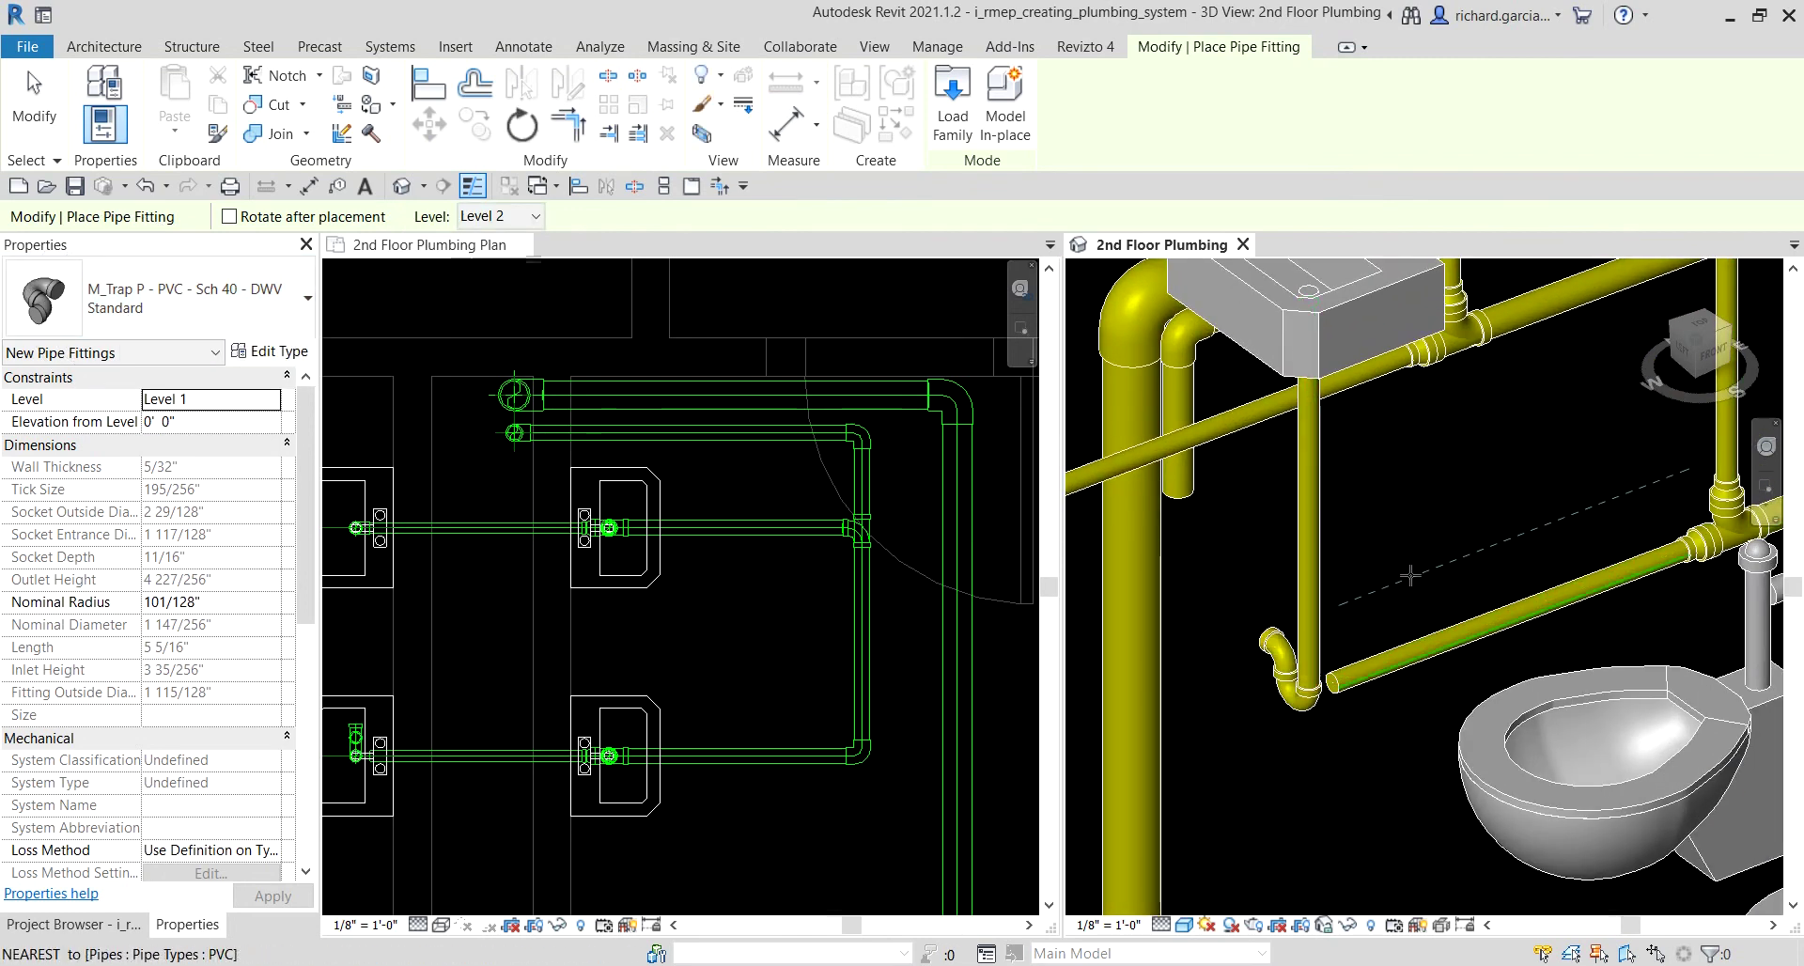
key(Escape)
key(Escape)
Step: Rotate the P-trap in plan until its outlet points toward the faucet side of the lavatory
scroll(1295, 650, up, 4)
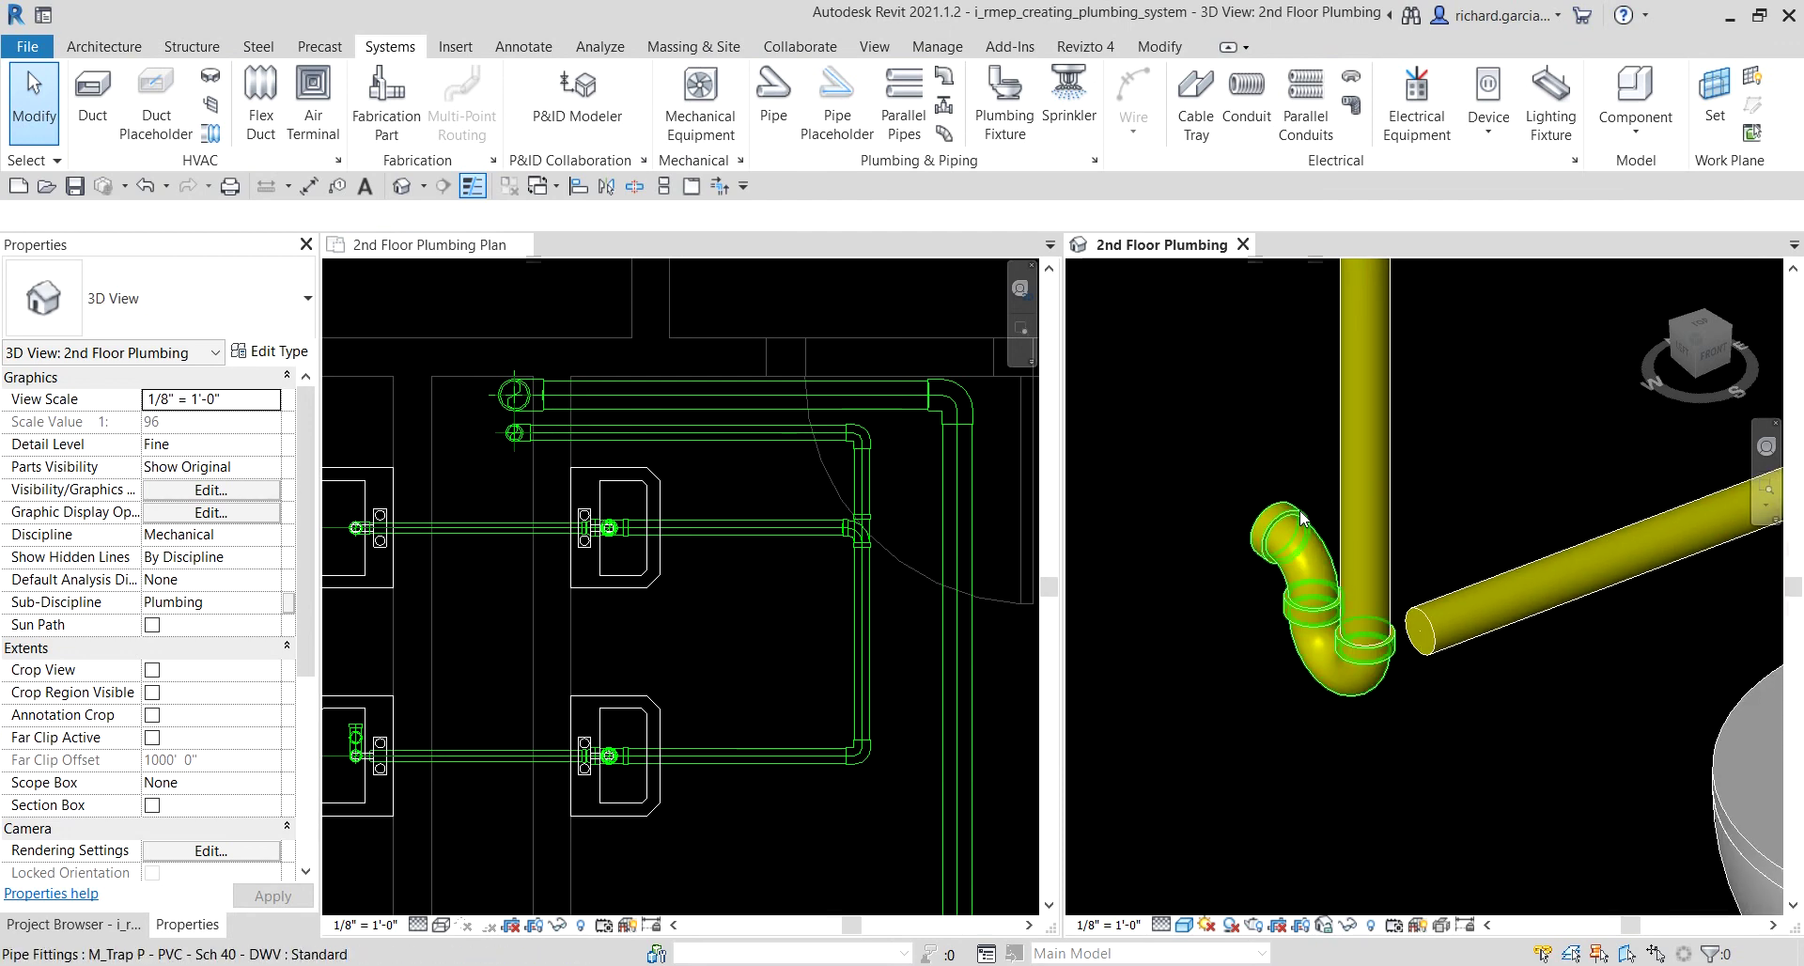
click(1303, 519)
scroll(461, 691, up, 5)
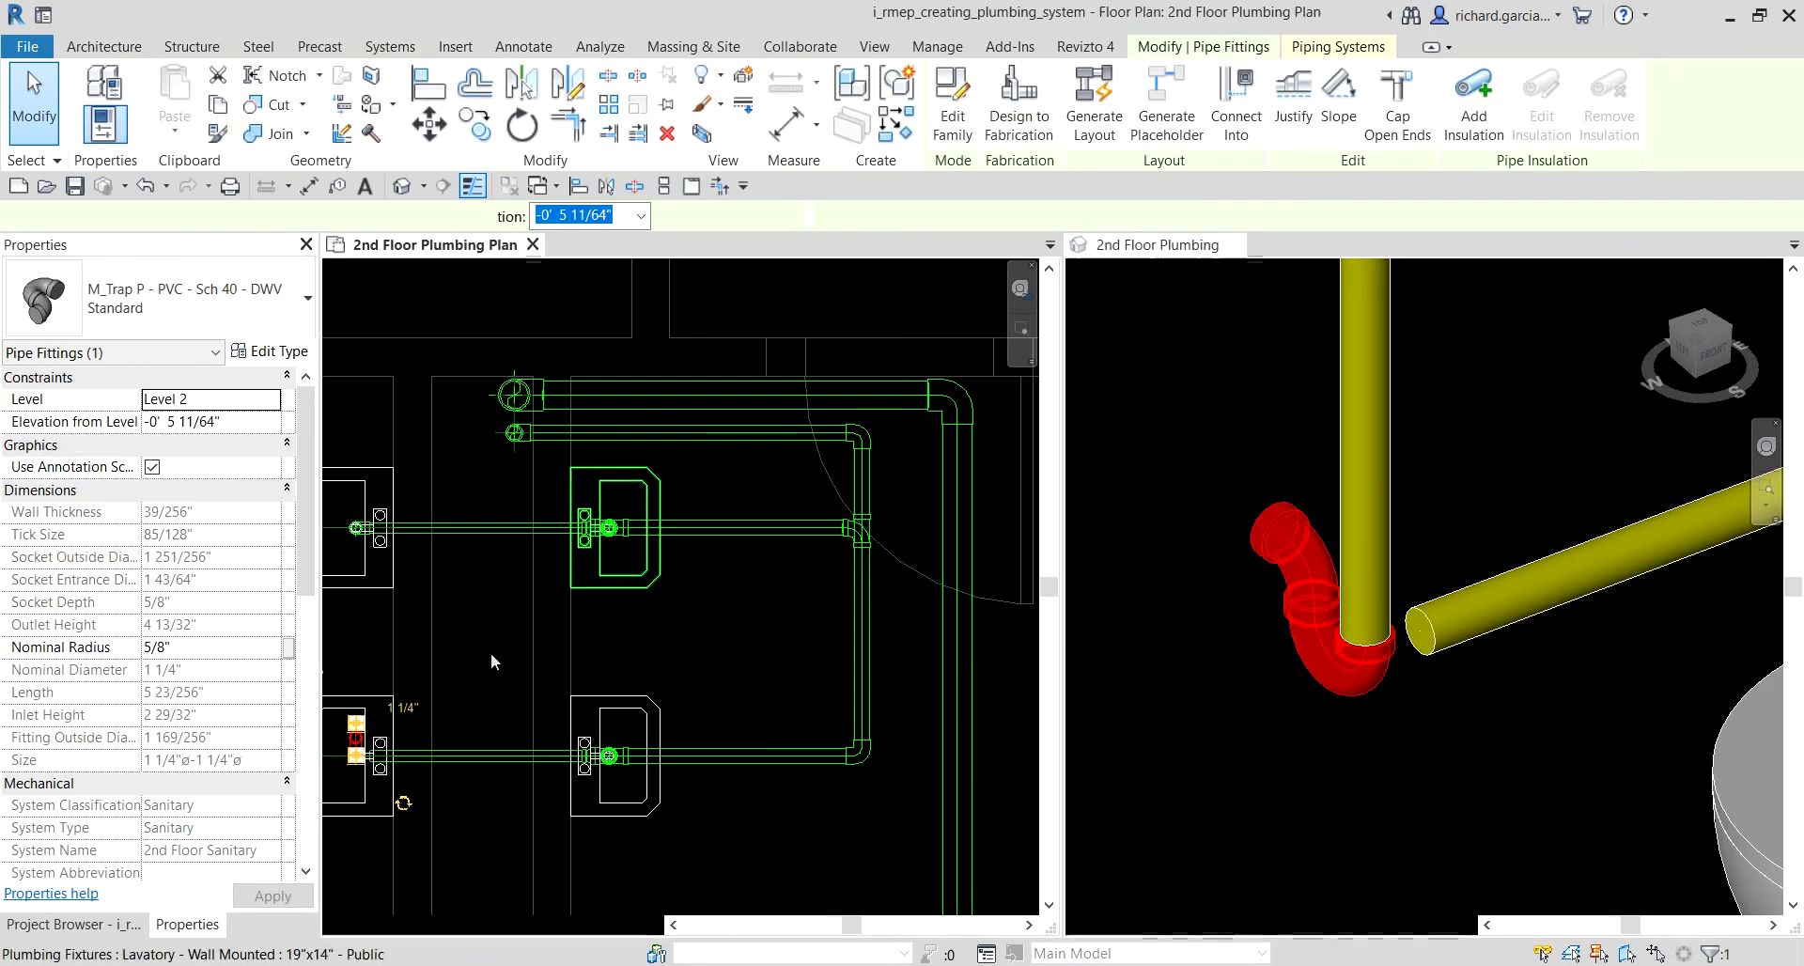
click(868, 839)
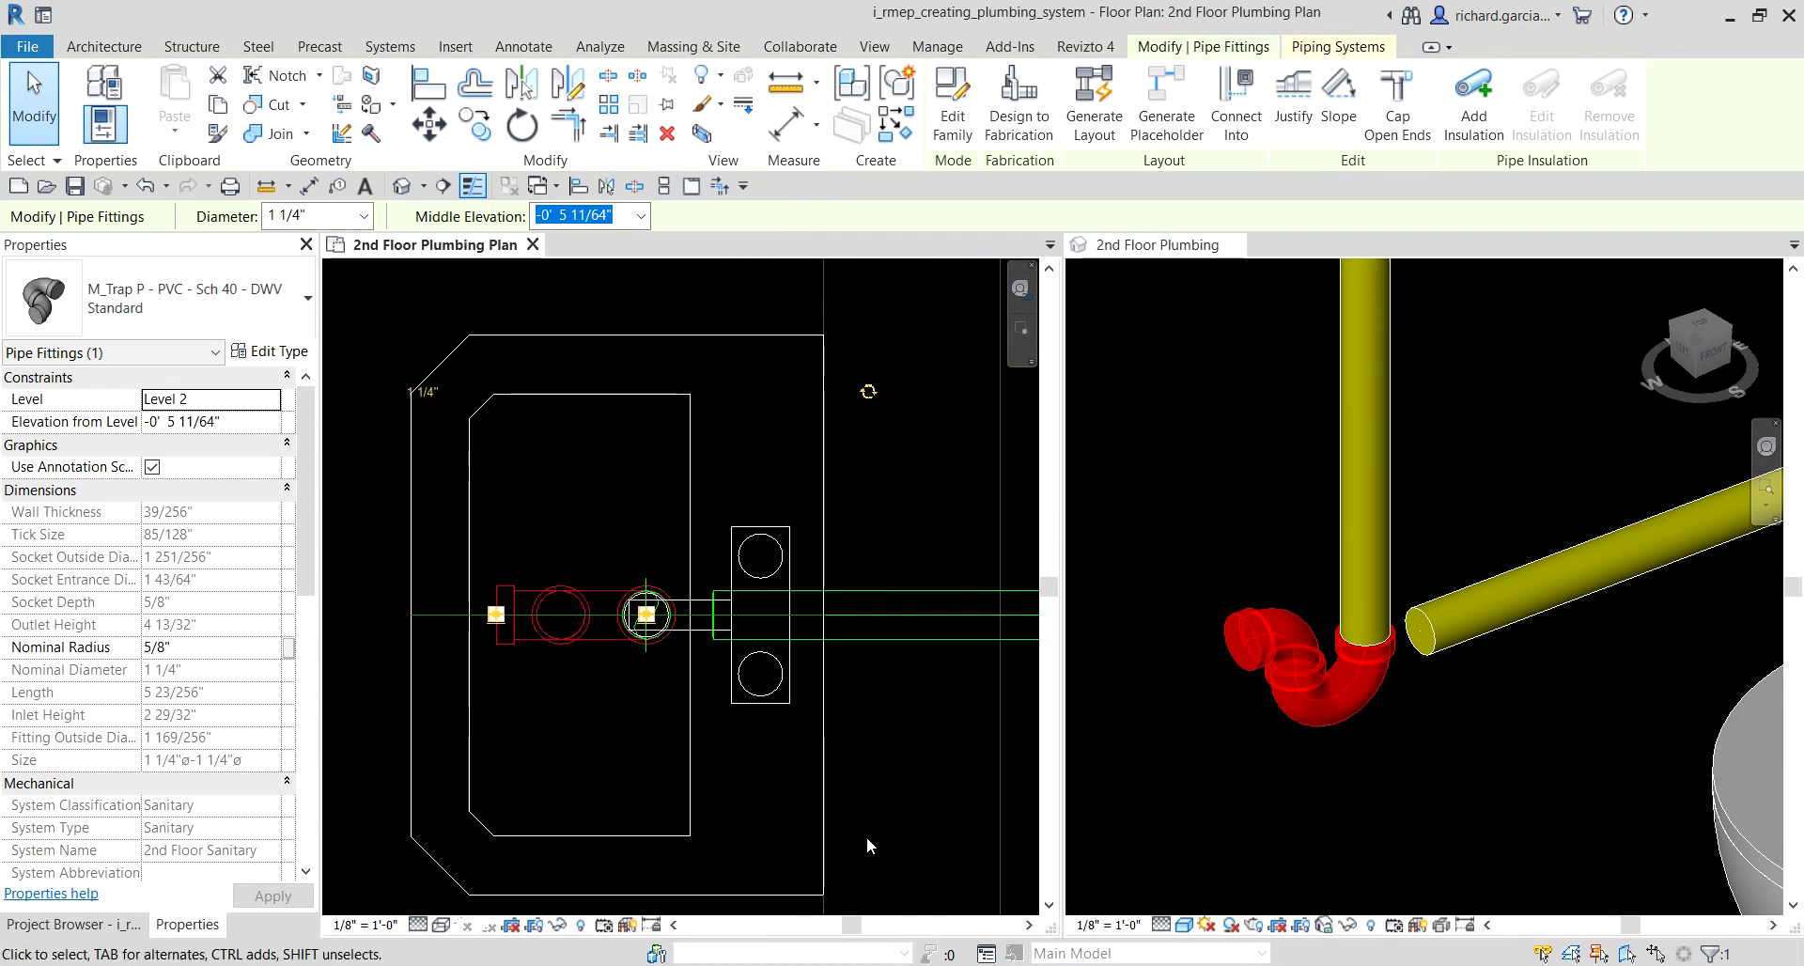
click(869, 393)
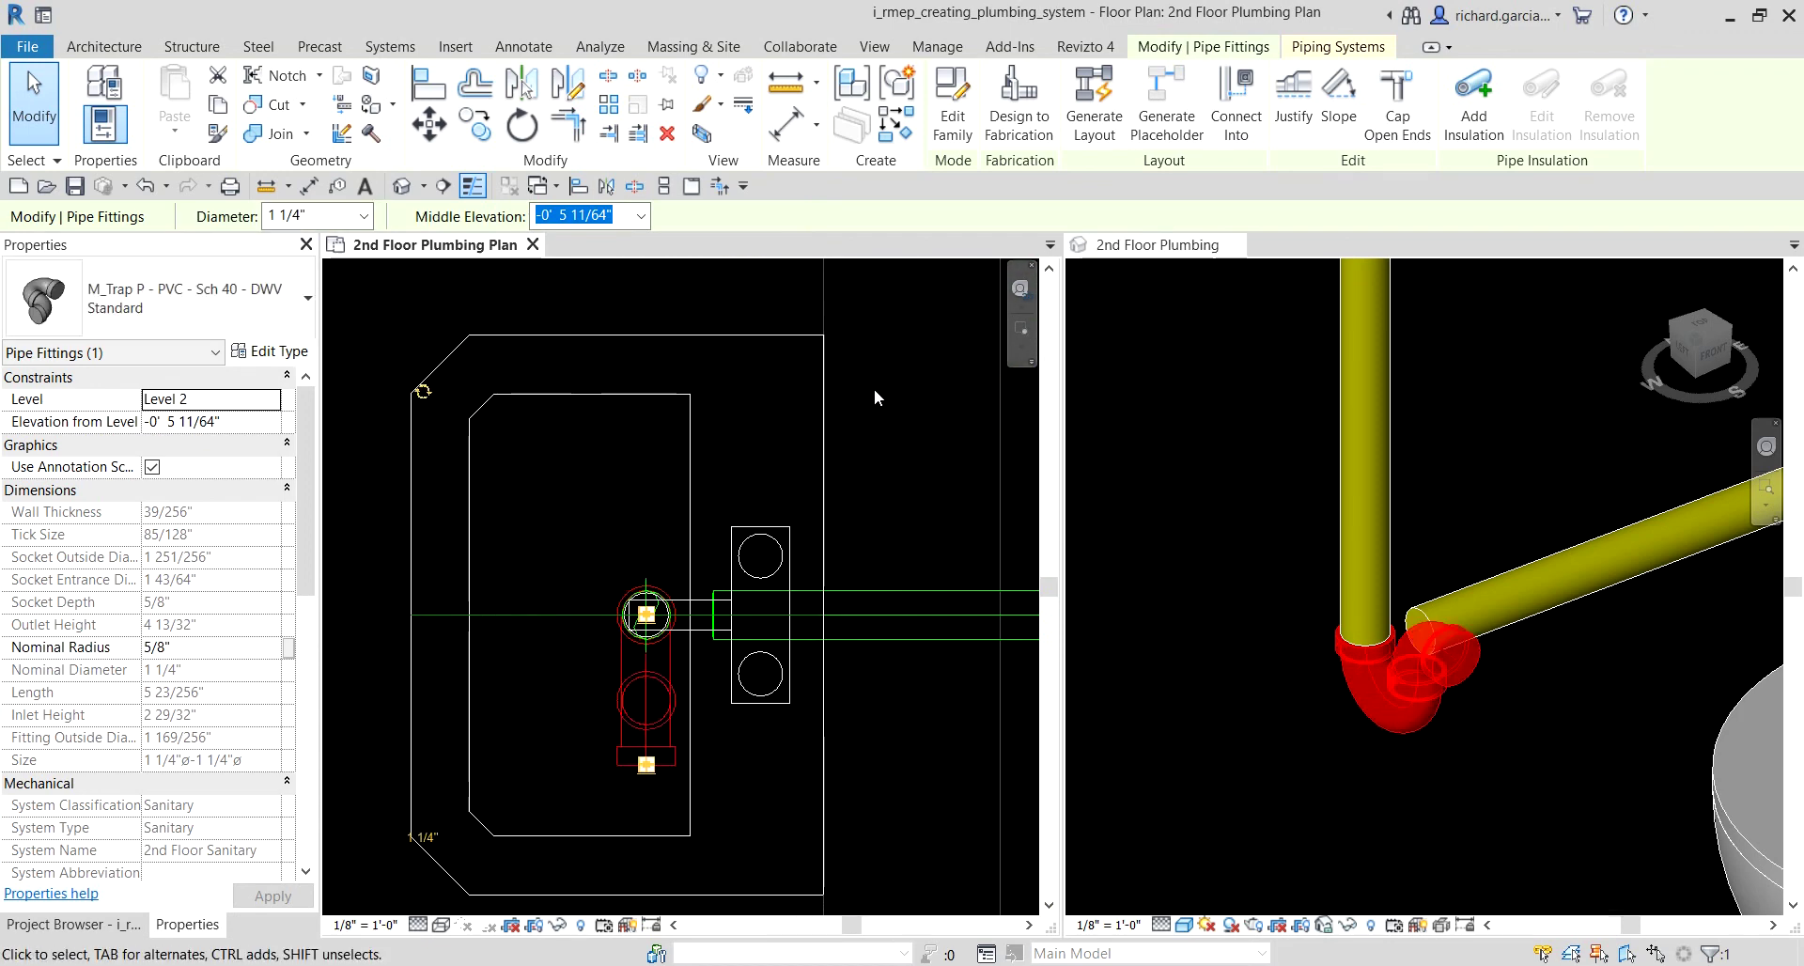
click(422, 393)
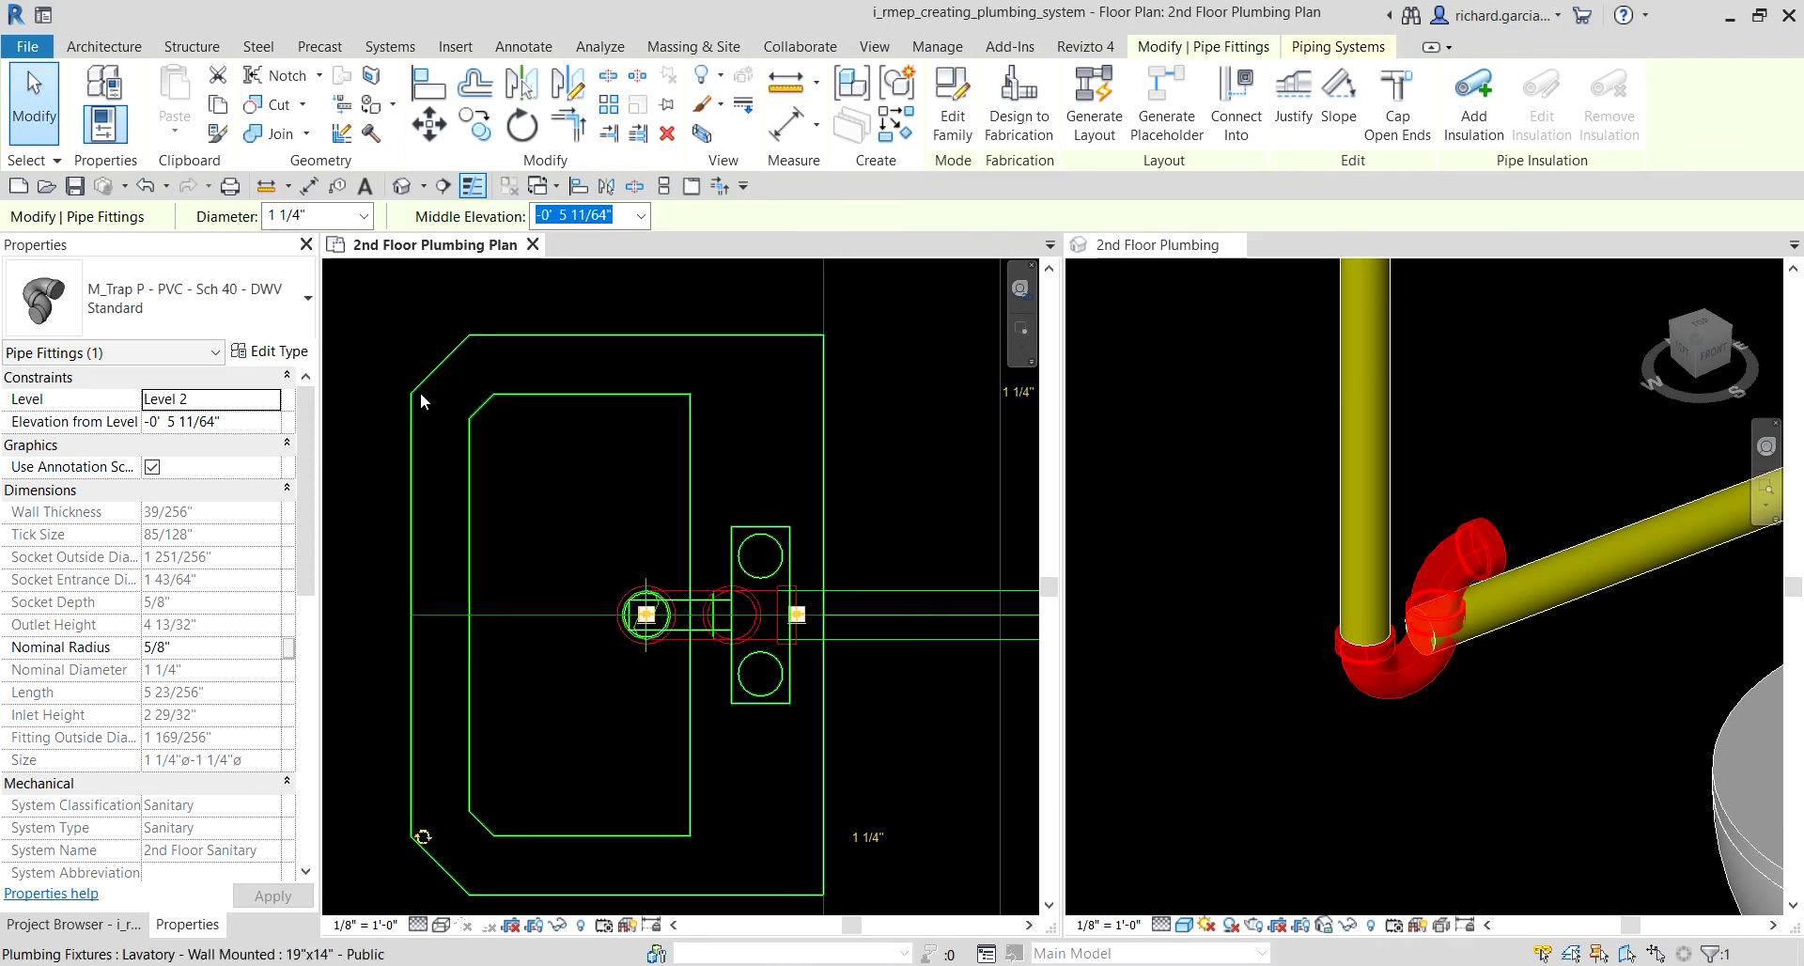
Step: Move the P-trap up its drain pipe to just below the lavatory, at an elevation of about 2' 0 53/64"
scroll(1487, 432, down, 5)
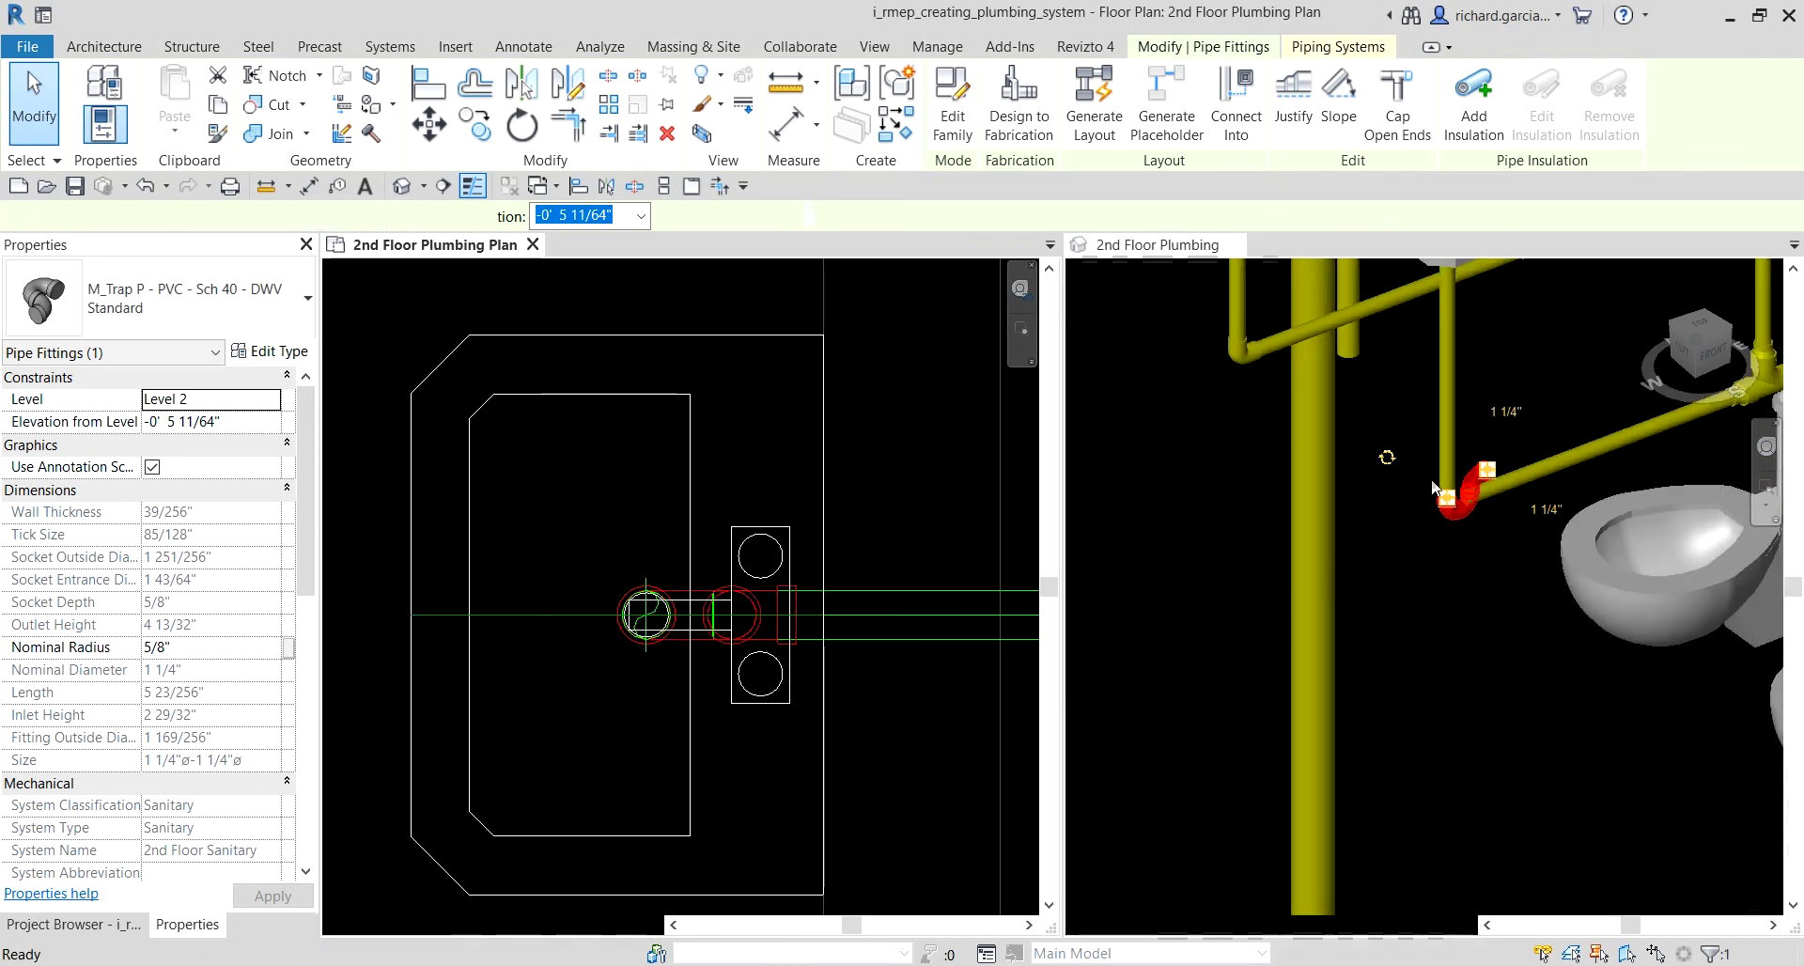
scroll(1500, 430, down, 3)
scroll(1264, 673, up, 8)
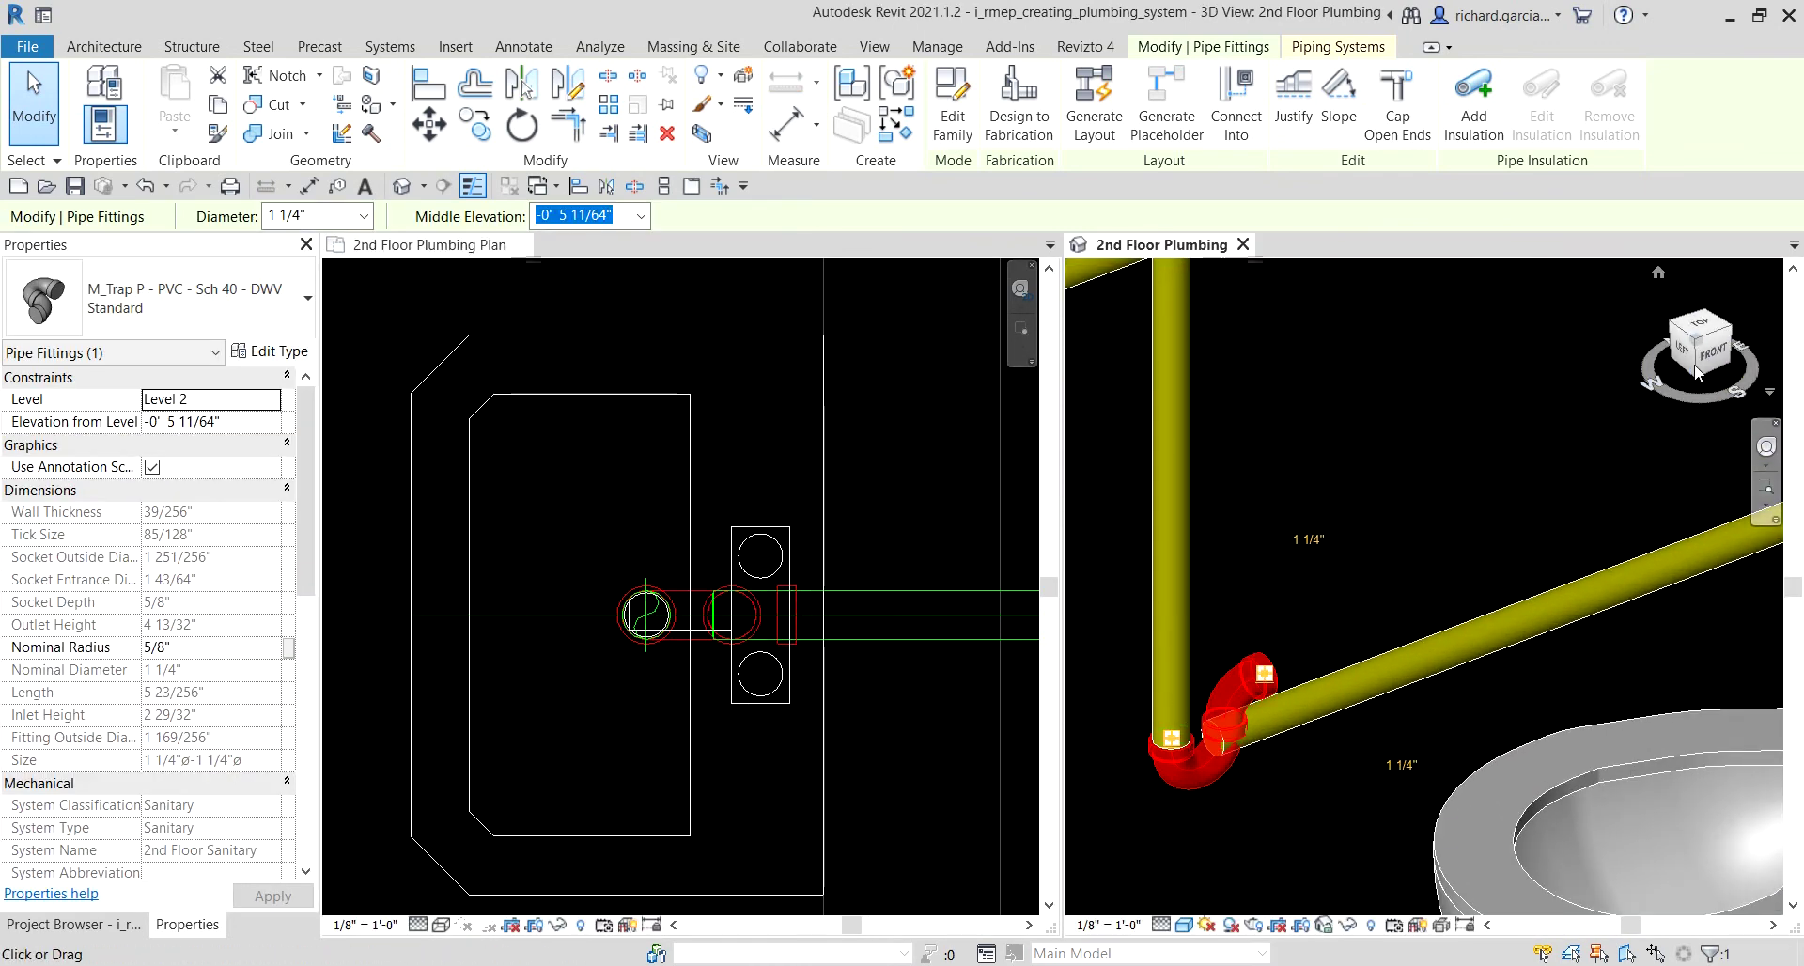
click(1697, 358)
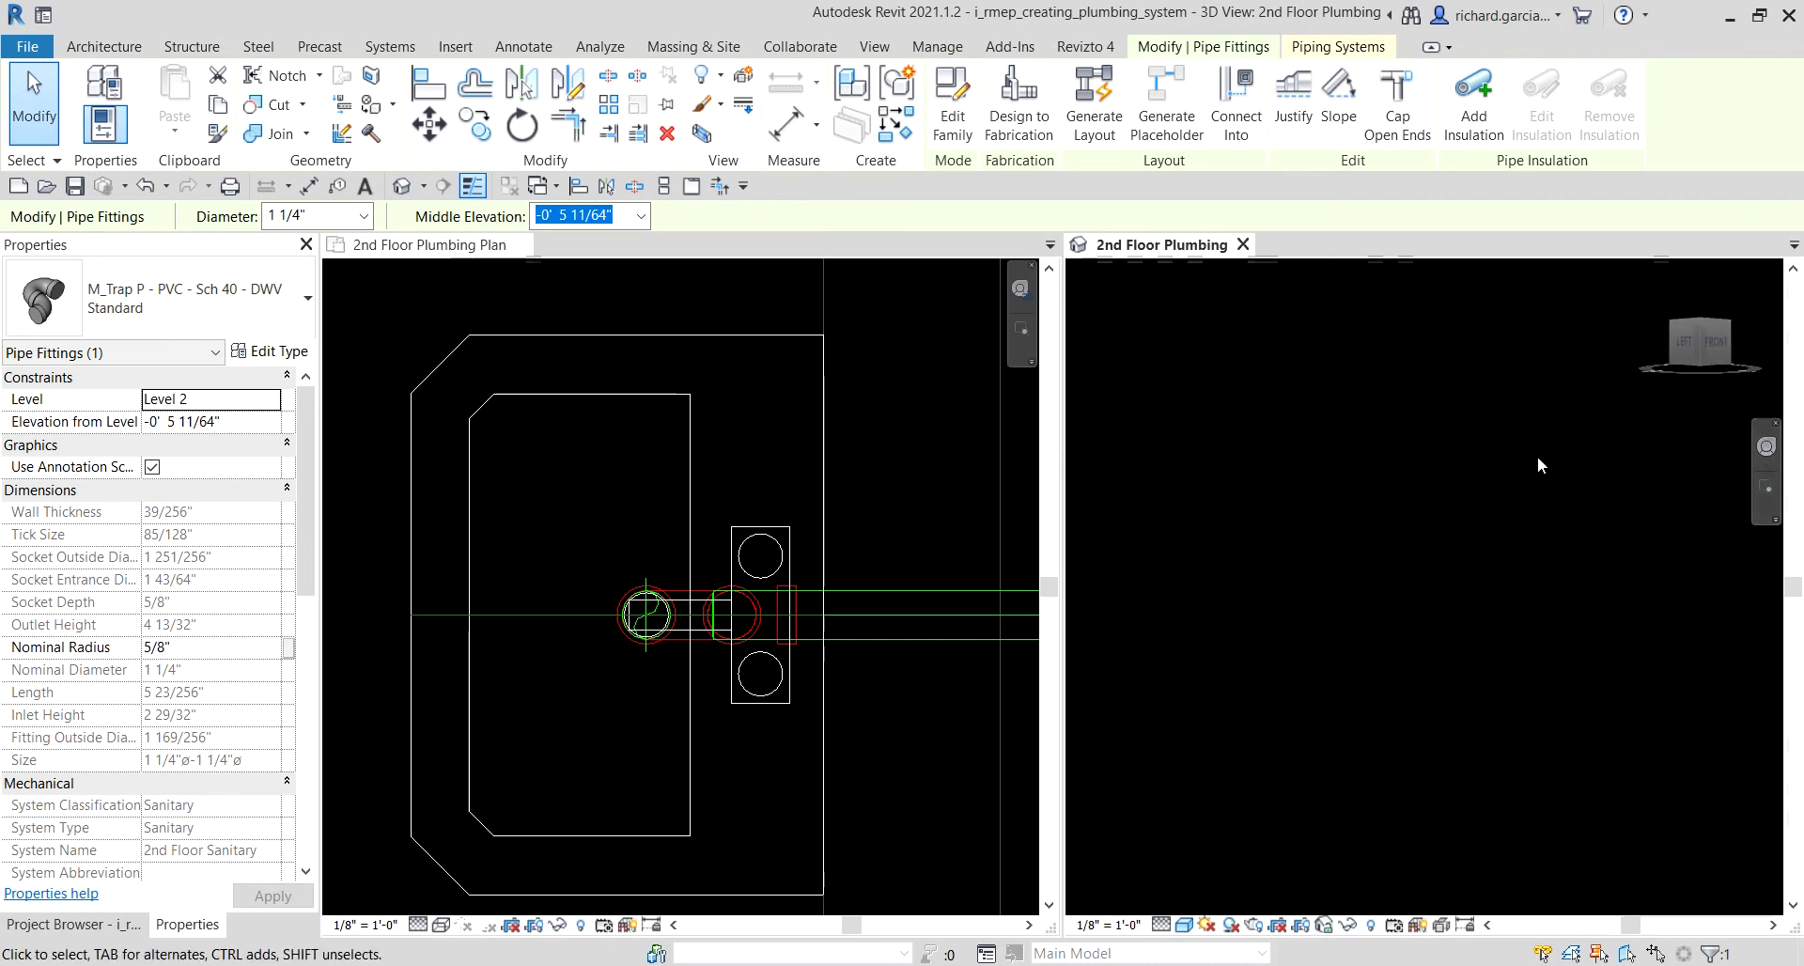
scroll(1372, 550, down, 3)
middle_drag(1372, 550, 1324, 675)
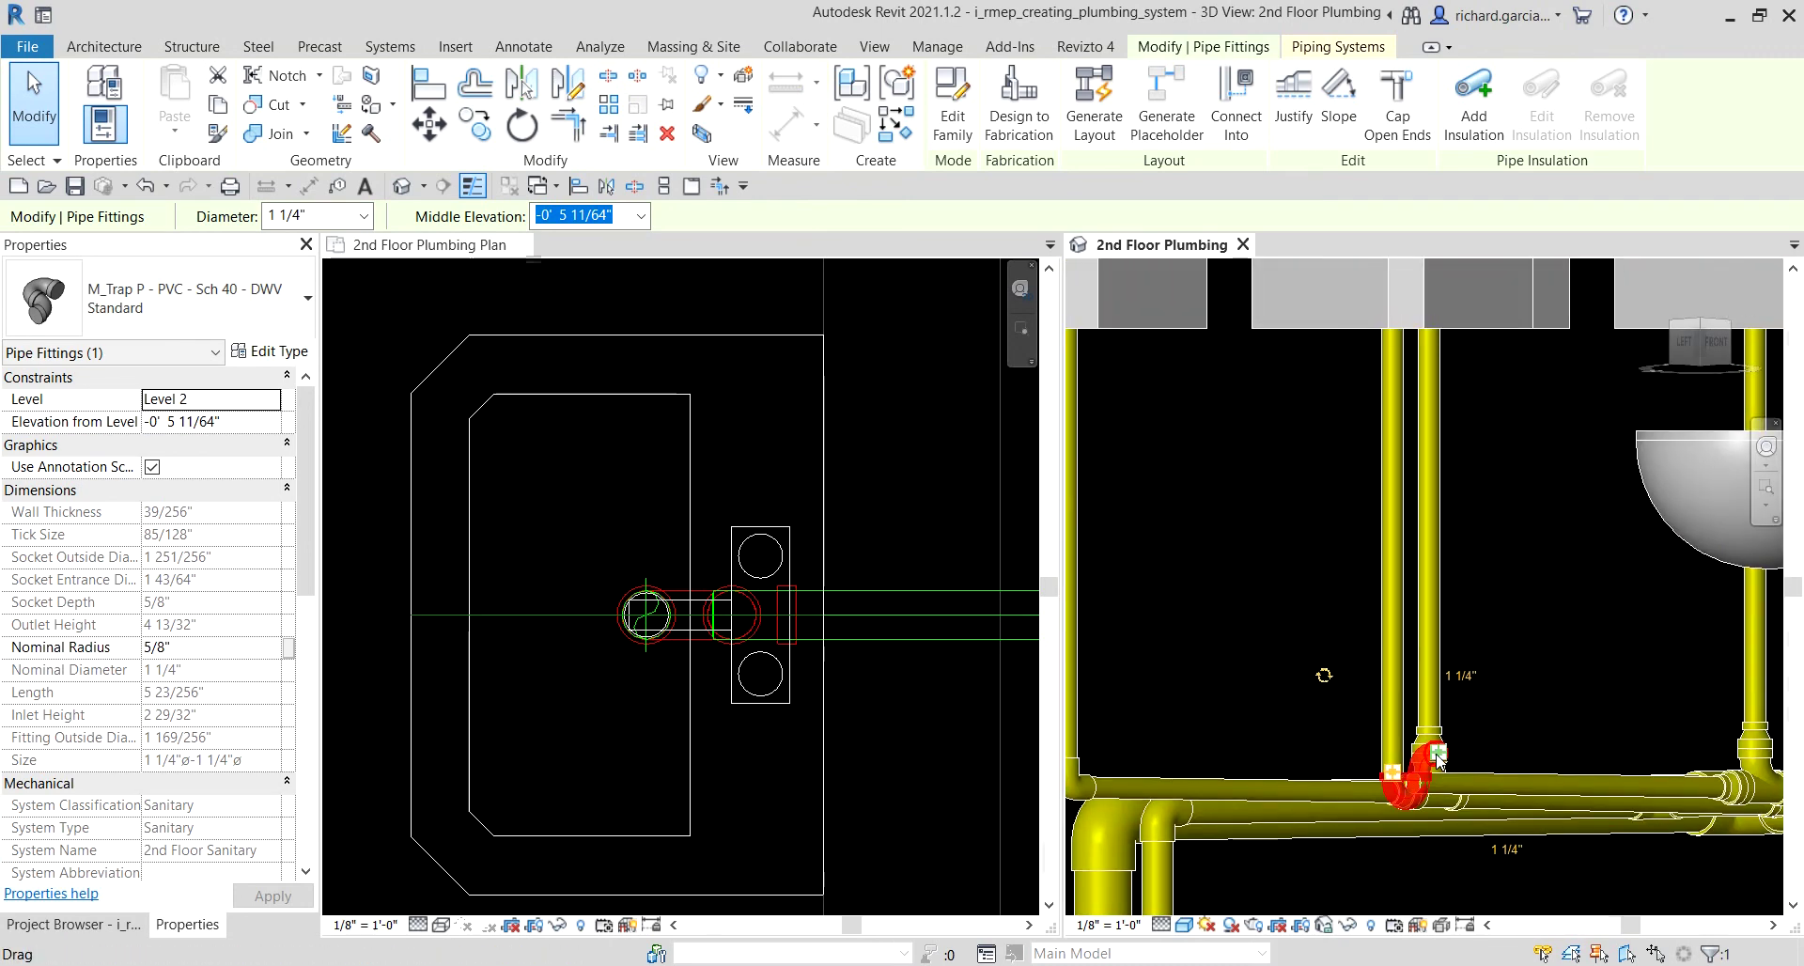
drag(1439, 758, 1438, 368)
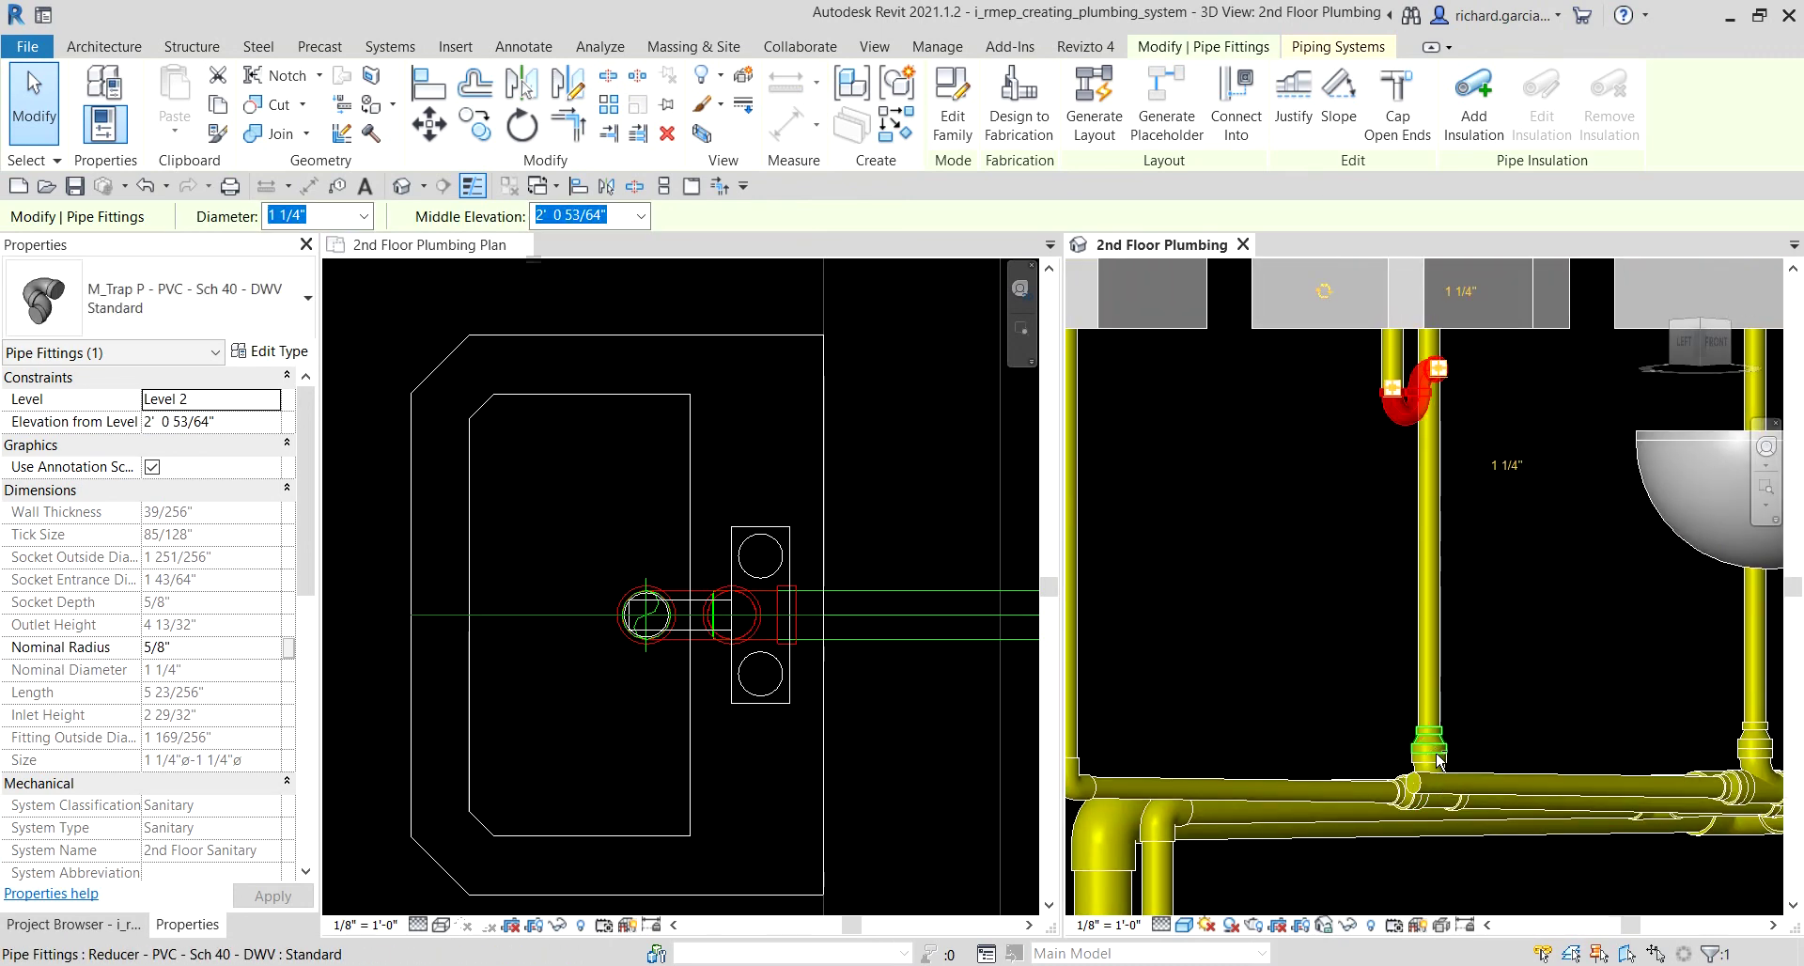
key(Escape)
Step: Start a pipe from the P-trap's open outlet, turn its slope off, and leave the pipe command
shift+middle_drag(1487, 538, 1323, 636)
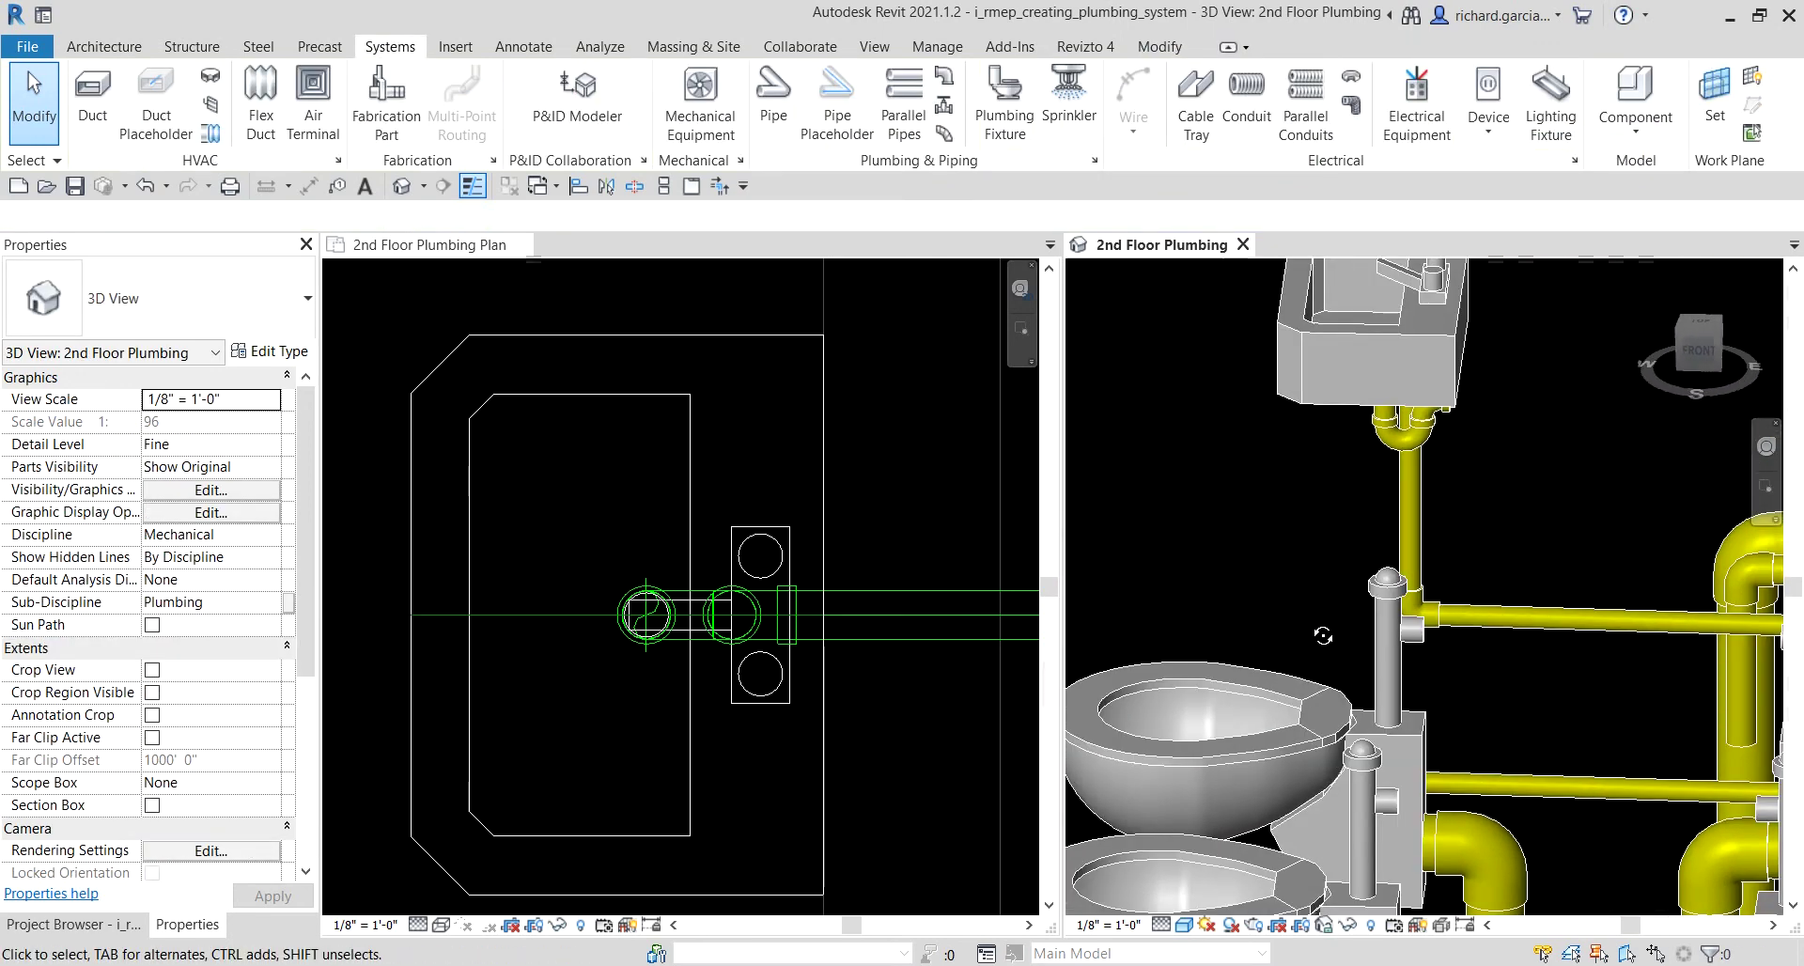
scroll(1410, 351, up, 3)
click(1402, 333)
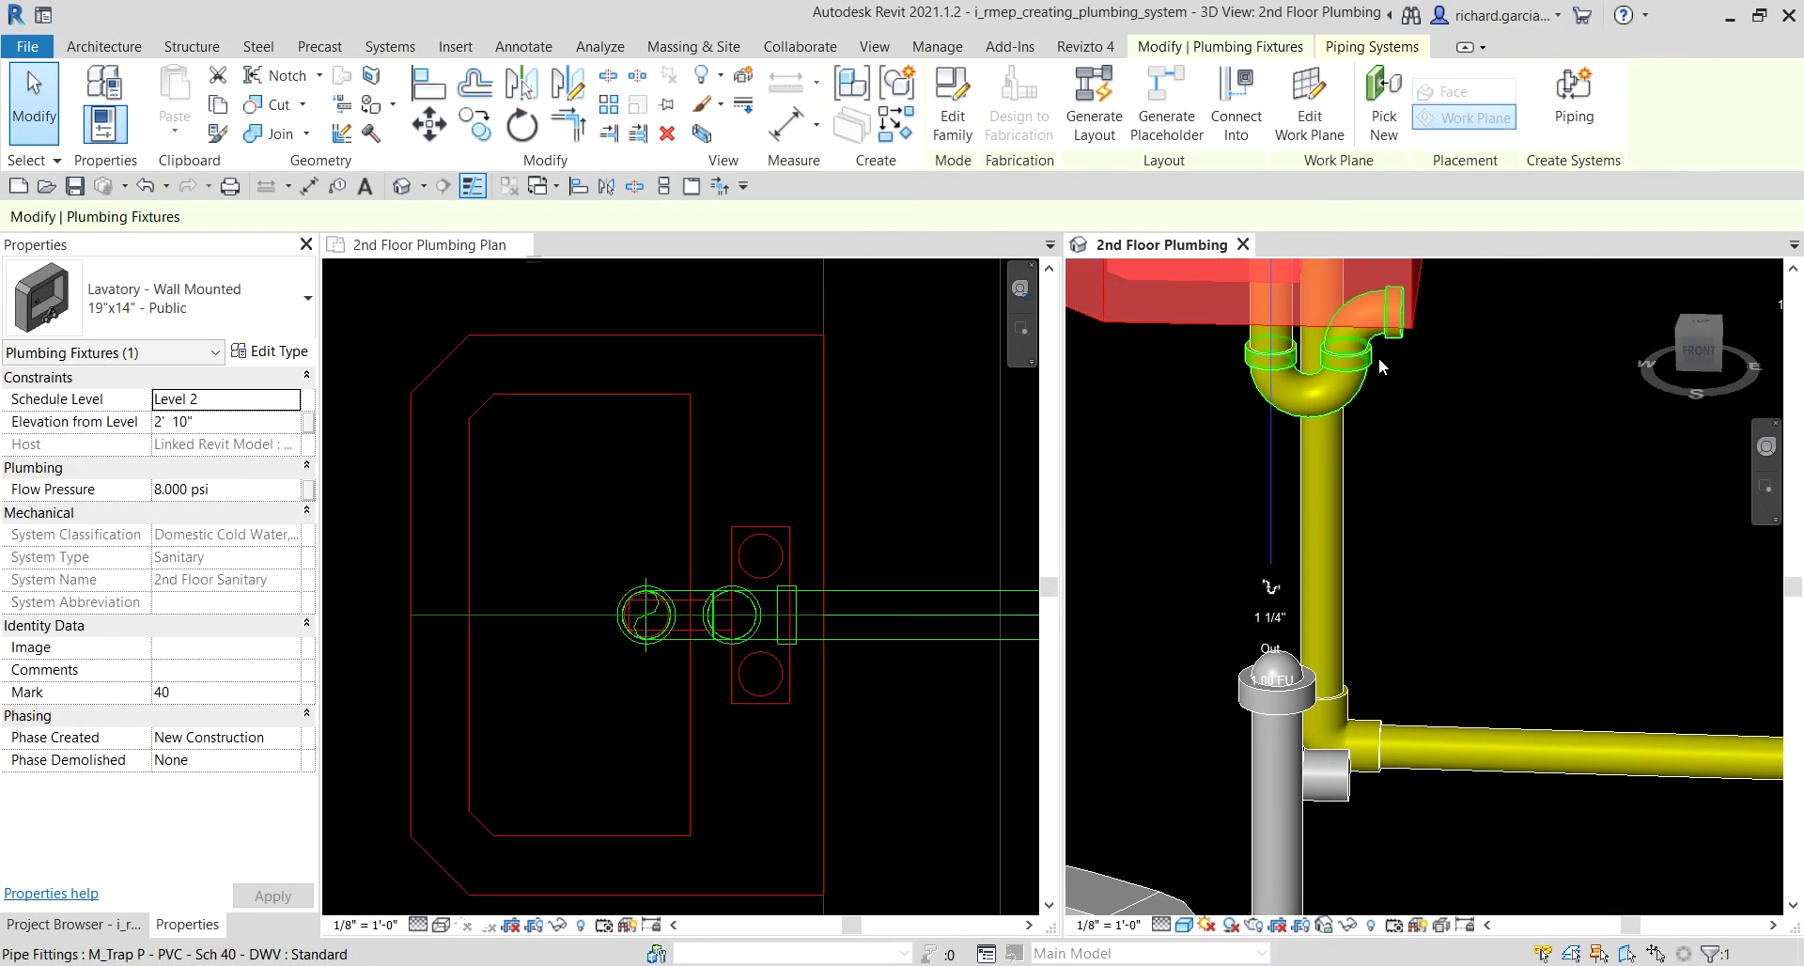
click(1380, 358)
scroll(1222, 507, up, 5)
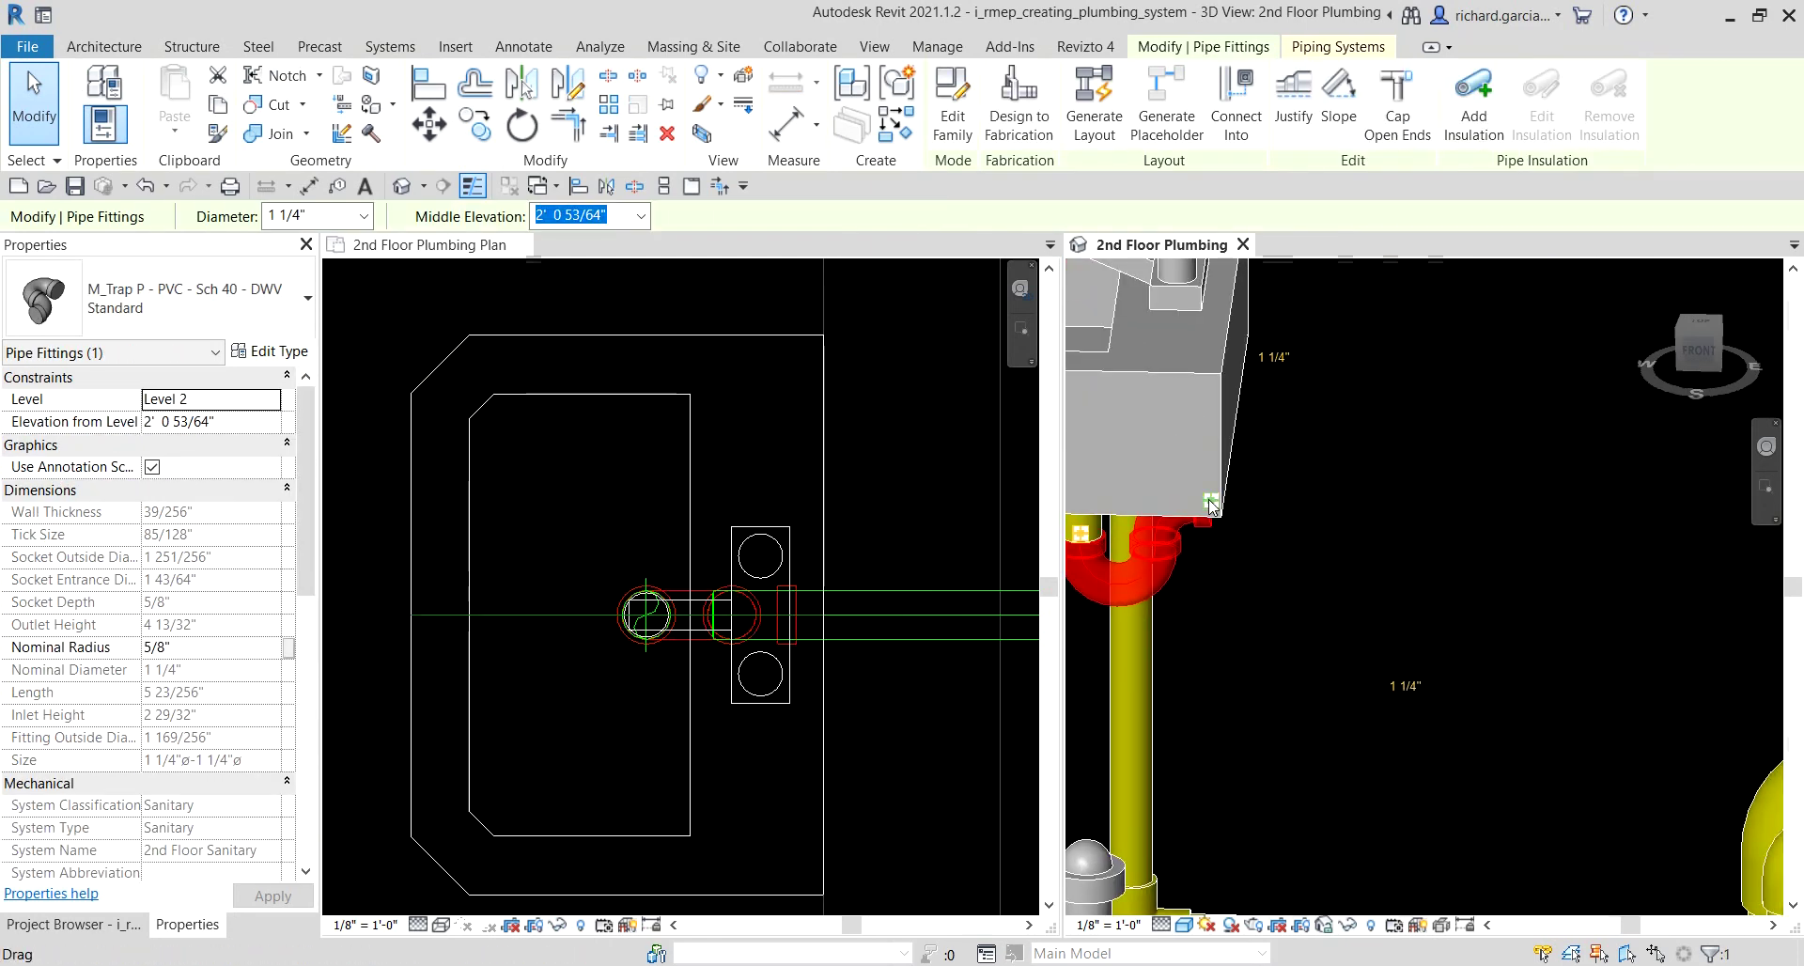
right_click(1209, 506)
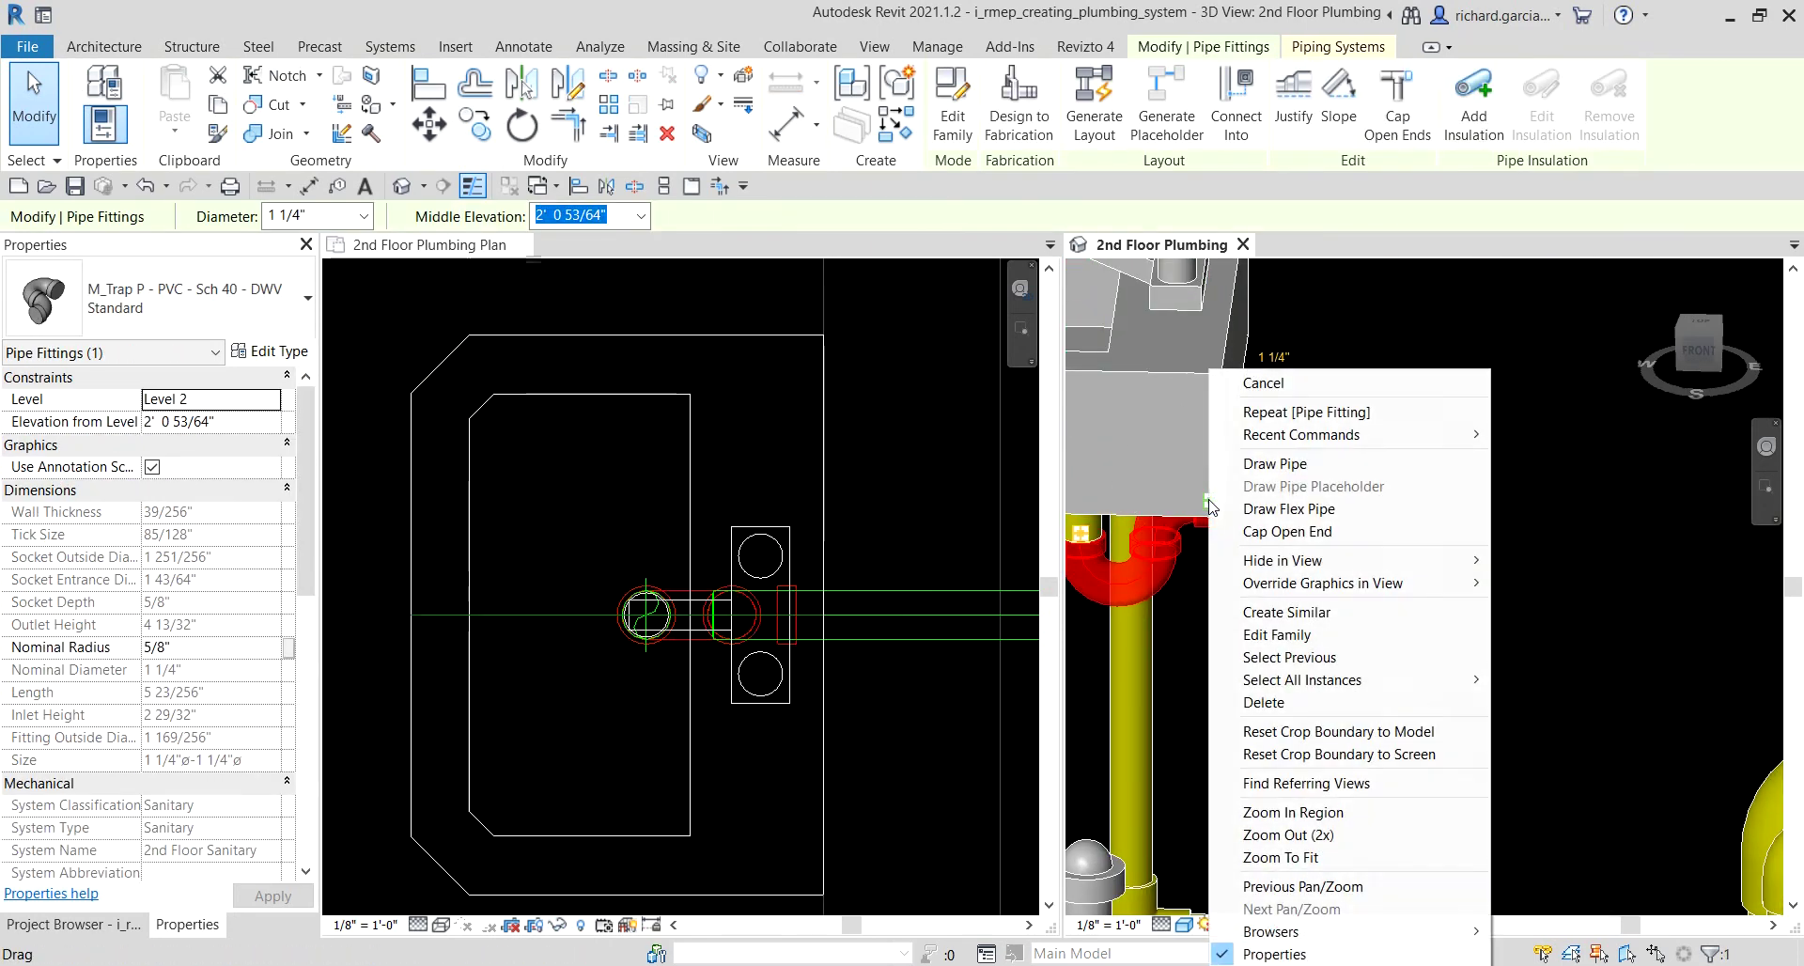
click(1298, 466)
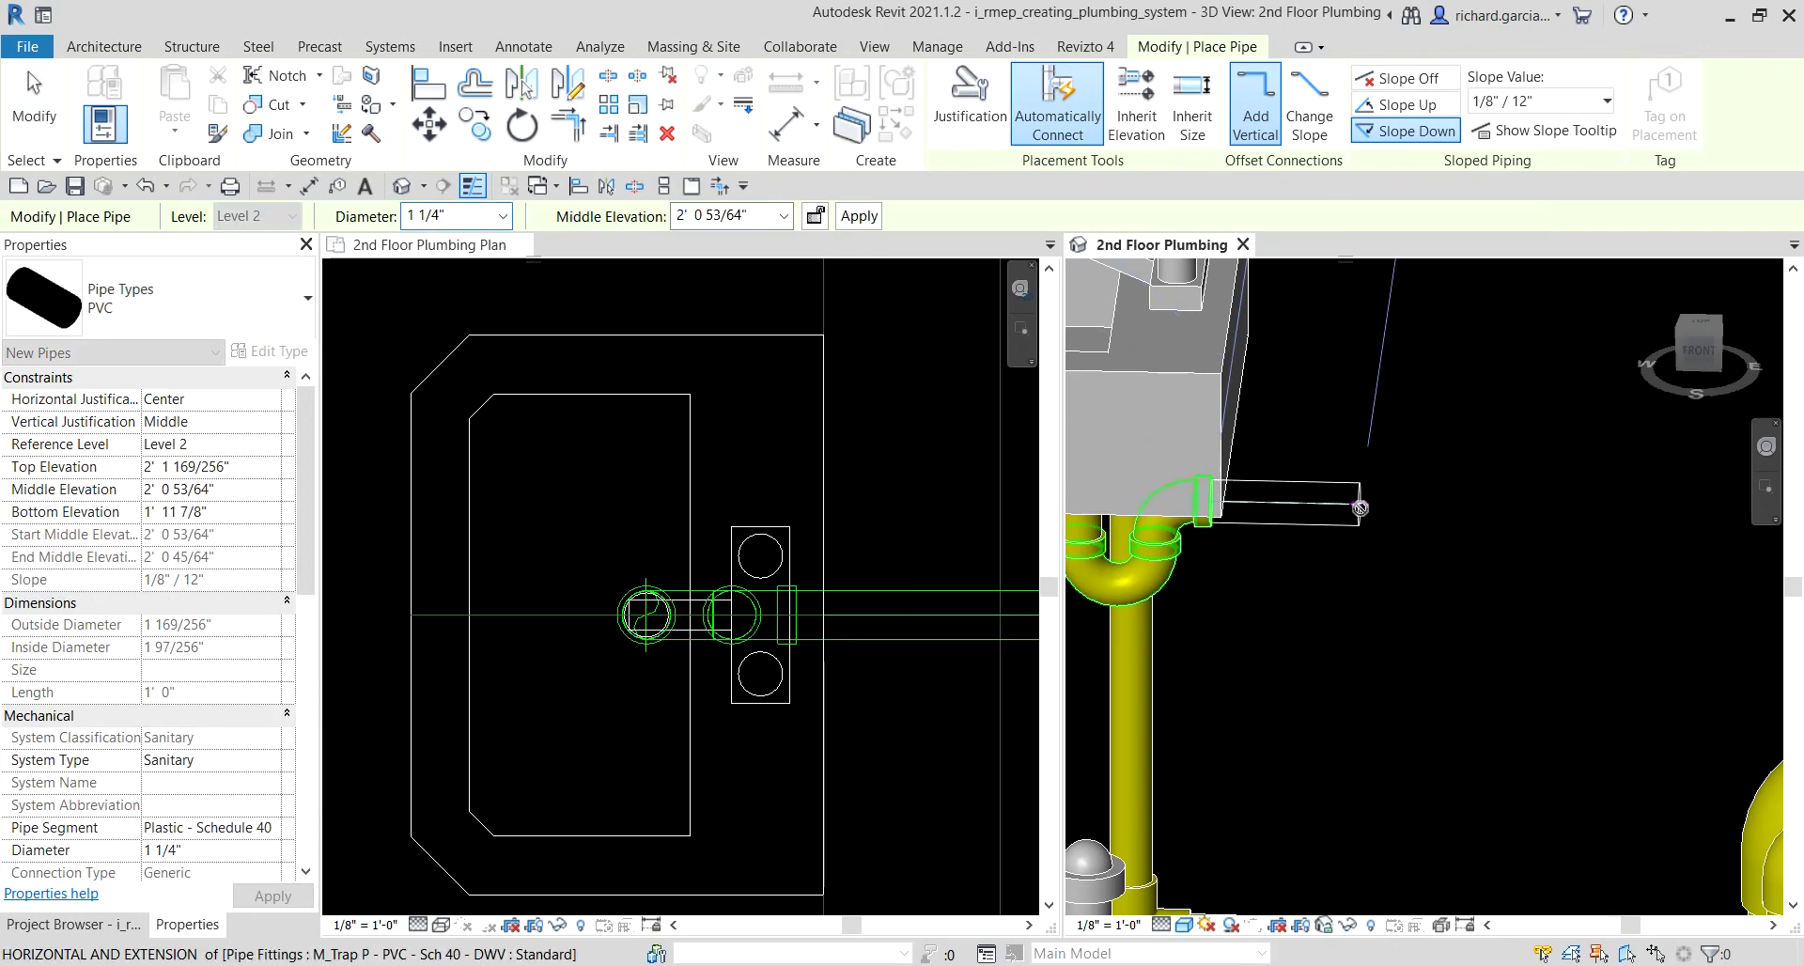
scroll(1360, 507, down, 2)
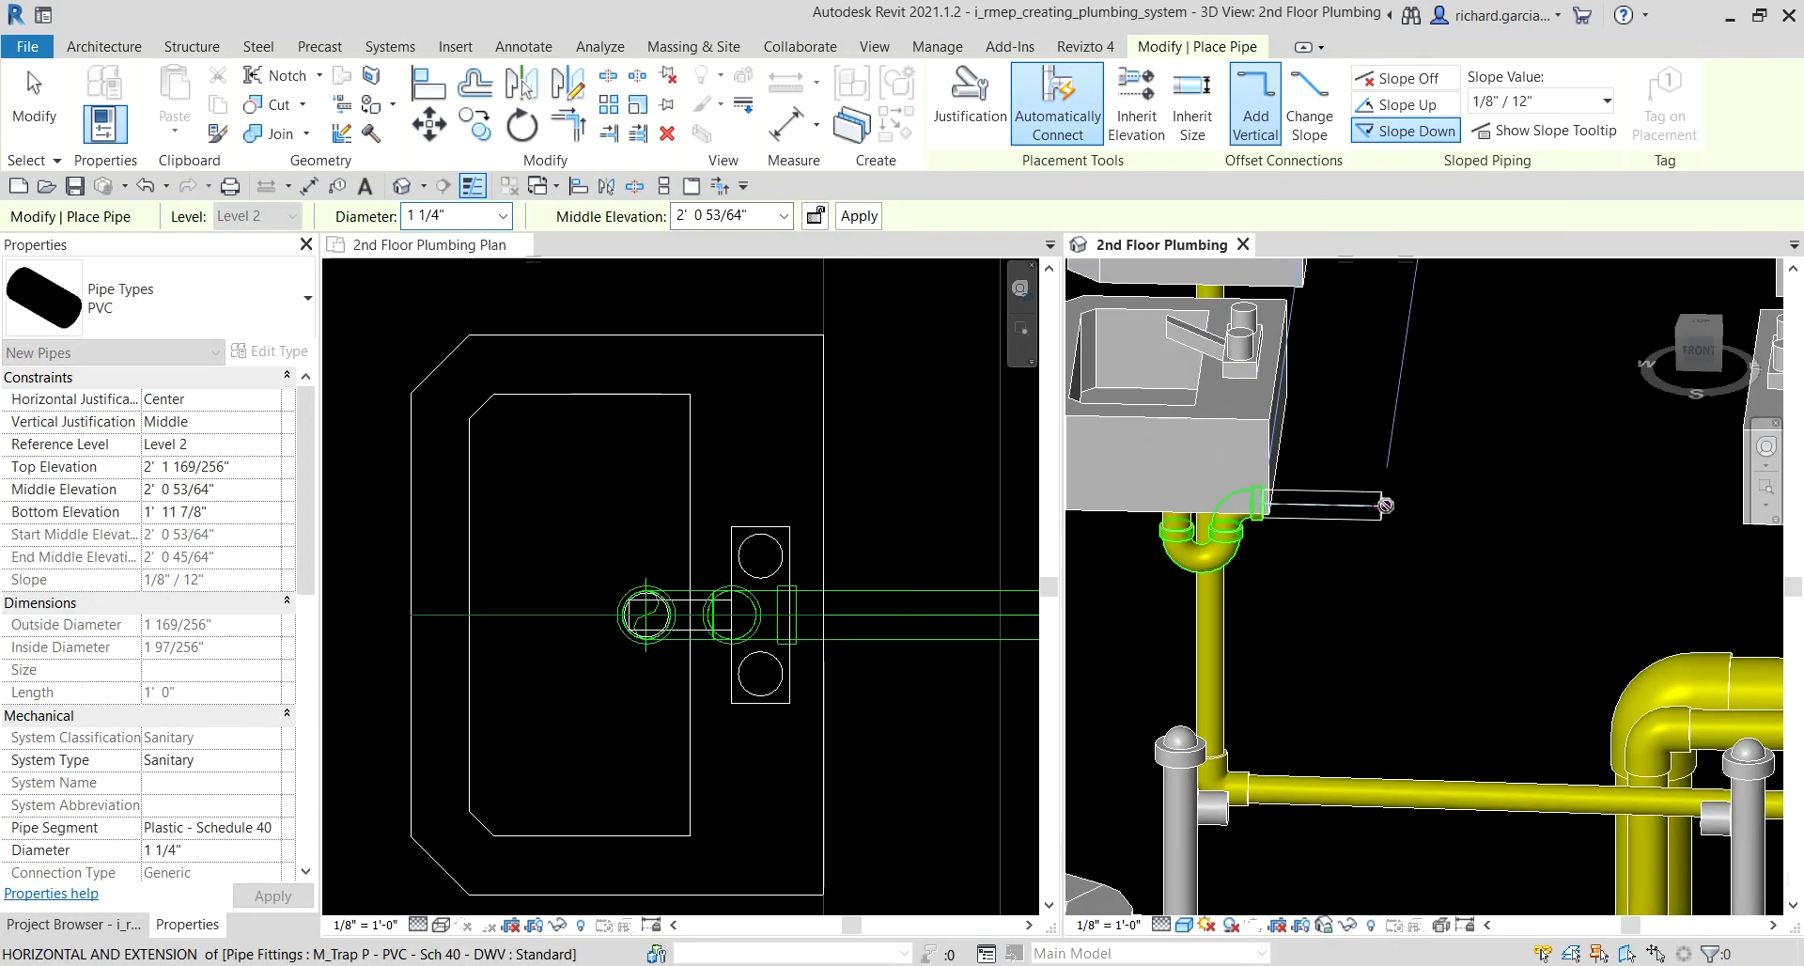
shift+middle_drag(1385, 505, 1411, 612)
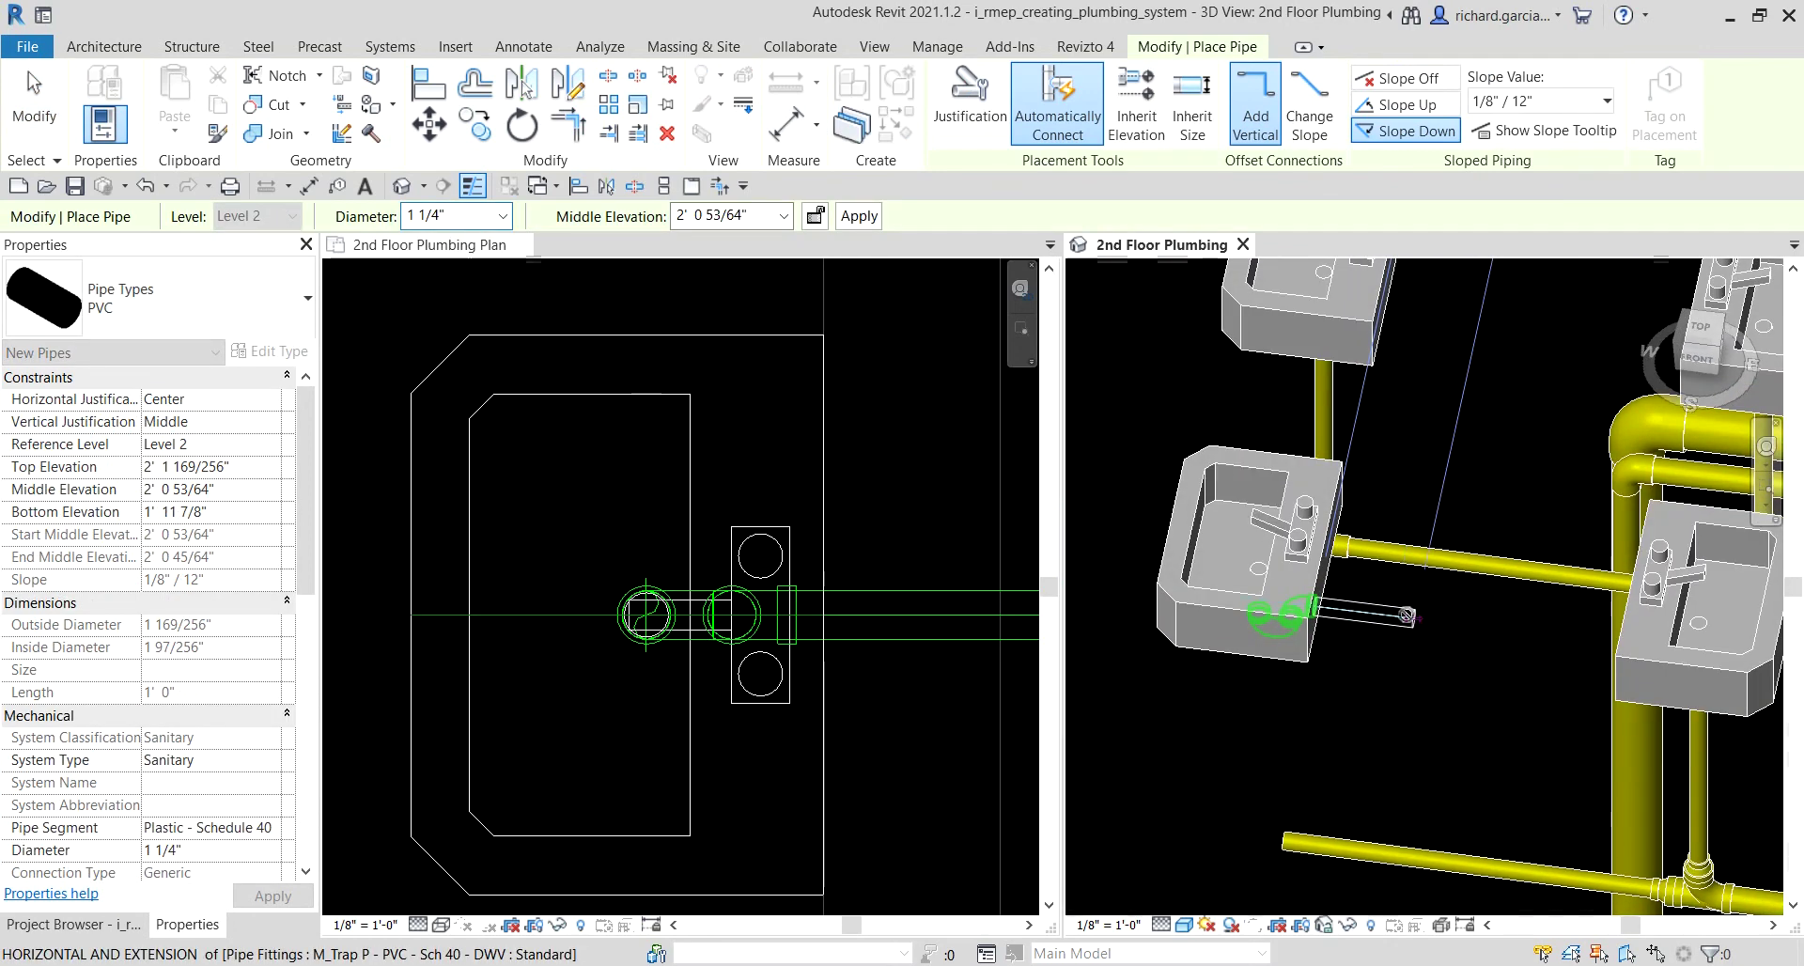
click(1410, 79)
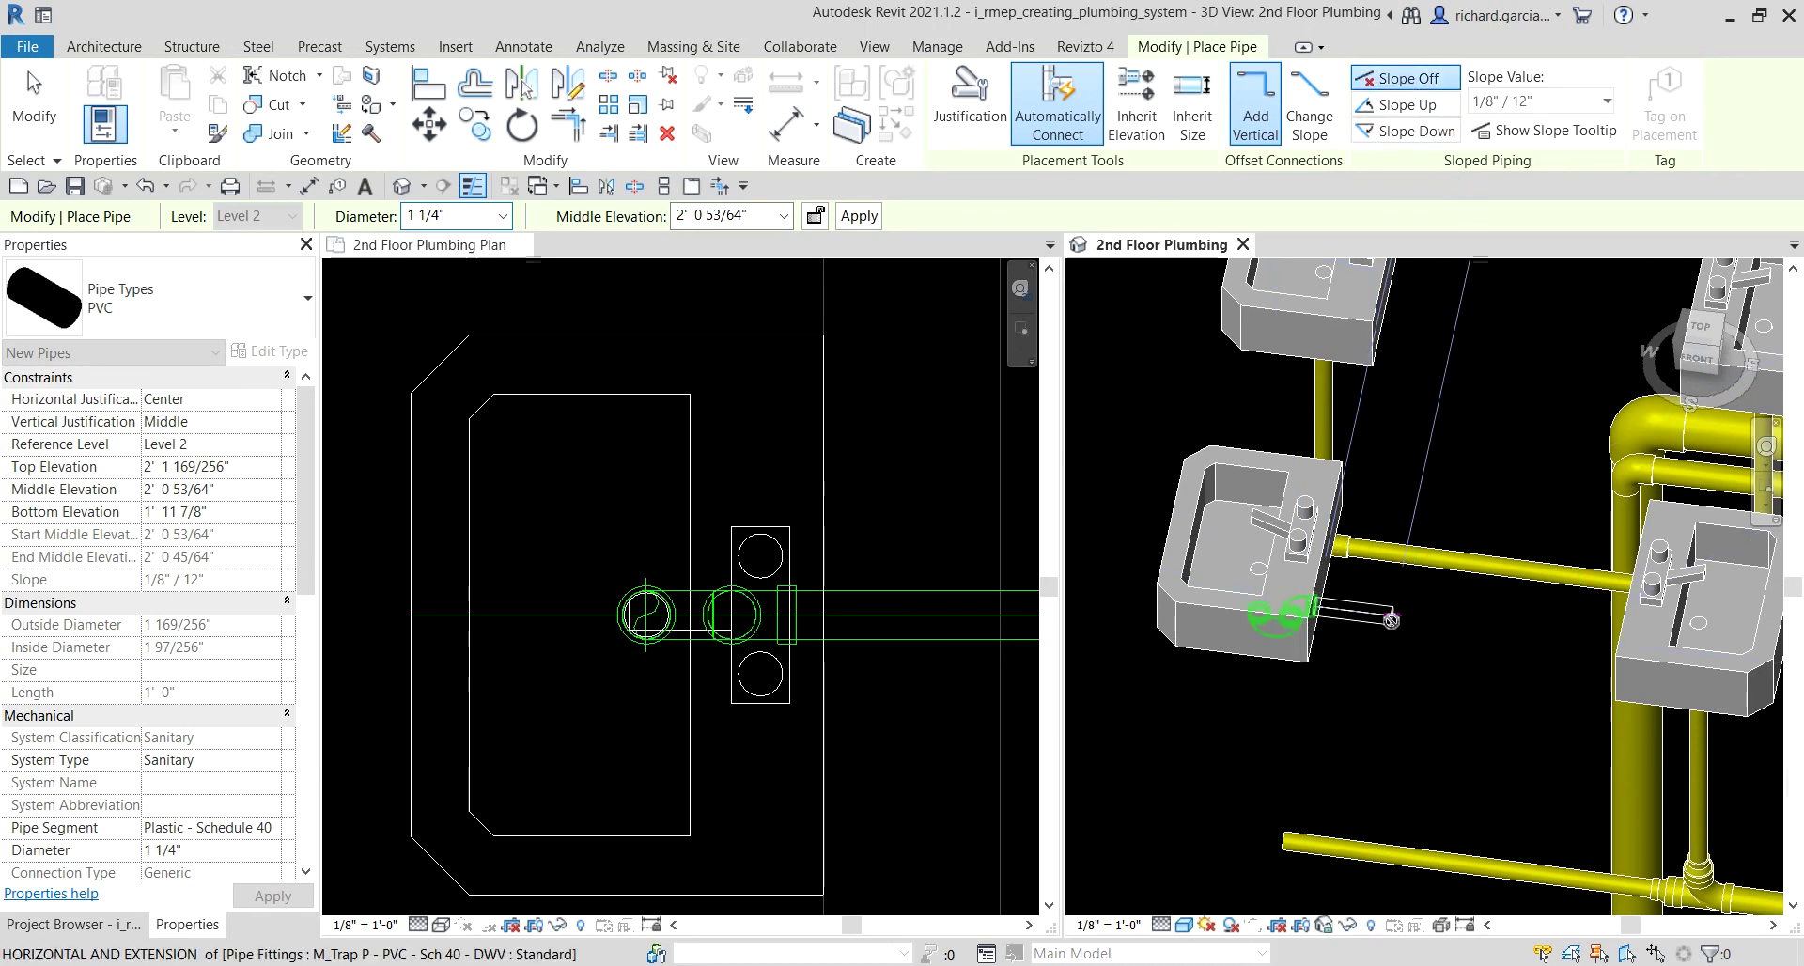
scroll(1407, 612, up, 2)
key(Escape)
key(Escape)
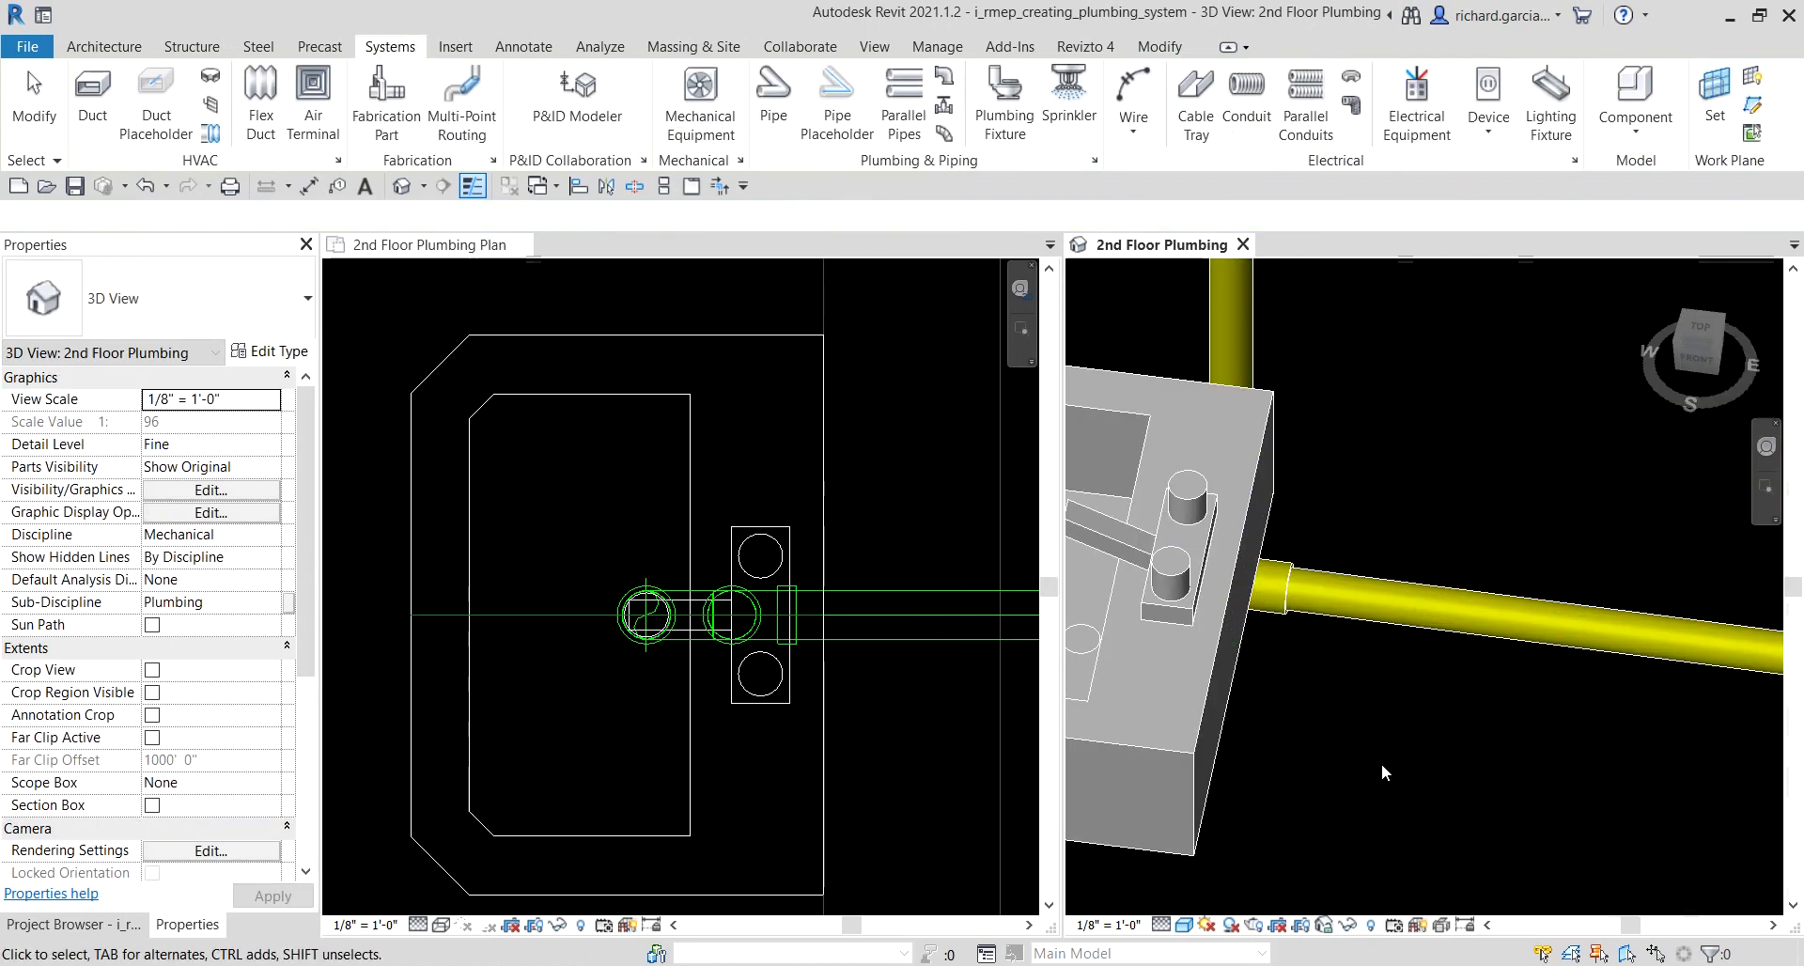
Step: Draw a short level 1 1/4" PVC pipe straight out from the P-trap's open outlet, with slope off, and leave the pipe command
shift+middle_drag(1382, 763, 1253, 515)
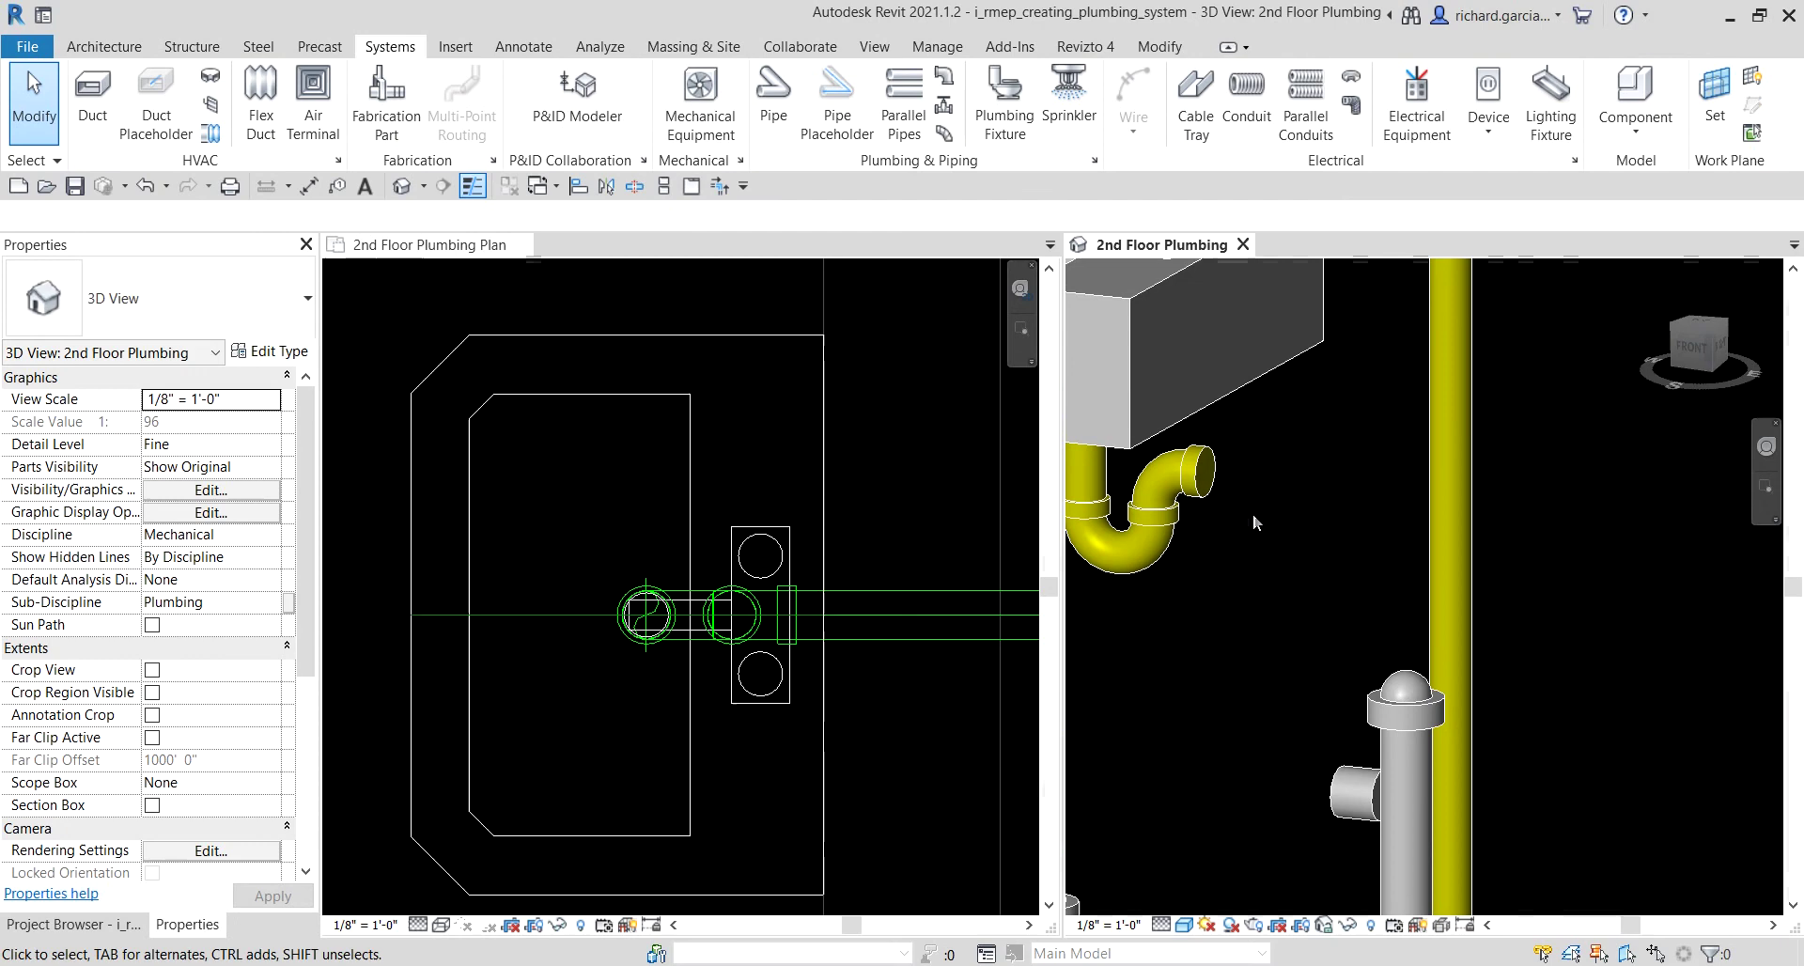
click(1203, 494)
right_click(1207, 492)
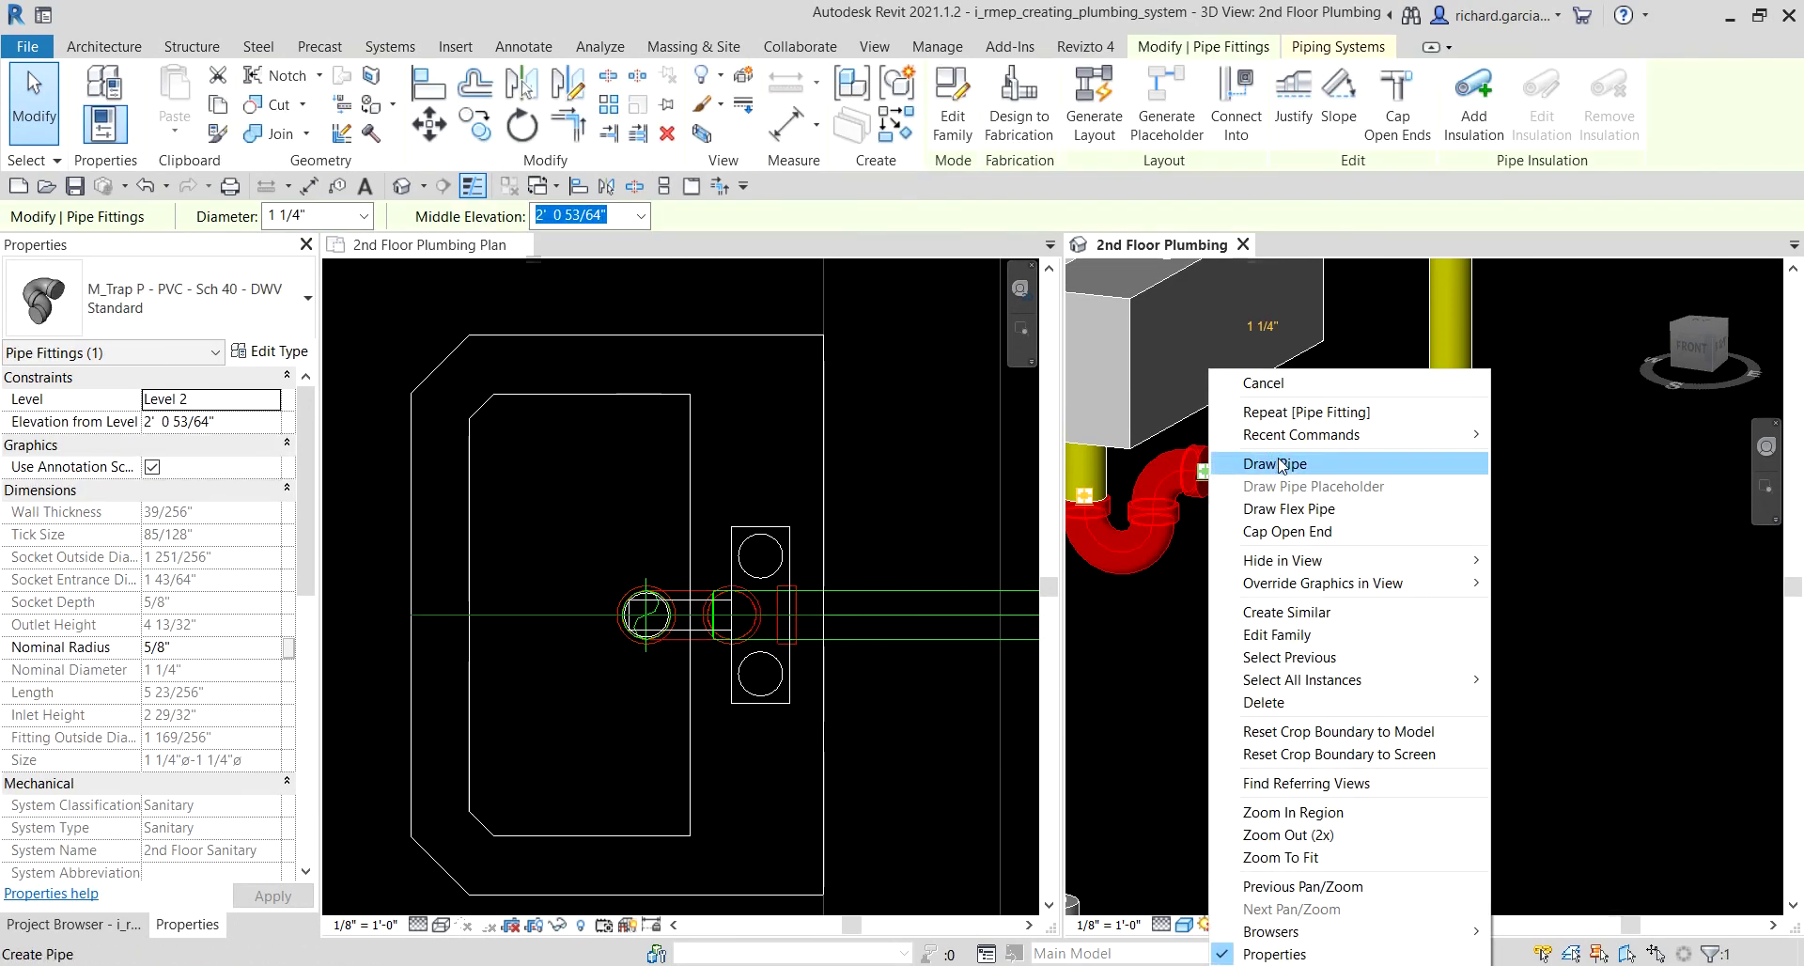
click(1279, 463)
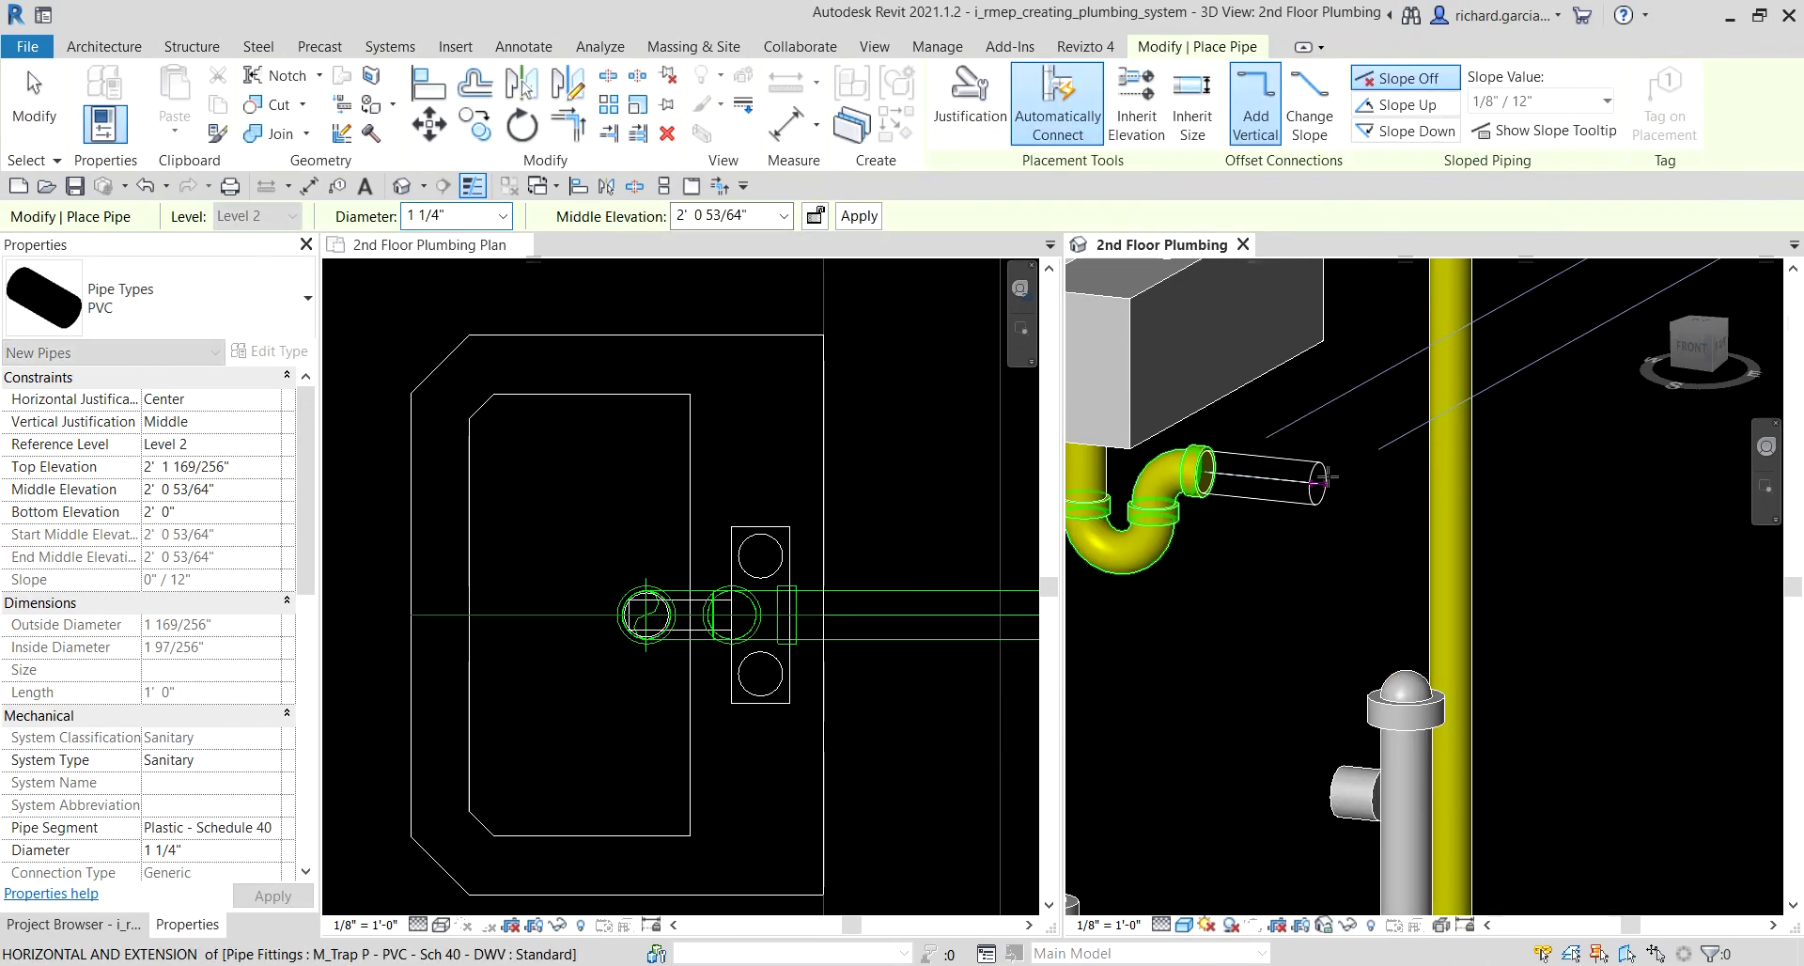
click(1327, 477)
scroll(1327, 480, down, 5)
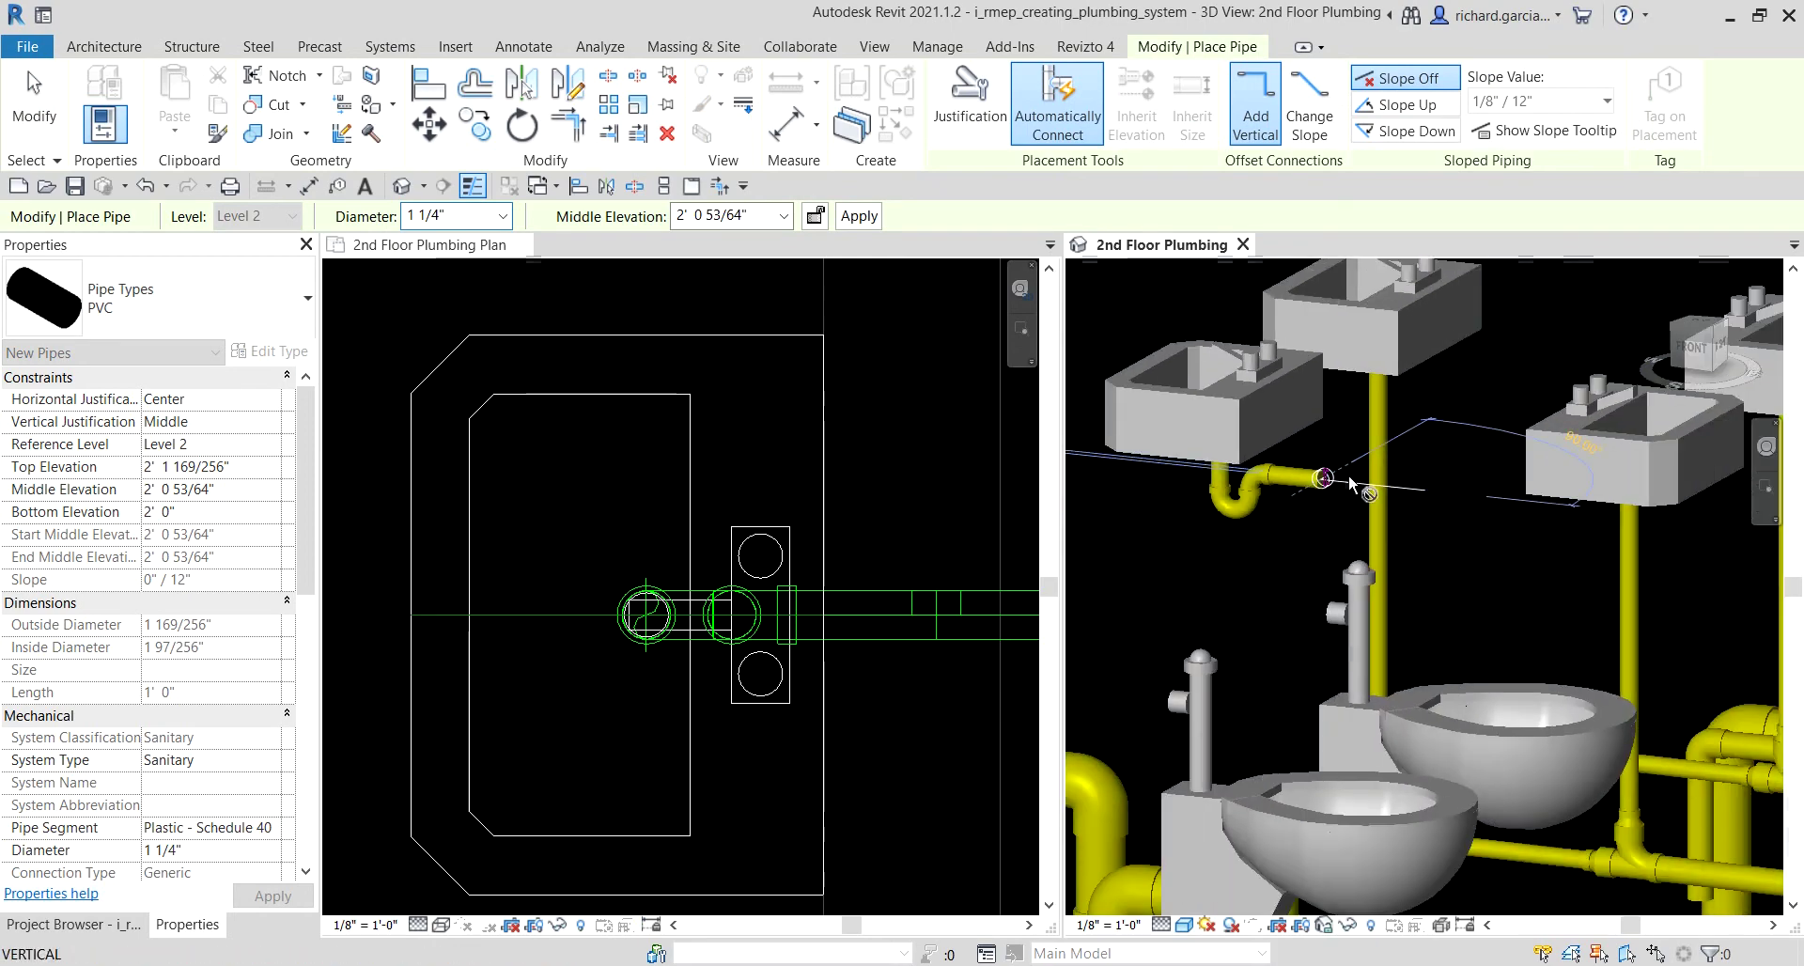
mouse_move(1327, 479)
shift+middle_down()
mouse_move(1520, 448)
mouse_move(1541, 484)
mouse_move(1363, 442)
mouse_move(1315, 455)
shift+middle_up()
shift+middle_drag(1551, 624, 1344, 592)
key(Escape)
Step: Drop a vertical 1 1/4" pipe from the open end of the P-trap's outlet pipe to a middle elevation of -3' 0"
scroll(1331, 750, down, 3)
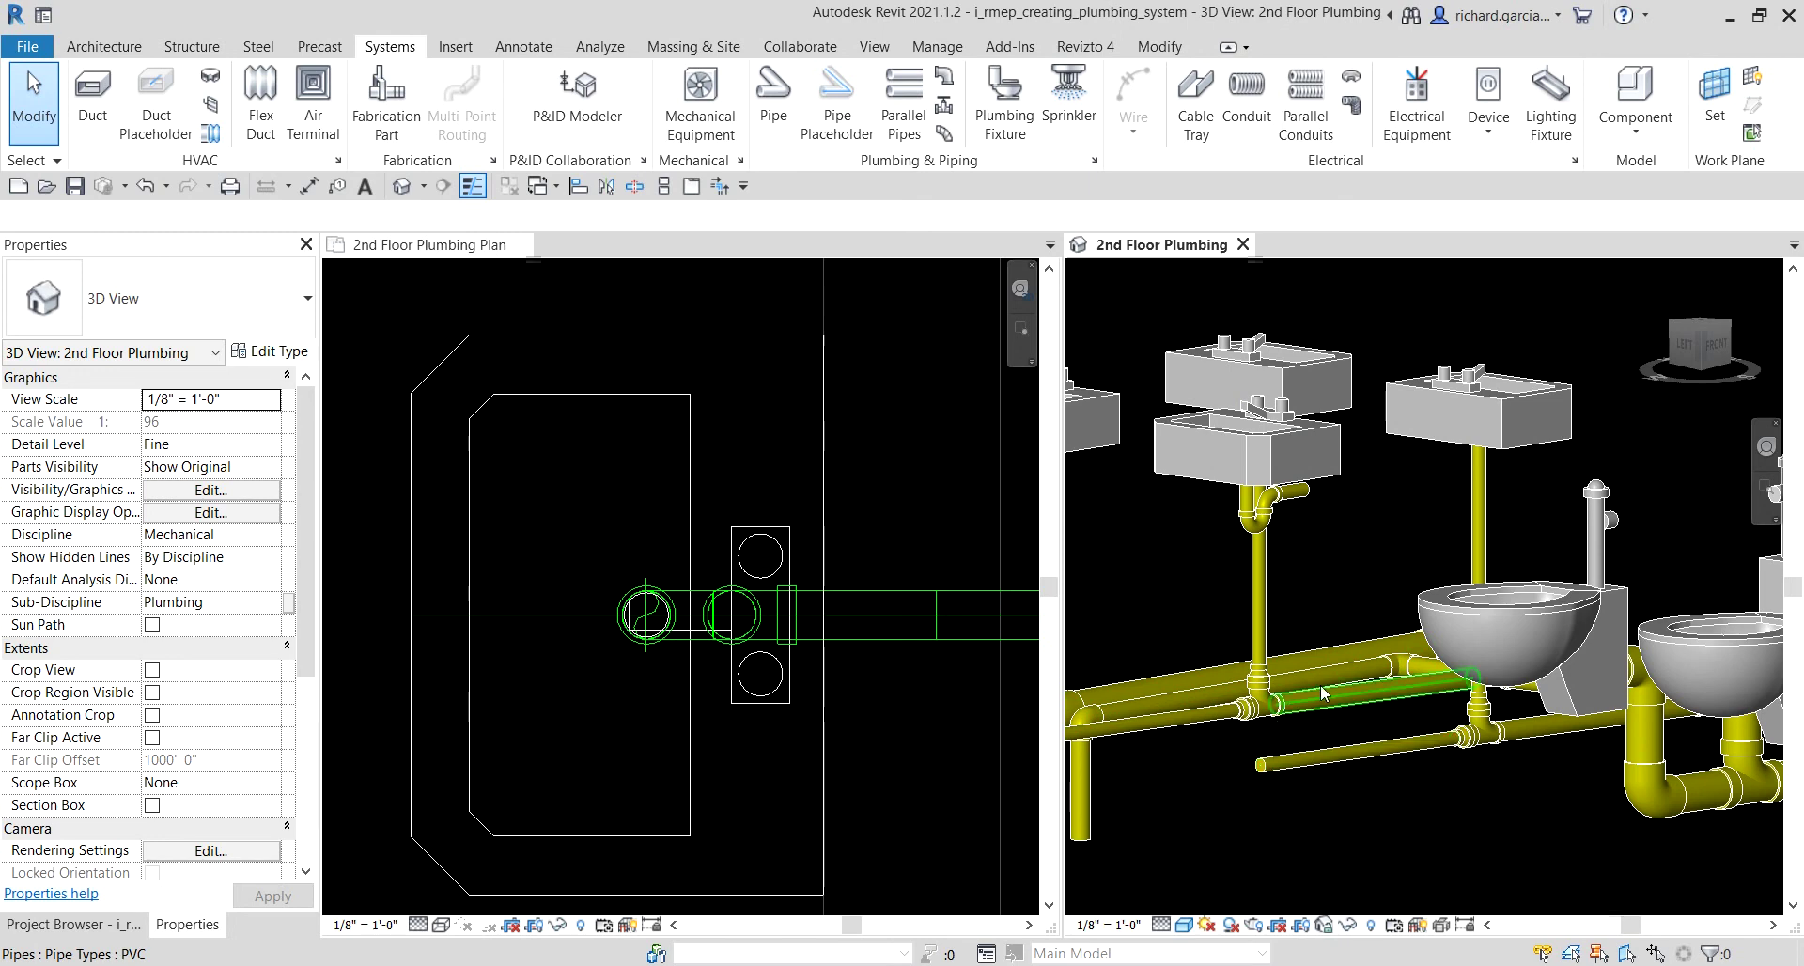
shift+middle_drag(1321, 684, 1463, 562)
scroll(1463, 562, down, 3)
shift+middle_drag(1435, 623, 1483, 601)
scroll(1435, 548, up, 3)
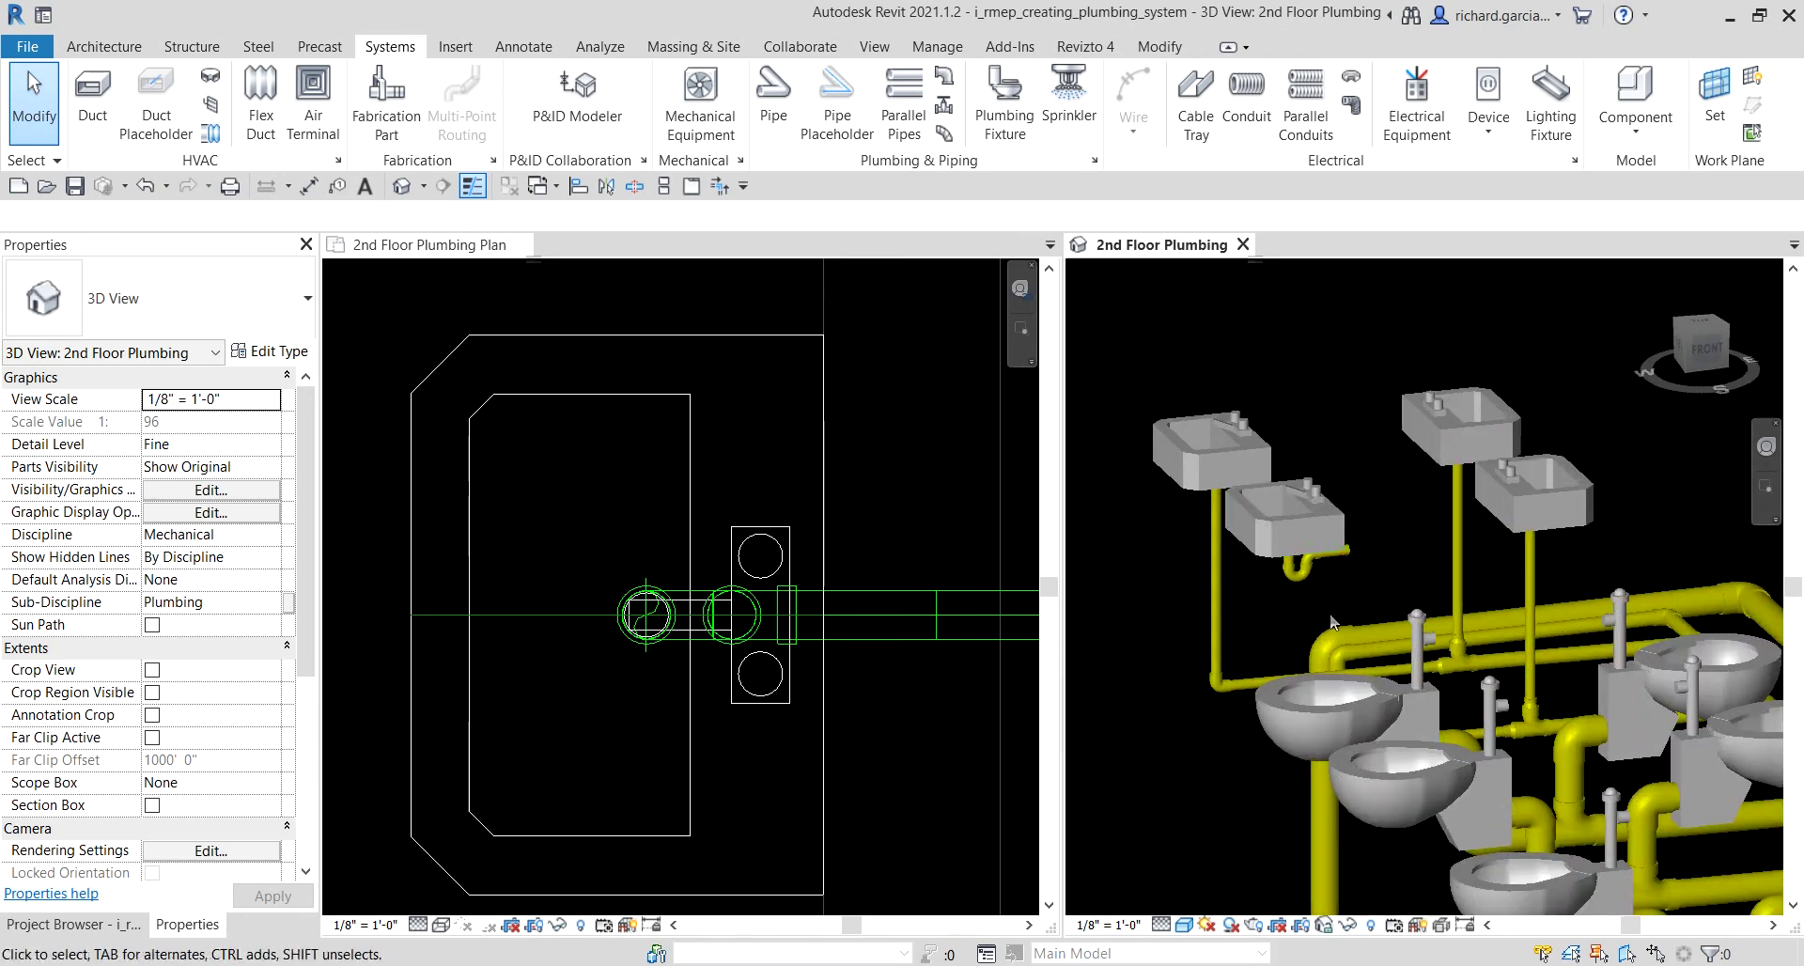
click(1303, 576)
scroll(1357, 572, up, 5)
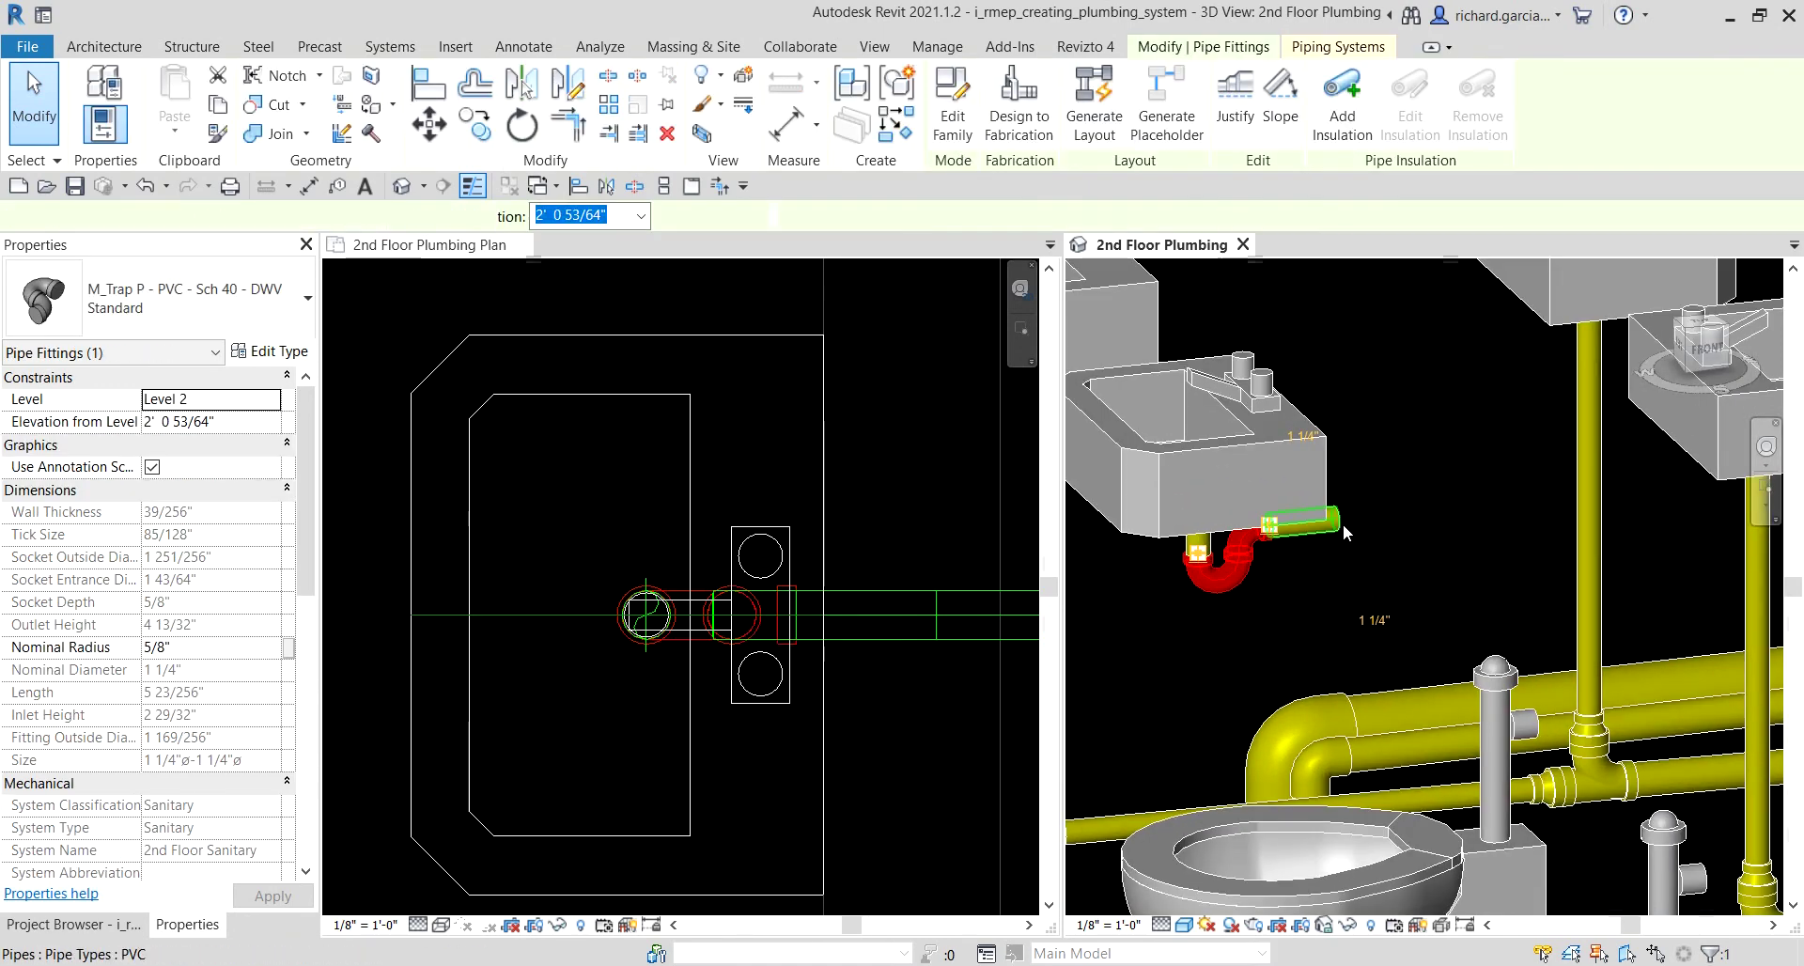
click(1344, 528)
right_click(1342, 521)
click(1378, 464)
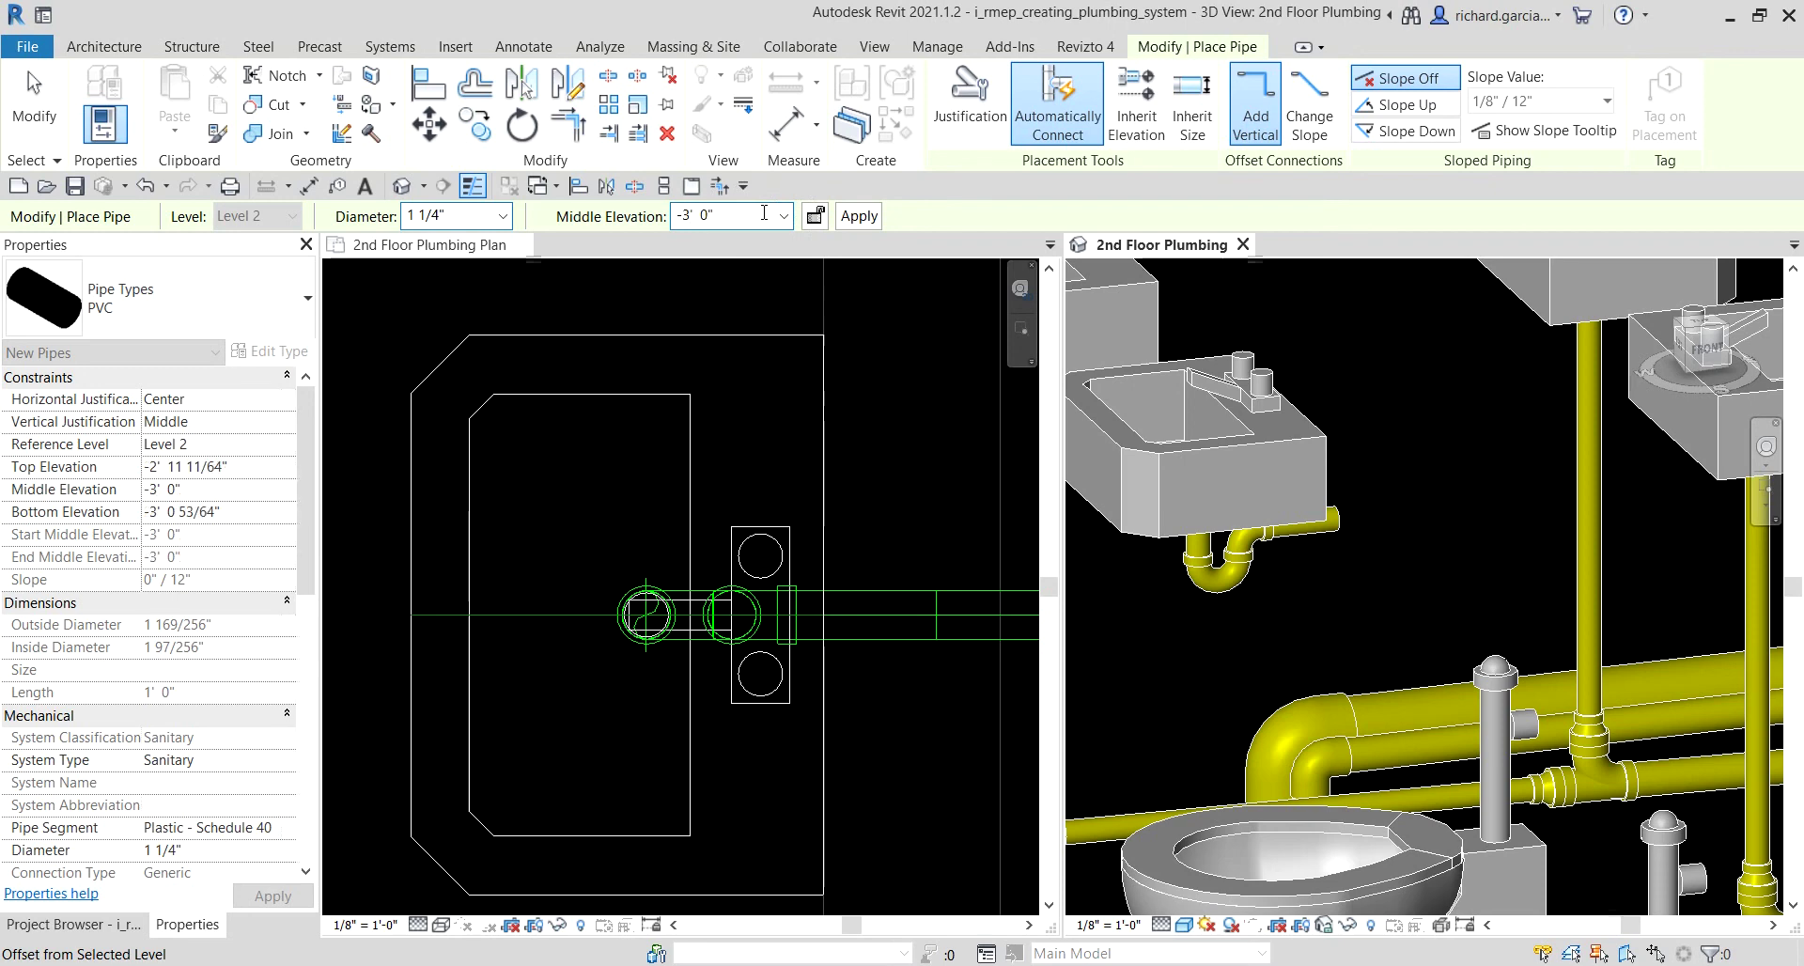
click(859, 216)
key(Escape)
key(Escape)
Step: Trim the lavatory branch pipe and the new vertical drop to a corner, keeping the upper part of the drop
scroll(1372, 420, down, 3)
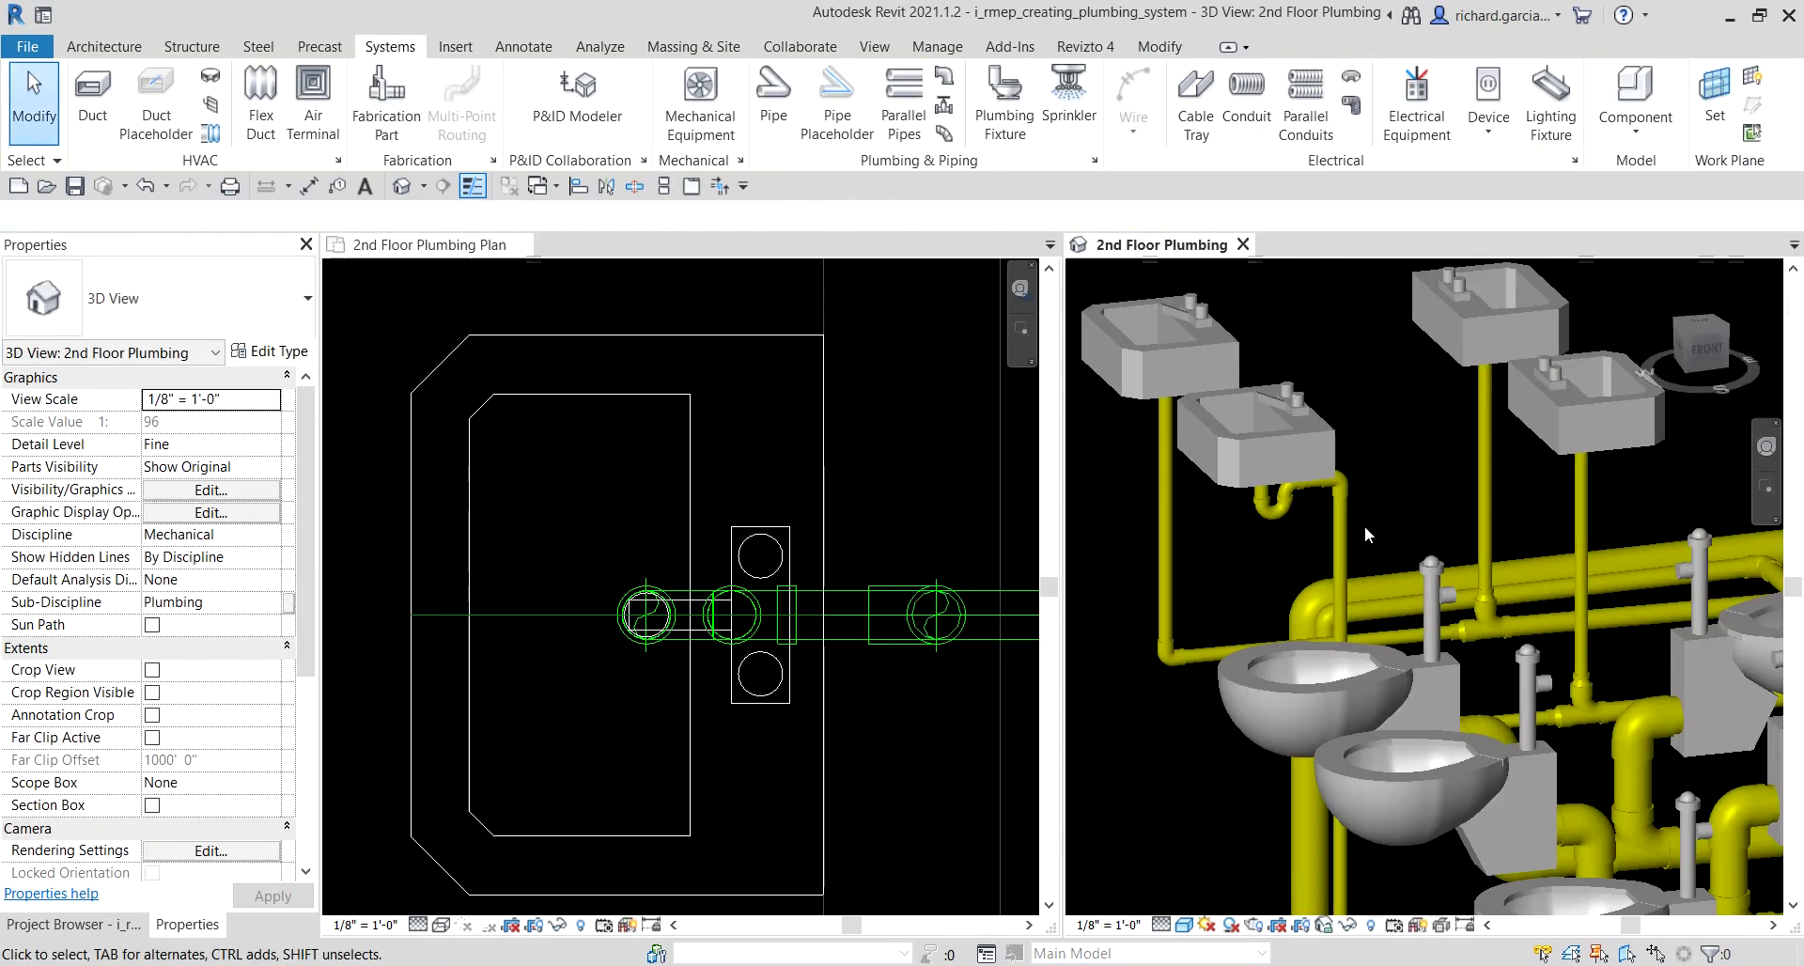
scroll(1290, 461, up, 3)
scroll(1290, 461, up, 6)
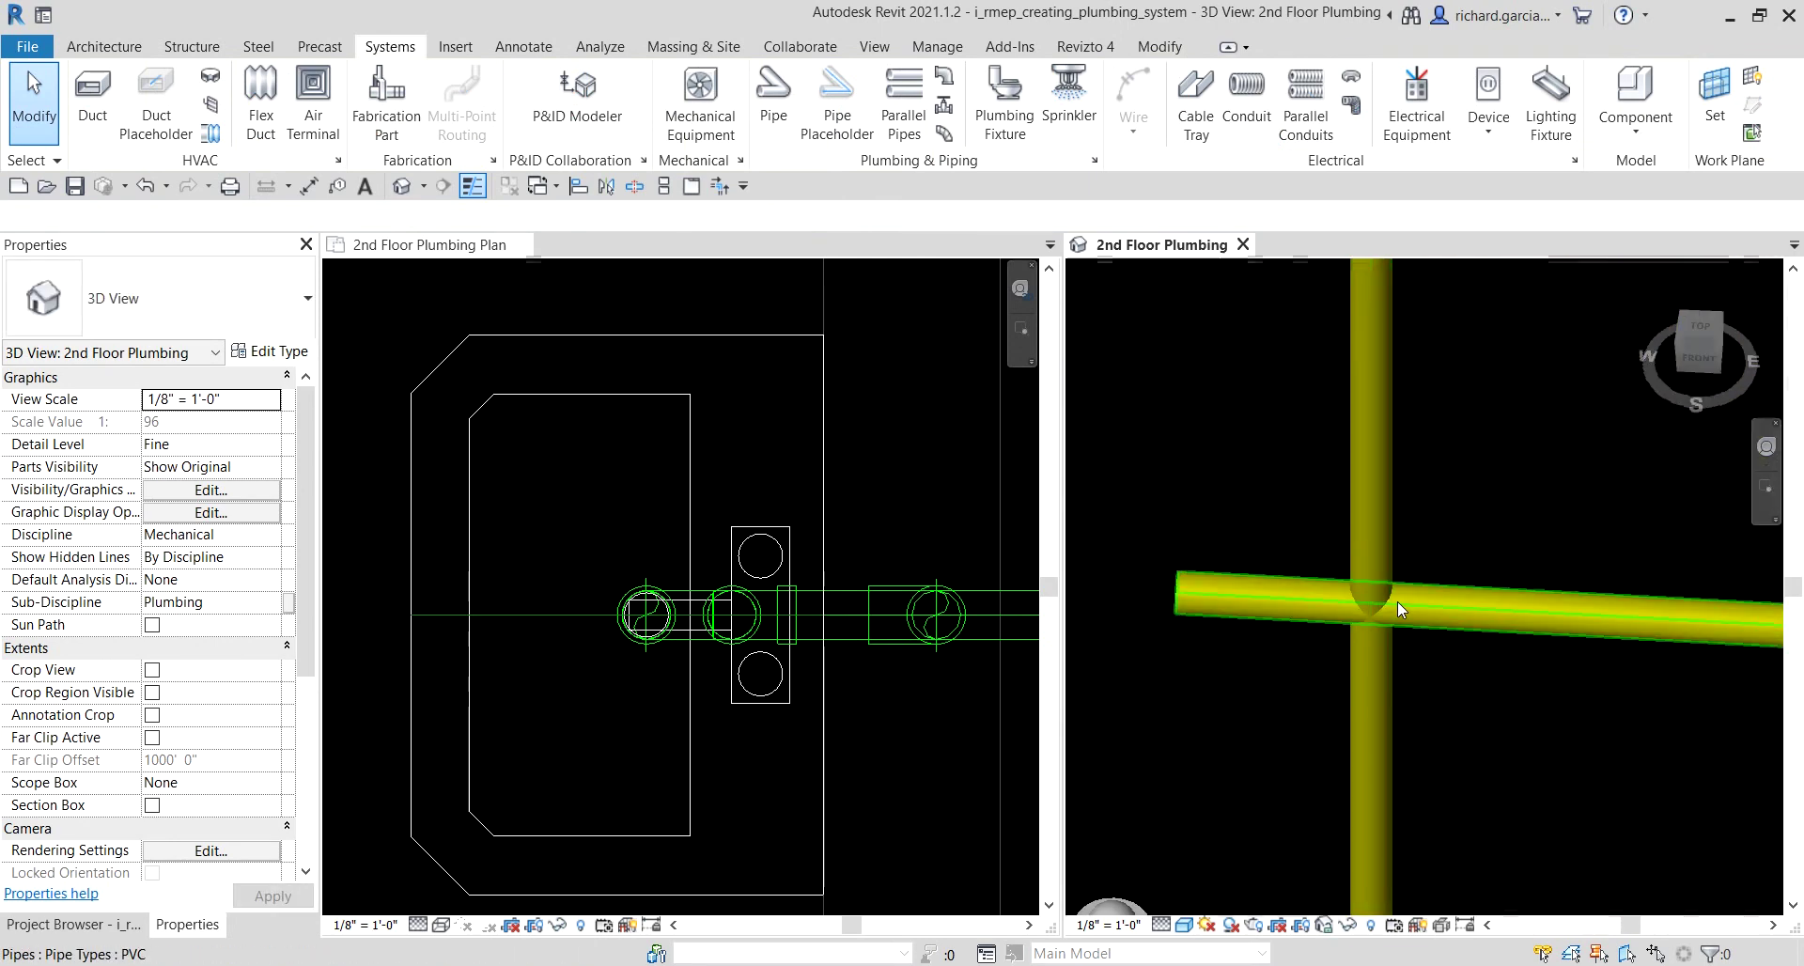
key(t)
key(r)
click(1444, 589)
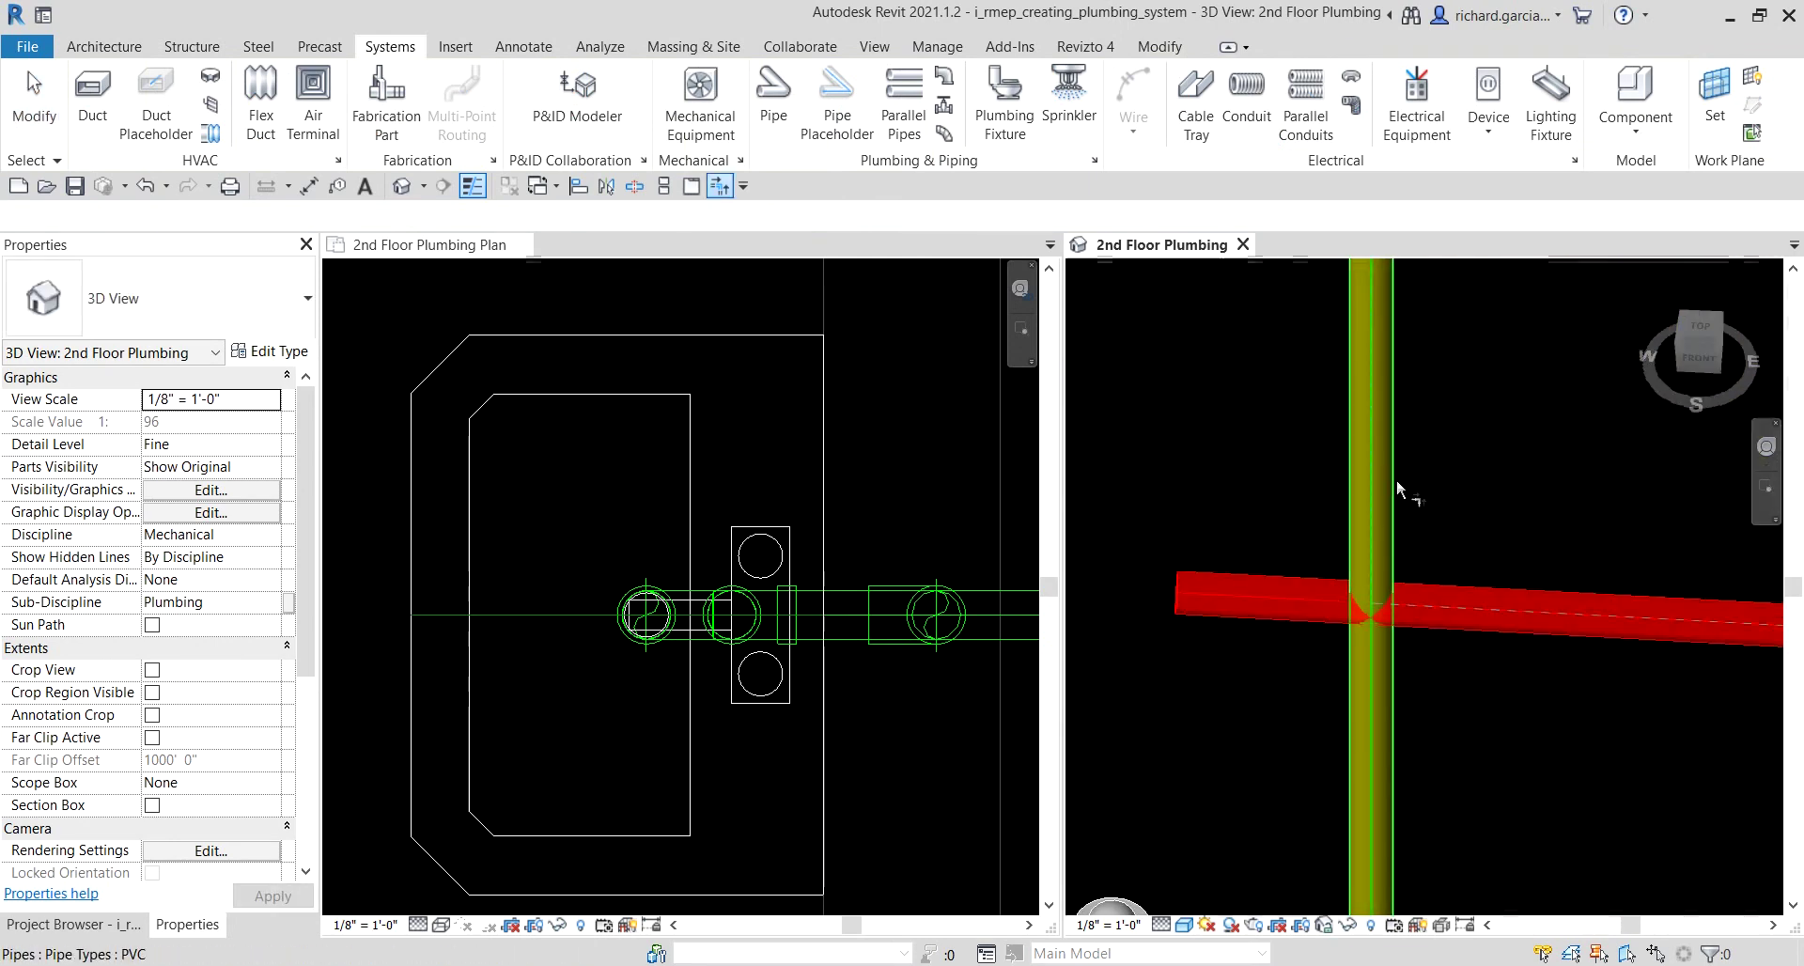
click(1394, 482)
scroll(1393, 482, down, 5)
key(Escape)
Step: Examine the completed sanitary piping around the lavatories and water closets in the 3D view and the 2nd floor plumbing plan
scroll(1447, 475, up, 4)
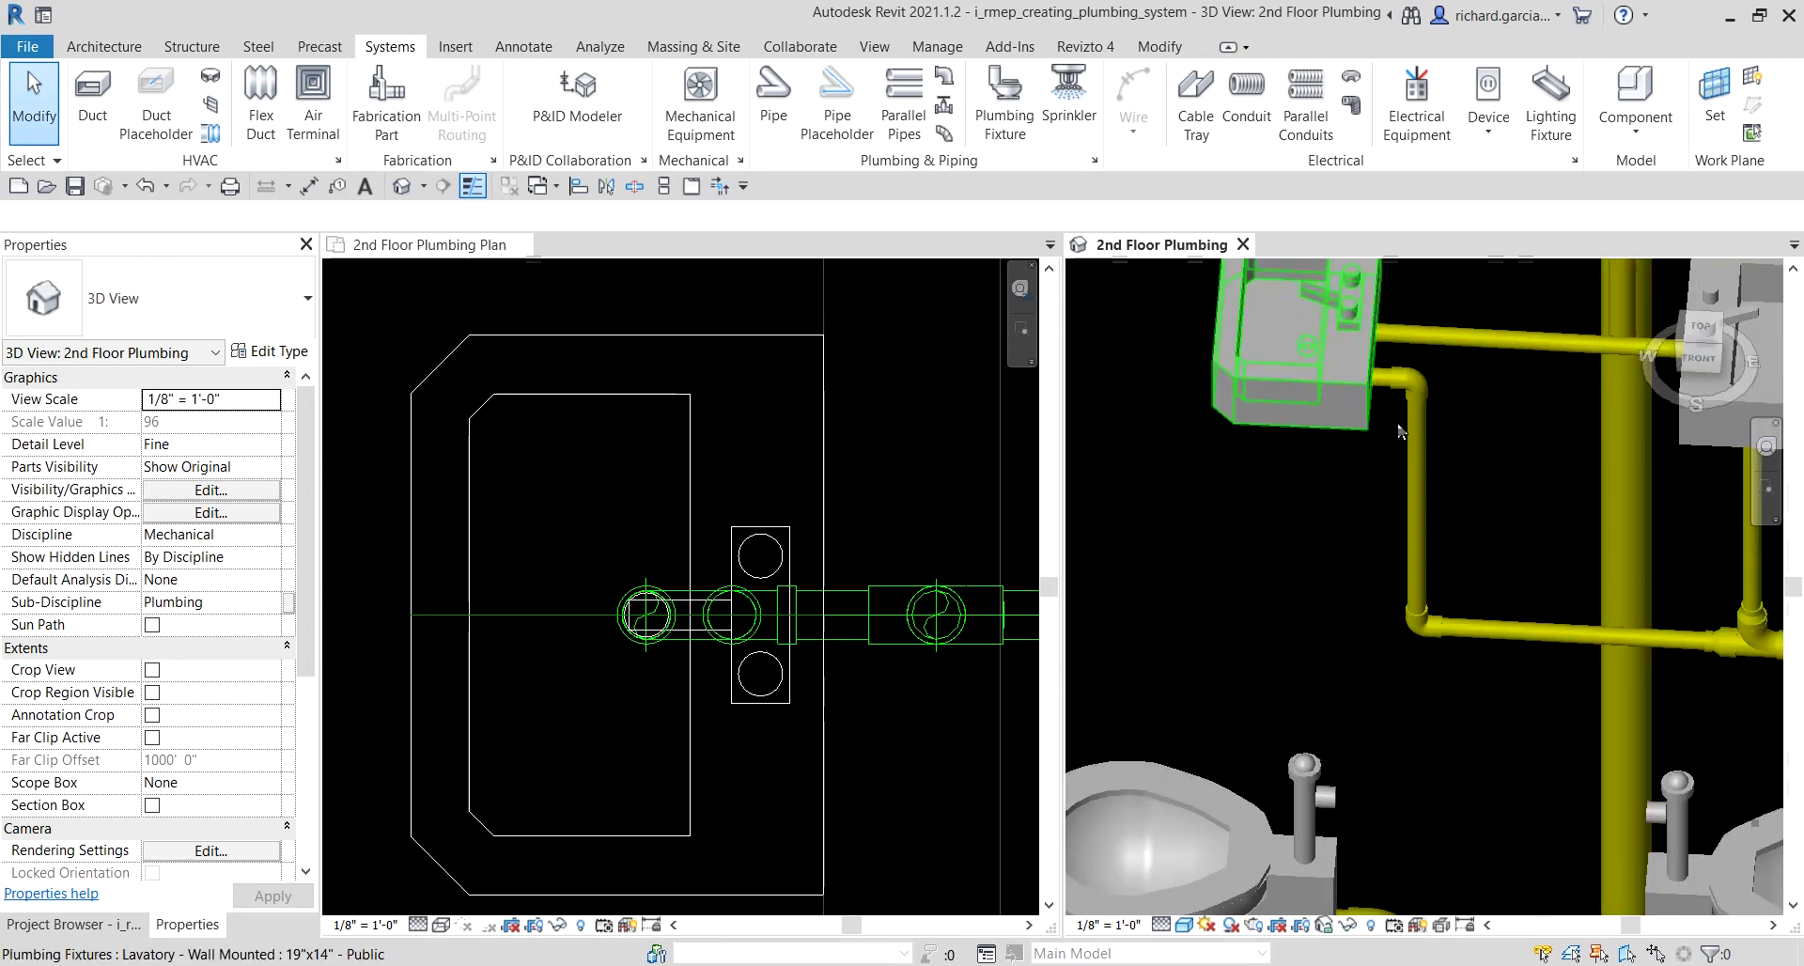
shift+middle_drag(1449, 477, 1539, 549)
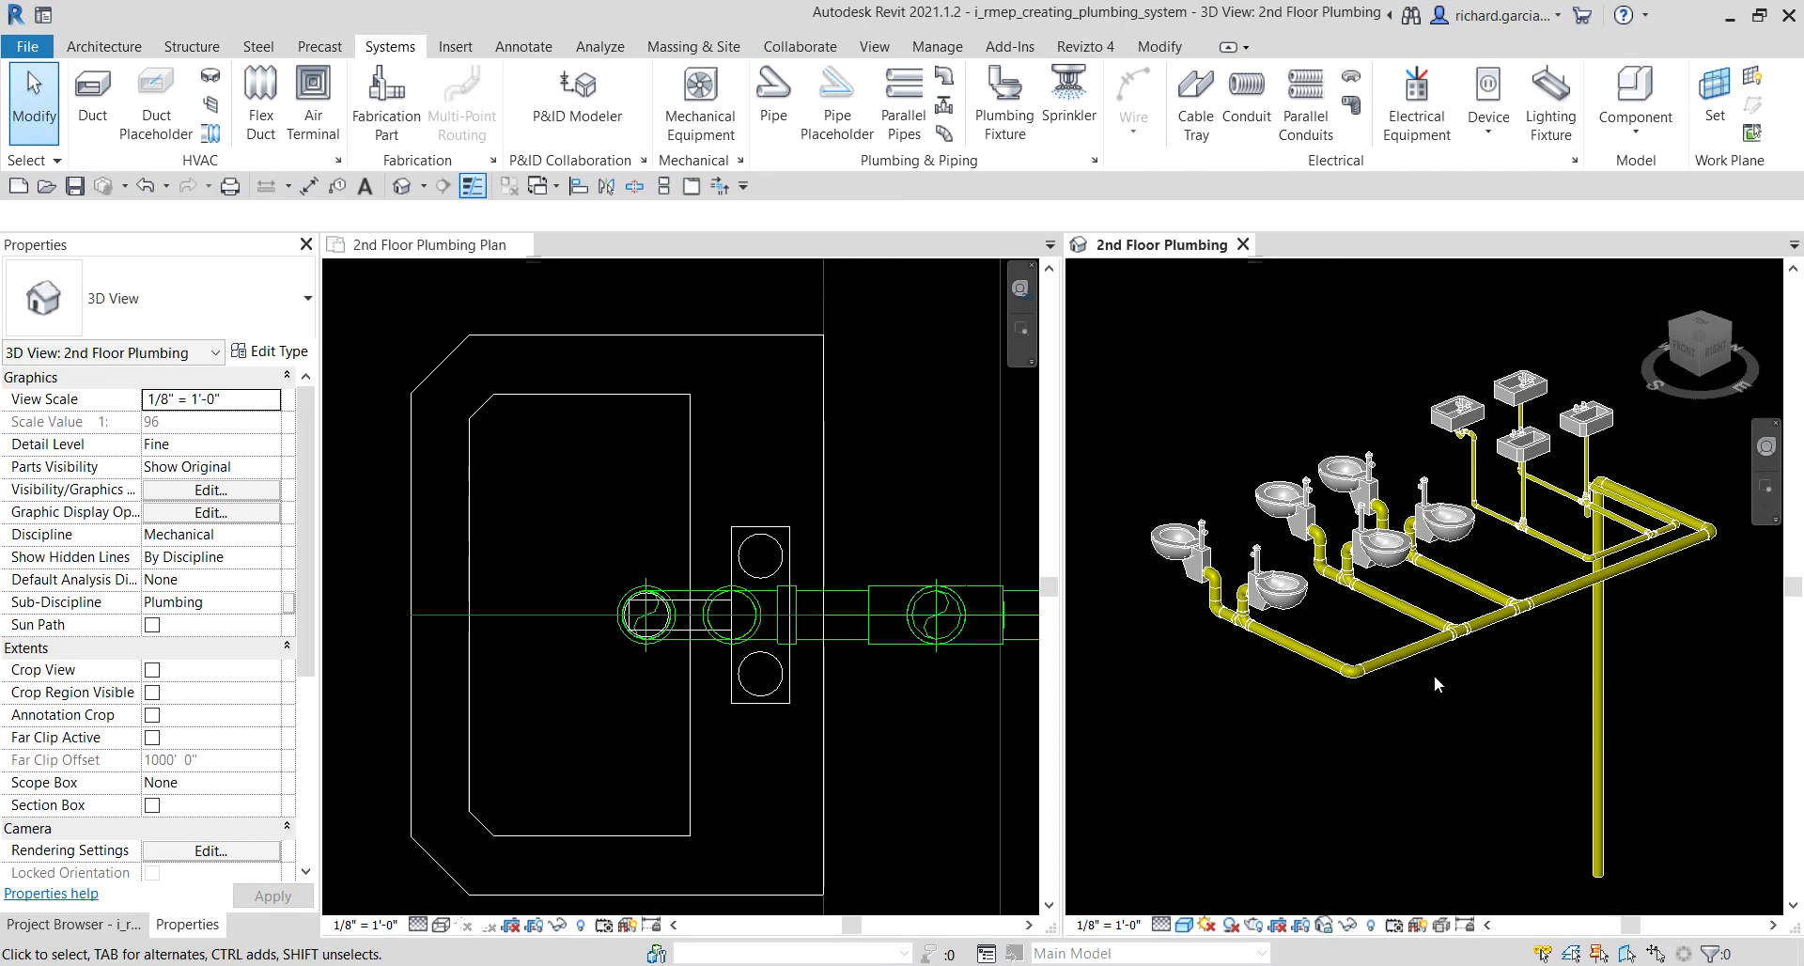
click(616, 521)
scroll(607, 512, up, 5)
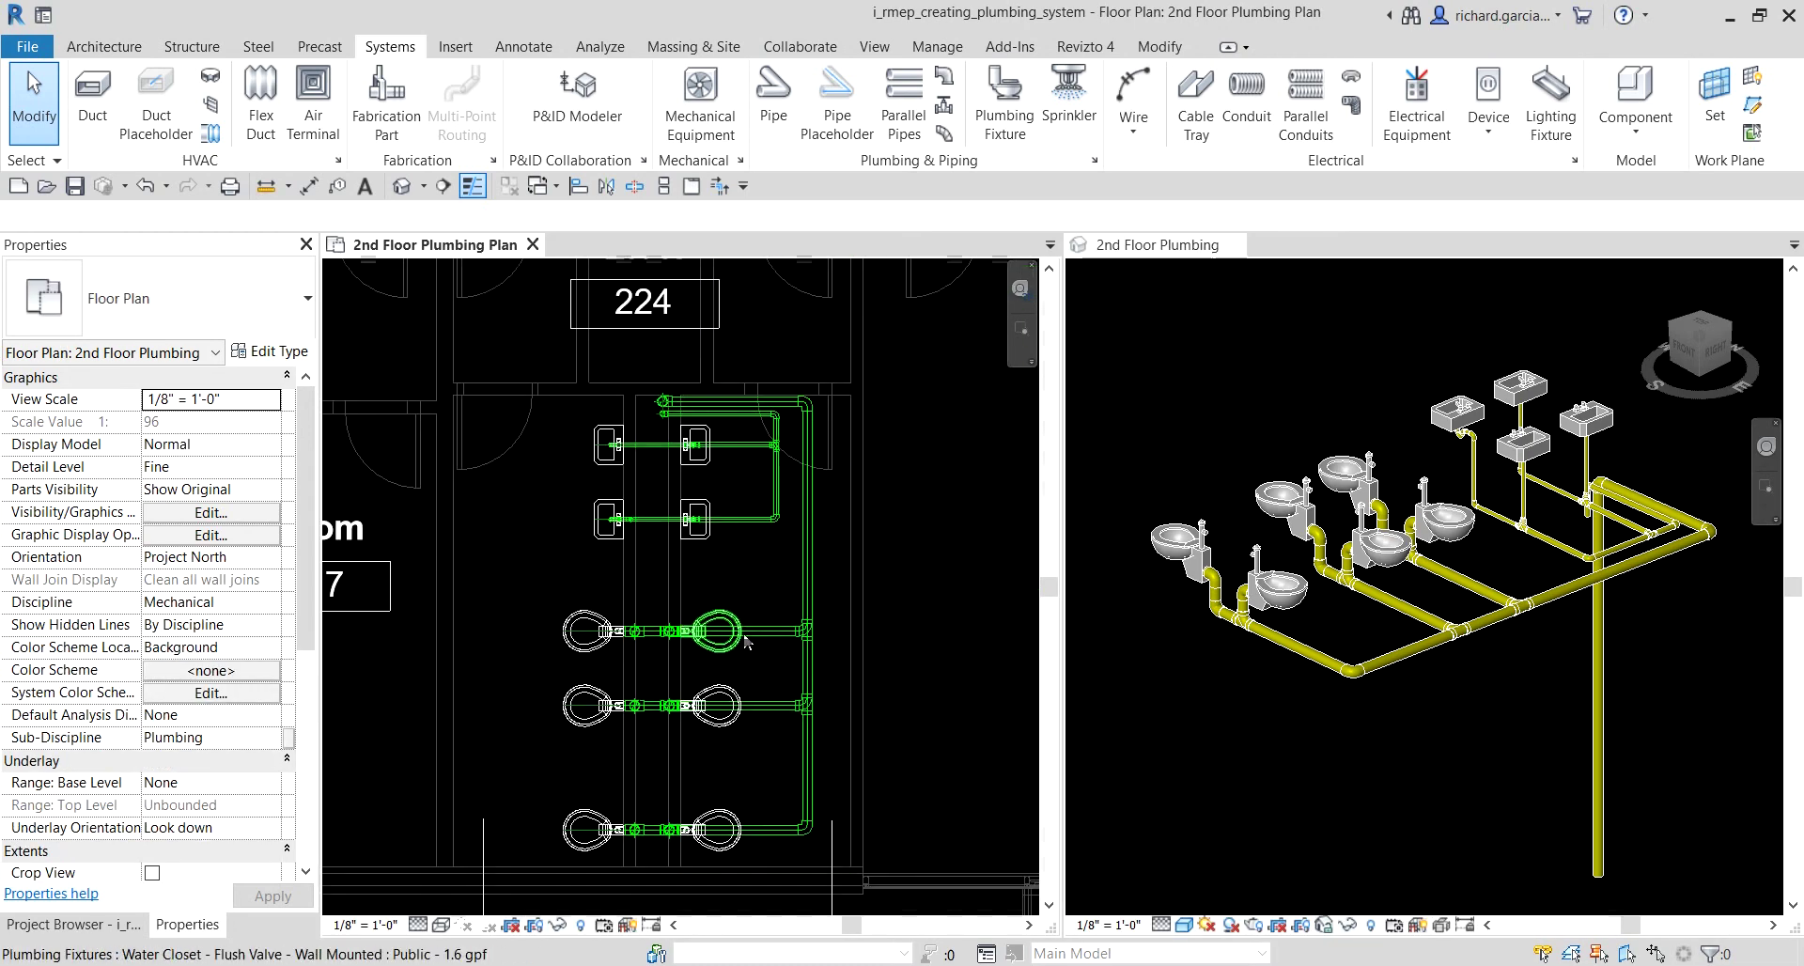
middle_drag(745, 640, 786, 575)
click(1239, 616)
shift+middle_drag(1239, 617, 1522, 524)
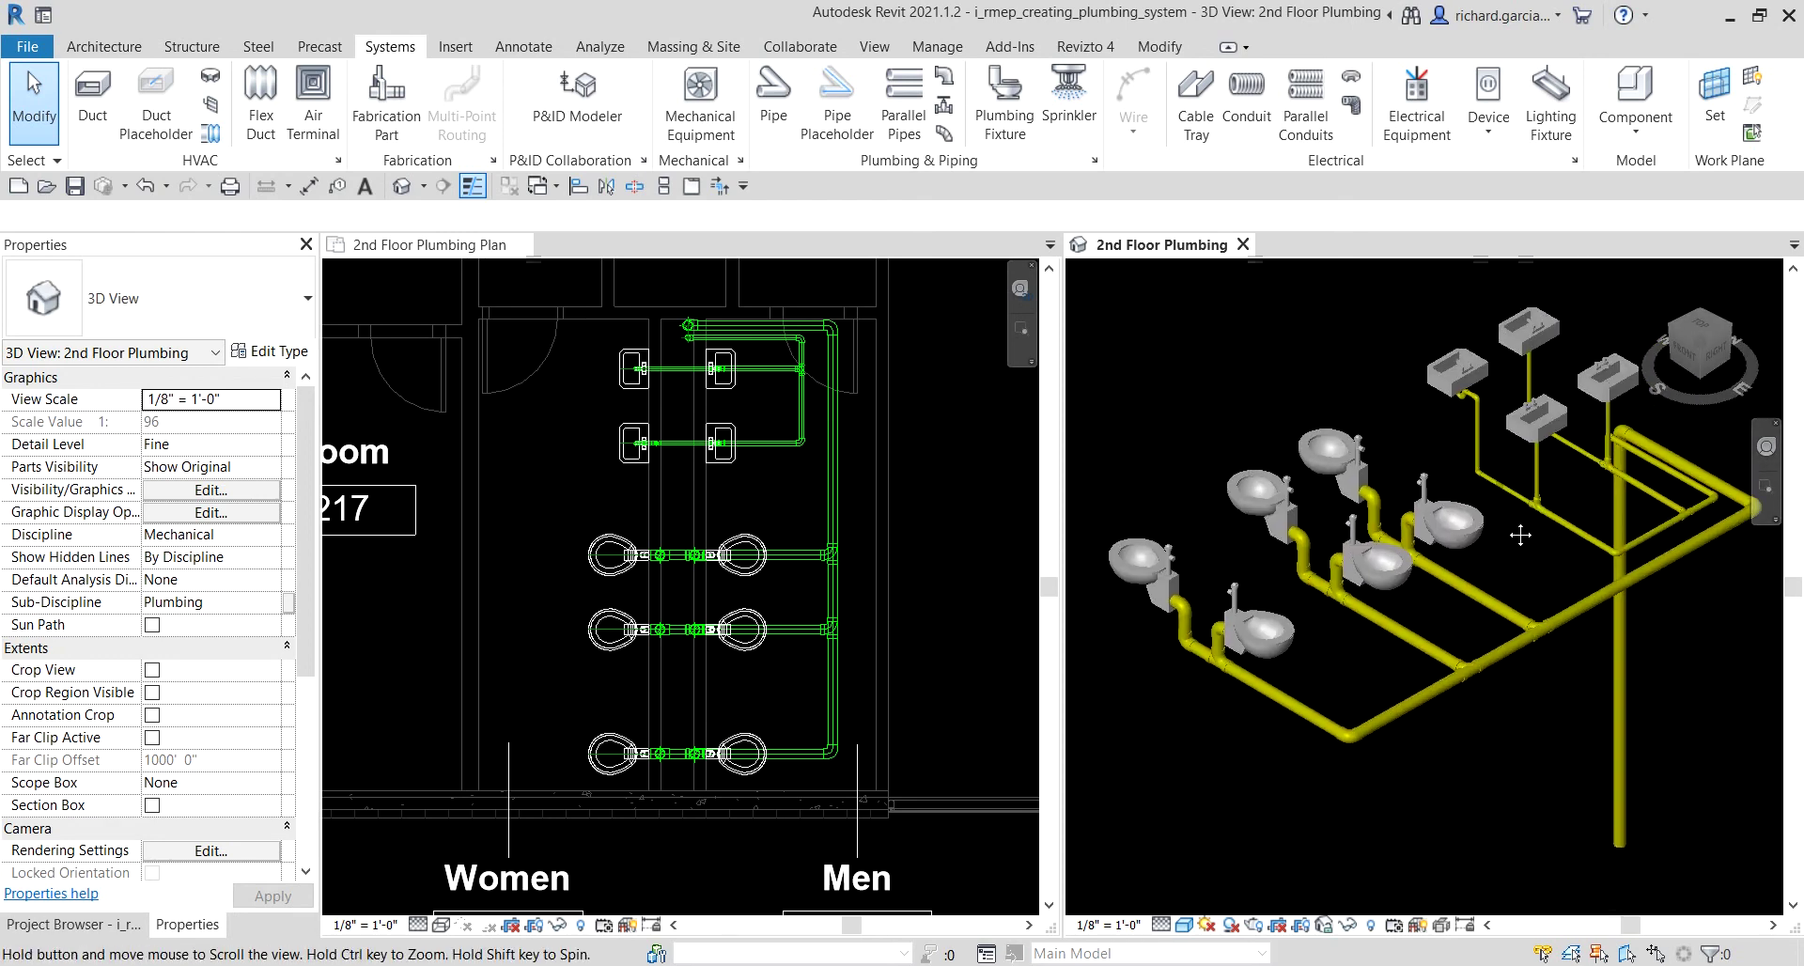